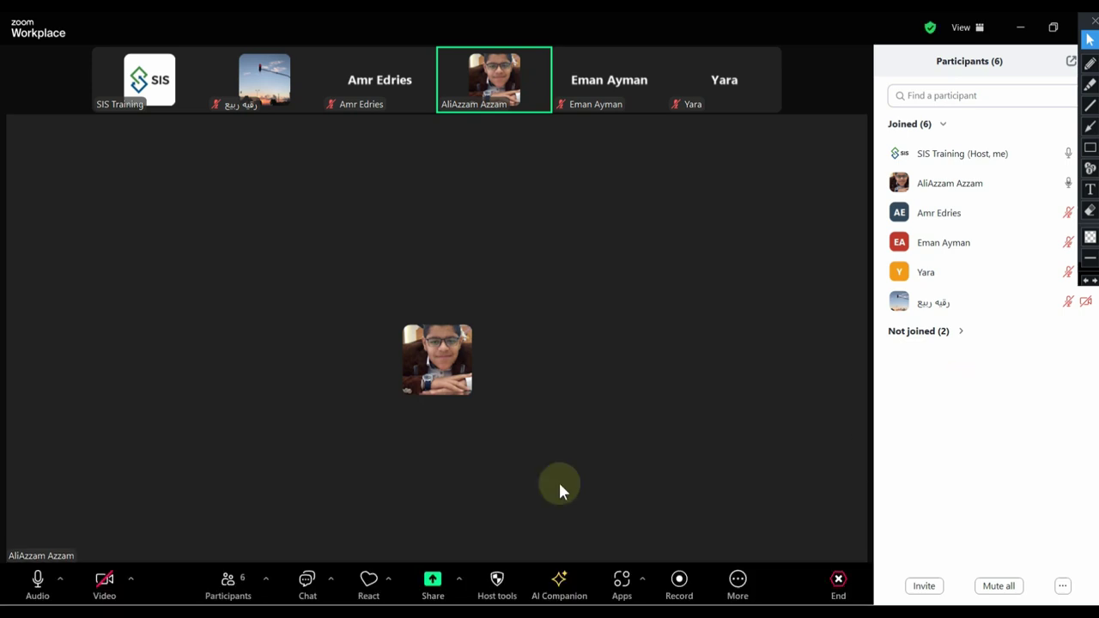
# Start the host's camera video from the bottom Zoom toolbar
pyautogui.click(103, 584)
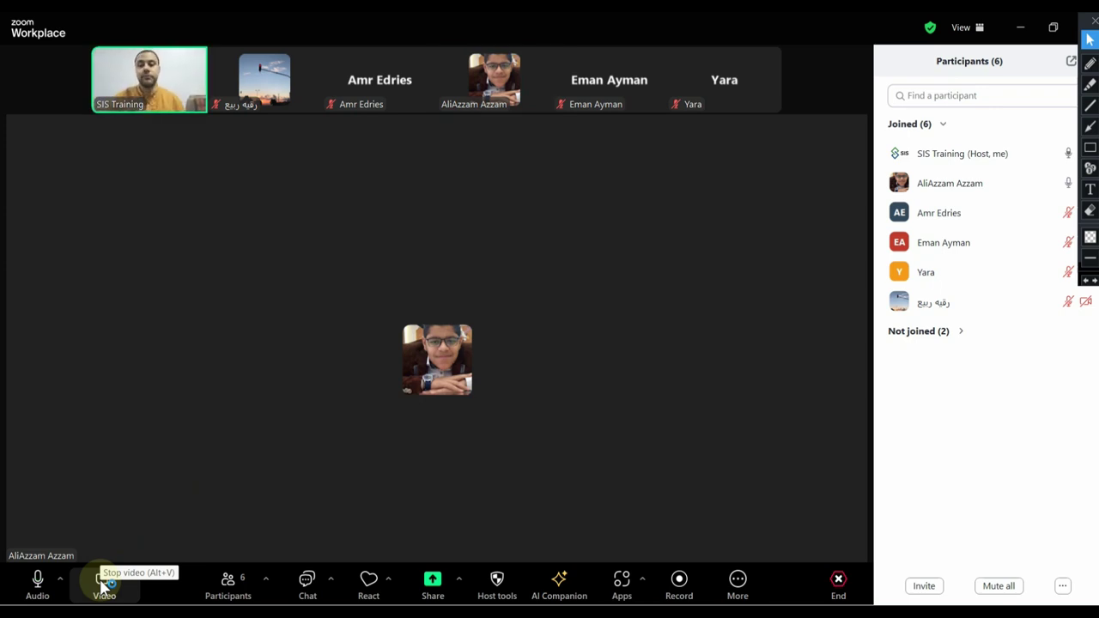
pyautogui.click(102, 586)
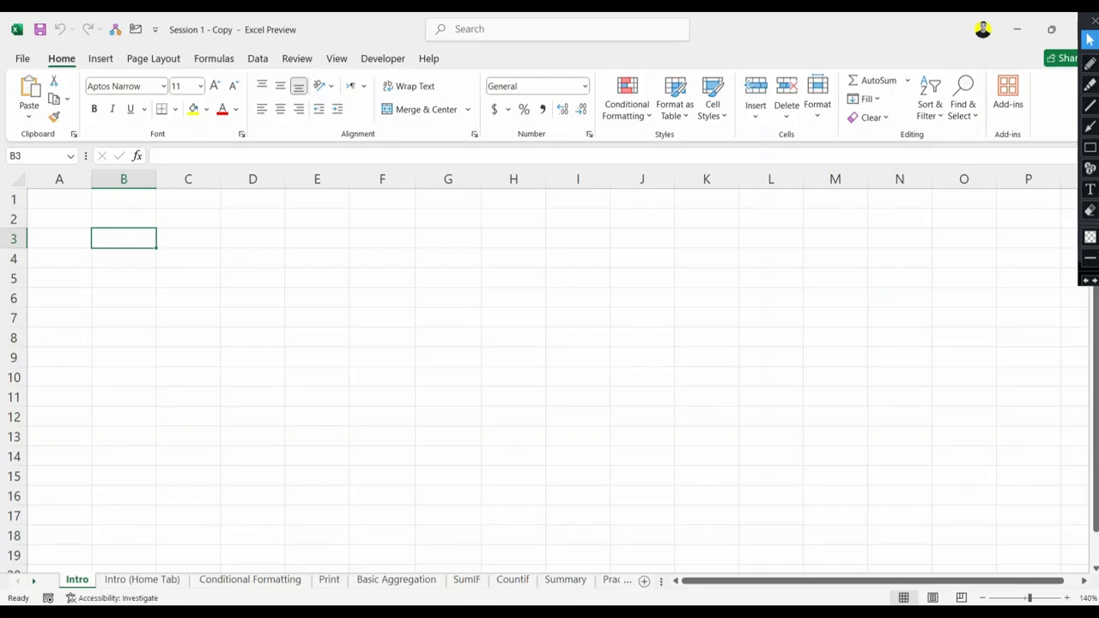
# Pin the host's own thumbnail from the top strip into the main meeting view
pyautogui.moveTo(617, 554)
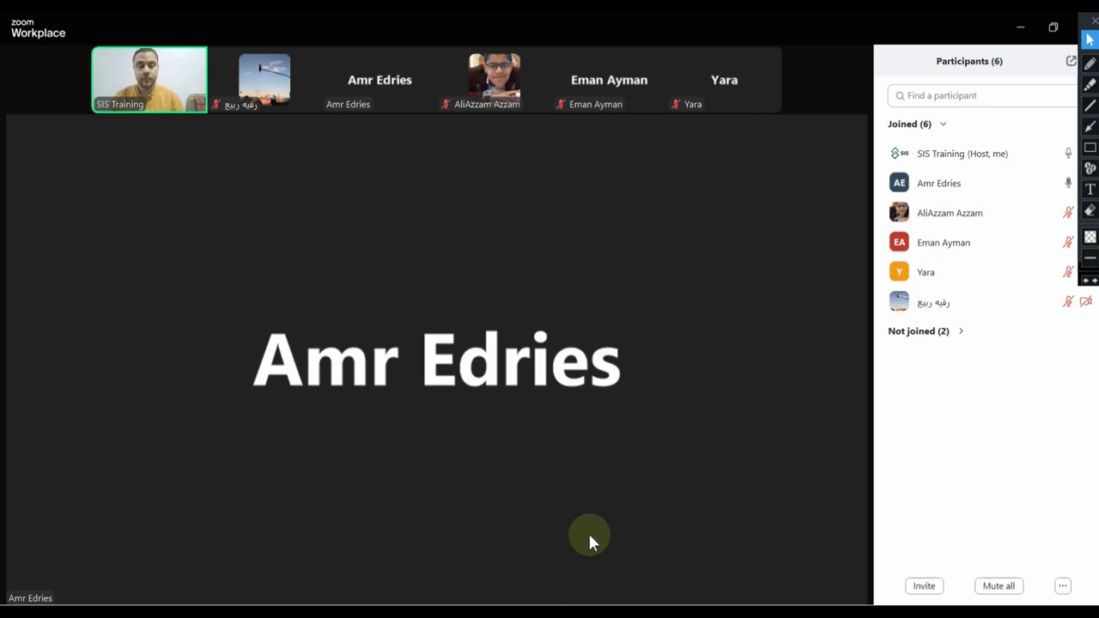
pyautogui.moveTo(184, 49)
pyautogui.doubleClick(154, 78)
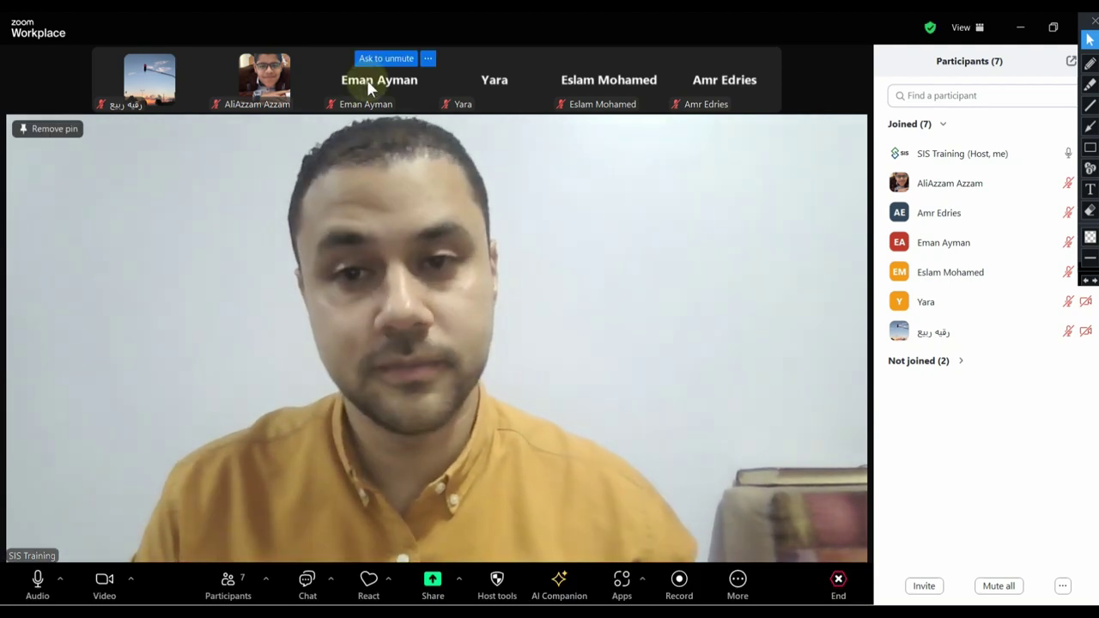
# Pin a second participant's tile from the top strip beside the host
pyautogui.doubleClick(366, 80)
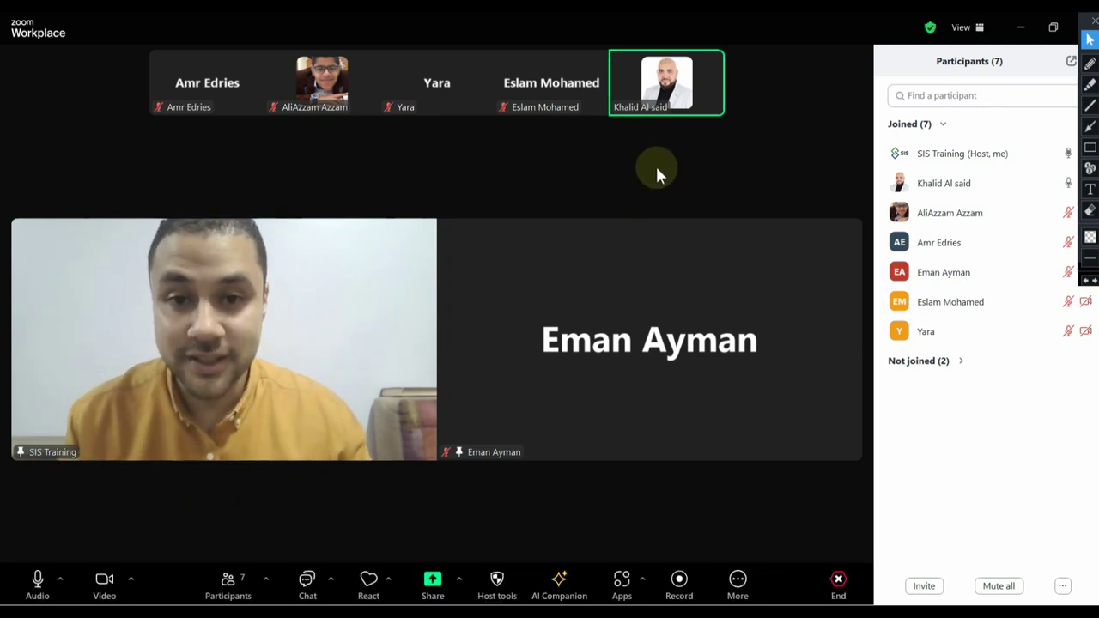
# Drag Khalid's tile into the main stage, then toggle full-screen view on and off
pyautogui.moveTo(650, 86); pyautogui.dragTo(642, 255)
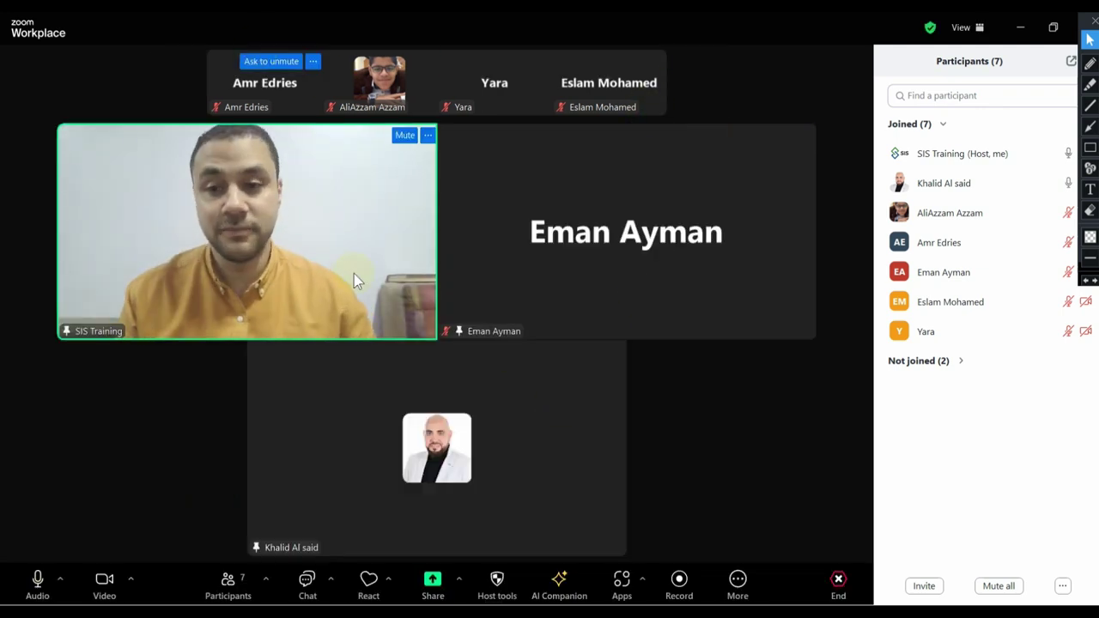
pyautogui.doubleClick(354, 274)
pyautogui.doubleClick(292, 176)
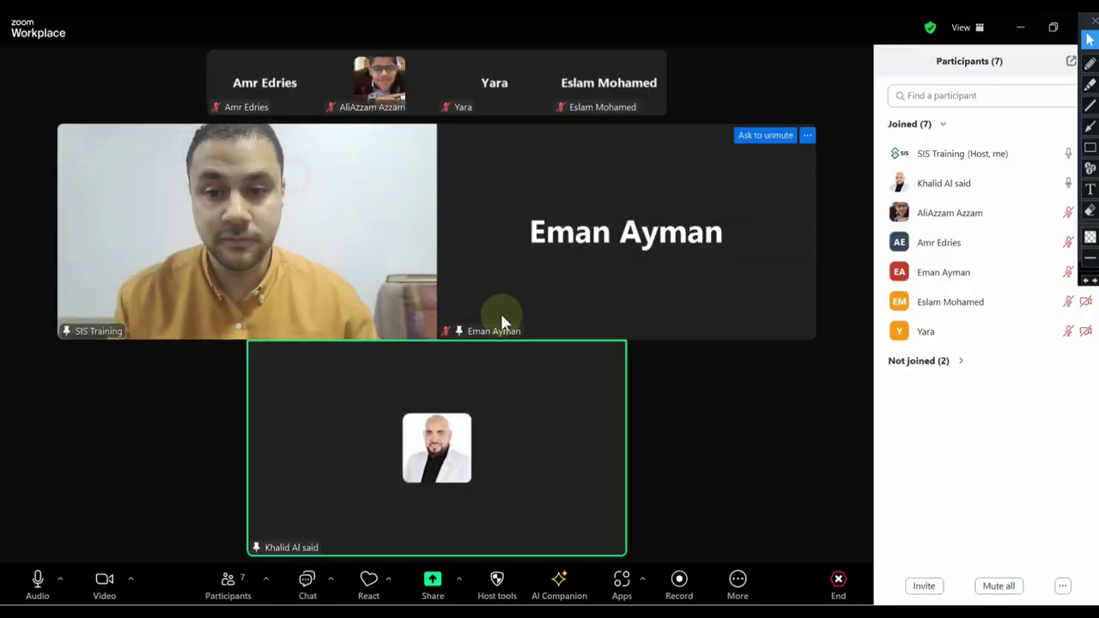
pyautogui.doubleClick(605, 400)
pyautogui.doubleClick(606, 399)
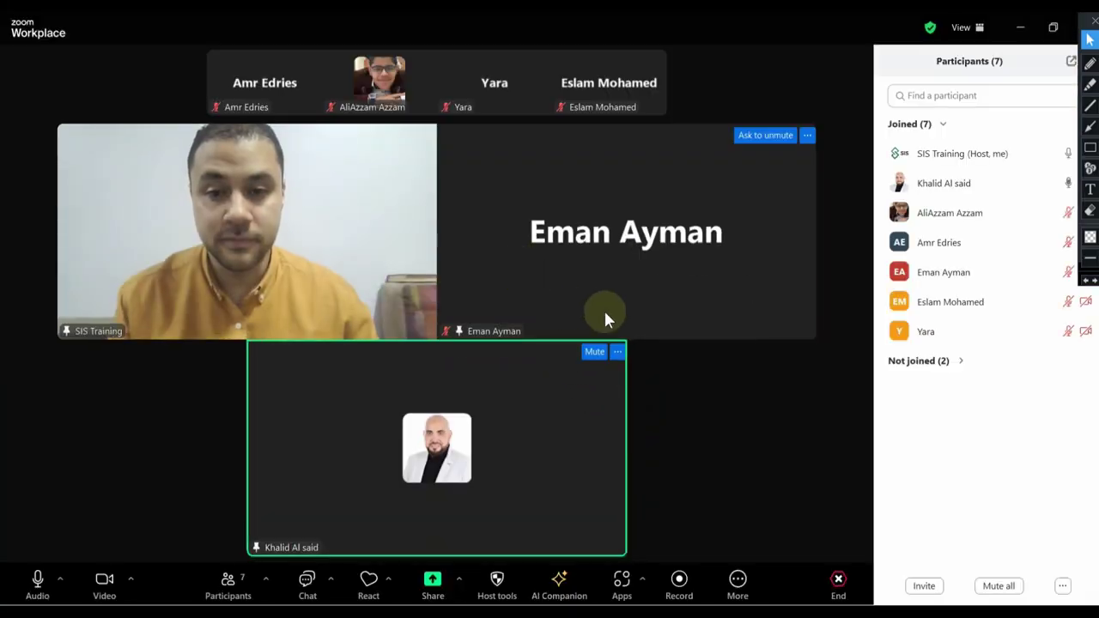
pyautogui.doubleClick(650, 252)
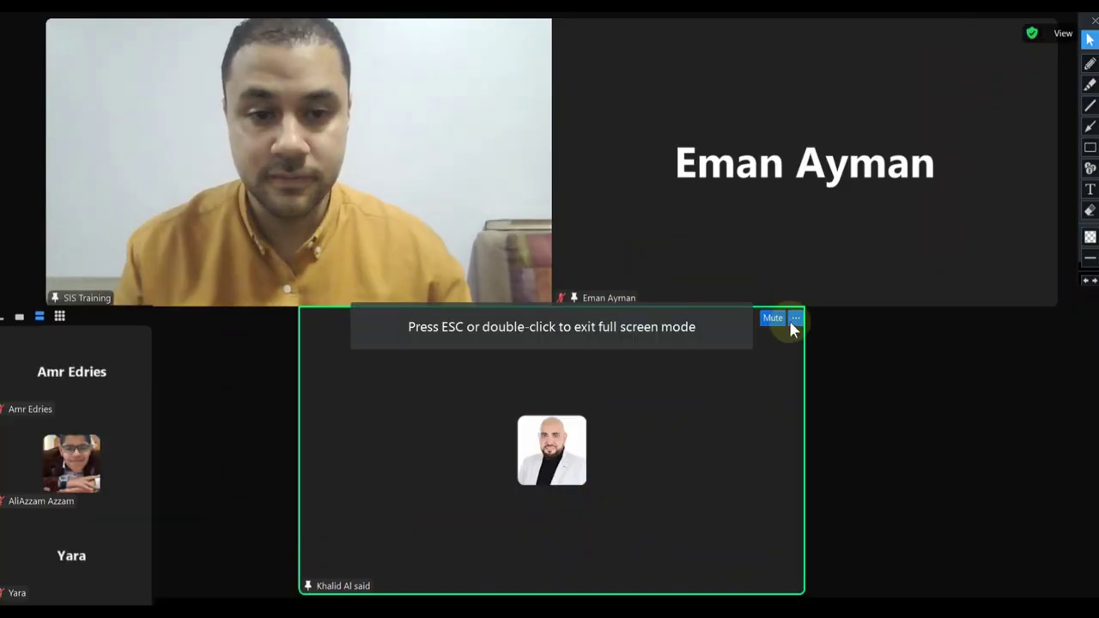
# Open the newly pinned participant's options menu and close it without changes
pyautogui.click(796, 318)
pyautogui.click(799, 302)
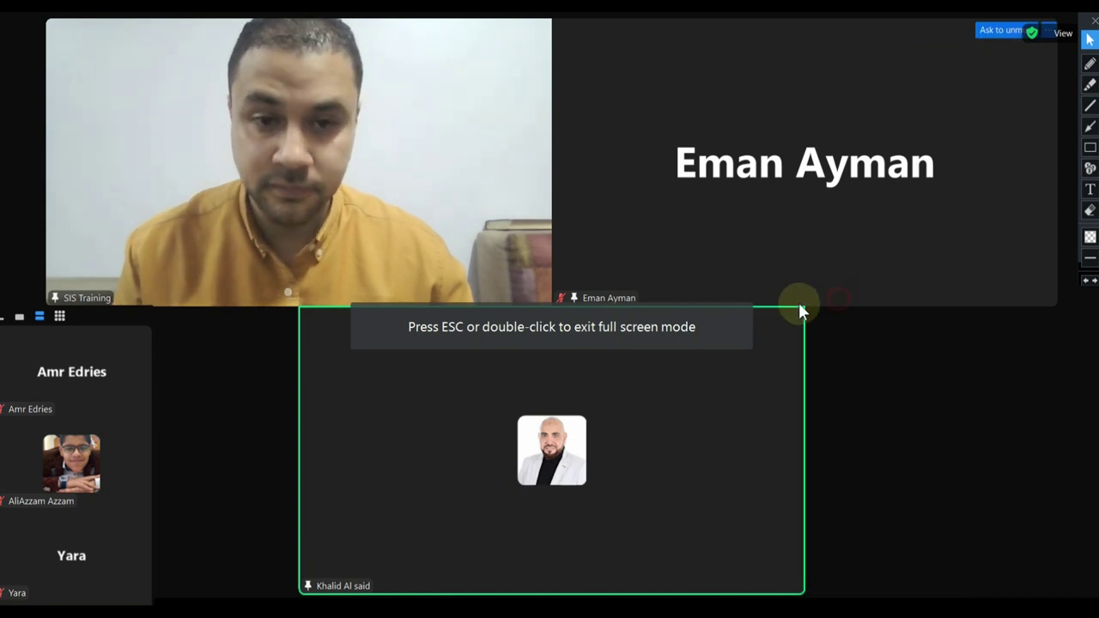
pyautogui.moveTo(263, 196)
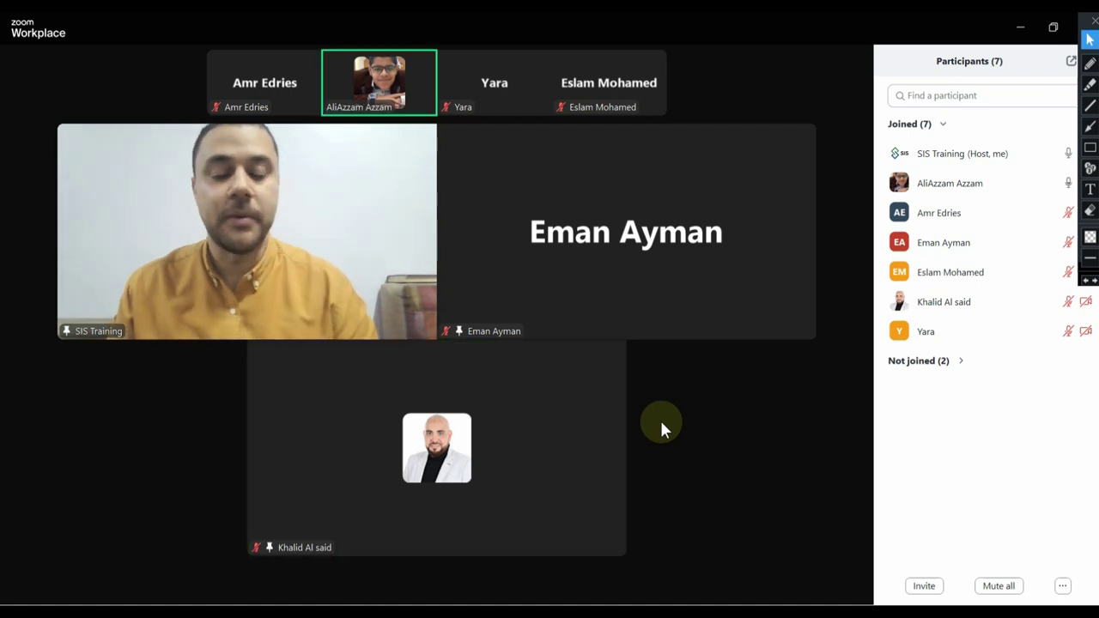
pyautogui.moveTo(543, 436)
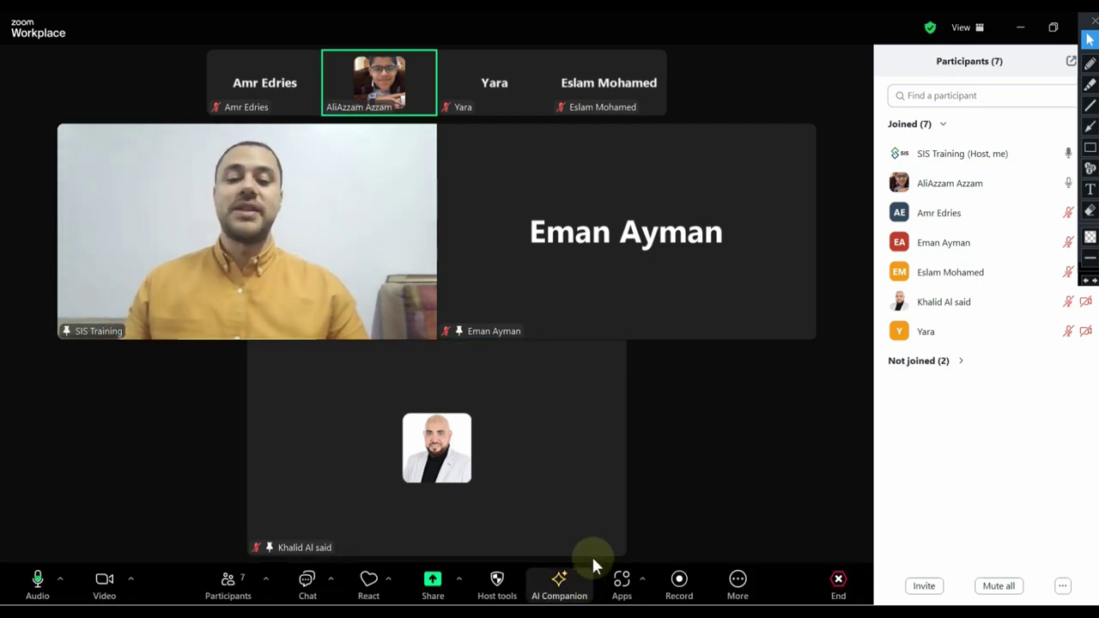
pyautogui.moveTo(586, 515)
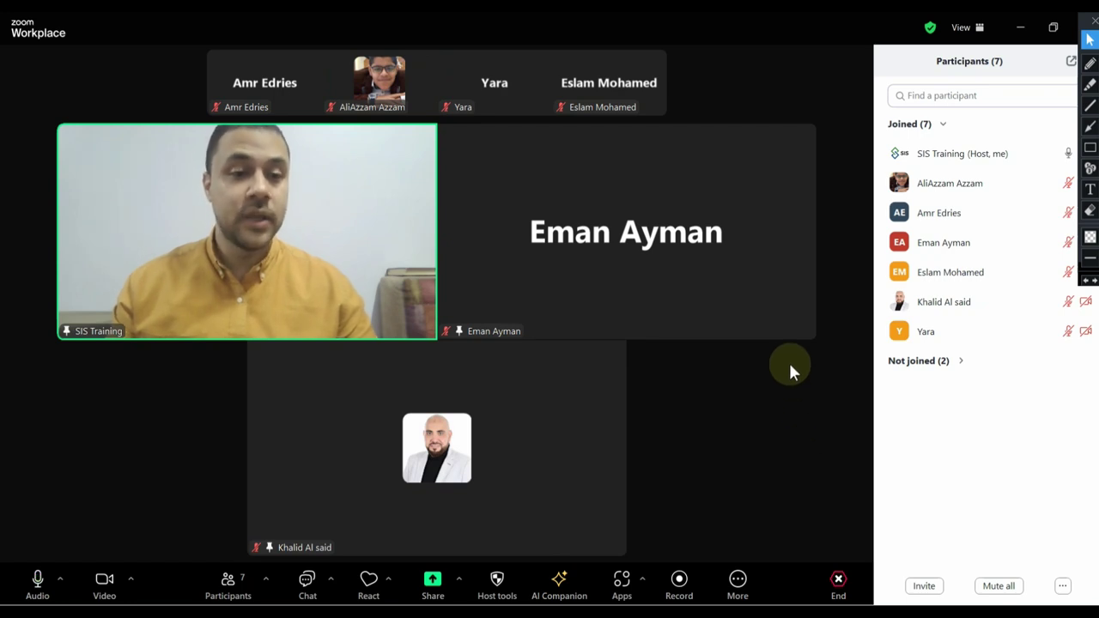
# Send 'العدد لسه قليل' and '6' in a contact's WhatsApp chat, then minimize WhatsApp
pyautogui.moveTo(601, 612)
pyautogui.click(601, 541)
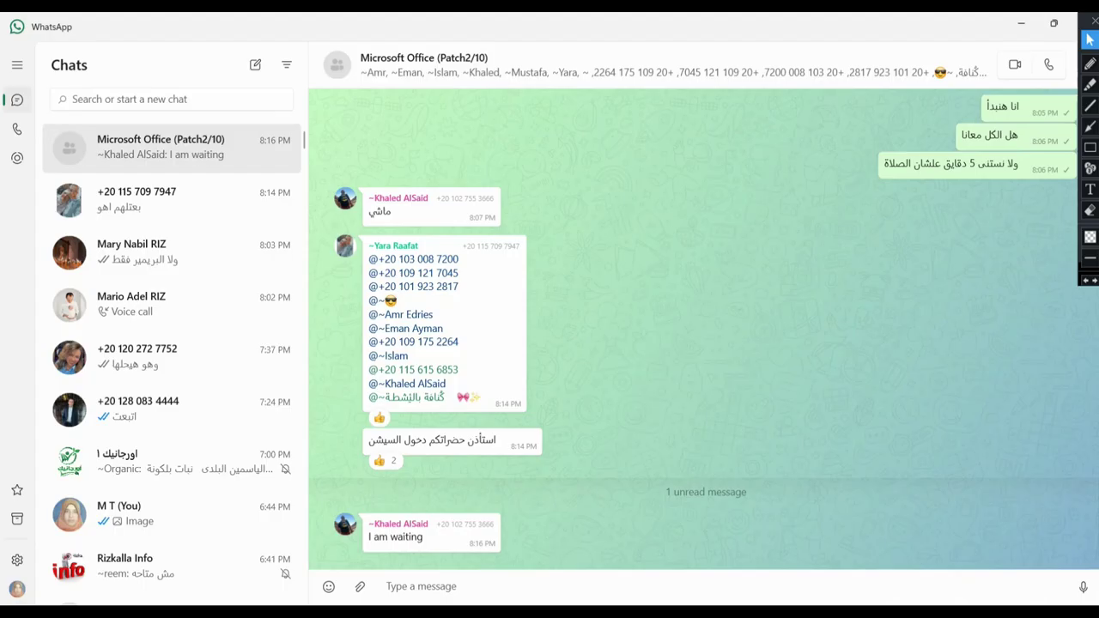
pyautogui.click(129, 199)
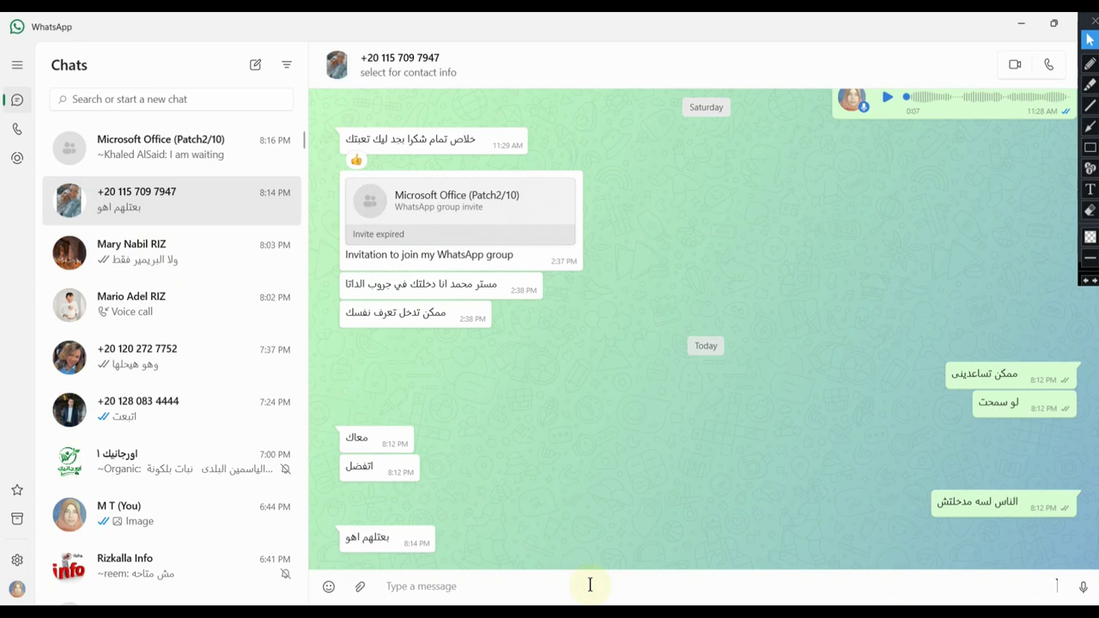
pyautogui.click(590, 585)
pyautogui.write('دد لي')
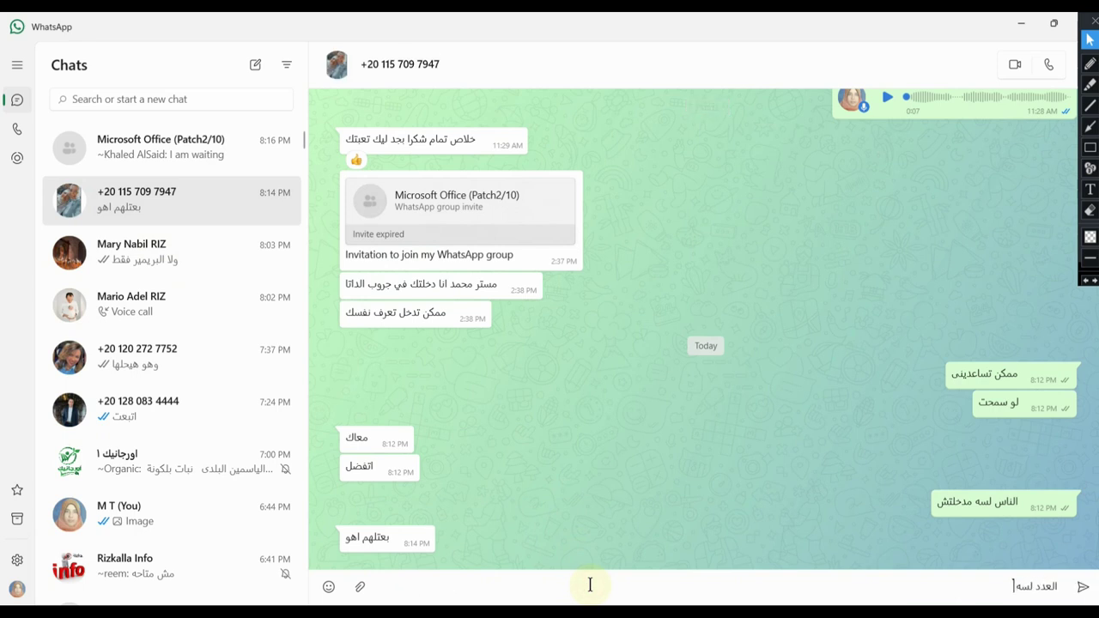
pyautogui.press('Return')
pyautogui.write('6')
pyautogui.press('Return')
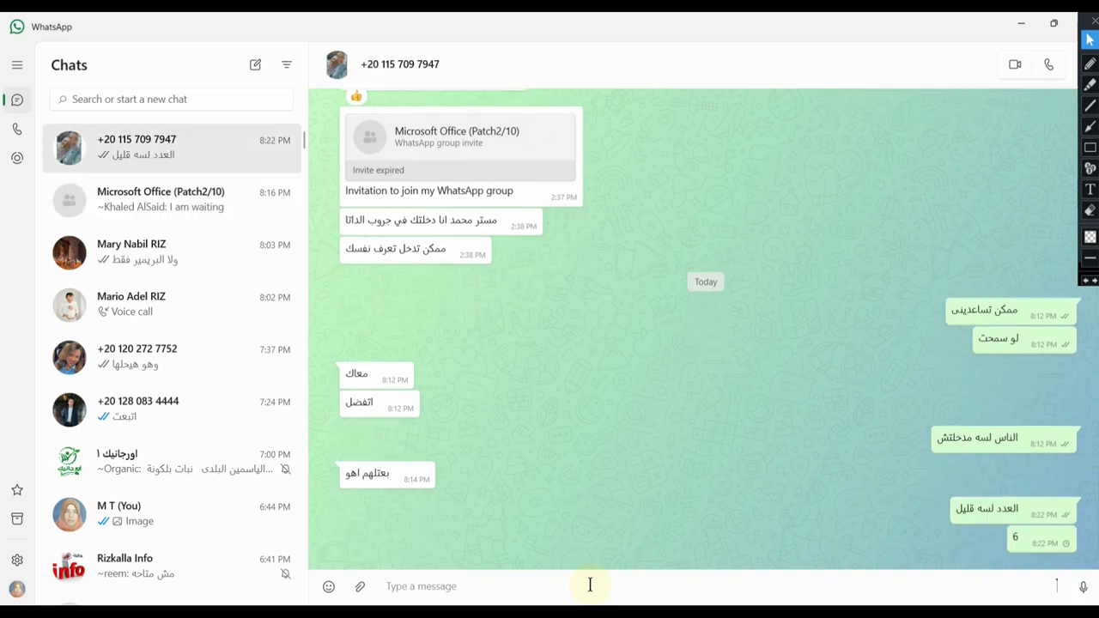
pyautogui.click(1027, 35)
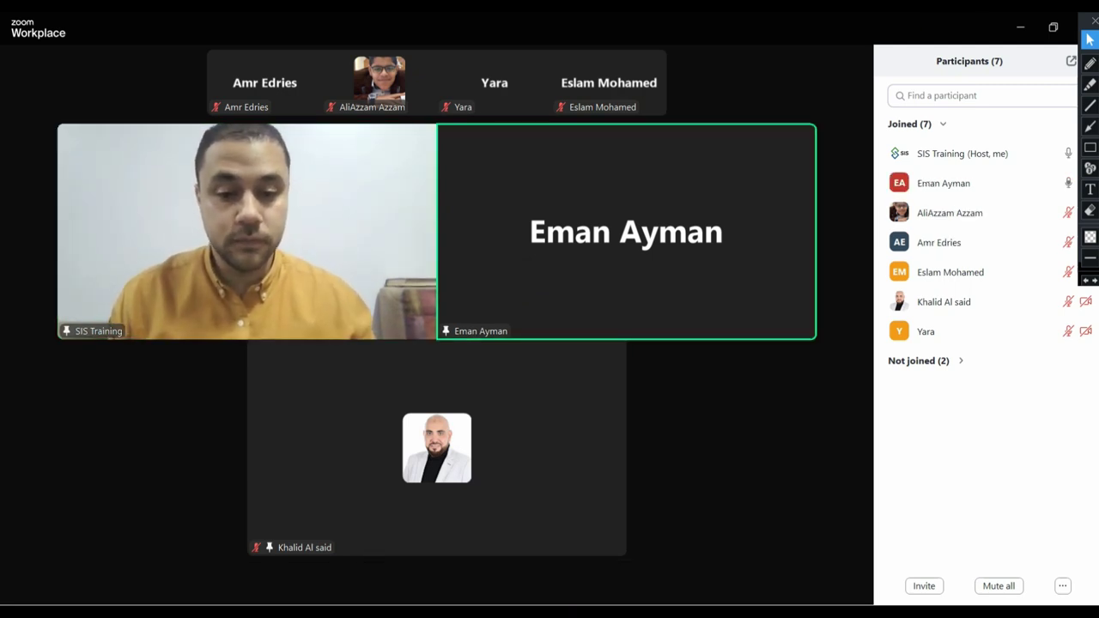
# Check the Bandicam recorder from the taskbar, then put the Zoom meeting into full screen
pyautogui.click(662, 611)
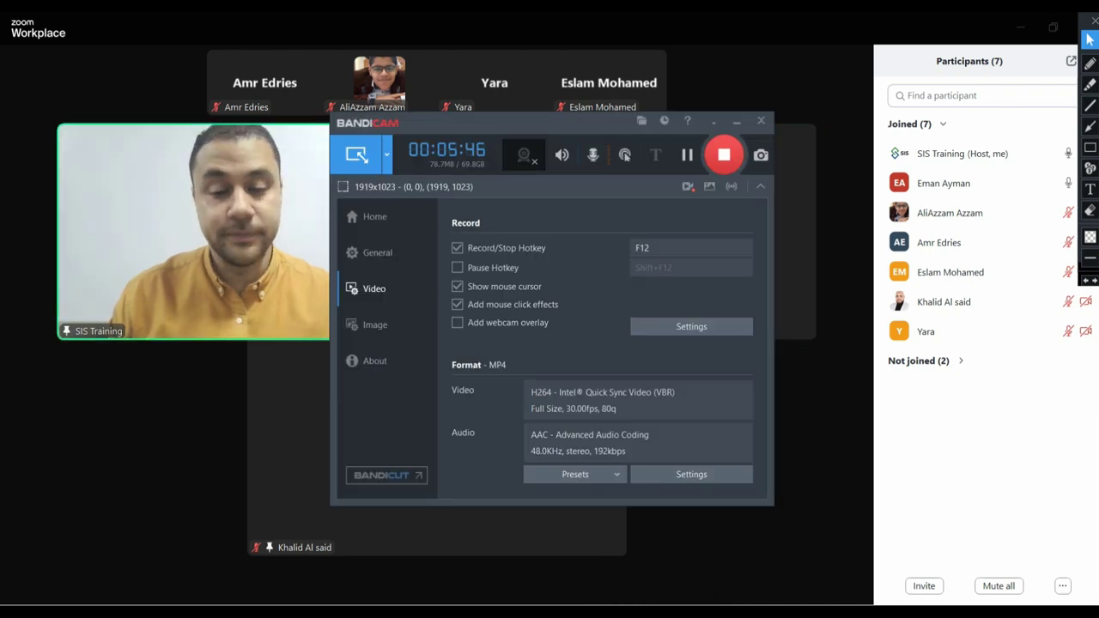
pyautogui.click(662, 611)
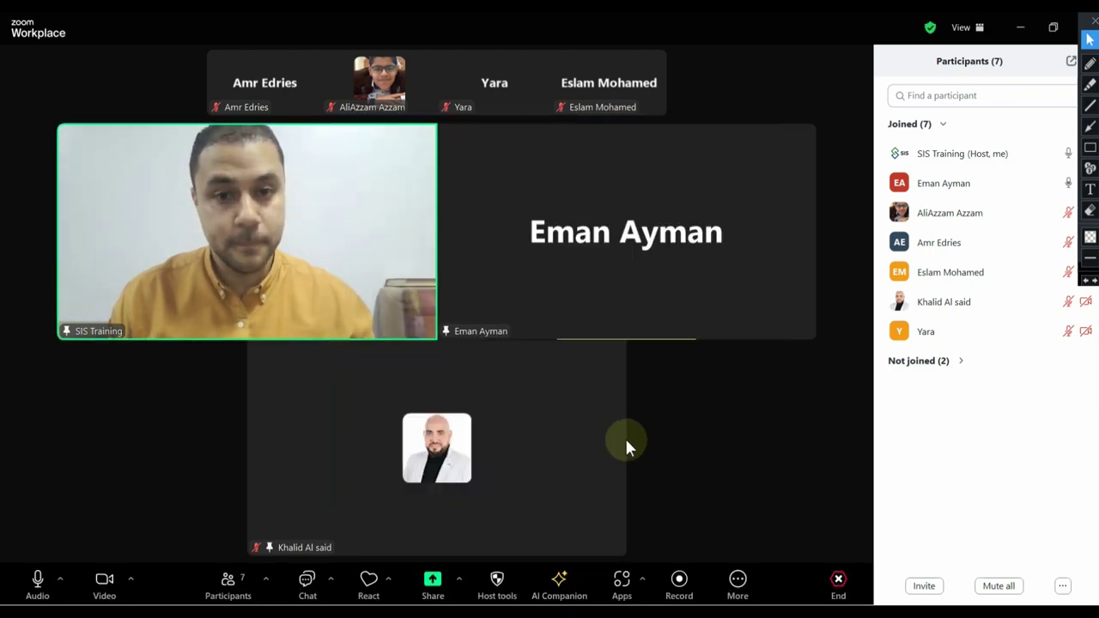
pyautogui.doubleClick(392, 248)
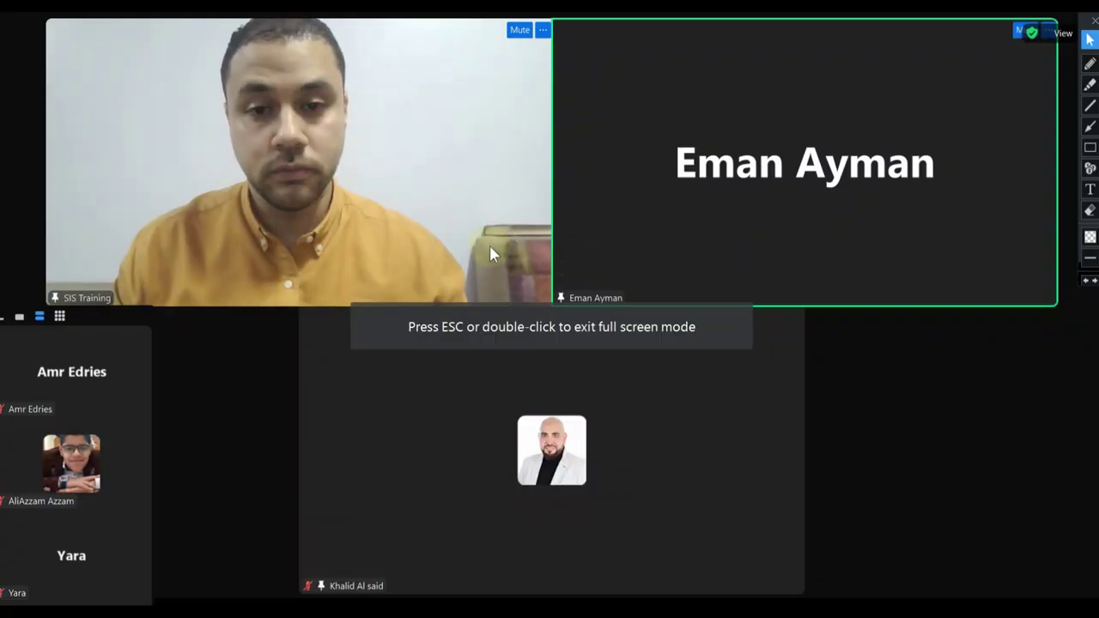
# Take the Zoom meeting out of full-screen mode back to its normal window
pyautogui.doubleClick(490, 253)
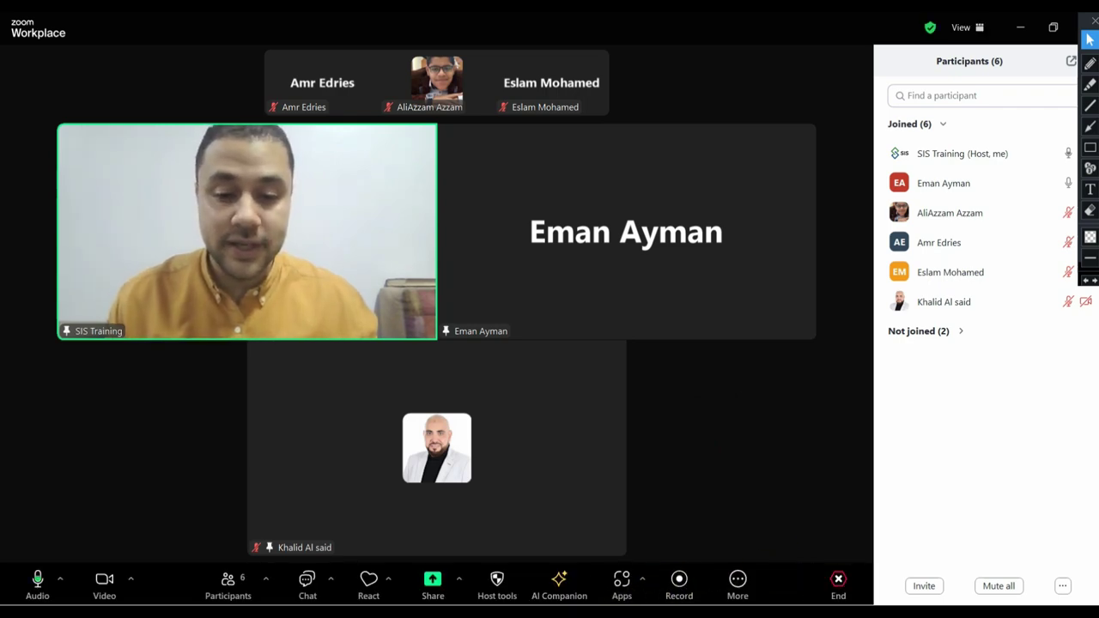
pyautogui.hotkey('alt', 'Tab')
pyautogui.hotkey('alt', 'Tab')
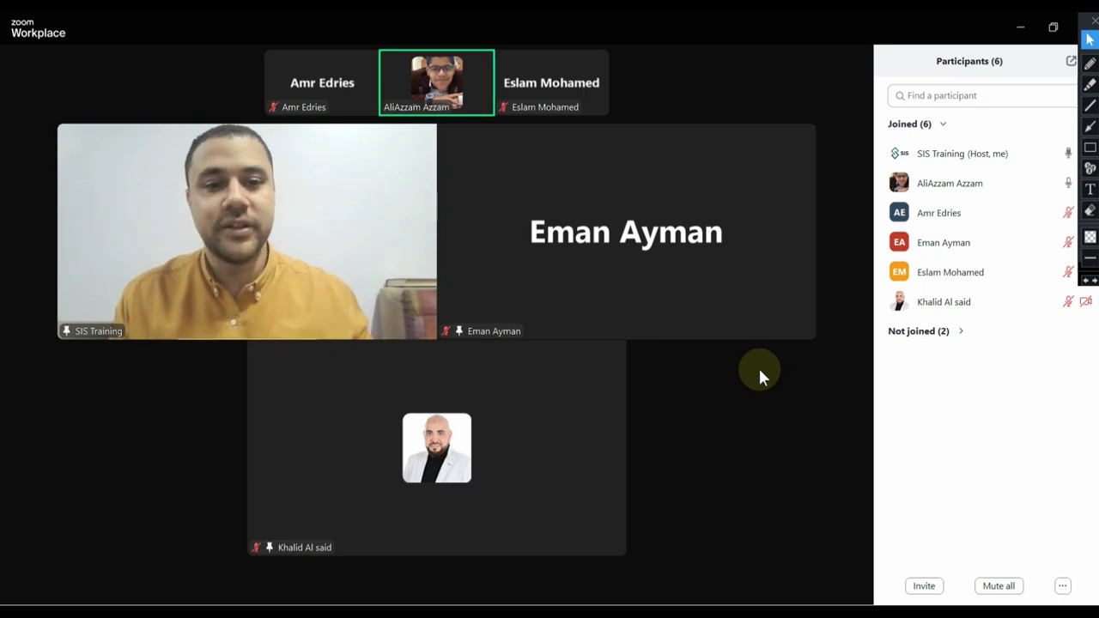
pyautogui.moveTo(624, 389)
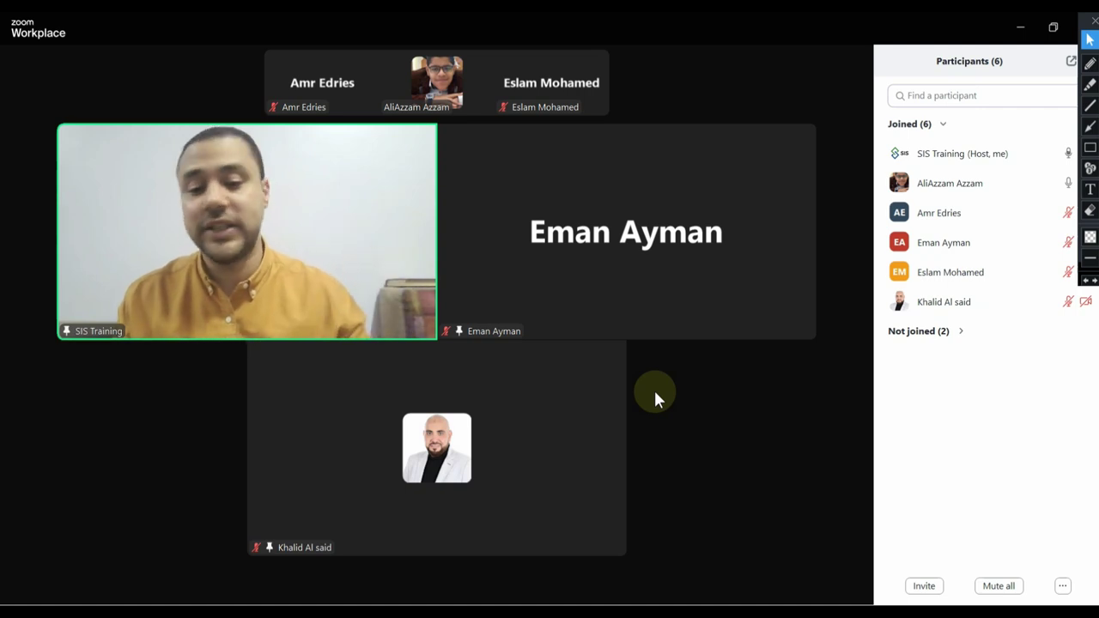
# Open the Microsoft Office (Patch2/10) group chat in WhatsApp, then hide WhatsApp
pyautogui.hotkey('alt', 'Tab')
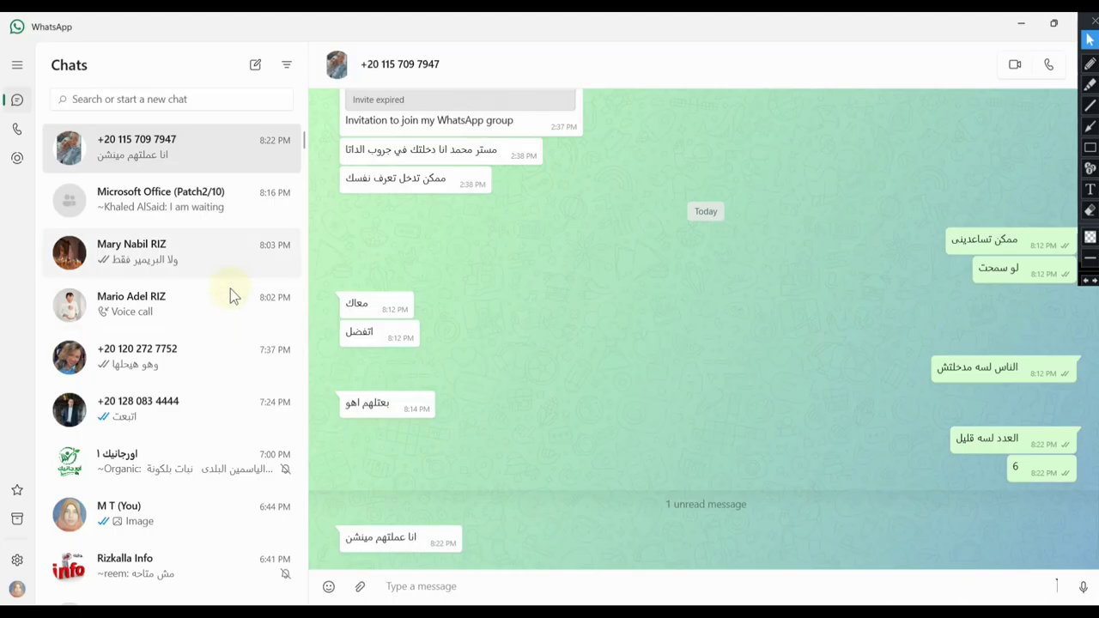
pyautogui.click(209, 199)
pyautogui.click(1021, 23)
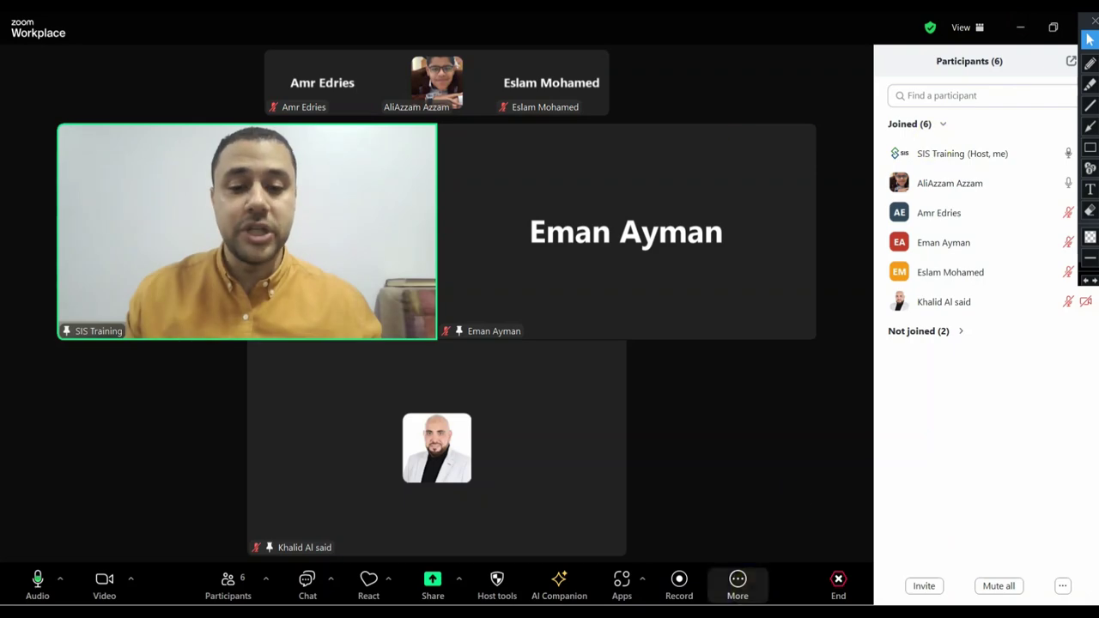
# Start an email from the Session 1 - Copy workbook and select its attached .xlsx file
pyautogui.hotkey('alt', 'Tab')
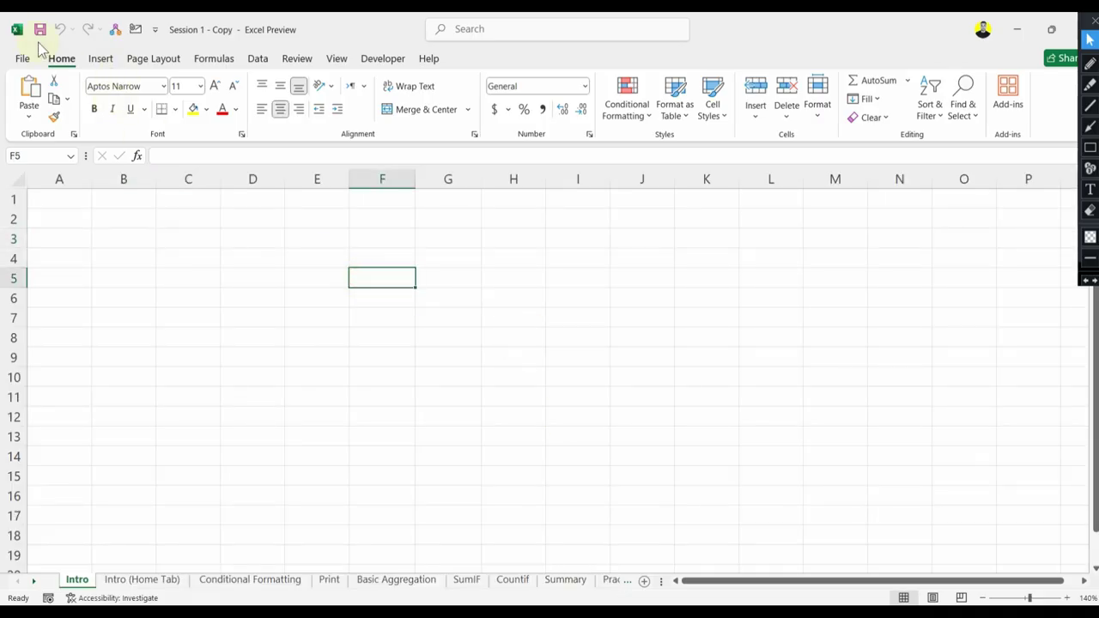
pyautogui.click(137, 29)
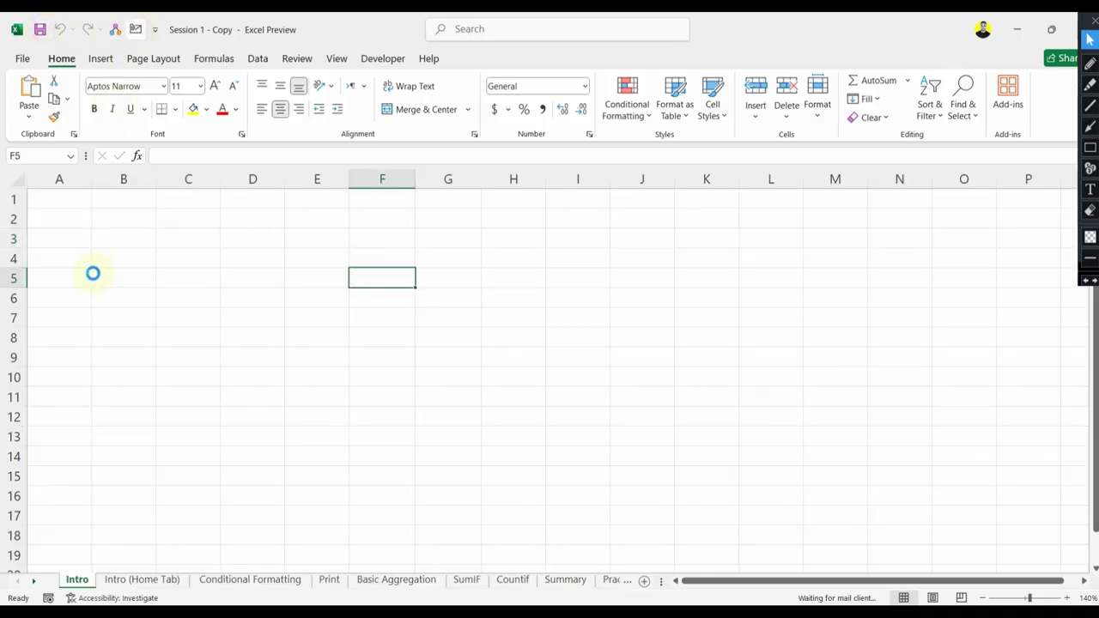
pyautogui.click(196, 325)
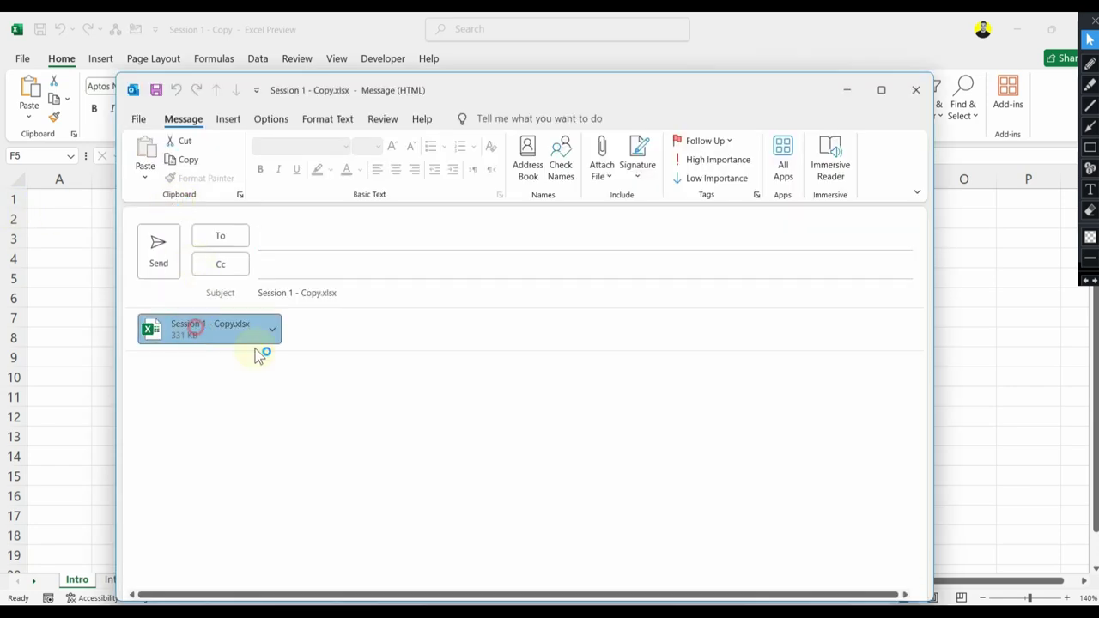
# Switch away from the email, through the meeting, back to the WhatsApp group chat
pyautogui.hotkey('alt', 'Tab')
pyautogui.press('Tab')
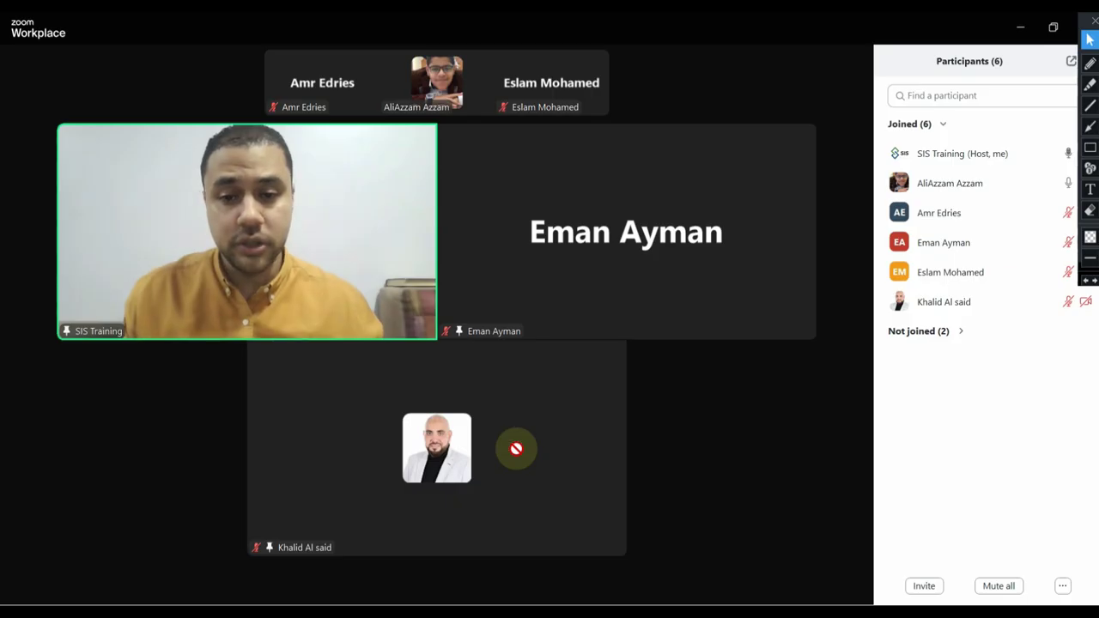
pyautogui.hotkey('alt', 'Tab')
pyautogui.press('Tab')
pyautogui.press('Tab')
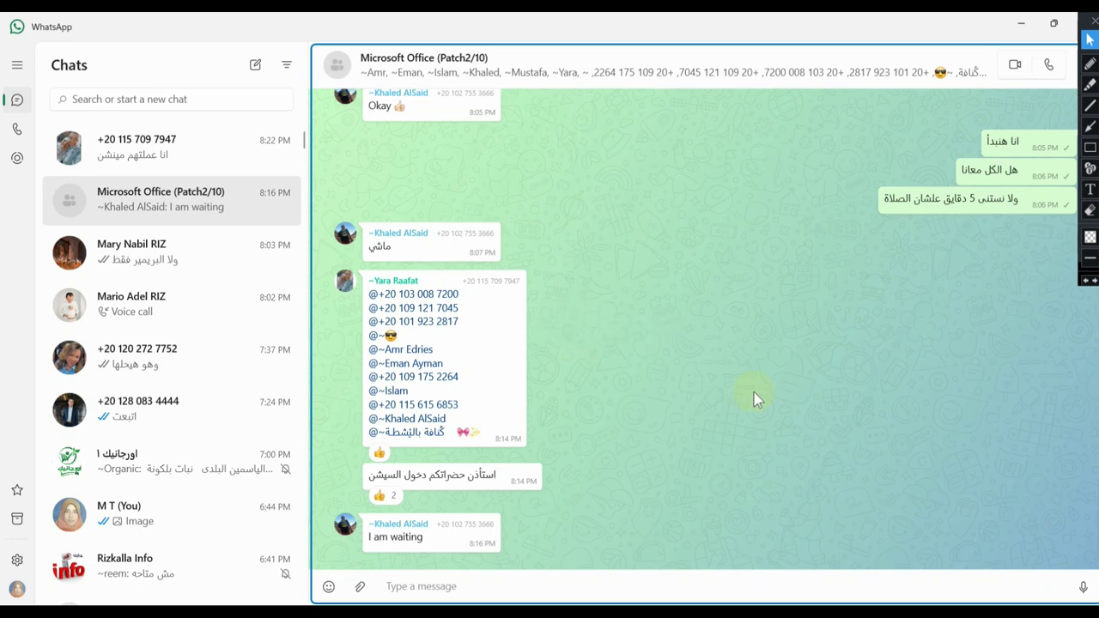
# Paste and send Session 1 - Copy.xlsx to the Microsoft Office (Patch2/10) group, then minimize WhatsApp
pyautogui.hotkey('ctrl', 'v')
pyautogui.click(697, 574)
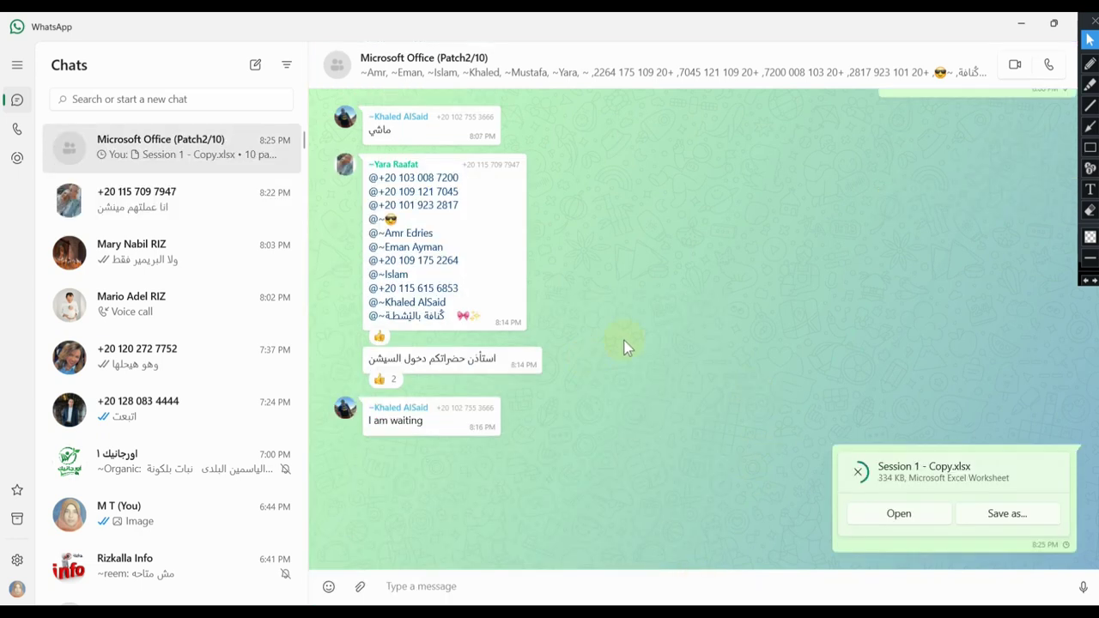
pyautogui.click(1019, 27)
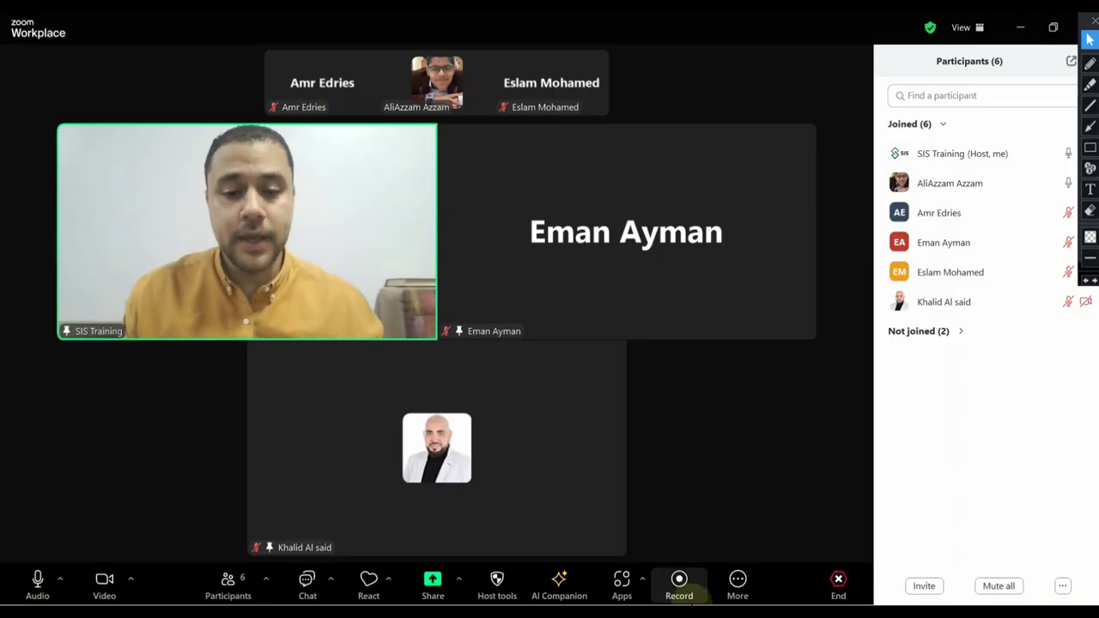
# Bring the Outlook draft with Session 1 - Copy.xlsx forward and close it unsent
pyautogui.click(678, 577)
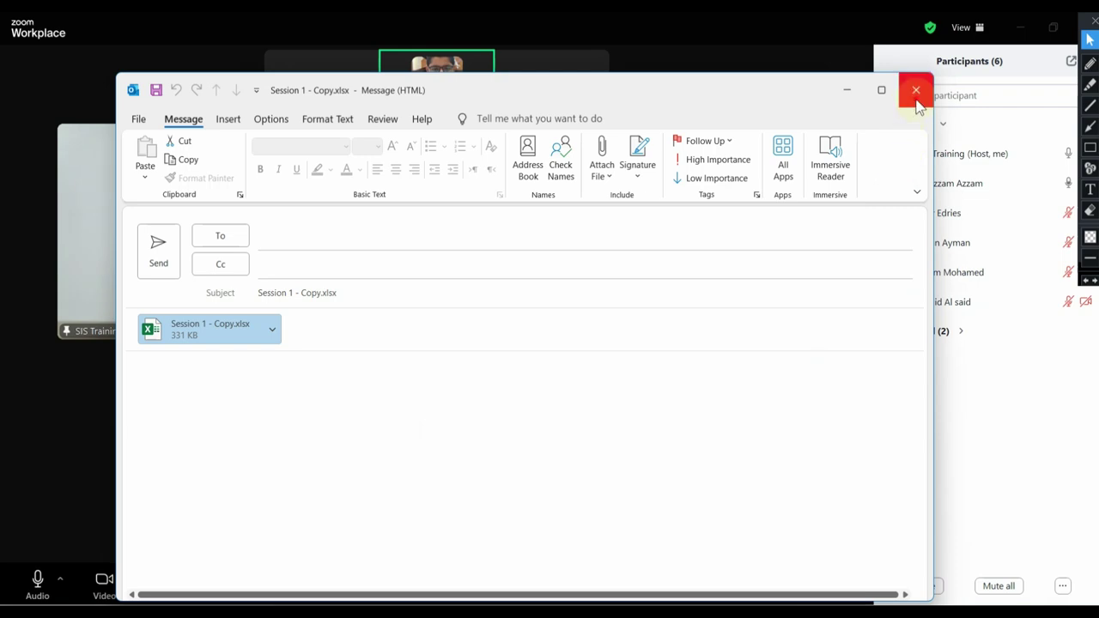
pyautogui.click(916, 91)
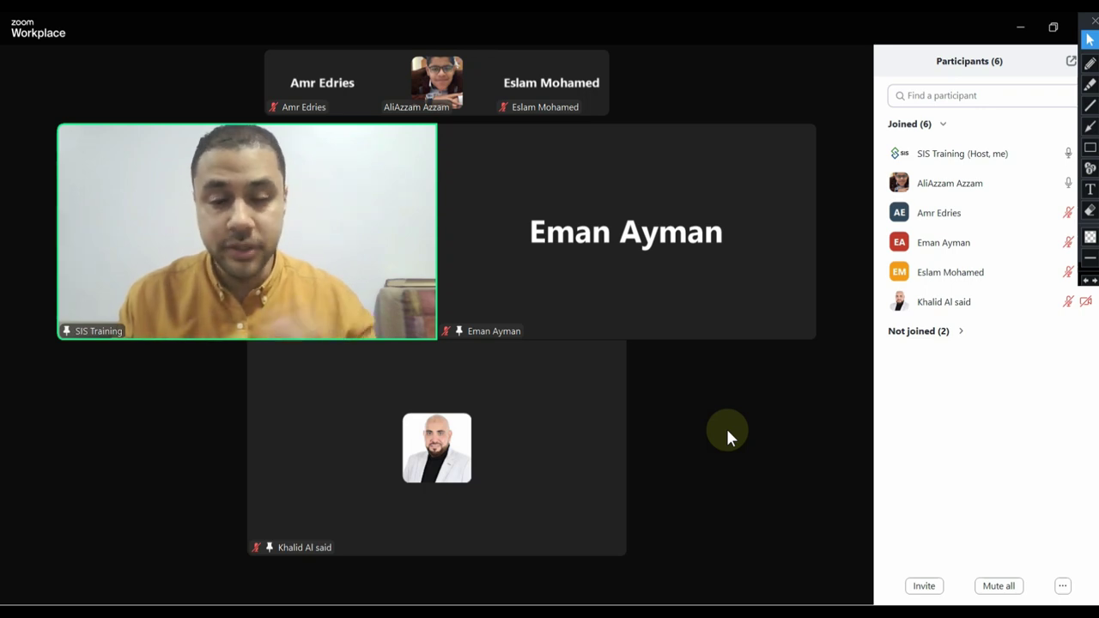
pyautogui.moveTo(682, 524)
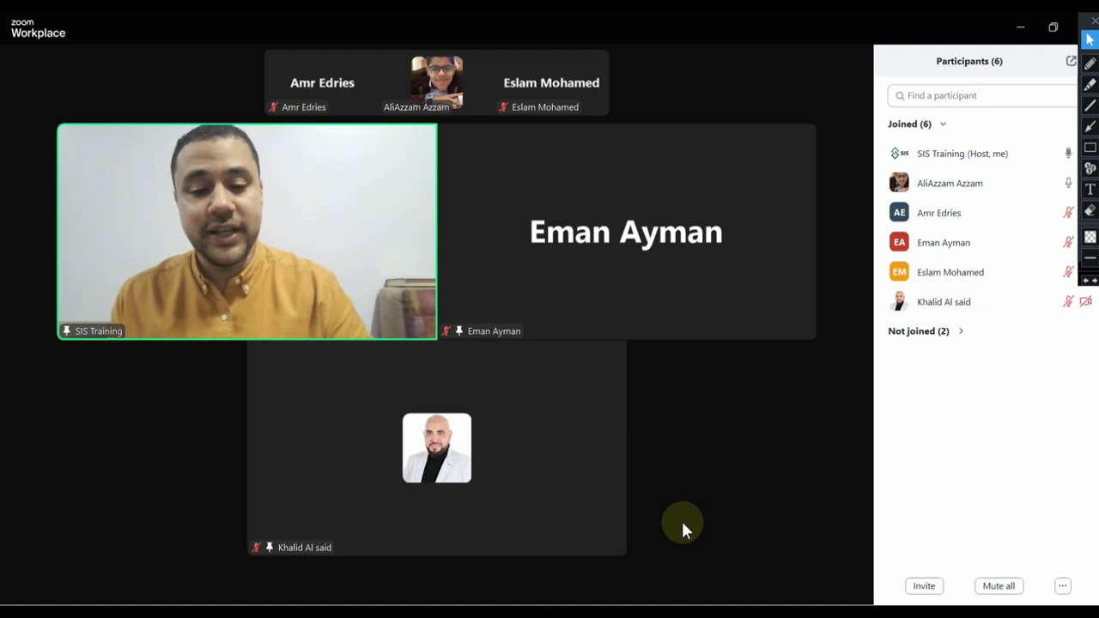
pyautogui.hotkey('alt', 'Tab')
pyautogui.scroll(-2, 556, 348)
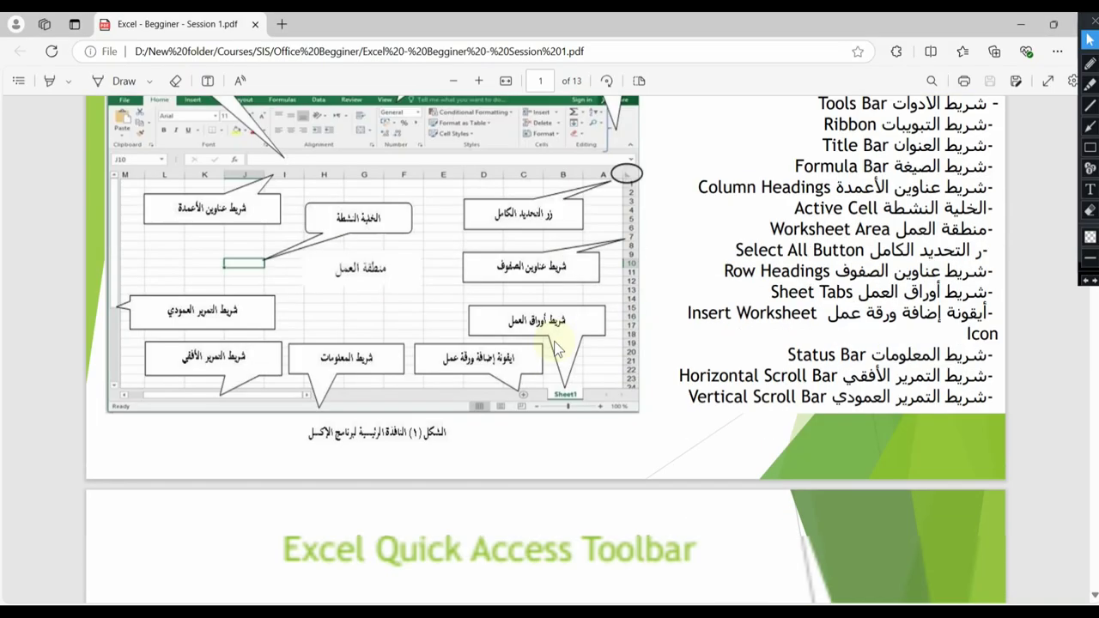
pyautogui.scroll(-5, 555, 343)
pyautogui.scroll(3, 576, 386)
pyautogui.scroll(5, 576, 386)
pyautogui.click(1019, 24)
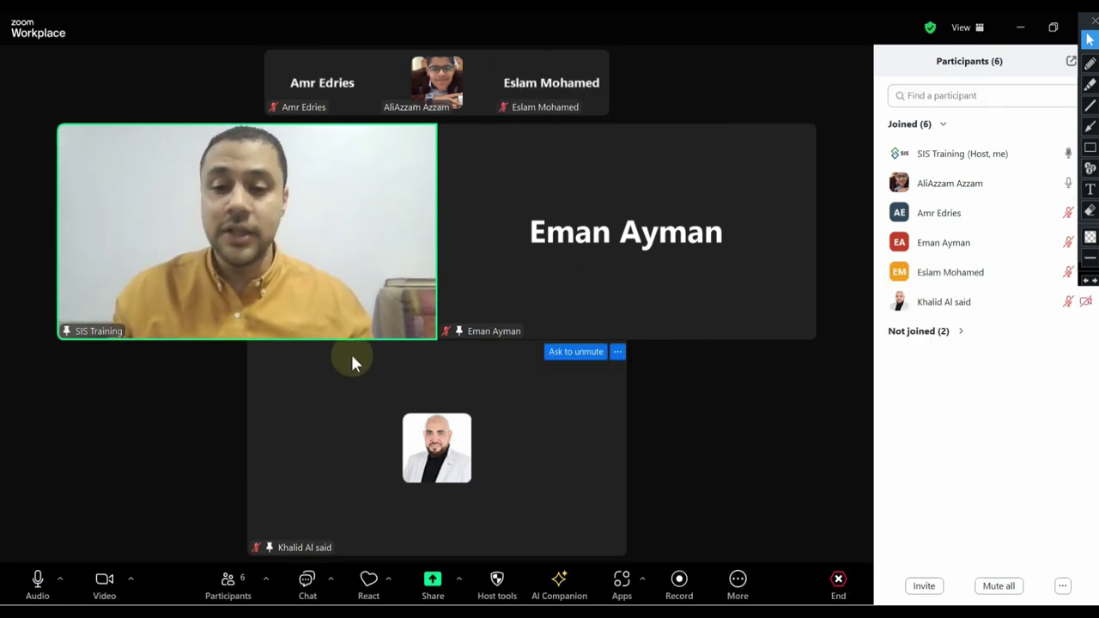
# Unpin both participants' tiles and the host's video, then pin the host's own video to the main view
pyautogui.rightClick(354, 376)
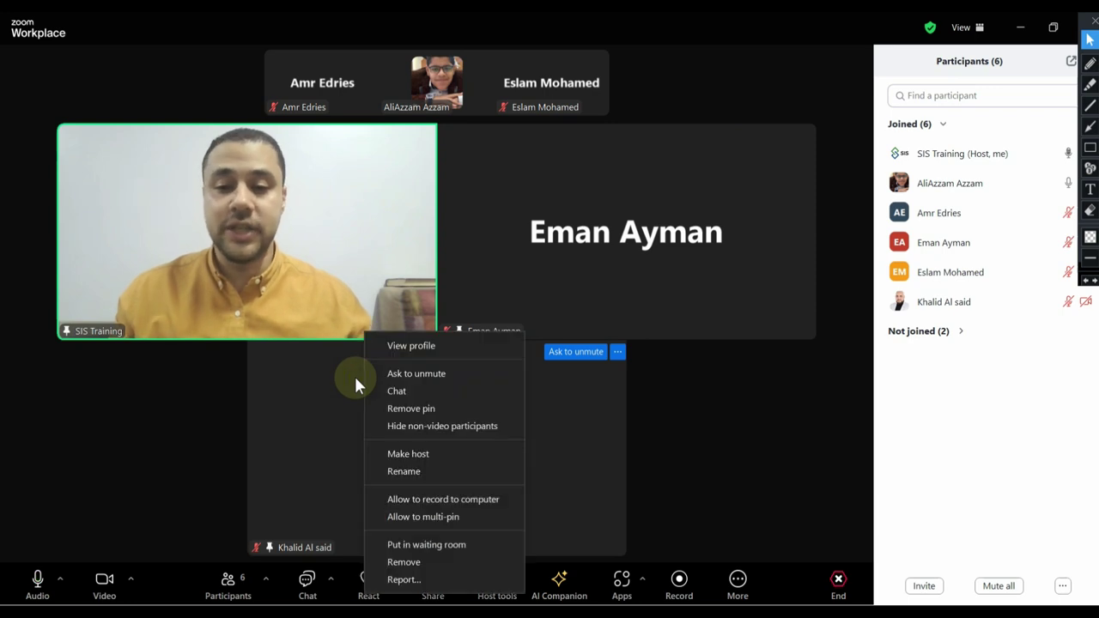
pyautogui.click(412, 409)
pyautogui.rightClick(502, 396)
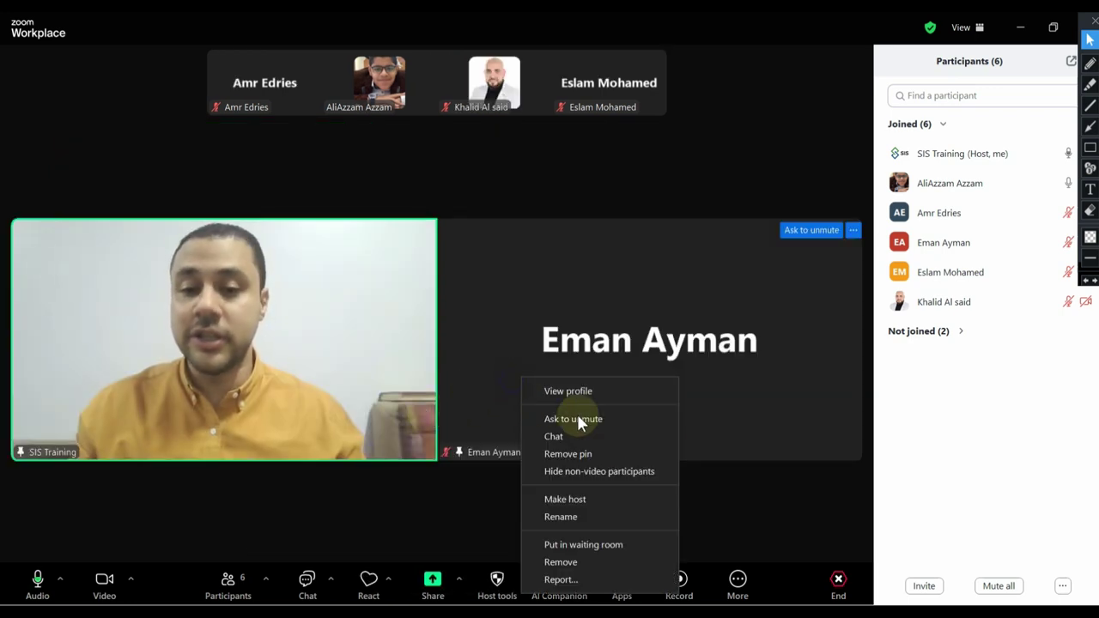
pyautogui.click(601, 453)
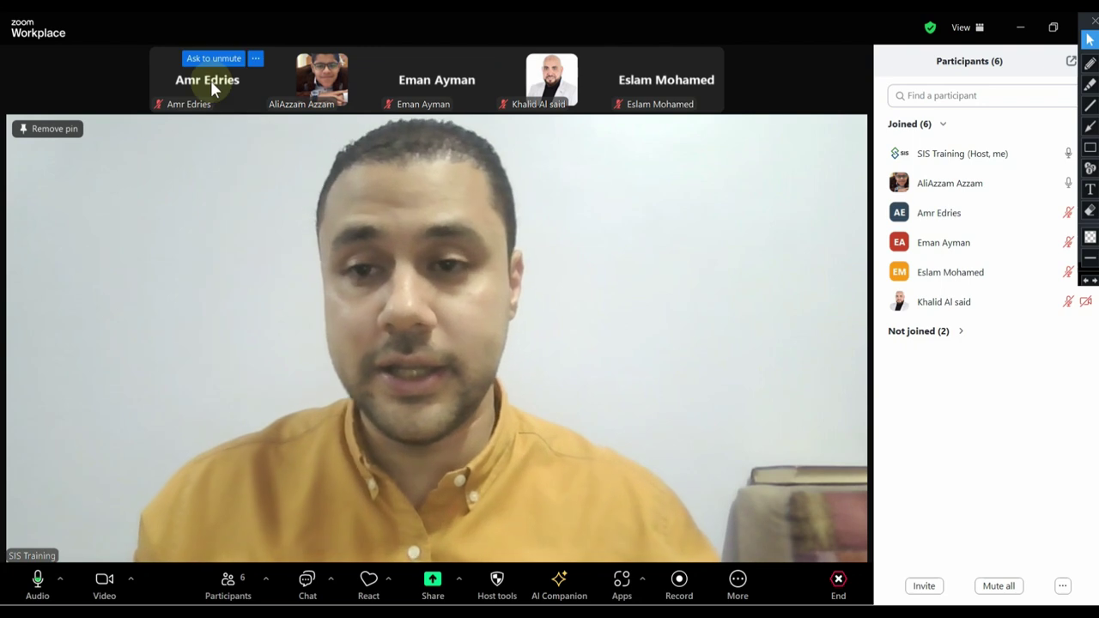
pyautogui.rightClick(266, 250)
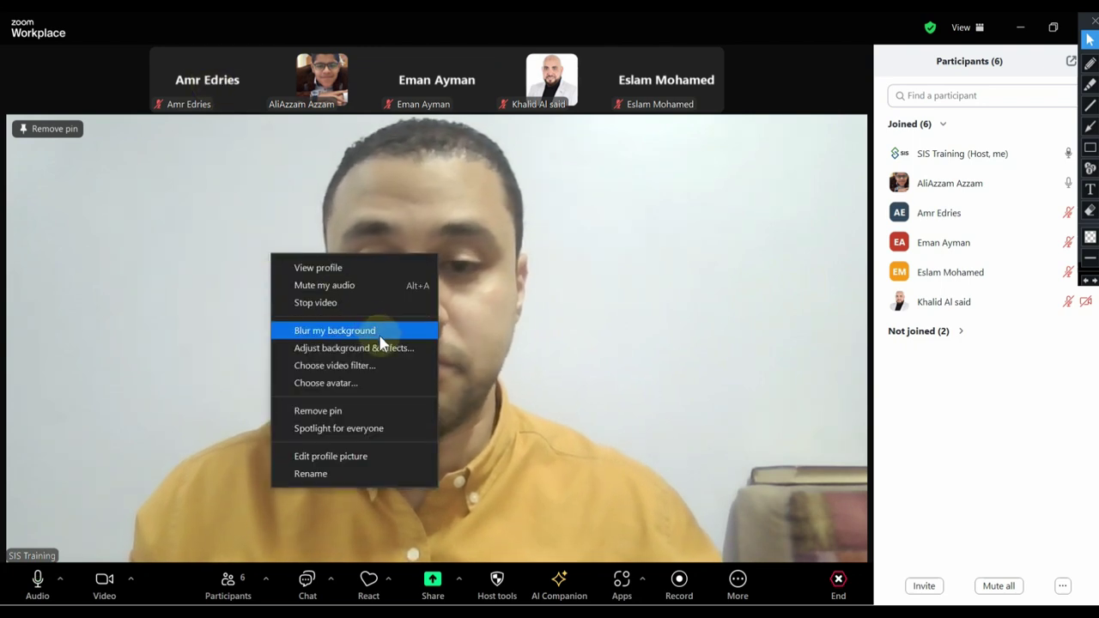
pyautogui.click(400, 411)
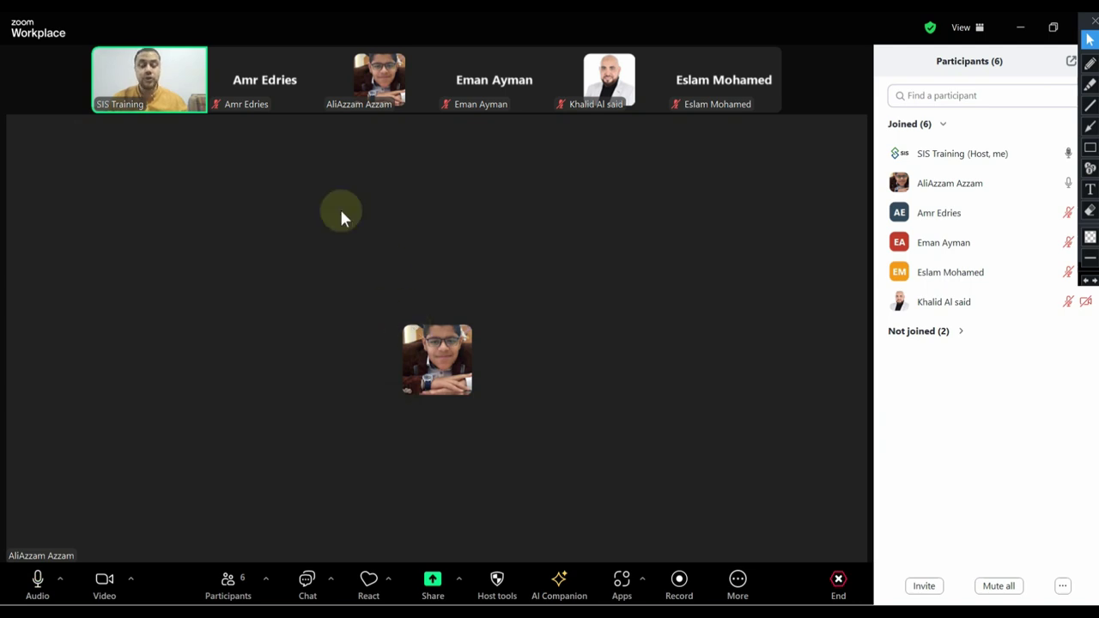
pyautogui.rightClick(153, 83)
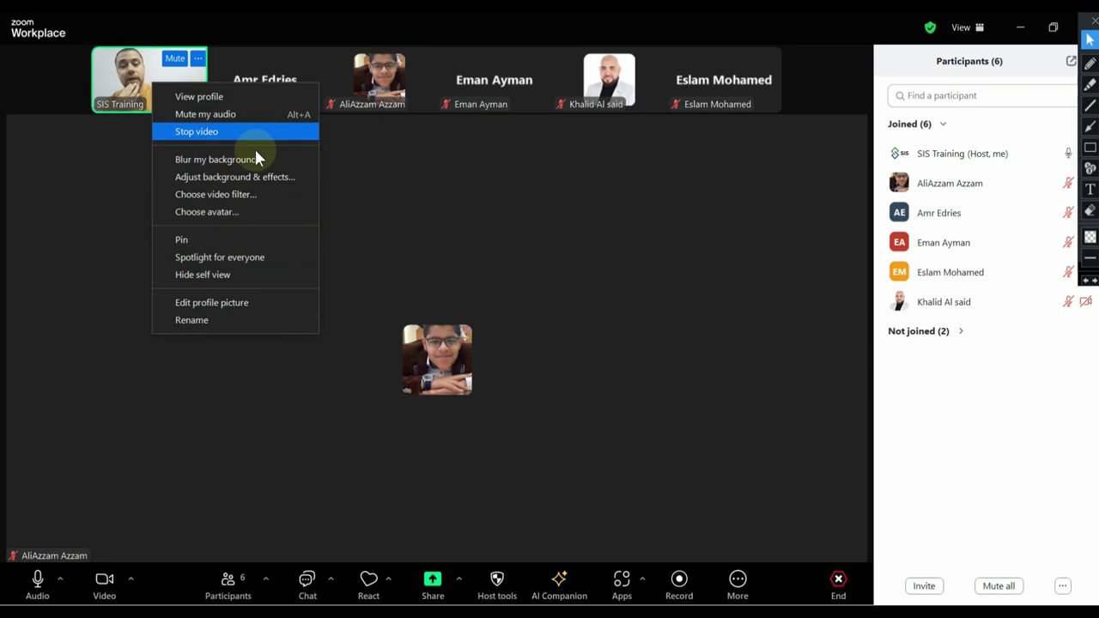
pyautogui.click(259, 237)
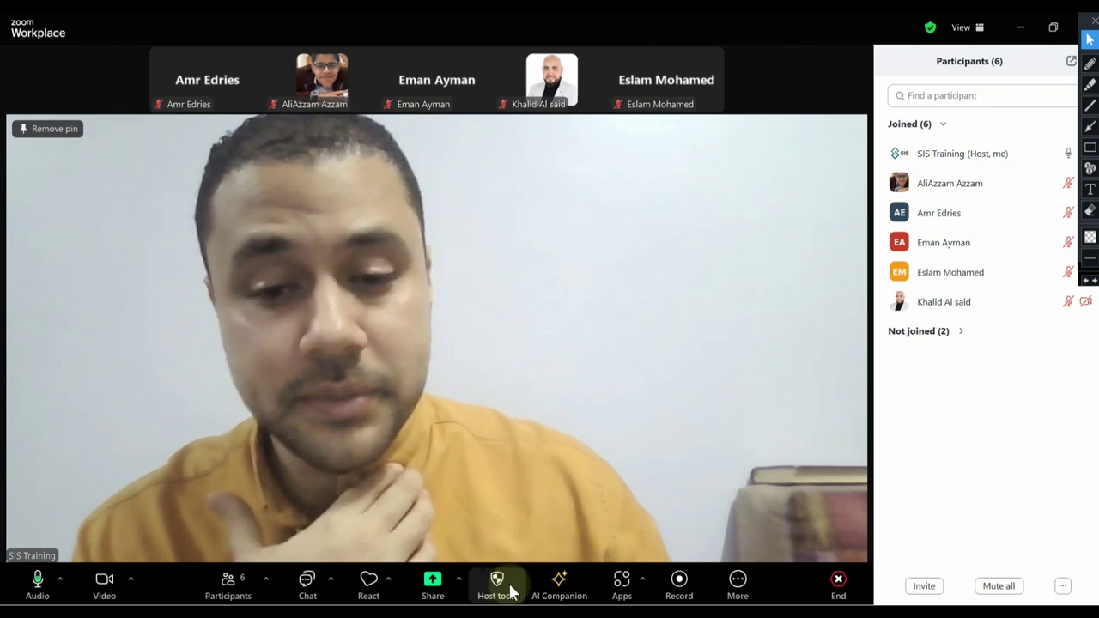
# Start sharing the screen with the Excel workbook from the Advanced sharing options
pyautogui.click(436, 588)
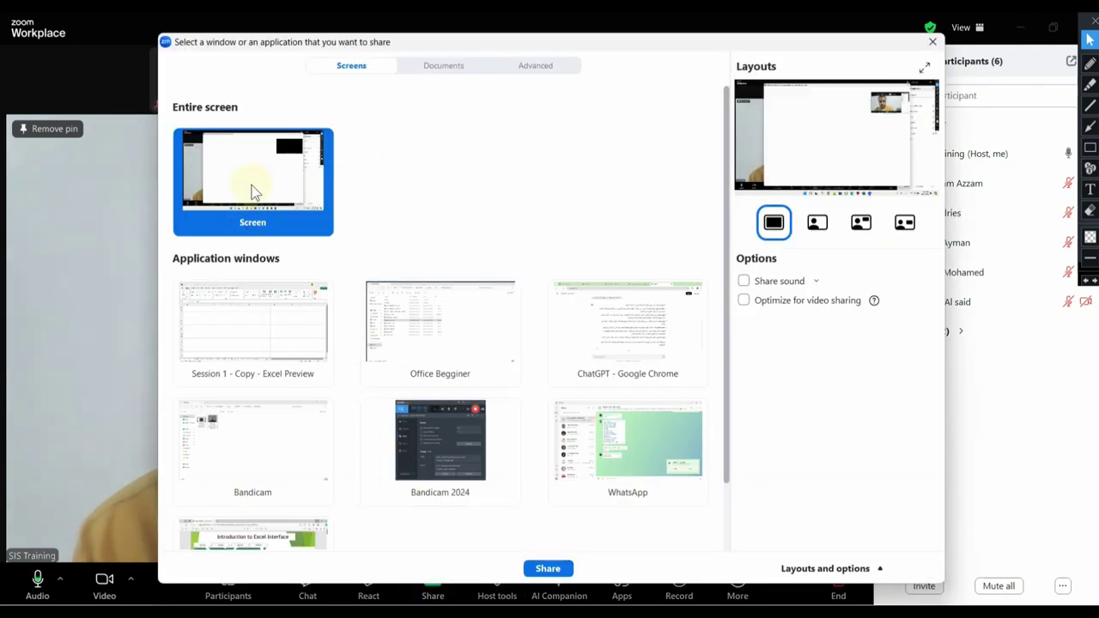
pyautogui.click(534, 67)
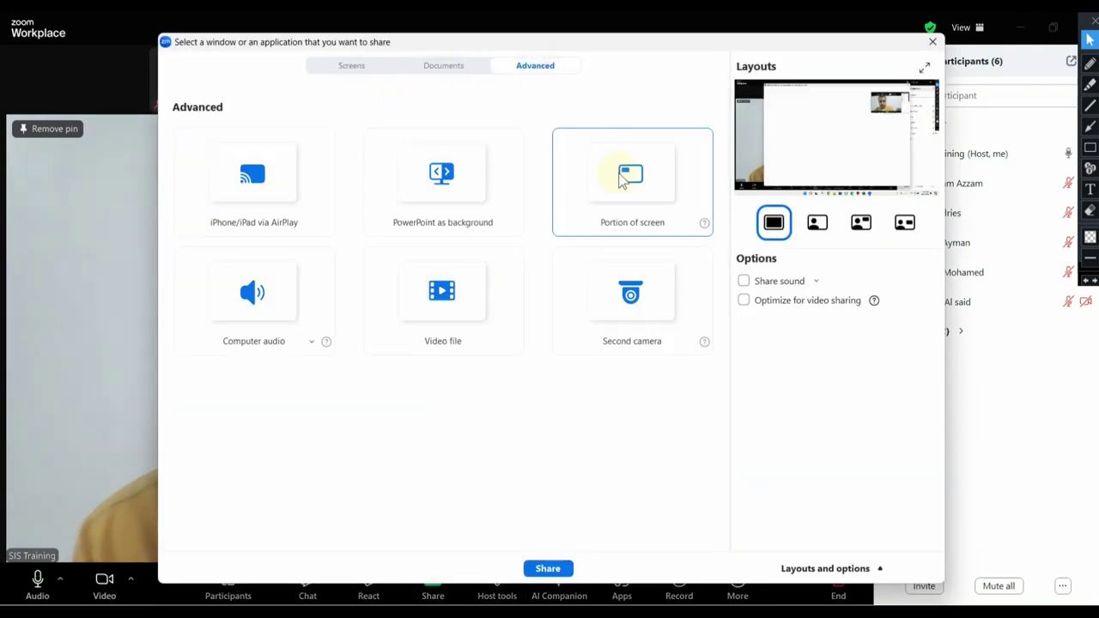
pyautogui.doubleClick(625, 176)
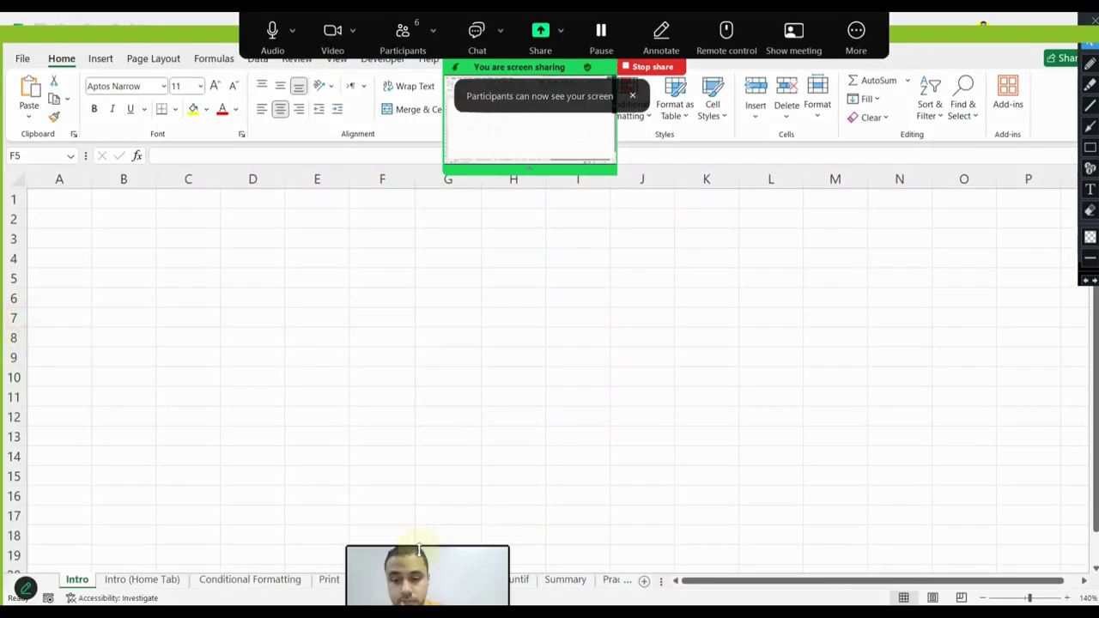
# Drag the floating meeting video into the top-right corner and return focus to the workbook
pyautogui.moveTo(456, 549)
pyautogui.mouseDown()
pyautogui.moveTo(1065, 498)
pyautogui.moveTo(880, 58)
pyautogui.mouseUp()
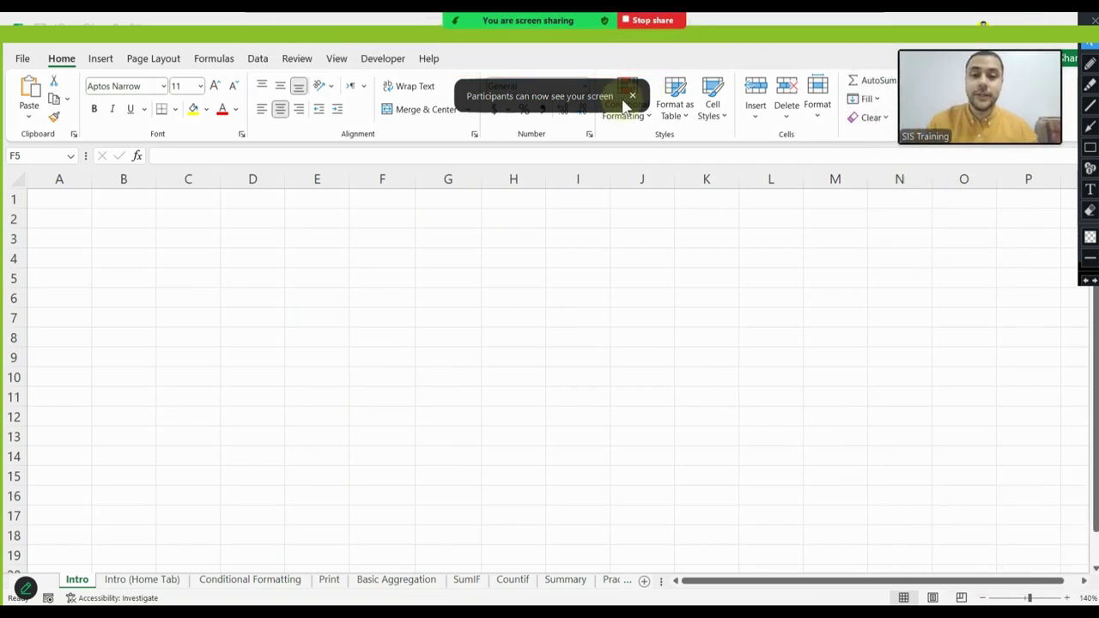
pyautogui.moveTo(968, 57); pyautogui.dragTo(983, 22)
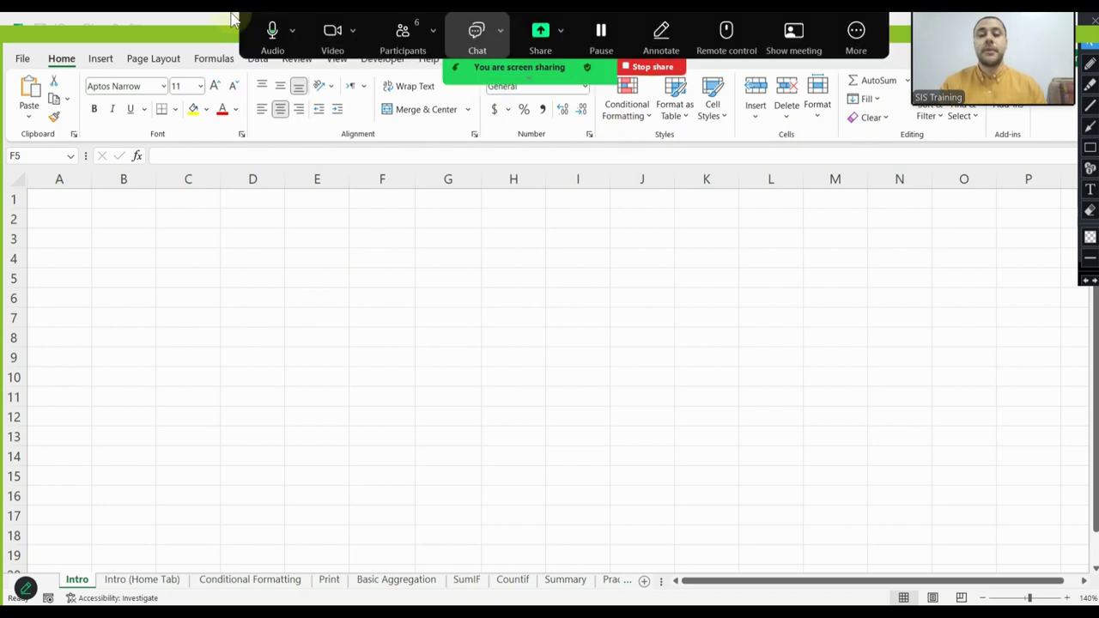
pyautogui.click(355, 216)
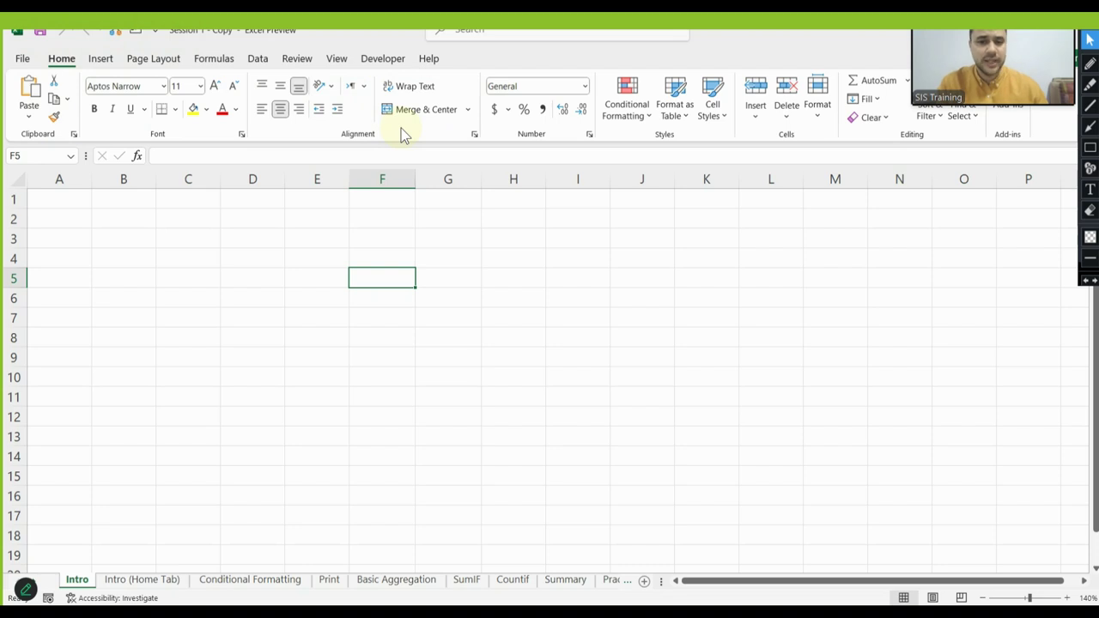
pyautogui.click(102, 60)
pyautogui.click(159, 57)
pyautogui.click(212, 58)
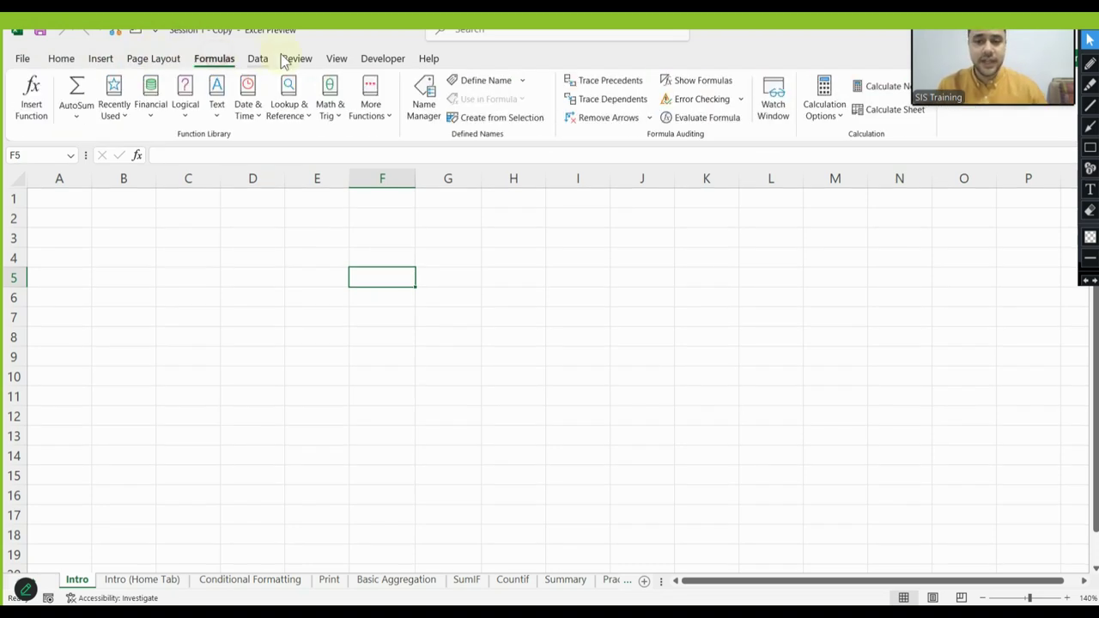
pyautogui.click(257, 62)
pyautogui.click(296, 60)
pyautogui.click(335, 62)
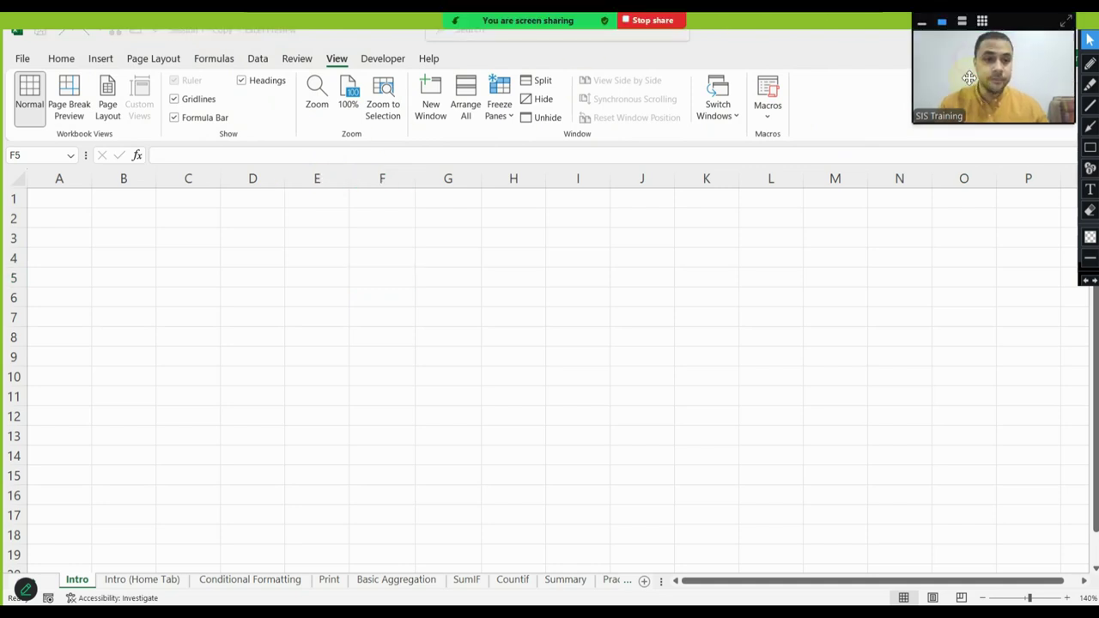
pyautogui.click(61, 58)
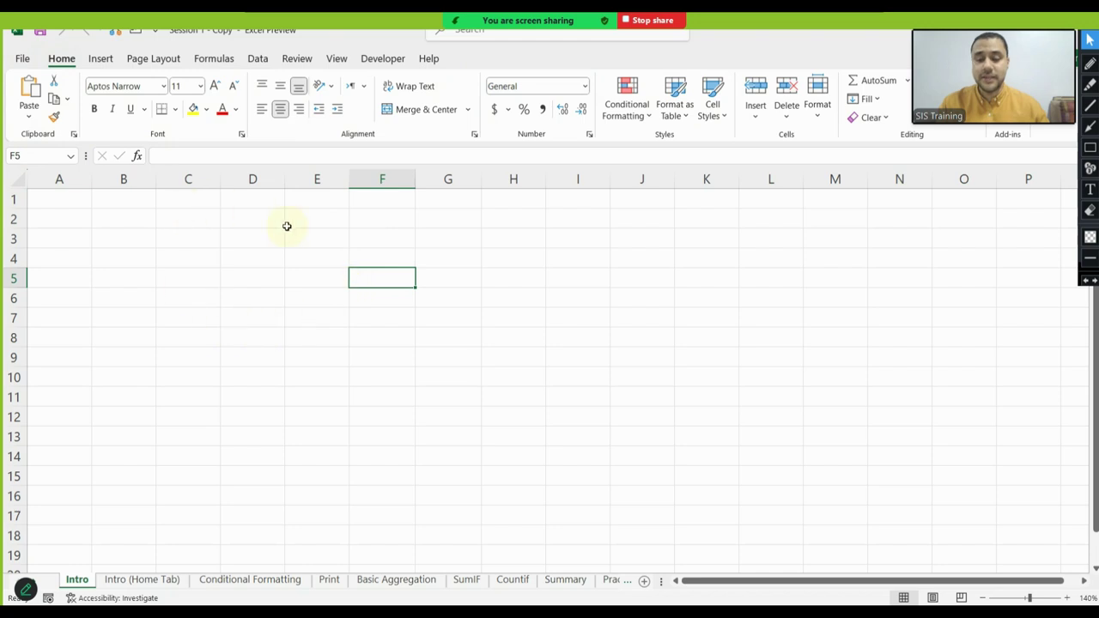
# Point out columns A–D and enter 'column' in E3, replacing an accidental Arabic entry
pyautogui.click(59, 179)
pyautogui.click(124, 178)
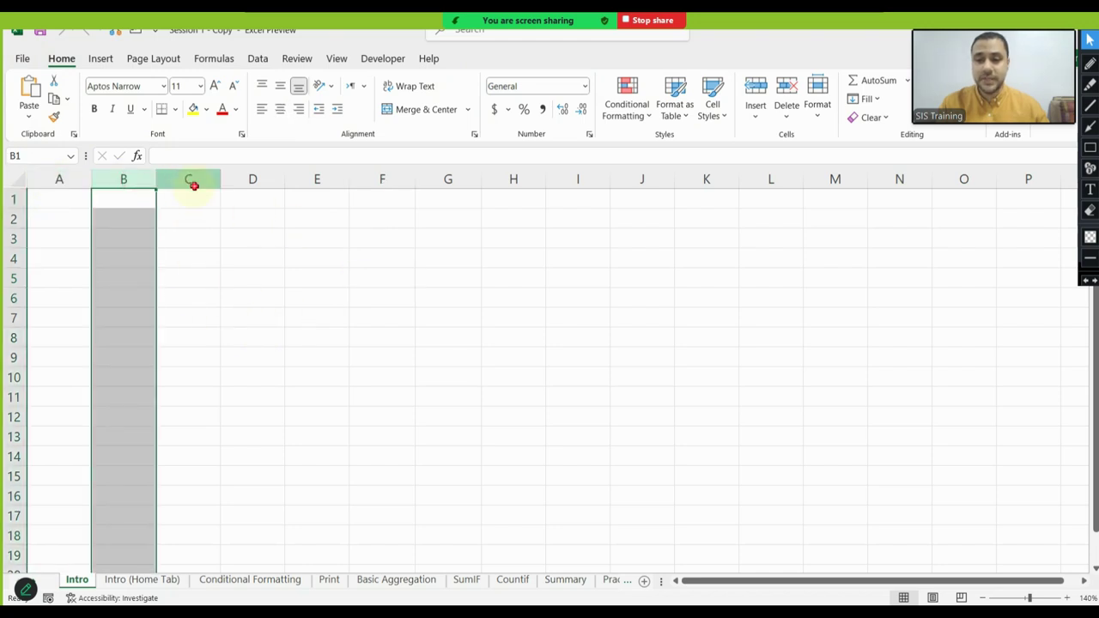
pyautogui.click(190, 179)
pyautogui.click(250, 179)
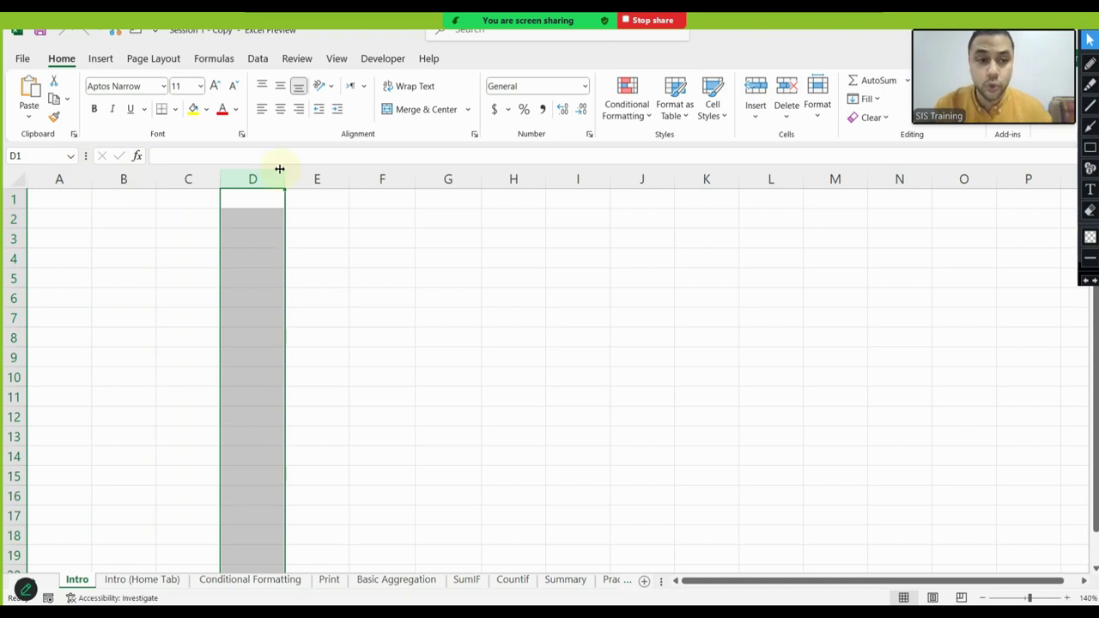
pyautogui.click(321, 238)
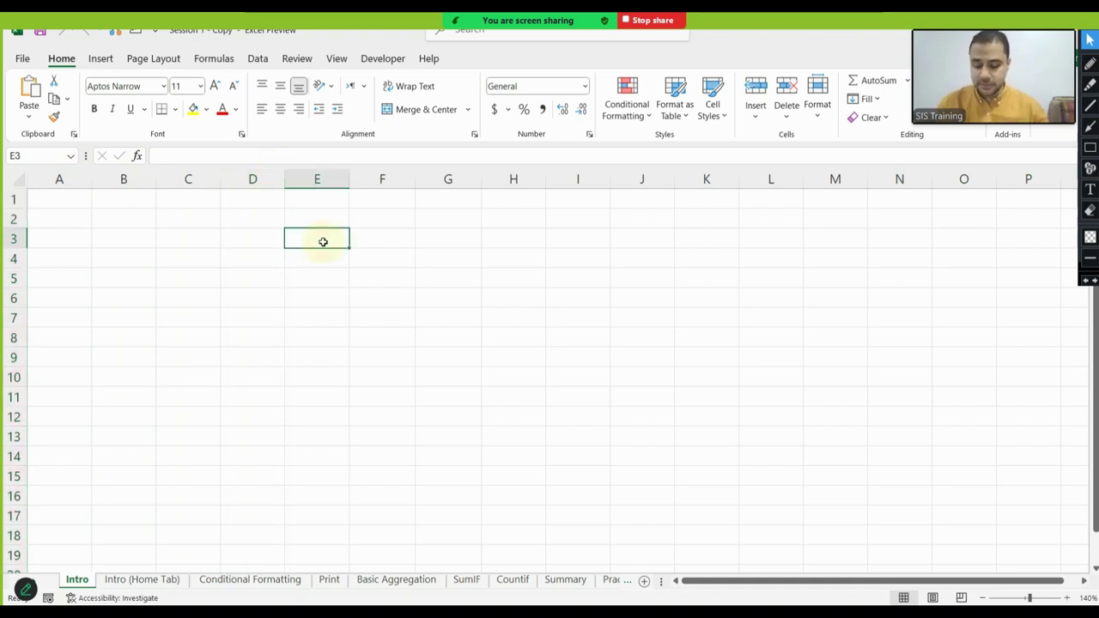
pyautogui.write('}خمعتى')
pyautogui.press('Return')
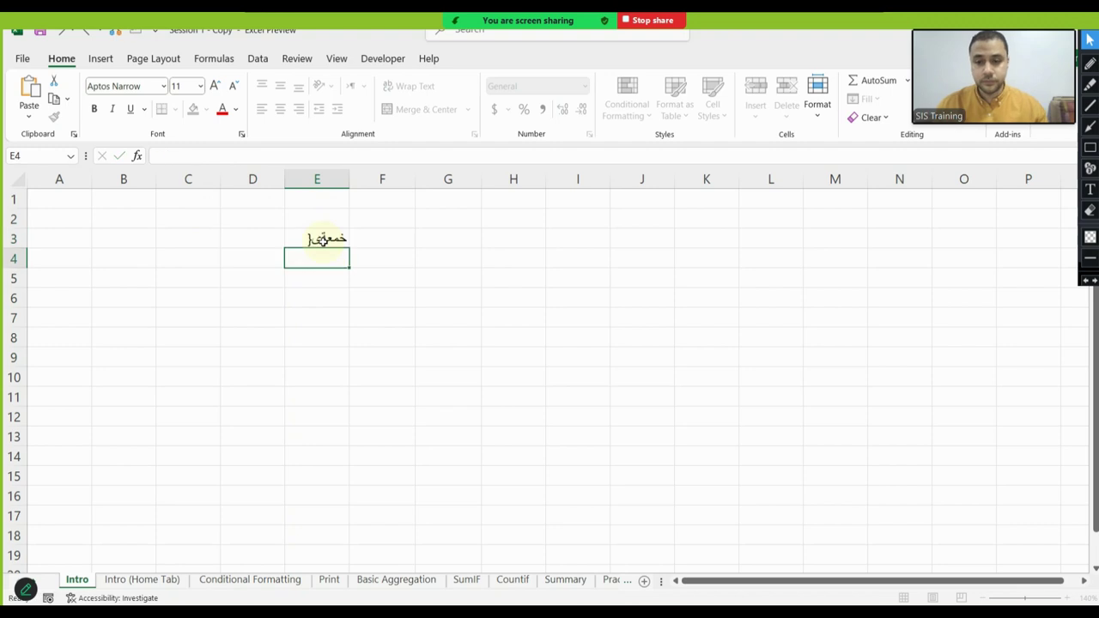
pyautogui.click(319, 240)
pyautogui.write('column')
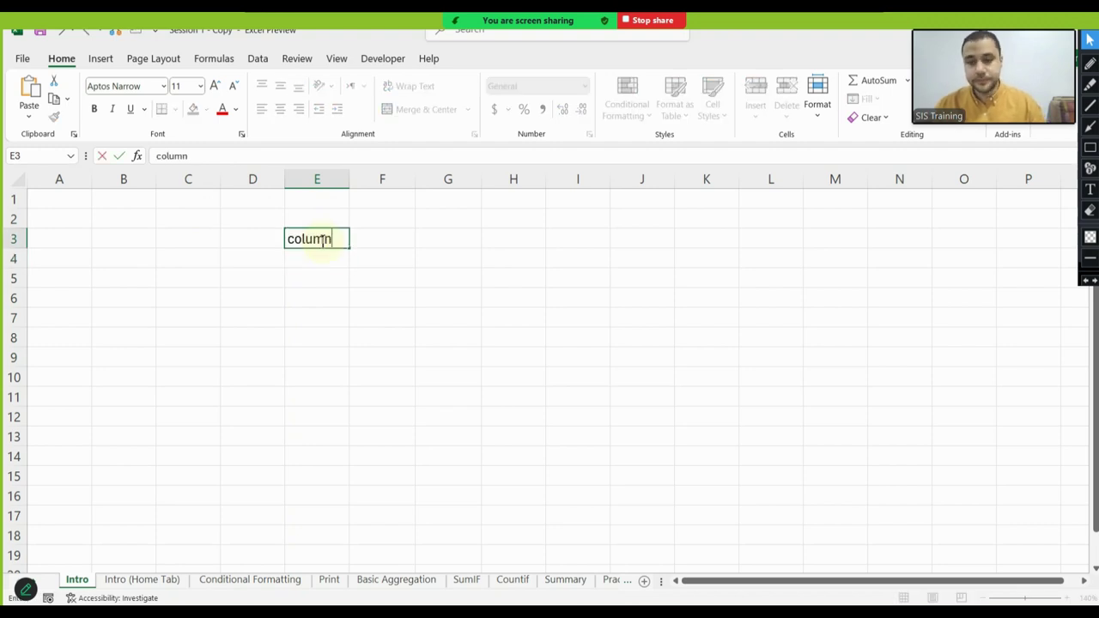
pyautogui.press('Return')
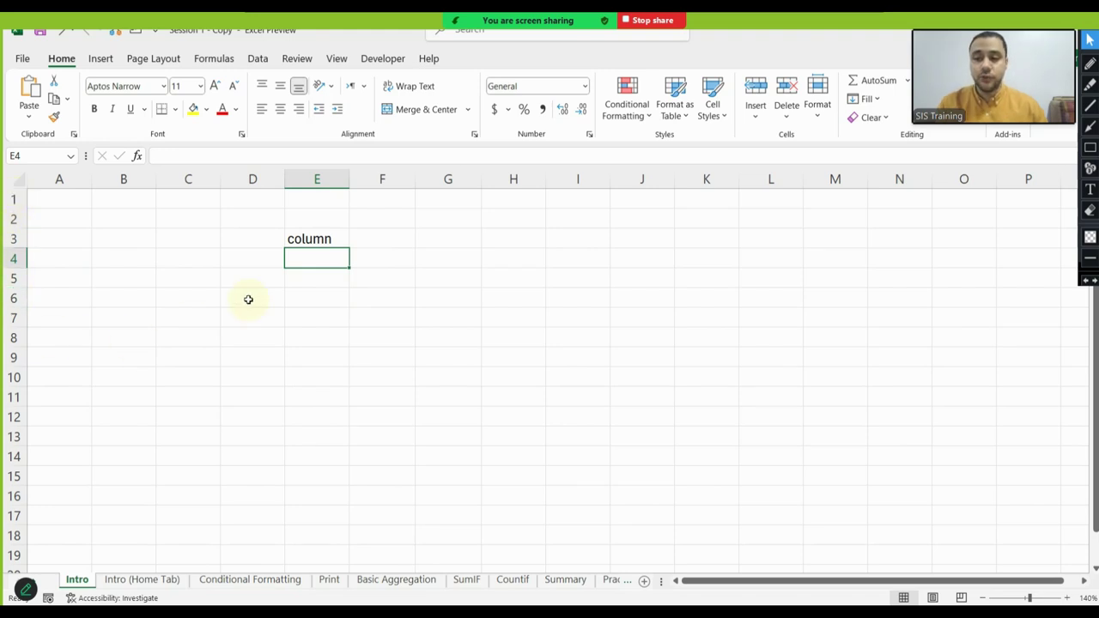
# Enter 'Row' in E5 and 'Cell' in E8, pointing out example cells H3, I5, J9, H10, G8
pyautogui.click(317, 283)
pyautogui.write('Row')
pyautogui.press('Return')
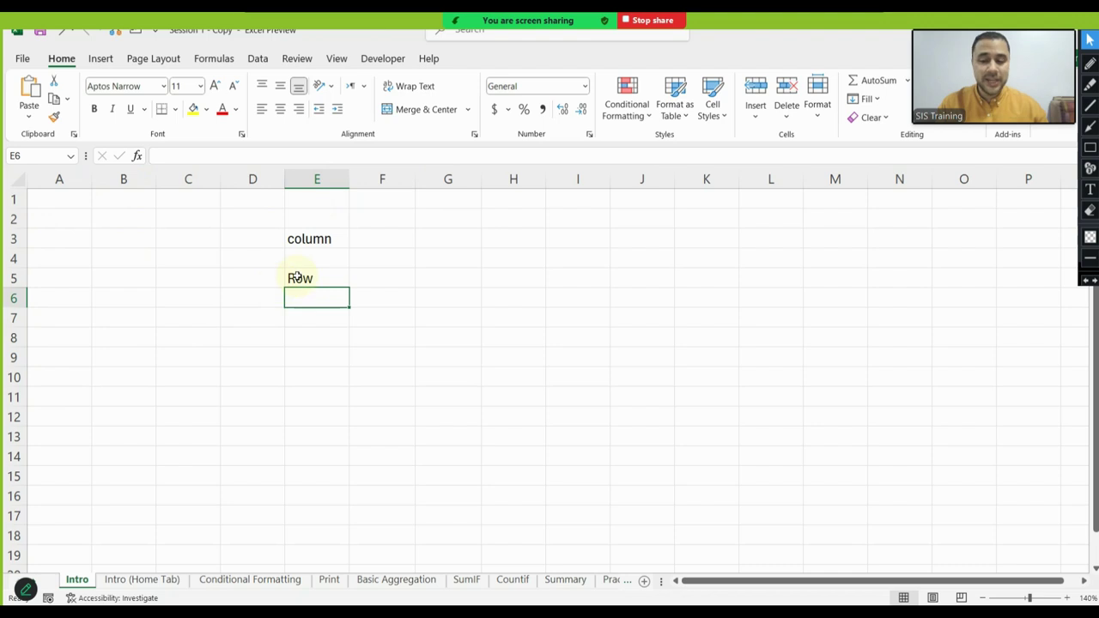
pyautogui.click(526, 244)
pyautogui.click(601, 282)
pyautogui.click(633, 350)
pyautogui.click(534, 369)
pyautogui.click(430, 344)
pyautogui.click(302, 337)
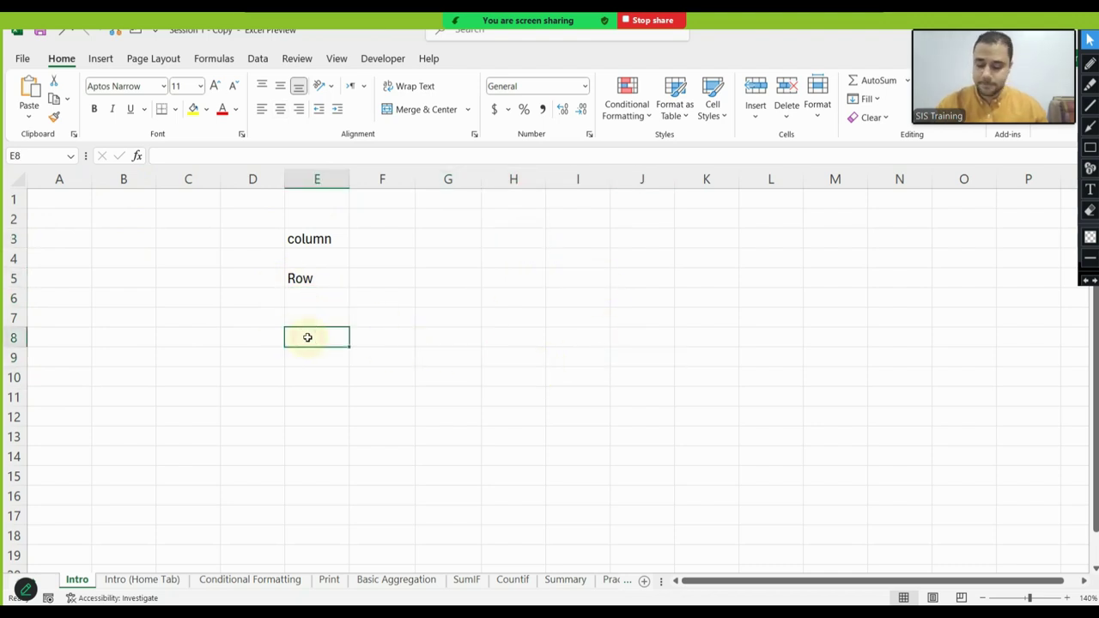
pyautogui.write('C')
pyautogui.press('Return')
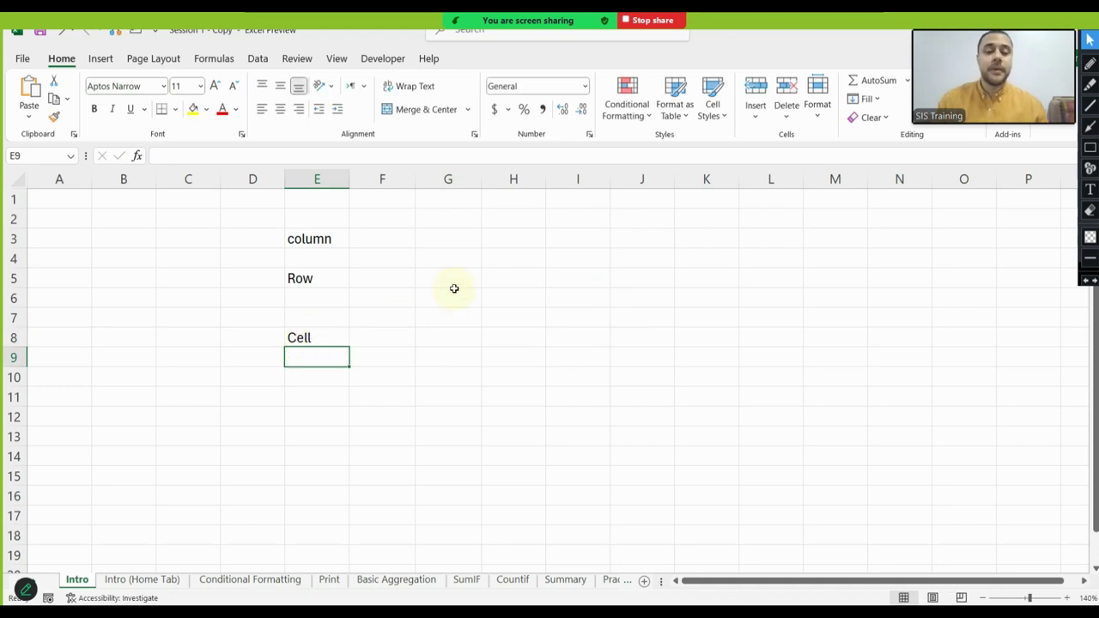
pyautogui.click(494, 240)
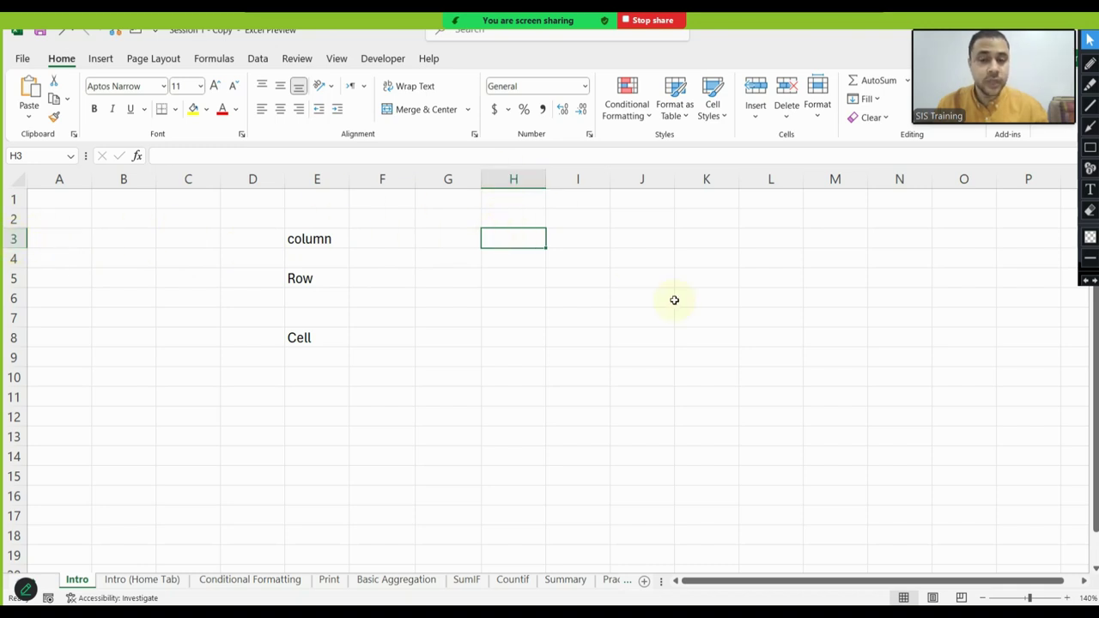
pyautogui.click(124, 219)
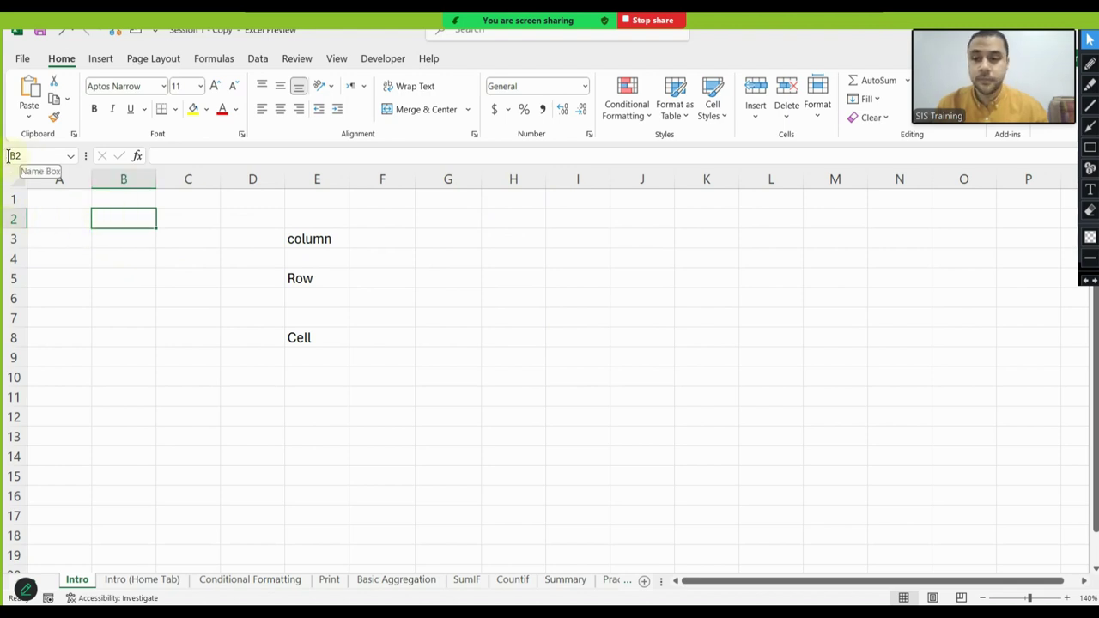
pyautogui.click(335, 180)
pyautogui.click(130, 260)
pyautogui.click(703, 259)
pyautogui.click(699, 362)
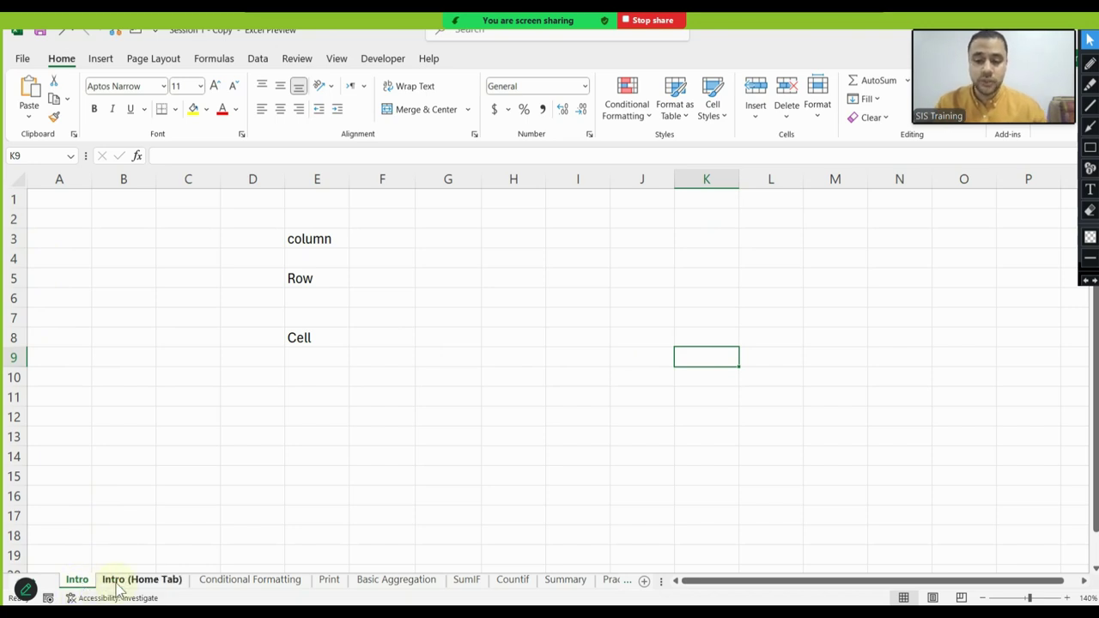
pyautogui.click(644, 581)
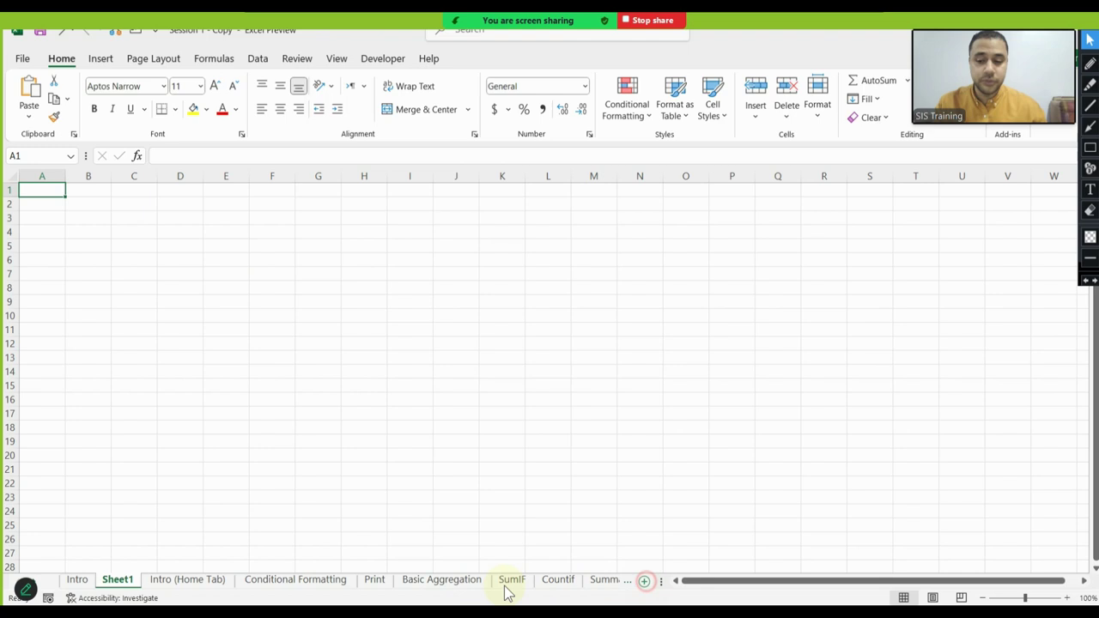
pyautogui.rightClick(118, 580)
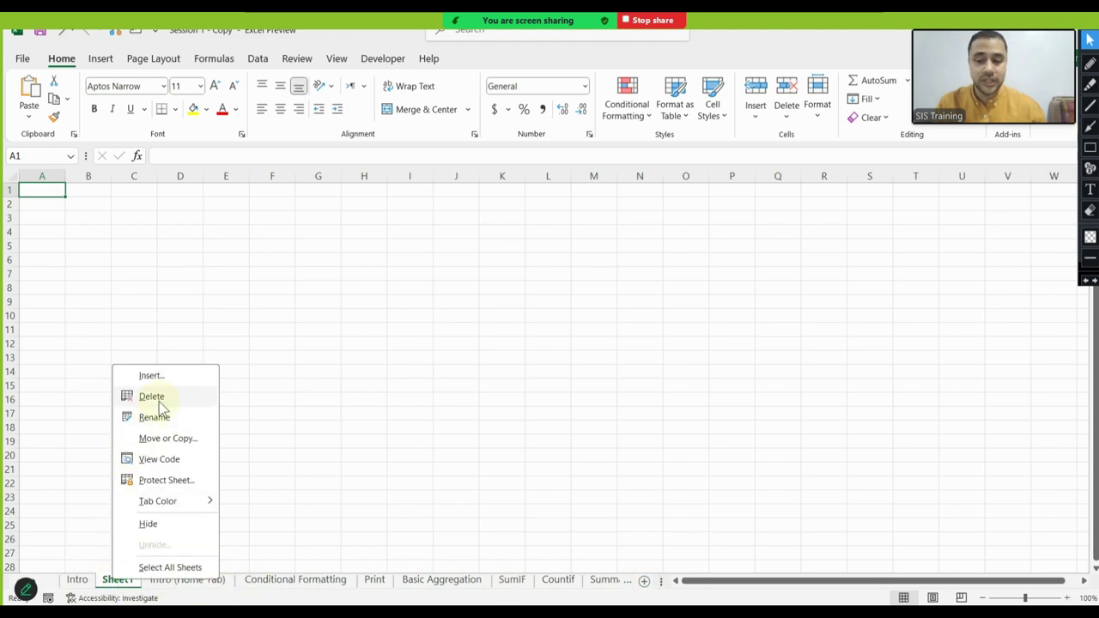
pyautogui.click(151, 396)
pyautogui.click(77, 580)
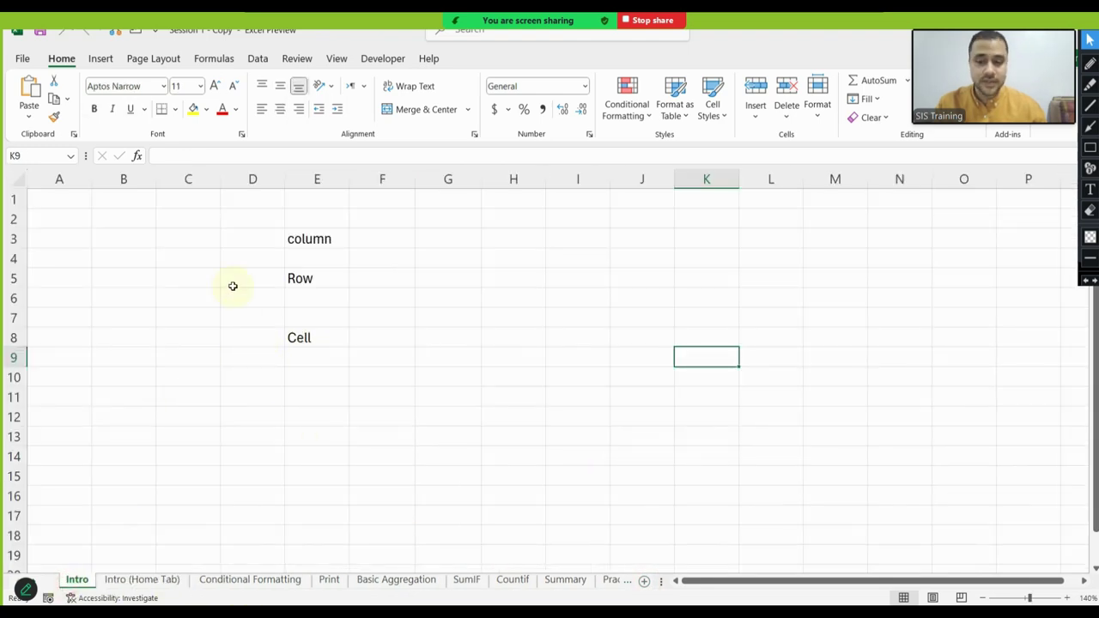
pyautogui.click(242, 263)
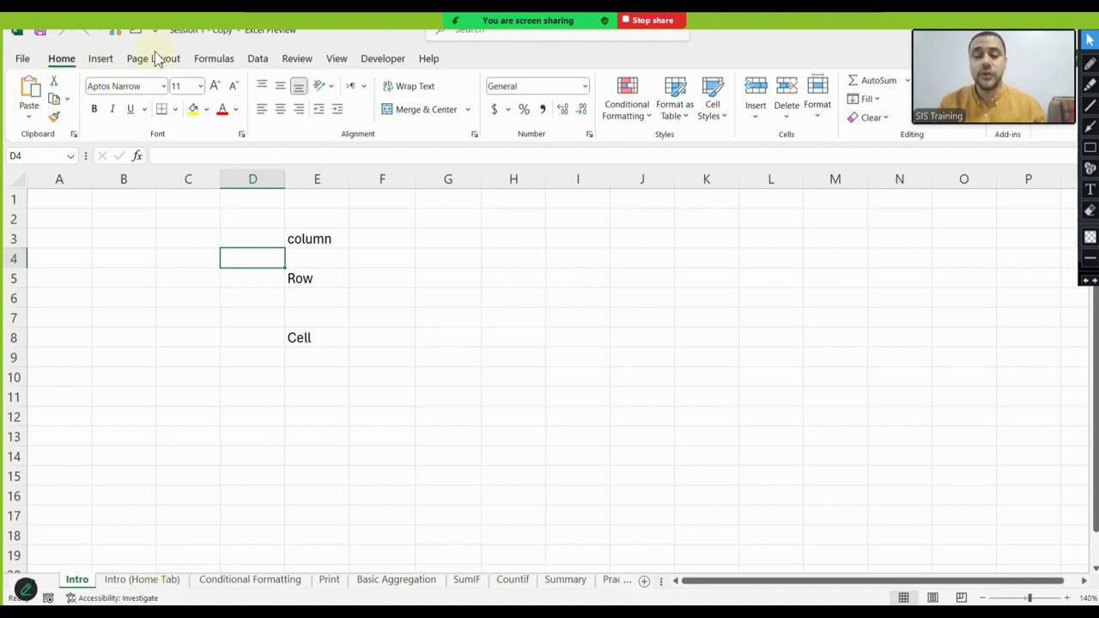
# Switch to the Intro (Home Tab) sheet and point out cells B3, A5 and B5
pyautogui.click(142, 579)
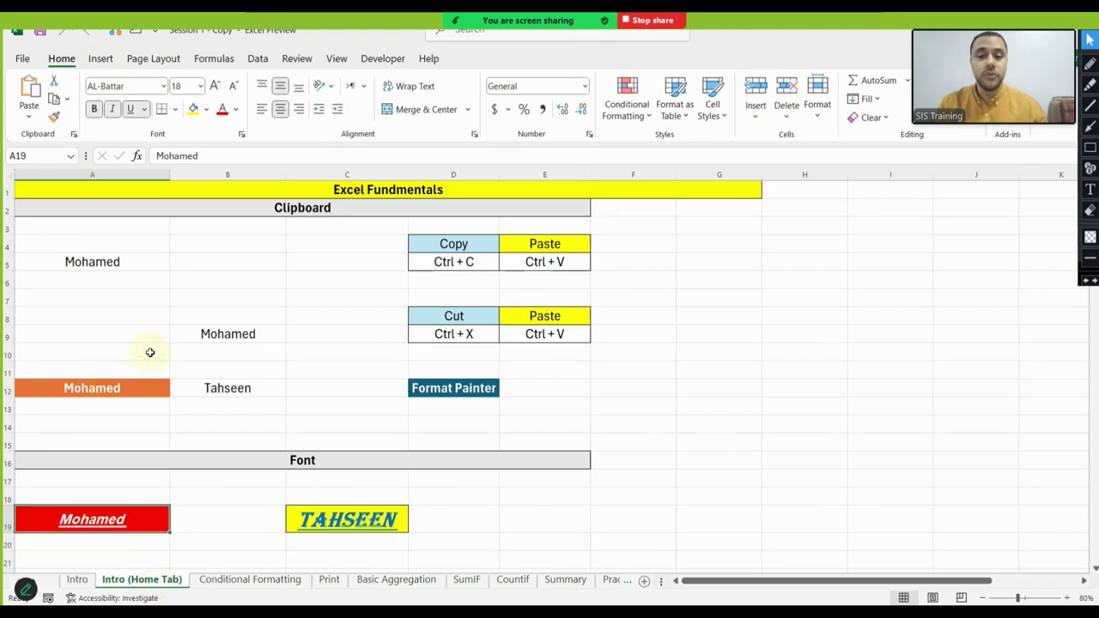
pyautogui.click(263, 231)
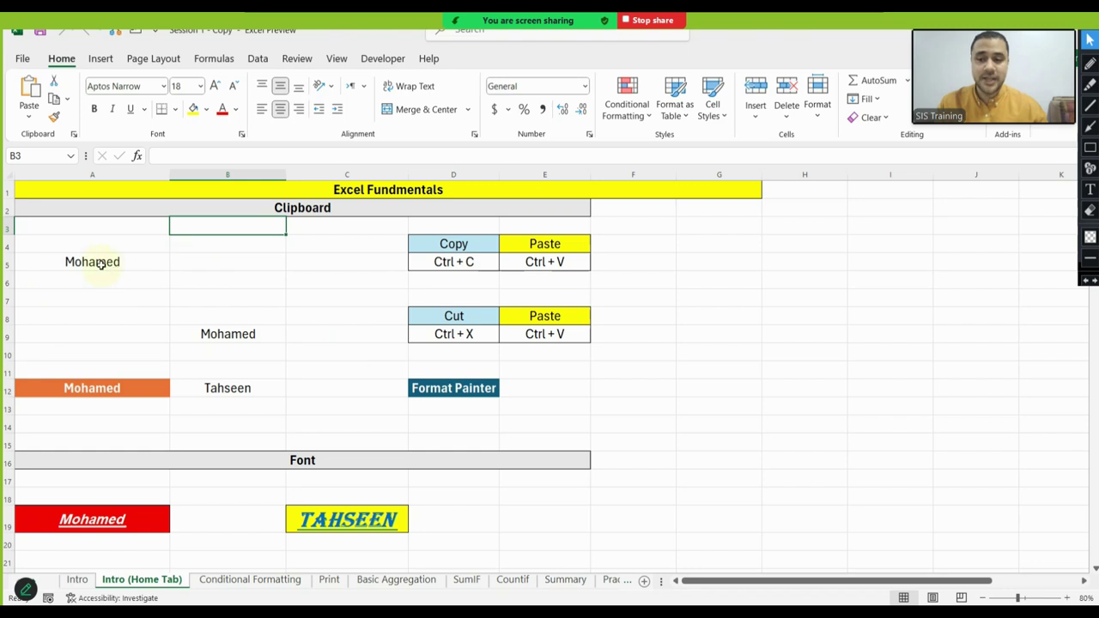
pyautogui.click(101, 265)
pyautogui.click(240, 263)
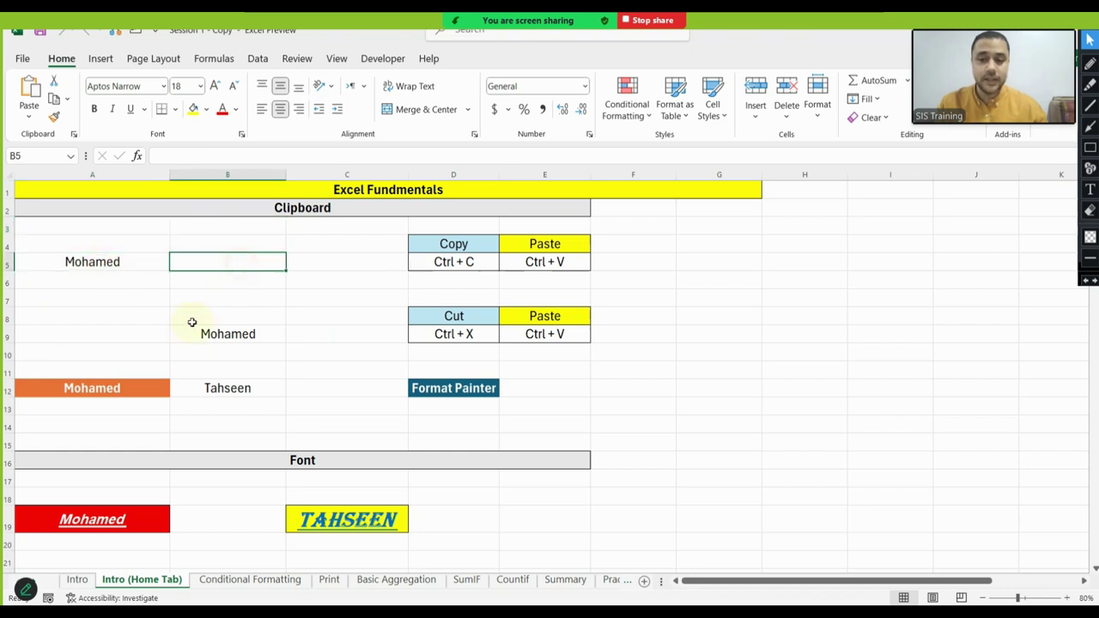
pyautogui.click(84, 271)
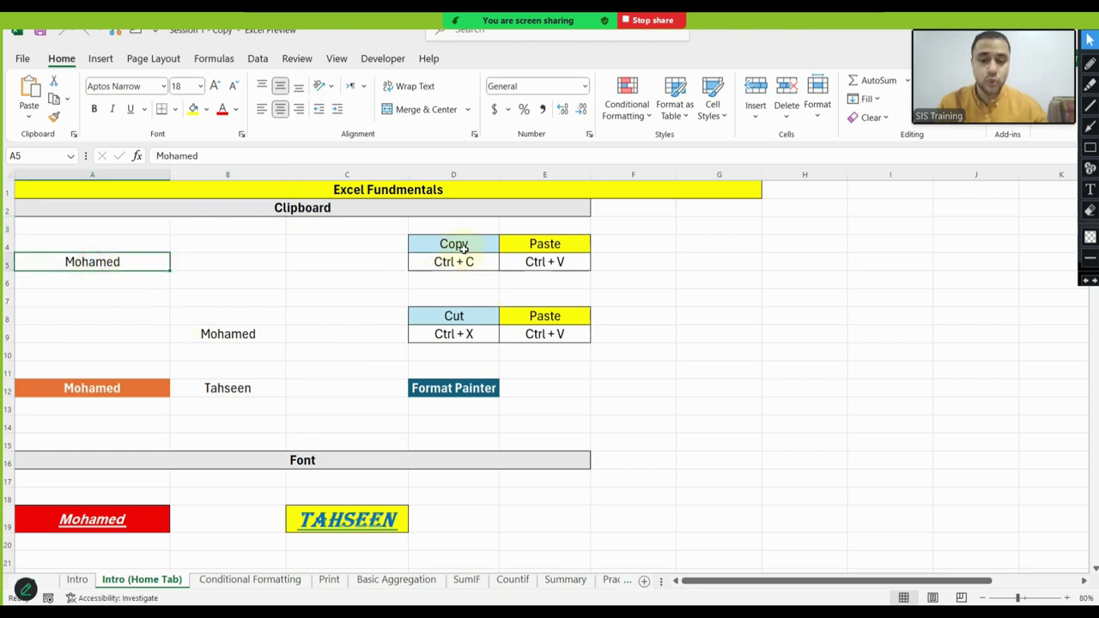
# Copy A5's name into B5 with Ctrl+C and Ctrl+V, then clear B5
pyautogui.hotkey('ctrl', 'c')
pyautogui.click(243, 264)
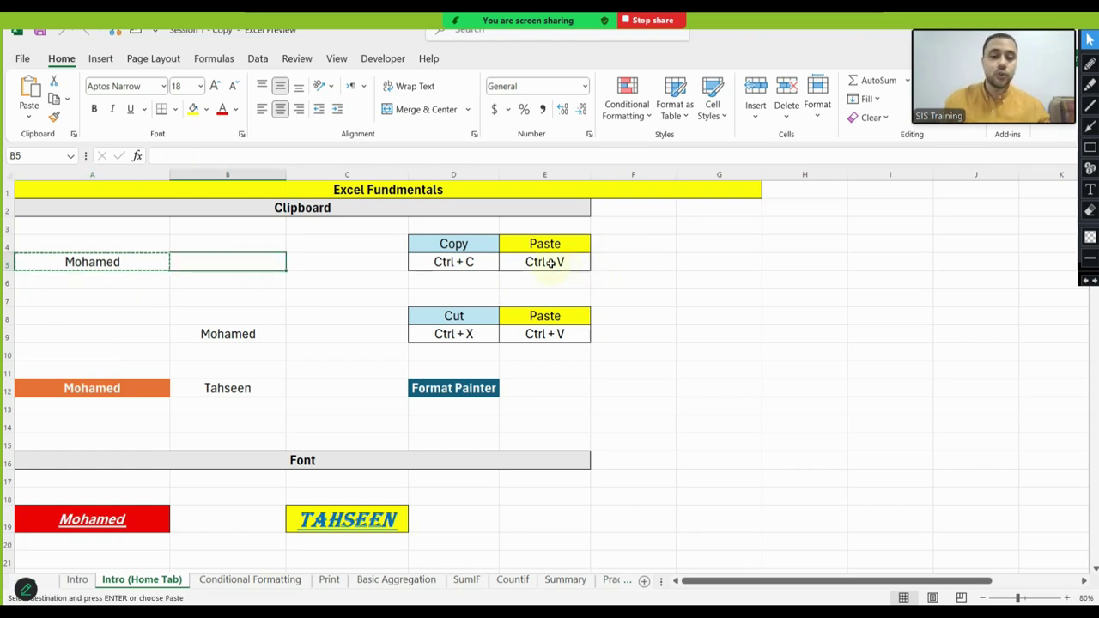
pyautogui.hotkey('ctrl', 'v')
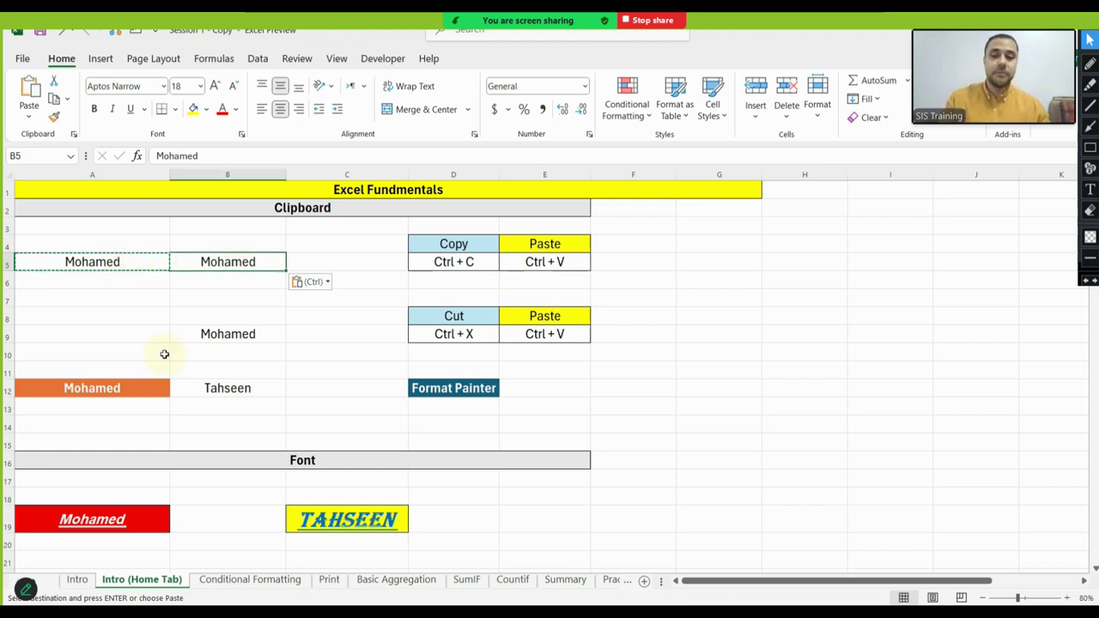
pyautogui.press('Delete')
# Copy A5's name into B5 again using the right-click Copy and Paste commands
pyautogui.click(84, 261)
pyautogui.rightClick(86, 261)
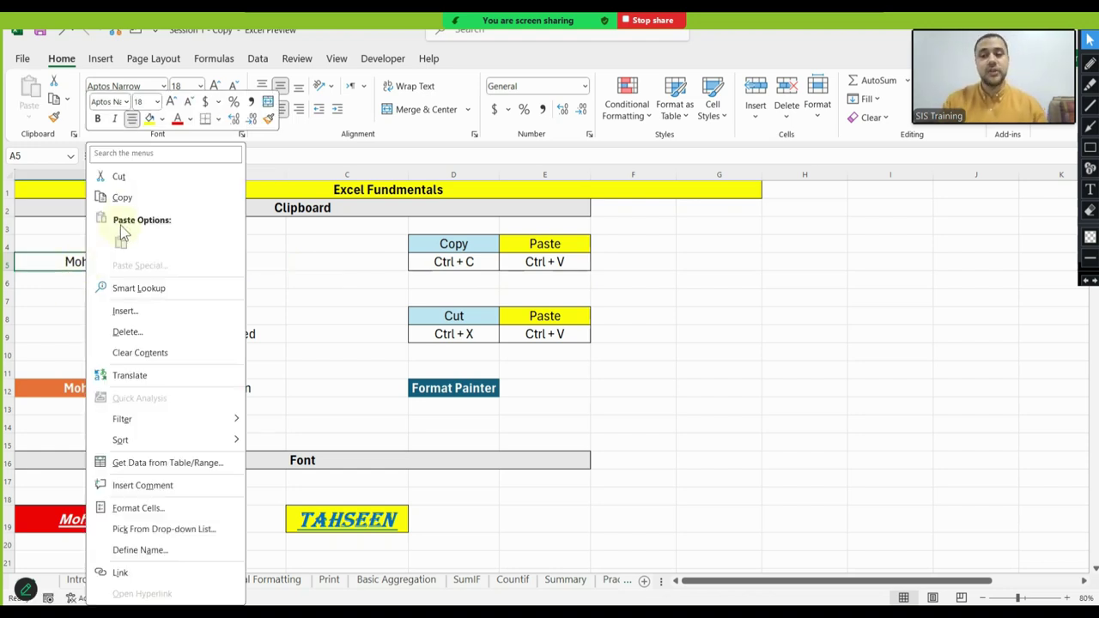
pyautogui.click(133, 197)
pyautogui.click(249, 269)
pyautogui.rightClick(255, 267)
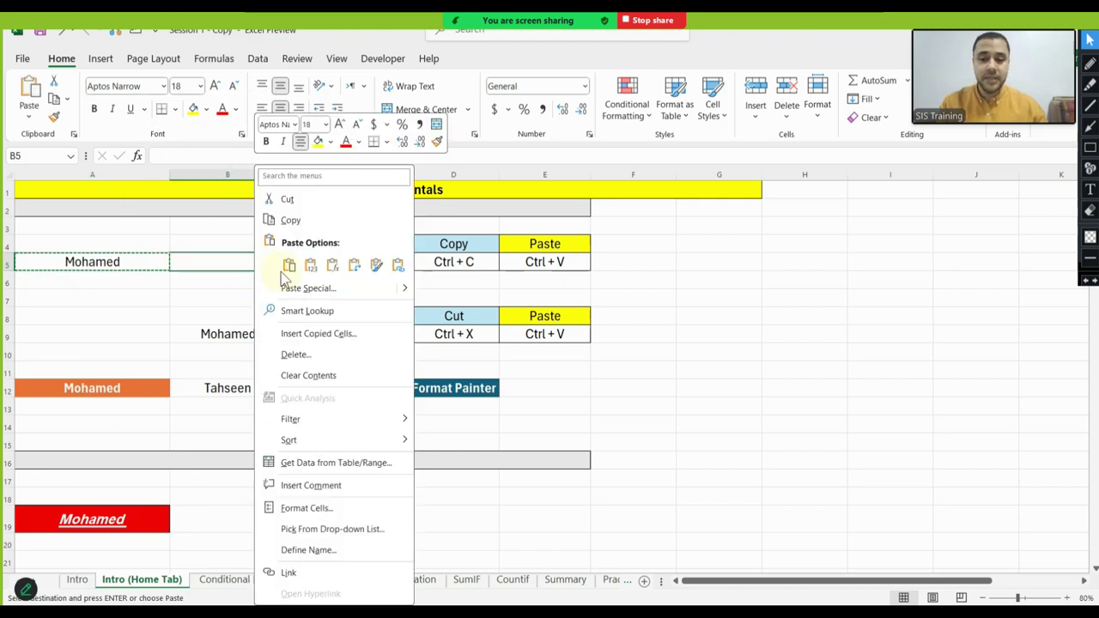
pyautogui.click(288, 270)
pyautogui.click(86, 266)
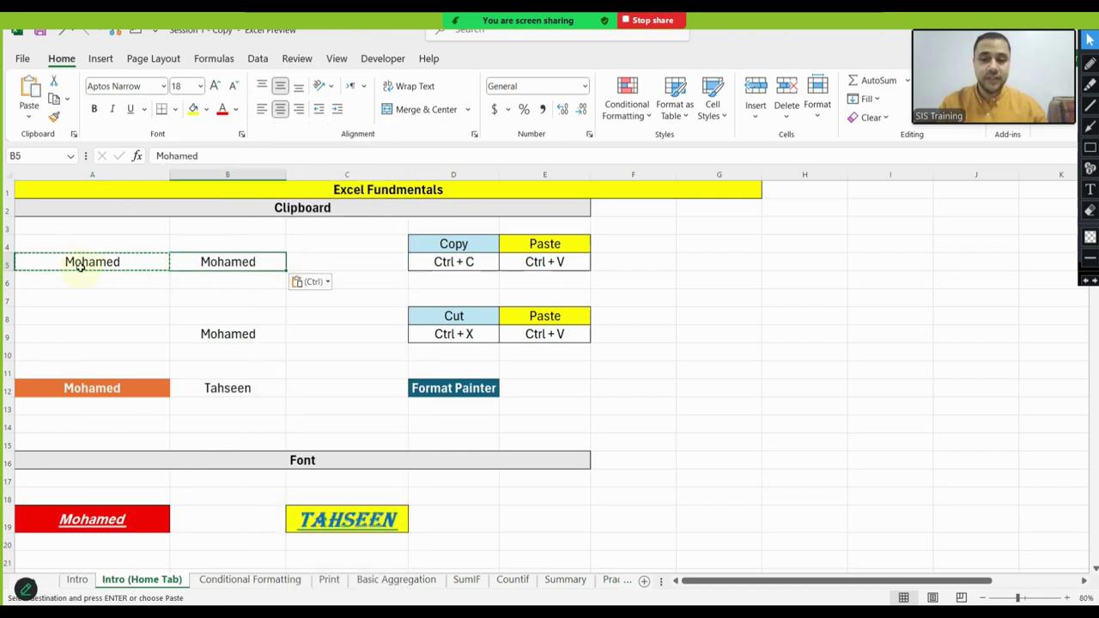
pyautogui.click(225, 262)
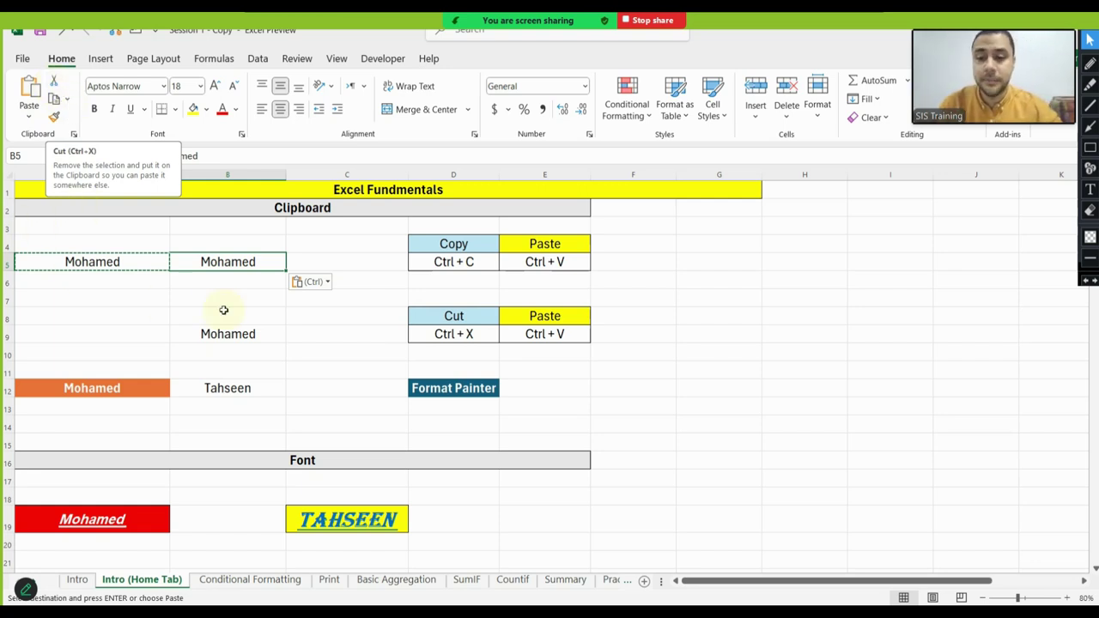
# Cut the name from B9 and paste it back into A9
pyautogui.rightClick(258, 333)
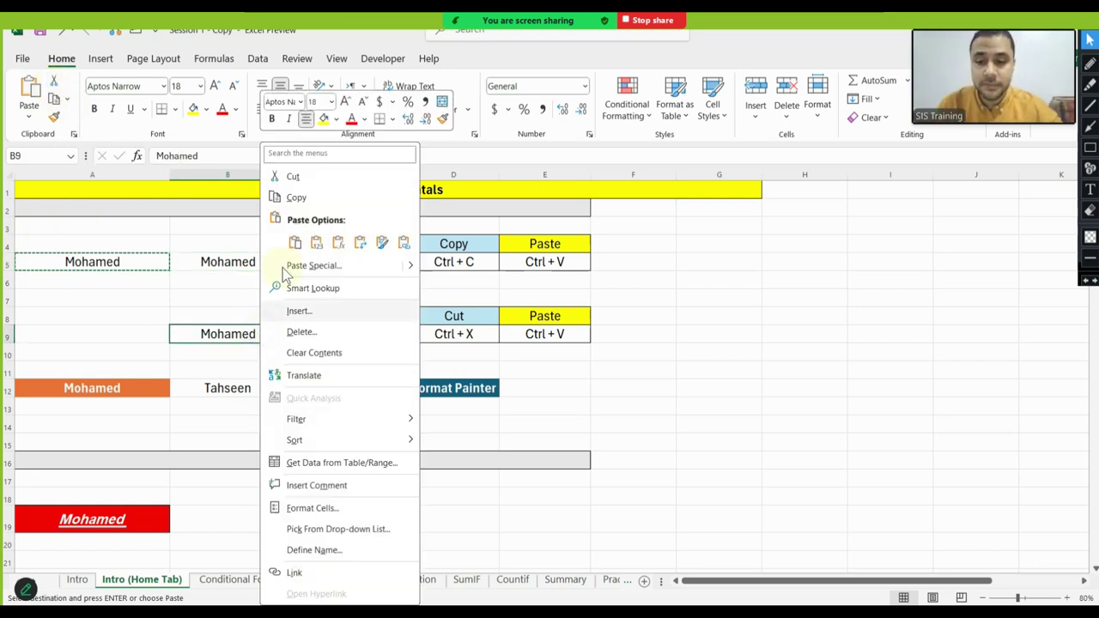
pyautogui.click(290, 177)
pyautogui.rightClick(90, 335)
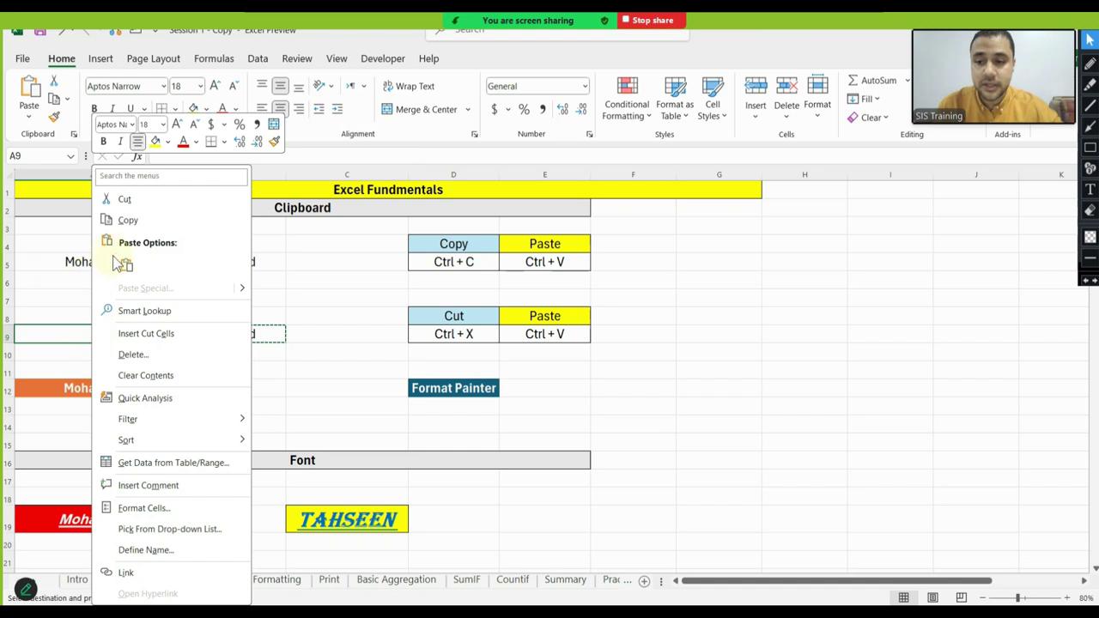
pyautogui.click(122, 265)
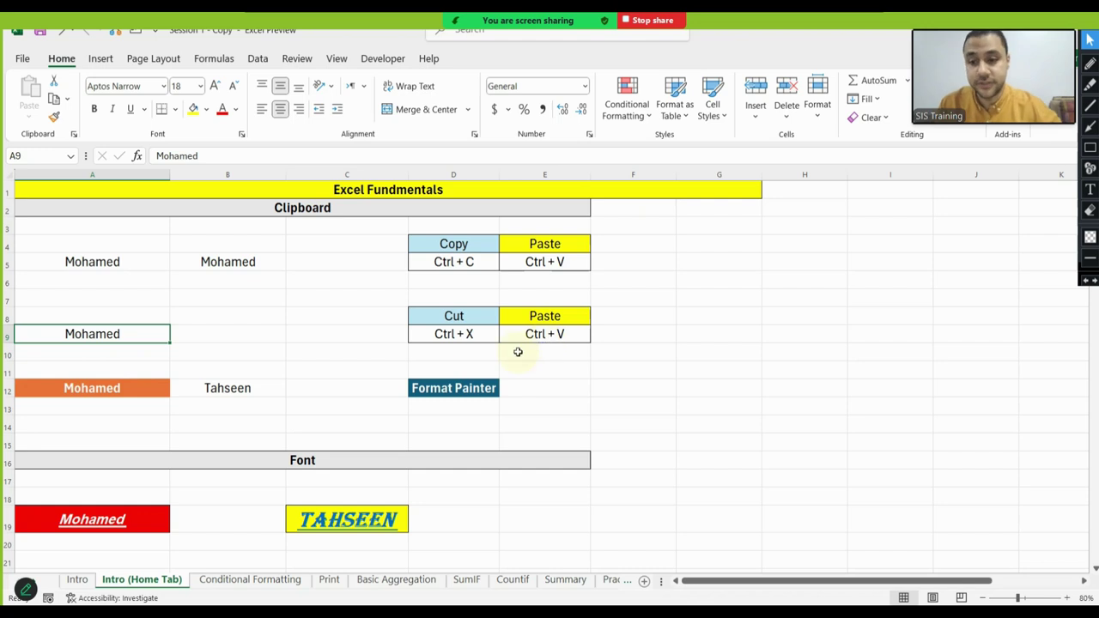
# Clear B5, recopy A5's name into B5 via the right-click menu, and cancel the copy
pyautogui.click(229, 259)
pyautogui.press('Delete')
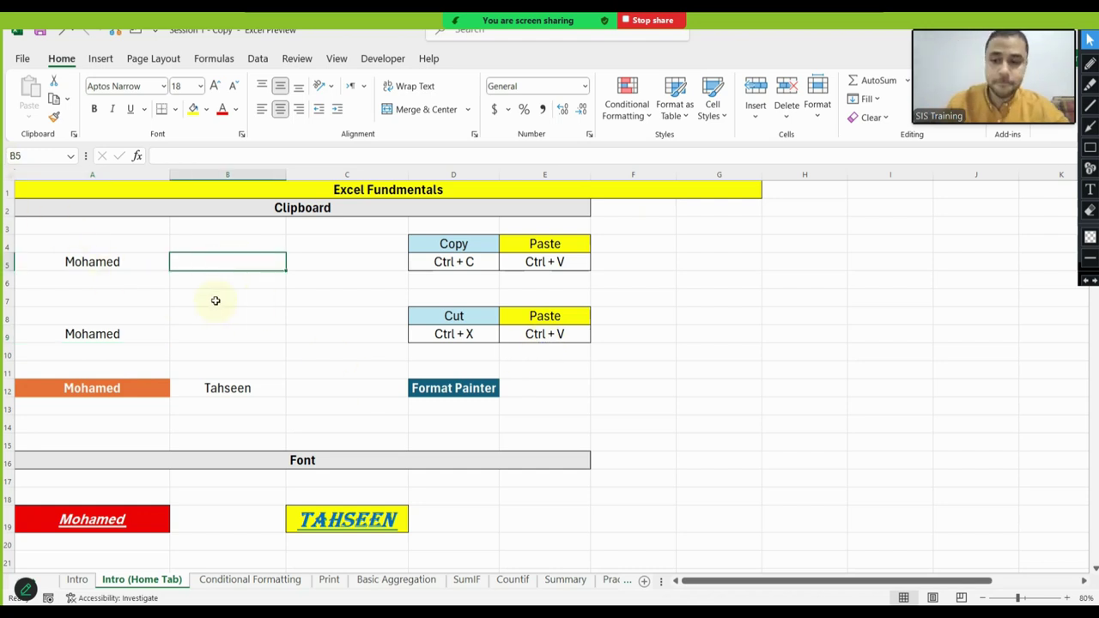
pyautogui.click(78, 262)
pyautogui.rightClick(77, 262)
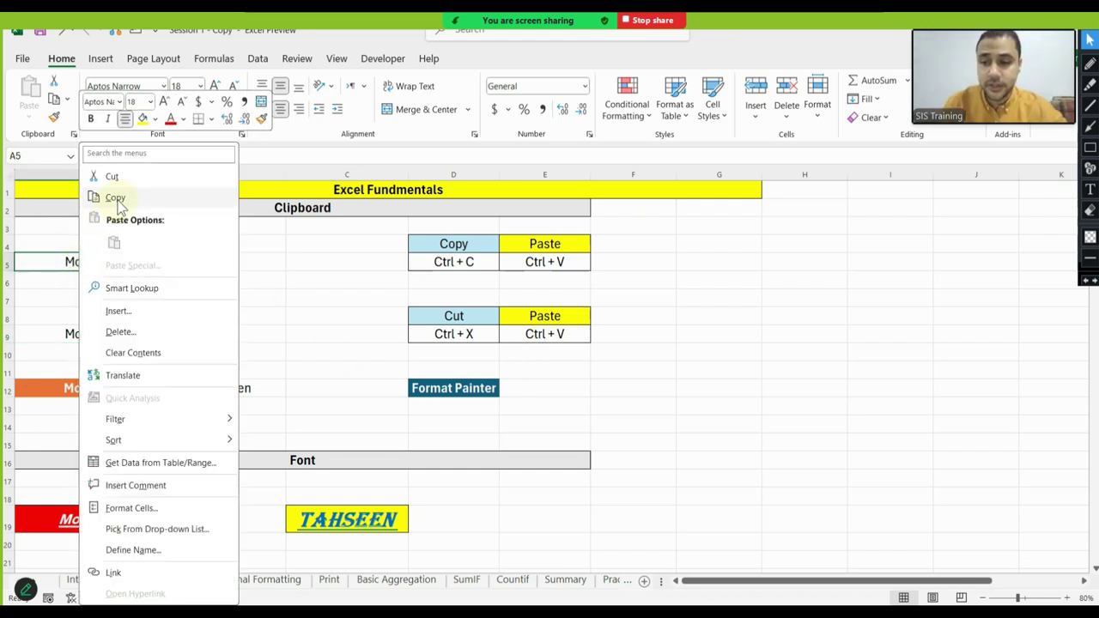
pyautogui.click(114, 199)
pyautogui.rightClick(219, 265)
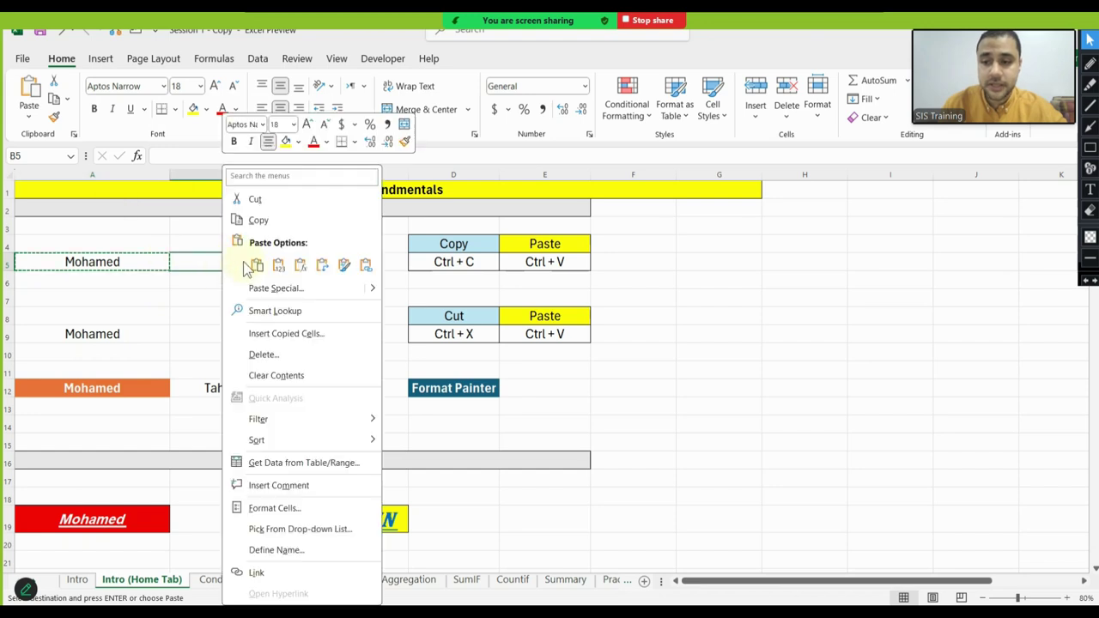
pyautogui.click(220, 262)
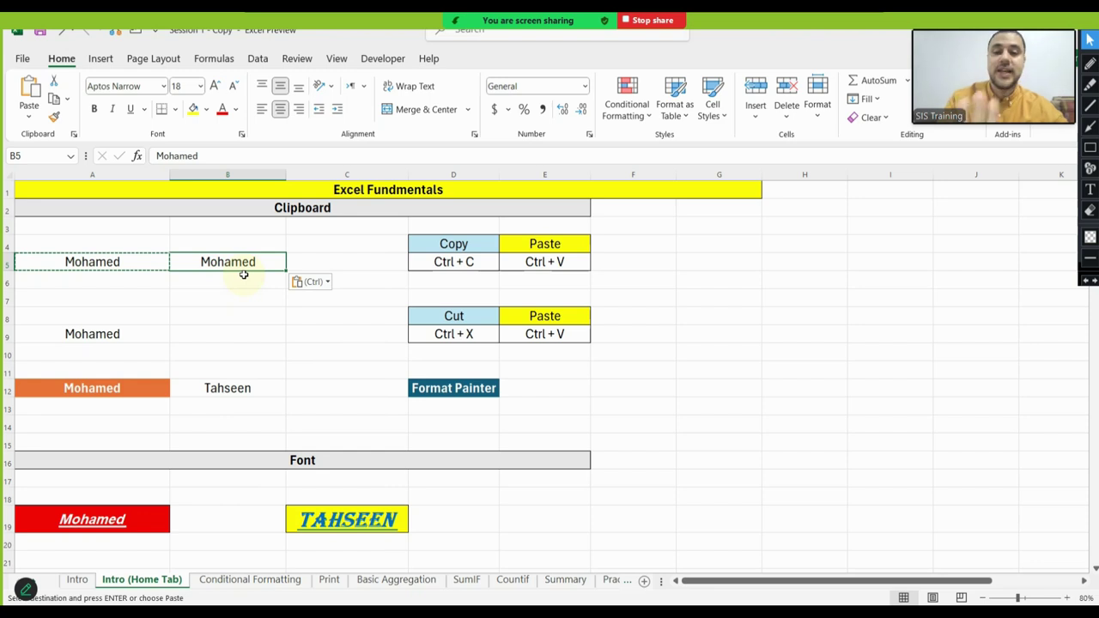
pyautogui.press('Escape')
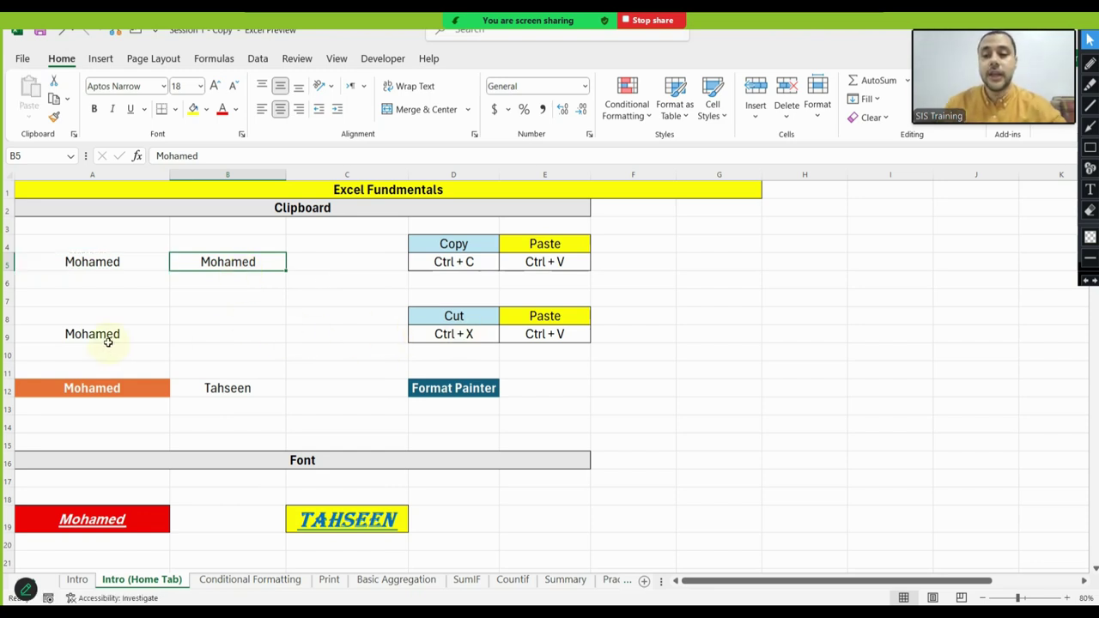
# Cut the name from A9 and paste it into B9
pyautogui.click(159, 330)
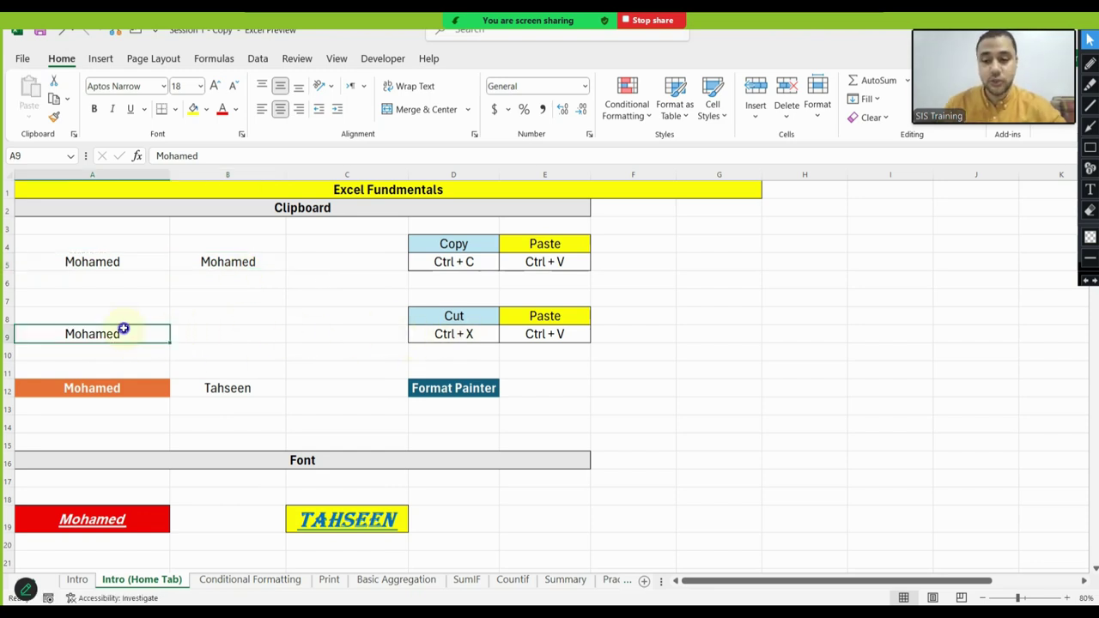
pyautogui.rightClick(125, 335)
pyautogui.rightClick(97, 342)
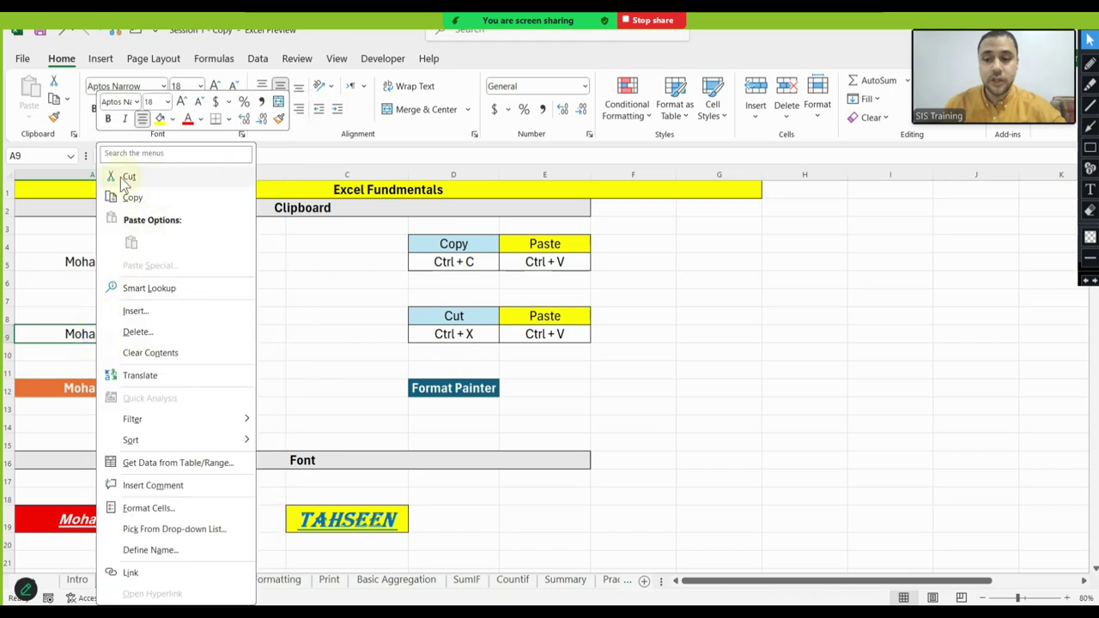
pyautogui.click(147, 187)
pyautogui.rightClick(230, 334)
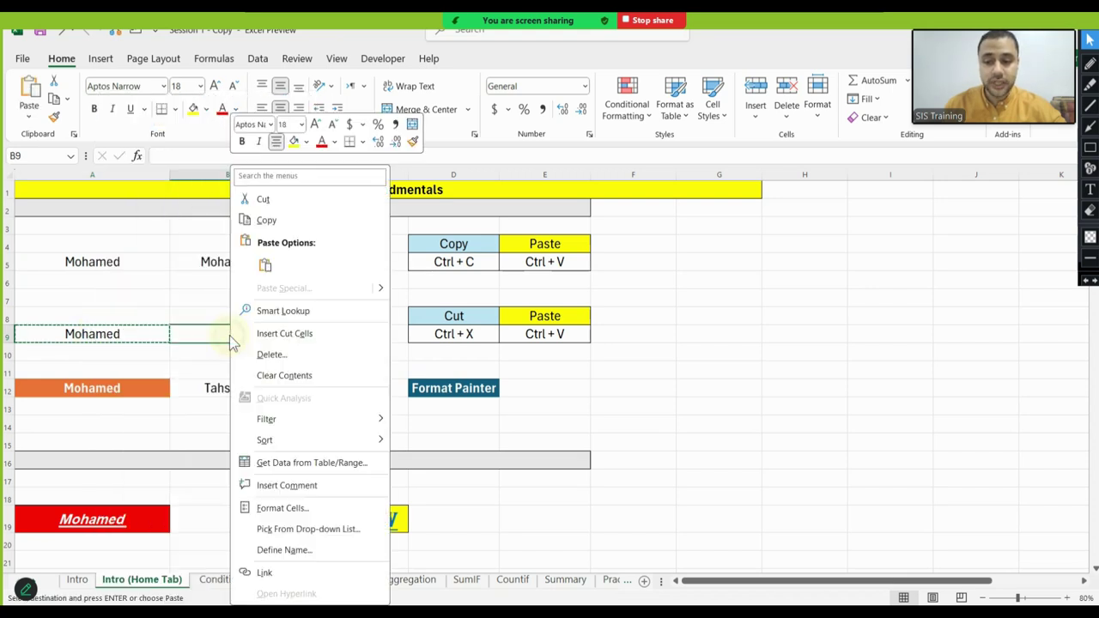
pyautogui.click(264, 262)
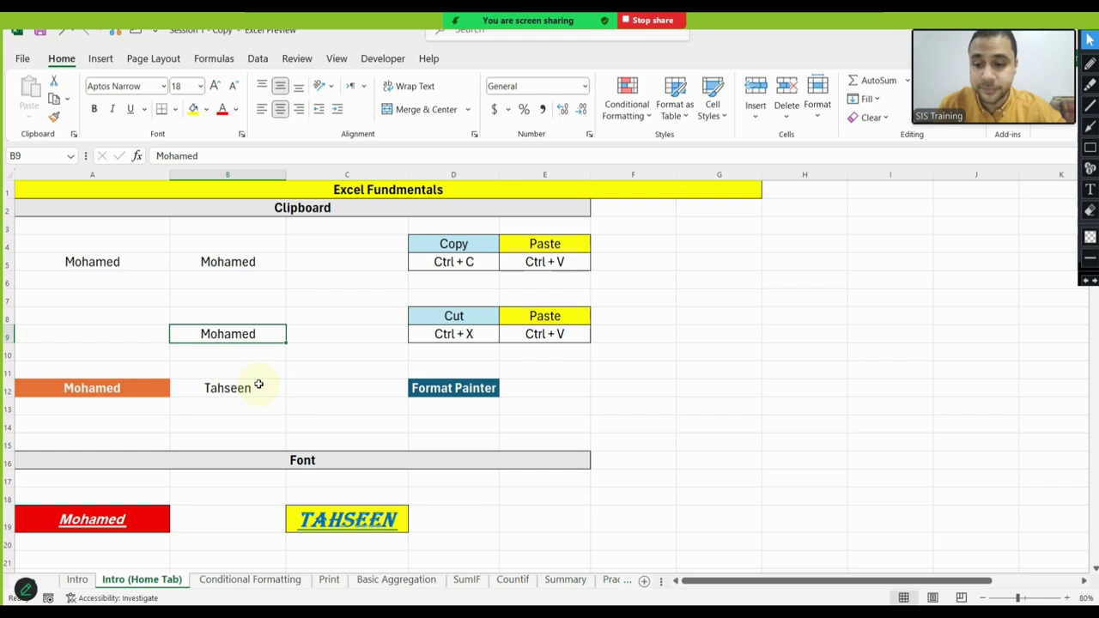
# Use Format Painter to copy A12's orange style onto B12
pyautogui.click(135, 391)
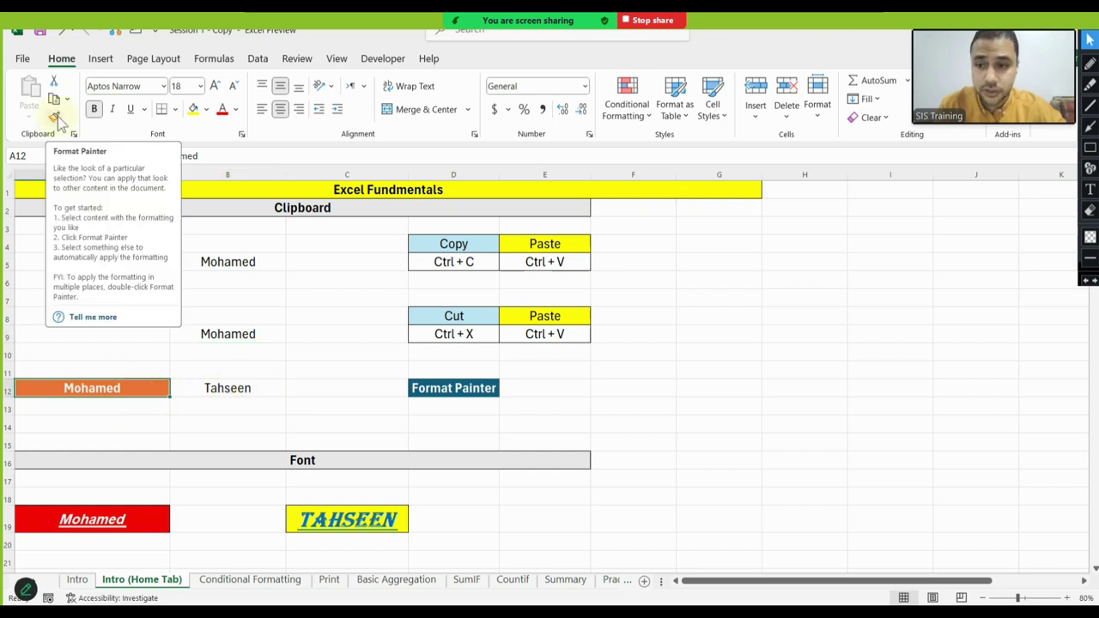
pyautogui.click(55, 117)
pyautogui.click(258, 388)
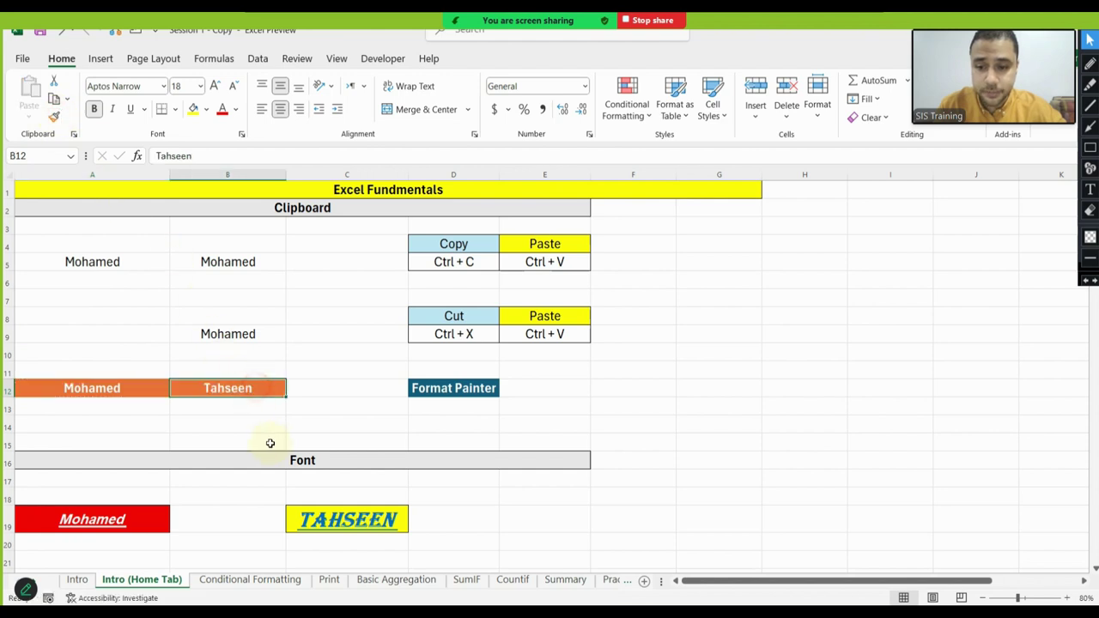
pyautogui.click(249, 396)
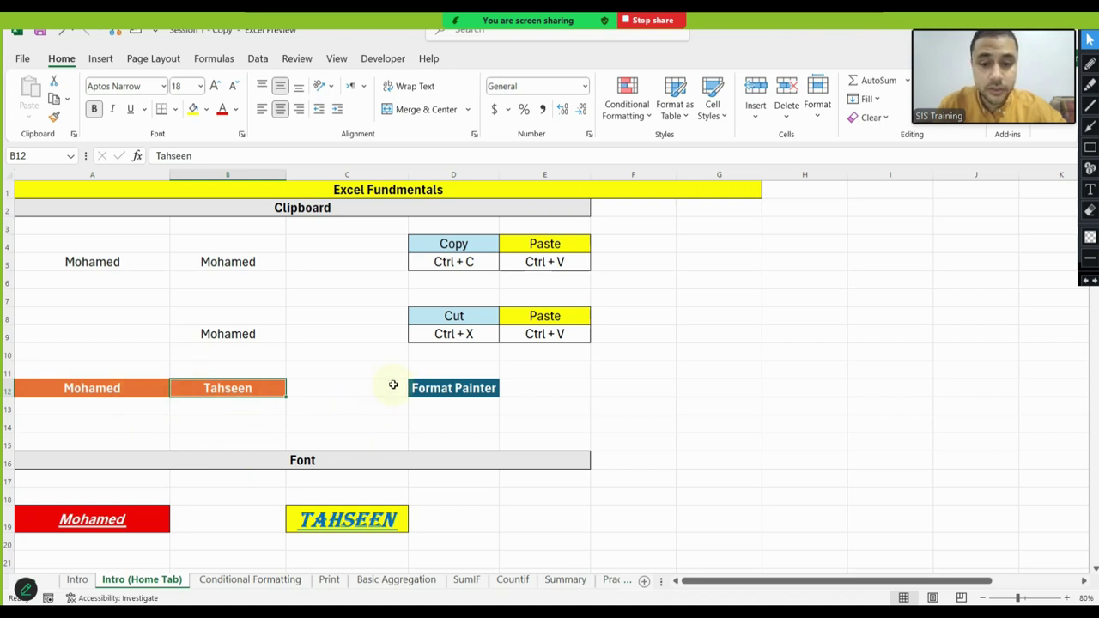
# Paint D12's dark blue fill and white bold text onto B12 with Format Painter
pyautogui.click(469, 394)
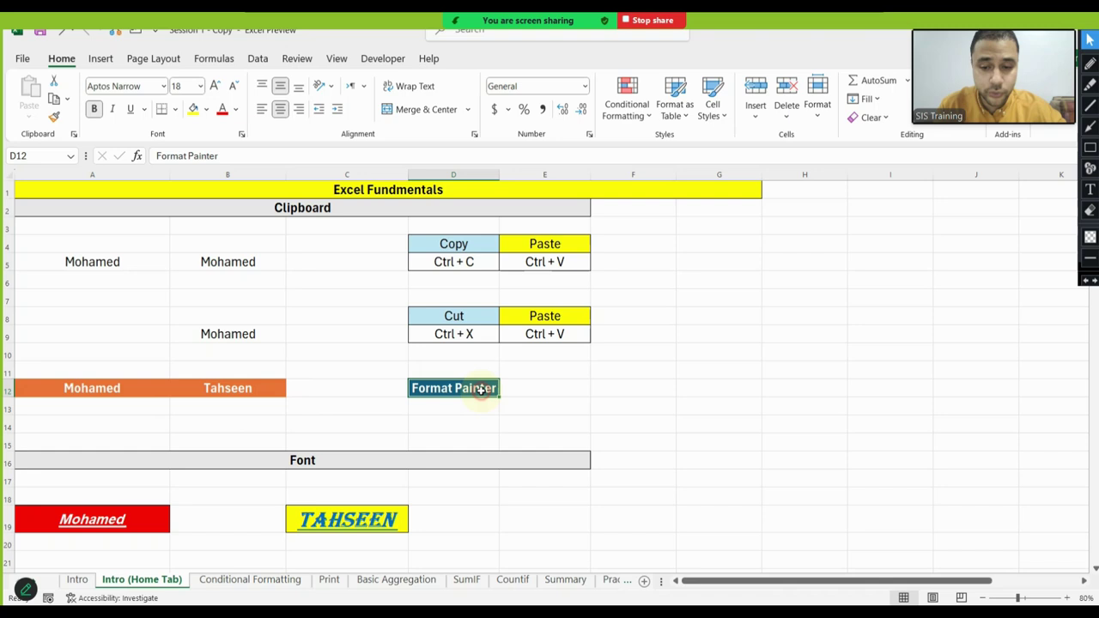
pyautogui.click(57, 120)
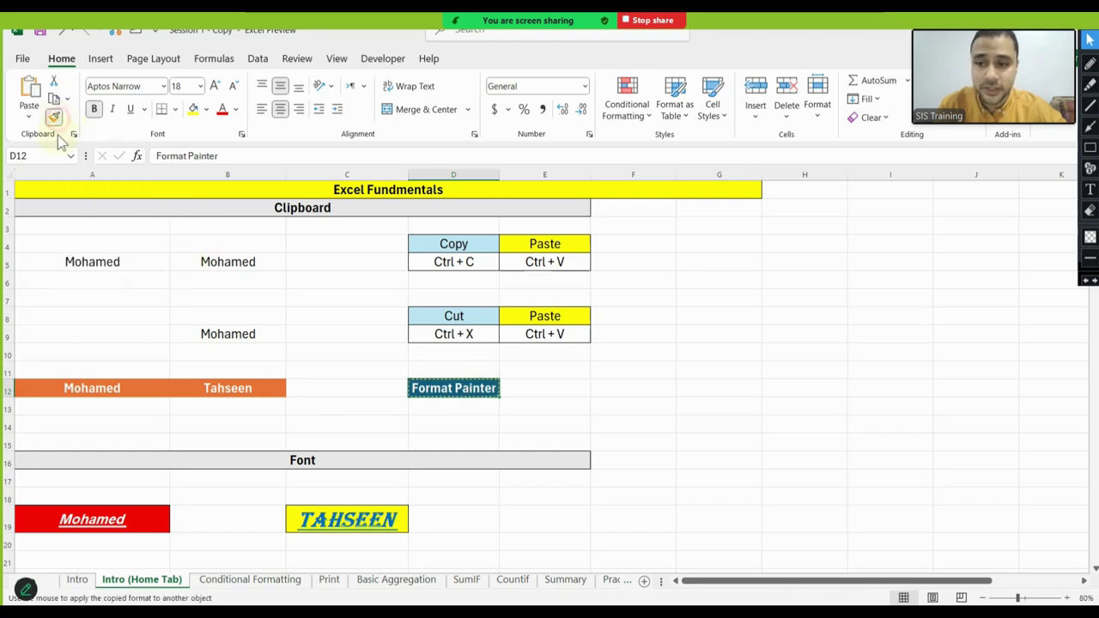
pyautogui.click(249, 392)
pyautogui.click(250, 421)
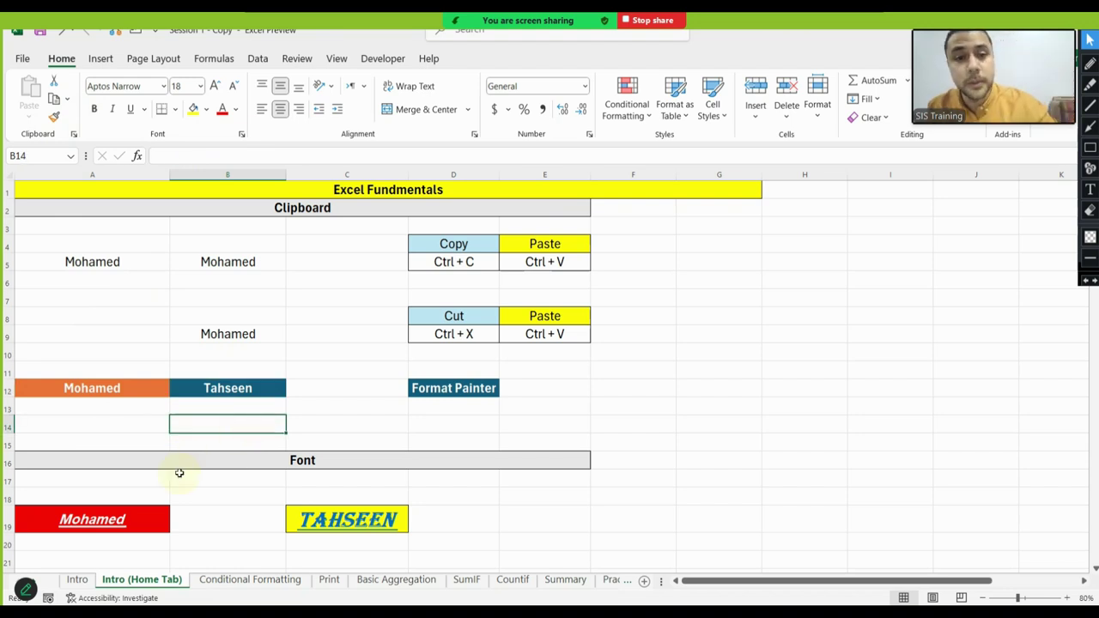
pyautogui.moveTo(601, 20)
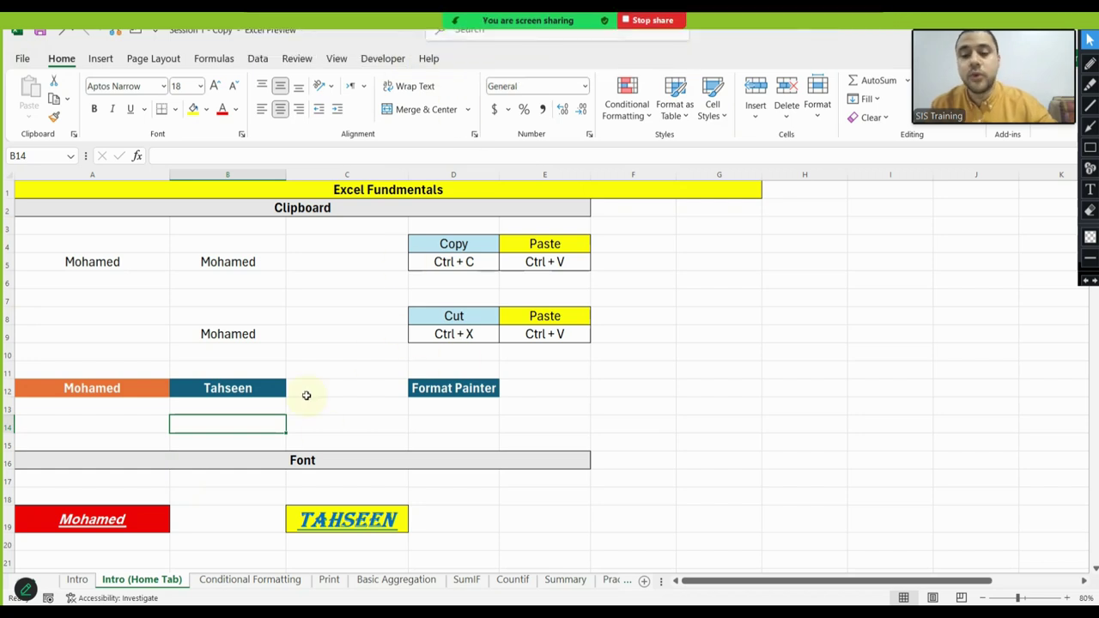
pyautogui.scroll(-1, 306, 395)
pyautogui.scroll(-1, 309, 401)
pyautogui.scroll(2, 307, 401)
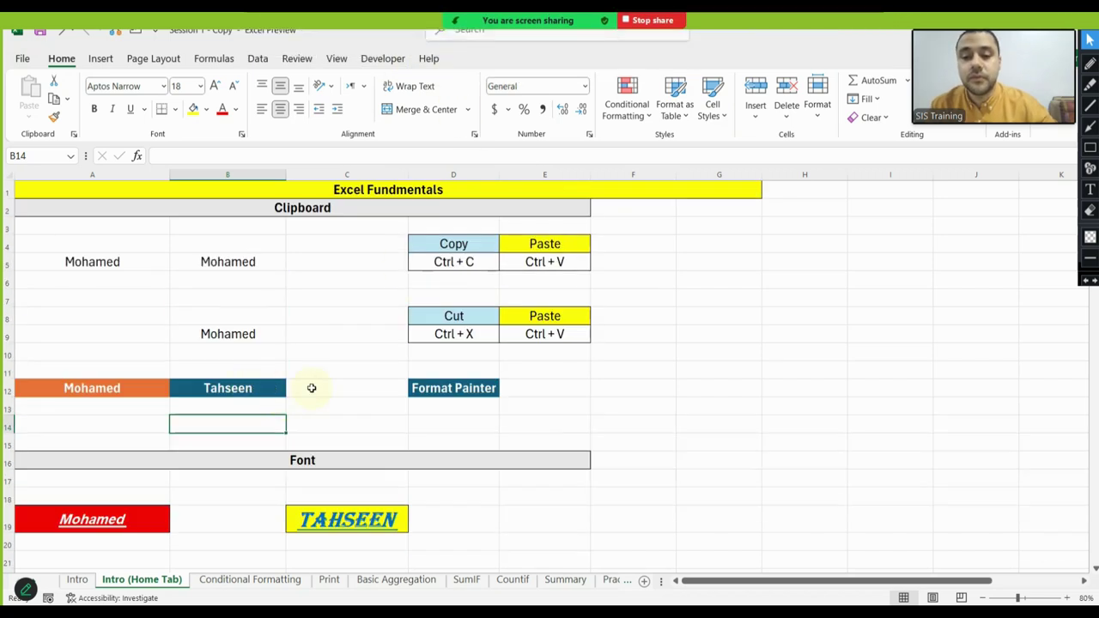
pyautogui.click(437, 395)
pyautogui.click(53, 116)
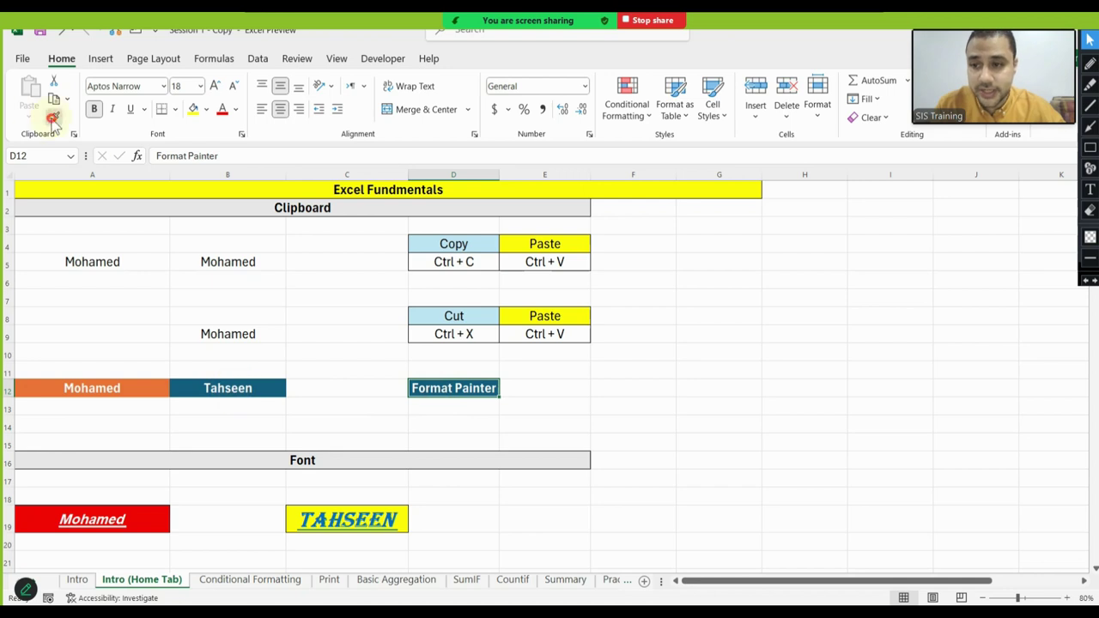
pyautogui.click(231, 392)
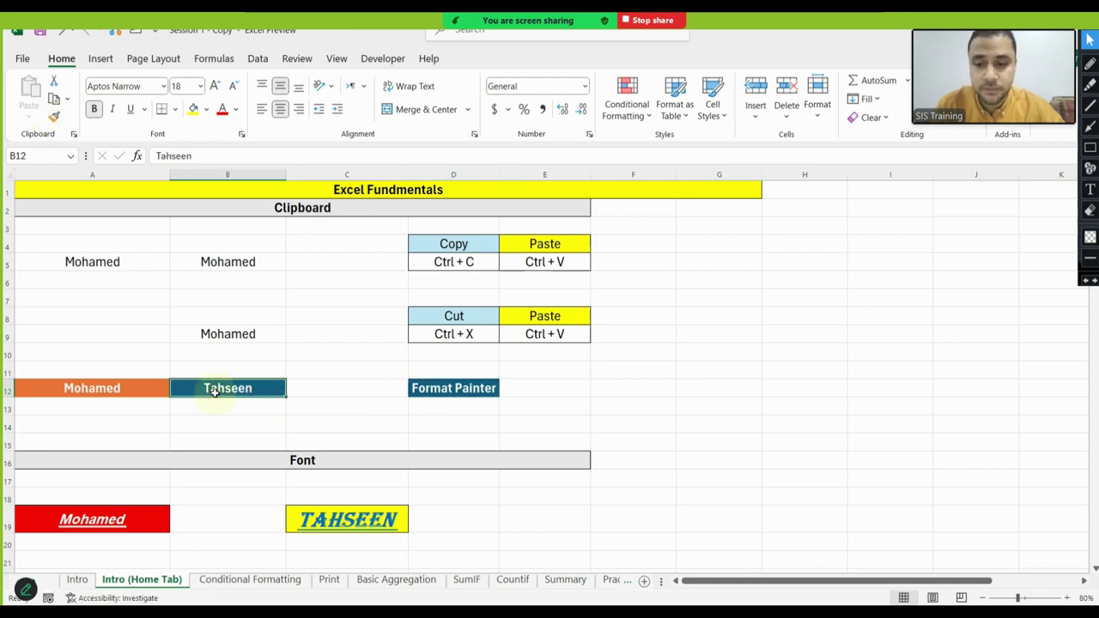
# Enlarge A19's name to 24 pt, fill it light blue and make the text black
pyautogui.scroll(-2, 253, 409)
pyautogui.scroll(-1, 255, 407)
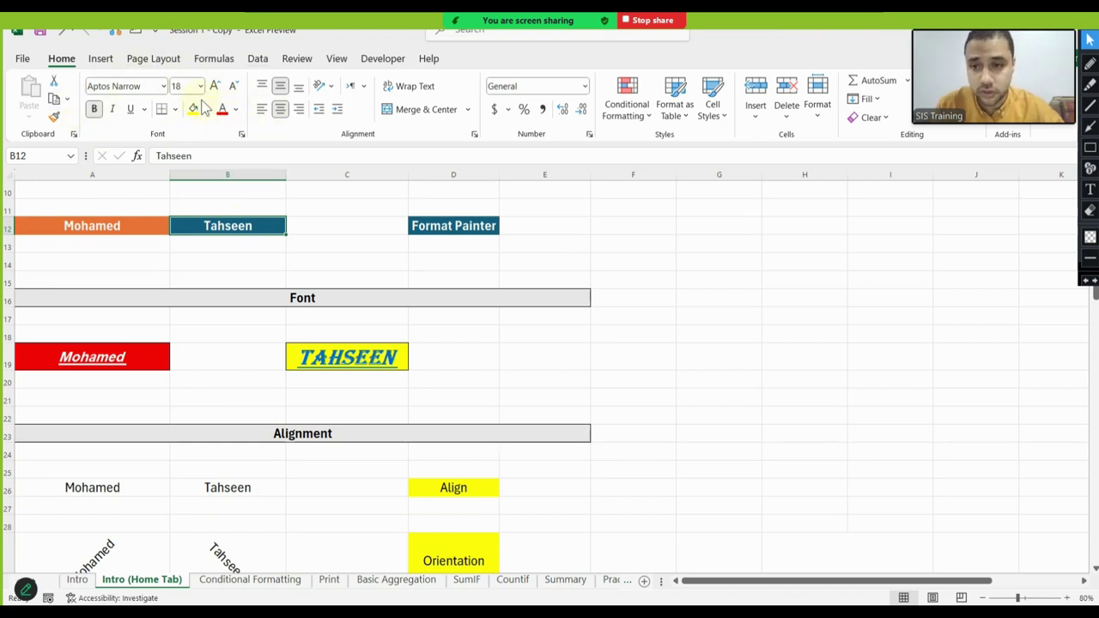
pyautogui.click(146, 363)
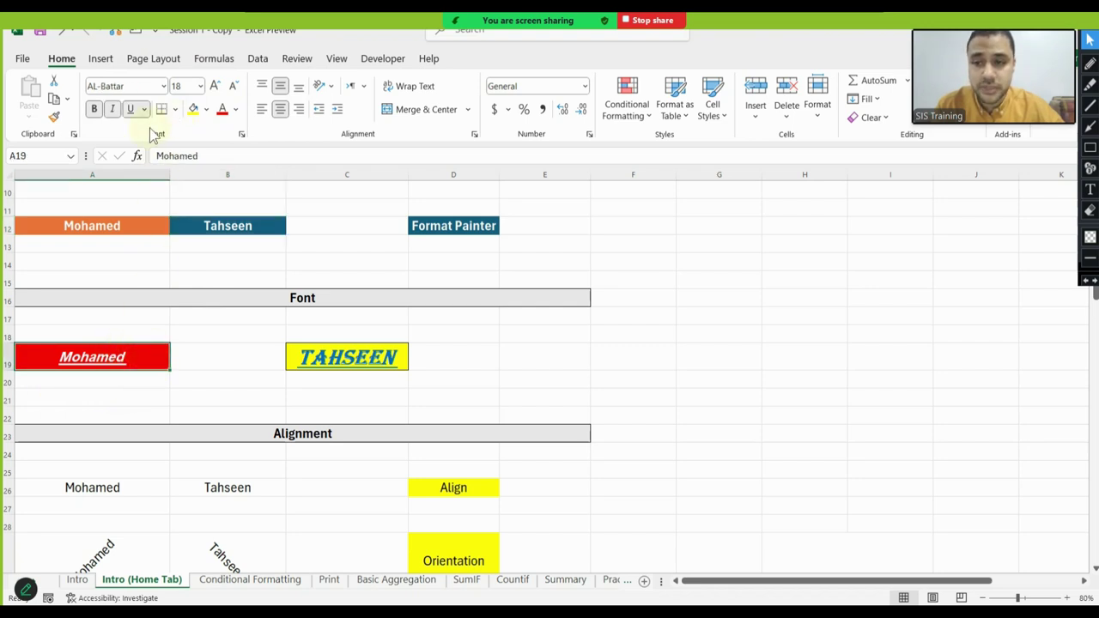
pyautogui.click(217, 88)
pyautogui.click(217, 88)
pyautogui.click(217, 88)
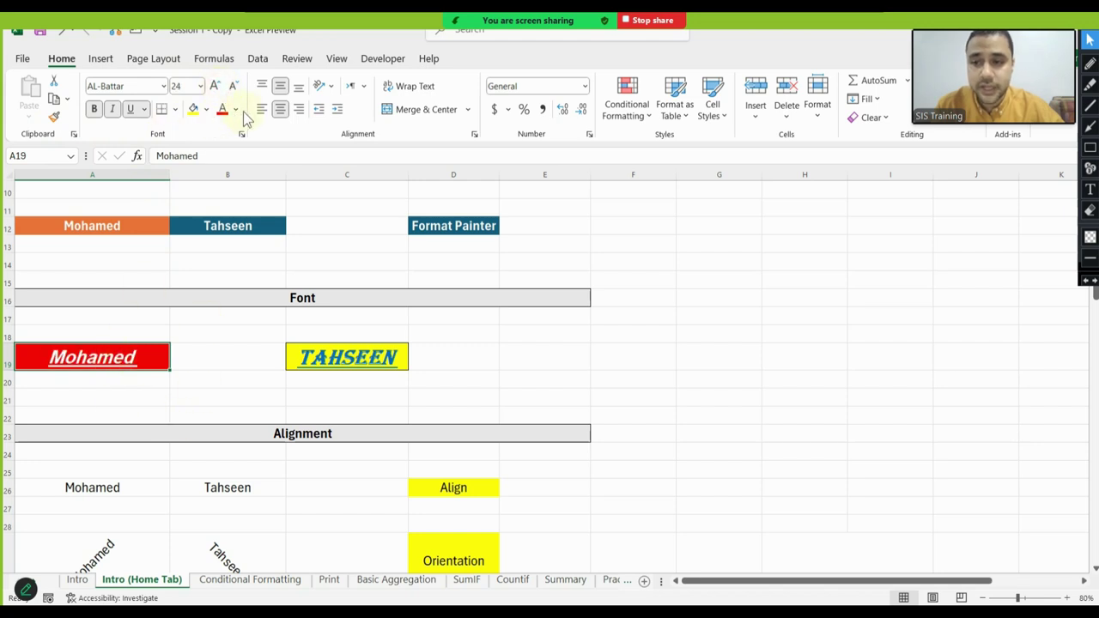
pyautogui.click(206, 110)
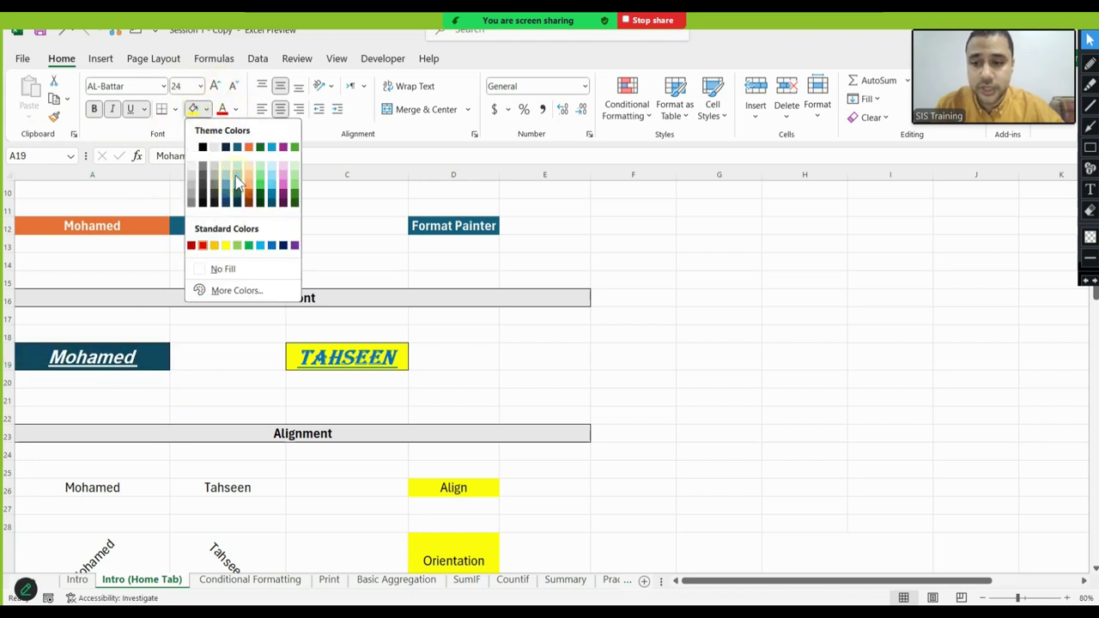
pyautogui.click(238, 182)
pyautogui.click(237, 111)
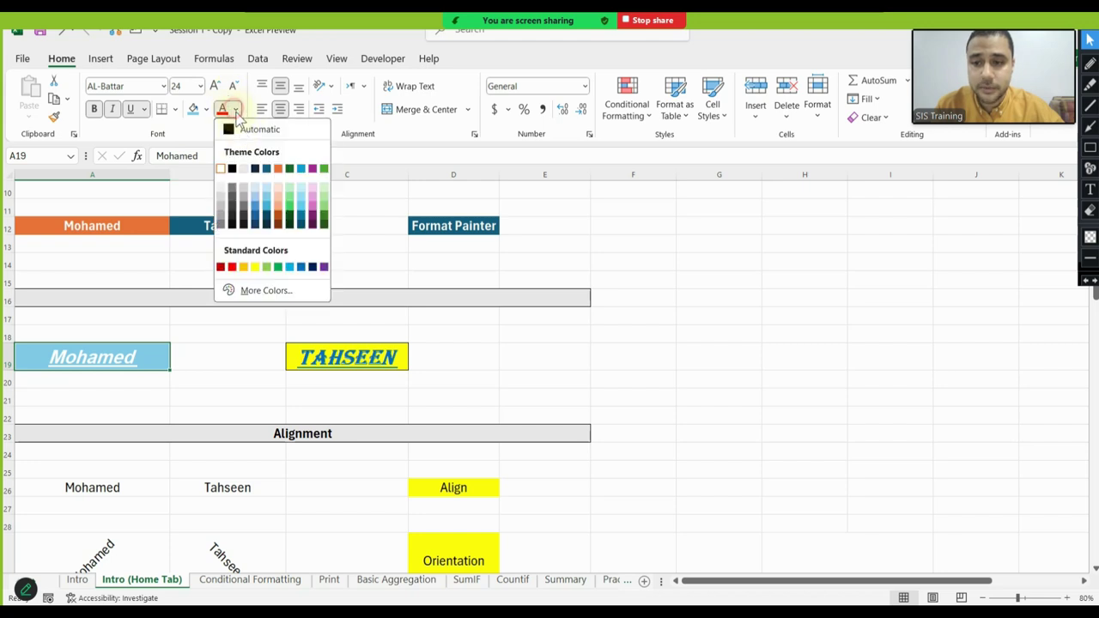
pyautogui.click(232, 129)
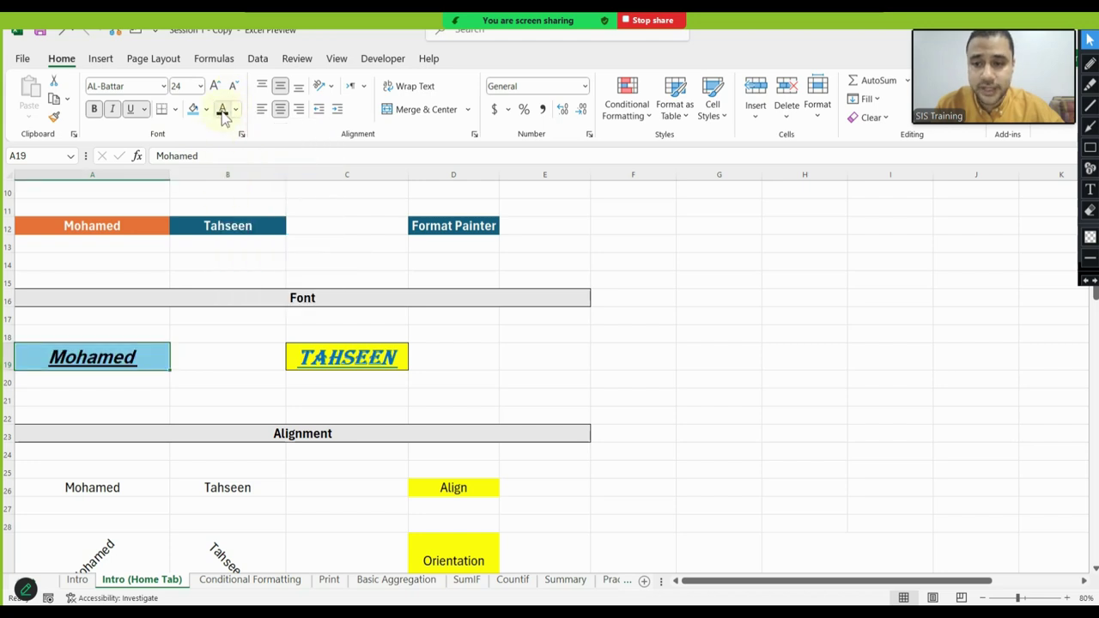
# Remove italics and underline from A19's text, keeping it bold
pyautogui.click(113, 109)
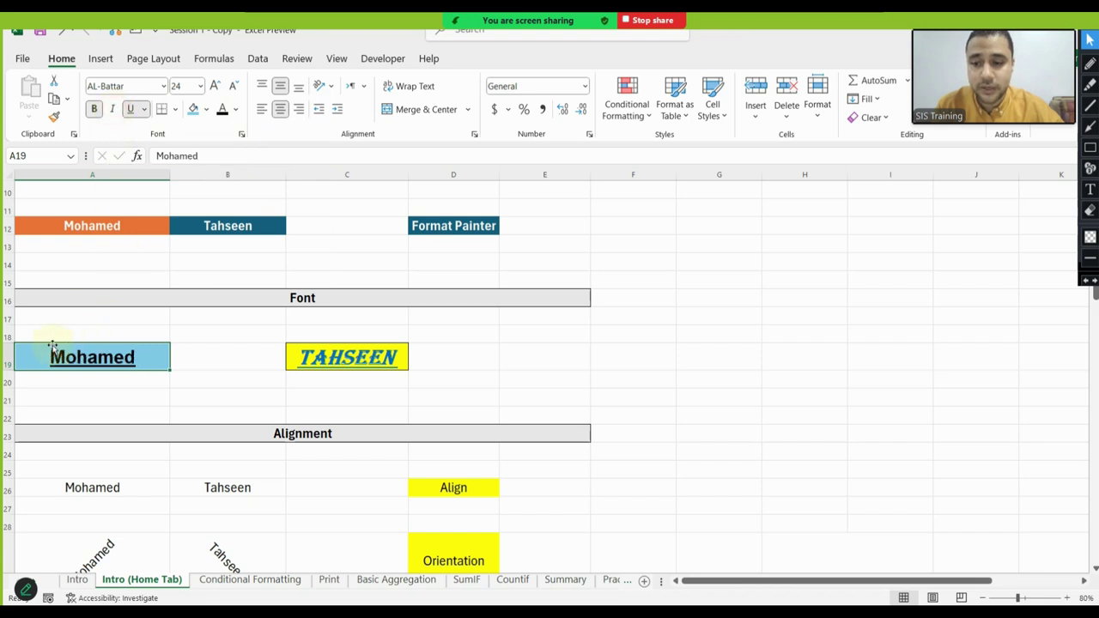
pyautogui.click(133, 112)
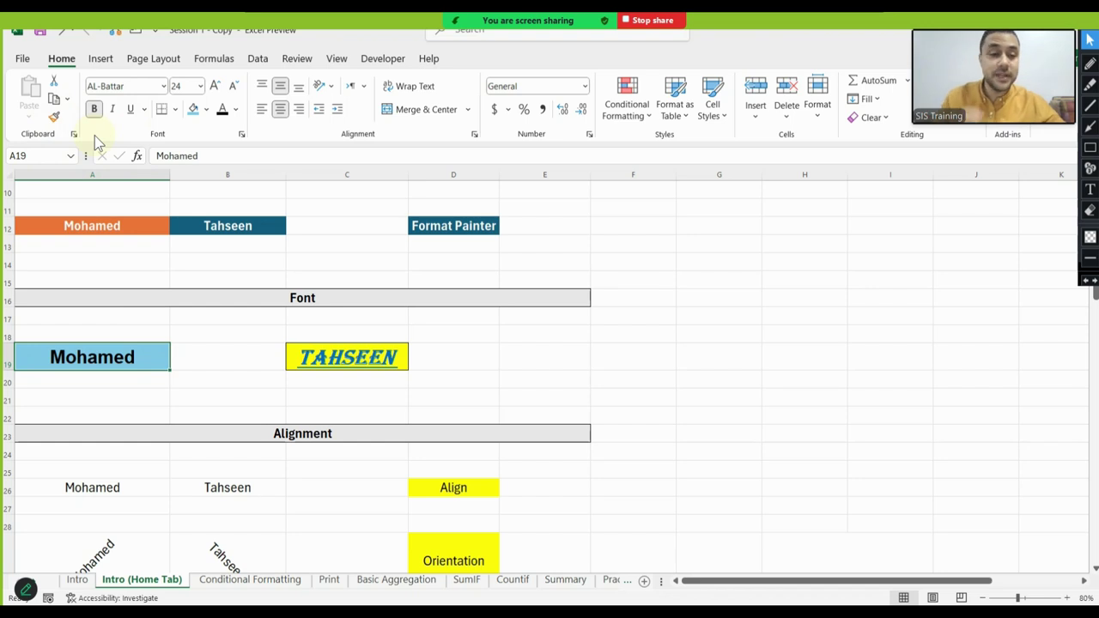
pyautogui.click(94, 110)
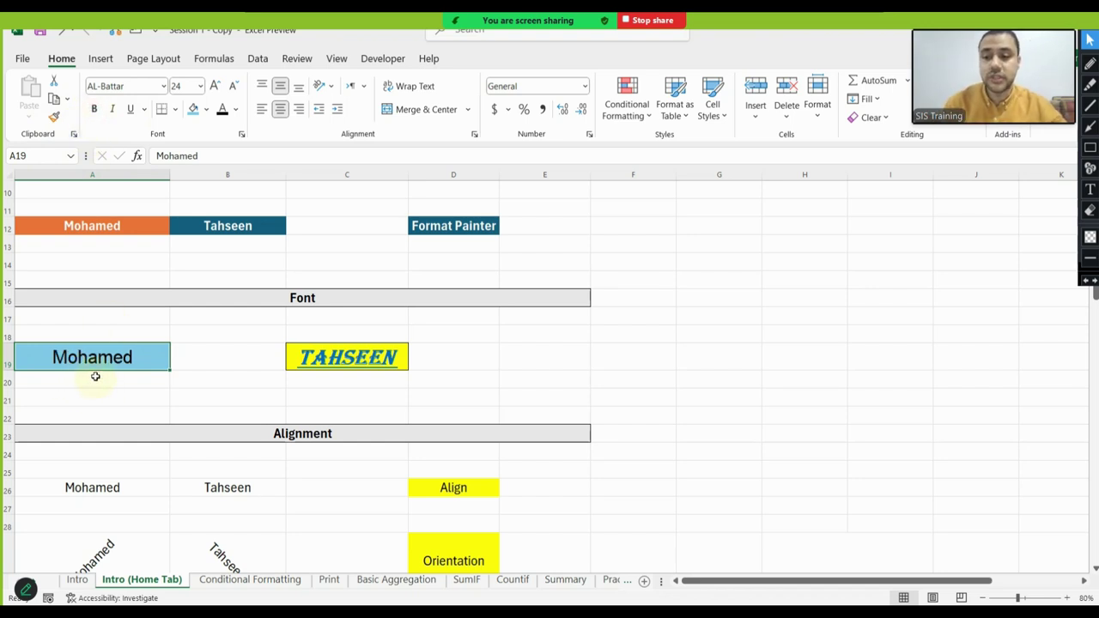
pyautogui.click(94, 109)
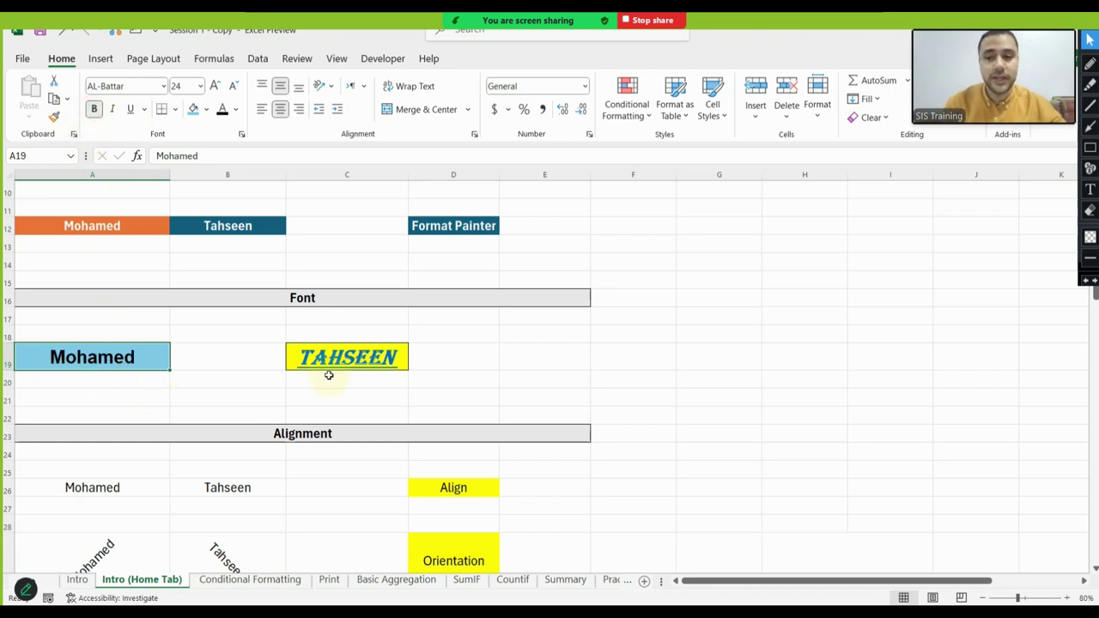
# Widen column B and demonstrate left, right and centre alignment on B26 and A26
pyautogui.scroll(-1, 266, 377)
pyautogui.scroll(2, 232, 376)
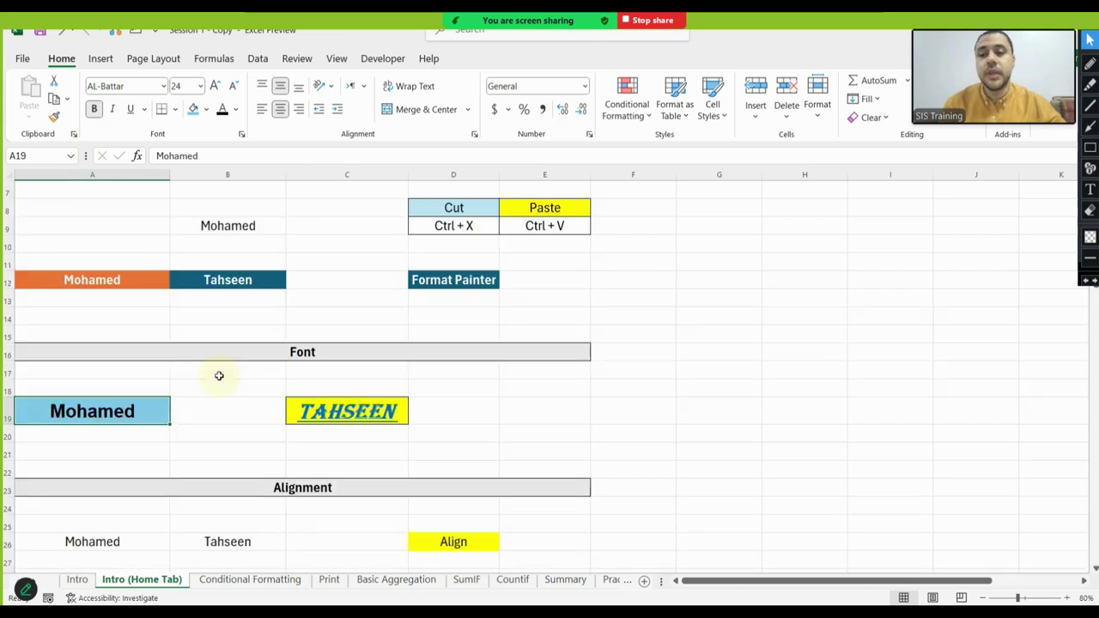
pyautogui.scroll(-3, 241, 382)
pyautogui.scroll(-2, 378, 416)
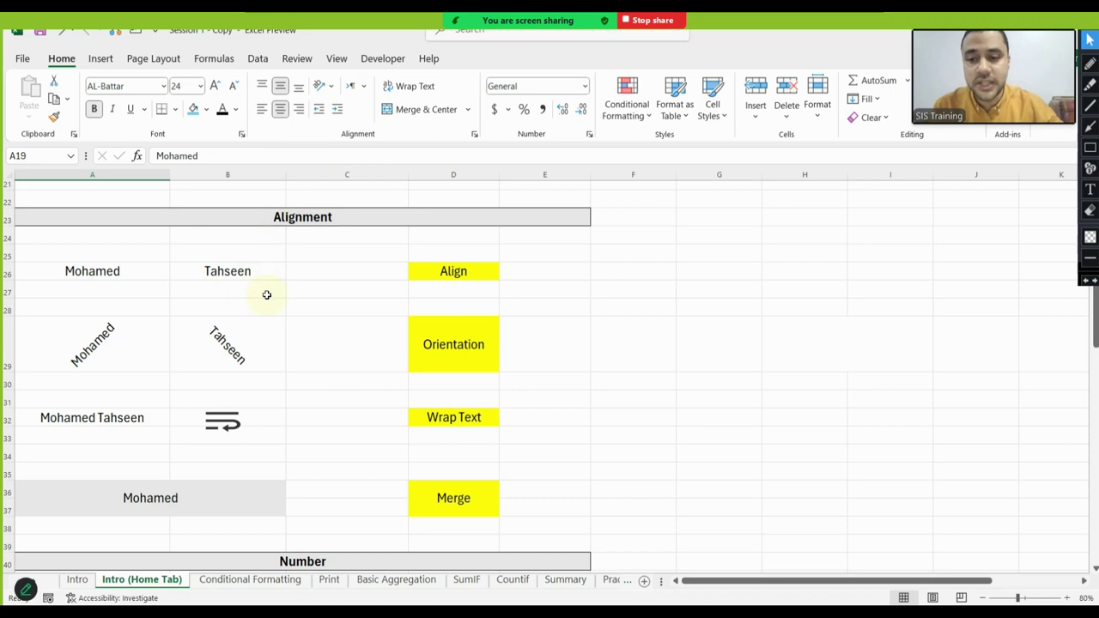
pyautogui.click(207, 272)
pyautogui.moveTo(296, 182); pyautogui.dragTo(363, 174)
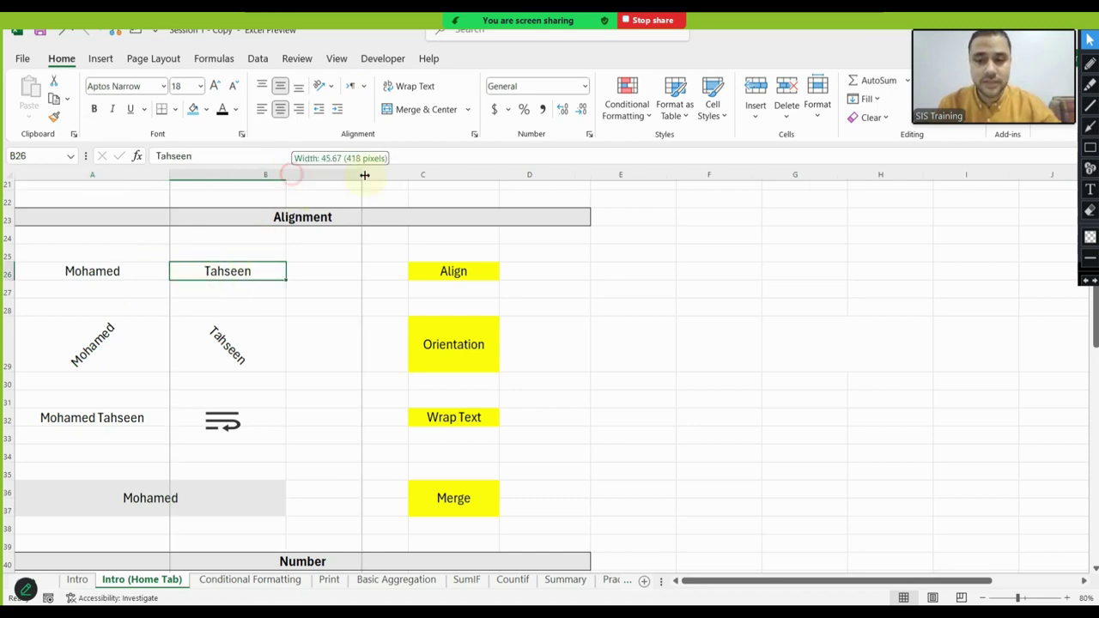
pyautogui.click(300, 111)
pyautogui.click(261, 109)
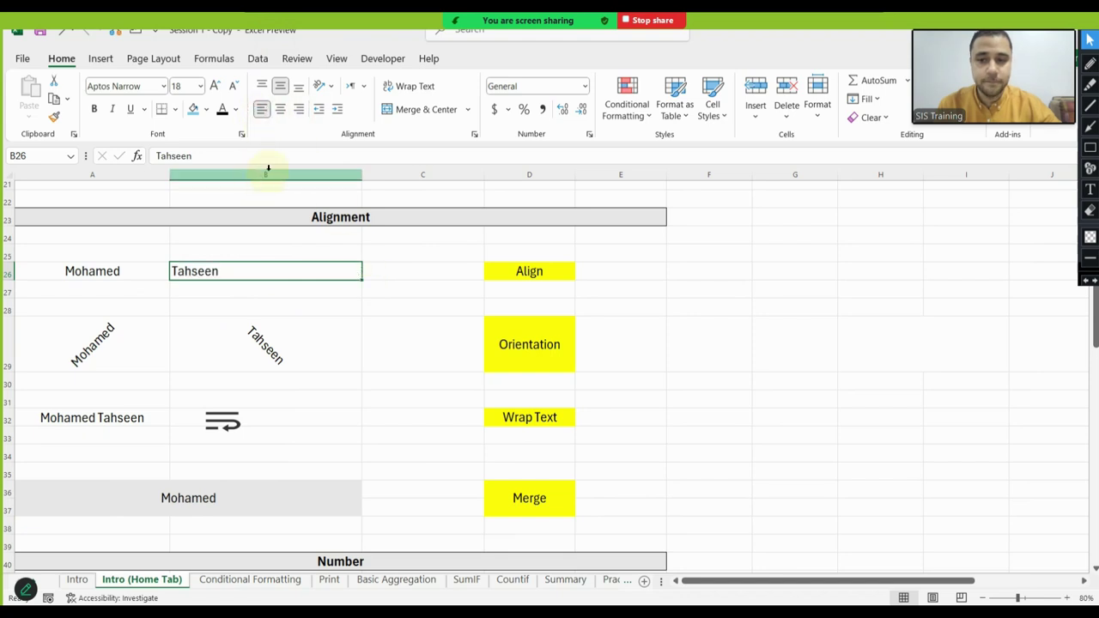
pyautogui.click(133, 266)
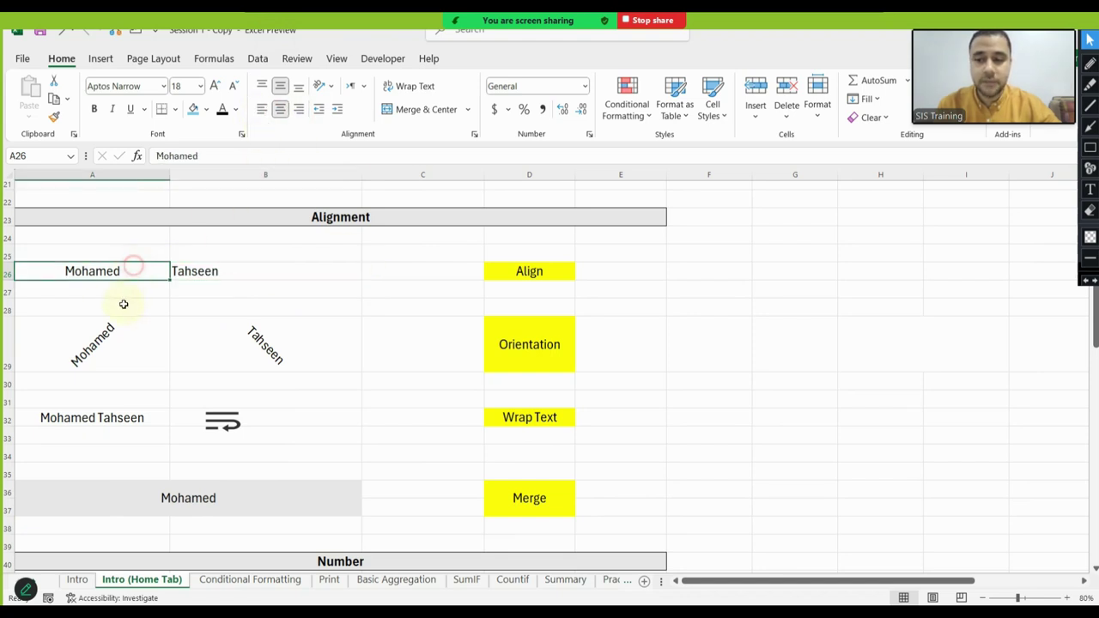
pyautogui.click(262, 108)
pyautogui.click(299, 112)
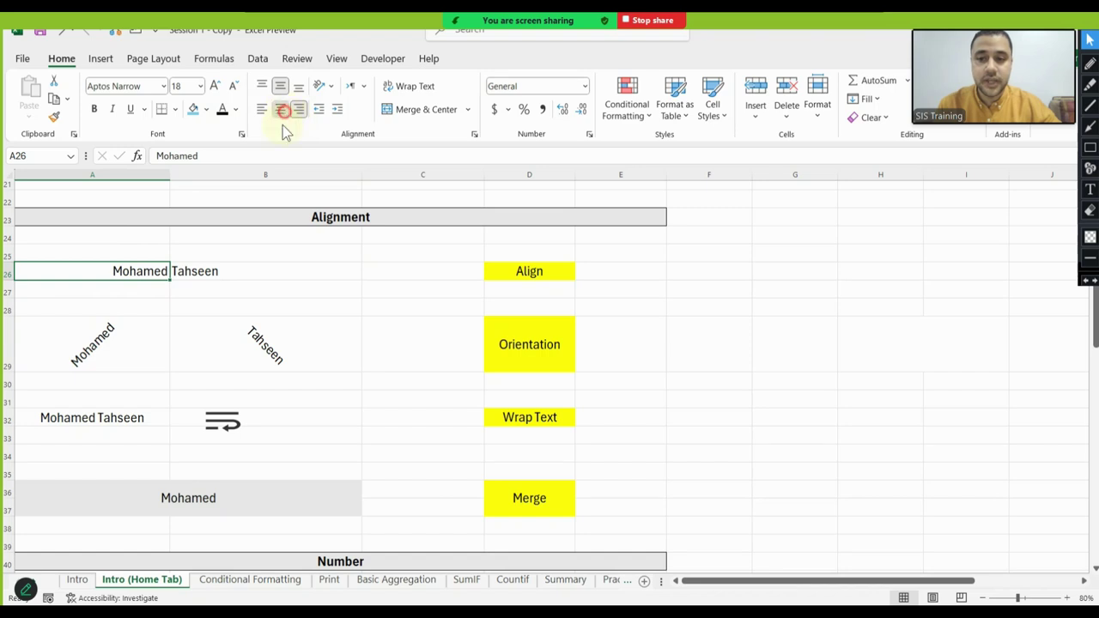
pyautogui.click(282, 110)
# Angle A29's text clockwise, then vertical, then back to counterclockwise
pyautogui.click(101, 360)
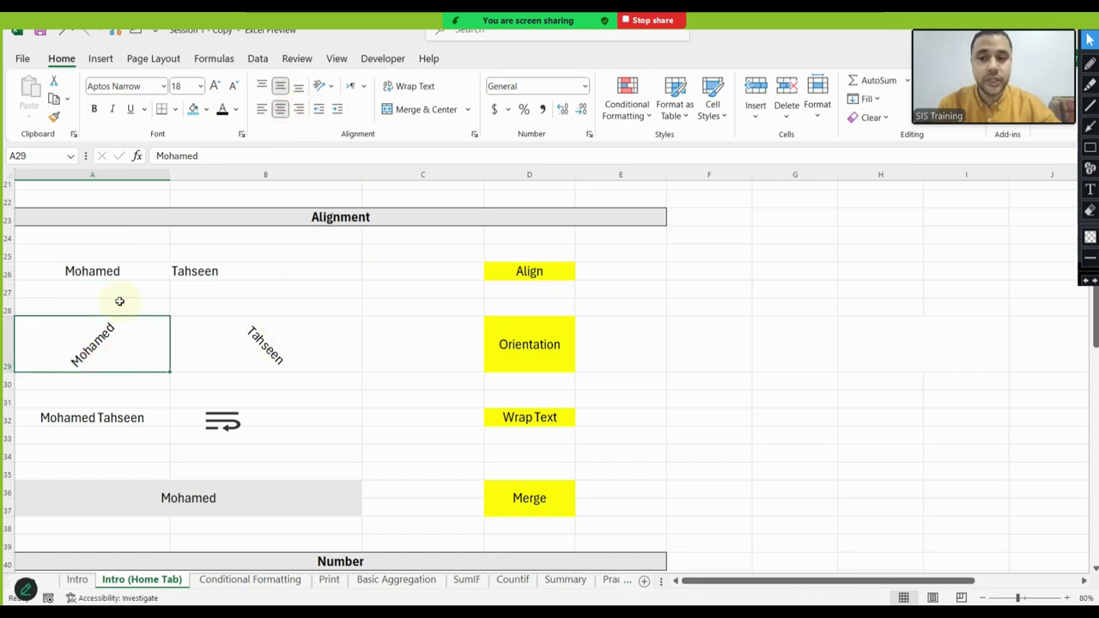
pyautogui.click(327, 89)
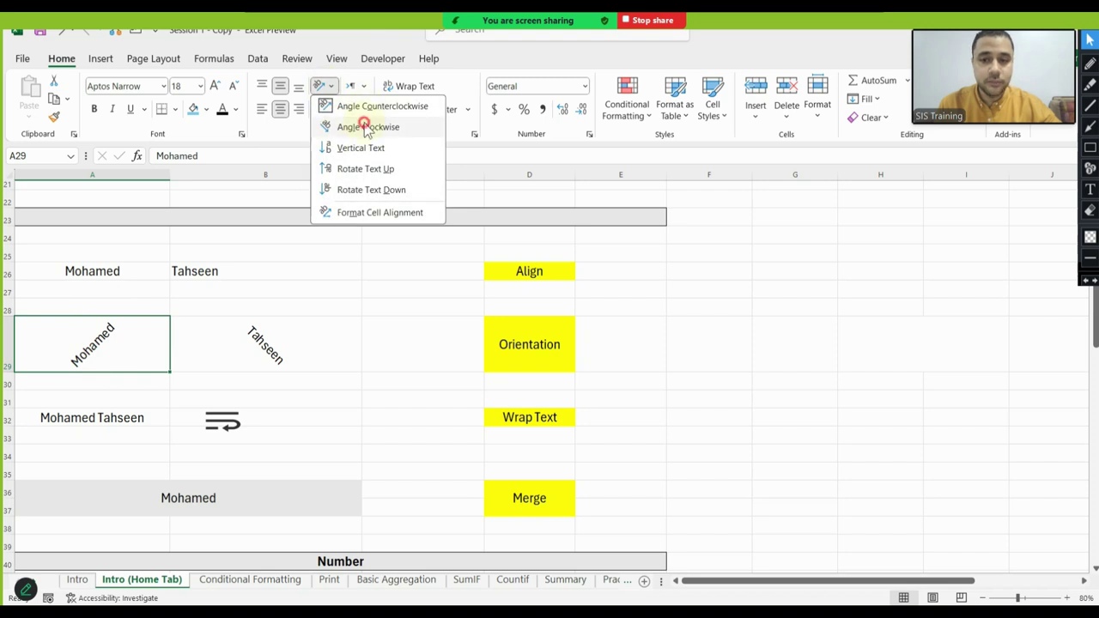
pyautogui.click(366, 128)
pyautogui.click(327, 88)
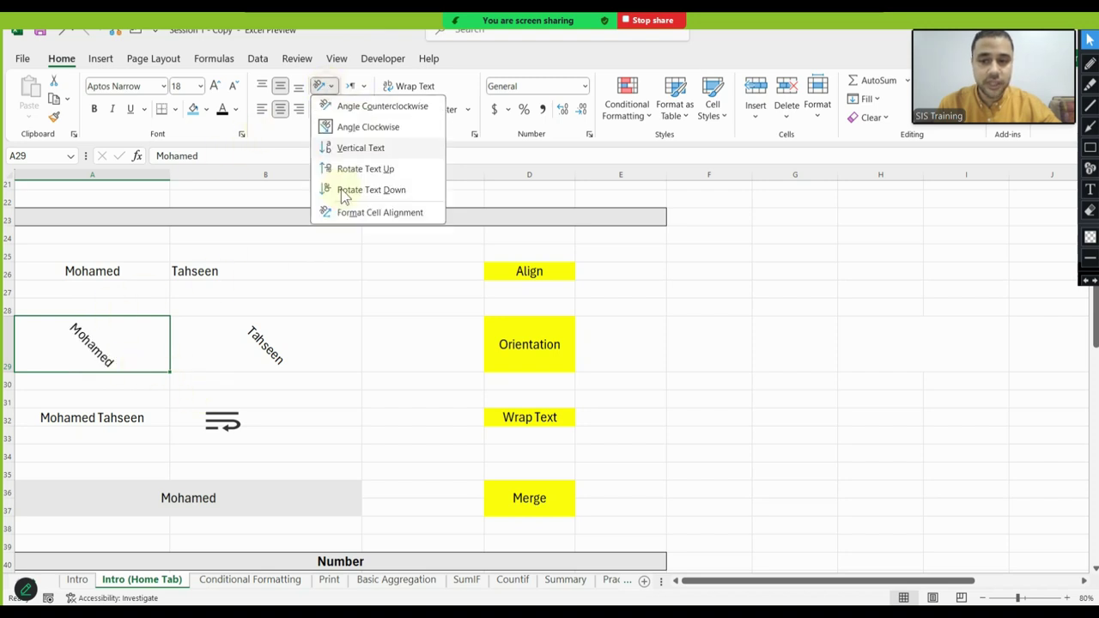
pyautogui.click(361, 148)
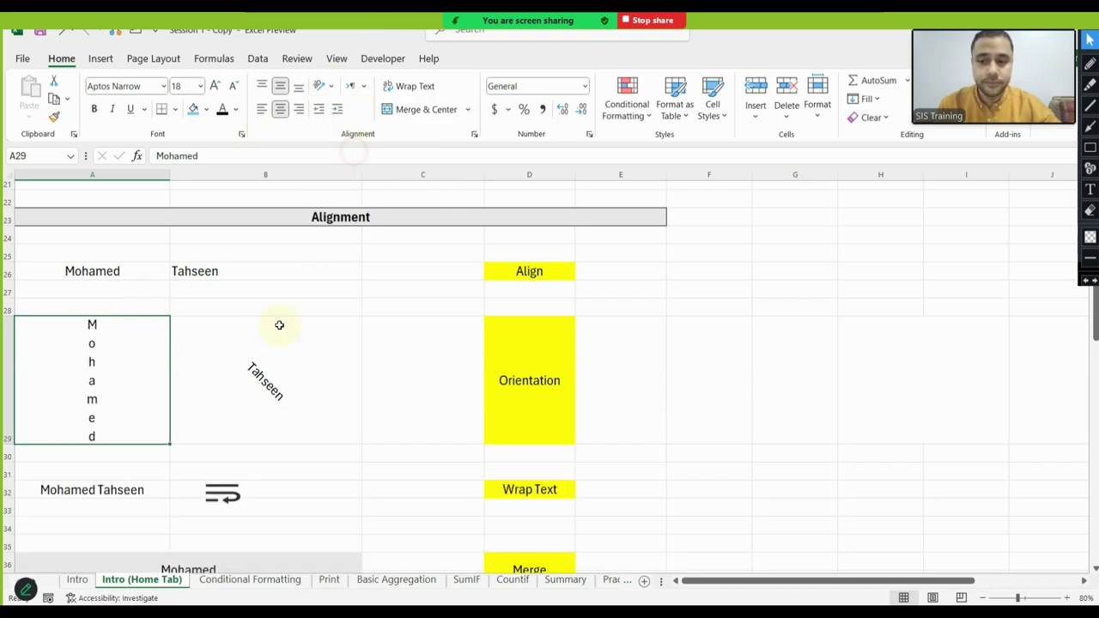
pyautogui.click(325, 86)
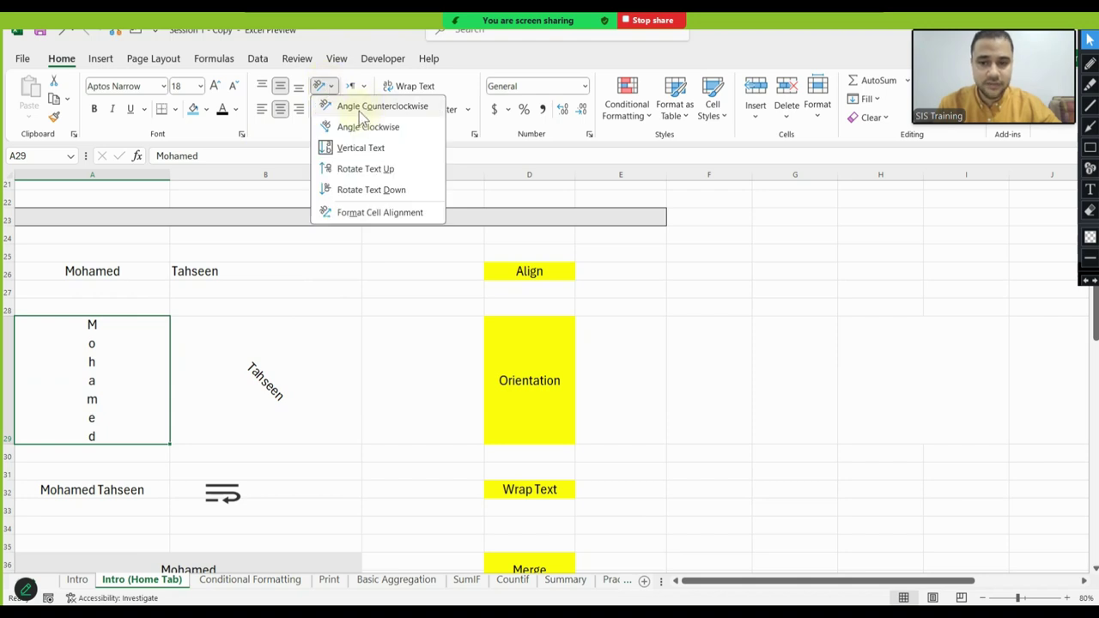
pyautogui.click(353, 110)
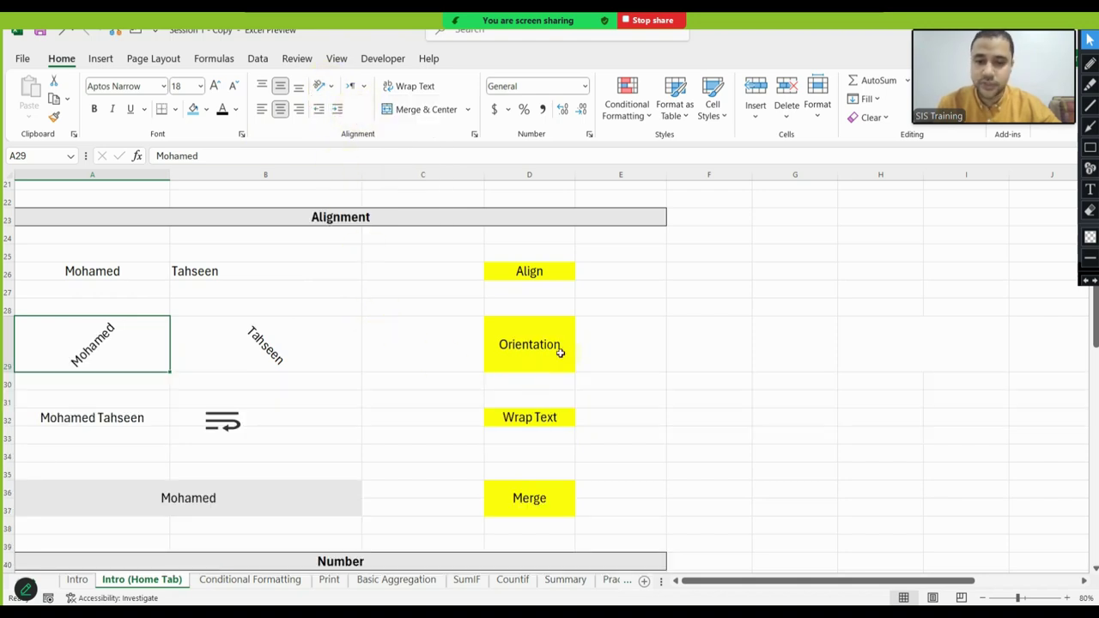
pyautogui.moveTo(560, 352); pyautogui.dragTo(49, 349)
pyautogui.scroll(-1, 334, 385)
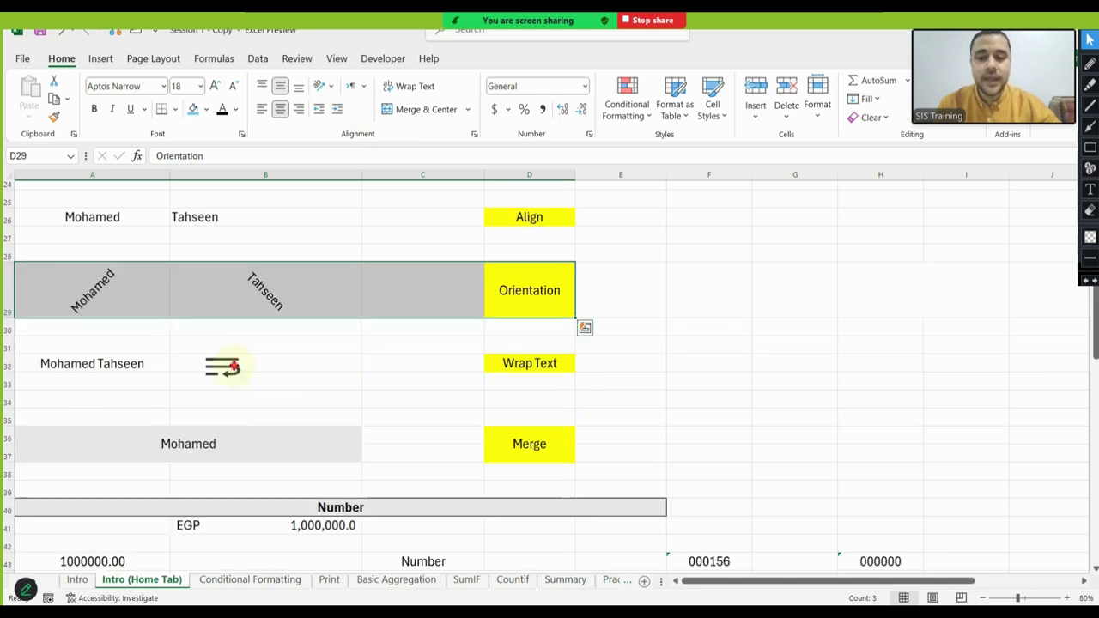
# Nudge the wrap icon picture right and append two more words to the name in A32
pyautogui.click(228, 367)
pyautogui.moveTo(228, 367); pyautogui.dragTo(247, 367)
pyautogui.click(183, 409)
pyautogui.click(108, 375)
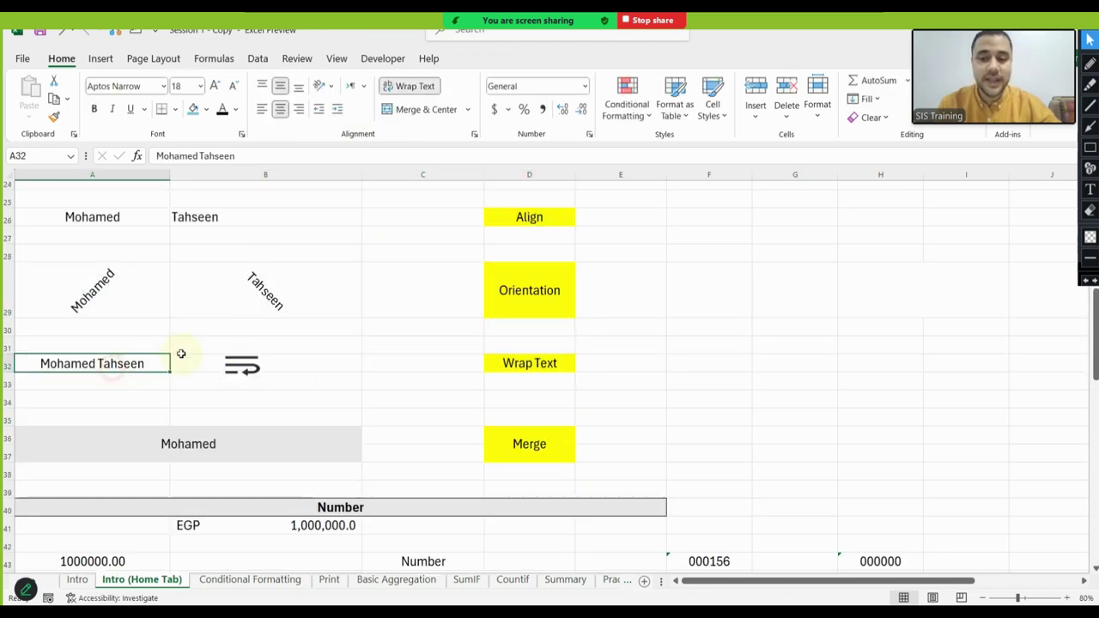
pyautogui.doubleClick(159, 364)
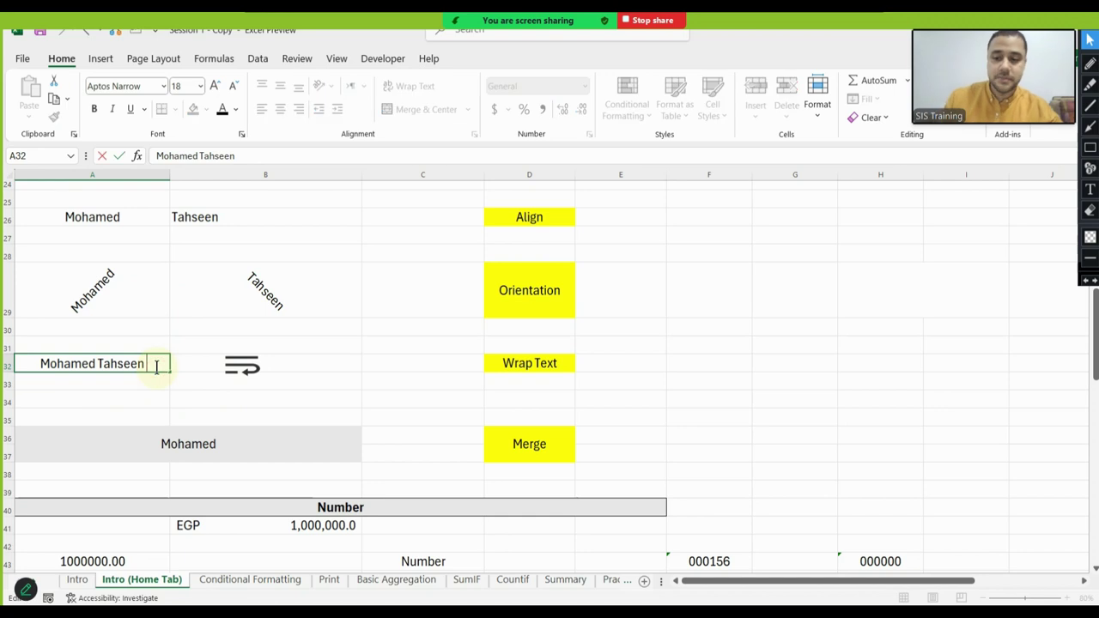
pyautogui.write('Zenhom mohamed')
pyautogui.press('Return')
# Zoom the sheet to 90% and wrap A32's text onto two lines
pyautogui.click(154, 366)
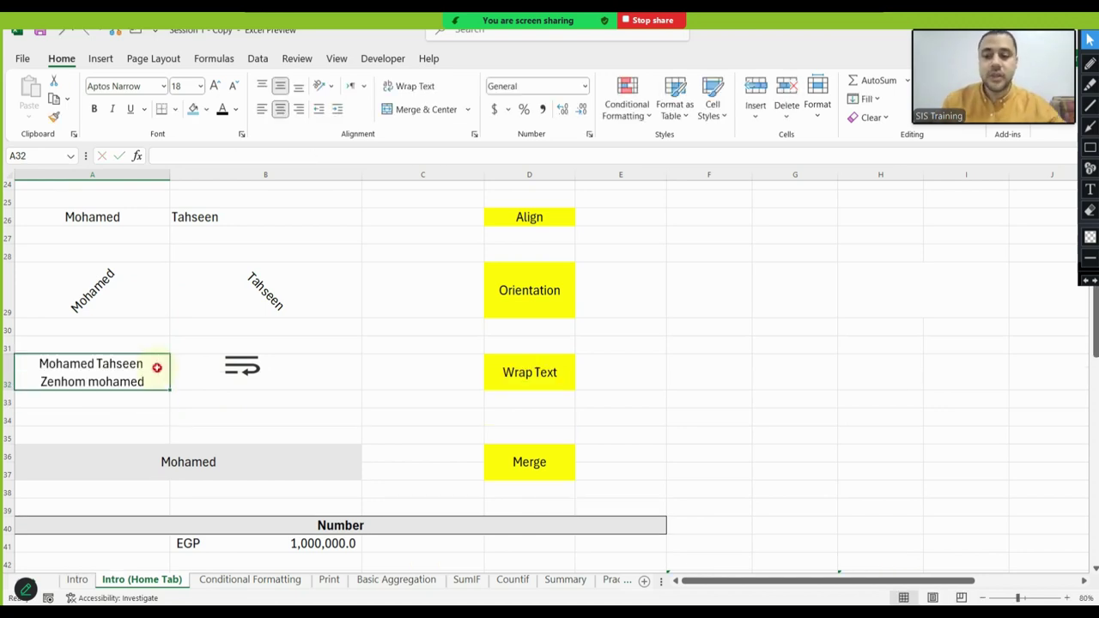
pyautogui.click(409, 86)
pyautogui.click(90, 363)
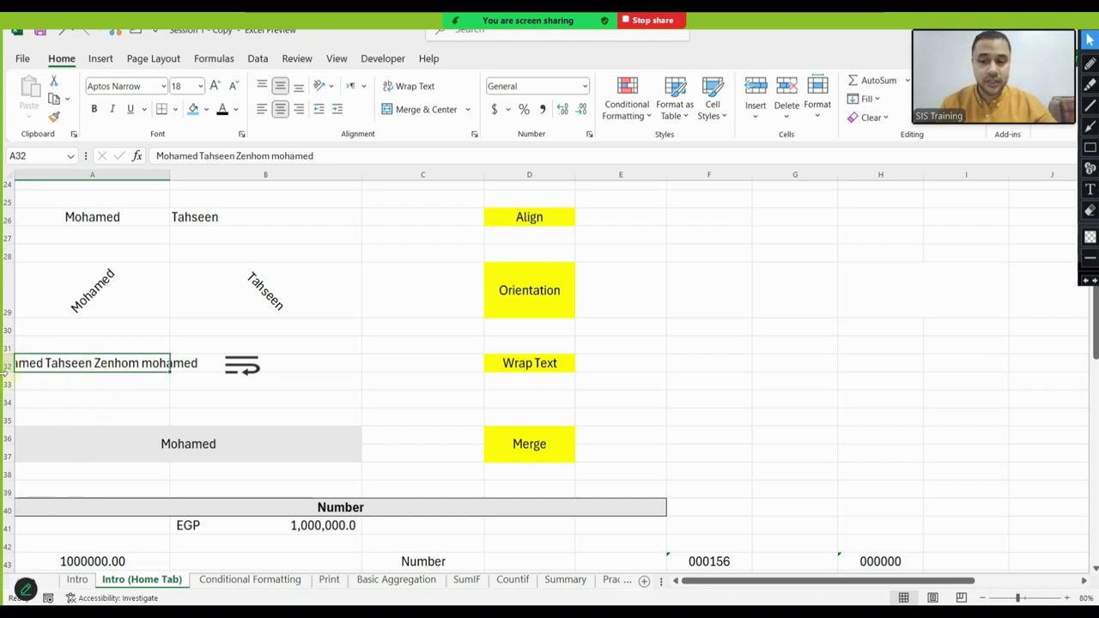
pyautogui.click(1068, 598)
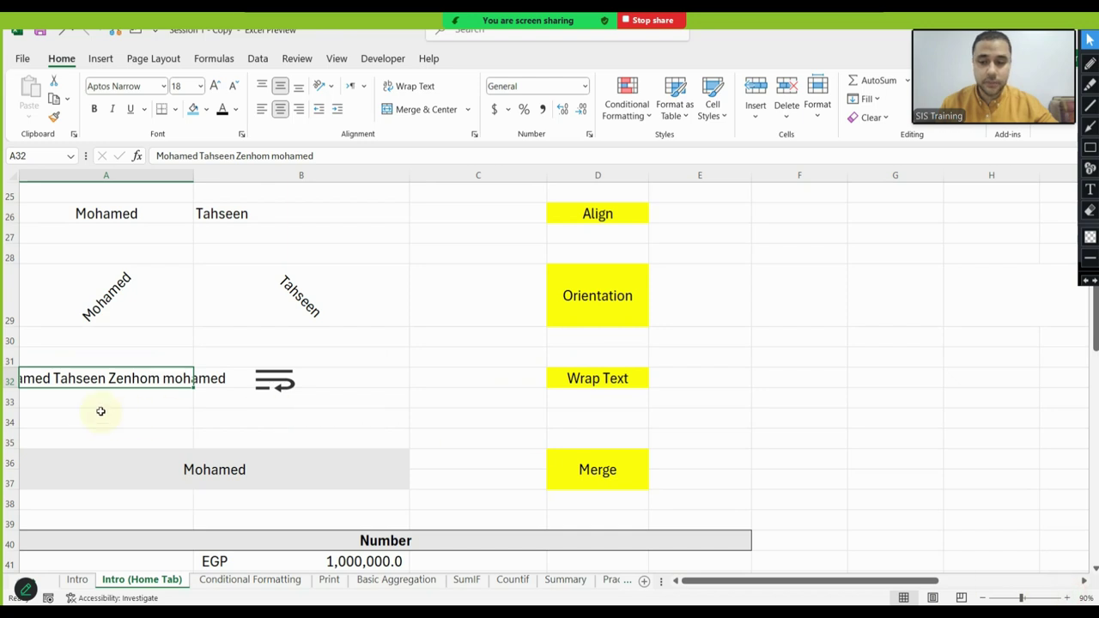
pyautogui.click(413, 88)
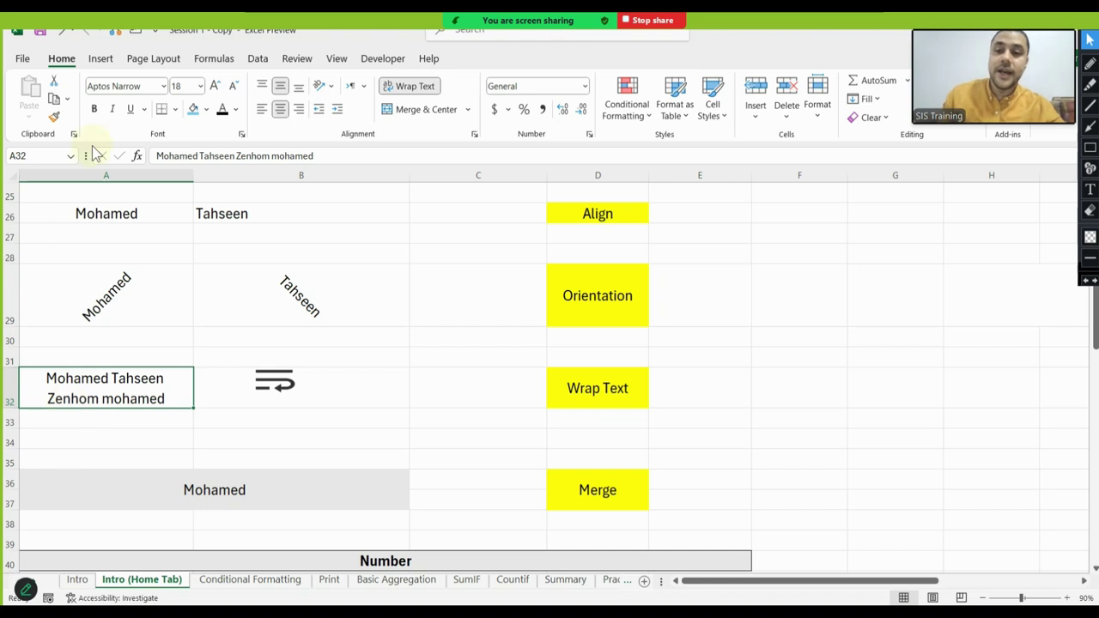
pyautogui.moveTo(472, 36)
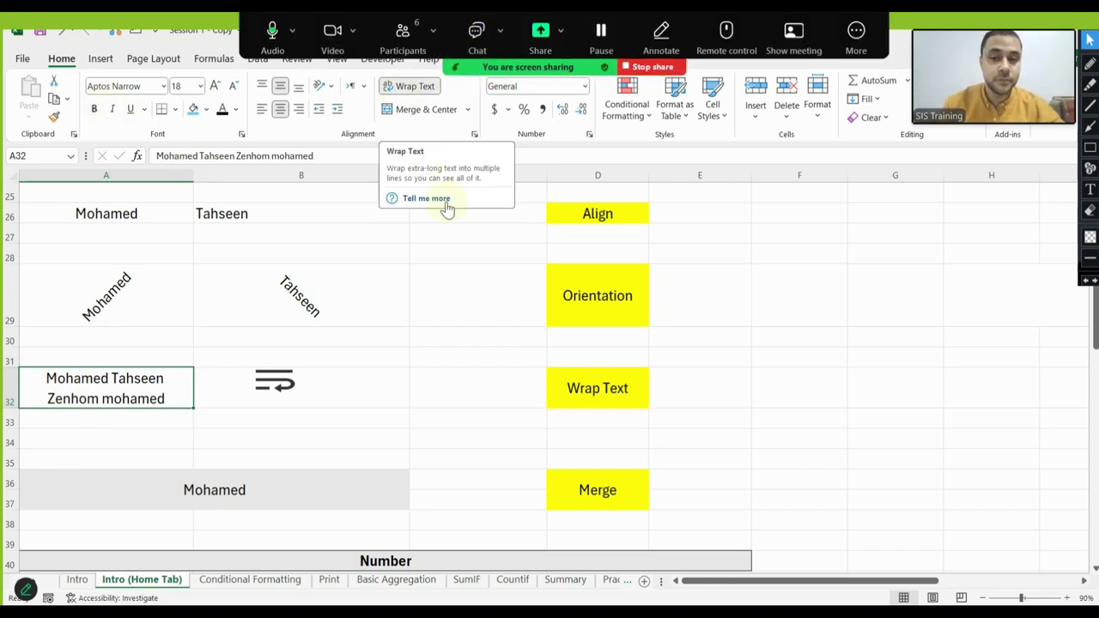
pyautogui.click(337, 232)
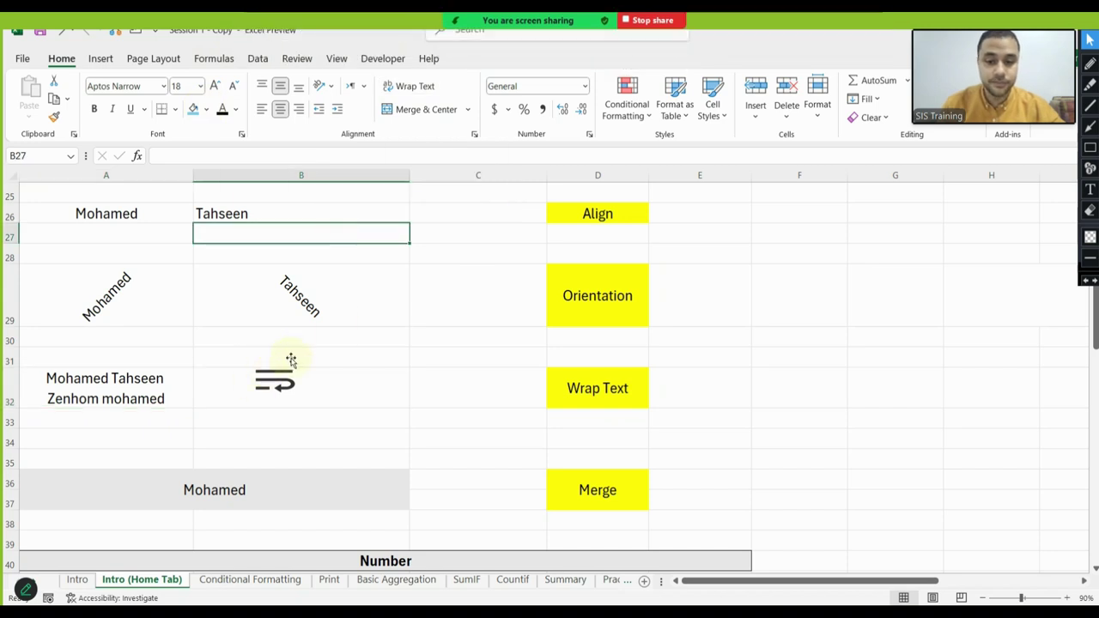
# Toggle Wrap Text on cell A32 off and back on
pyautogui.scroll(-2, 289, 359)
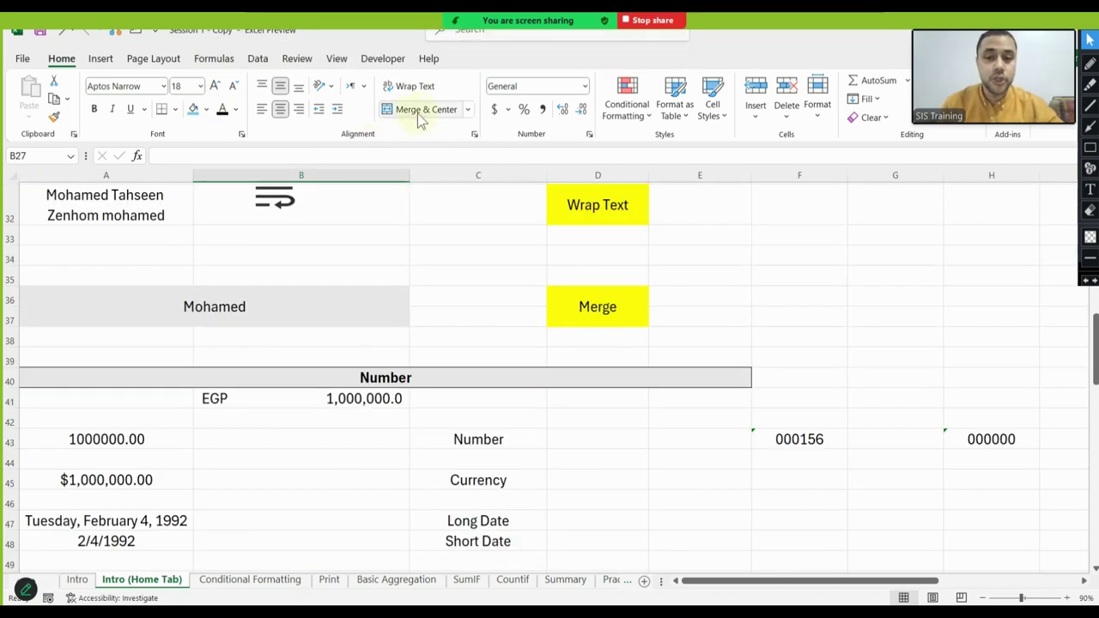
pyautogui.click(508, 229)
pyautogui.scroll(2, 507, 229)
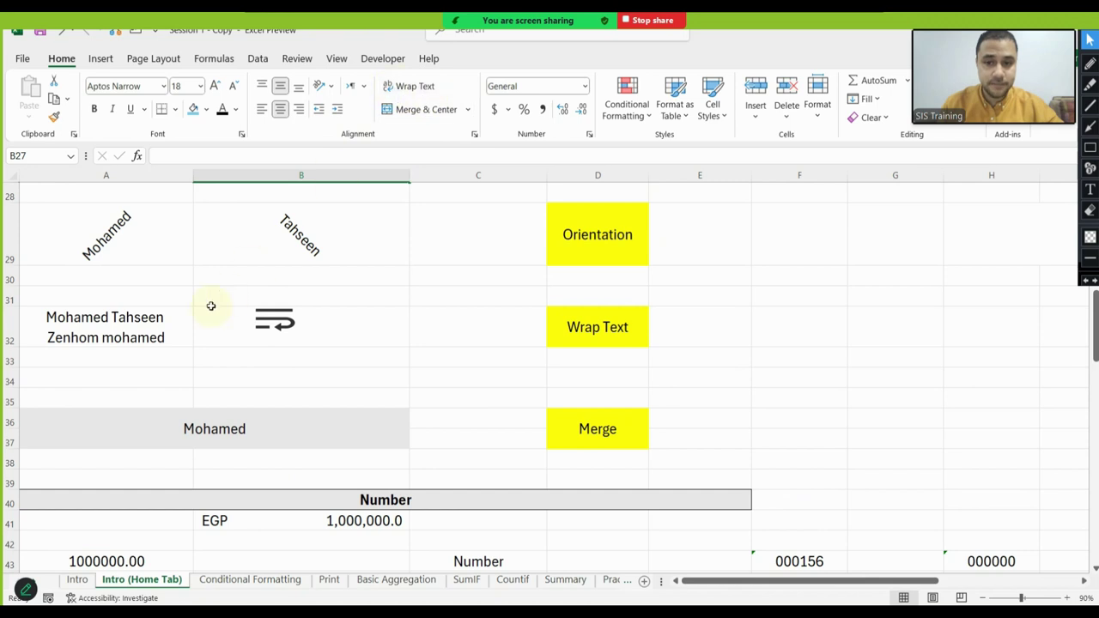
pyautogui.click(165, 322)
pyautogui.click(396, 89)
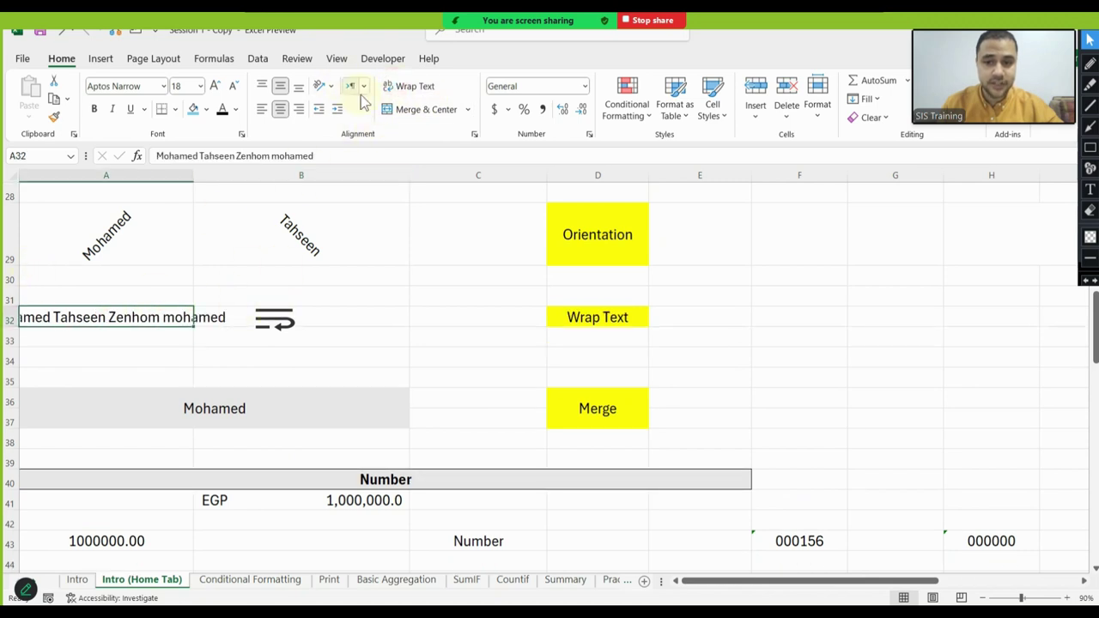
pyautogui.click(404, 87)
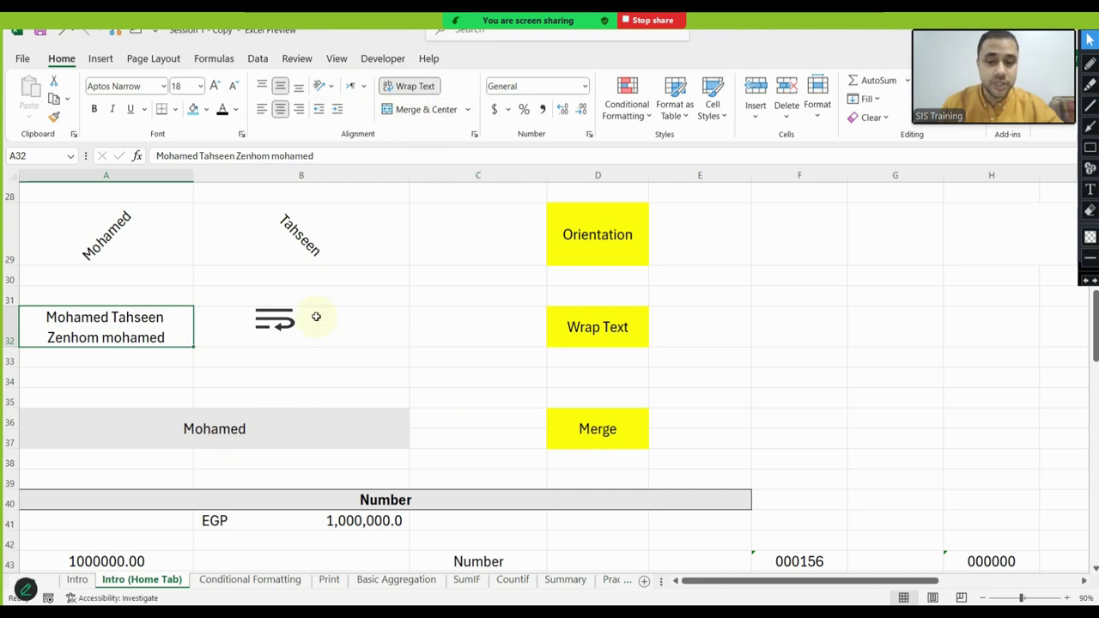
# Compare the merged cell A36:B37 with the empty cells A35 and B35
pyautogui.click(263, 422)
pyautogui.click(163, 399)
pyautogui.click(260, 398)
pyautogui.click(137, 399)
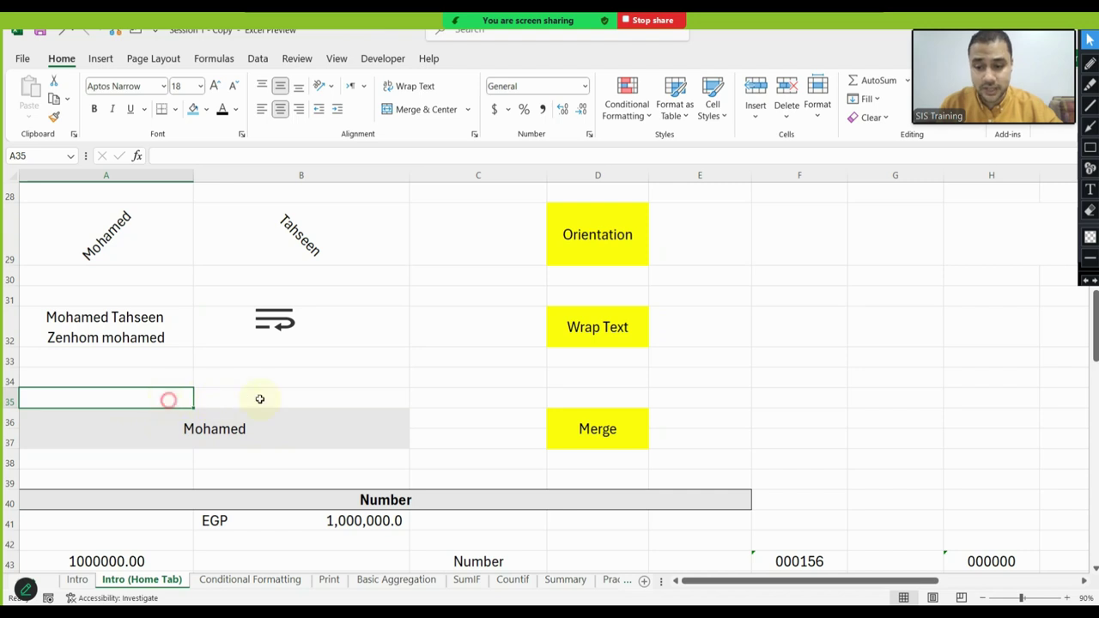
pyautogui.click(119, 398)
pyautogui.click(229, 407)
pyautogui.click(106, 400)
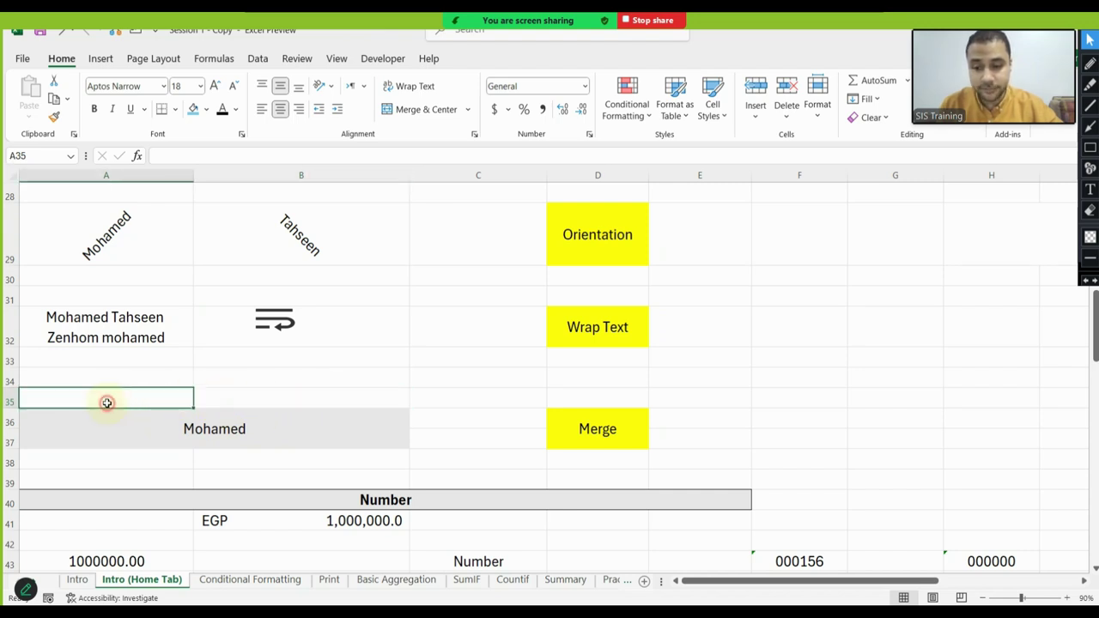
pyautogui.click(219, 426)
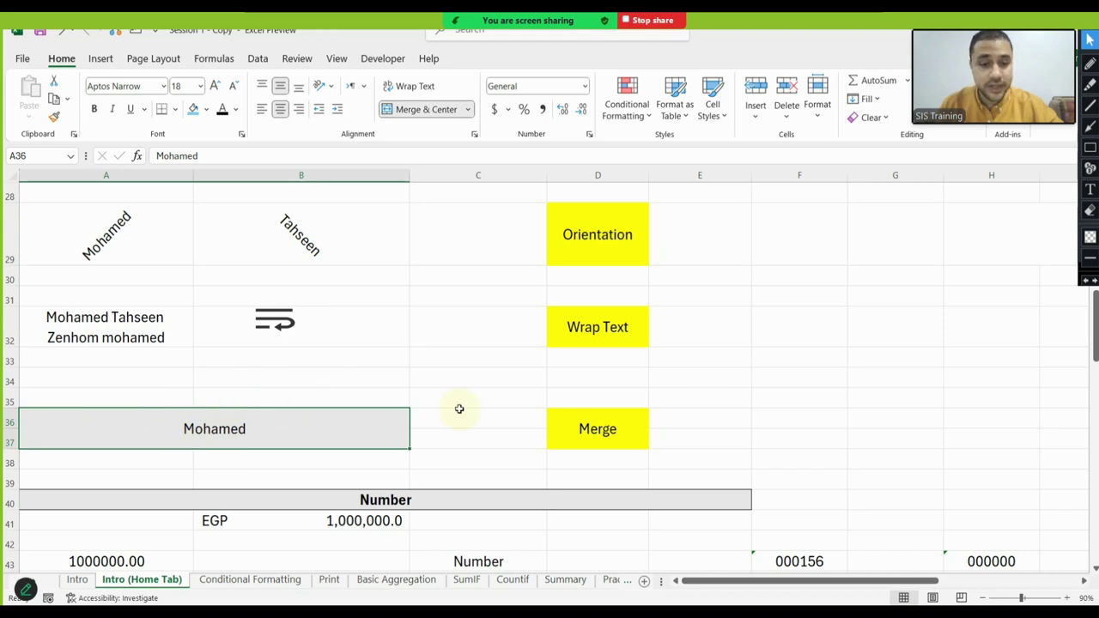
# Show the meeting's Participants list and move its window beside the sheet
pyautogui.moveTo(675, 341); pyautogui.dragTo(987, 377)
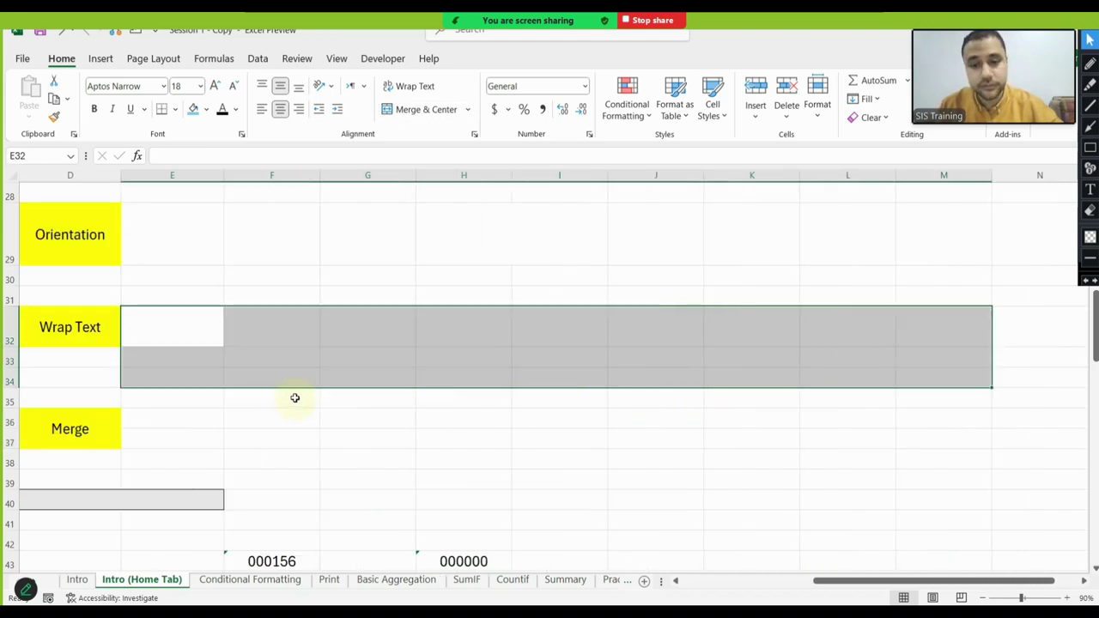
pyautogui.moveTo(274, 446); pyautogui.dragTo(11, 464)
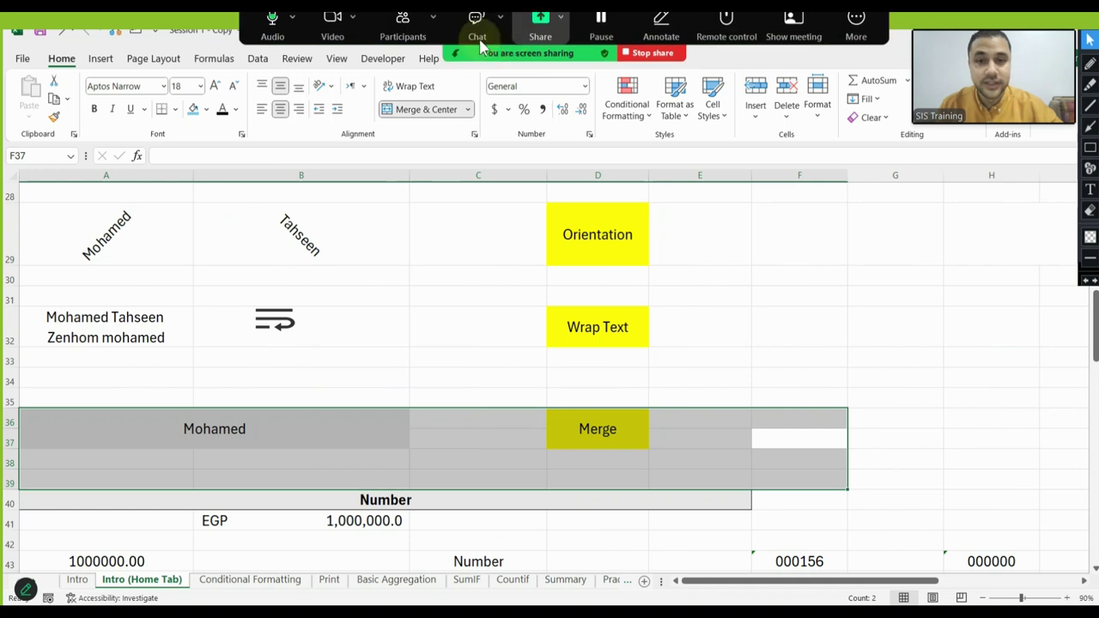
pyautogui.click(402, 26)
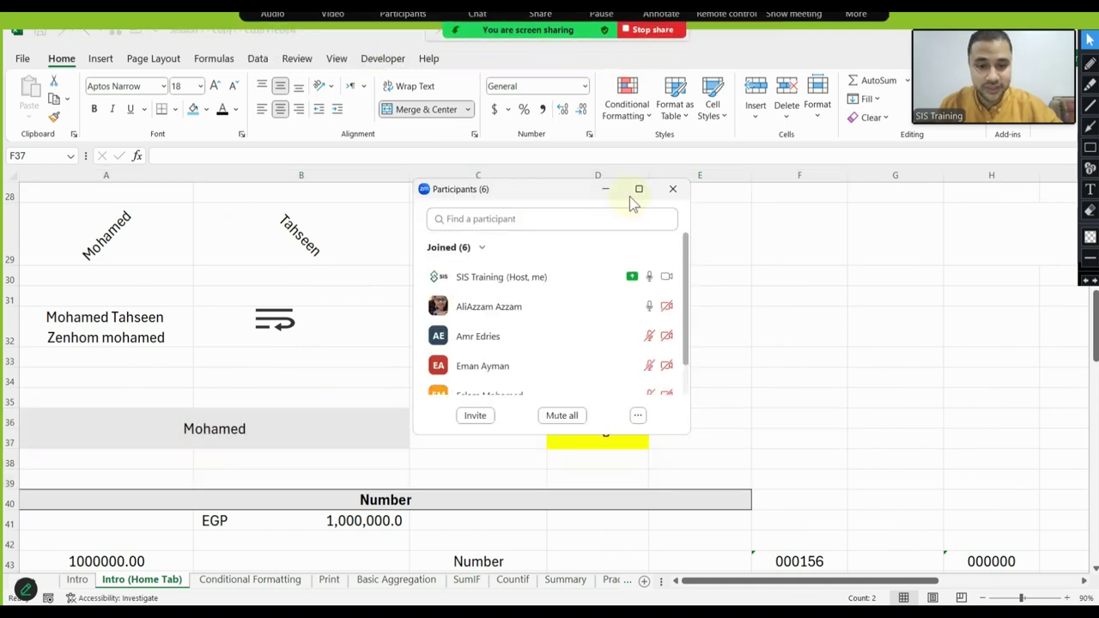
pyautogui.moveTo(550, 193)
pyautogui.mouseDown()
pyautogui.moveTo(848, 162)
pyautogui.moveTo(979, 292)
pyautogui.mouseUp()
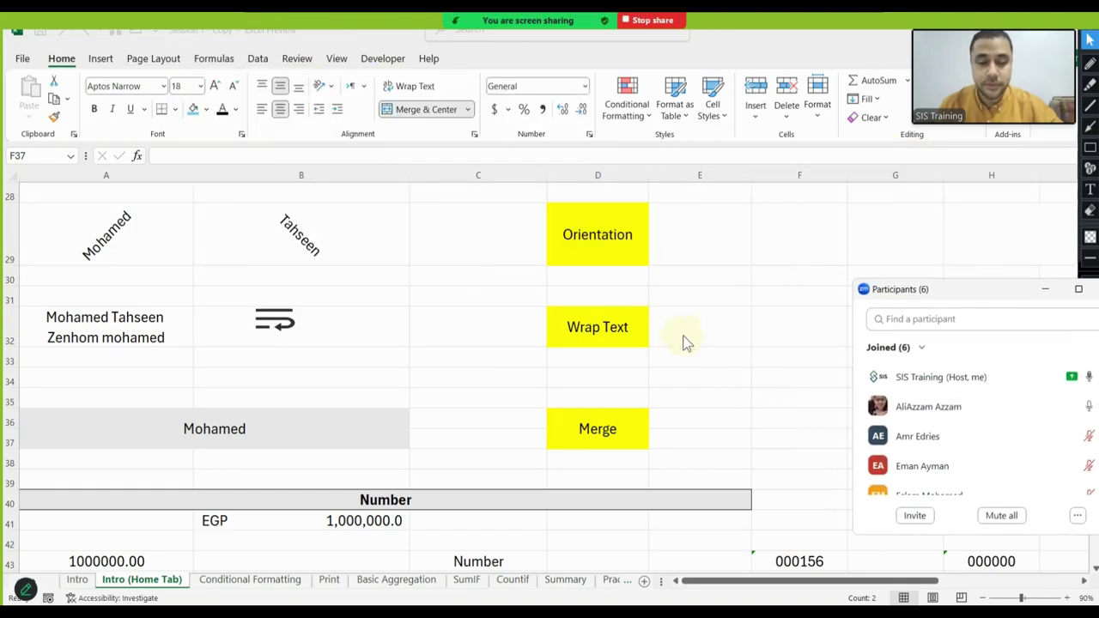
pyautogui.moveTo(687, 357)
pyautogui.mouseDown()
pyautogui.moveTo(944, 358)
pyautogui.moveTo(962, 326)
pyautogui.mouseUp()
pyautogui.click(499, 357)
pyautogui.moveTo(443, 238); pyautogui.dragTo(784, 433)
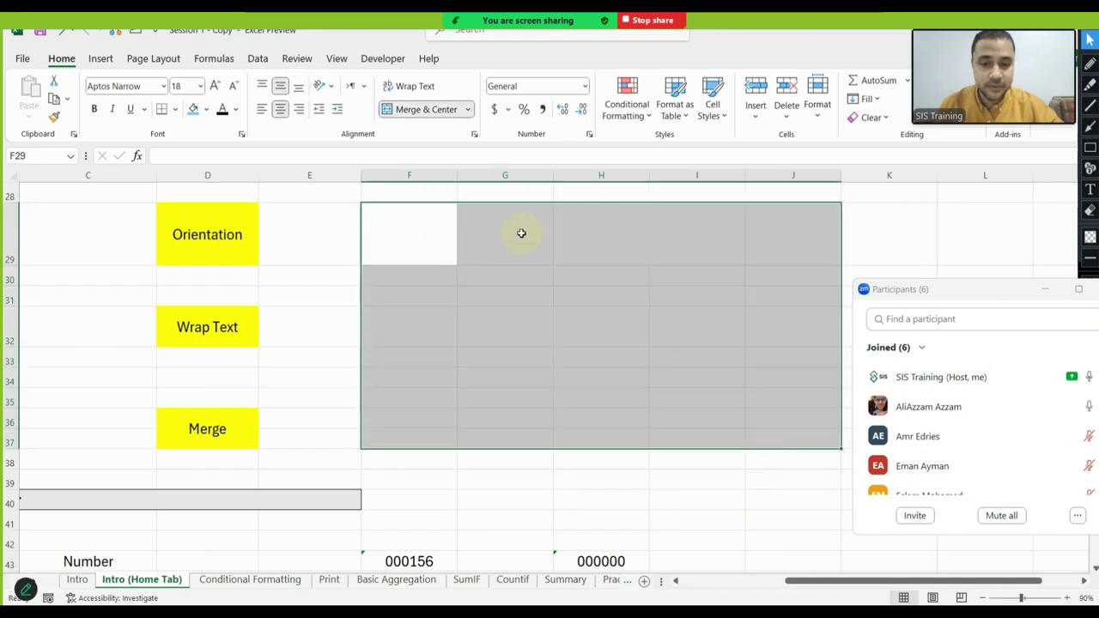
pyautogui.click(412, 114)
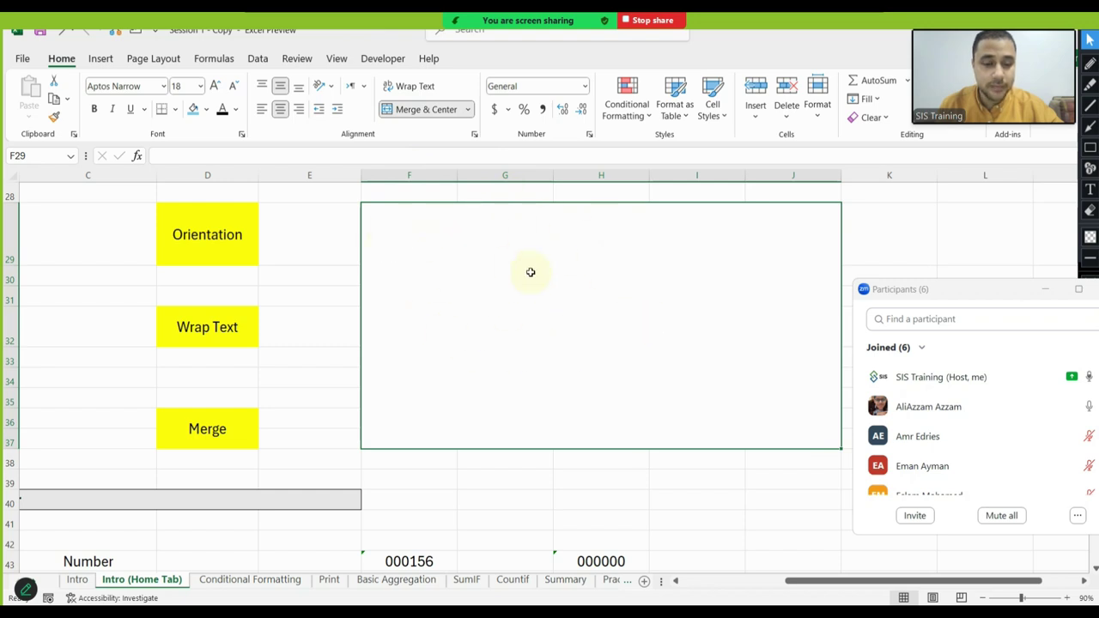
pyautogui.doubleClick(622, 284)
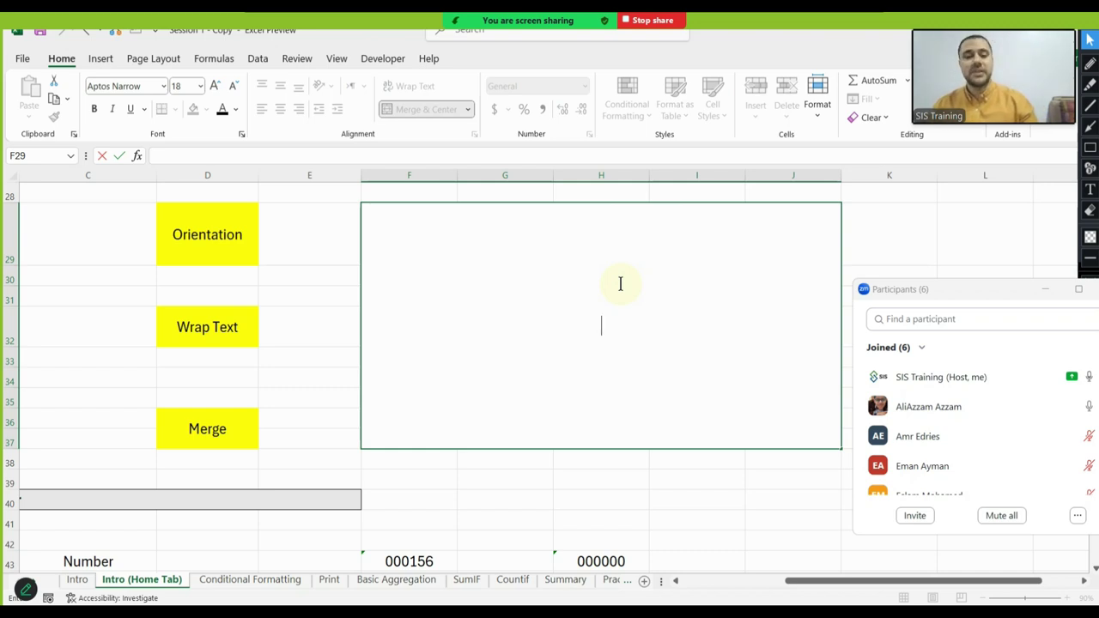
pyautogui.write('Offers')
pyautogui.hotkey('ctrl', 'Return')
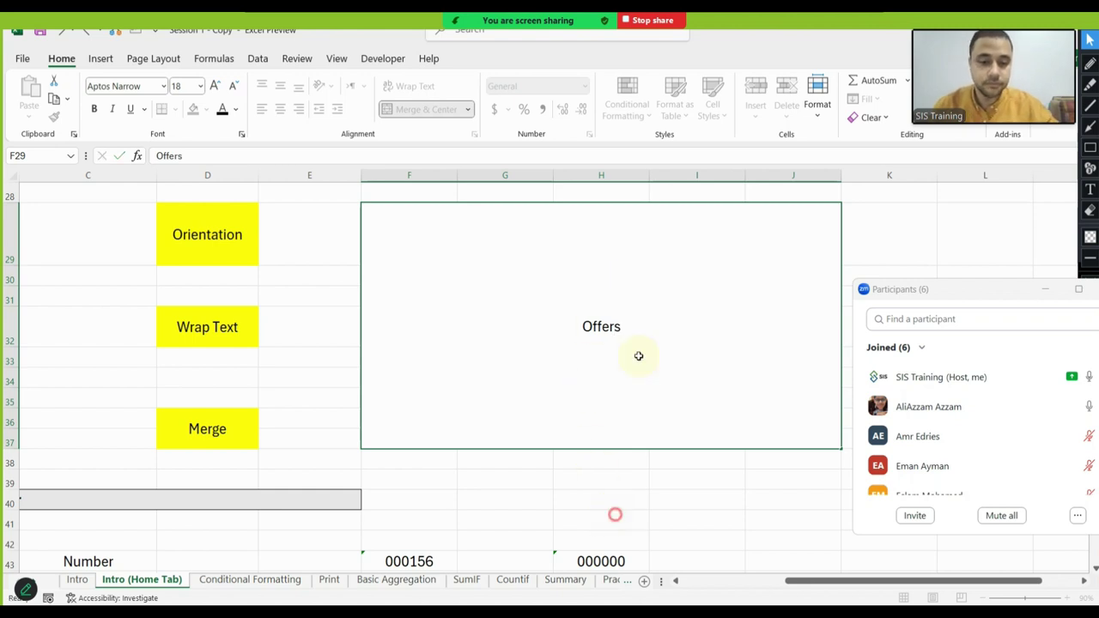
pyautogui.click(219, 87)
pyautogui.click(219, 87)
pyautogui.click(219, 87)
pyautogui.click(219, 88)
pyautogui.click(219, 87)
pyautogui.click(219, 88)
pyautogui.click(219, 87)
pyautogui.click(219, 87)
pyautogui.click(175, 86)
pyautogui.write('120')
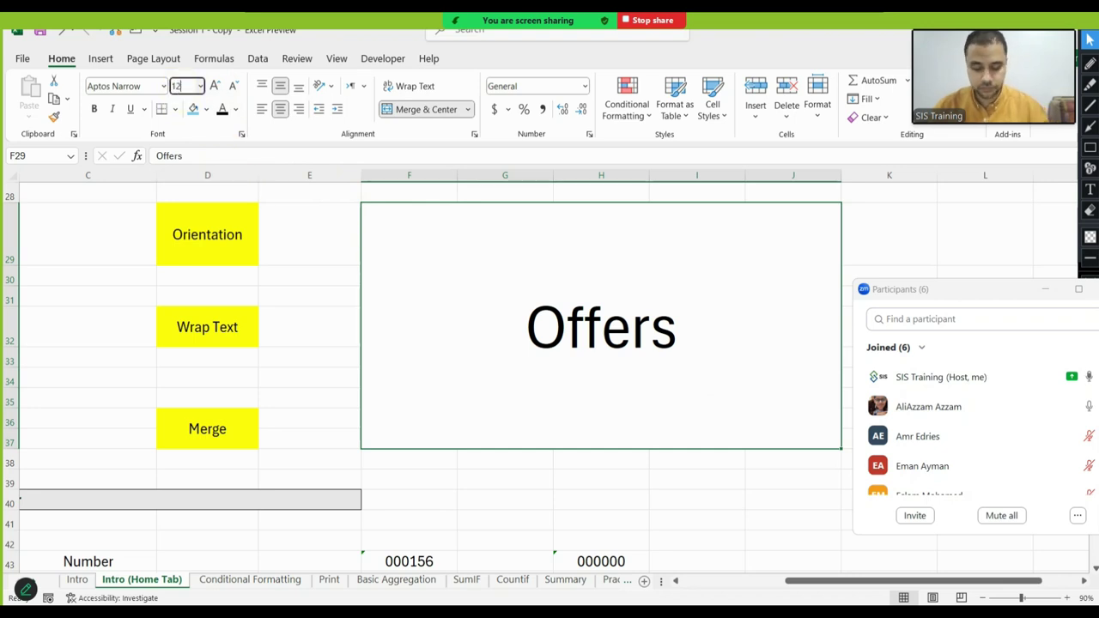
pyautogui.press('Return')
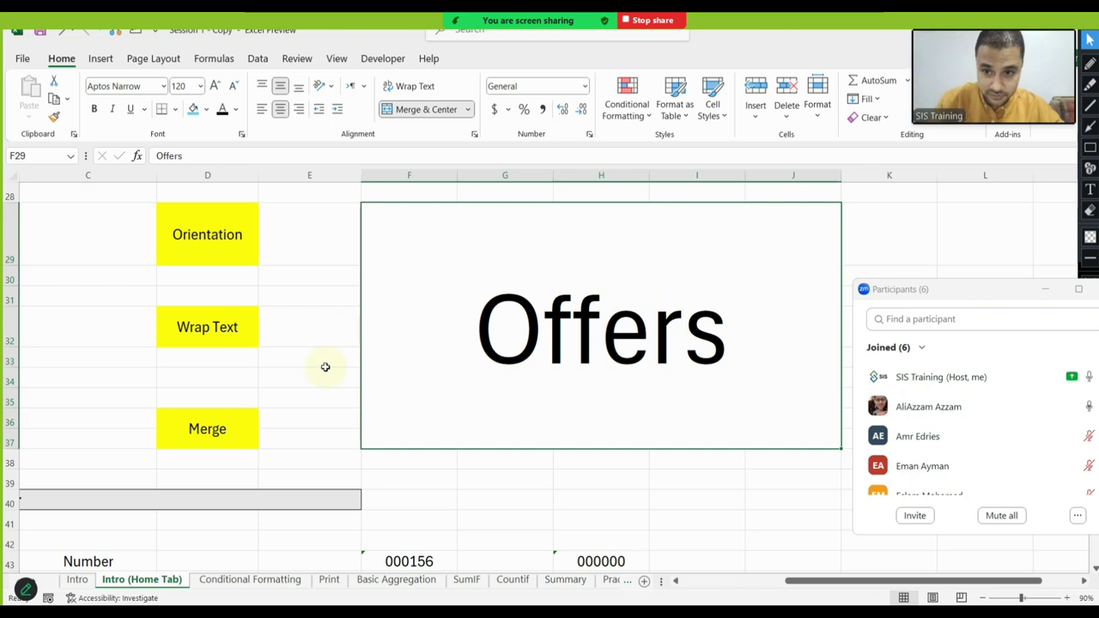
pyautogui.moveTo(322, 371); pyautogui.dragTo(4, 368)
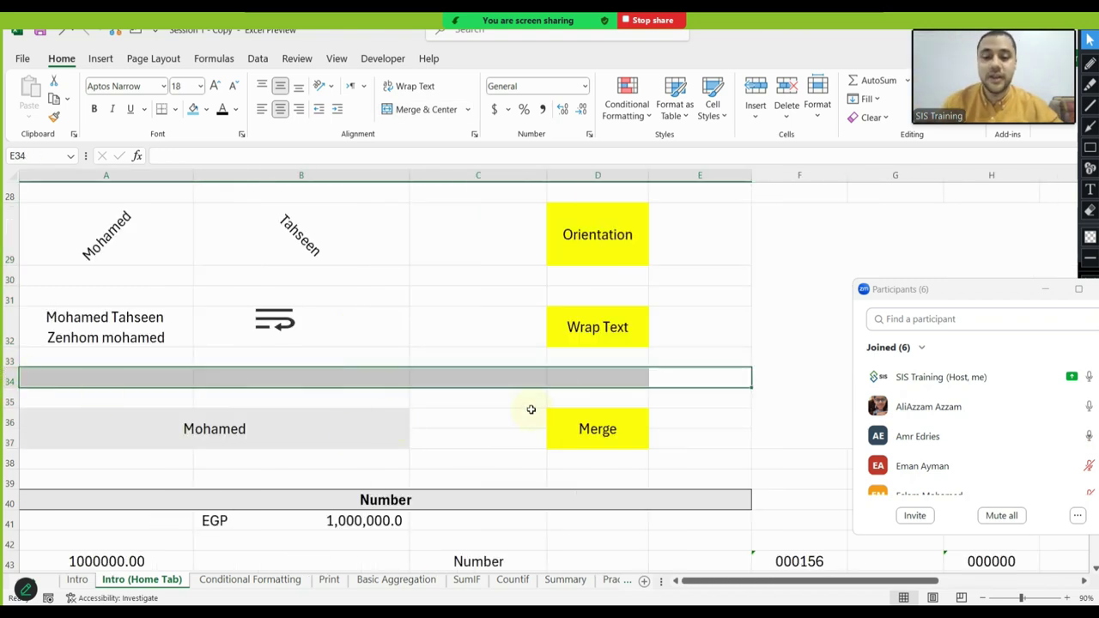
pyautogui.moveTo(530, 409); pyautogui.dragTo(593, 429)
# Fill the merged Offers cell light orange, replacing a brief light blue fill
pyautogui.moveTo(1057, 378)
pyautogui.mouseDown()
pyautogui.moveTo(1012, 268)
pyautogui.moveTo(559, 271)
pyautogui.mouseUp()
pyautogui.write('Offers')
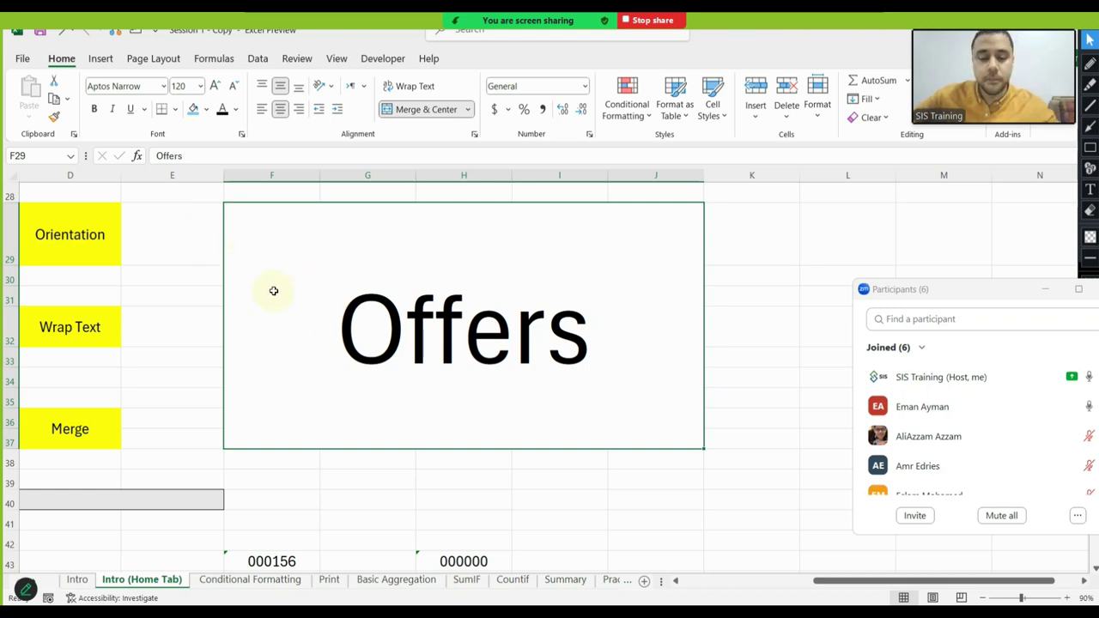
pyautogui.click(429, 277)
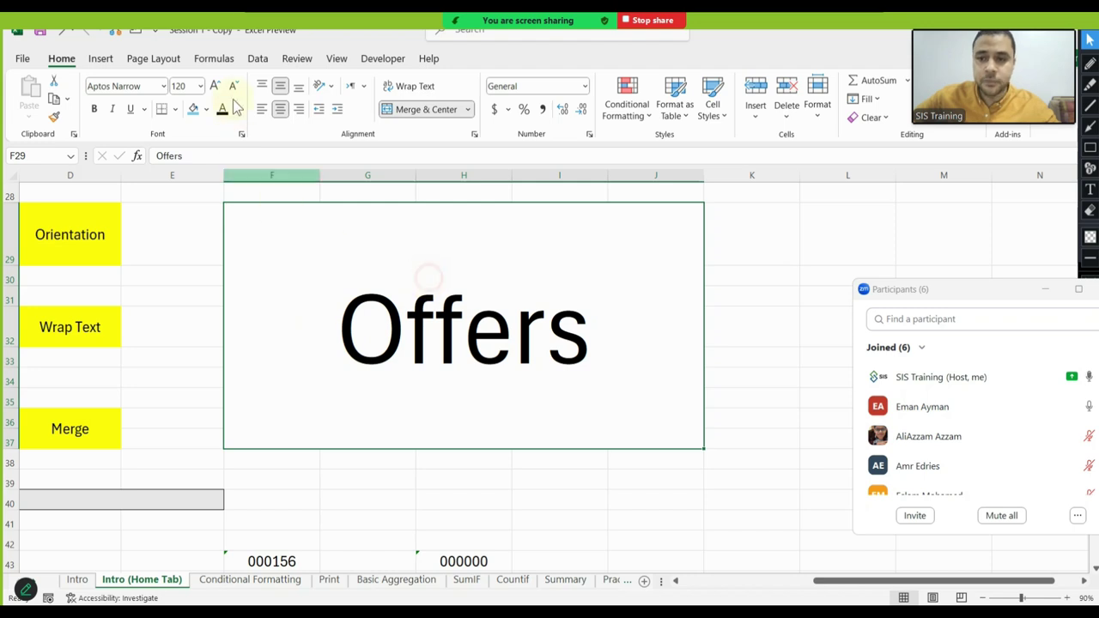
pyautogui.click(194, 109)
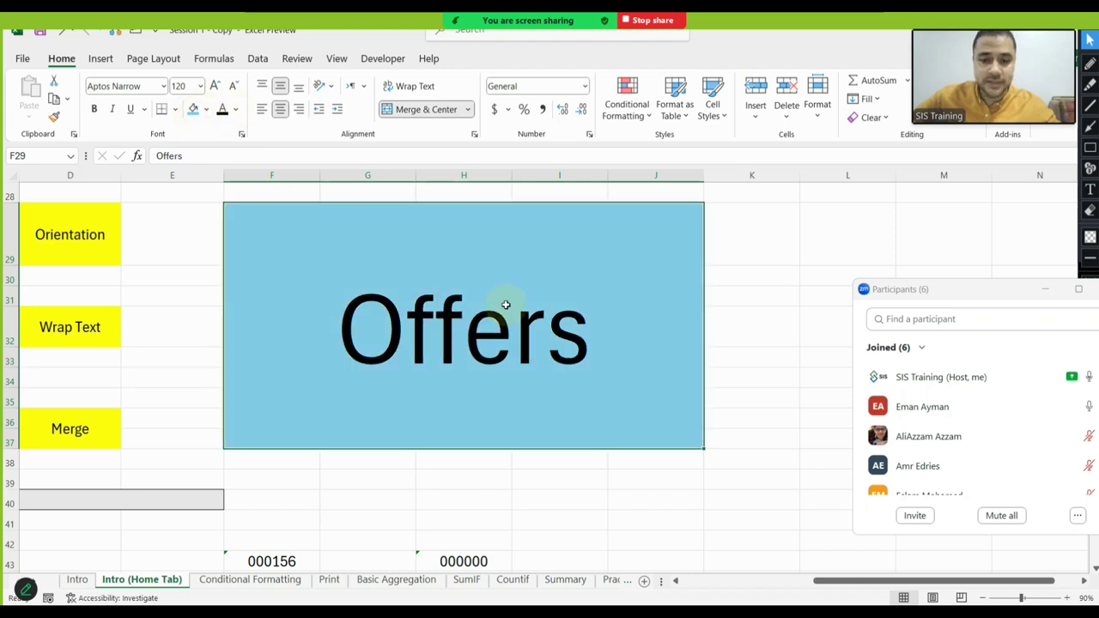
pyautogui.click(206, 109)
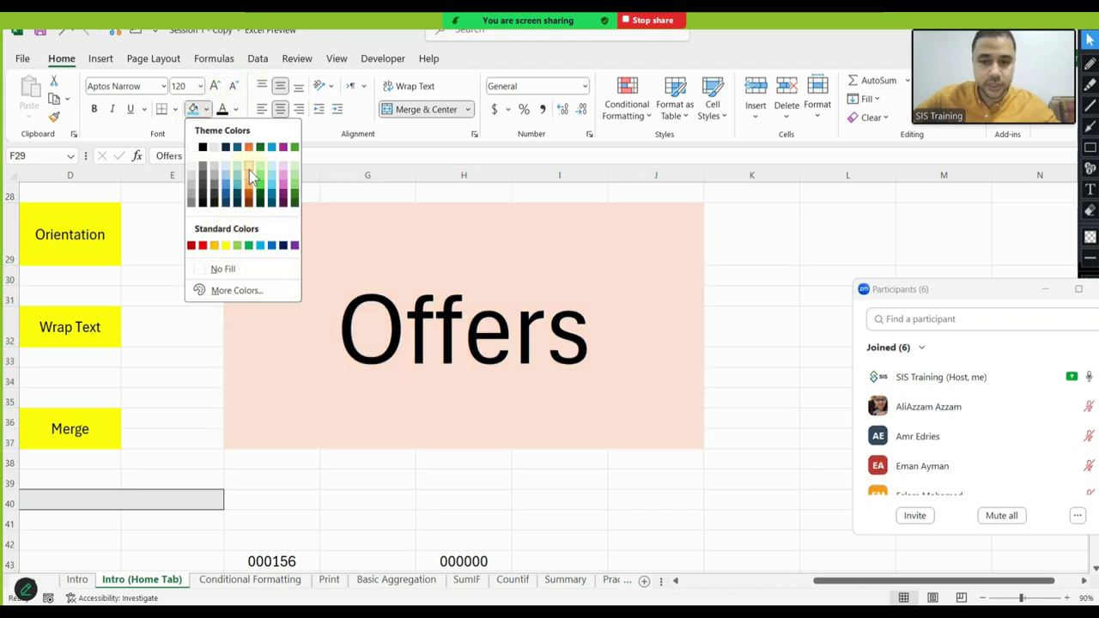
pyautogui.click(250, 177)
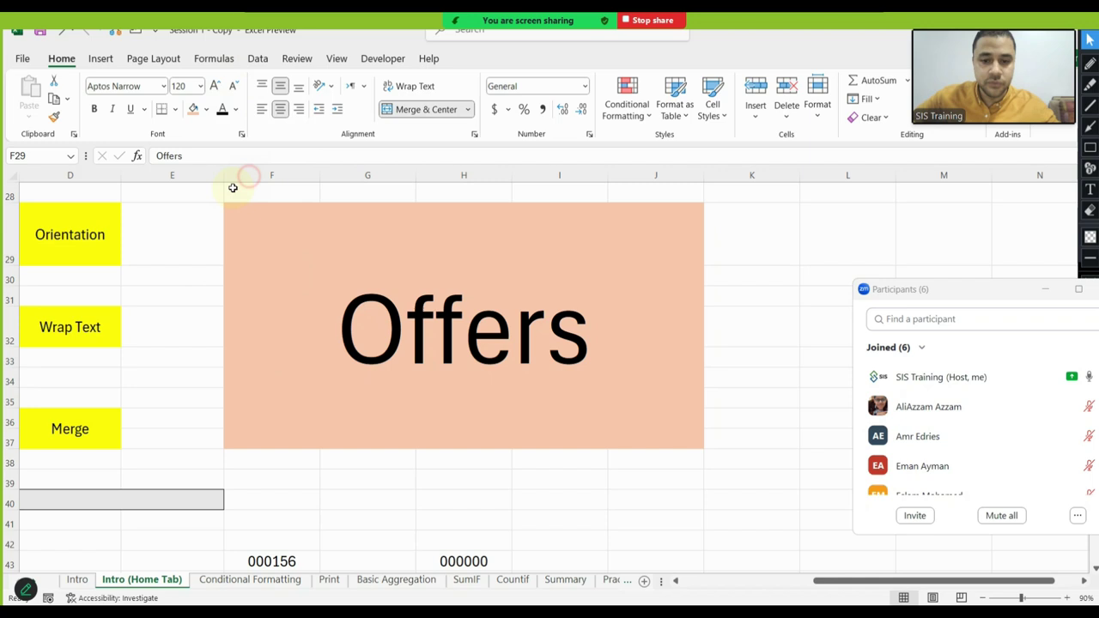
# Put an outside border around the merged Offers cell
pyautogui.click(174, 109)
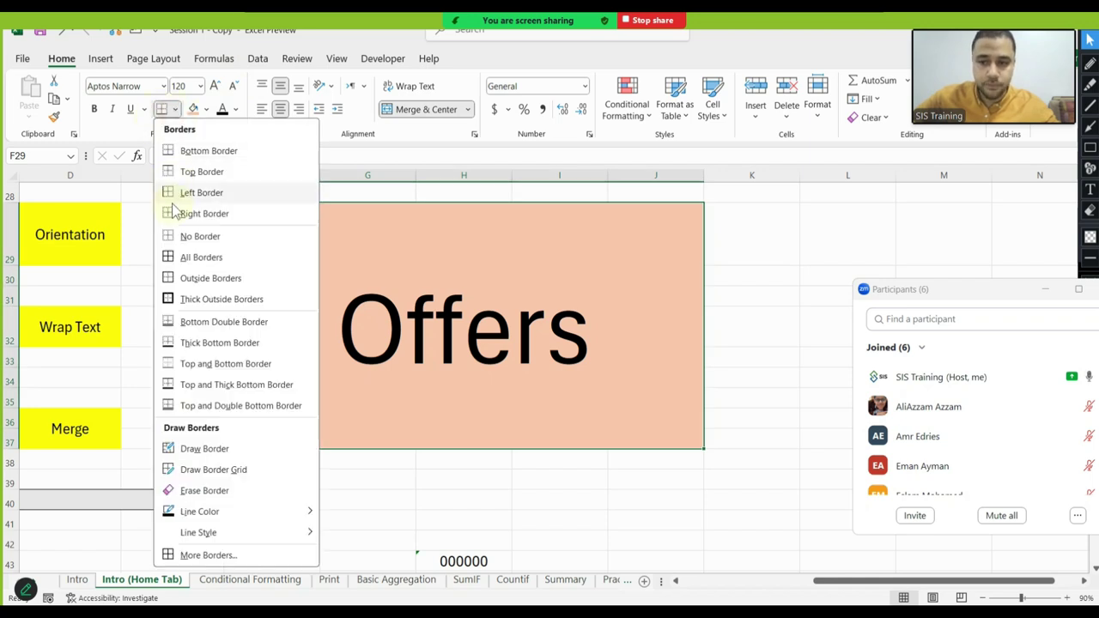
pyautogui.click(198, 279)
pyautogui.click(763, 421)
pyautogui.moveTo(971, 488); pyautogui.dragTo(1055, 498)
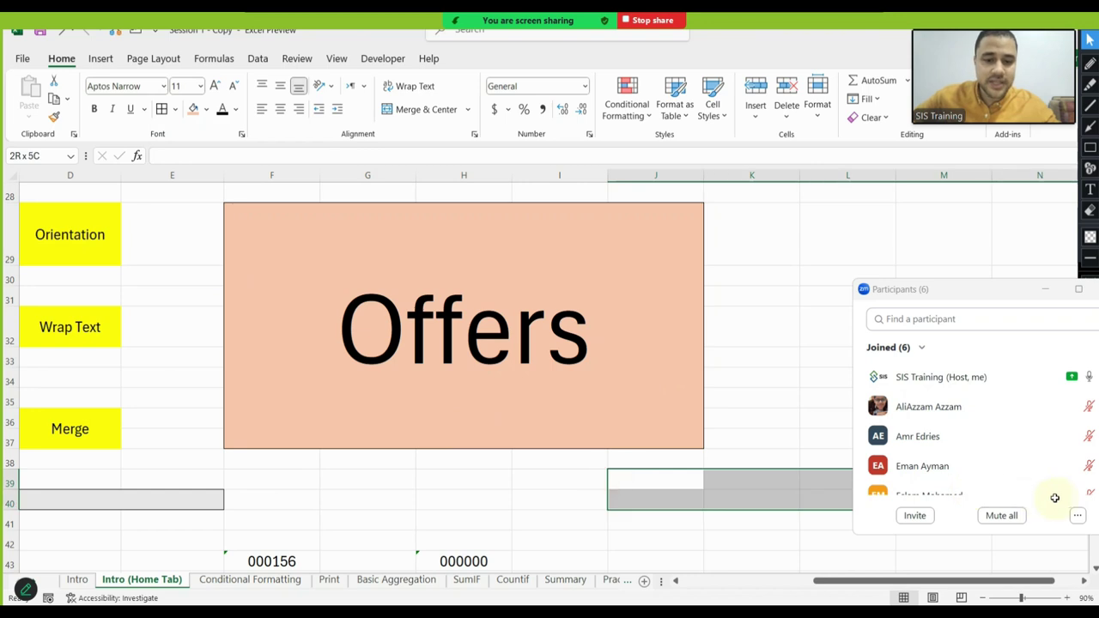
# Apply All Borders to L30:P38 to create an empty bordered grid
pyautogui.moveTo(776, 325); pyautogui.dragTo(931, 269)
pyautogui.click(449, 302)
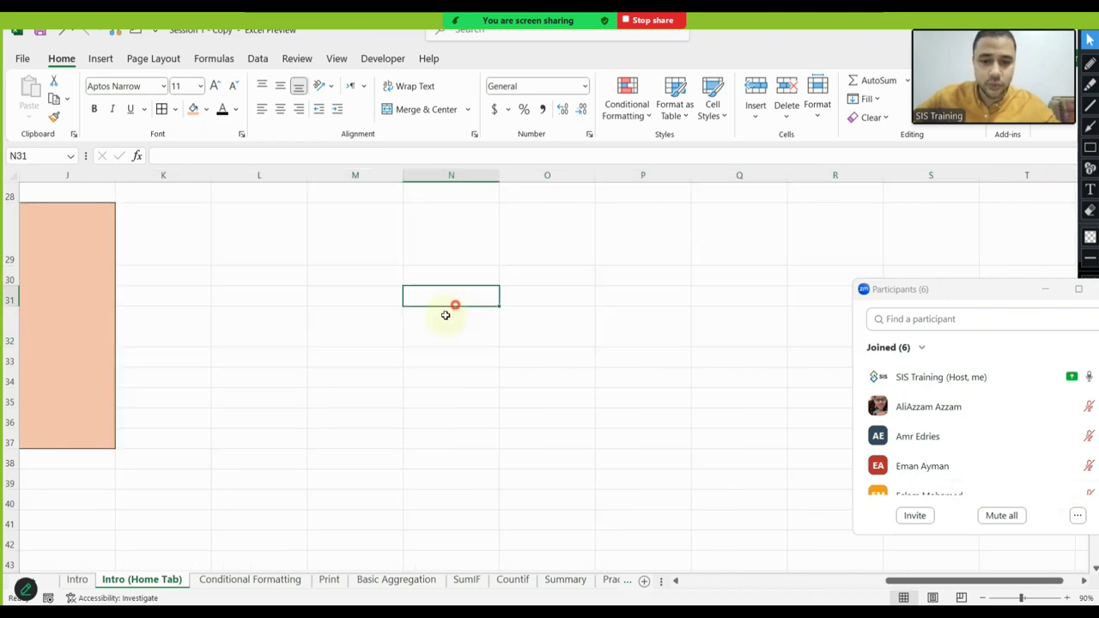
pyautogui.moveTo(292, 277); pyautogui.dragTo(627, 460)
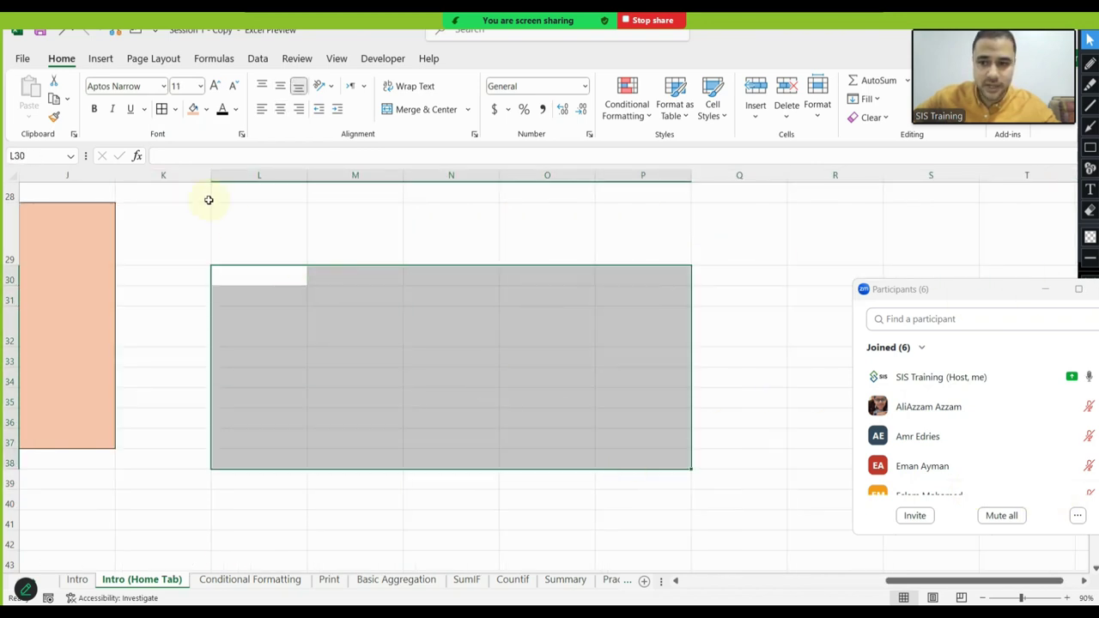
pyautogui.click(175, 109)
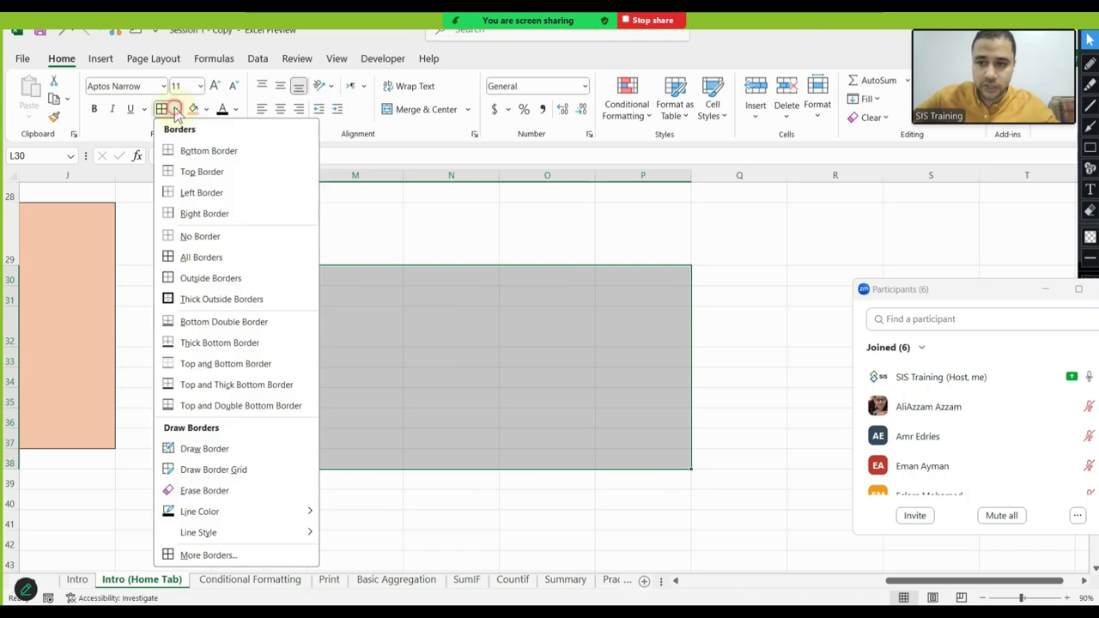
pyautogui.click(201, 257)
pyautogui.click(660, 417)
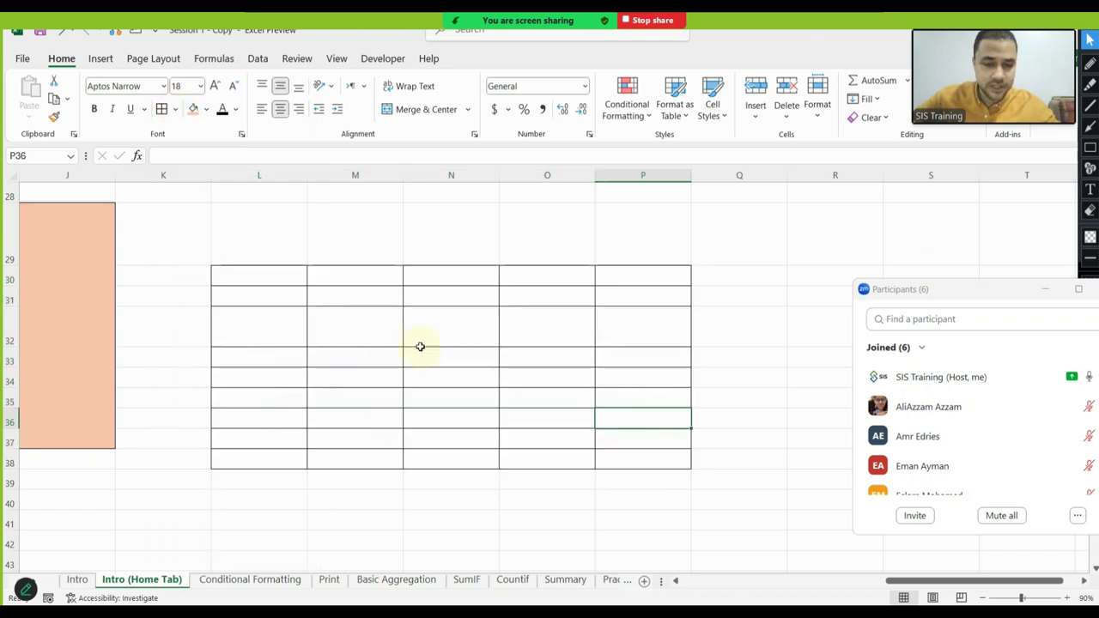
pyautogui.moveTo(245, 273); pyautogui.dragTo(610, 273)
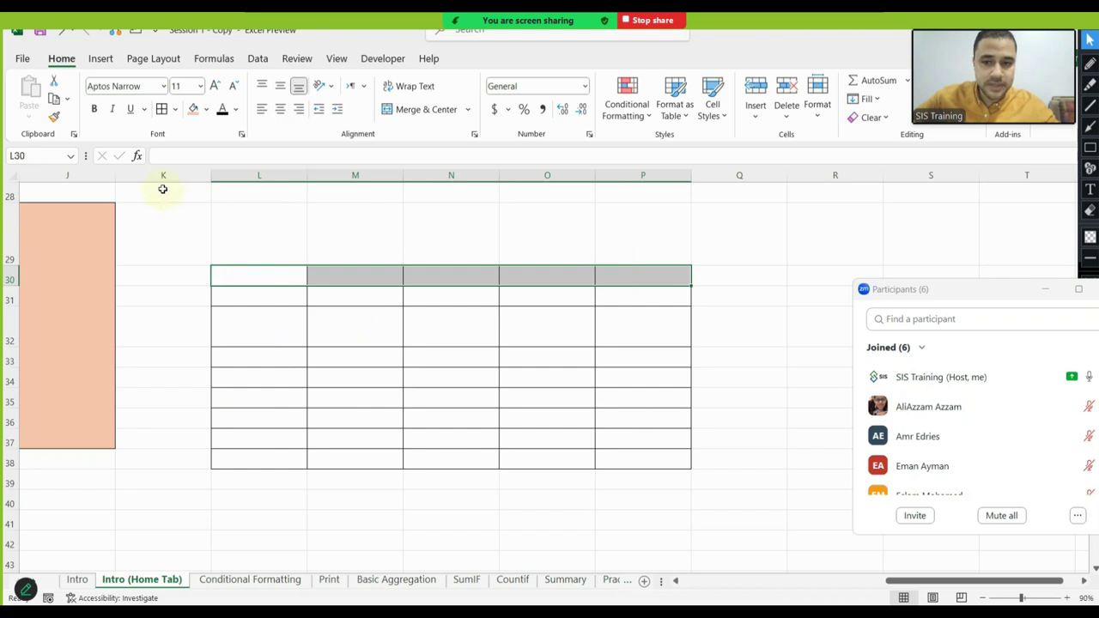
# Fill the header row L30:P30 yellow, replacing a brief orange fill
pyautogui.click(206, 110)
pyautogui.click(214, 246)
pyautogui.click(206, 110)
pyautogui.click(225, 245)
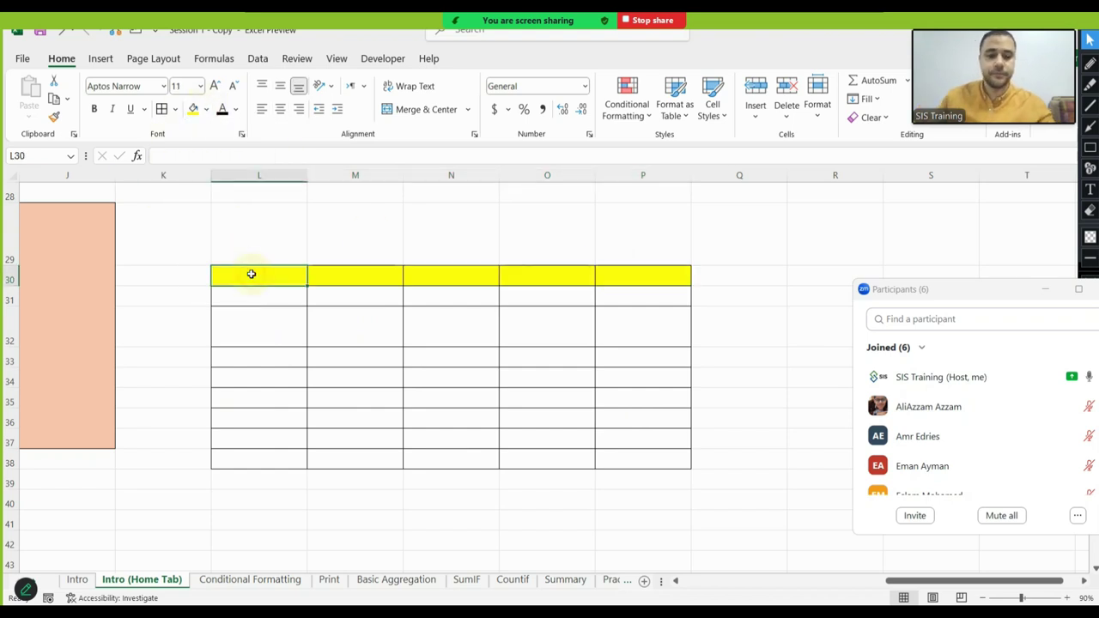
# Enter the Arabic headings 'الاسم', 'رقم التليفون' and 'البطاقة' in L30, M30 and N30
pyautogui.write('الاسم')
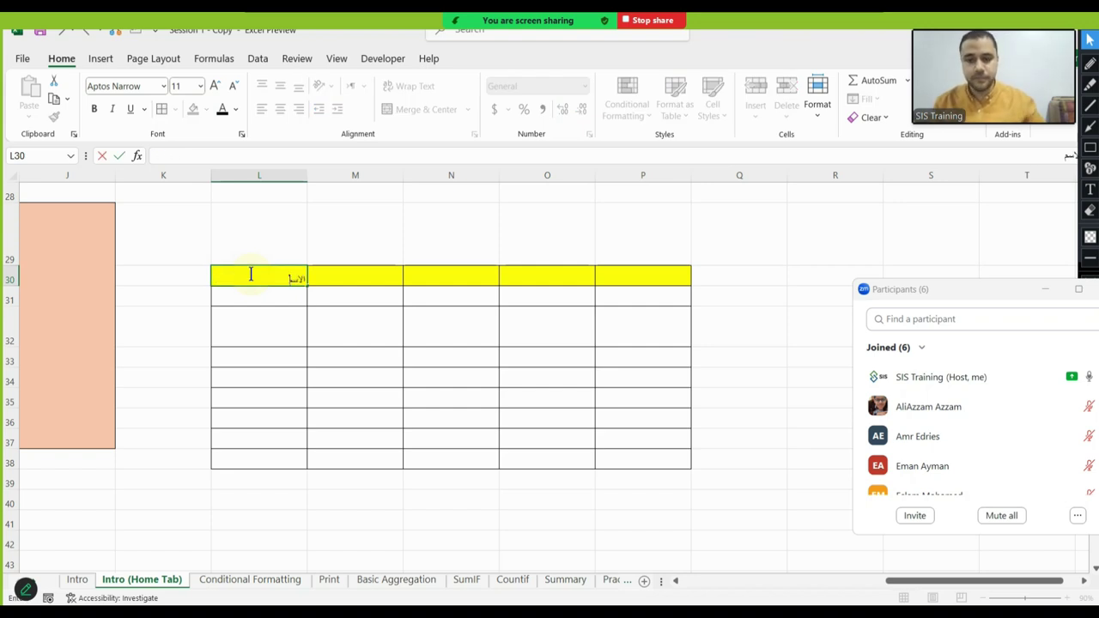
pyautogui.press('Tab')
pyautogui.write('رقم التليفون')
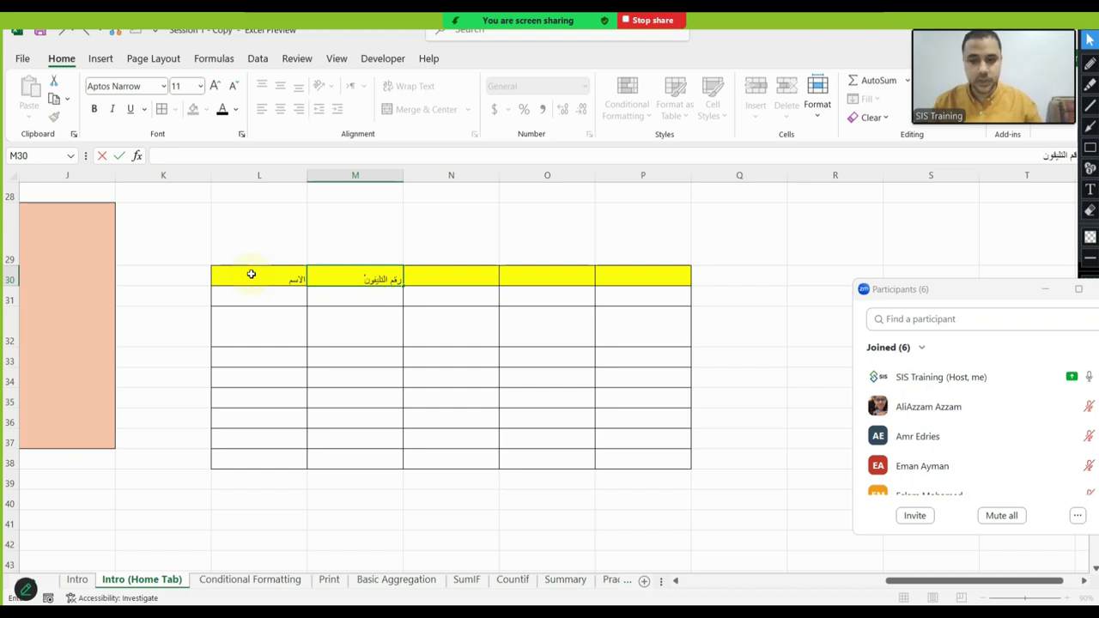
pyautogui.press('Tab')
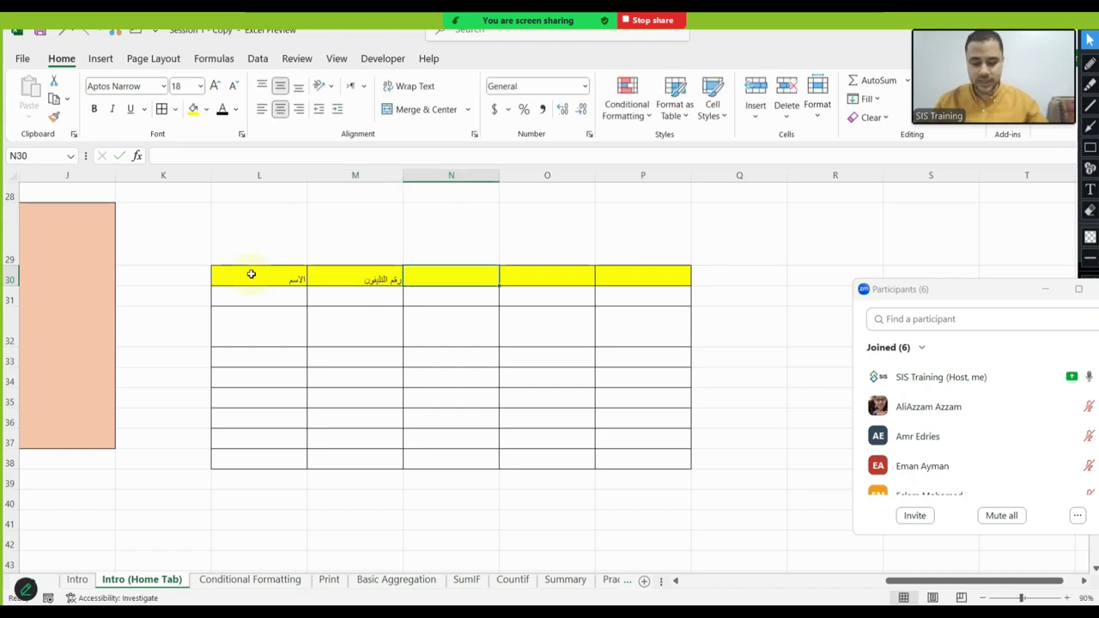
pyautogui.write('البطاقة')
pyautogui.press('Return')
pyautogui.click(299, 273)
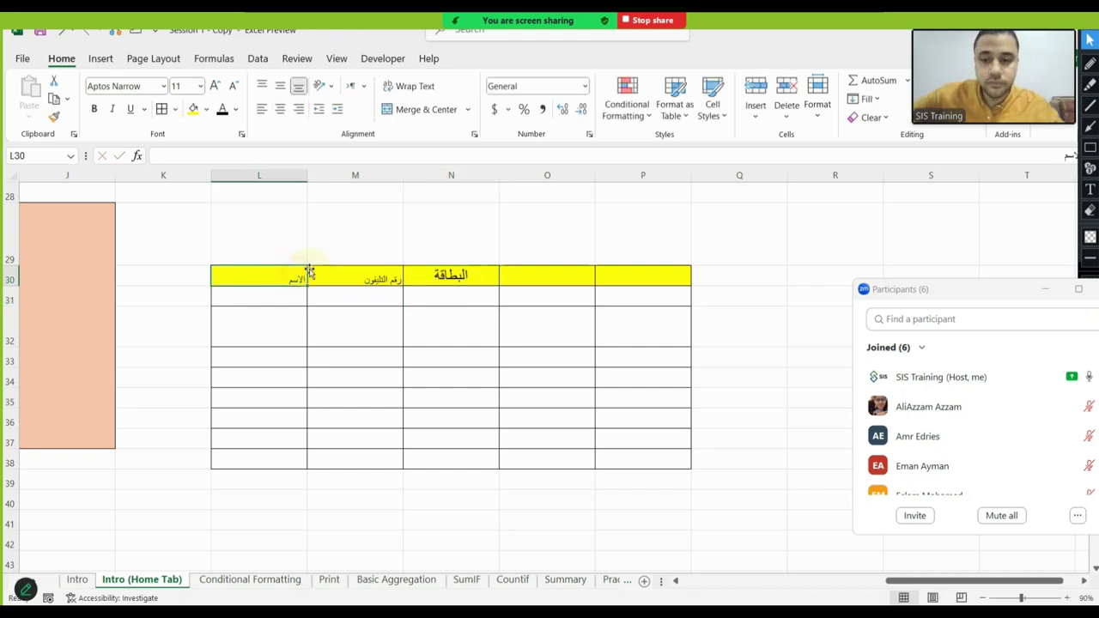
pyautogui.moveTo(292, 278)
pyautogui.mouseDown()
pyautogui.moveTo(650, 473)
pyautogui.moveTo(650, 462)
pyautogui.mouseUp()
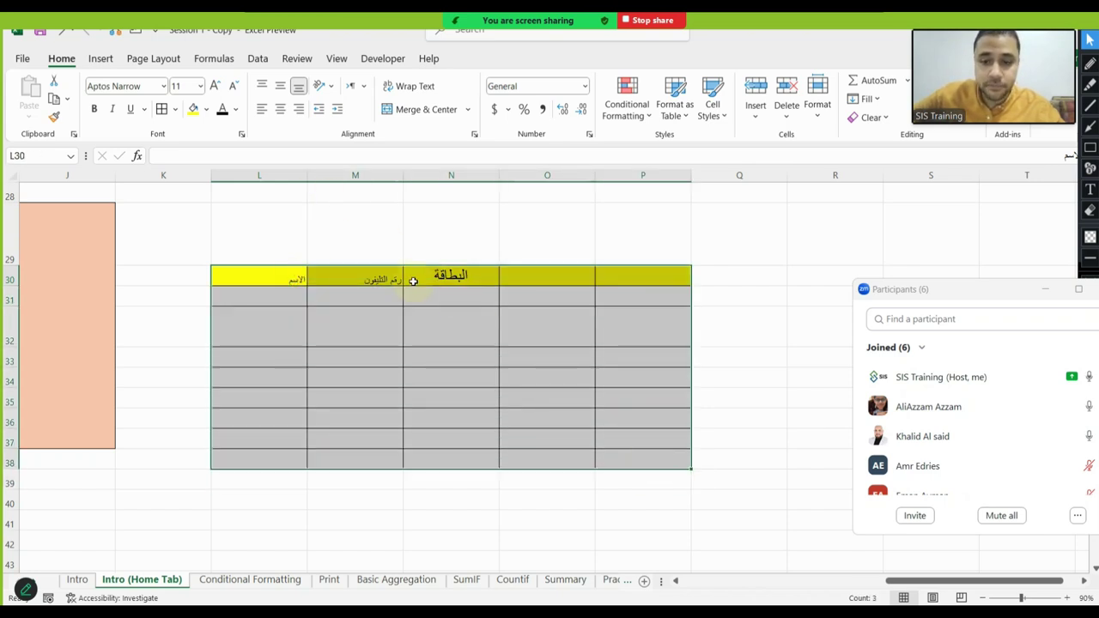
pyautogui.click(447, 277)
pyautogui.click(376, 277)
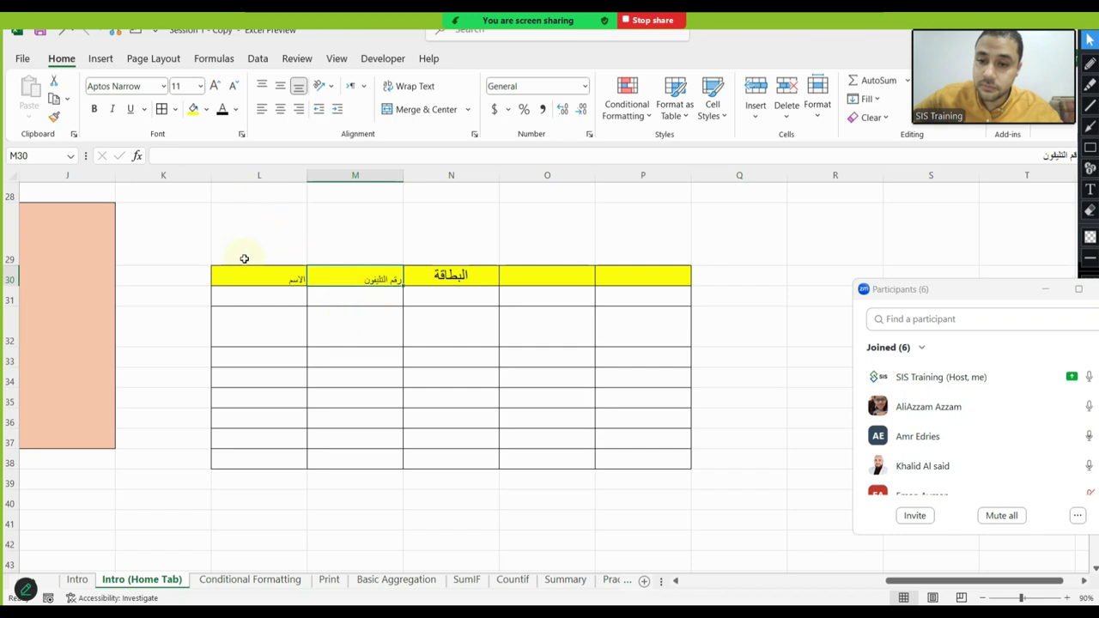
# Select K29:Q41 and use Clear All to remove its fill, headings and borders
pyautogui.moveTo(244, 259); pyautogui.dragTo(738, 519)
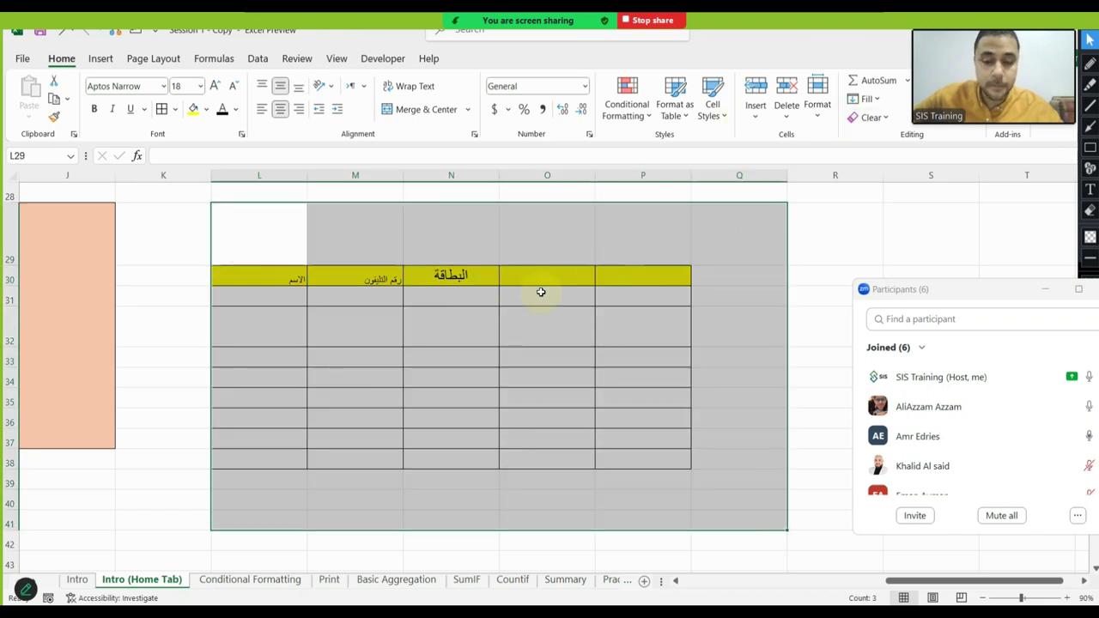
pyautogui.click(477, 314)
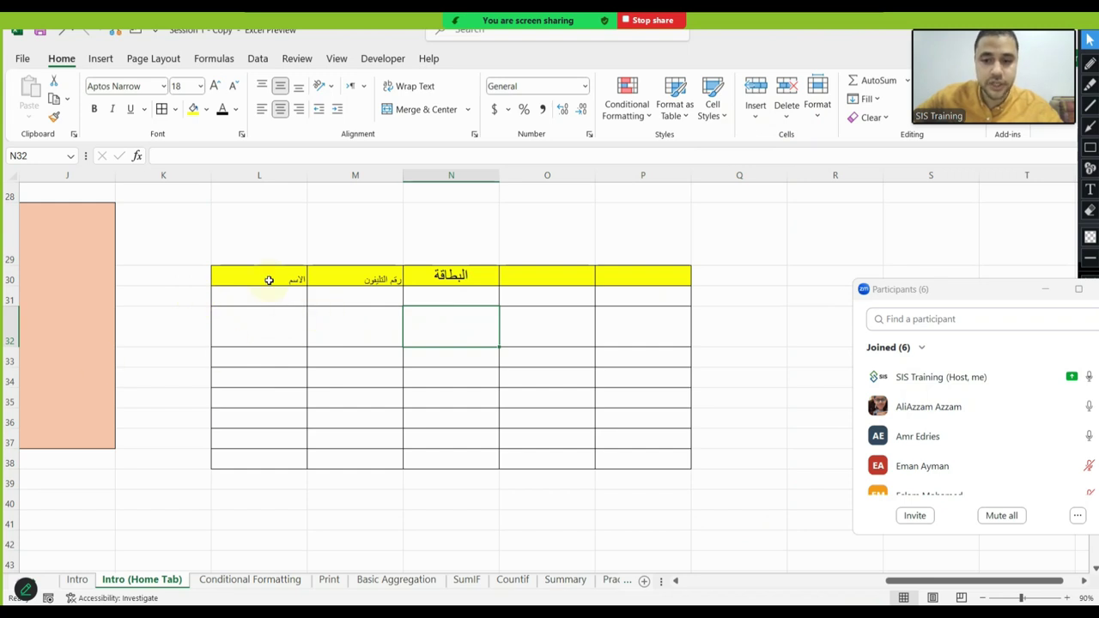
pyautogui.moveTo(269, 277); pyautogui.dragTo(710, 489)
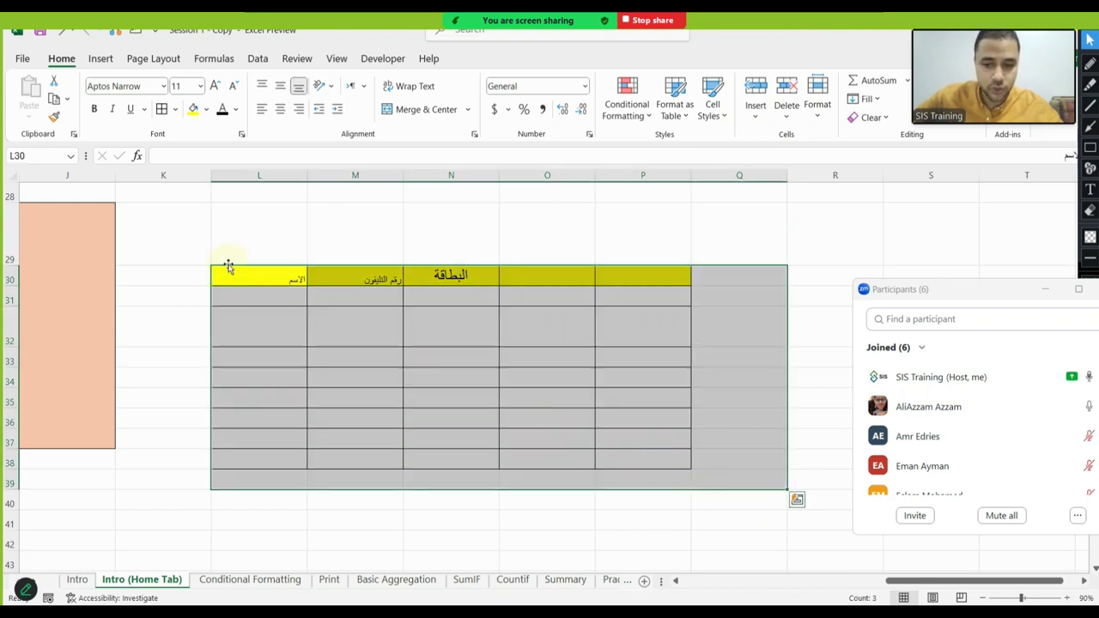
pyautogui.moveTo(206, 246); pyautogui.dragTo(724, 497)
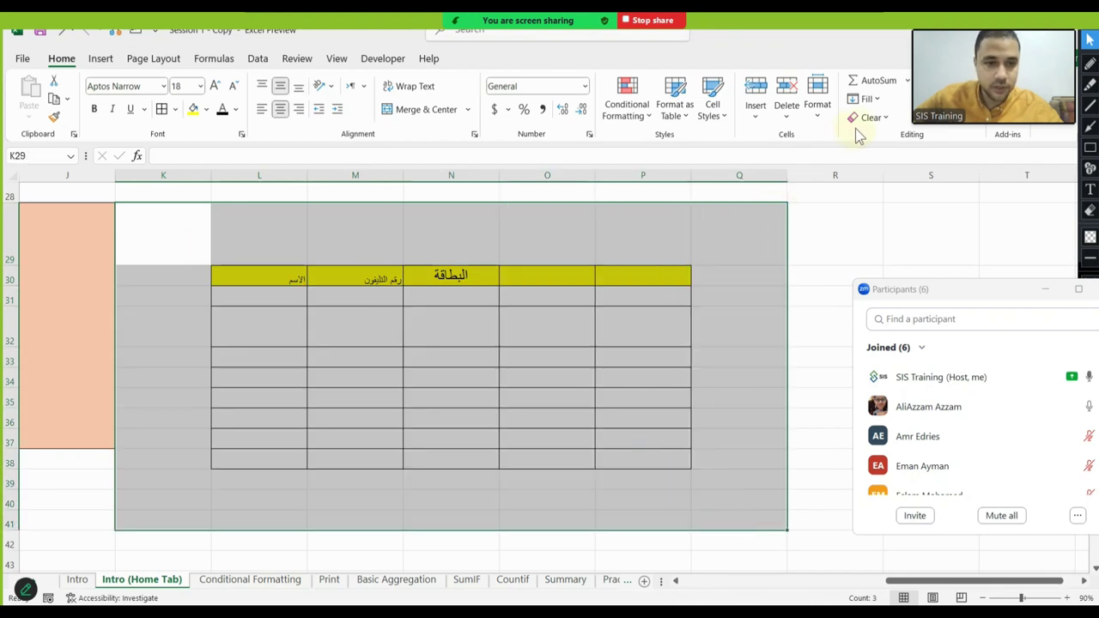
pyautogui.click(868, 118)
pyautogui.click(887, 138)
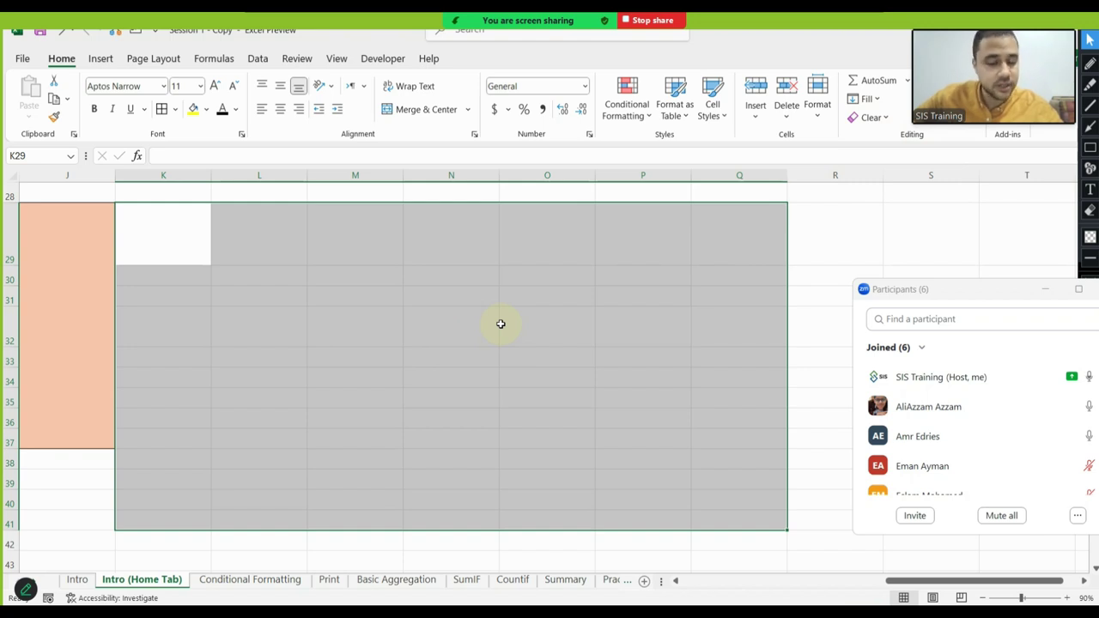
pyautogui.click(279, 281)
# Apply All Borders to L30:P39 to redraw the table grid
pyautogui.moveTo(238, 275); pyautogui.dragTo(622, 493)
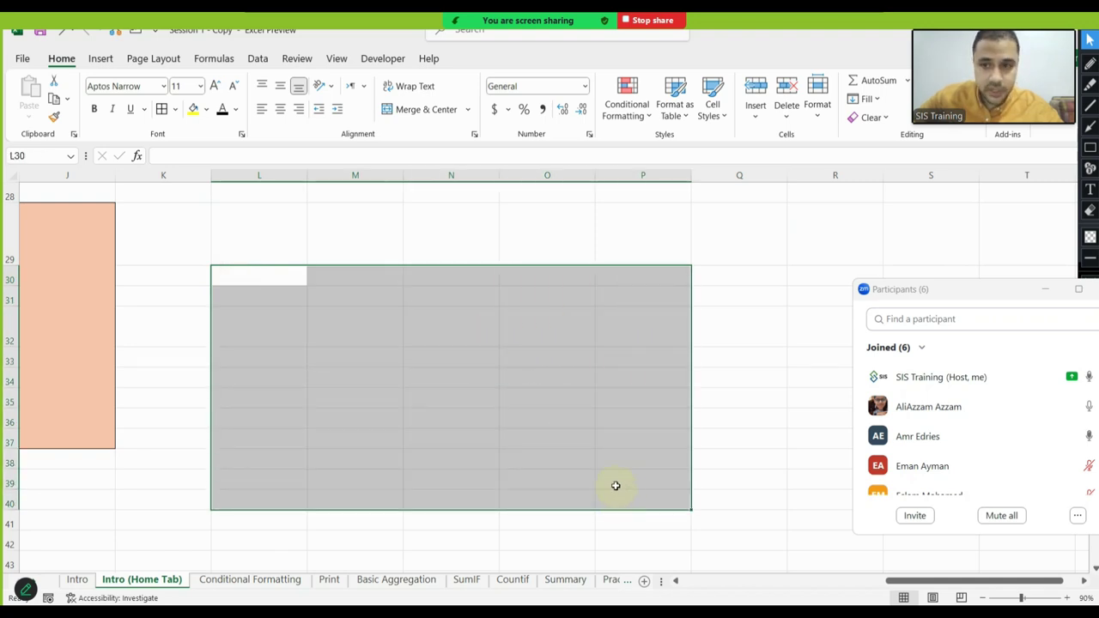
pyautogui.click(177, 110)
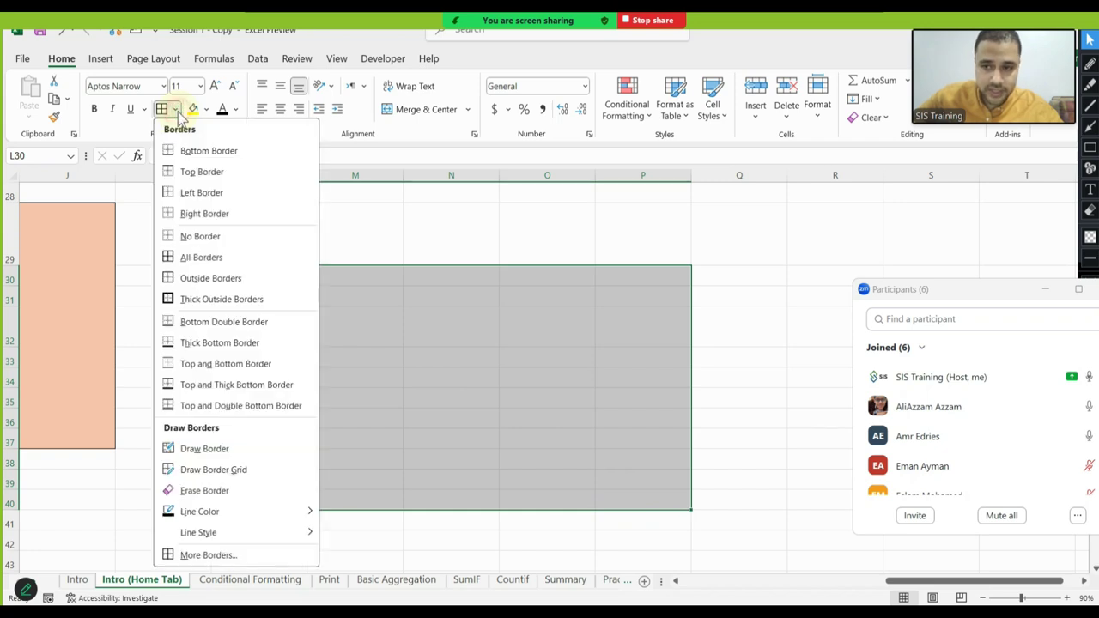
pyautogui.click(238, 262)
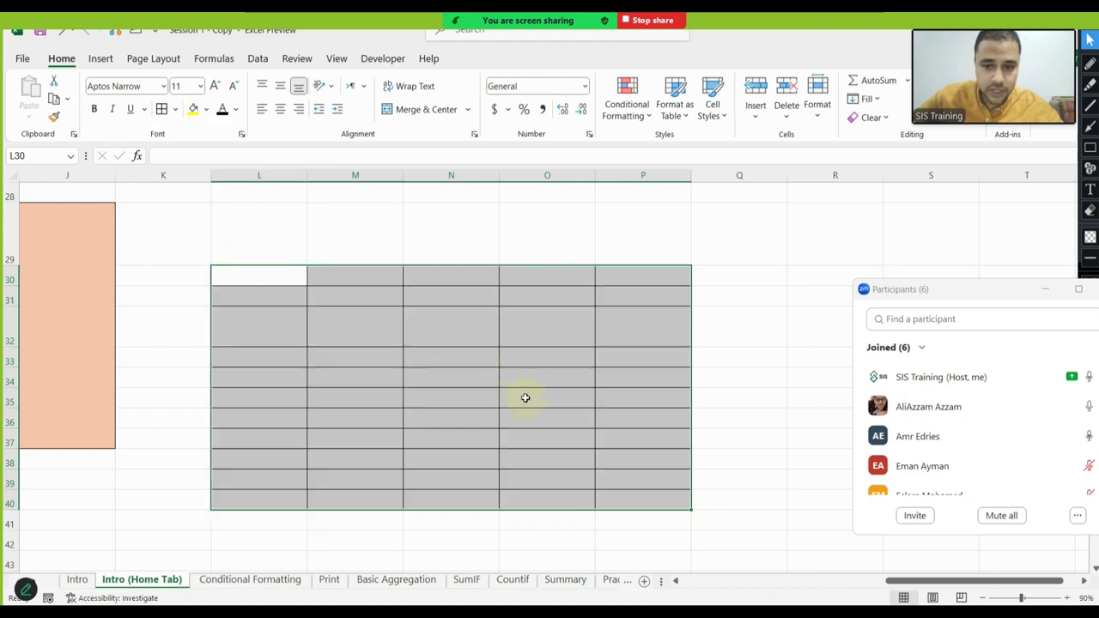
pyautogui.click(392, 416)
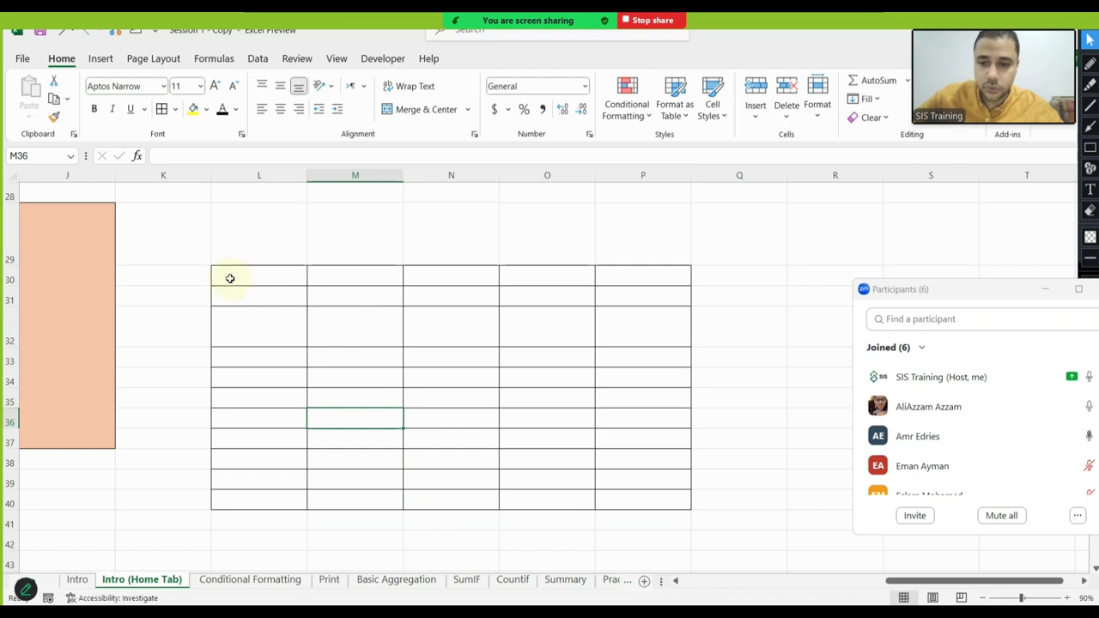
# Fill the header row L30:P30 yellow
pyautogui.moveTo(230, 278); pyautogui.dragTo(606, 271)
pyautogui.click(193, 109)
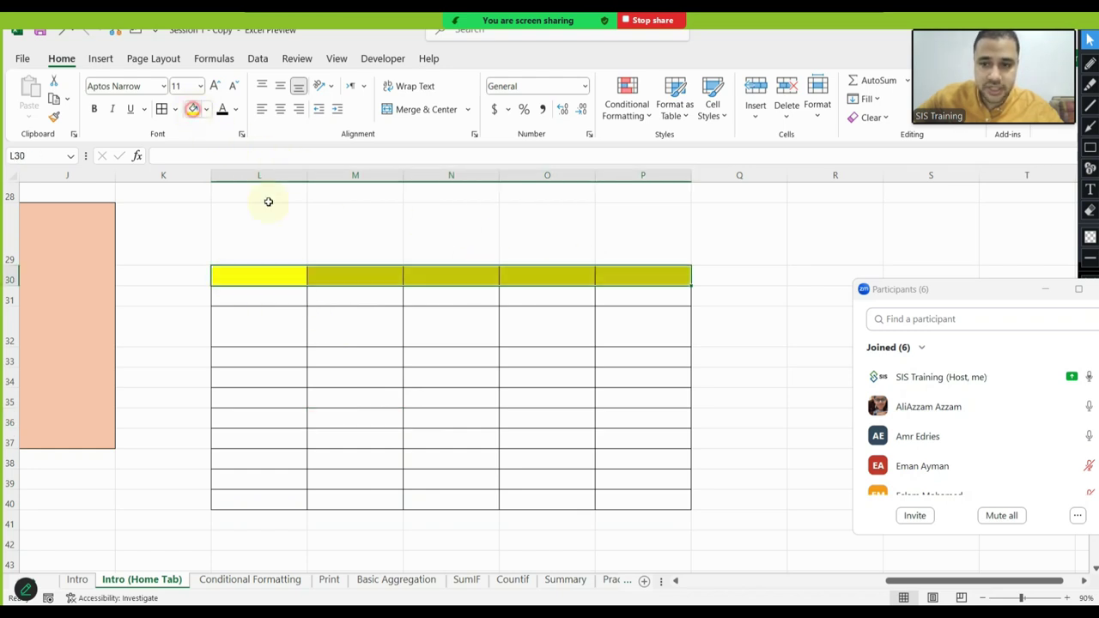
pyautogui.click(555, 341)
# Enter the Arabic headings 'الاسم', 'التليفون' and 'البطاقة' in L30 to N30
pyautogui.click(266, 275)
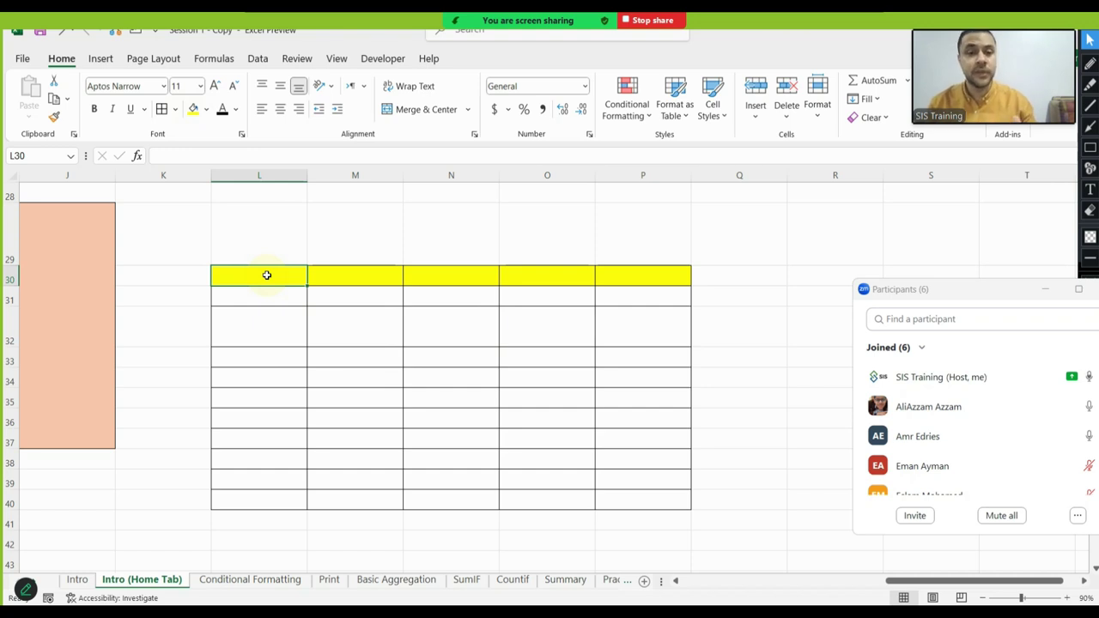
pyautogui.doubleClick(266, 275)
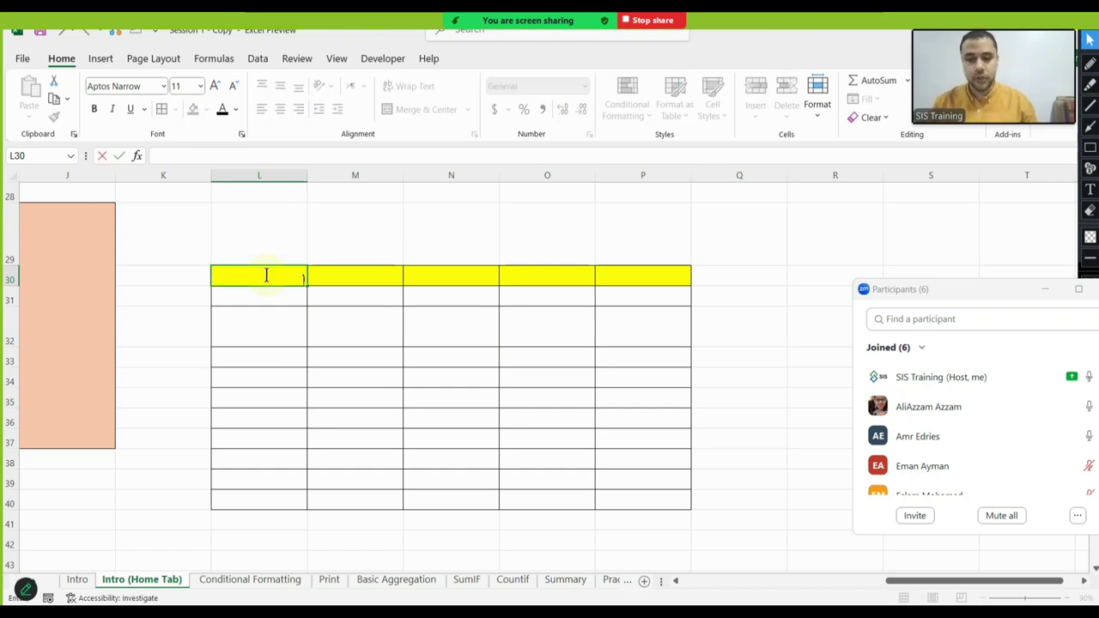
pyautogui.write('الاسم')
pyautogui.press('Tab')
pyautogui.write('التل')
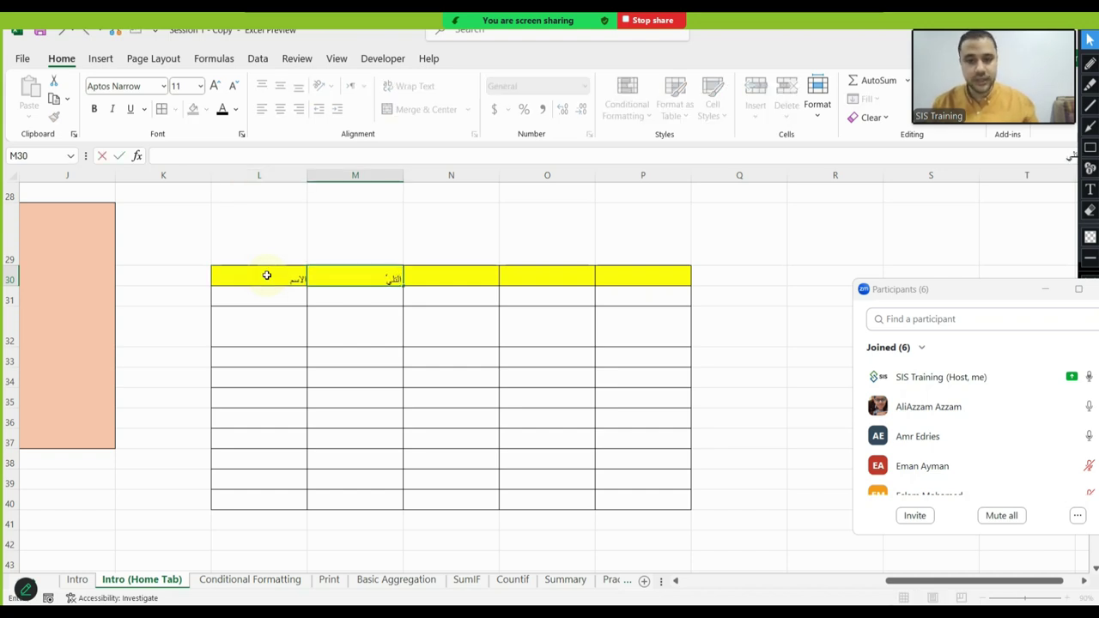
pyautogui.press('Tab')
pyautogui.write('البط')
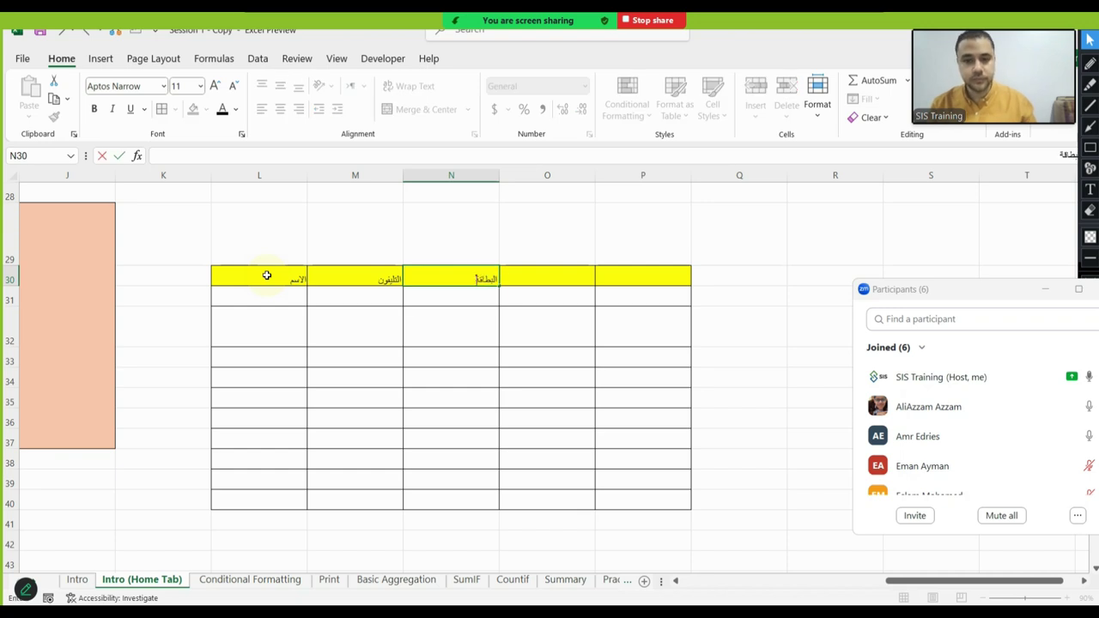
pyautogui.press('Tab')
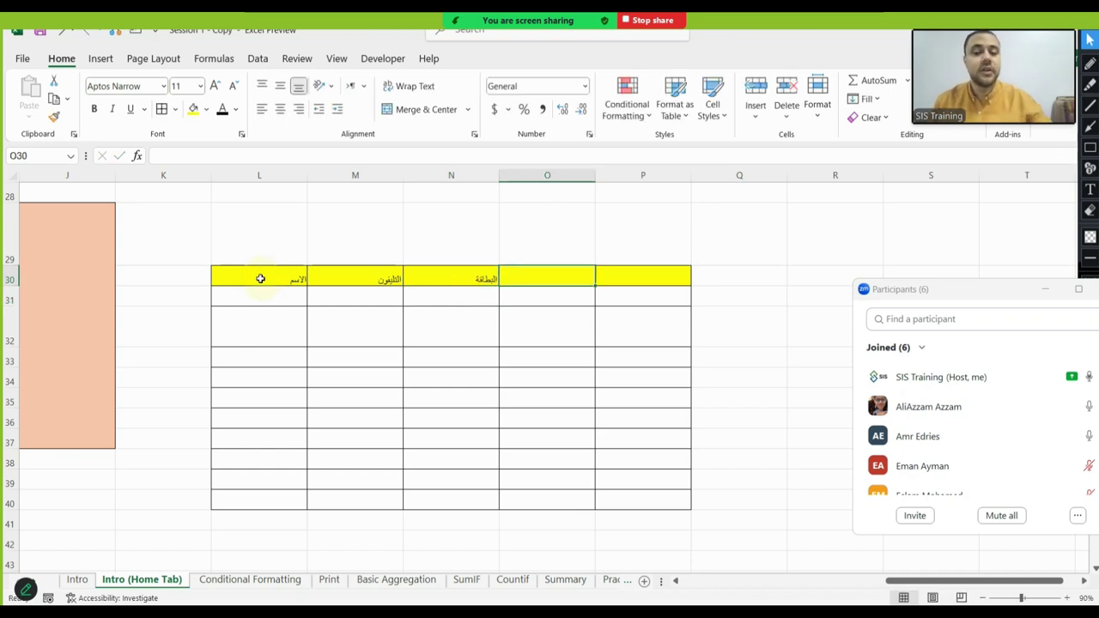
pyautogui.moveTo(241, 272); pyautogui.dragTo(628, 500)
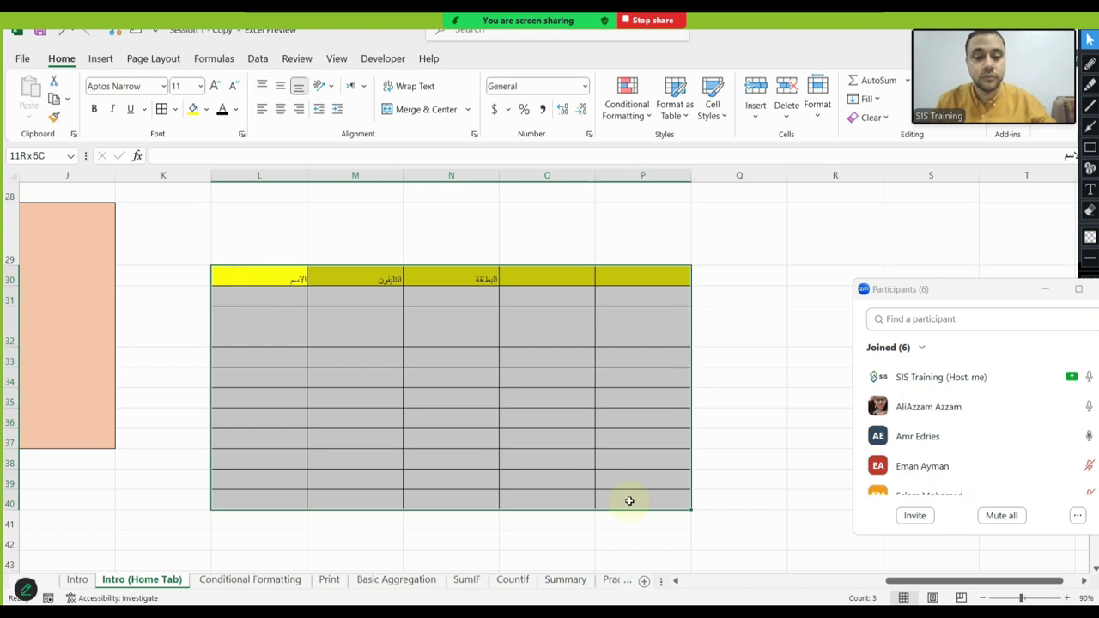
# Centre the text in L30:P40, then scroll left to the Number format examples
pyautogui.click(278, 114)
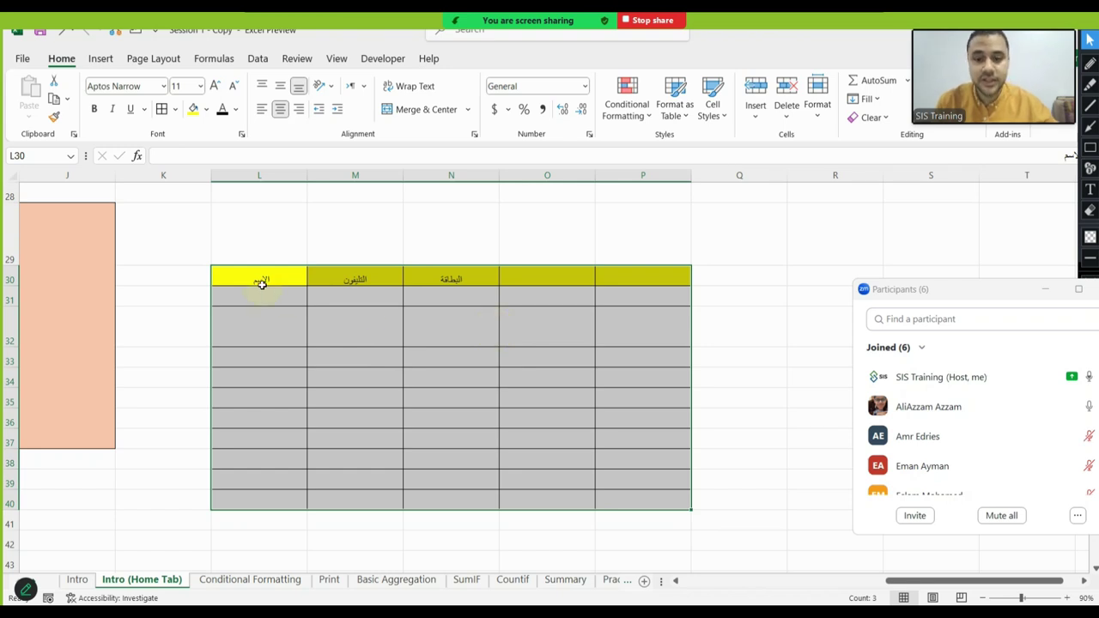
pyautogui.click(486, 331)
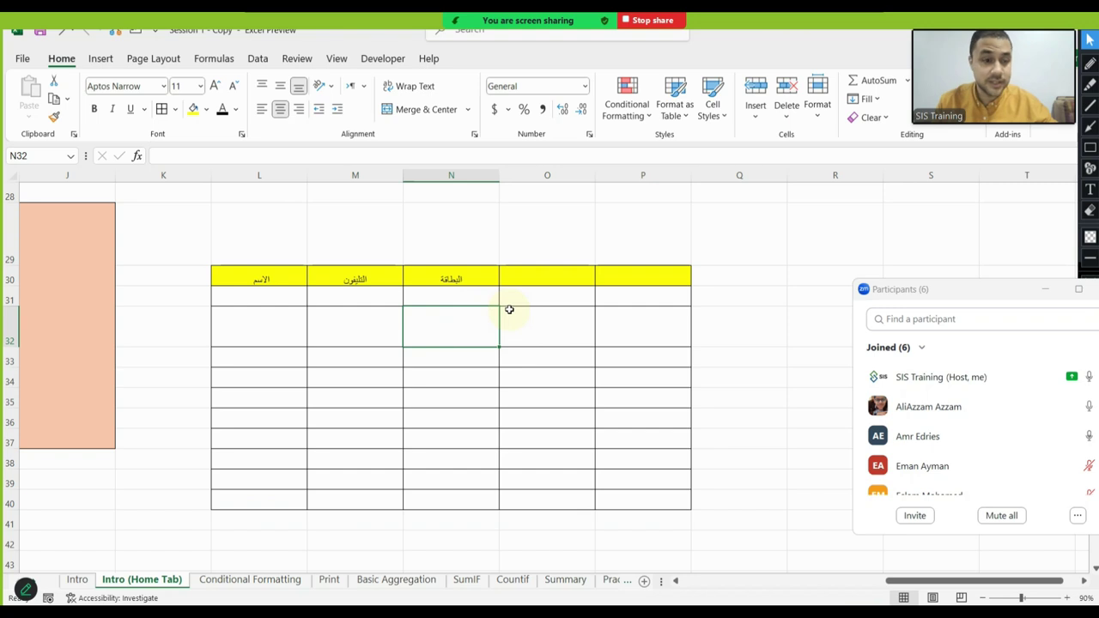
pyautogui.moveTo(498, 387); pyautogui.dragTo(289, 432)
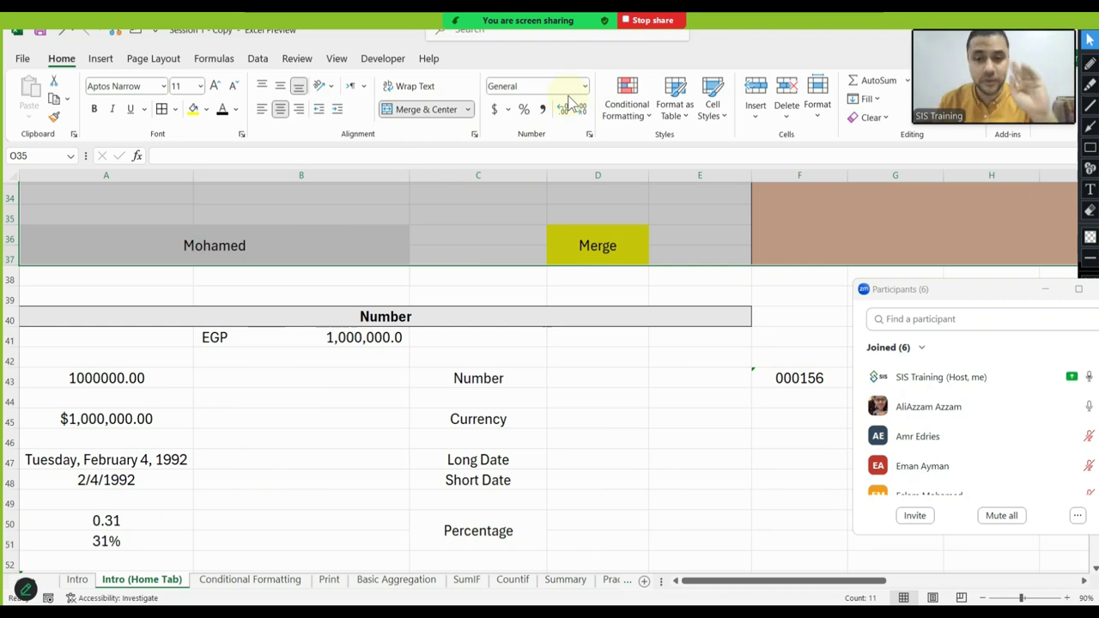
# Switch B41 from General to Number, then to Currency showing $1,000,000.00
pyautogui.click(219, 339)
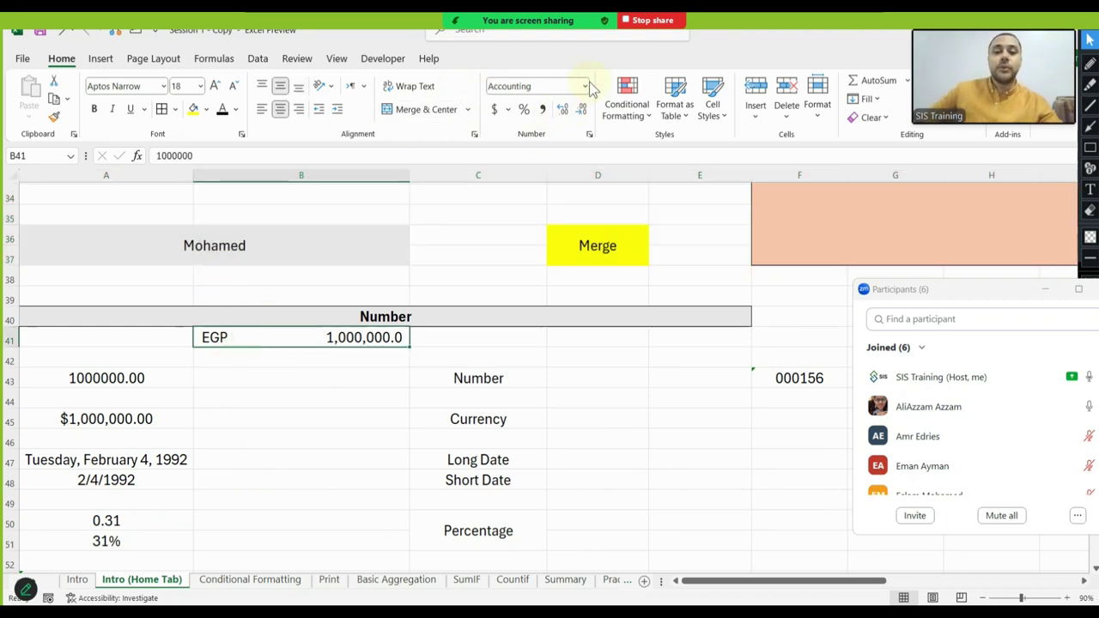
pyautogui.click(583, 87)
pyautogui.click(578, 110)
pyautogui.click(303, 353)
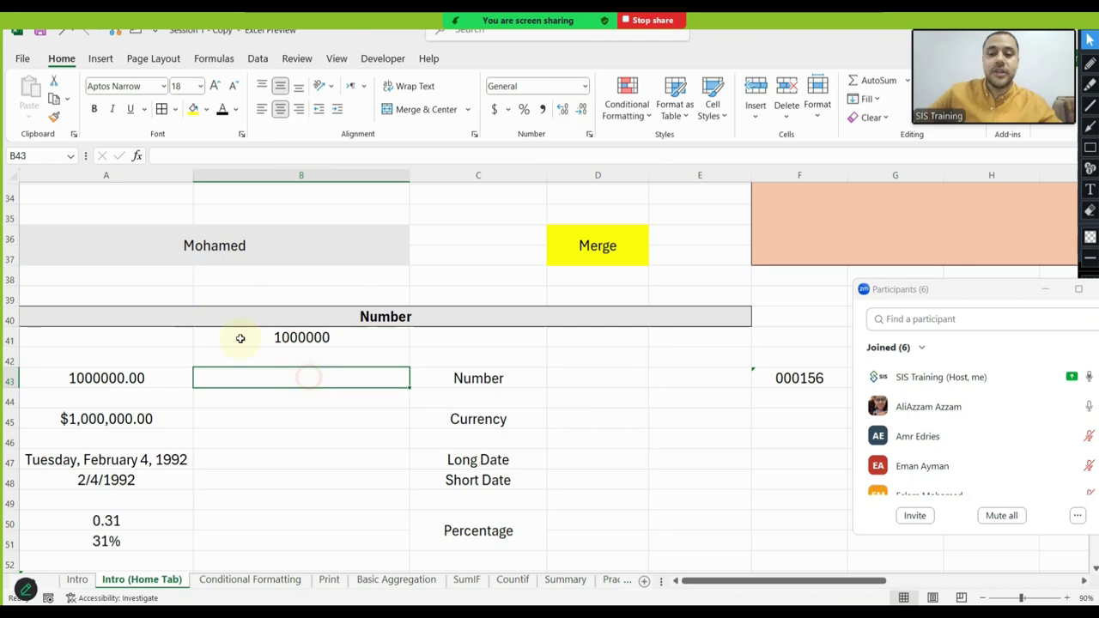
pyautogui.click(310, 338)
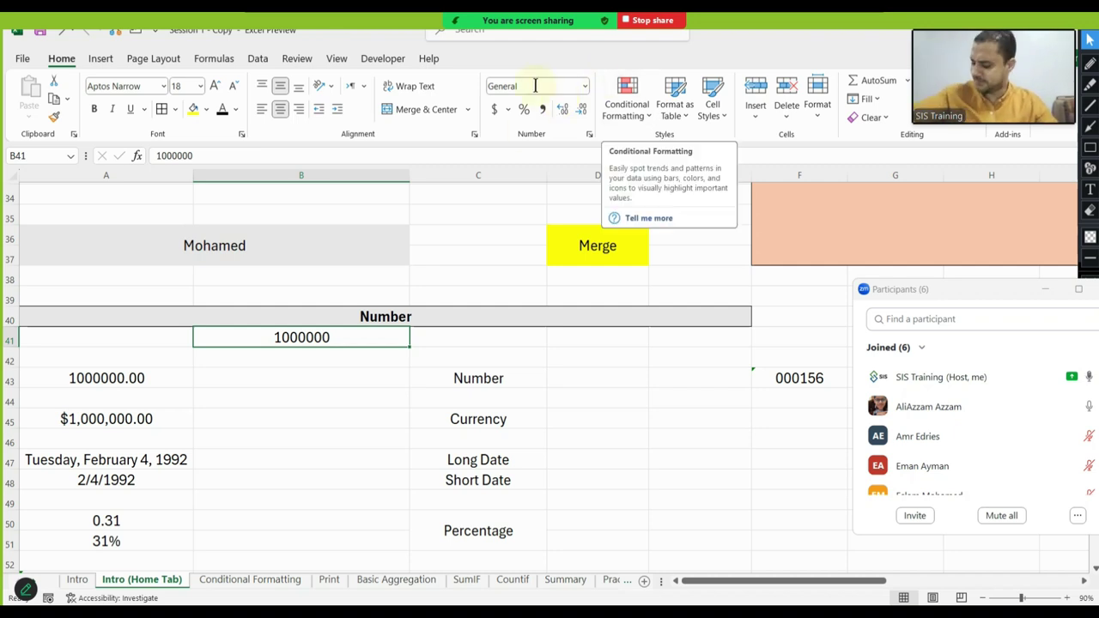
pyautogui.click(585, 87)
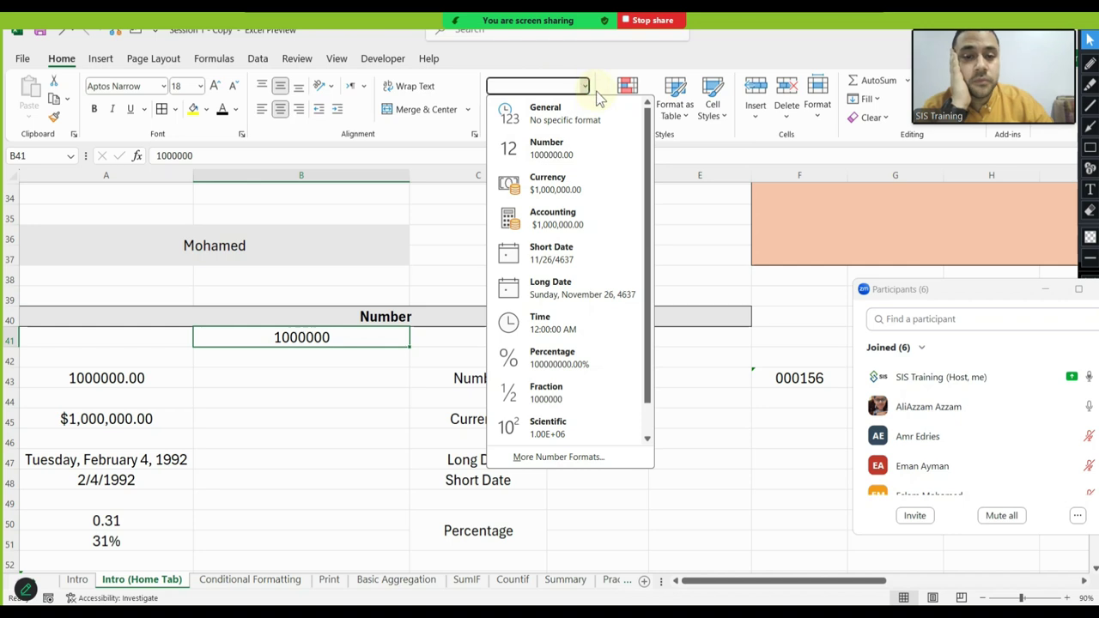
pyautogui.click(583, 159)
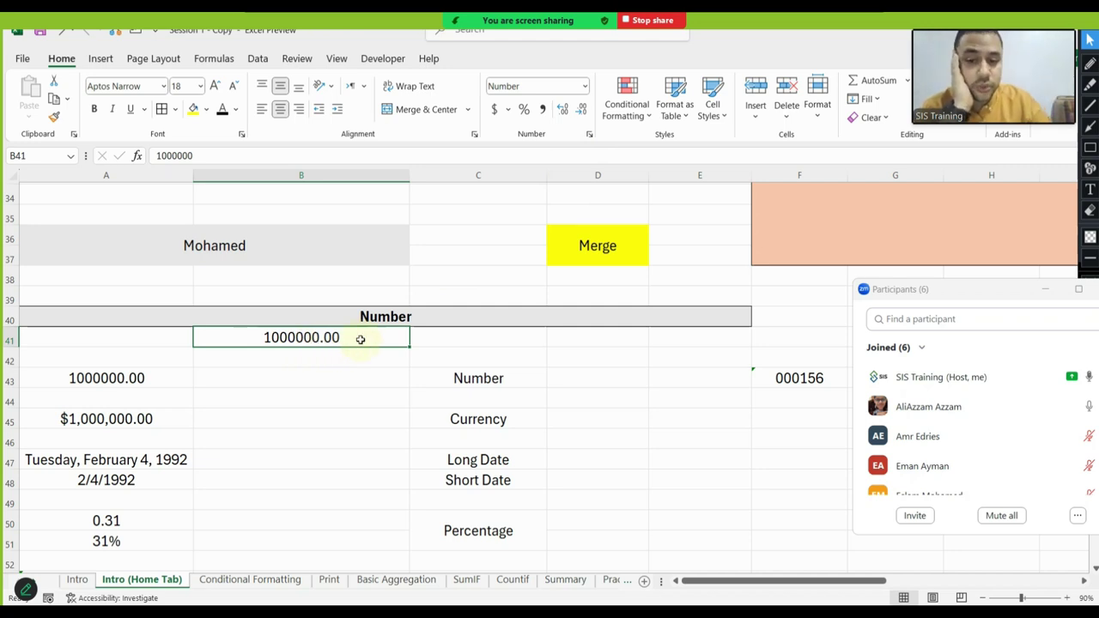
pyautogui.click(584, 86)
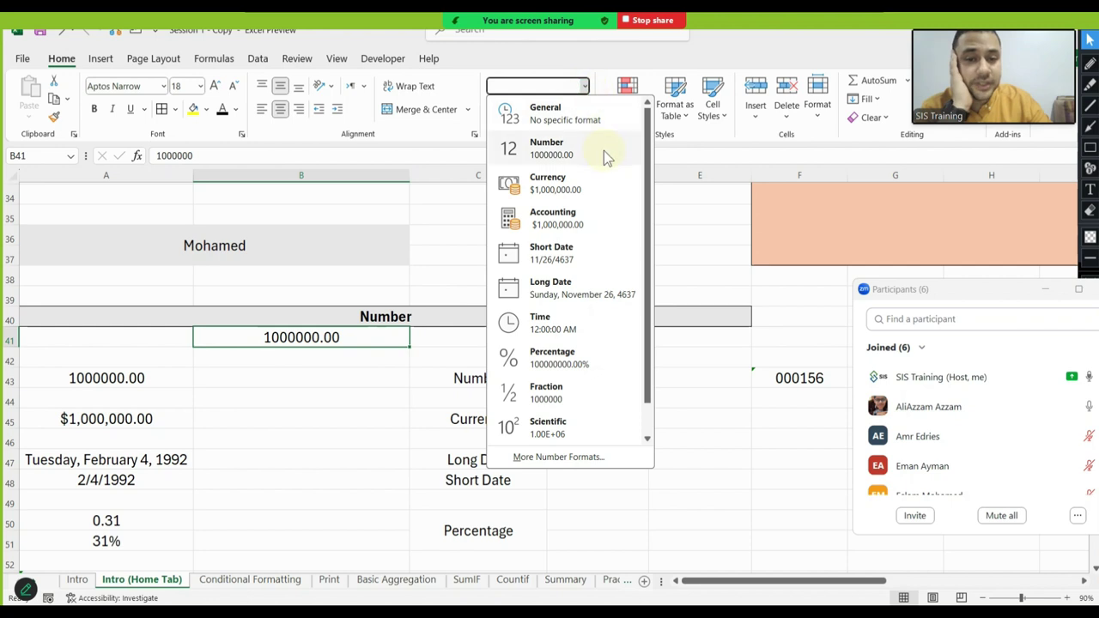
pyautogui.click(581, 183)
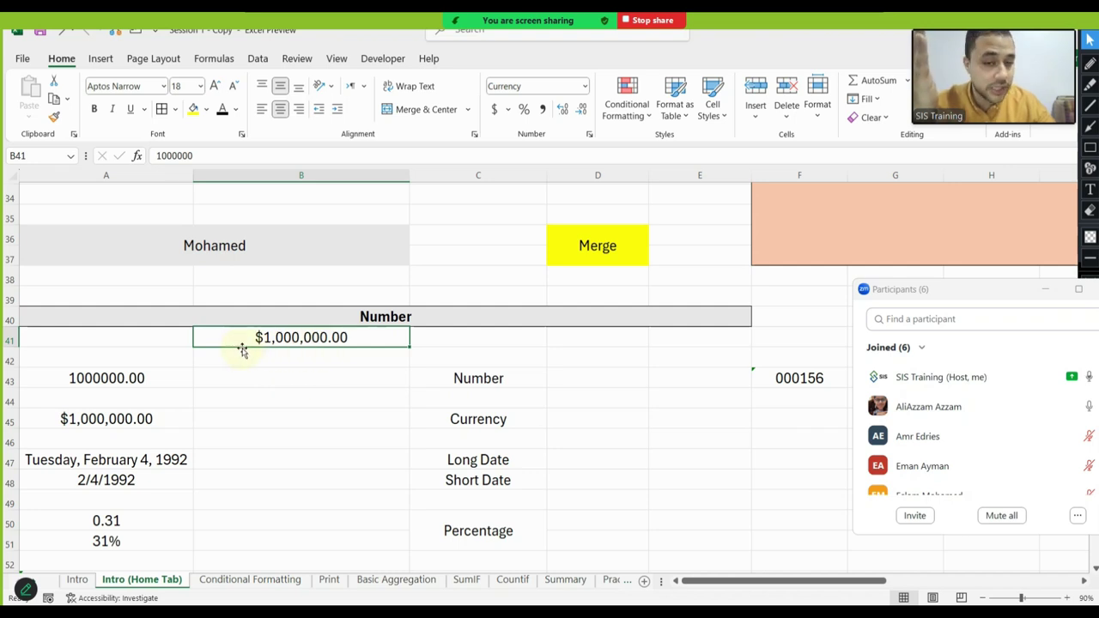
# Format B41 as Accounting with the EGP symbol and 2 decimals, showing EGP 1,000,000.00
pyautogui.click(507, 111)
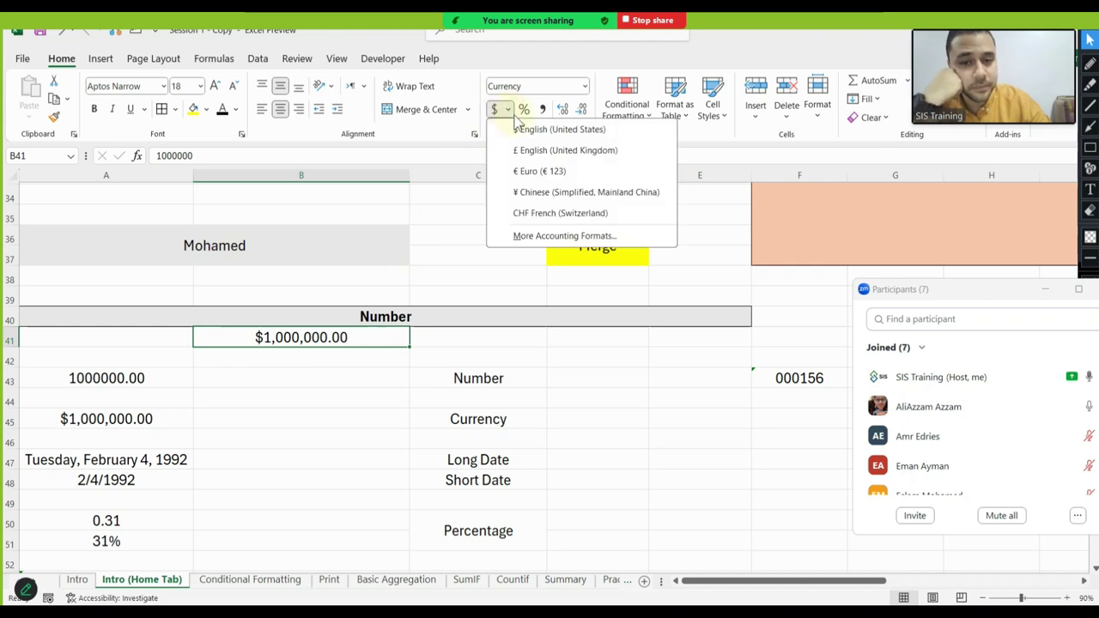
pyautogui.click(532, 239)
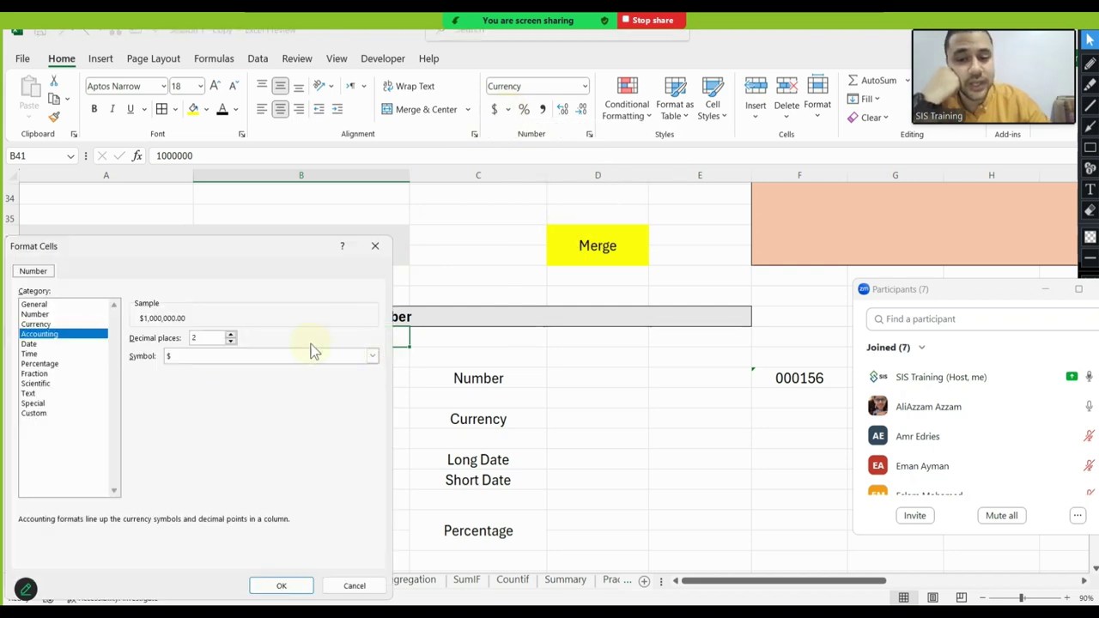
pyautogui.click(251, 360)
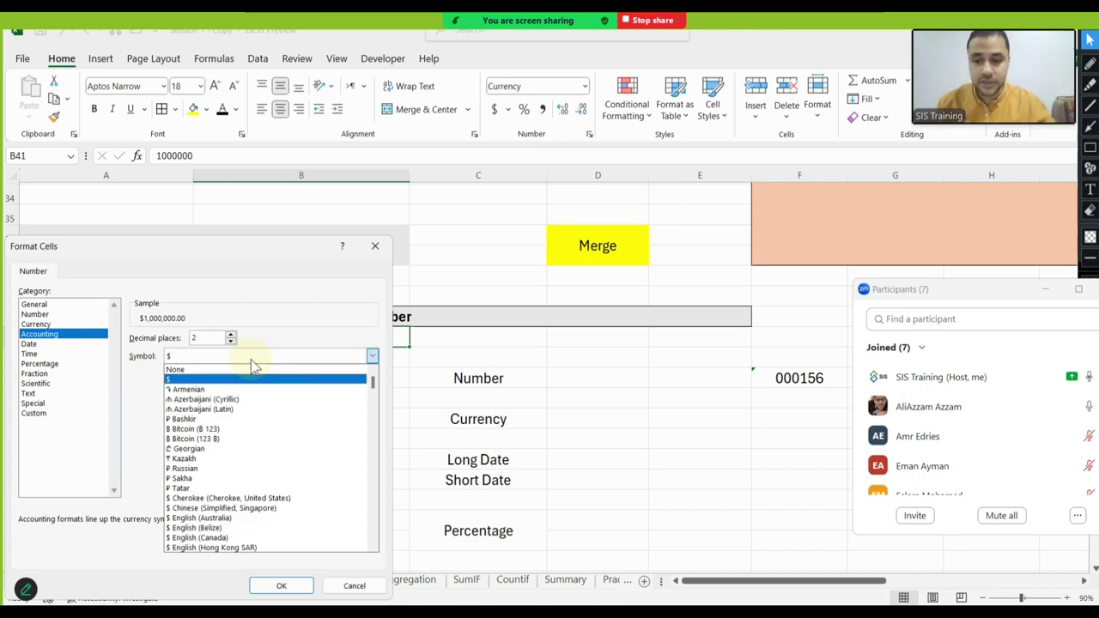
pyautogui.click(243, 429)
pyautogui.click(265, 357)
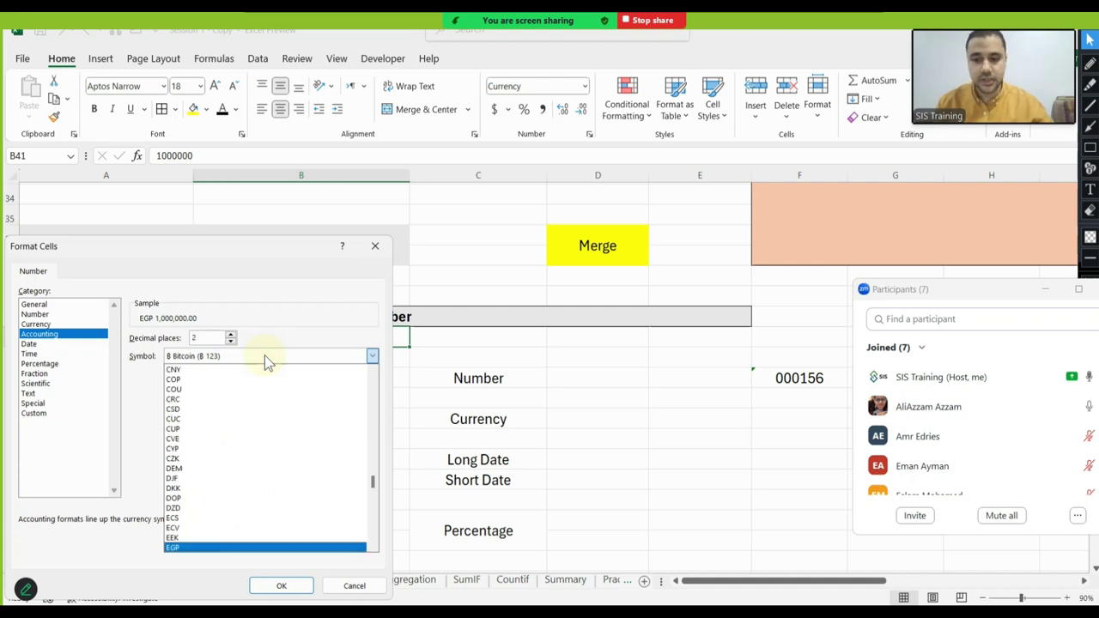
pyautogui.click(229, 545)
pyautogui.click(280, 585)
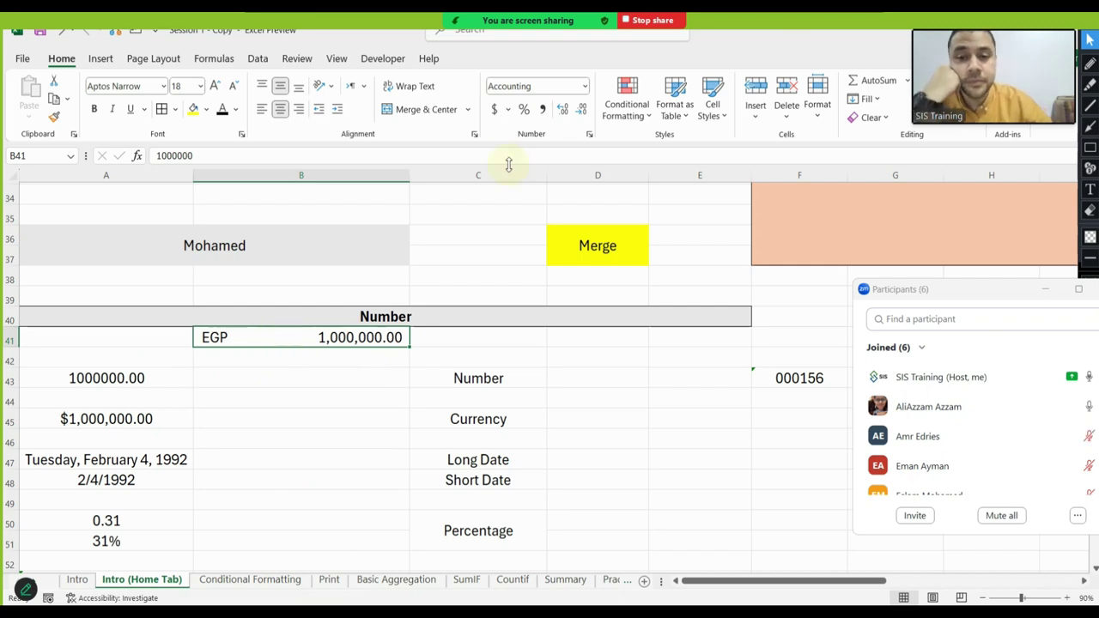
pyautogui.click(587, 88)
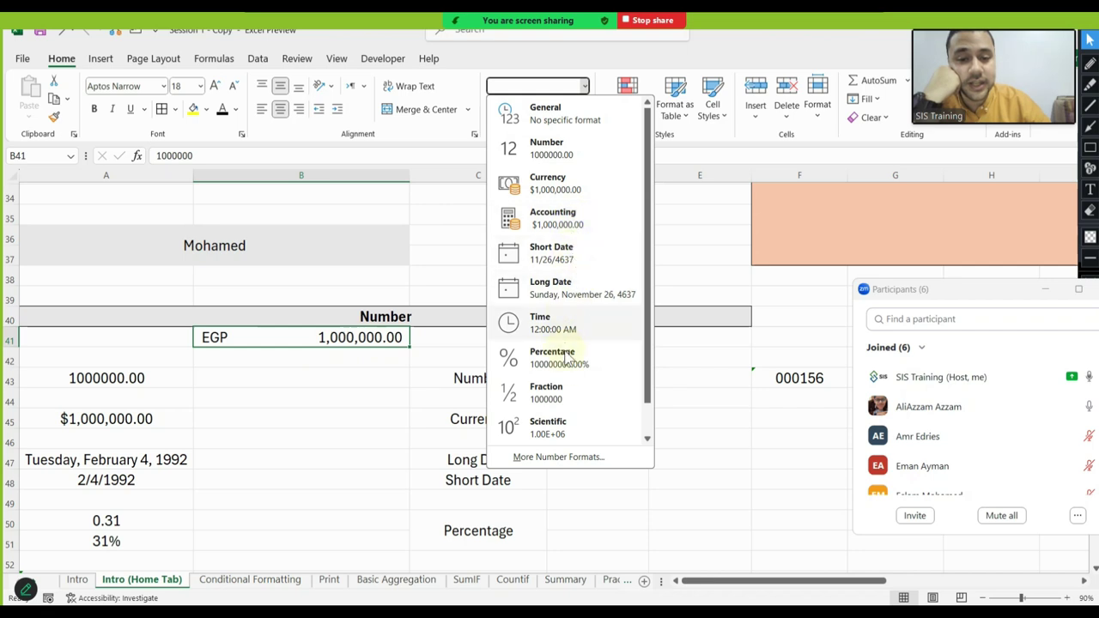
# Delete the 000156 example by clearing the range F42:H51
pyautogui.scroll(-1, 571, 367)
pyautogui.click(381, 375)
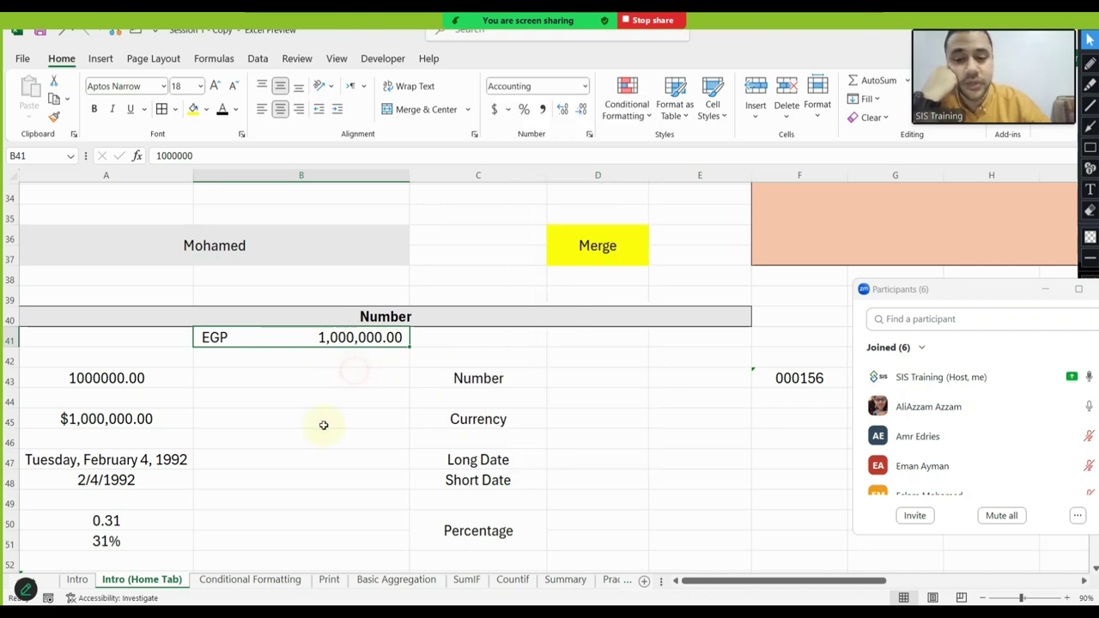
pyautogui.moveTo(456, 378); pyautogui.dragTo(103, 378)
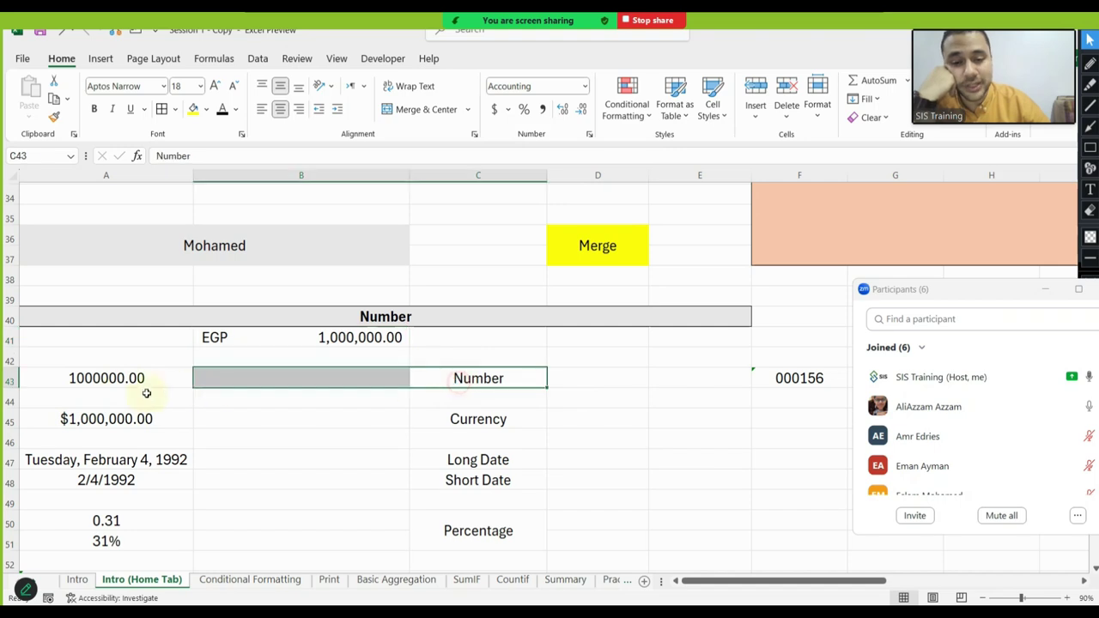
pyautogui.click(143, 378)
pyautogui.moveTo(756, 357); pyautogui.dragTo(963, 533)
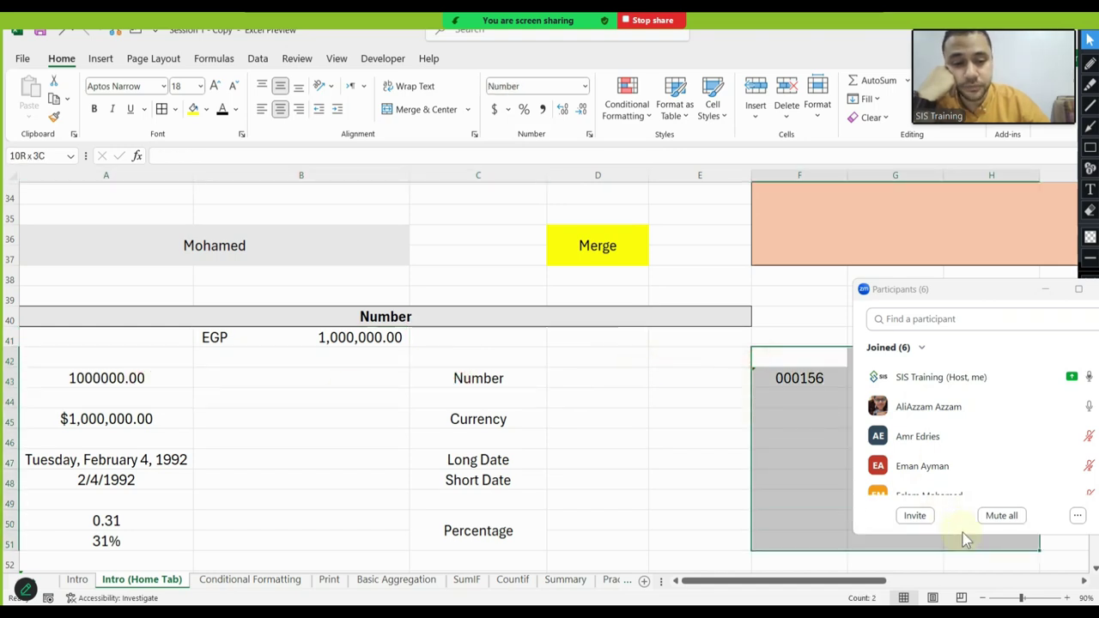
pyautogui.press('Delete')
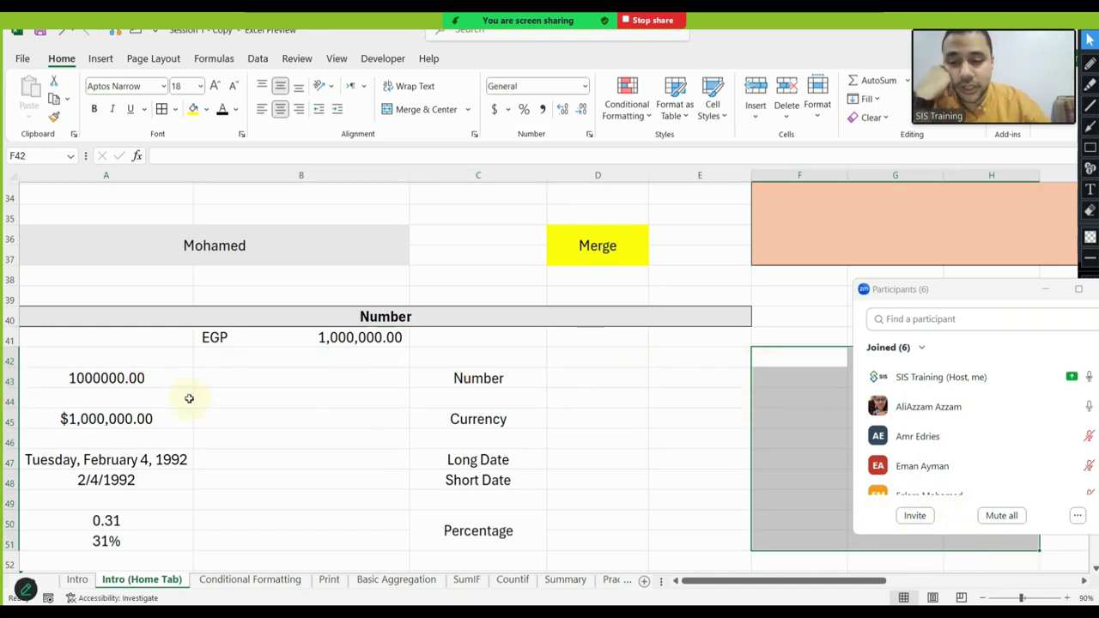
# Review the Number, Currency, long date and short date examples in A43, A45, A47 and A48
pyautogui.click(174, 387)
pyautogui.click(468, 415)
pyautogui.click(70, 421)
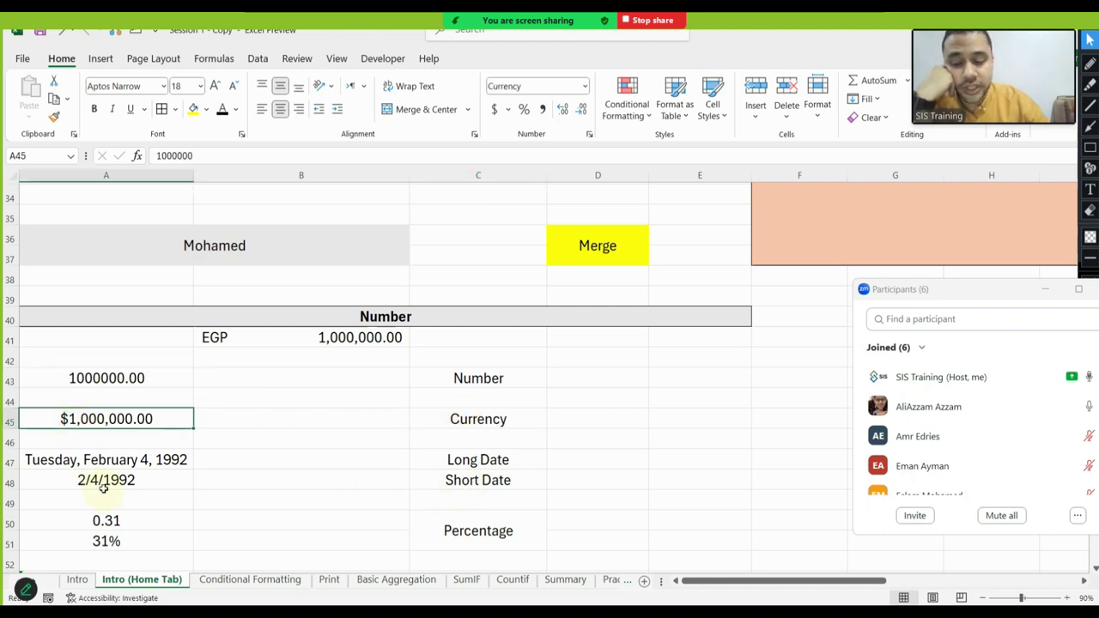
pyautogui.click(90, 461)
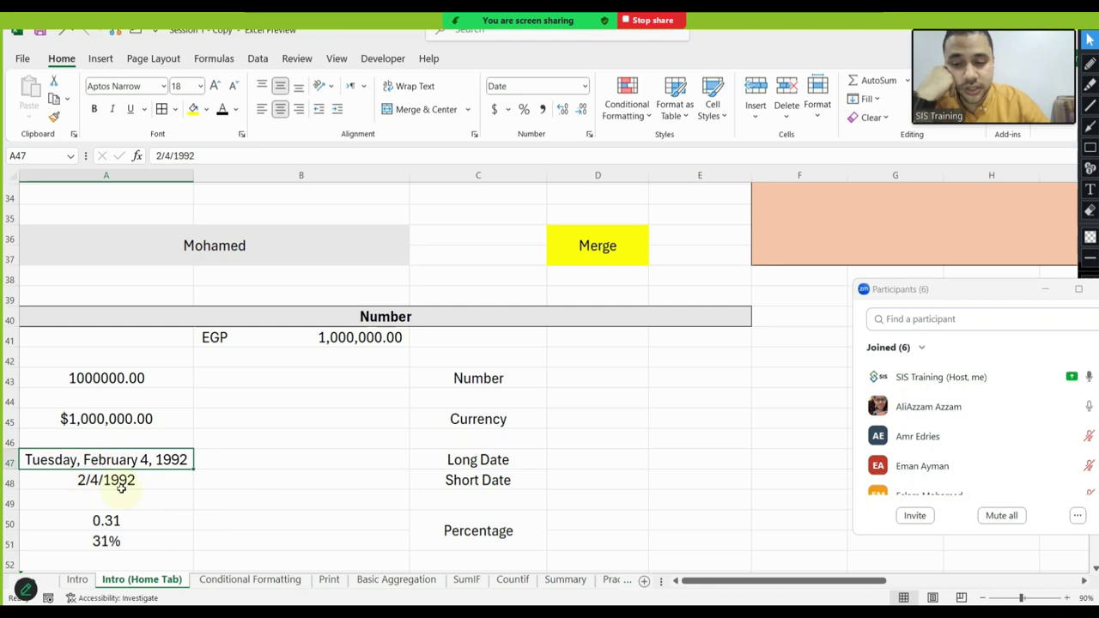
pyautogui.click(86, 486)
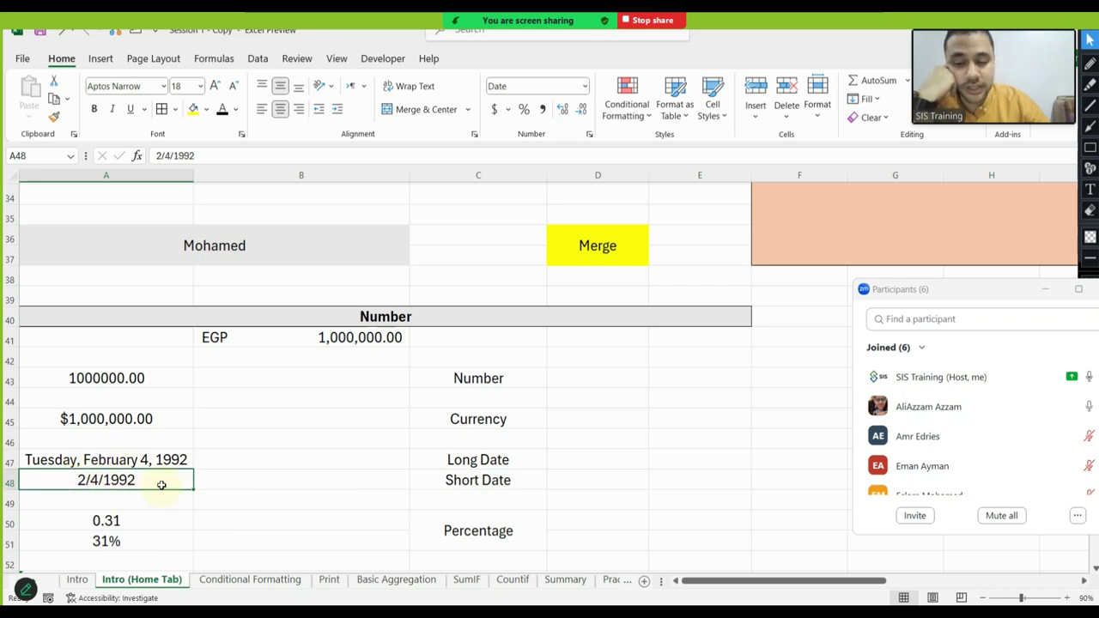
pyautogui.click(83, 452)
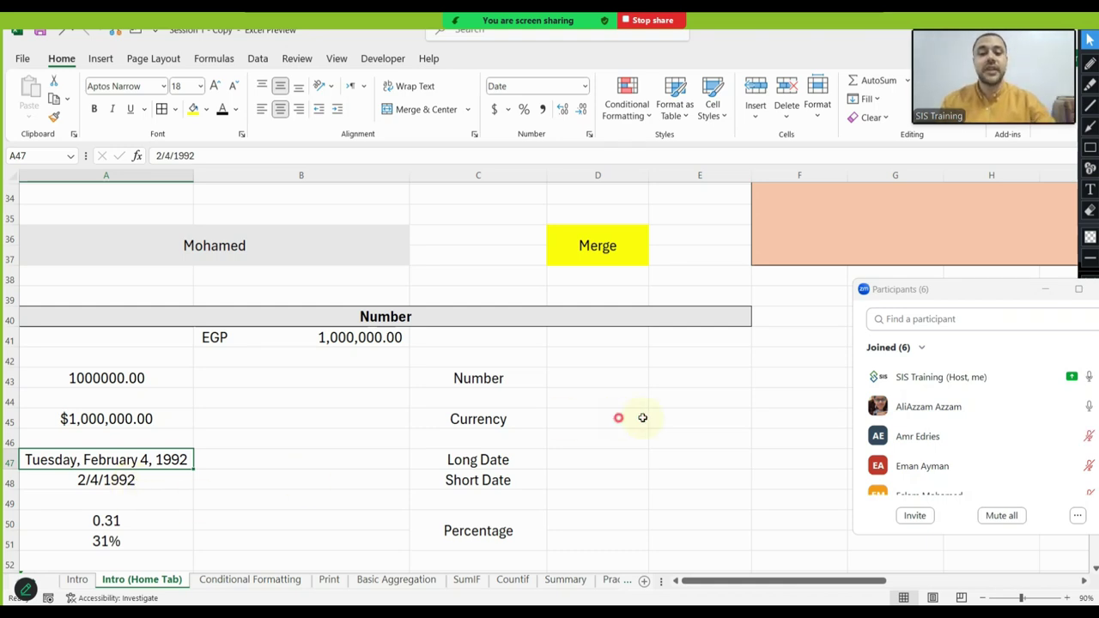
# Enter the date 4/2/1992 into cell E45 beside the Currency label
pyautogui.moveTo(643, 418); pyautogui.dragTo(1065, 418)
pyautogui.moveTo(785, 386); pyautogui.dragTo(1065, 386)
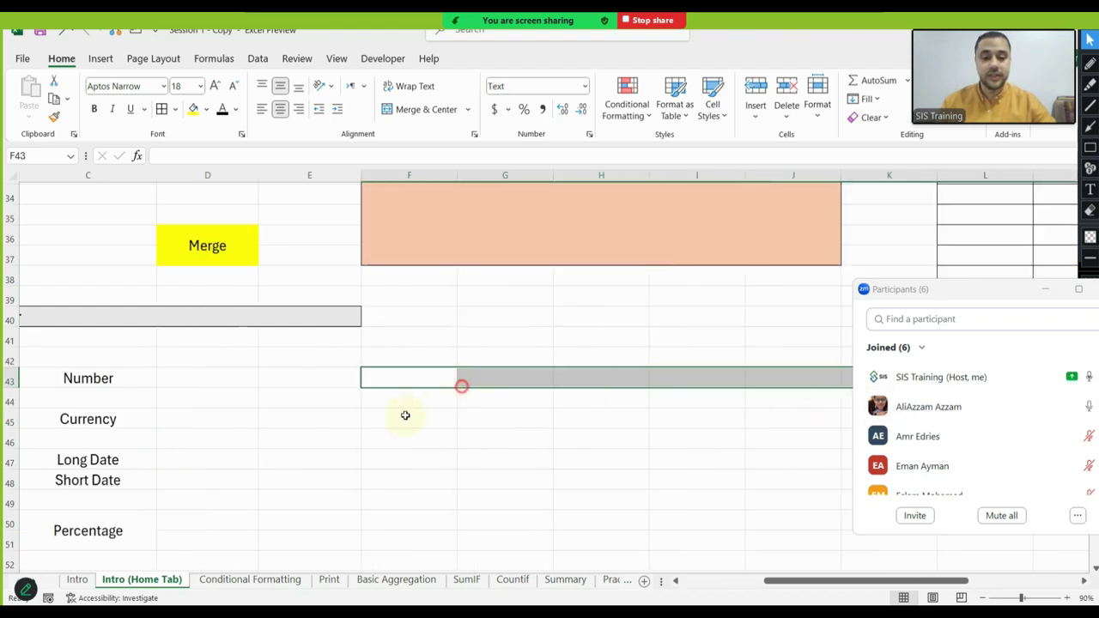
pyautogui.click(403, 414)
pyautogui.click(340, 417)
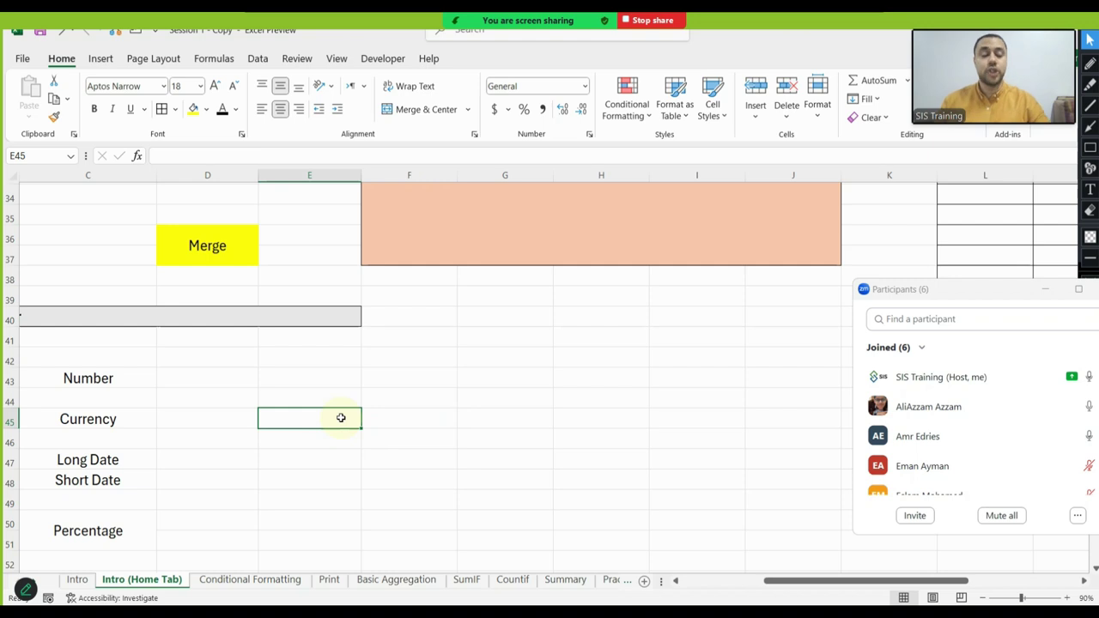
pyautogui.write('4/2/1992')
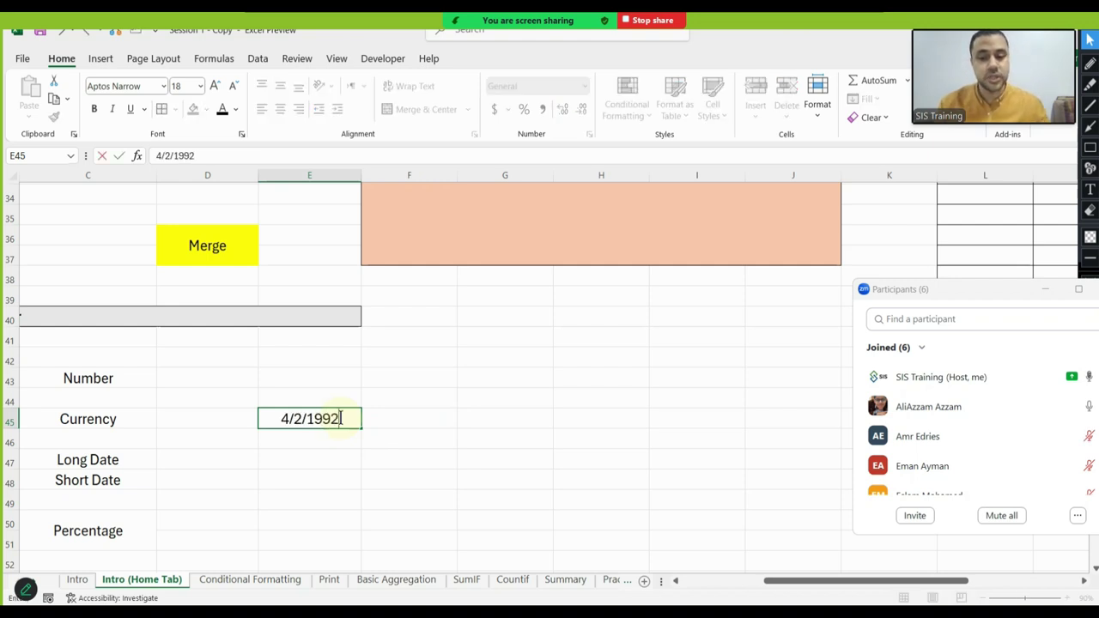
pyautogui.press('Return')
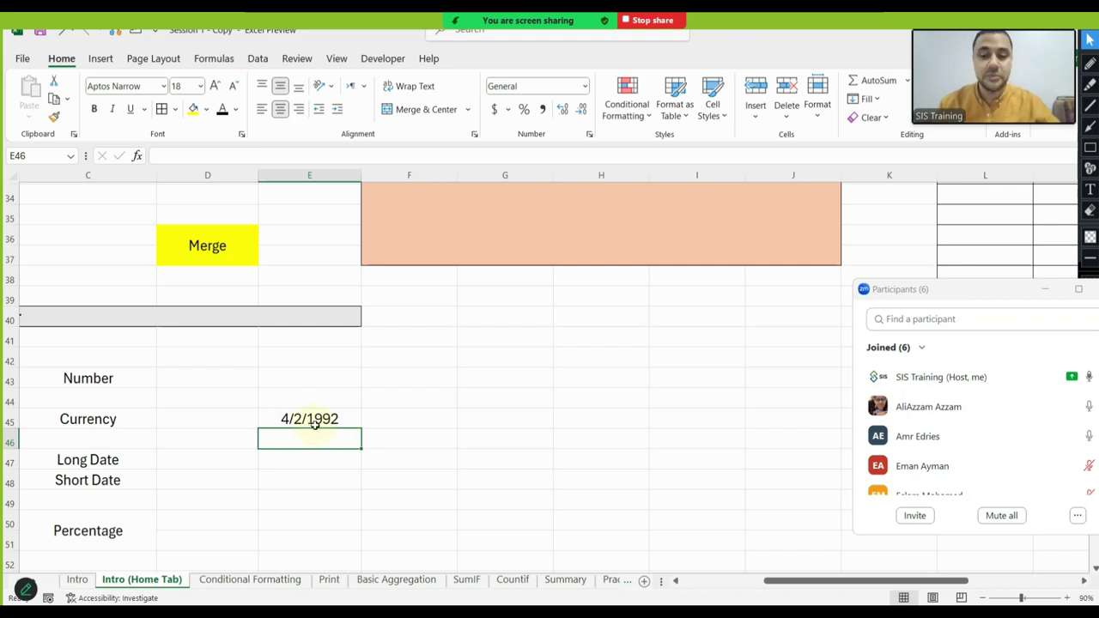
pyautogui.click(310, 422)
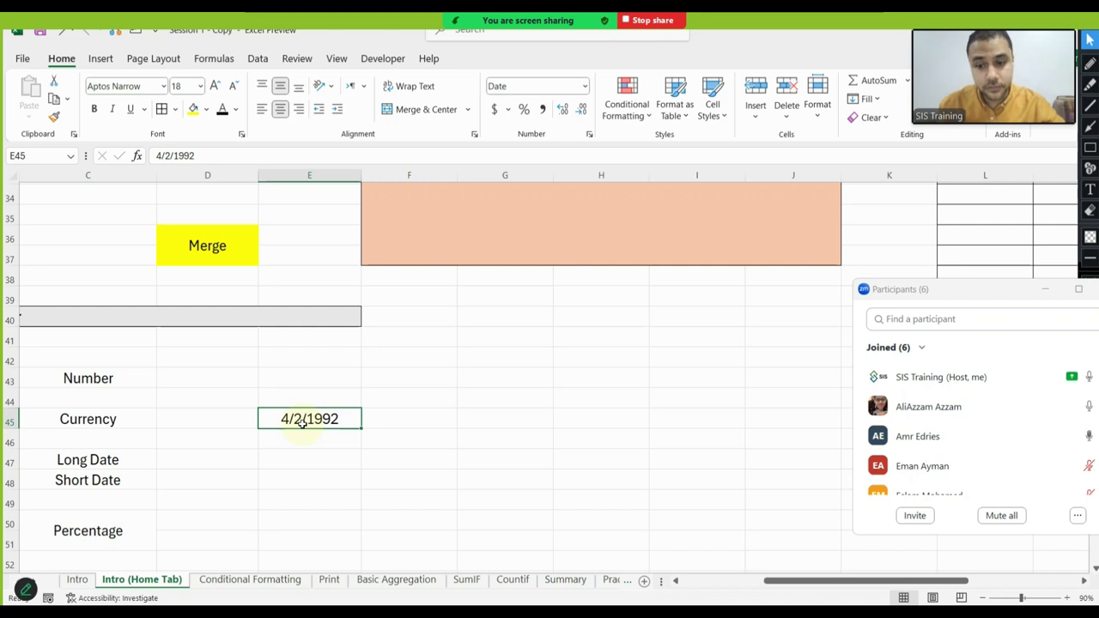
# Display E45 in the Long Date number format
pyautogui.click(541, 86)
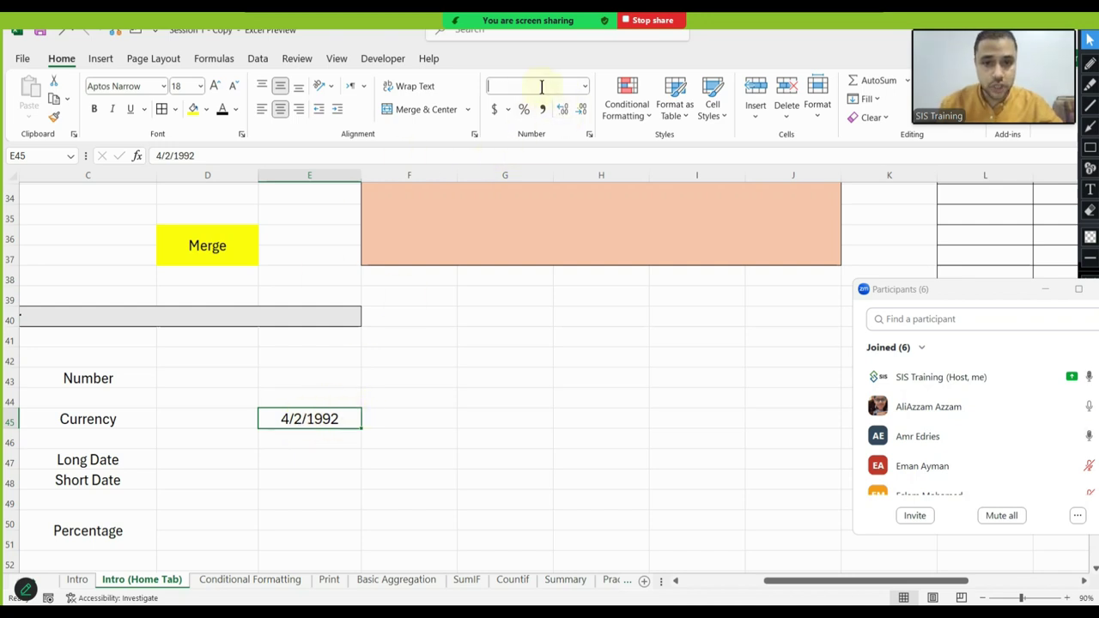
pyautogui.click(584, 86)
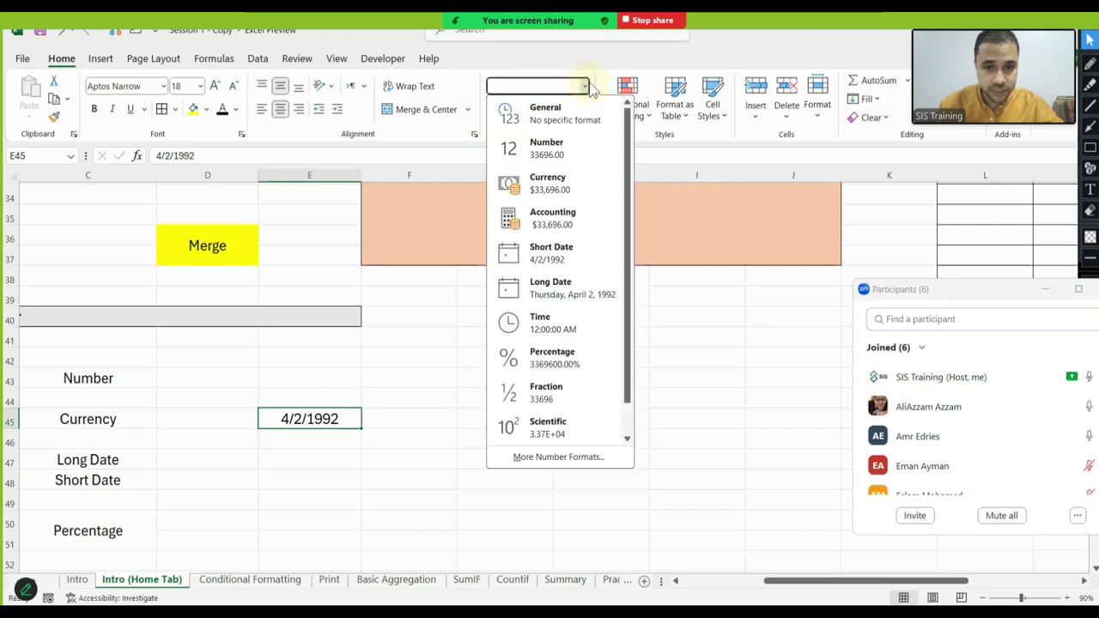
pyautogui.click(567, 292)
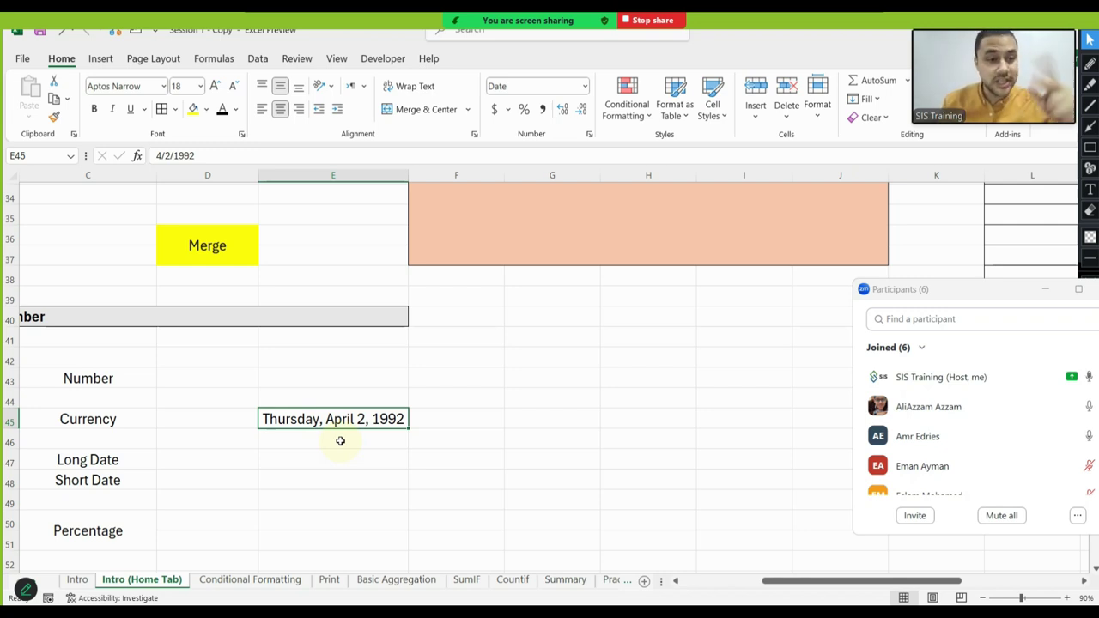
# Undo the long date and format E45 with the 14-Mar-2012 date type in Format Cells
pyautogui.hotkey('ctrl', 'z')
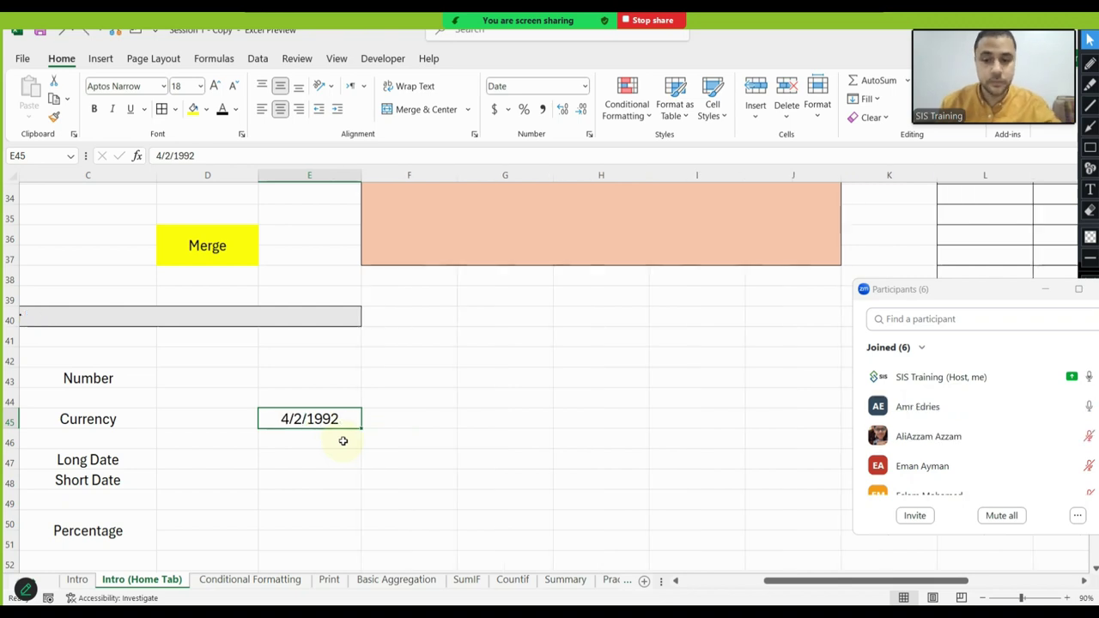
pyautogui.rightClick(306, 419)
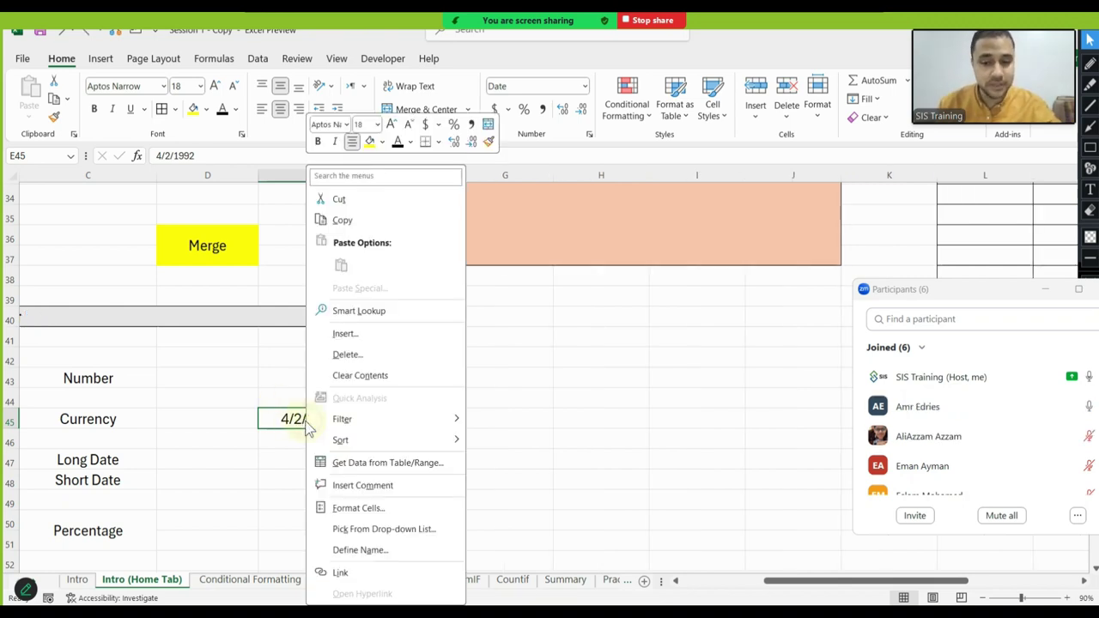
pyautogui.click(353, 511)
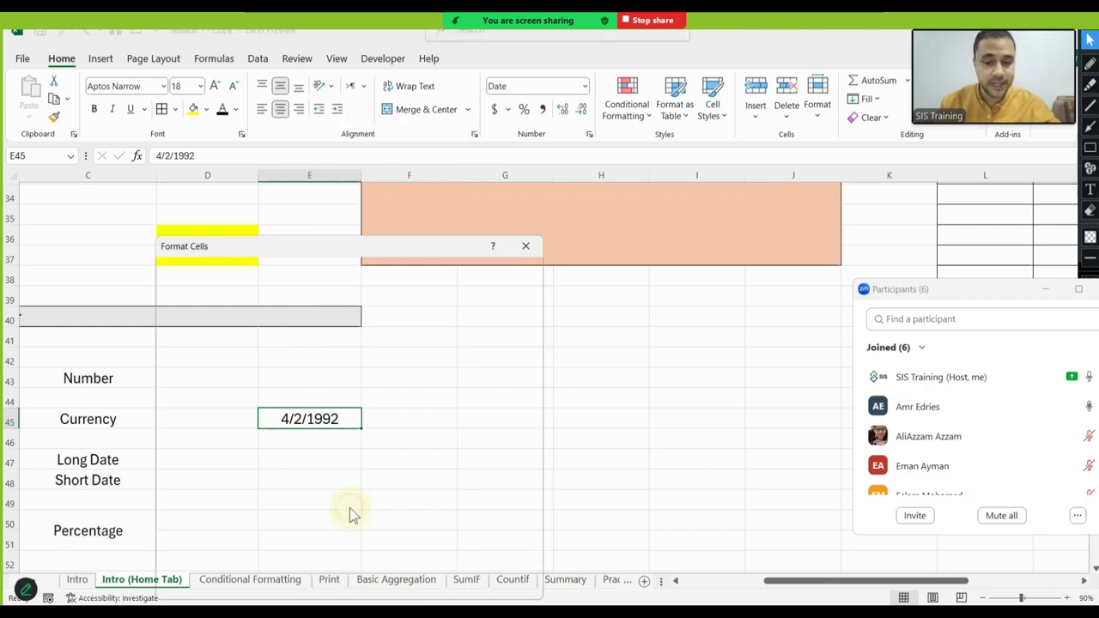
pyautogui.moveTo(309, 249); pyautogui.dragTo(580, 143)
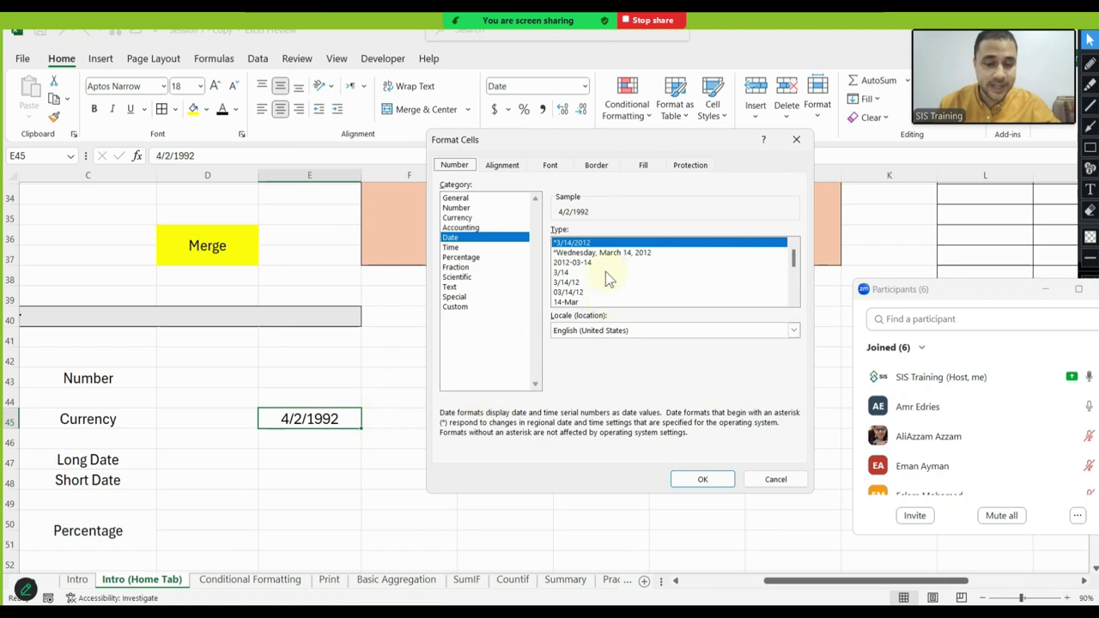
pyautogui.scroll(-1, 790, 257)
pyautogui.scroll(-1, 792, 255)
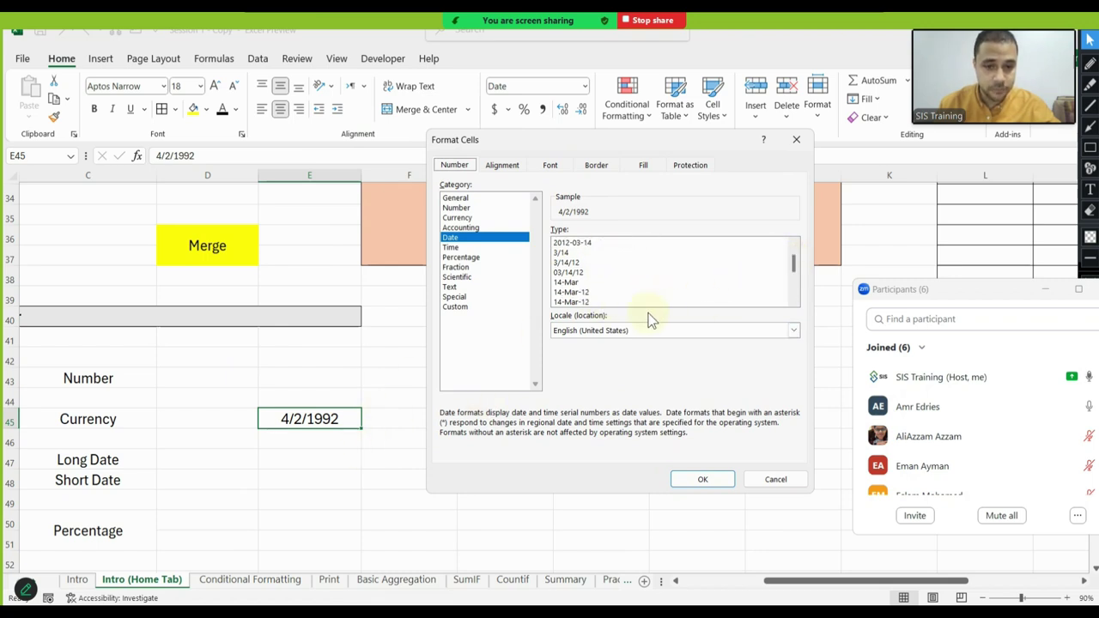
pyautogui.scroll(-1, 793, 262)
pyautogui.scroll(-1, 793, 260)
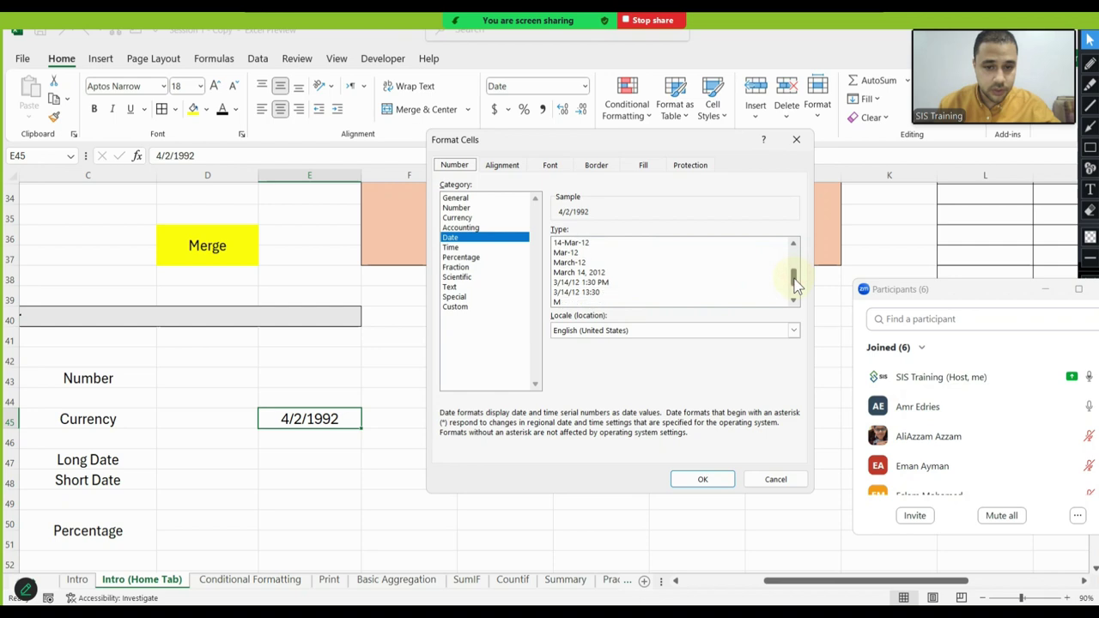
pyautogui.click(587, 243)
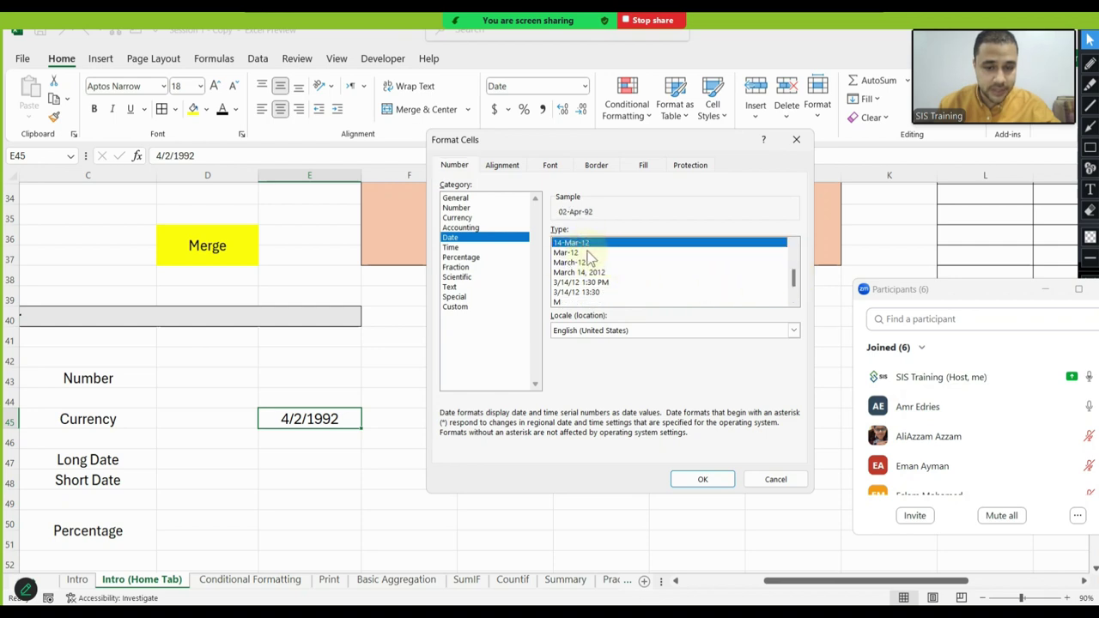
pyautogui.scroll(-1, 794, 285)
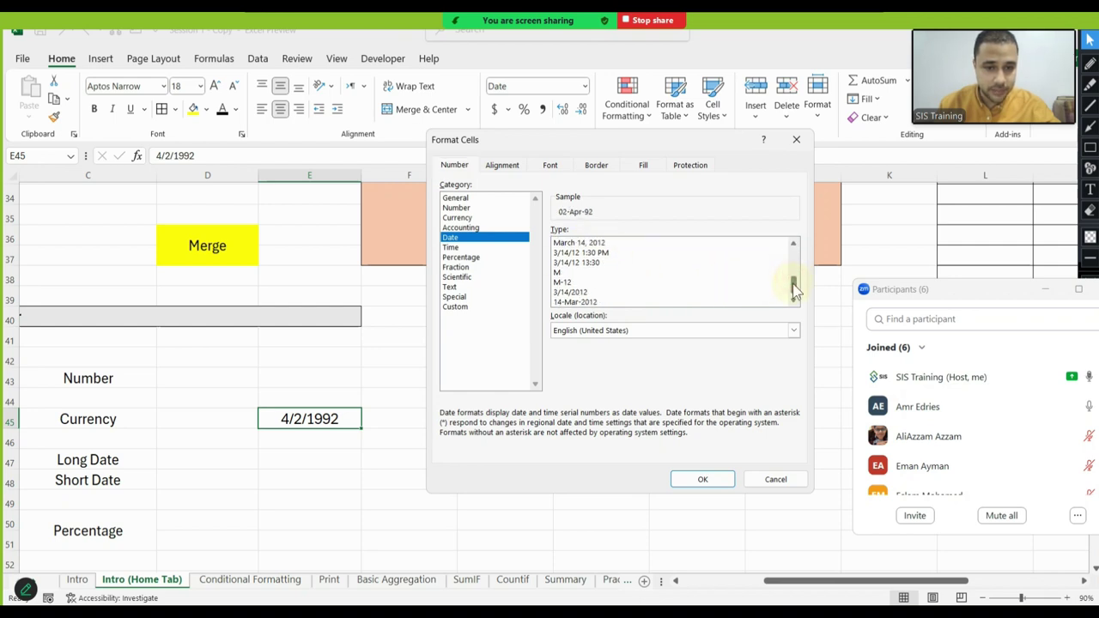
pyautogui.click(575, 302)
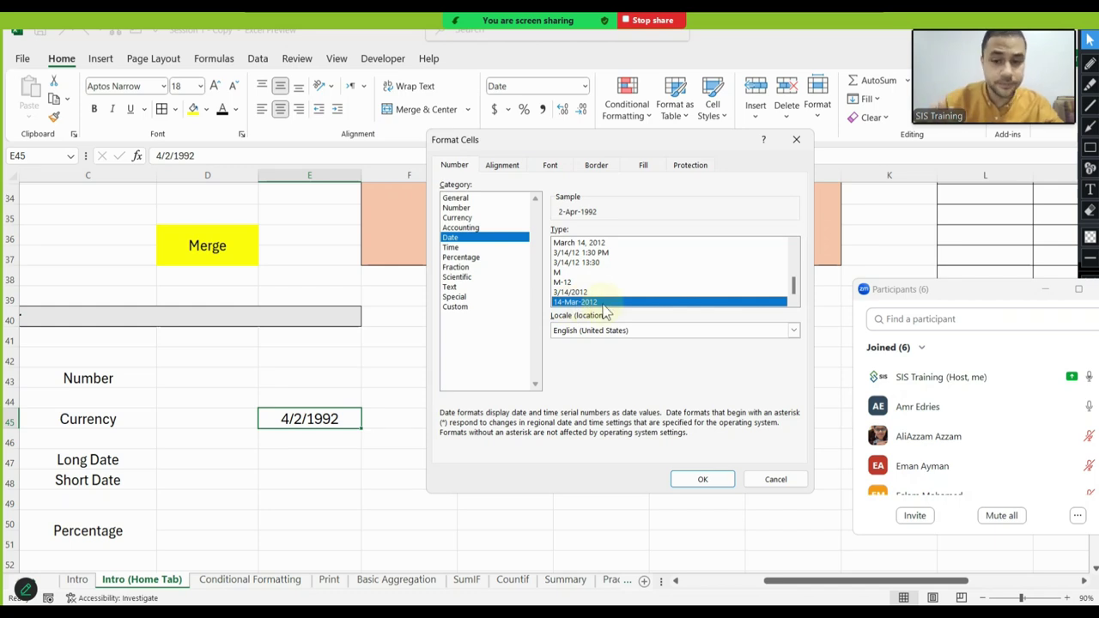
pyautogui.click(703, 480)
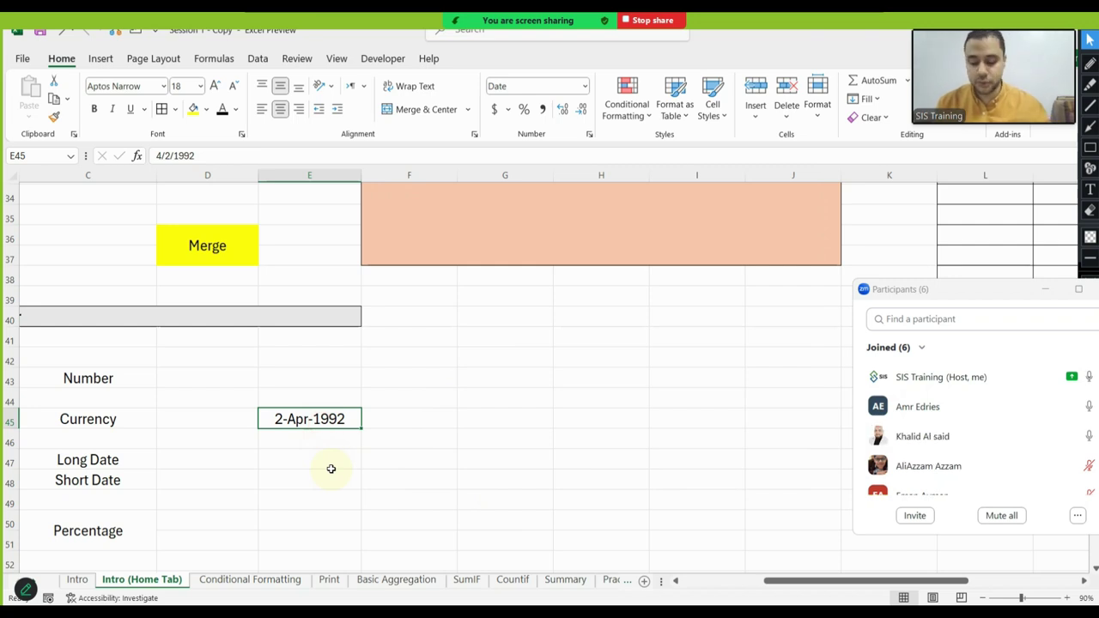
# Re-enter E45's date as 2/4/1992 so it displays 4-Feb-1992
pyautogui.write('4/2/1992')
pyautogui.press('Return')
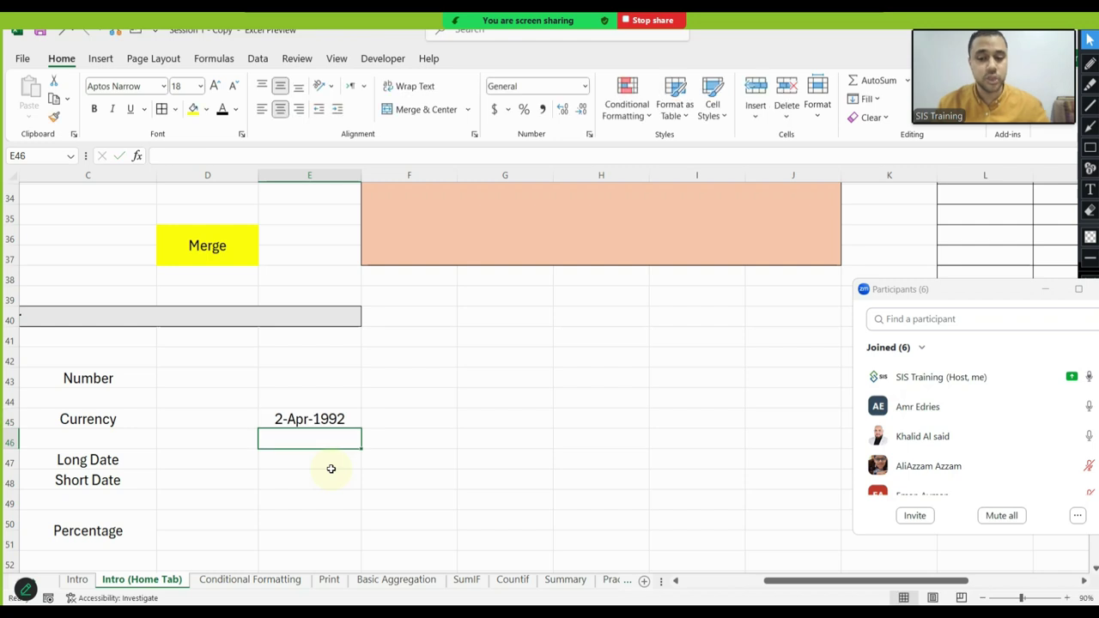
pyautogui.click(307, 421)
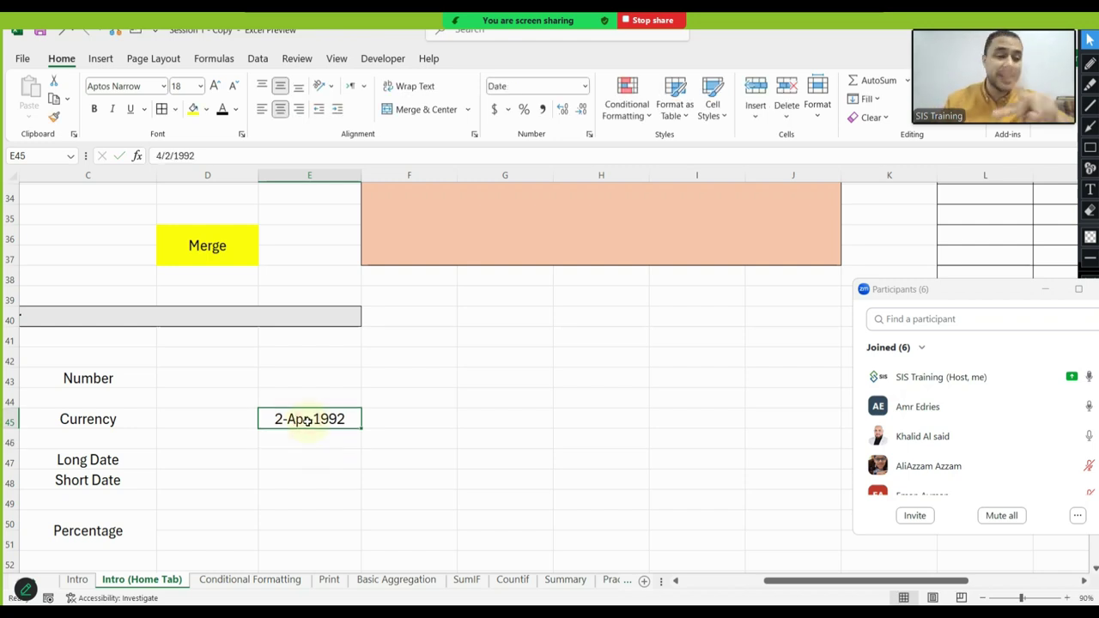
pyautogui.write('2')
pyautogui.write('4/1992')
pyautogui.press('Return')
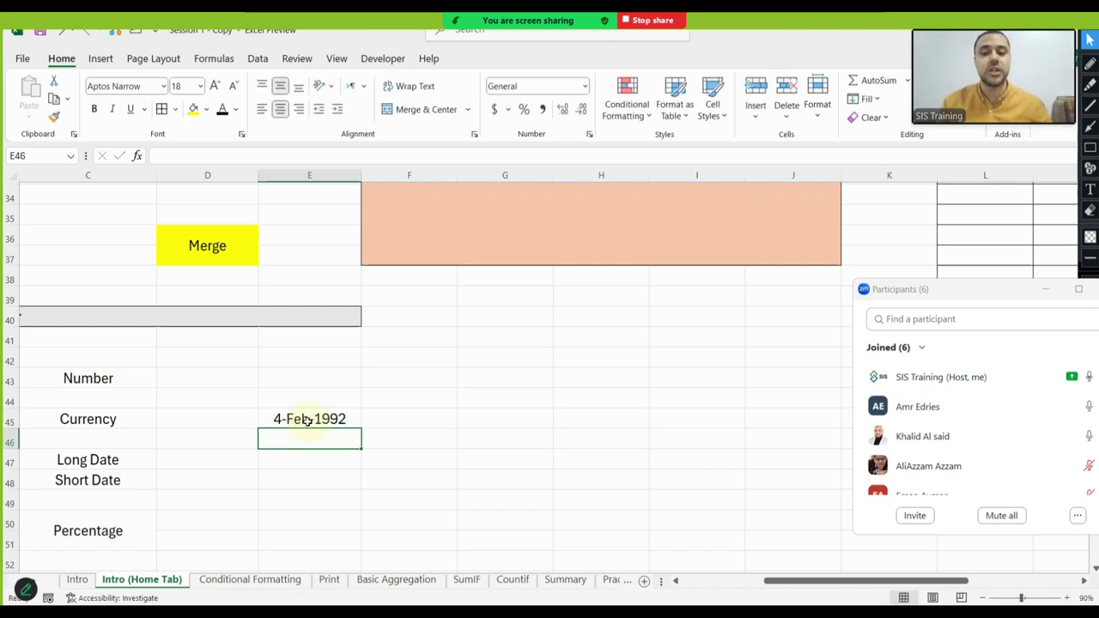
pyautogui.click(311, 421)
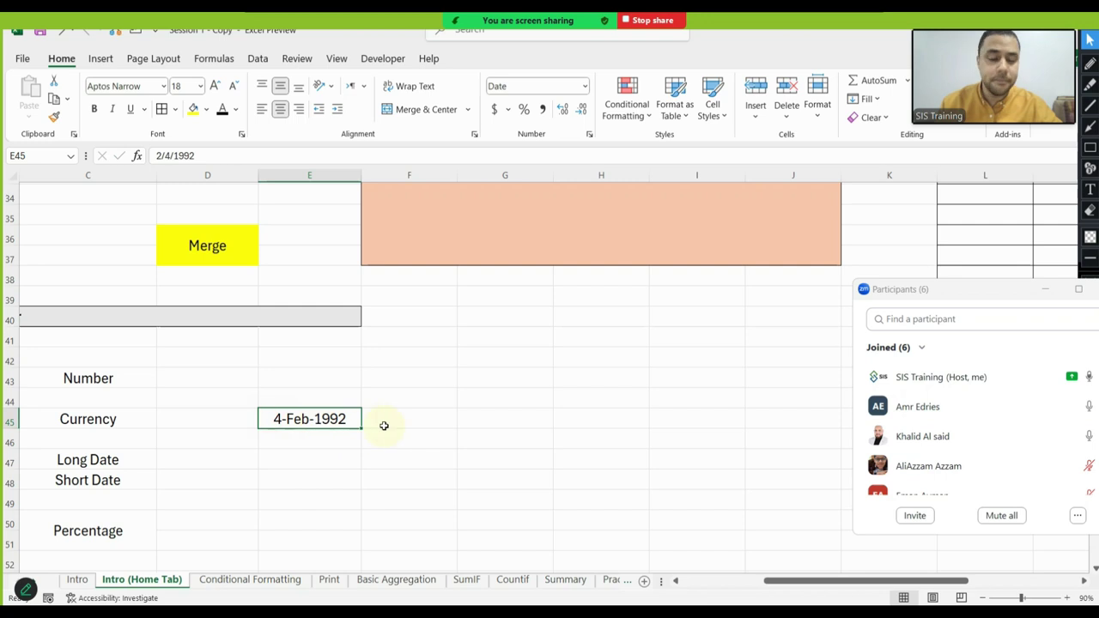
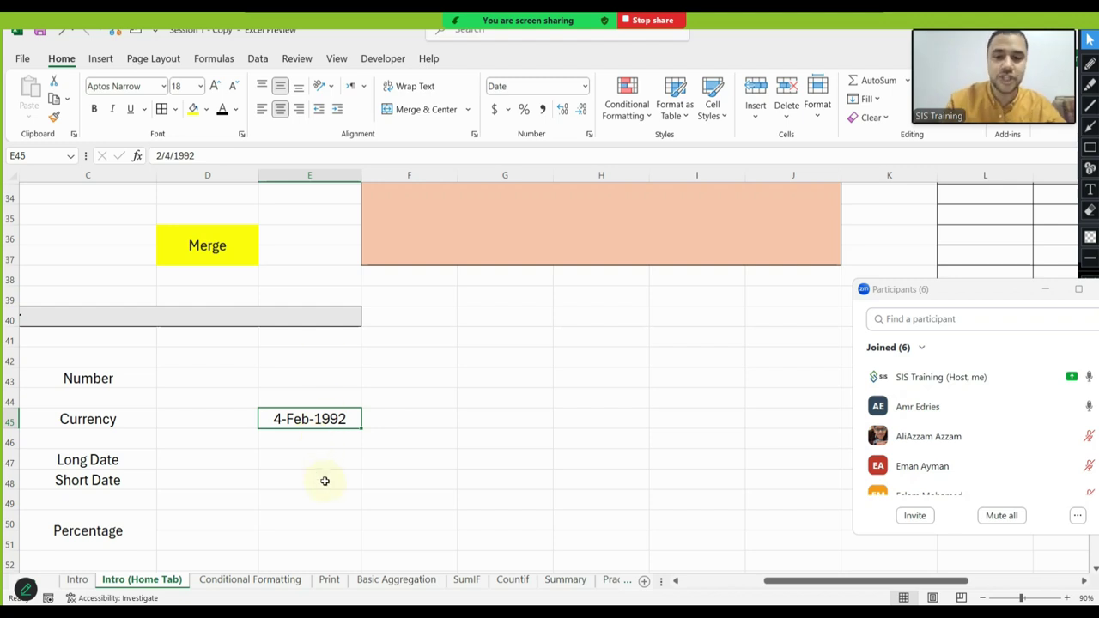
# Select the old date cells beside the date labels to clear them
pyautogui.moveTo(327, 388); pyautogui.dragTo(327, 509)
pyautogui.click(314, 456)
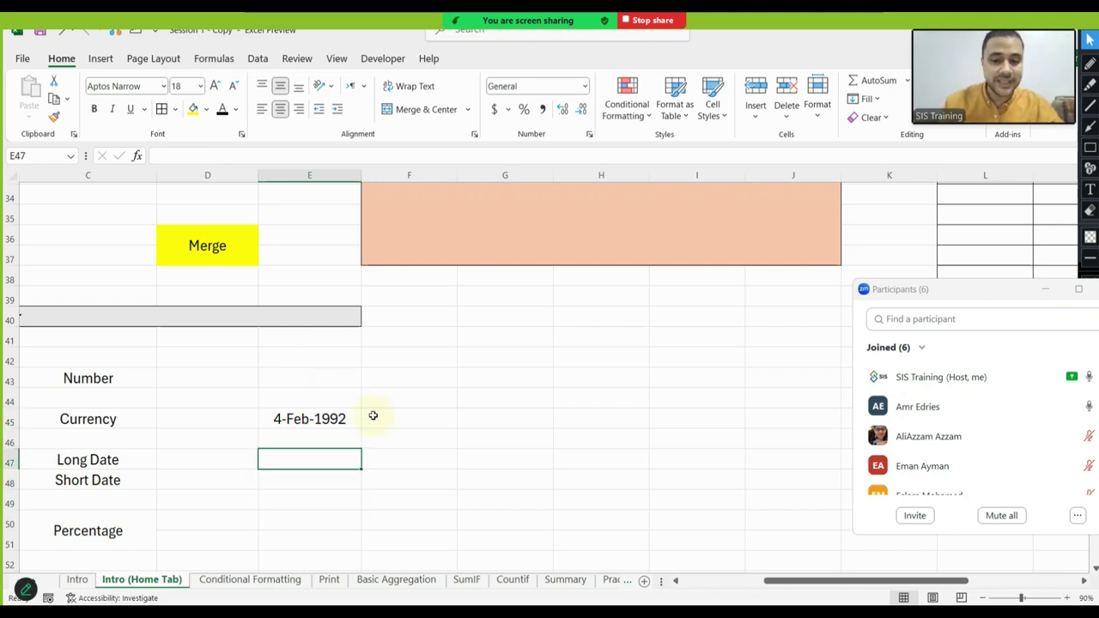
pyautogui.moveTo(326, 399); pyautogui.dragTo(326, 465)
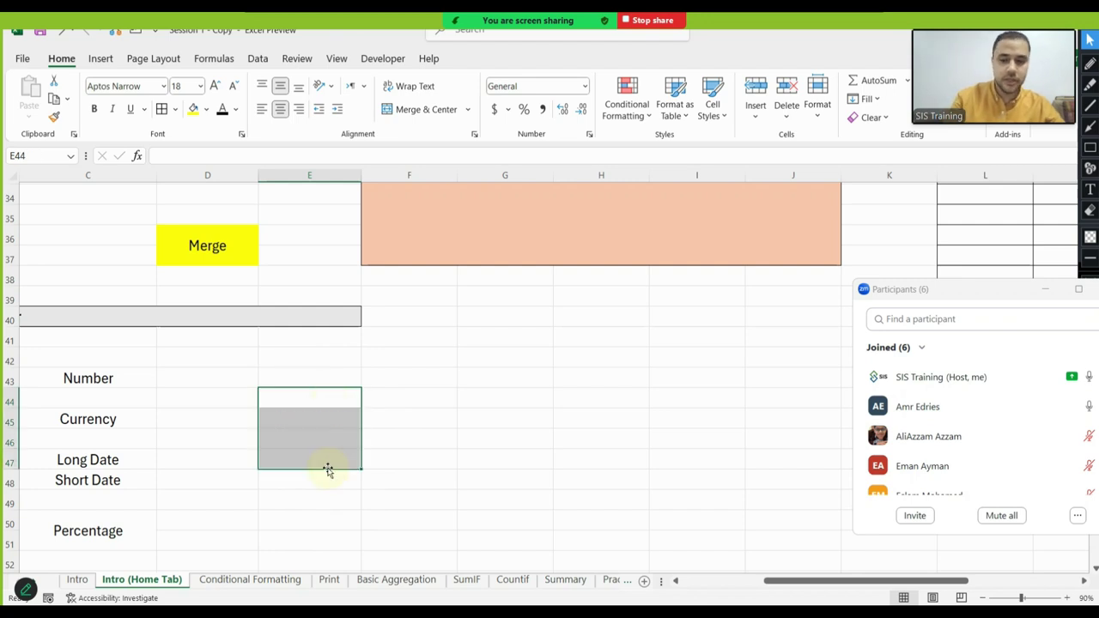
# Enter the dates 4/2/1992 in G41 and 1/5/2002 in G43
pyautogui.click(436, 354)
pyautogui.click(520, 345)
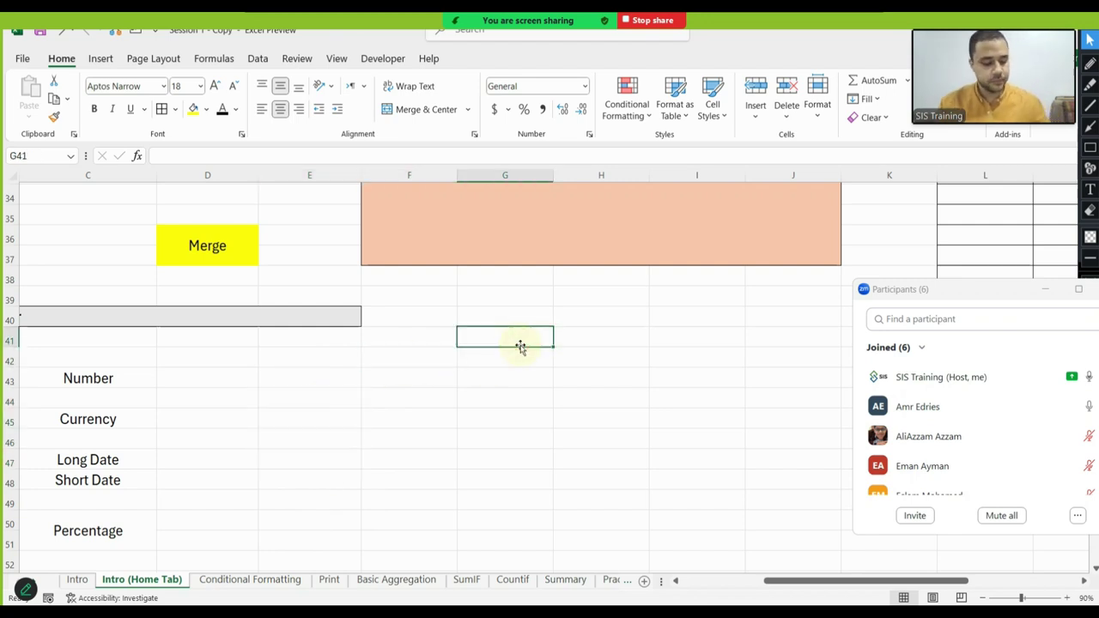
pyautogui.write('4/2/19')
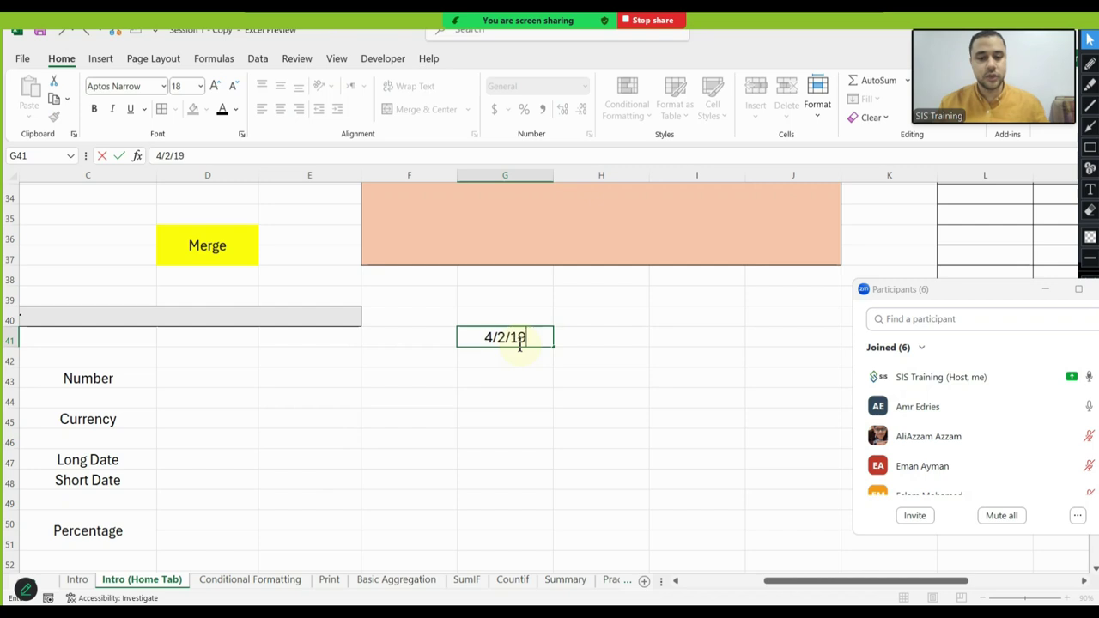
pyautogui.write('92')
pyautogui.press('Return')
pyautogui.press('Return')
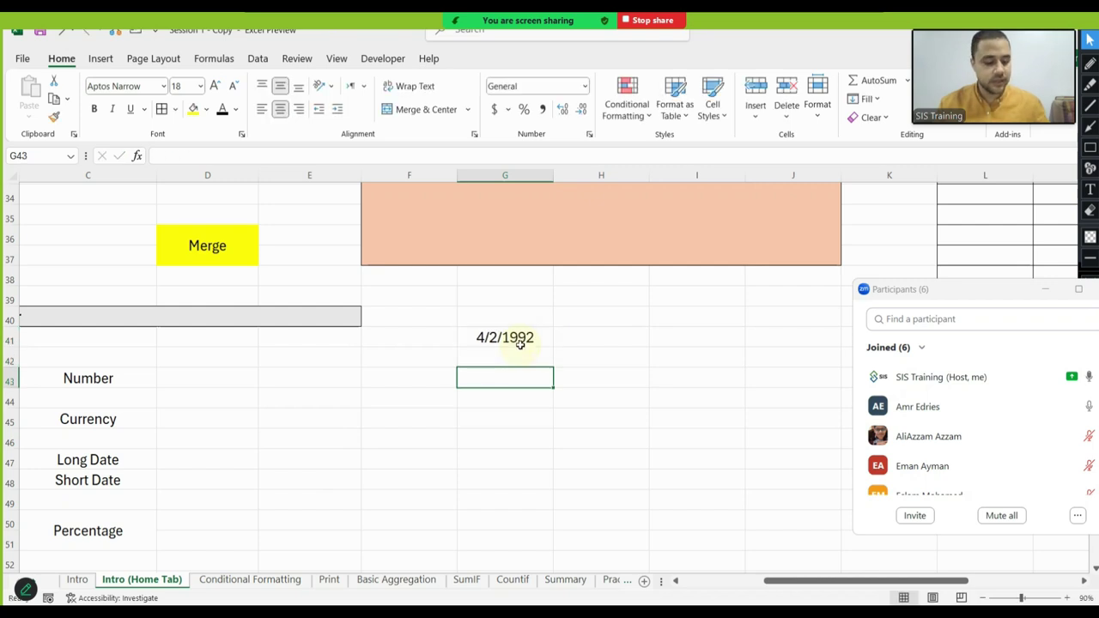
pyautogui.write('1/5/2002')
pyautogui.press('Return')
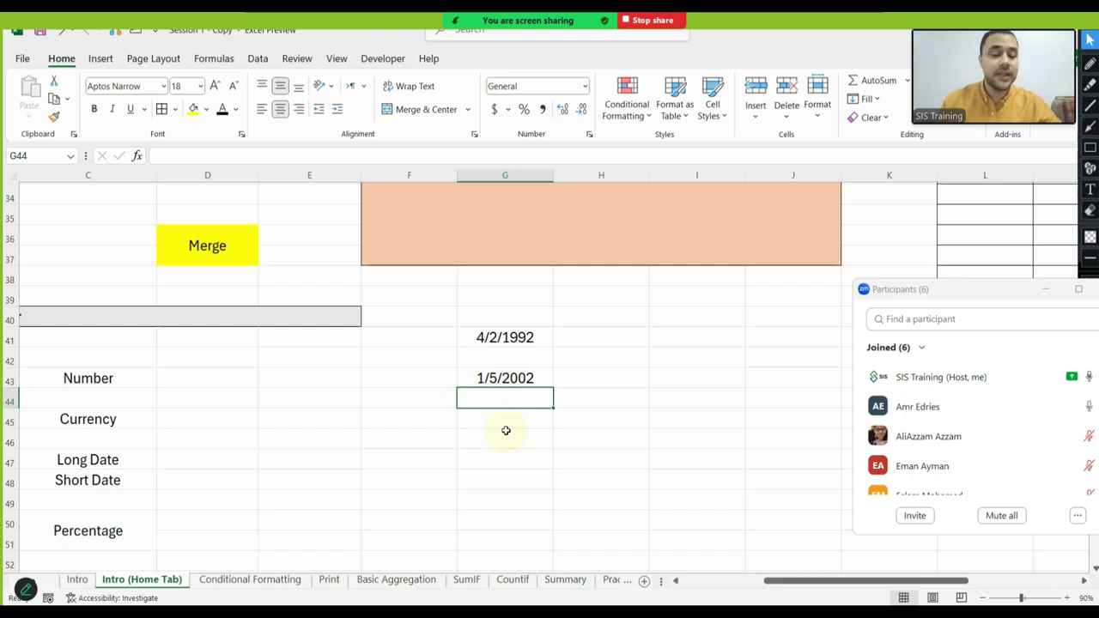
pyautogui.click(525, 176)
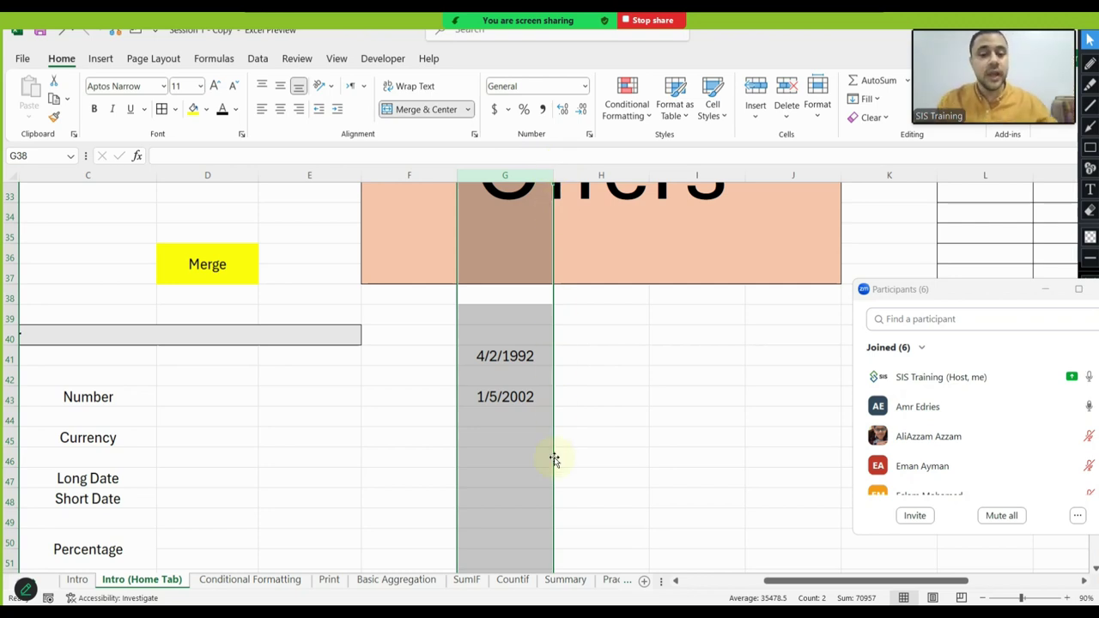
# Format column G with the 14-Mar-2012 date type, showing 2-Apr-1992 and 5-Jan-2002
pyautogui.rightClick(510, 174)
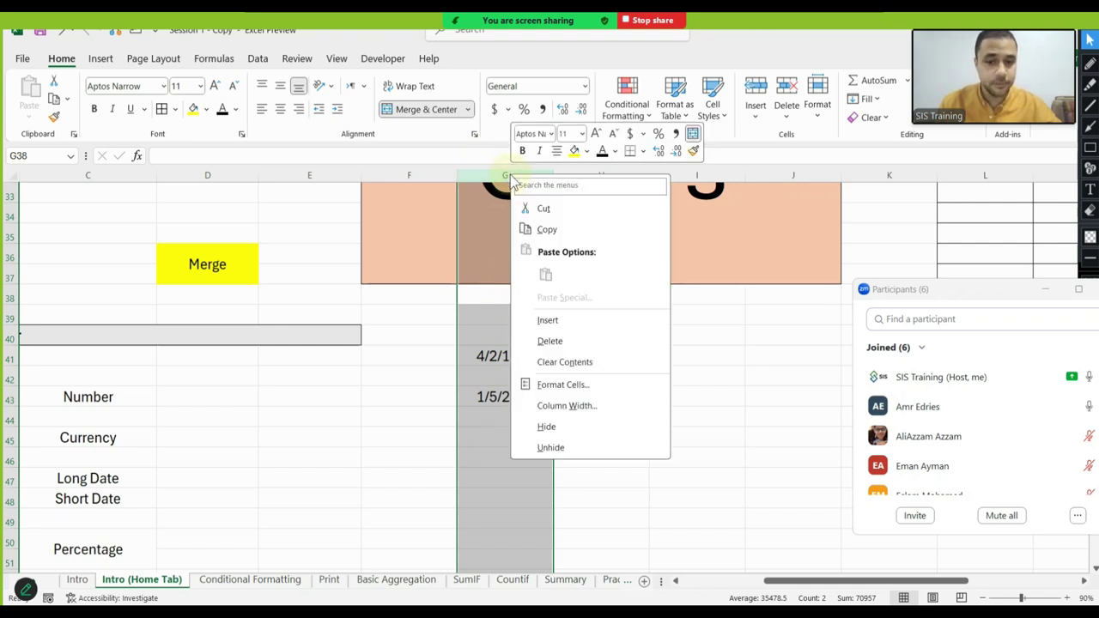
pyautogui.click(558, 392)
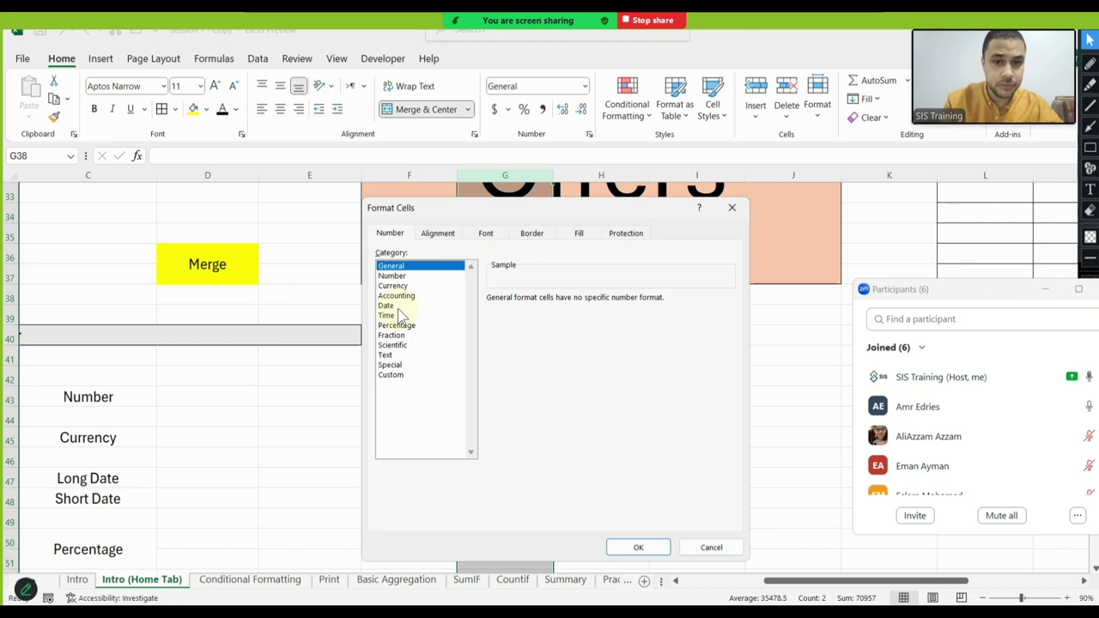
pyautogui.click(405, 306)
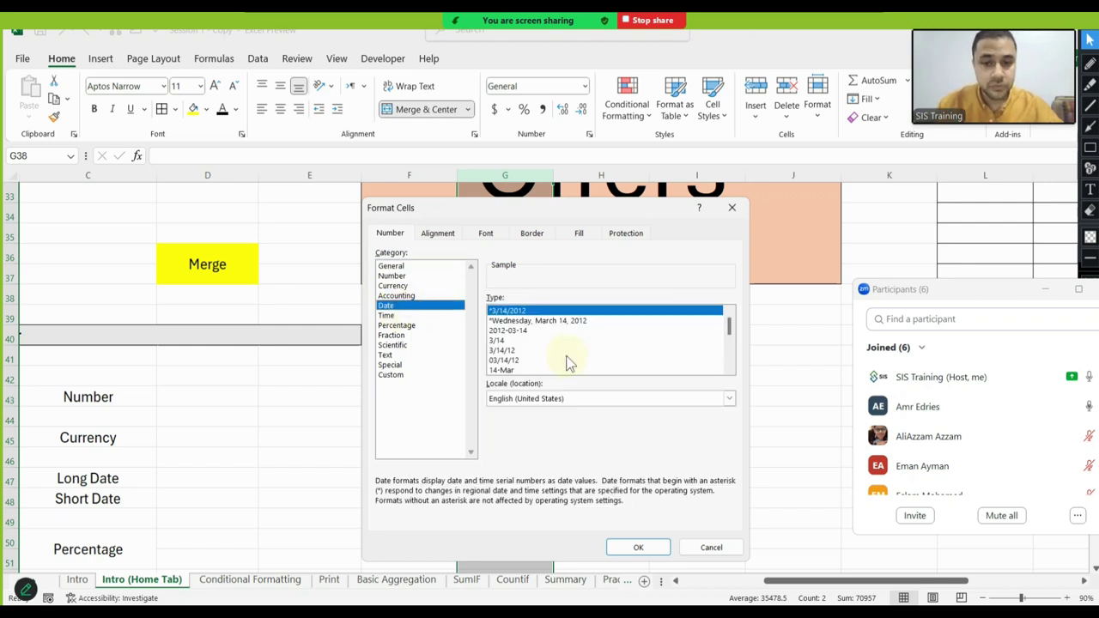
pyautogui.scroll(-5, 728, 327)
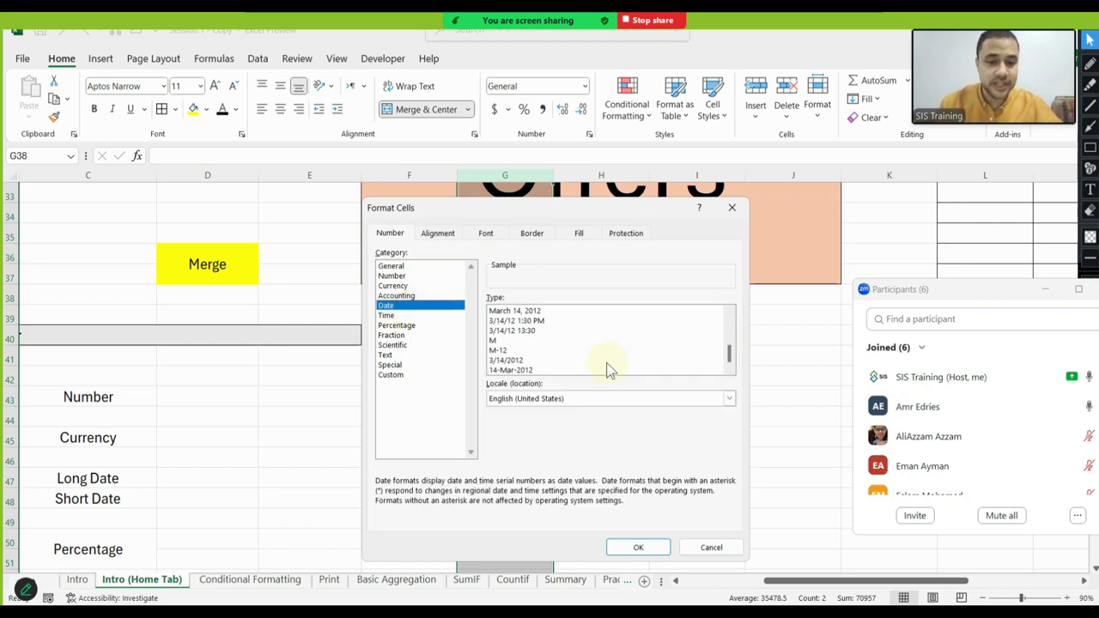
pyautogui.click(541, 370)
pyautogui.click(638, 547)
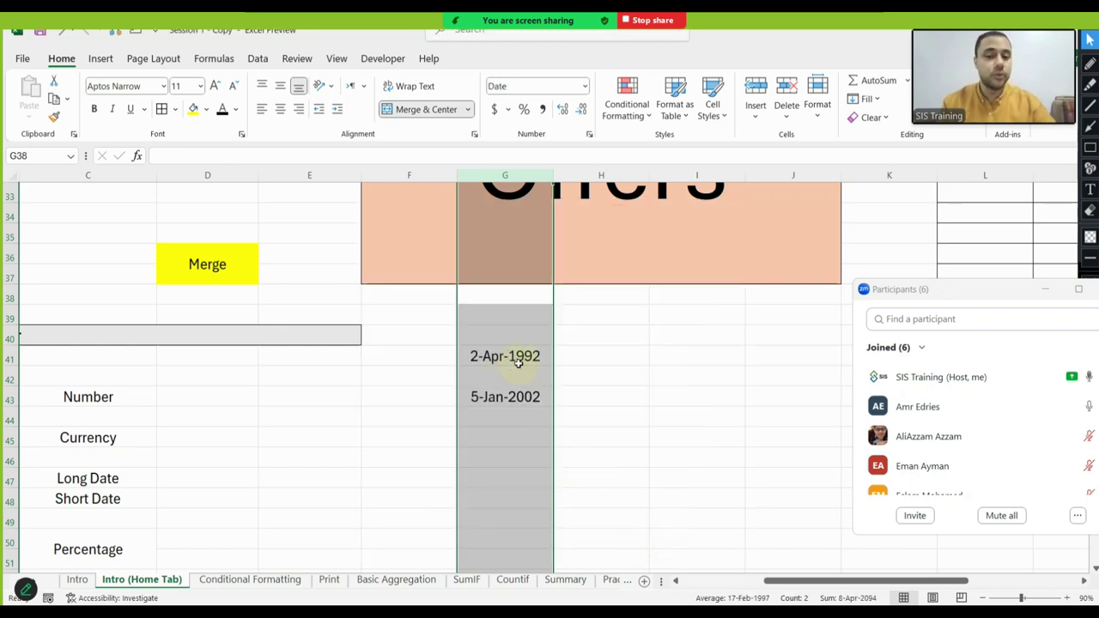
pyautogui.click(507, 477)
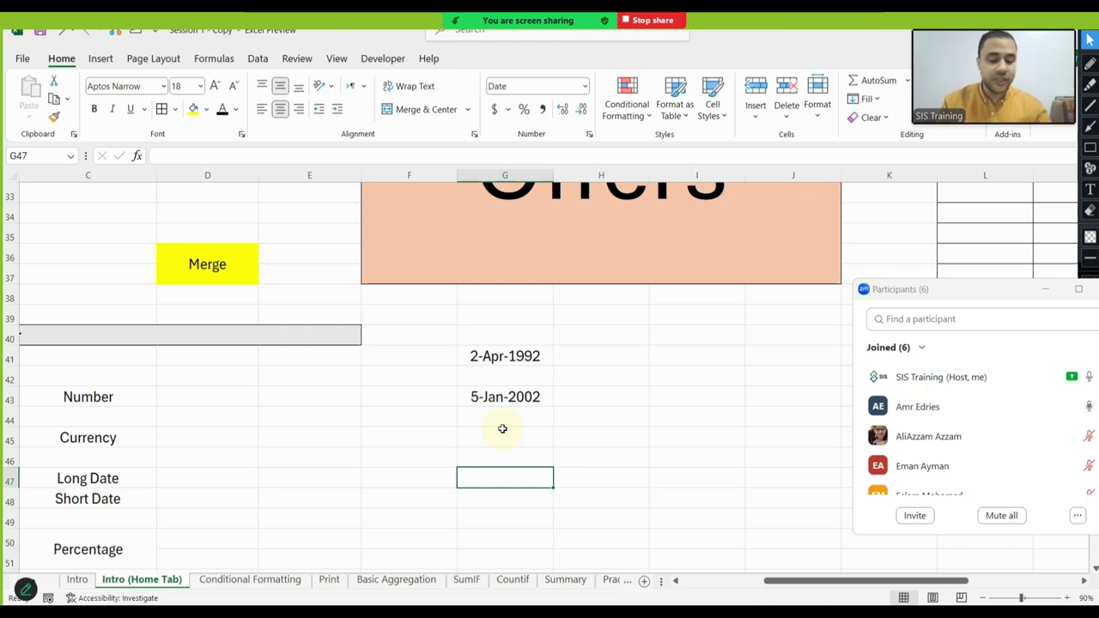
# Enter 1-7-2010 in G47 so it displays as 7-Jan-2010
pyautogui.write('1')
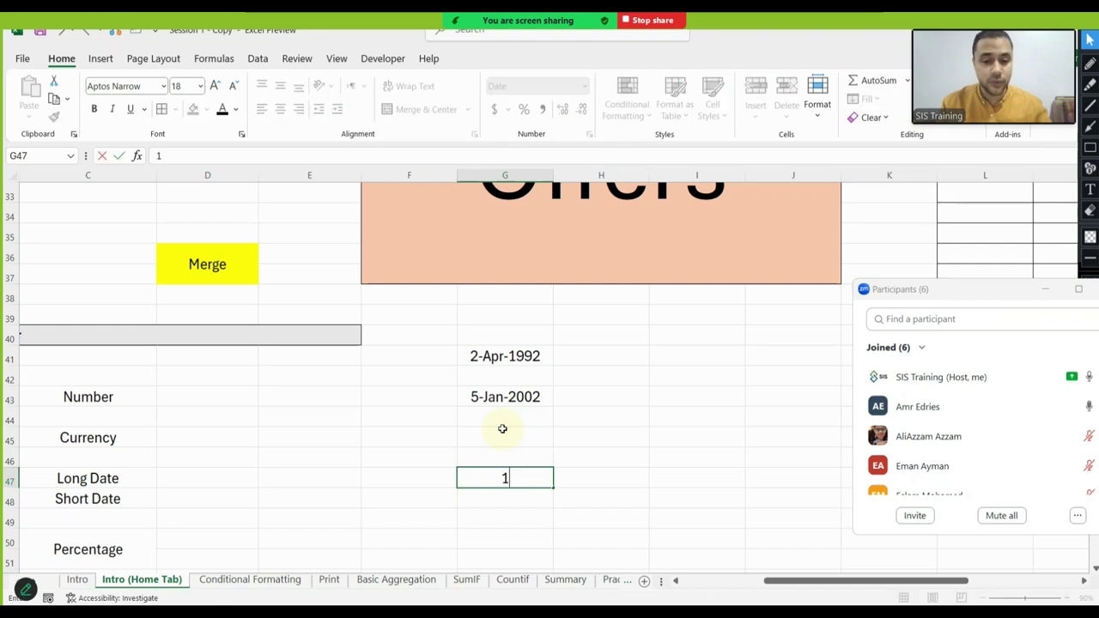
pyautogui.write('-200')
pyautogui.write('10')
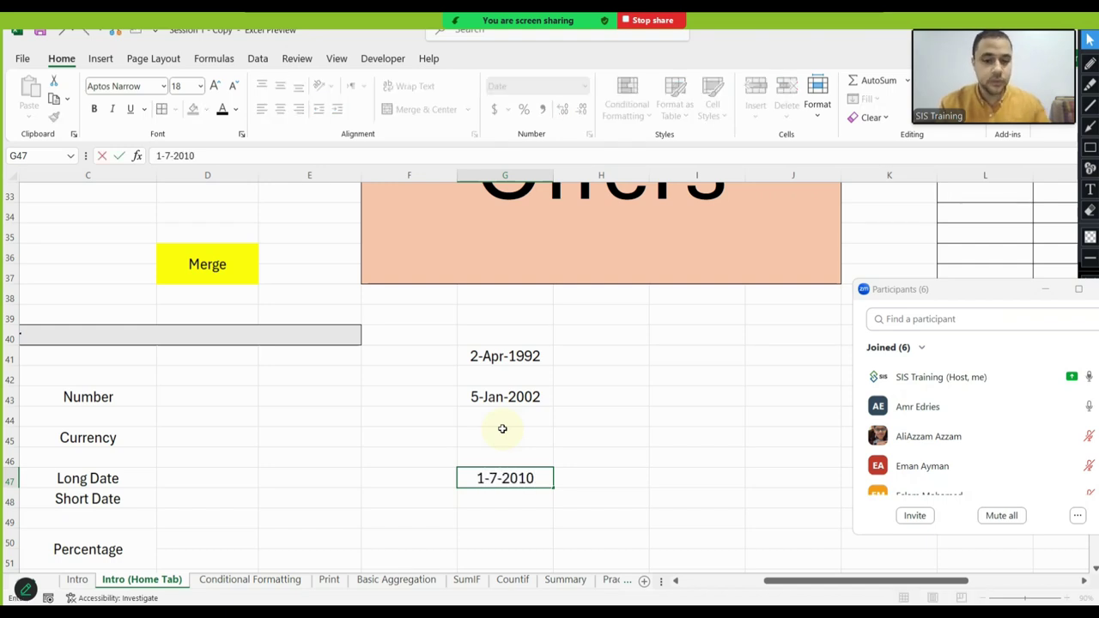
pyautogui.press('Return')
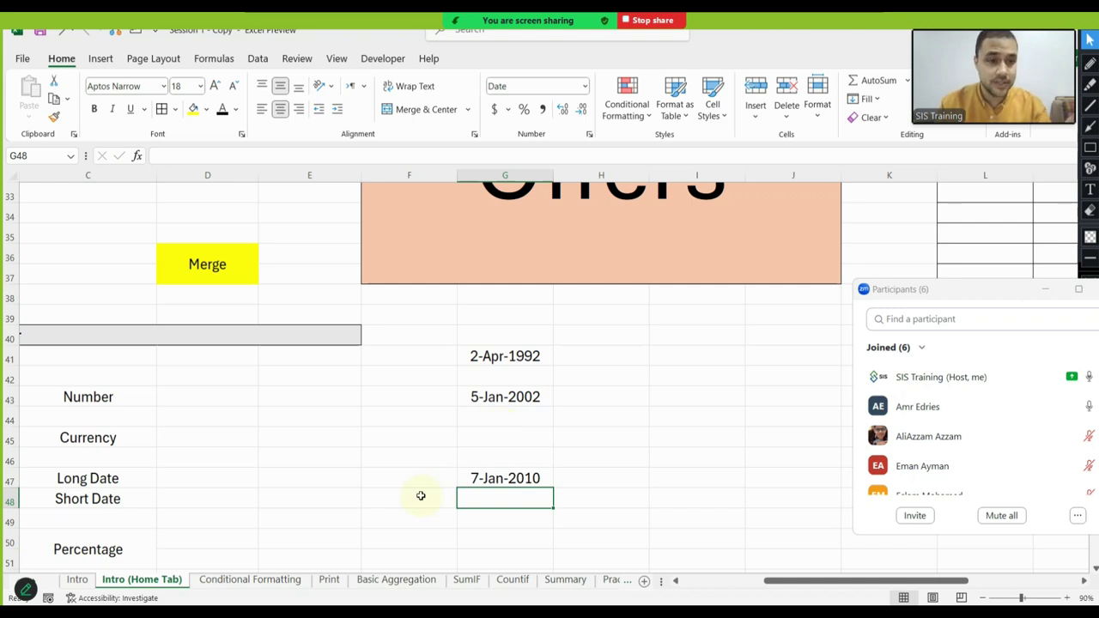
pyautogui.press('Up')
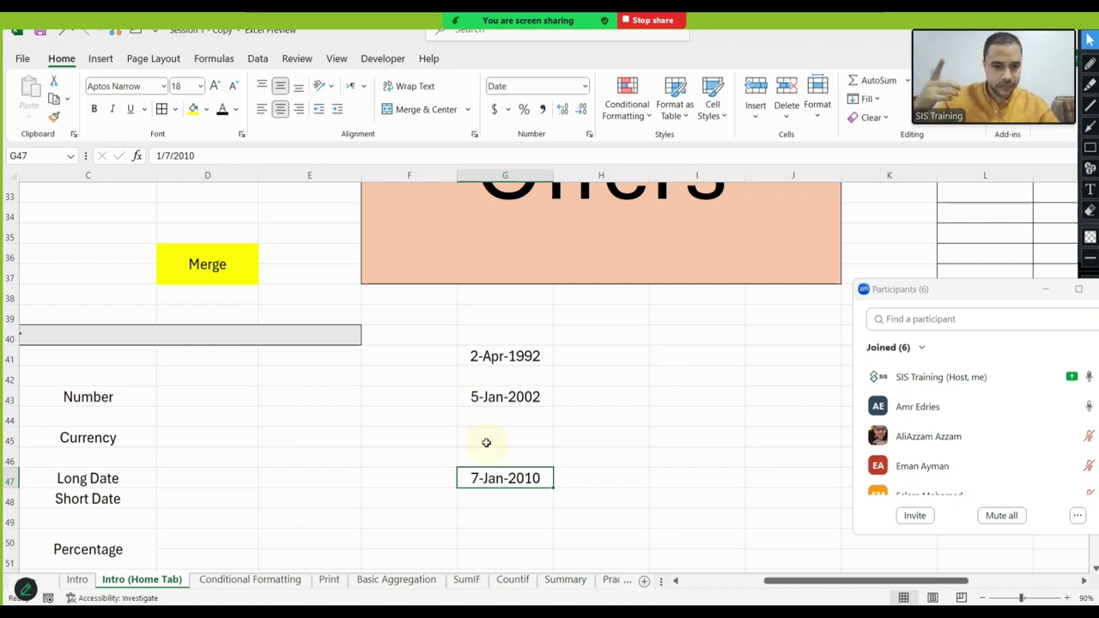
pyautogui.moveTo(314, 437); pyautogui.dragTo(260, 443)
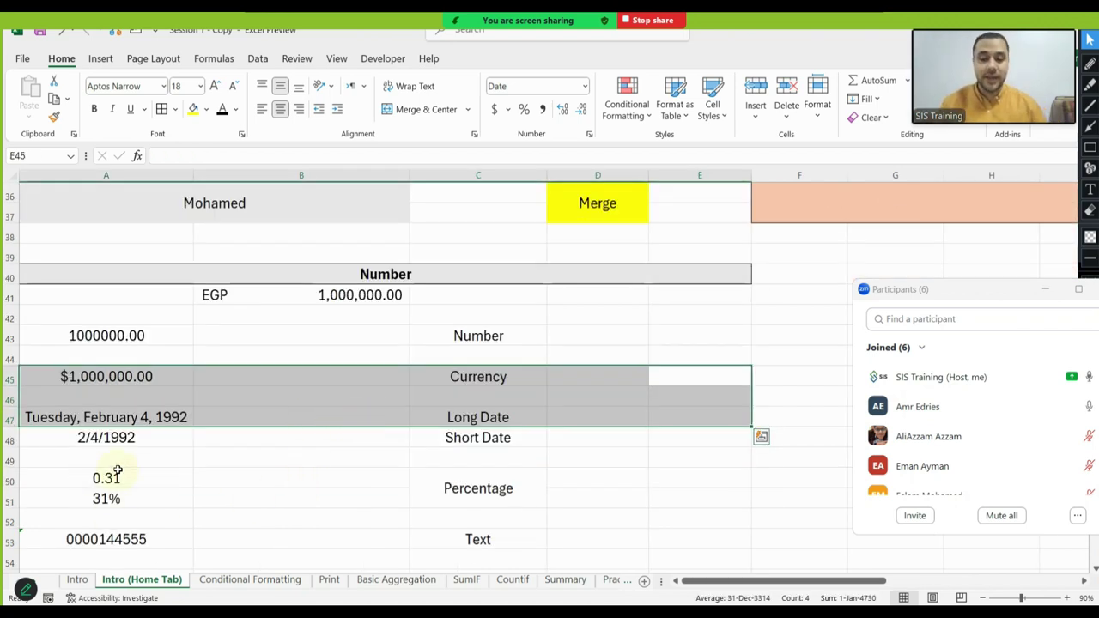
pyautogui.click(148, 484)
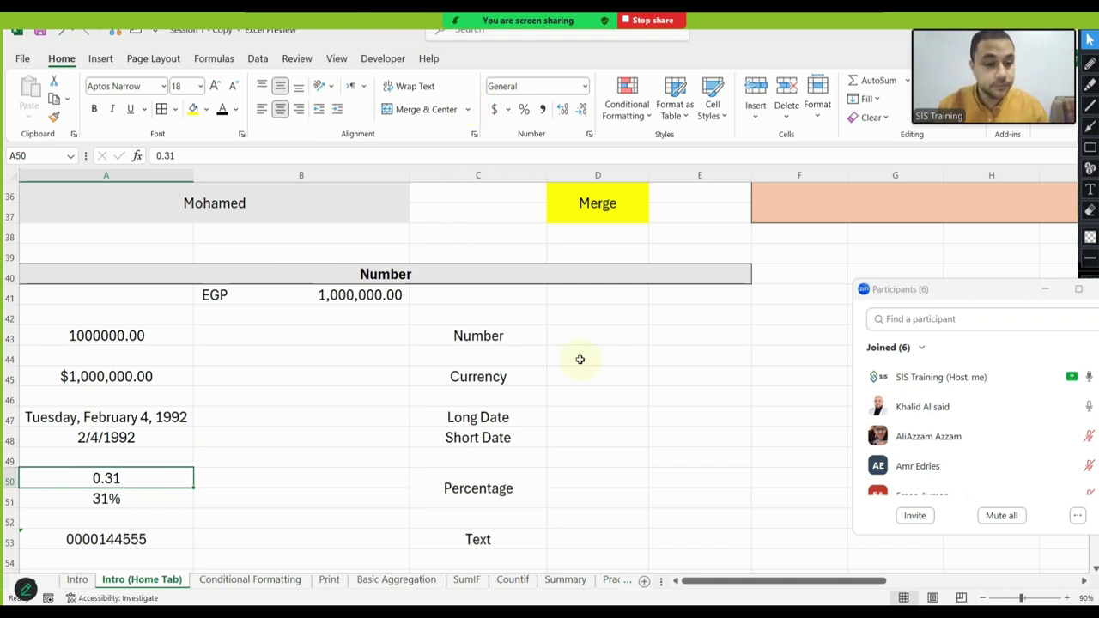
pyautogui.moveTo(581, 359); pyautogui.dragTo(1027, 404)
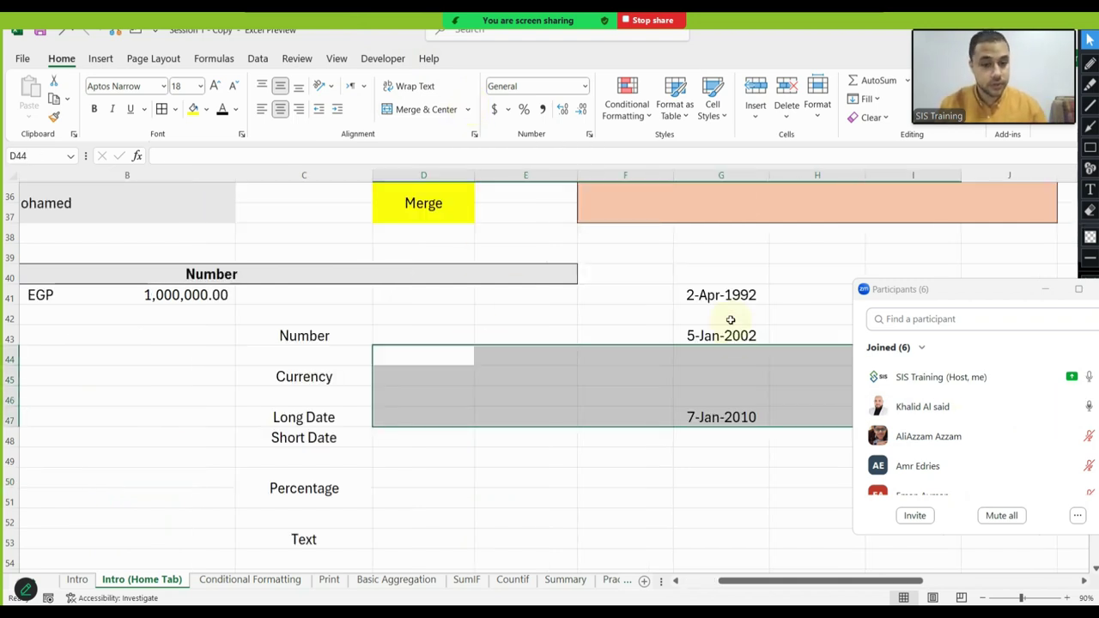
pyautogui.moveTo(731, 320); pyautogui.dragTo(1090, 333)
pyautogui.click(678, 287)
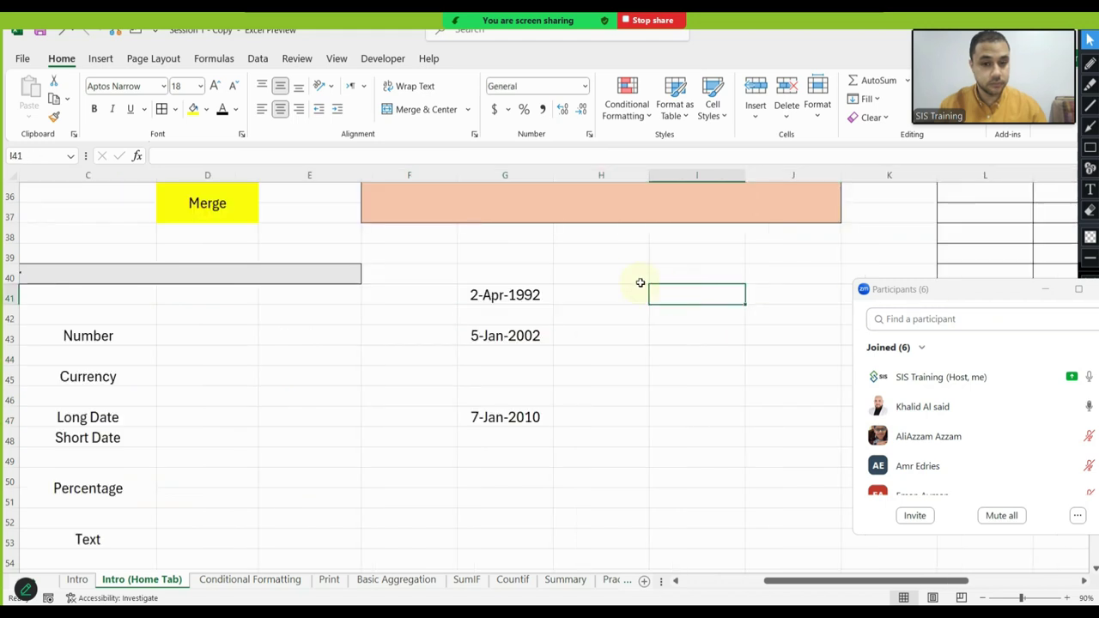
pyautogui.click(611, 175)
pyautogui.rightClick(610, 175)
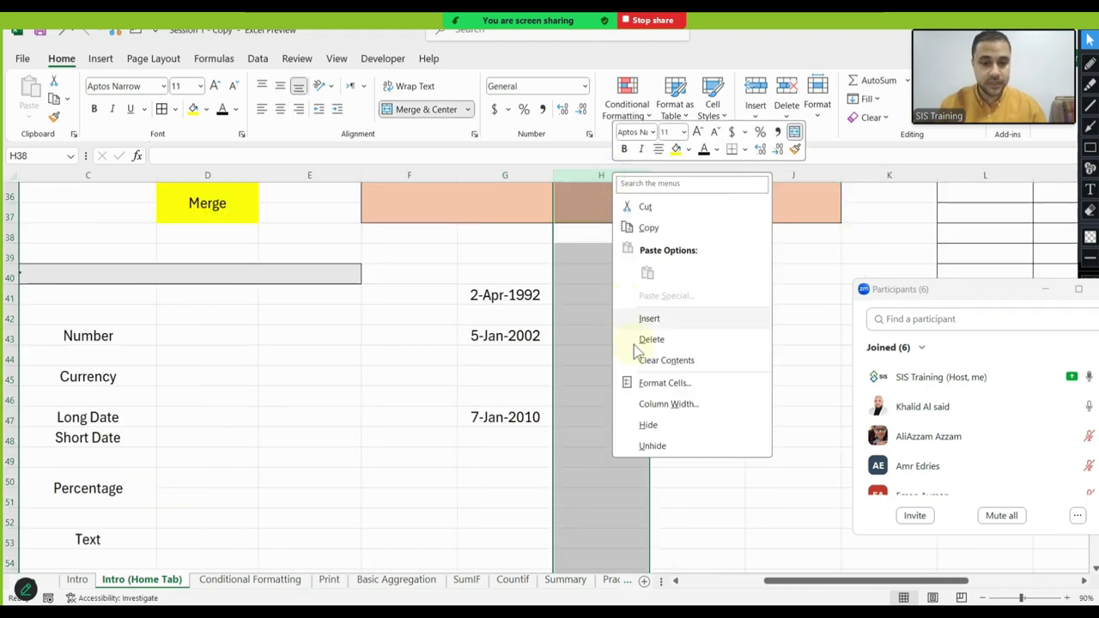
pyautogui.click(650, 384)
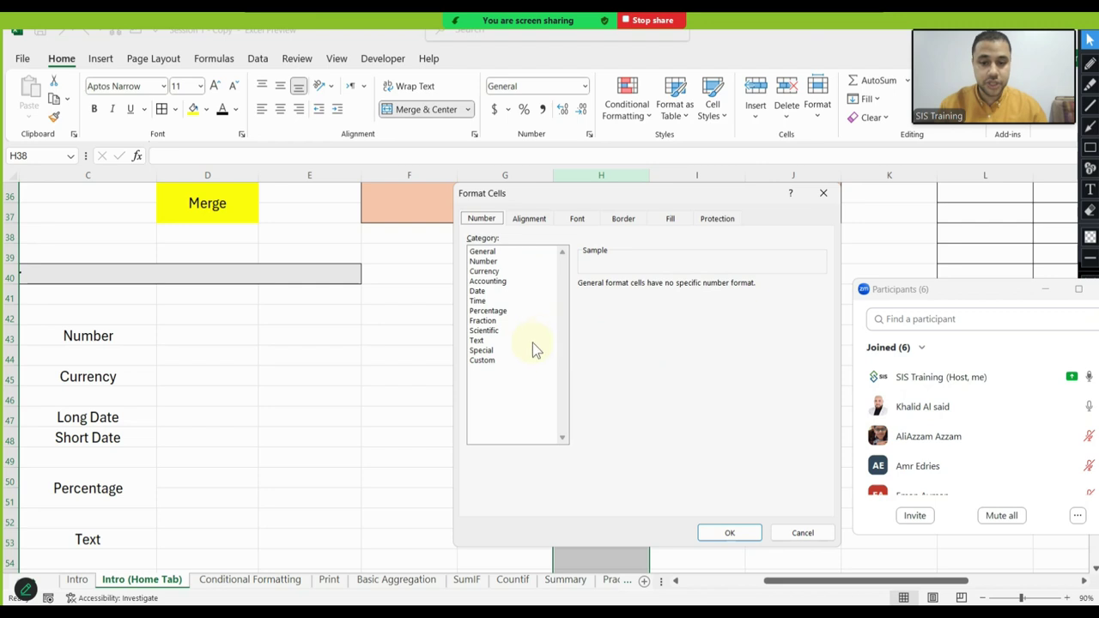
pyautogui.click(791, 530)
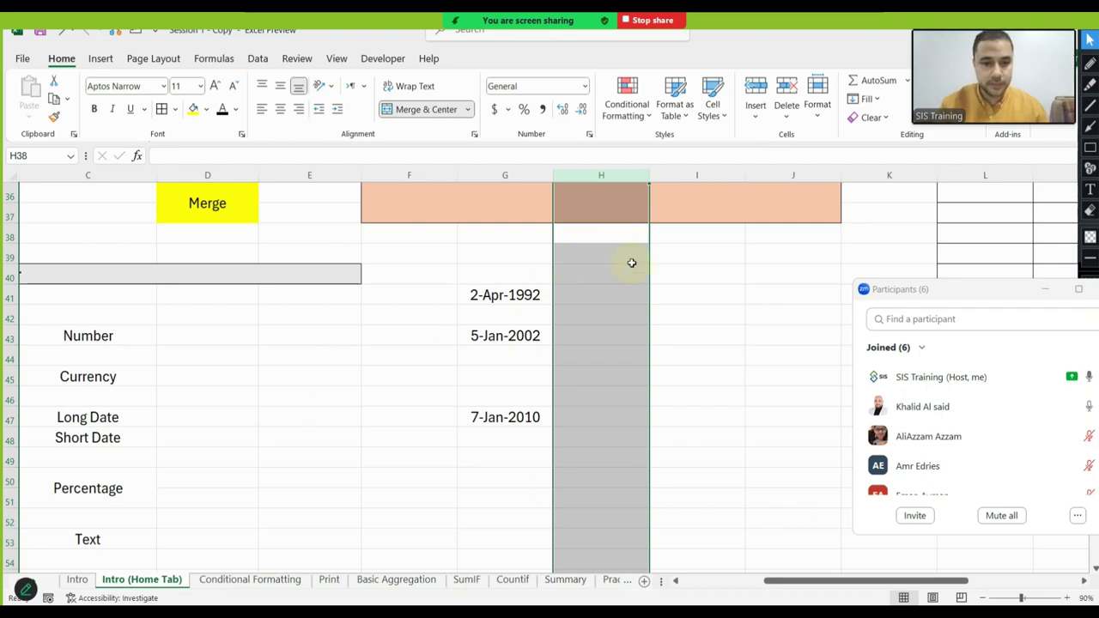
pyautogui.click(692, 273)
# Set the Date format locale for cell I40 to Arabic (Egypt)
pyautogui.rightClick(687, 275)
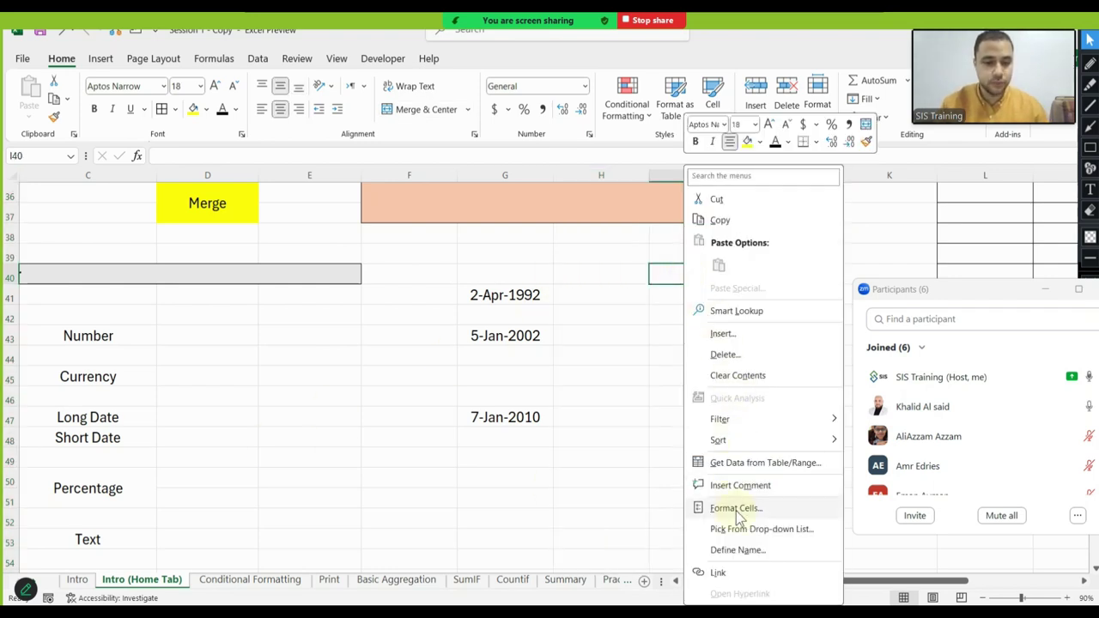
pyautogui.click(736, 509)
pyautogui.moveTo(661, 249)
pyautogui.mouseDown()
pyautogui.moveTo(277, 167)
pyautogui.moveTo(300, 158)
pyautogui.mouseUp()
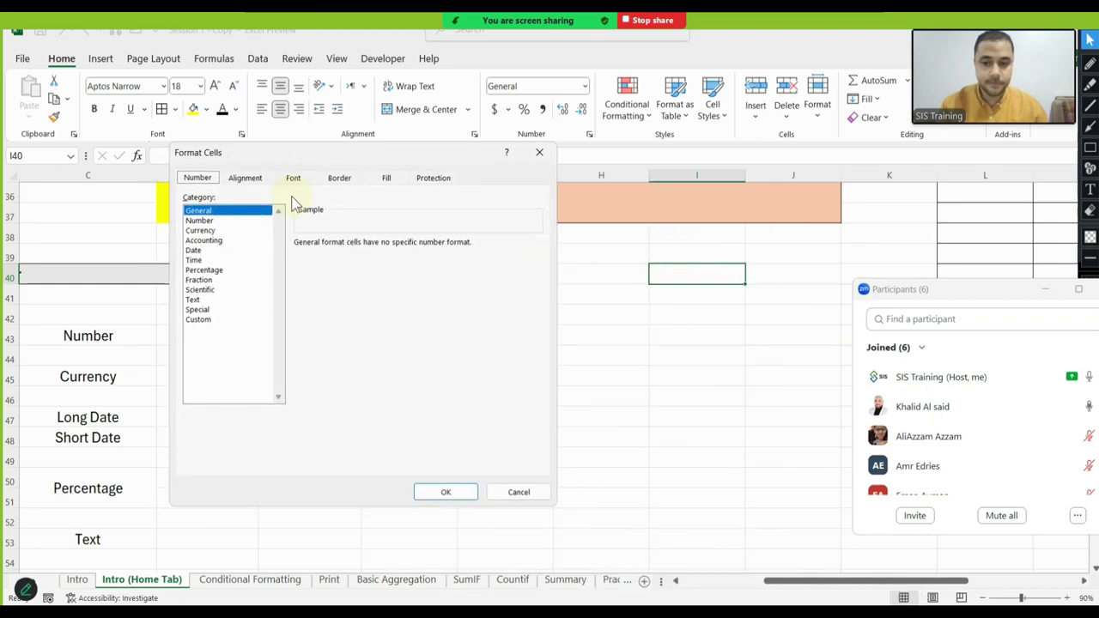
pyautogui.click(215, 249)
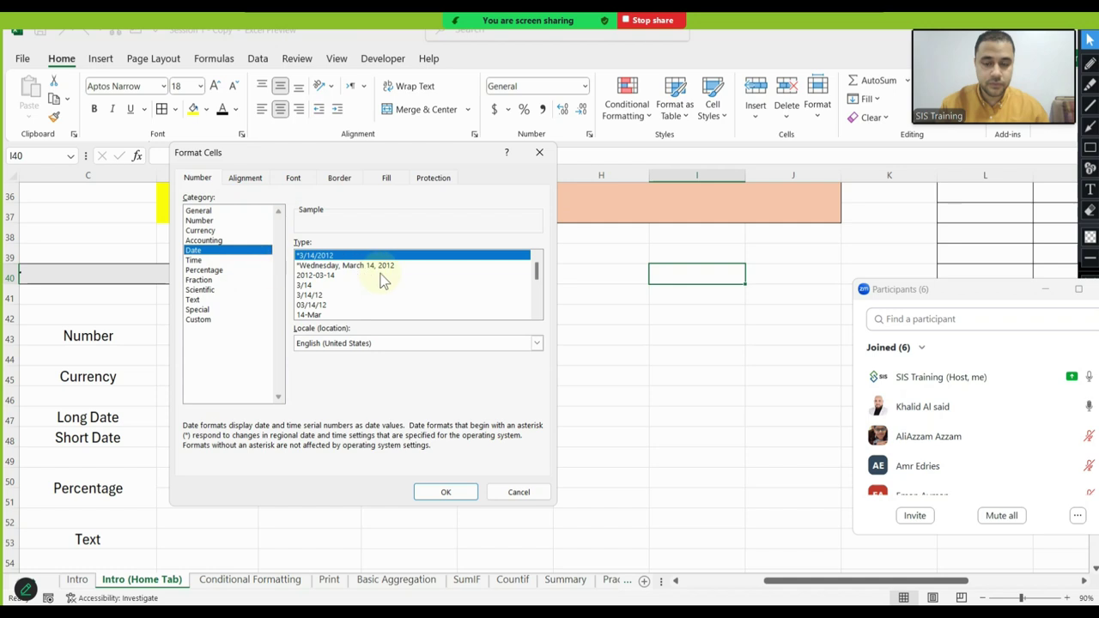
pyautogui.click(351, 345)
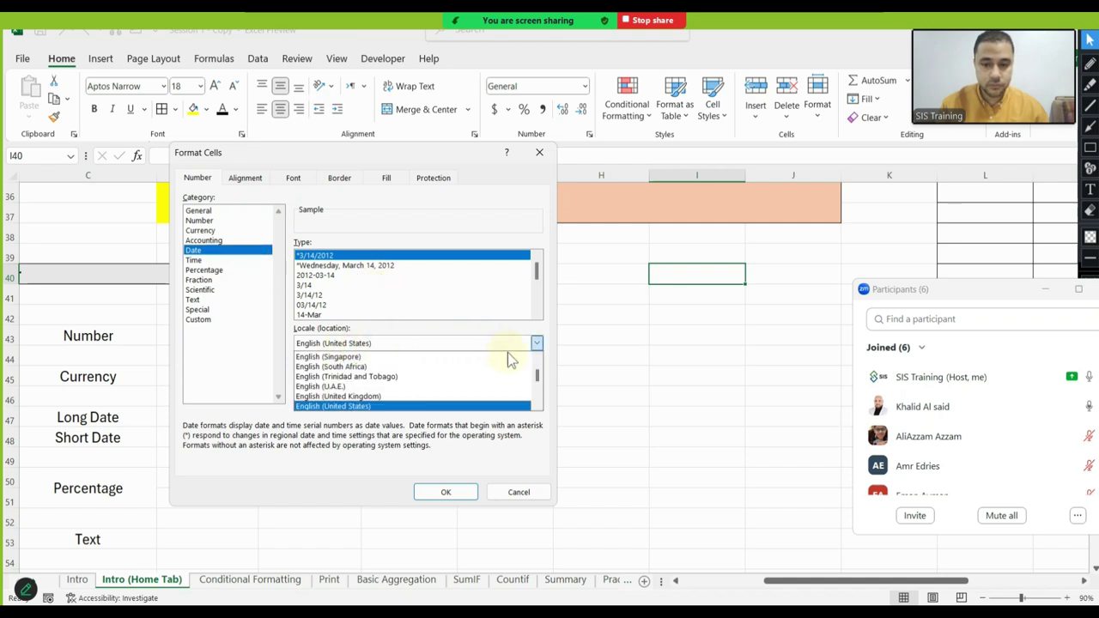
pyautogui.moveTo(538, 378); pyautogui.dragTo(539, 365)
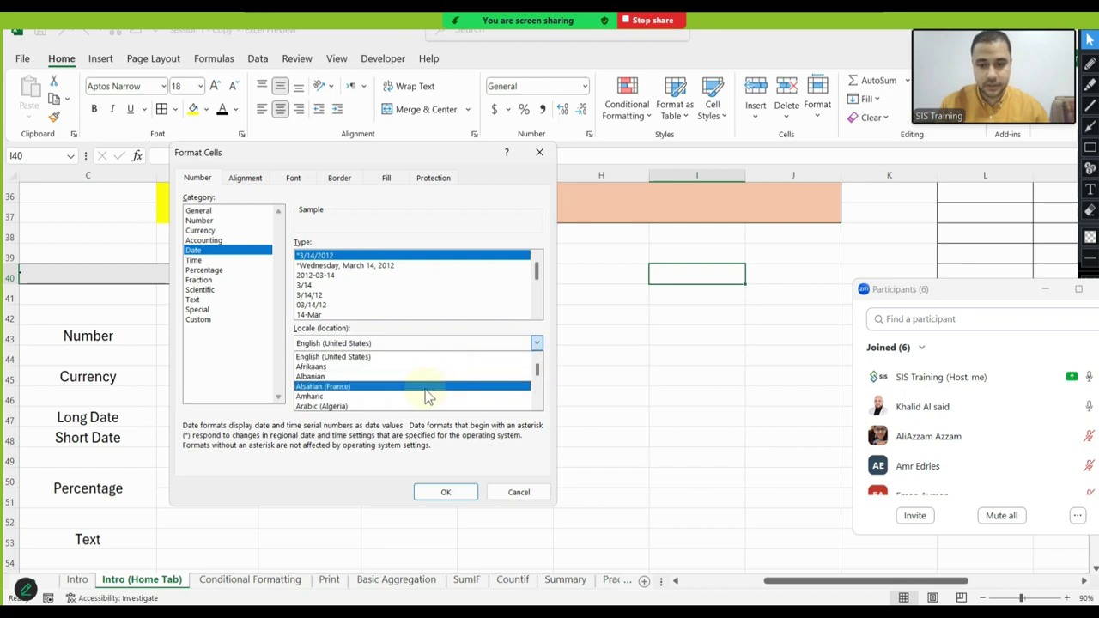
pyautogui.scroll(-1, 408, 399)
pyautogui.scroll(-1, 404, 396)
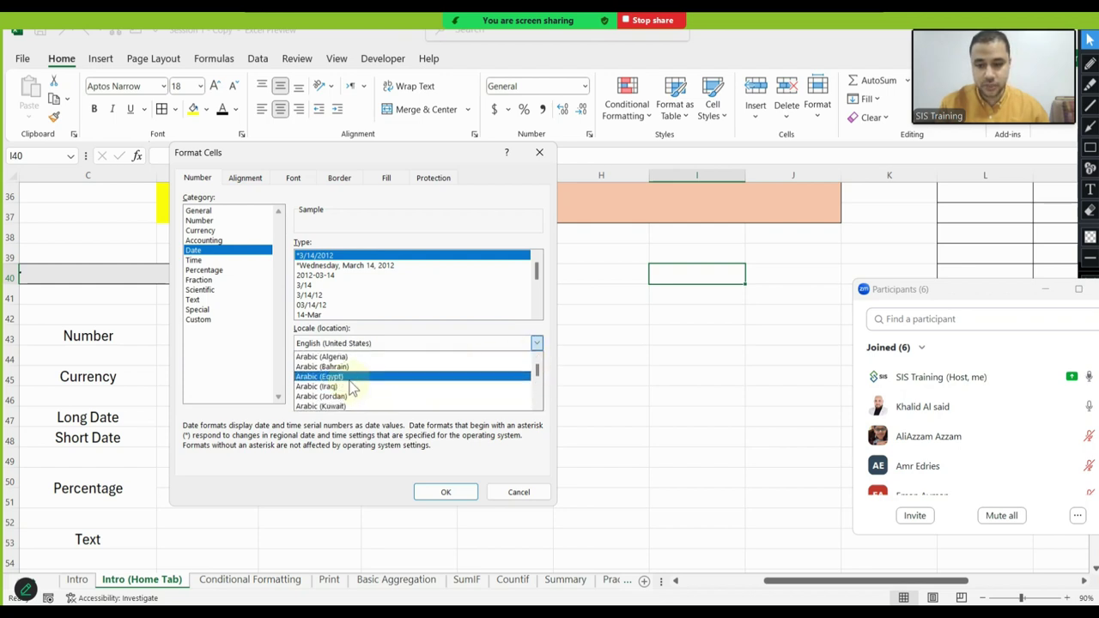
pyautogui.click(349, 378)
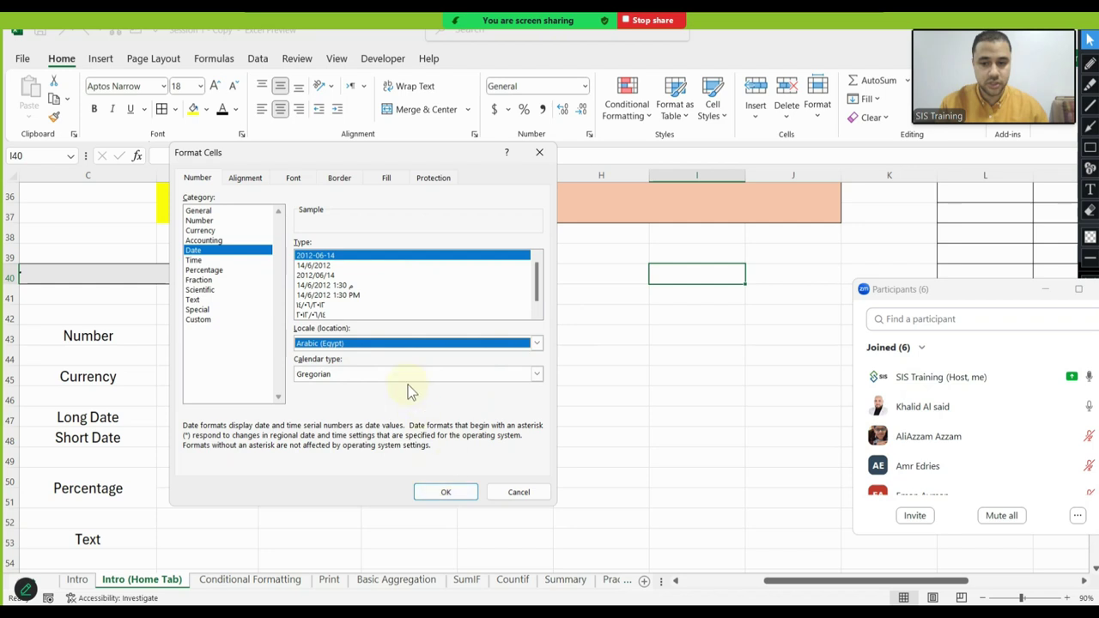
# Browse the calendar types offered for the Arabic (Egypt) locale
pyautogui.click(351, 375)
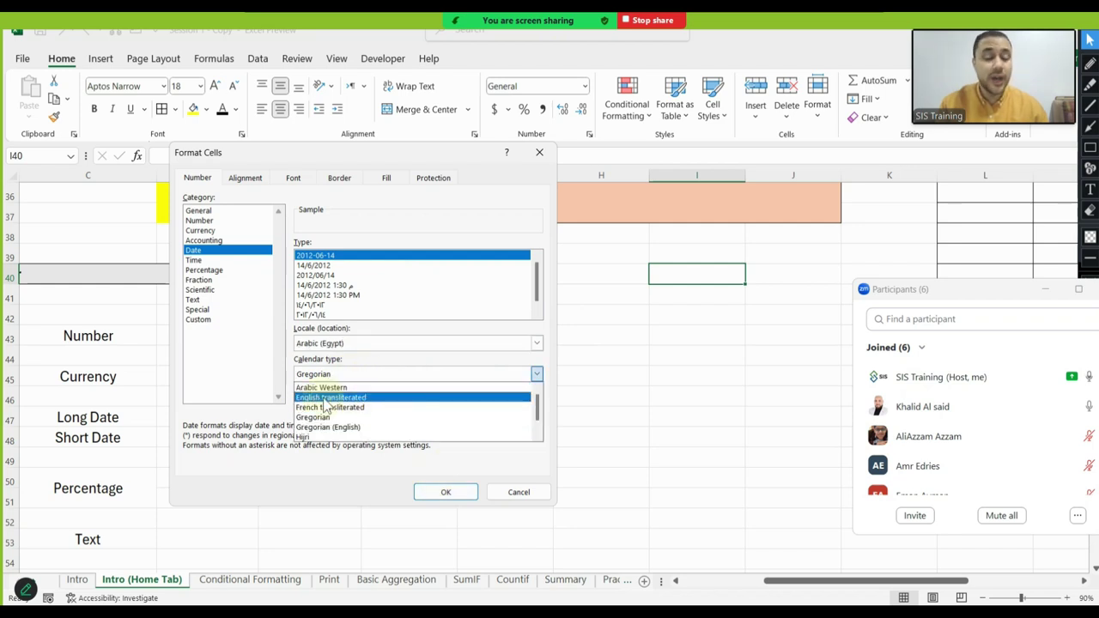
pyautogui.scroll(-1, 347, 420)
pyautogui.scroll(-1, 356, 434)
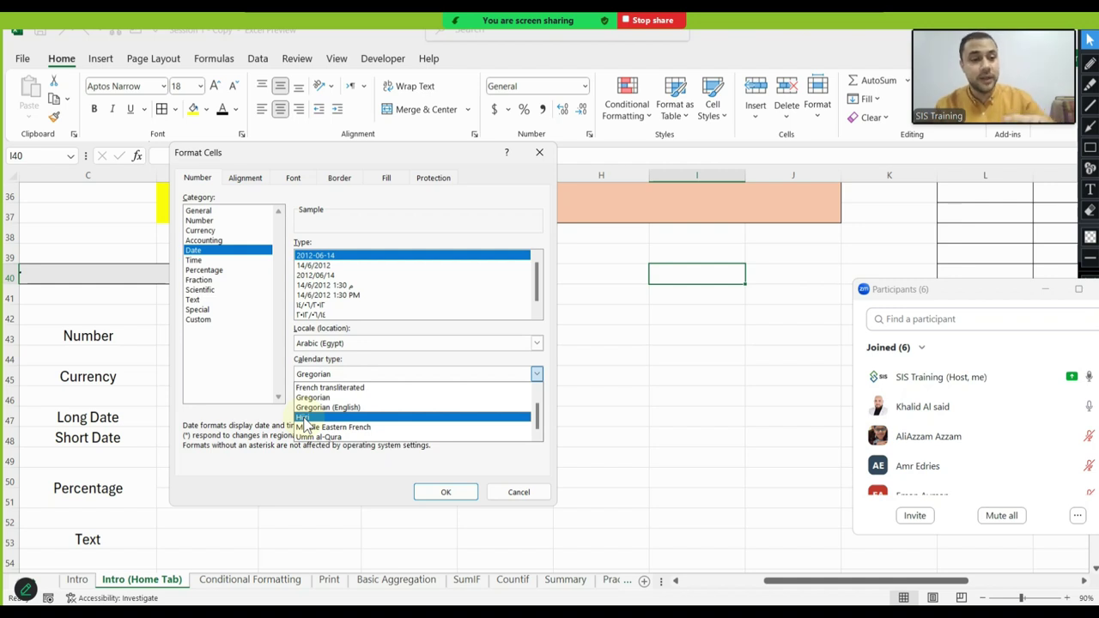
# Cancel the date format change and open Control Panel full screen
pyautogui.click(512, 493)
pyautogui.press('super')
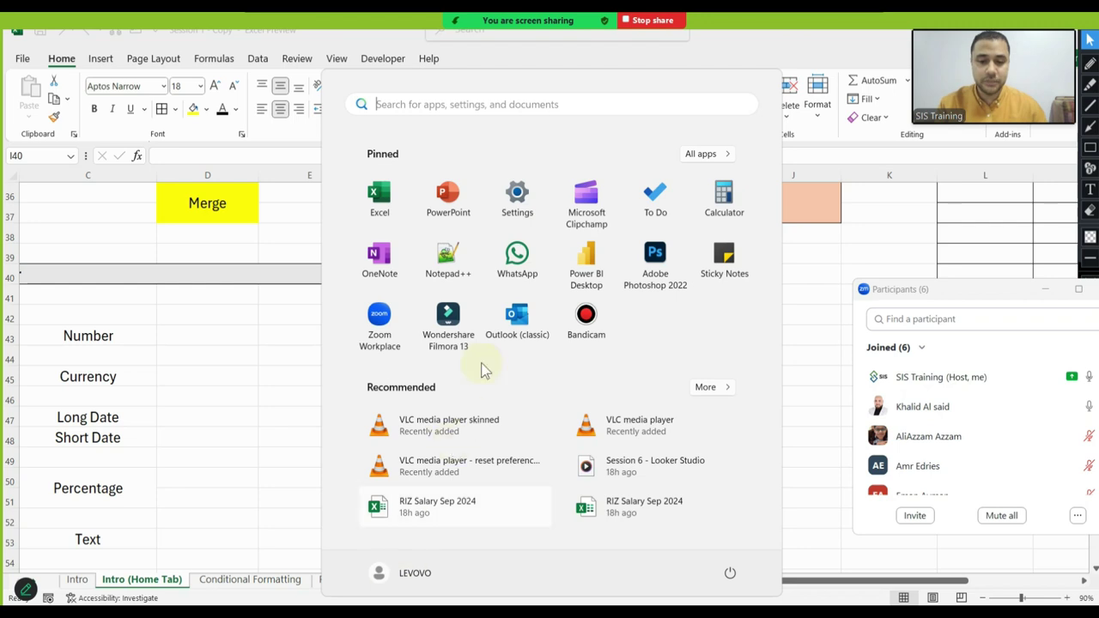
pyautogui.click(495, 104)
pyautogui.write('control Panel')
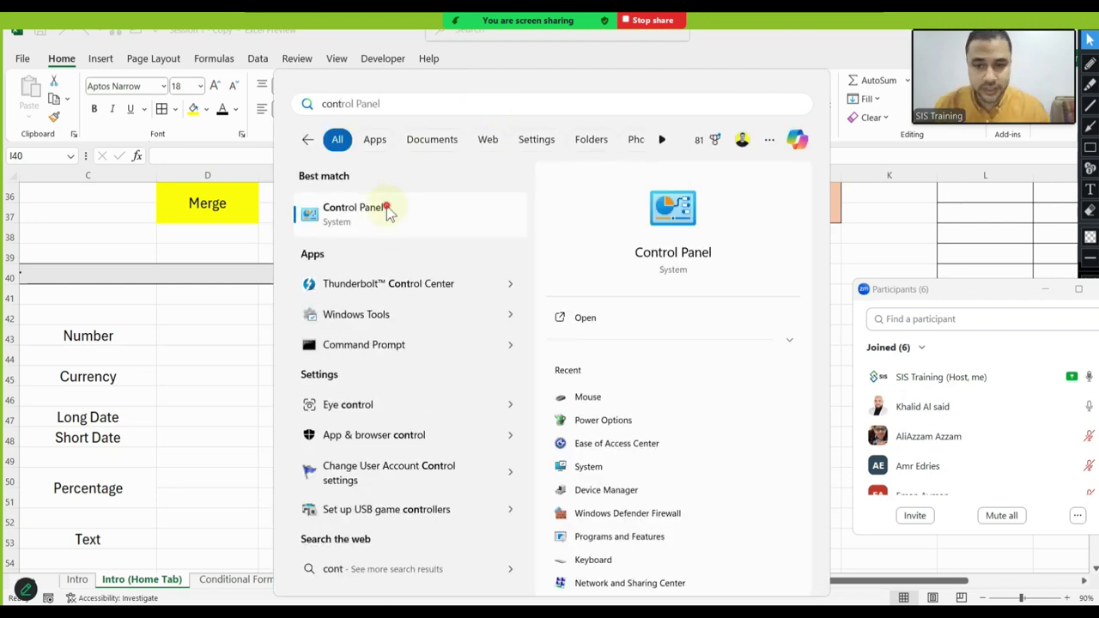
pyautogui.click(385, 212)
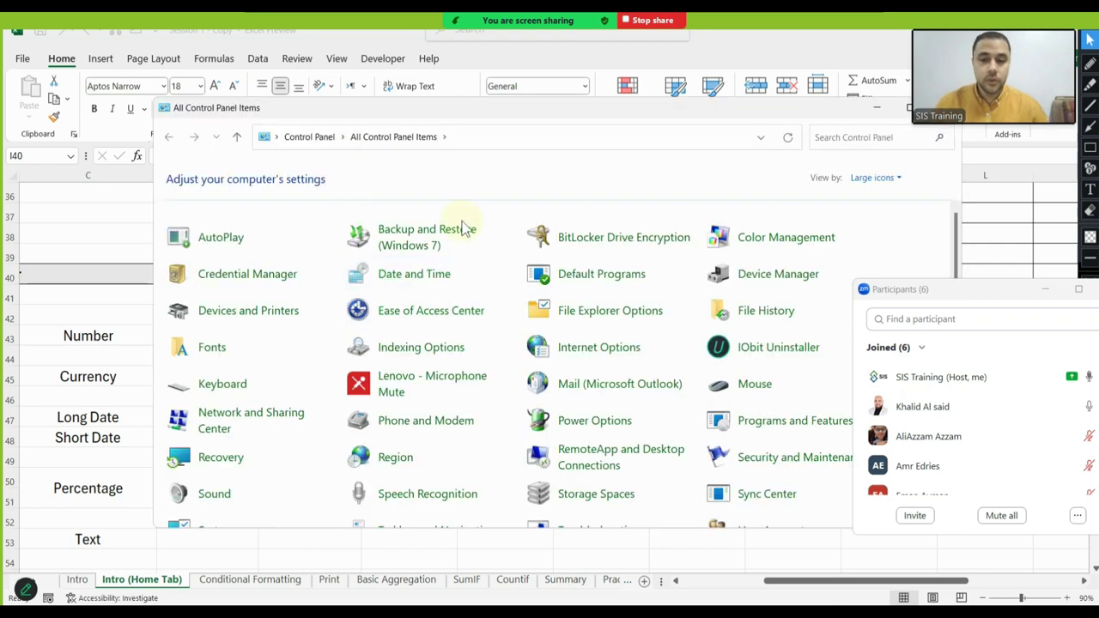
pyautogui.doubleClick(577, 106)
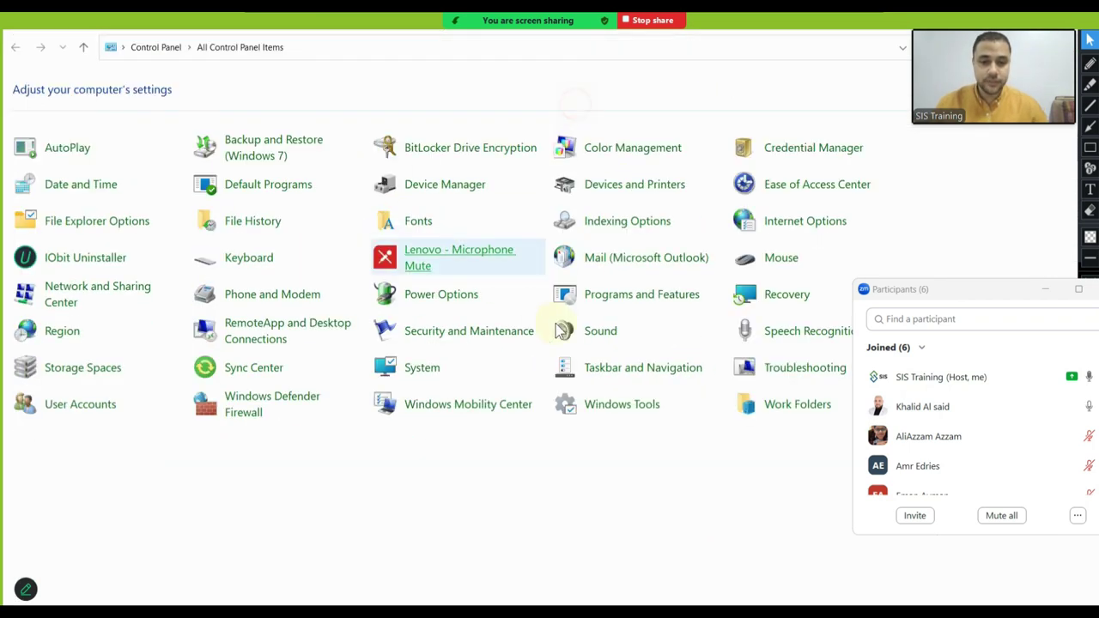
# Review the Region short date formats and close without changes, keeping M/d/yyyy
pyautogui.click(64, 333)
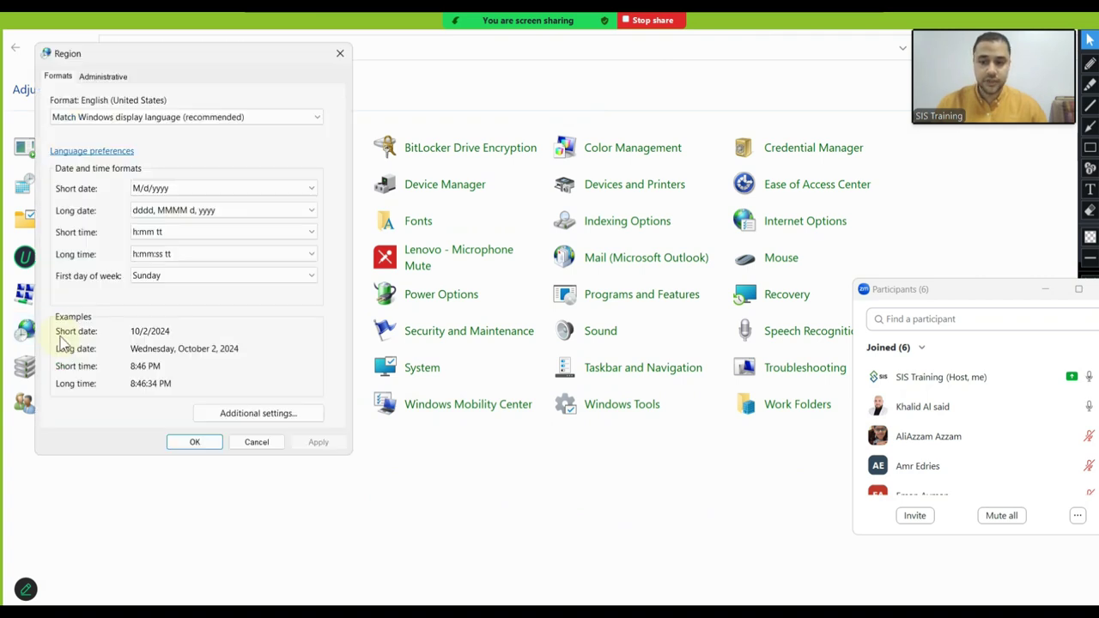
pyautogui.moveTo(216, 54); pyautogui.dragTo(381, 34)
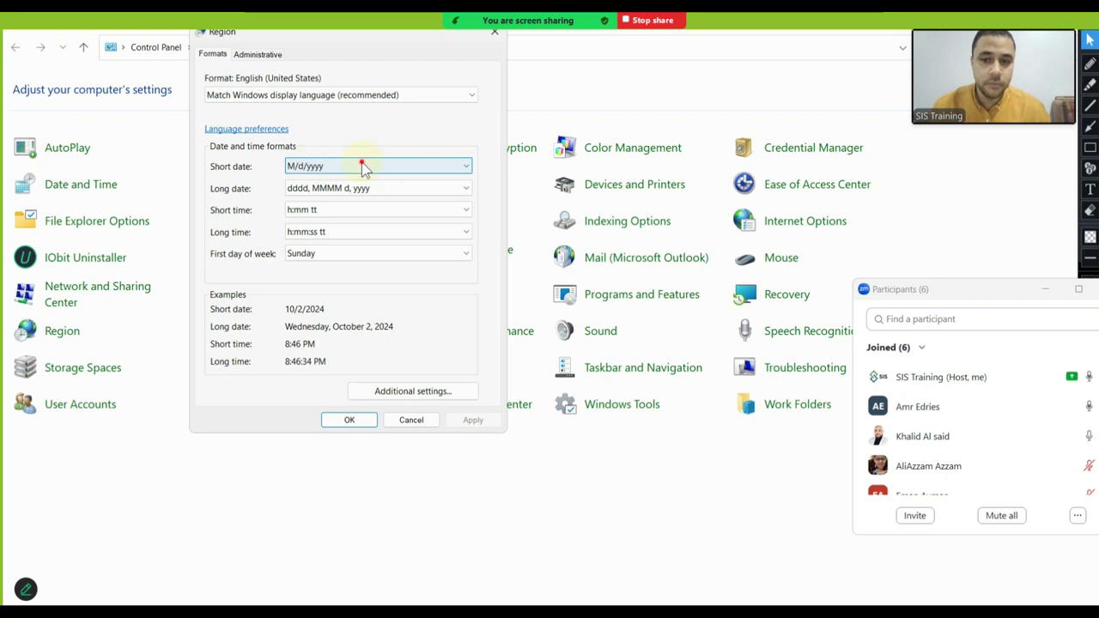
pyautogui.click(363, 165)
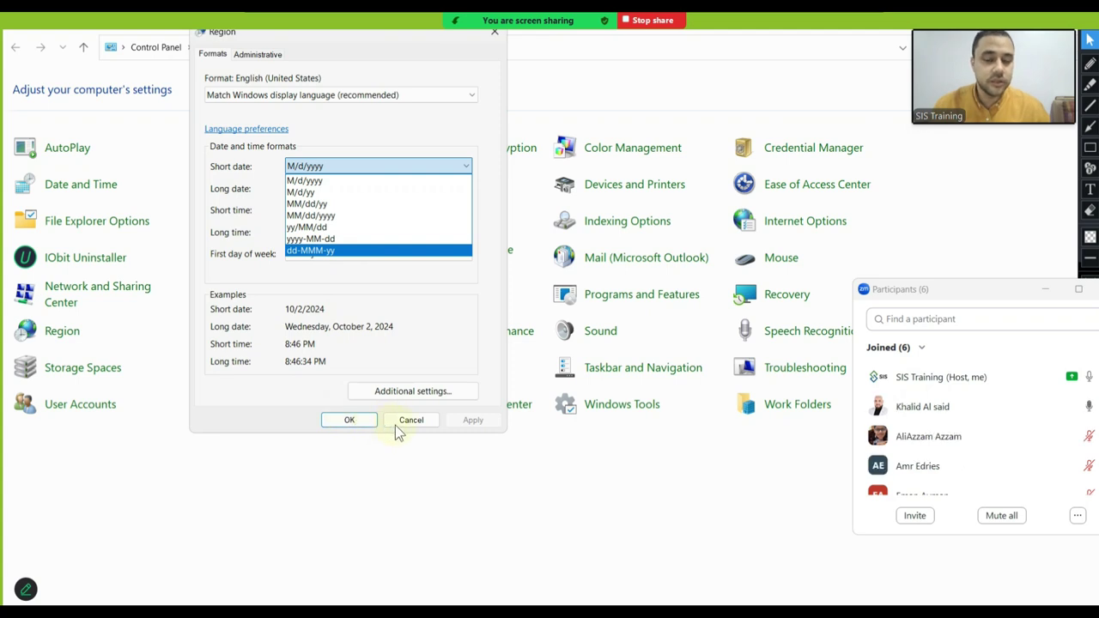
pyautogui.click(481, 367)
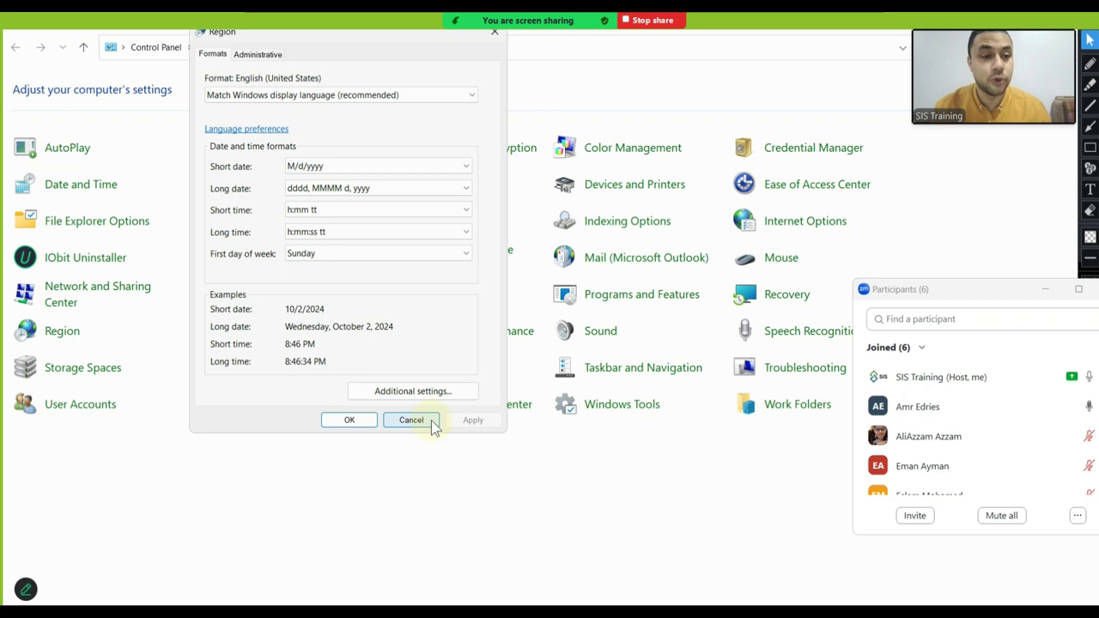
pyautogui.click(410, 420)
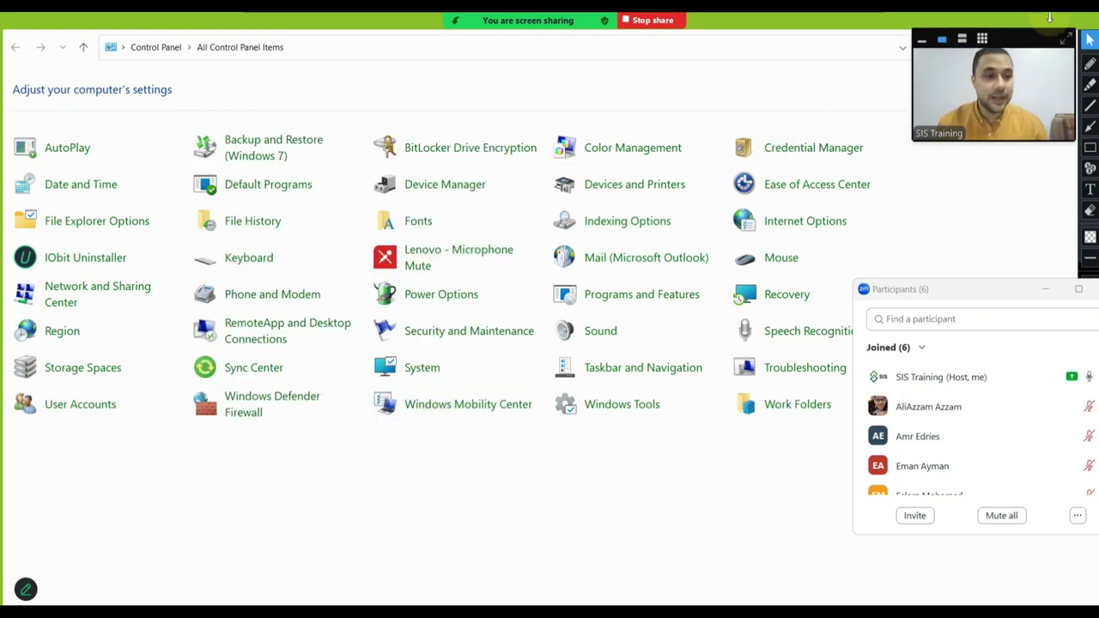
# Return to Excel and select the empty cell E44
pyautogui.hotkey('alt', 'Tab')
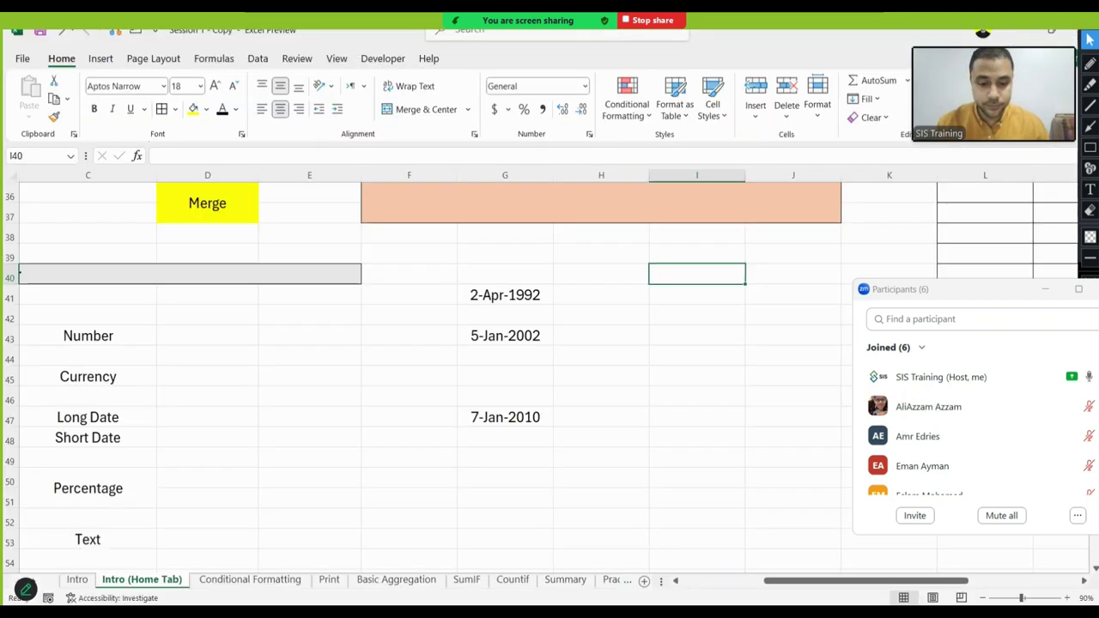
pyautogui.click(309, 461)
pyautogui.hscroll(-3, 258, 464)
pyautogui.click(287, 468)
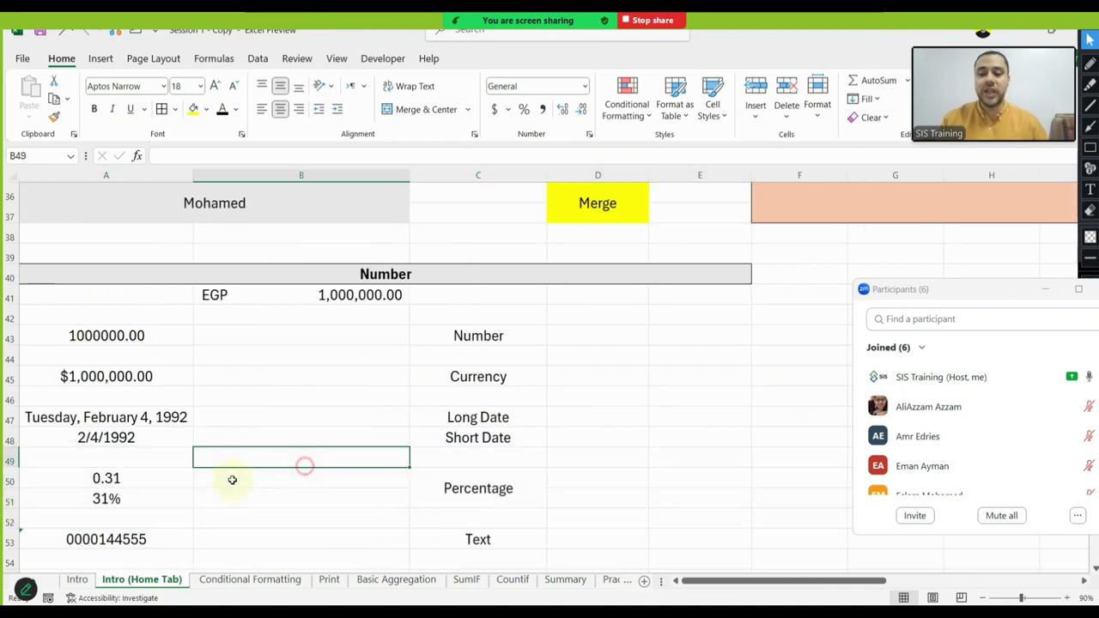
pyautogui.click(133, 482)
pyautogui.click(670, 352)
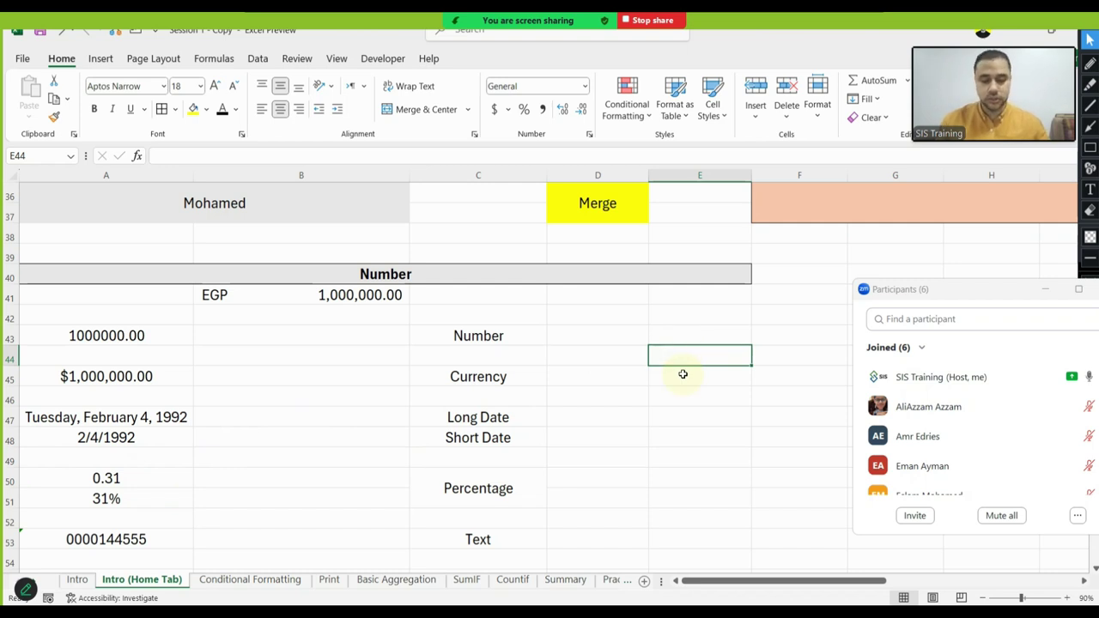
# Enter =100000/70000 in E44 and show it as a percentage, 143%
pyautogui.write('1000')
pyautogui.press('BackSpace')
pyautogui.press('Escape')
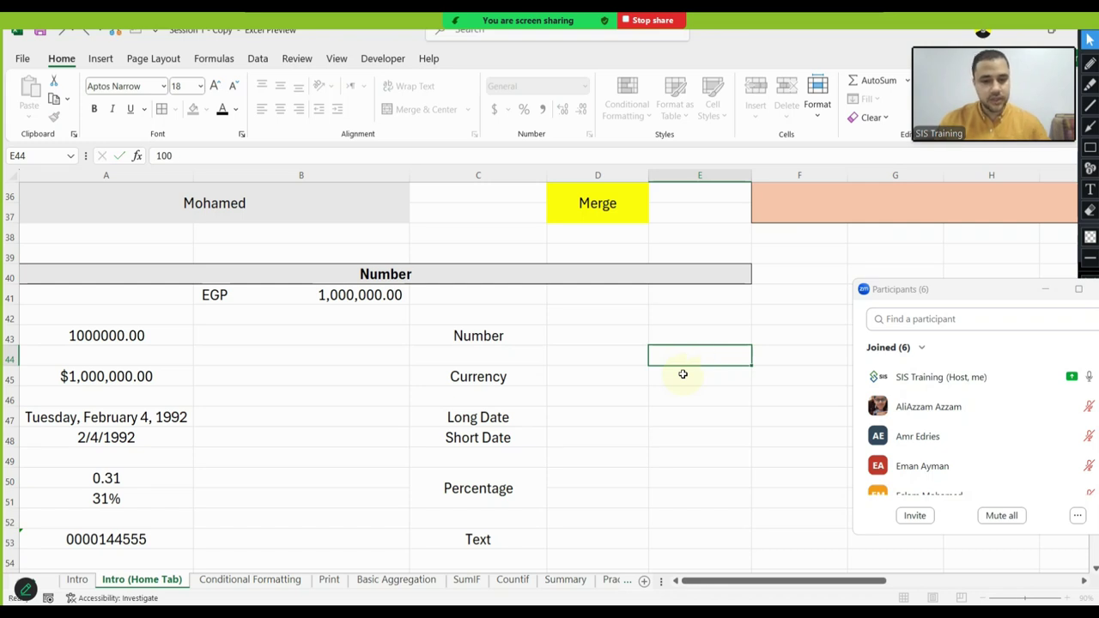
pyautogui.write('=100000/70000')
pyautogui.press('Return')
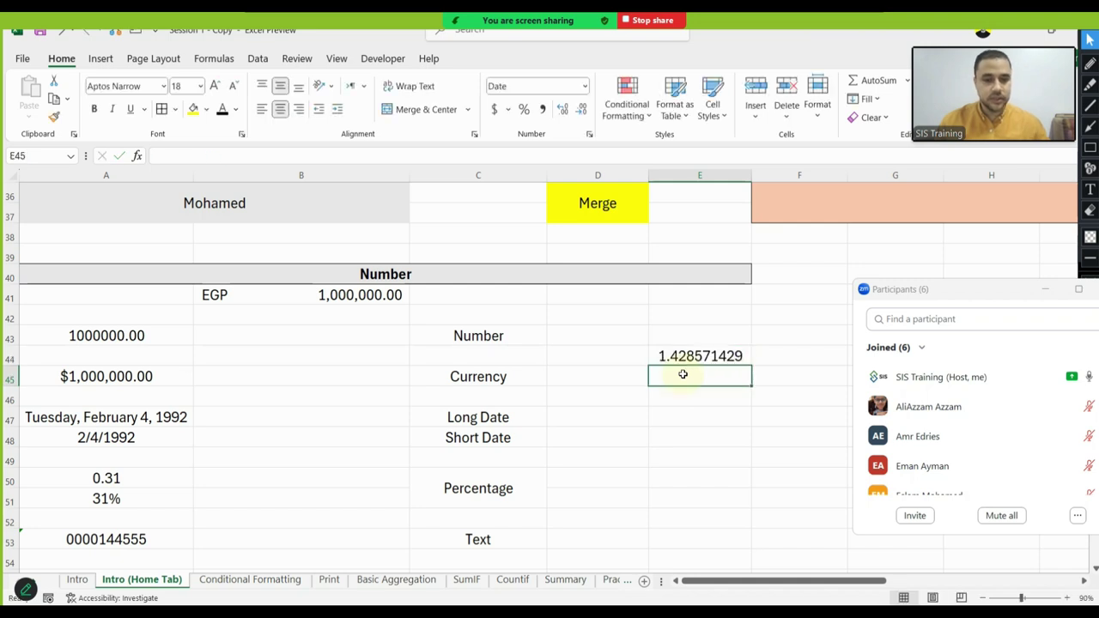
pyautogui.click(696, 359)
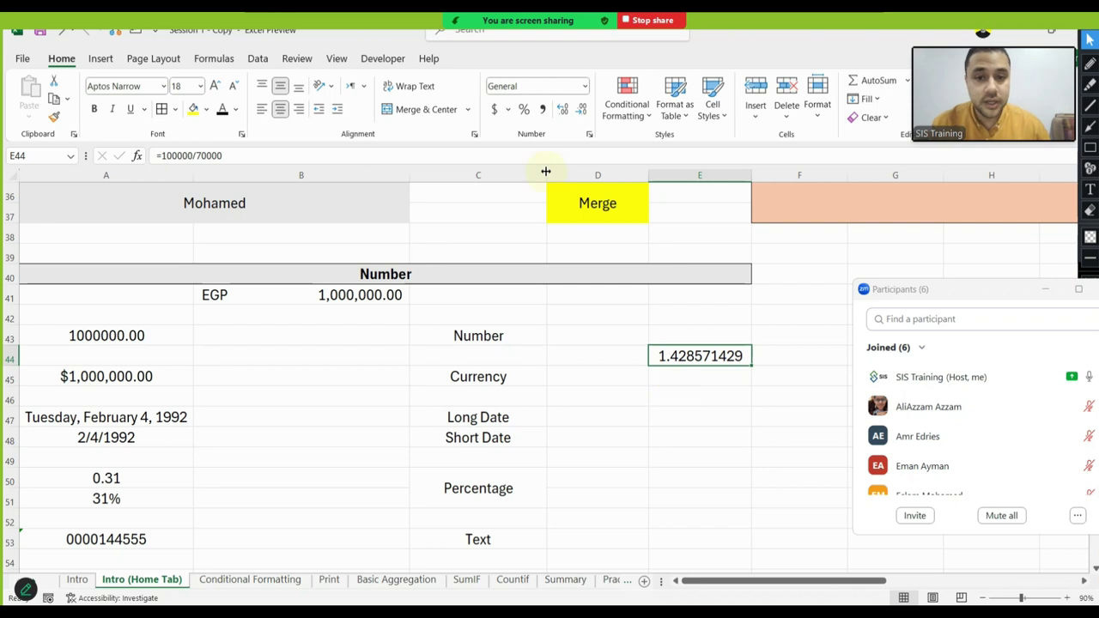
pyautogui.click(524, 112)
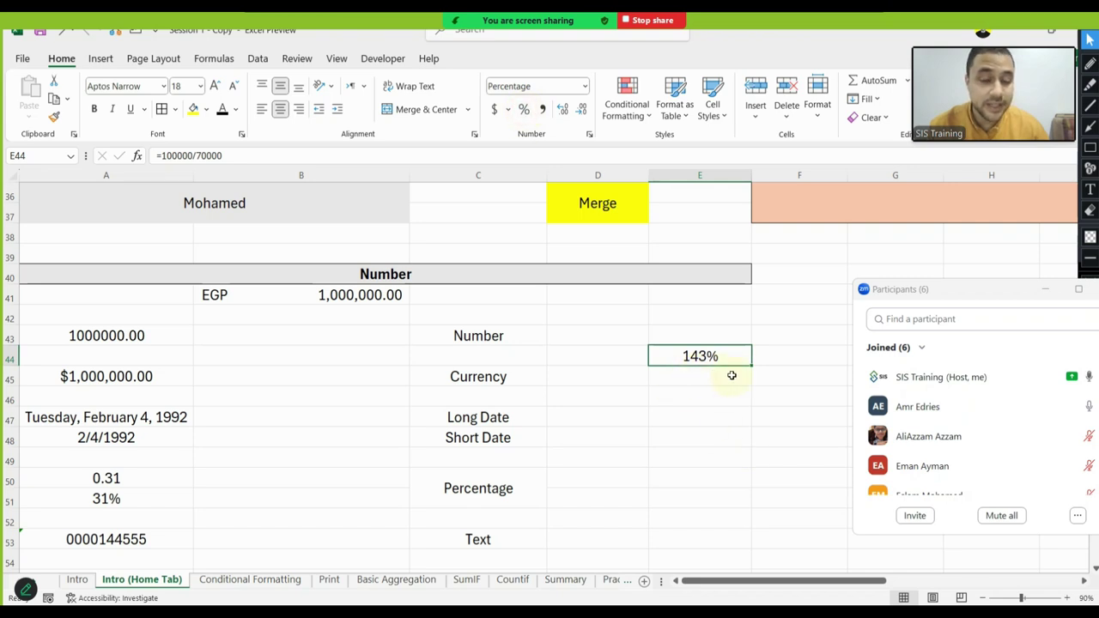
# Try Percent Style on the 0.31 in A50, then undo it
pyautogui.click(150, 485)
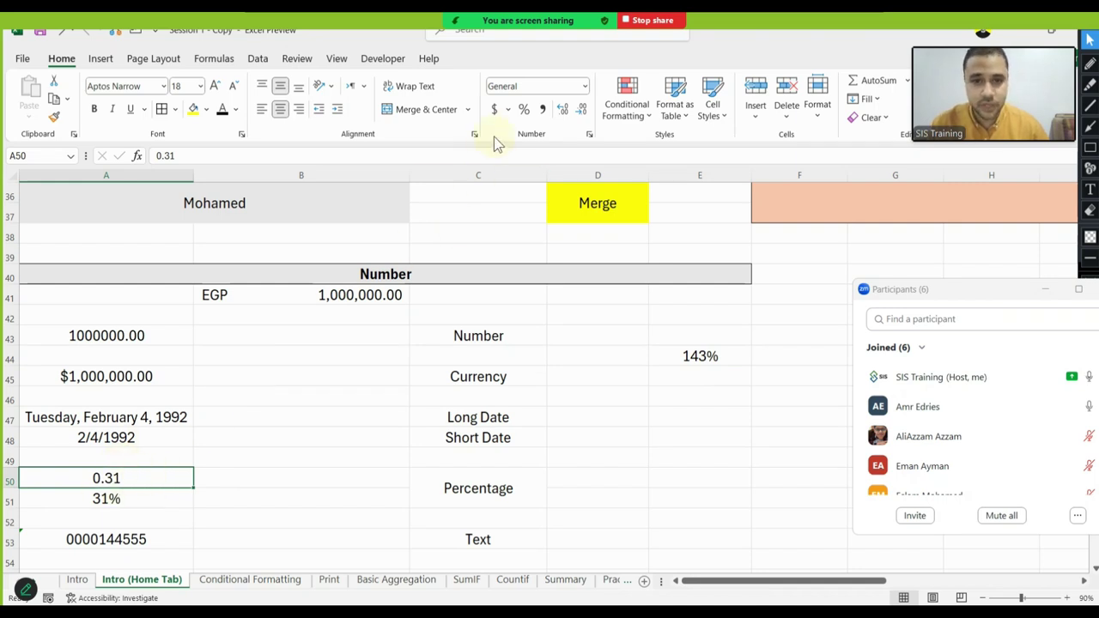
pyautogui.click(524, 109)
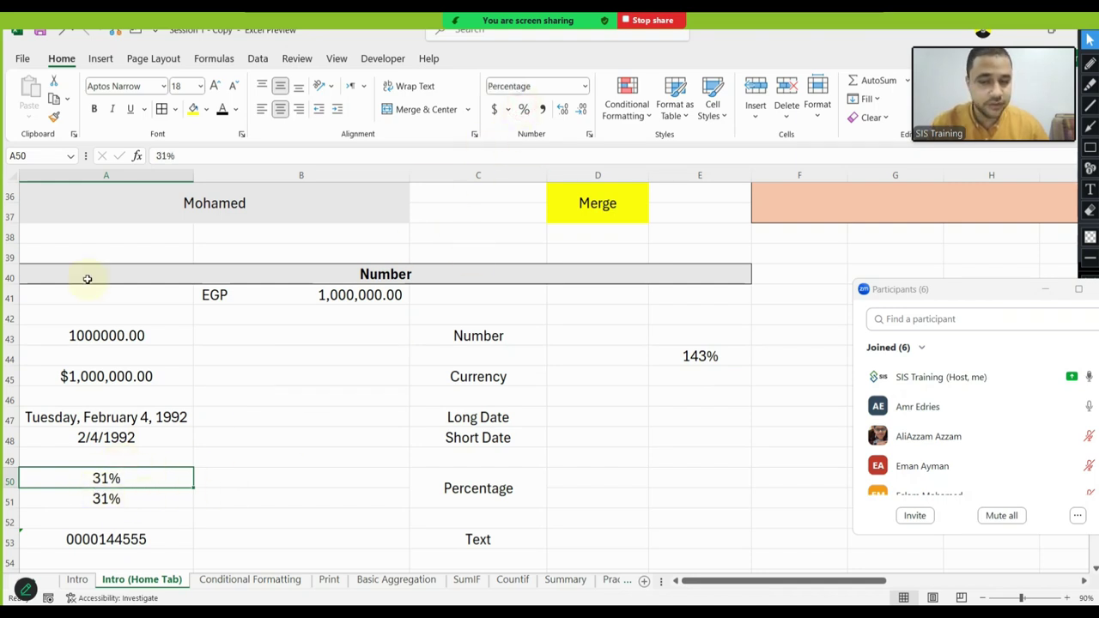
pyautogui.click(60, 31)
pyautogui.scroll(-3, 297, 386)
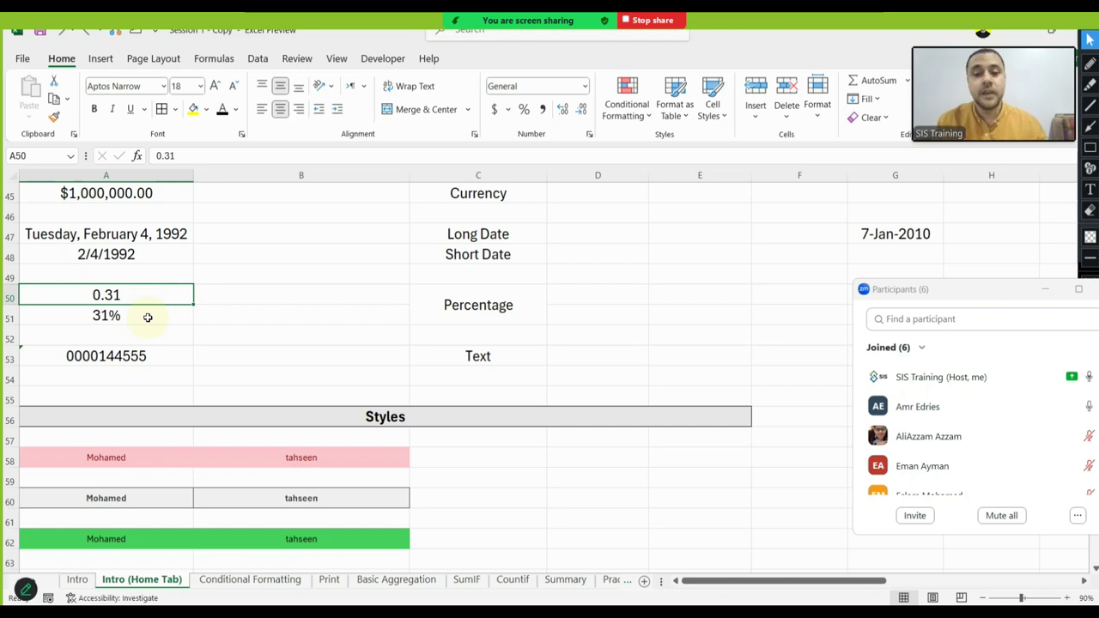
pyautogui.moveTo(518, 280); pyautogui.dragTo(726, 260)
pyautogui.scroll(5, 695, 289)
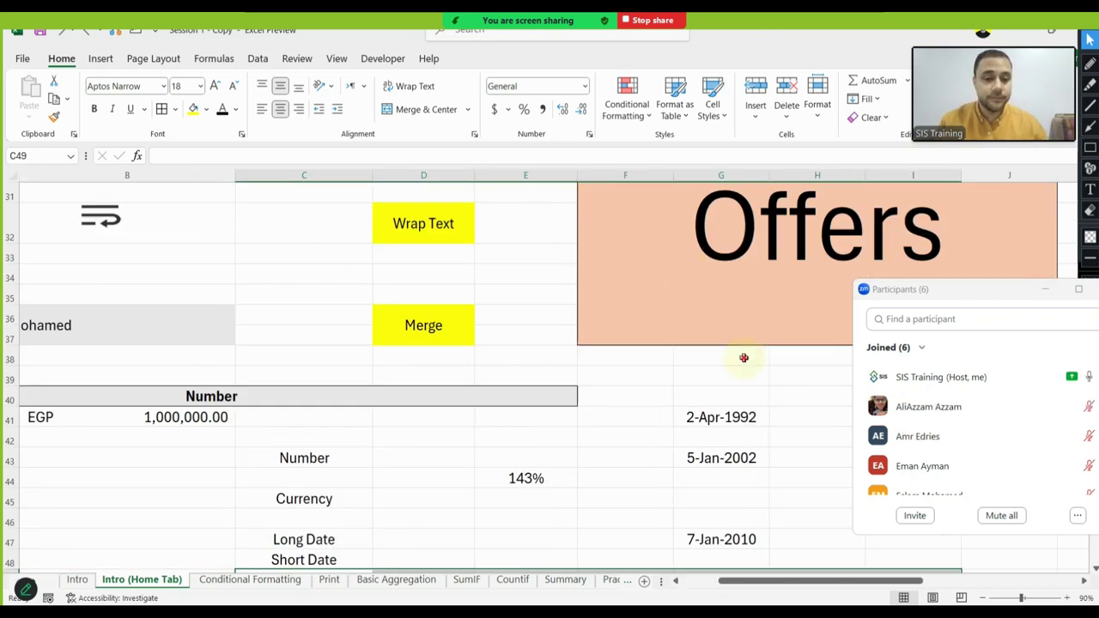
pyautogui.click(744, 358)
pyautogui.hscroll(2, 744, 357)
pyautogui.click(526, 177)
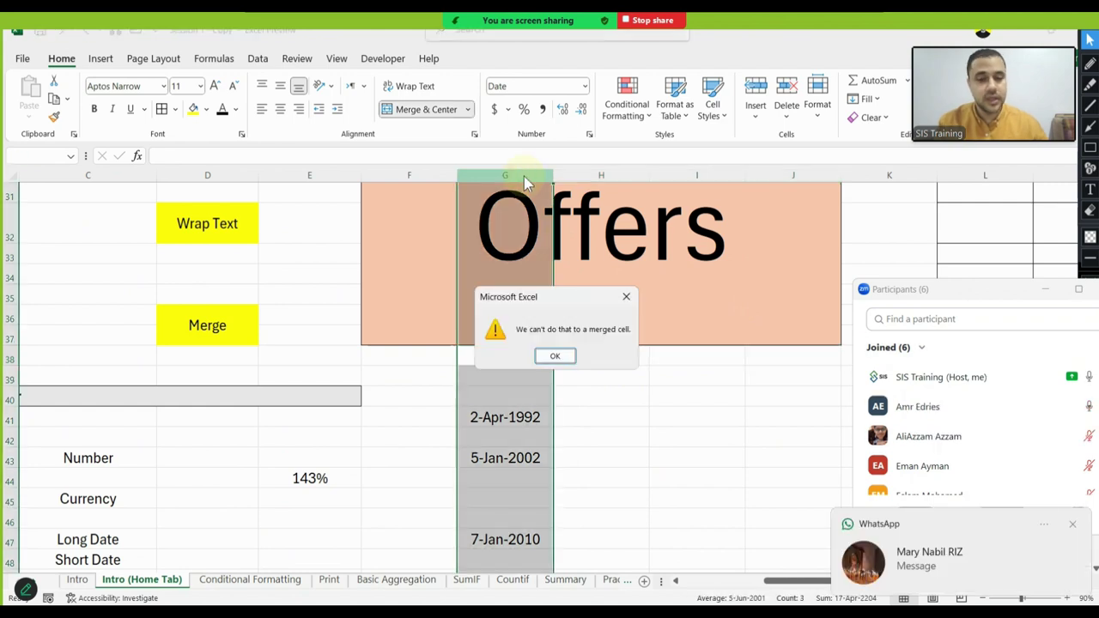
pyautogui.click(563, 357)
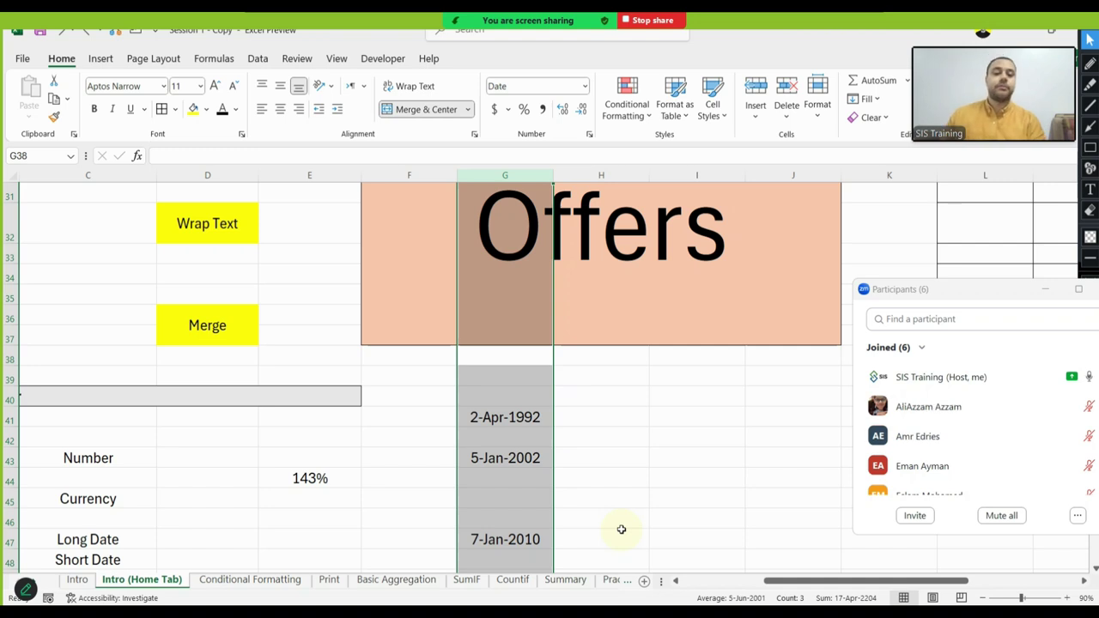
pyautogui.click(680, 387)
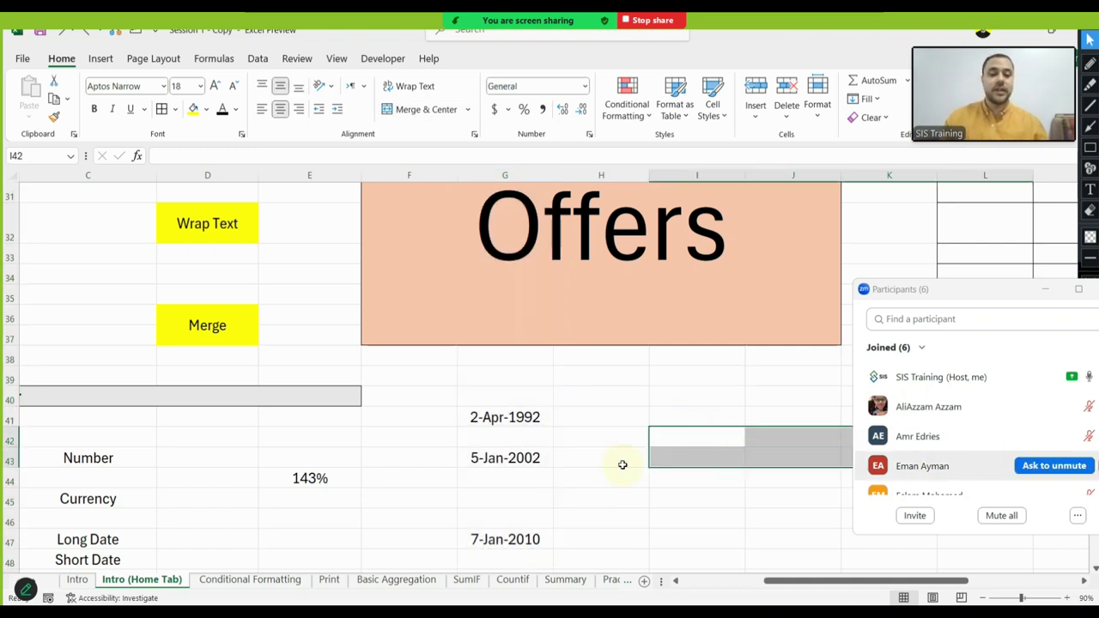
pyautogui.moveTo(610, 498); pyautogui.dragTo(945, 537)
pyautogui.click(529, 392)
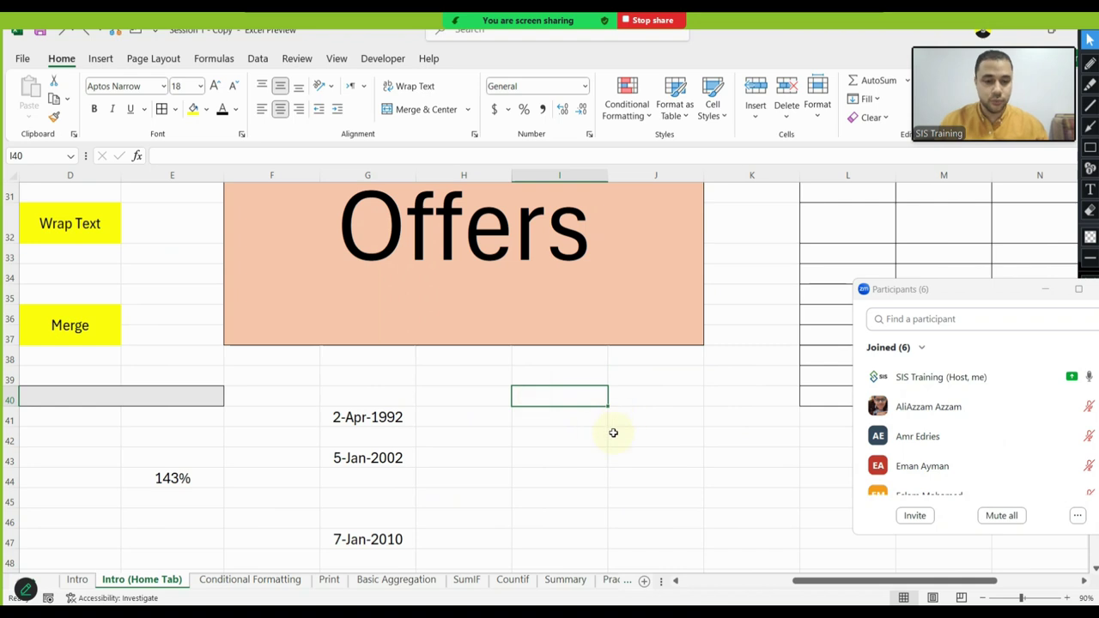
pyautogui.moveTo(613, 433); pyautogui.dragTo(1019, 442)
pyautogui.scroll(3, 569, 346)
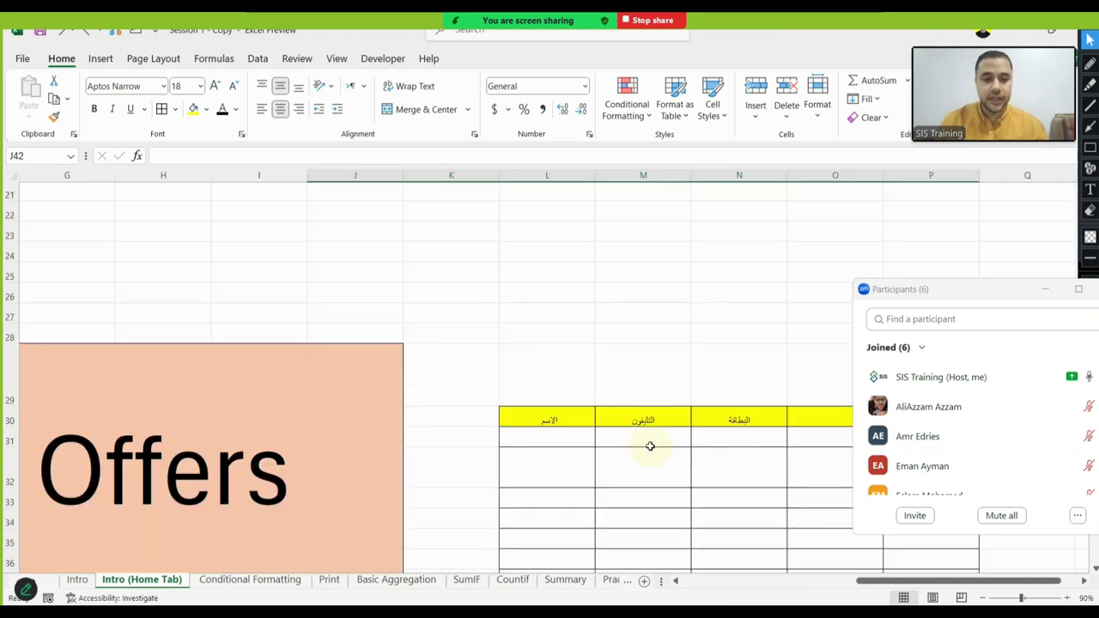
pyautogui.click(650, 445)
pyautogui.scroll(-1, 658, 463)
pyautogui.scroll(-2, 658, 464)
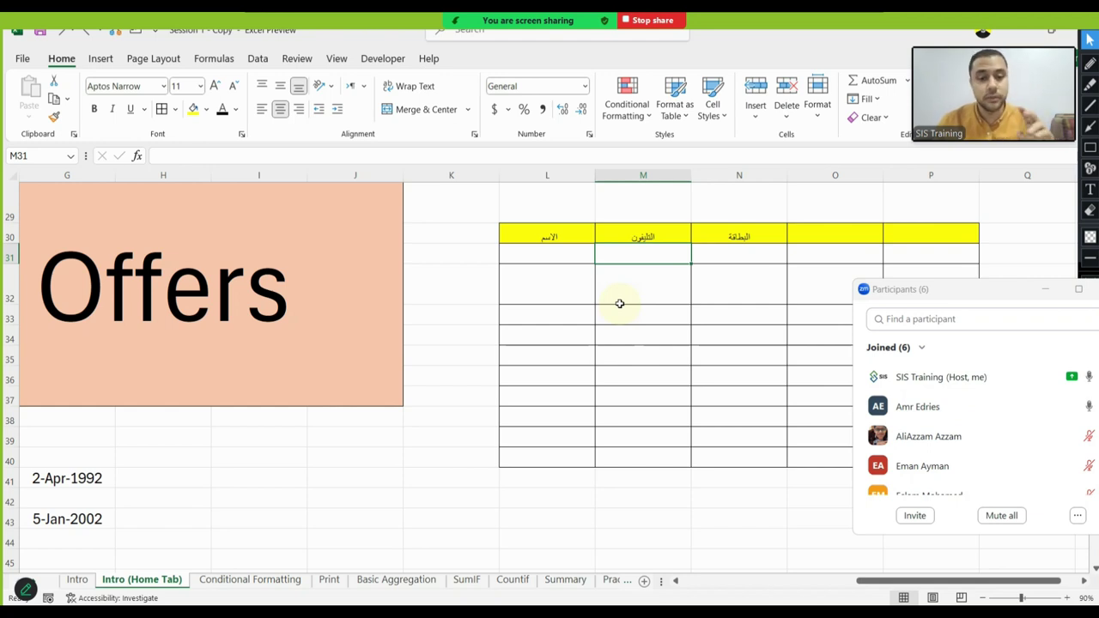
pyautogui.write('01')
pyautogui.write('654654654')
pyautogui.press('Return')
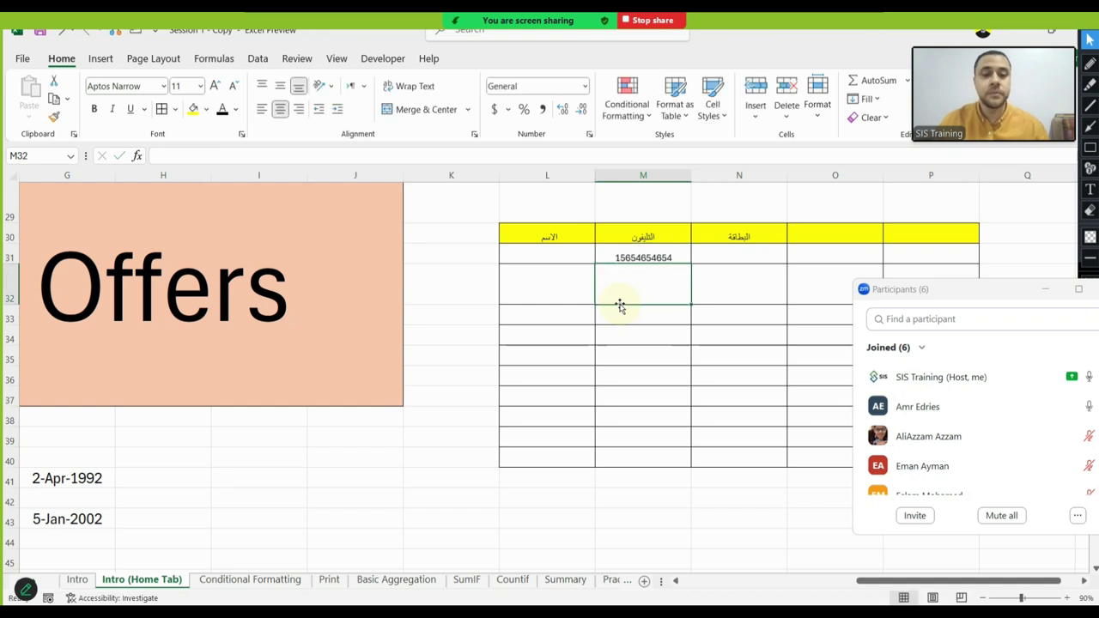
pyautogui.click(625, 256)
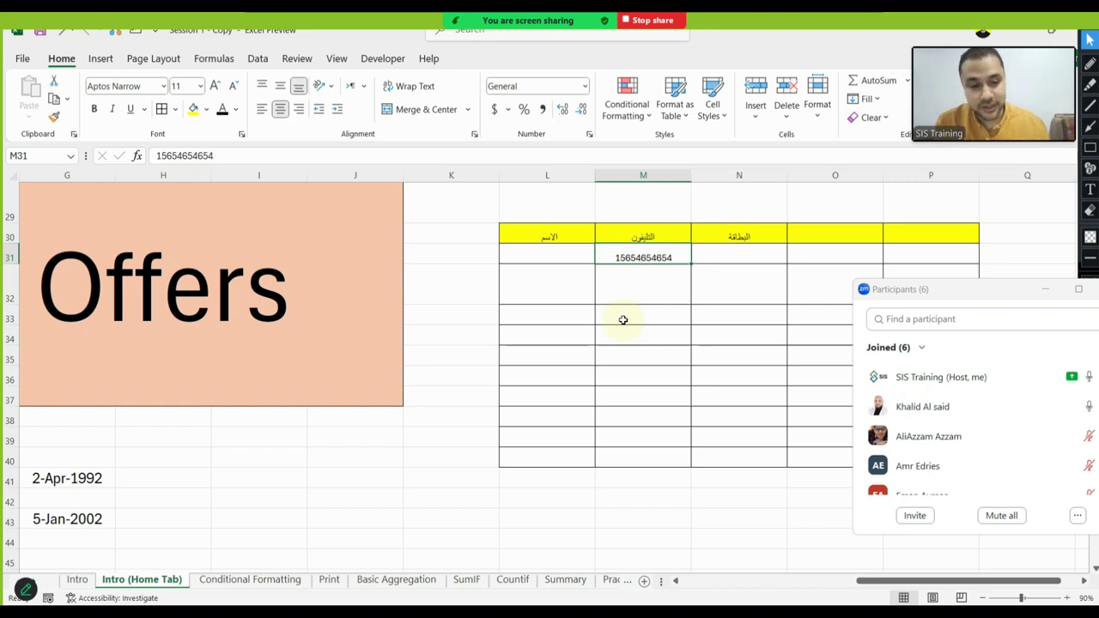
# Enter 0086465 in M32 and 000114 in L36, losing their leading zeros
pyautogui.click(643, 288)
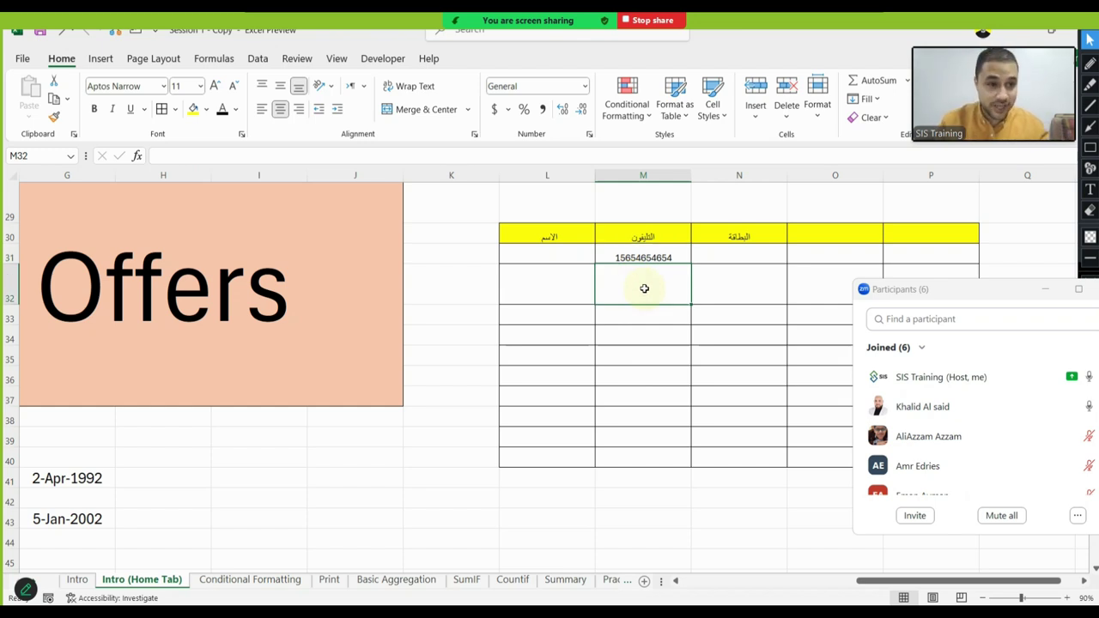
pyautogui.write('0086465')
pyautogui.press('Return')
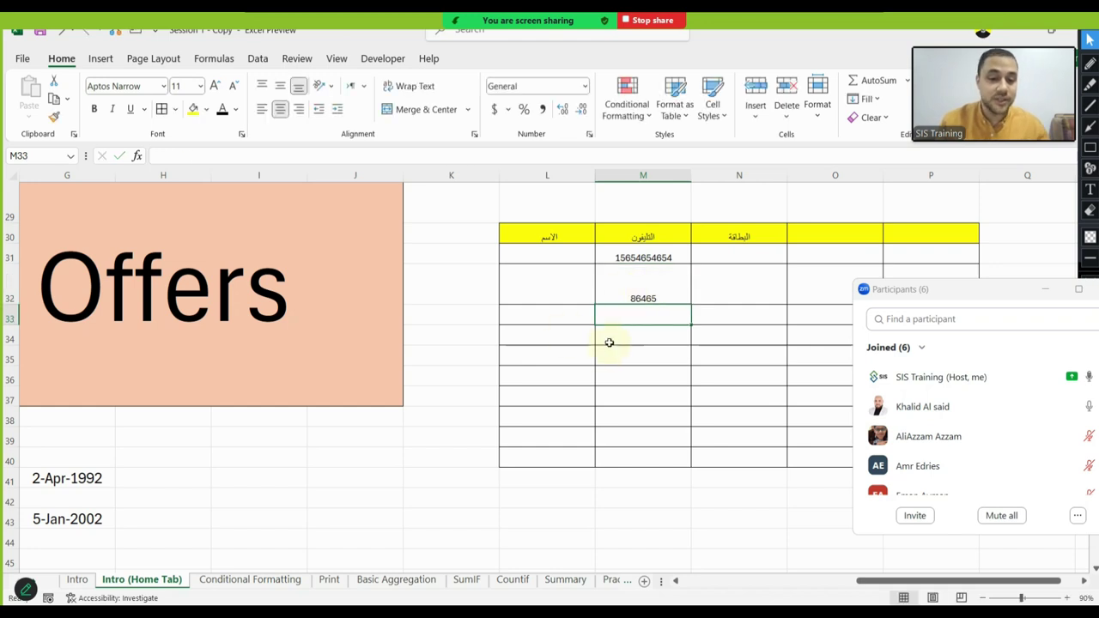
pyautogui.click(556, 385)
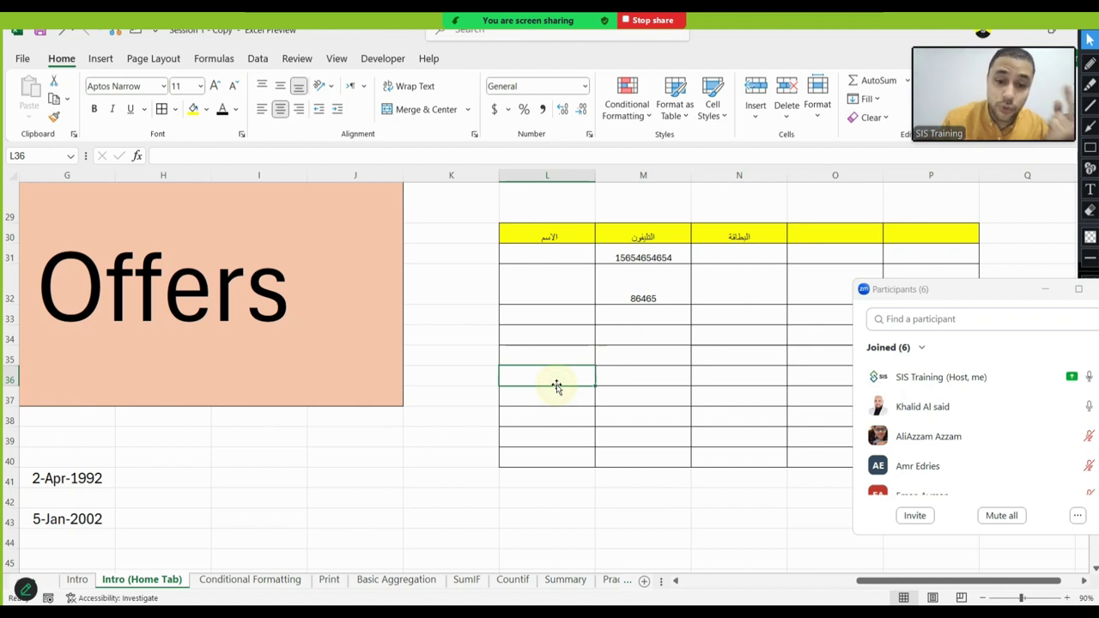
pyautogui.write('000114')
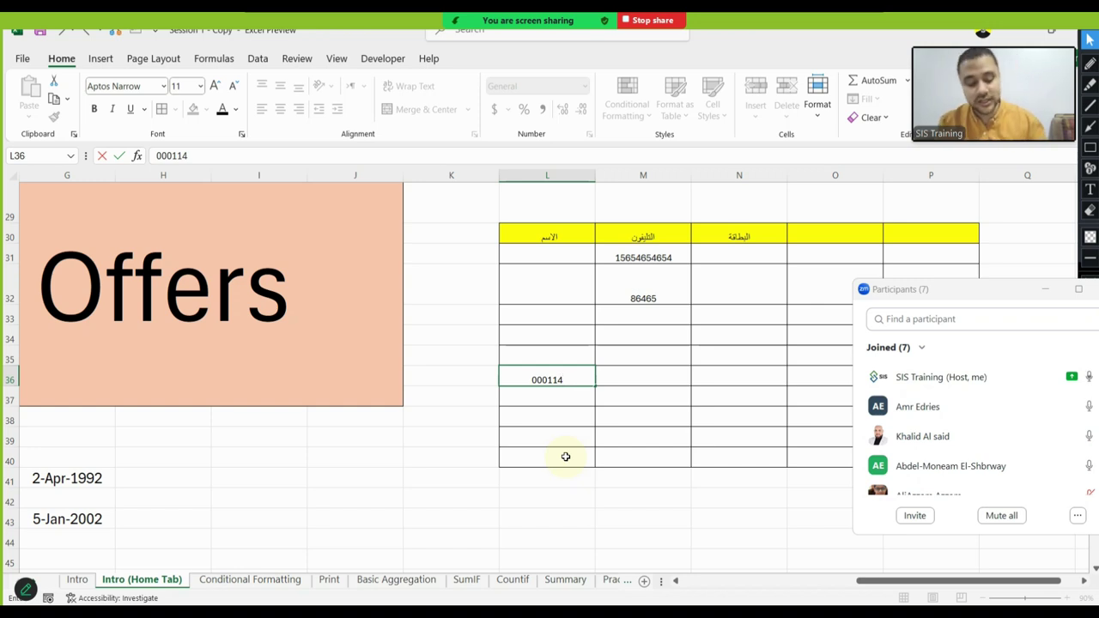
pyautogui.press('Return')
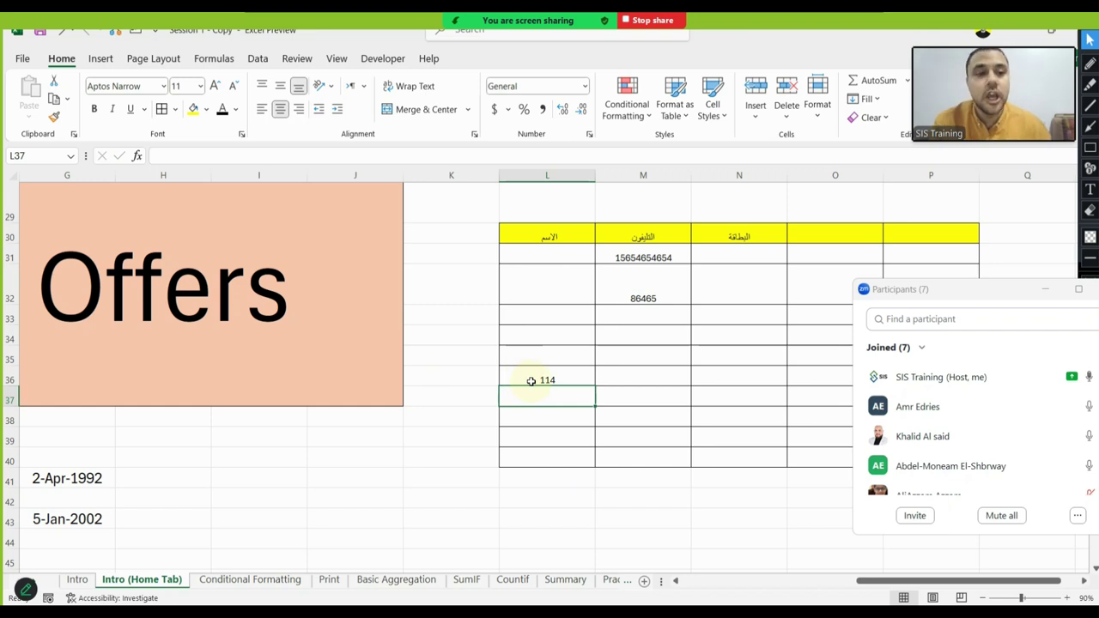
# Delete the test numbers from the table
pyautogui.moveTo(385, 442); pyautogui.dragTo(3, 488)
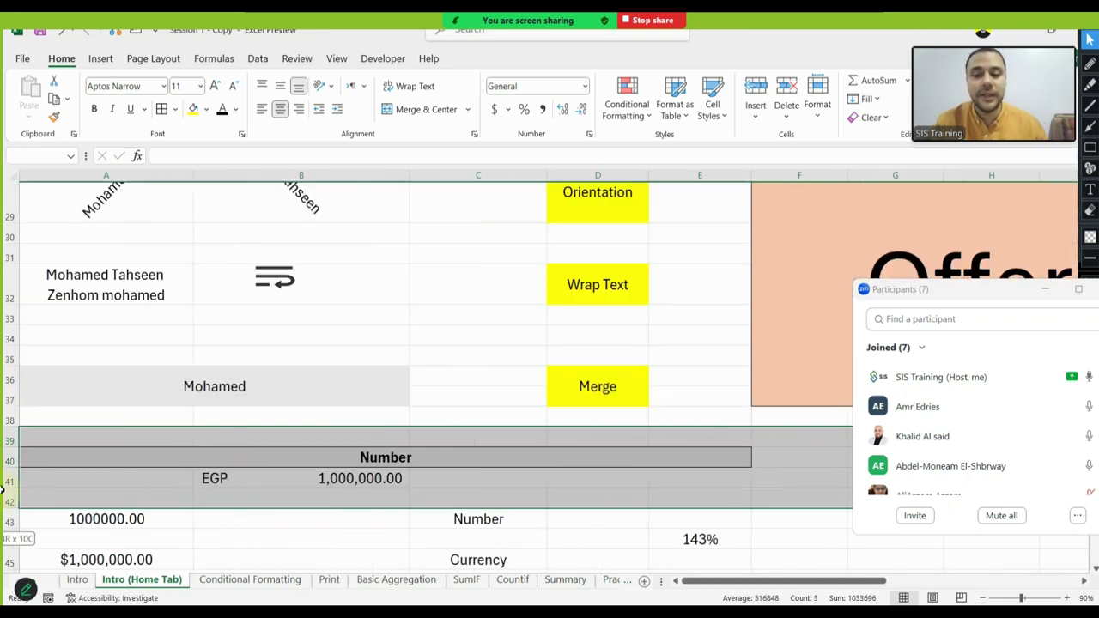
pyautogui.scroll(-3, 535, 461)
pyautogui.hscroll(5, 658, 268)
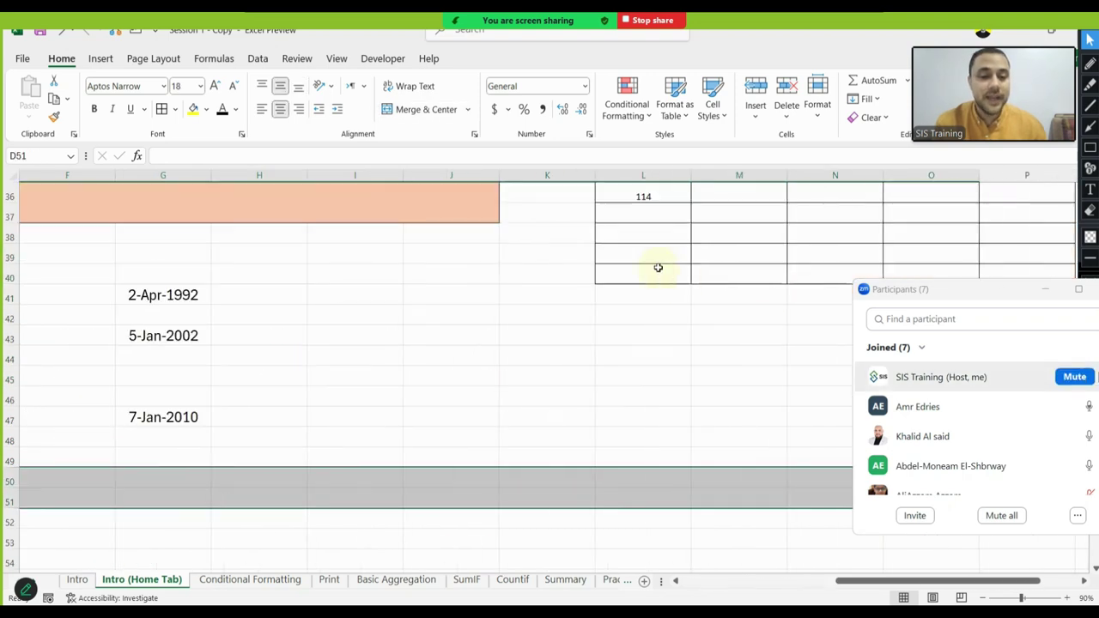
pyautogui.scroll(4, 658, 268)
pyautogui.moveTo(664, 379); pyautogui.dragTo(822, 570)
pyautogui.press('Delete')
# Set the phone cells M31:M40 to the Text number format
pyautogui.moveTo(633, 314); pyautogui.dragTo(834, 314)
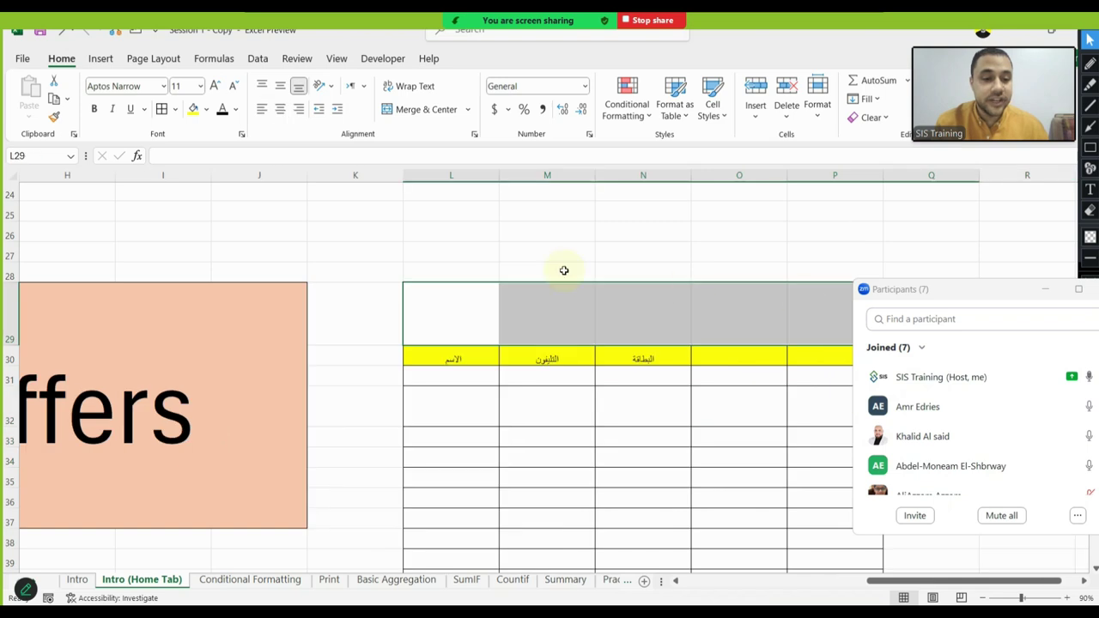
pyautogui.click(547, 168)
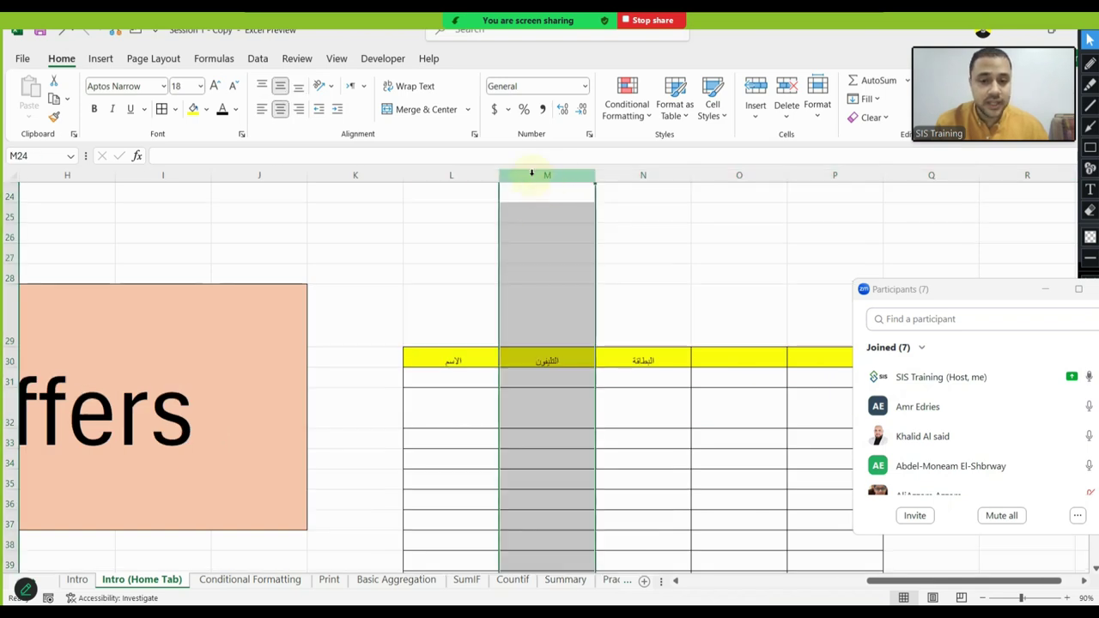
pyautogui.rightClick(532, 173)
pyautogui.press('Escape')
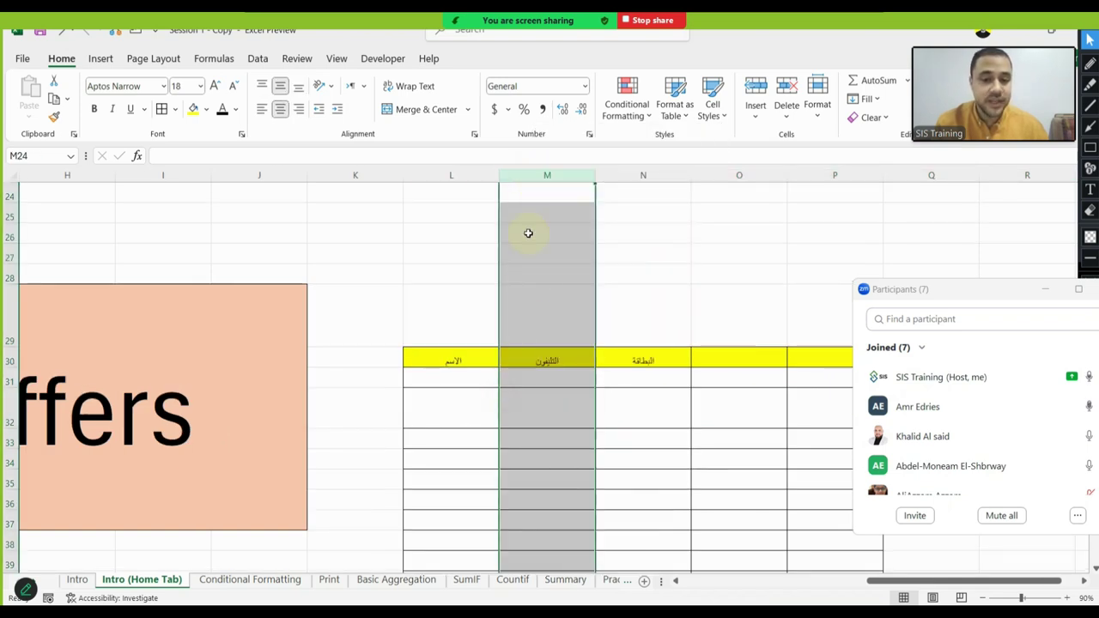
pyautogui.click(562, 381)
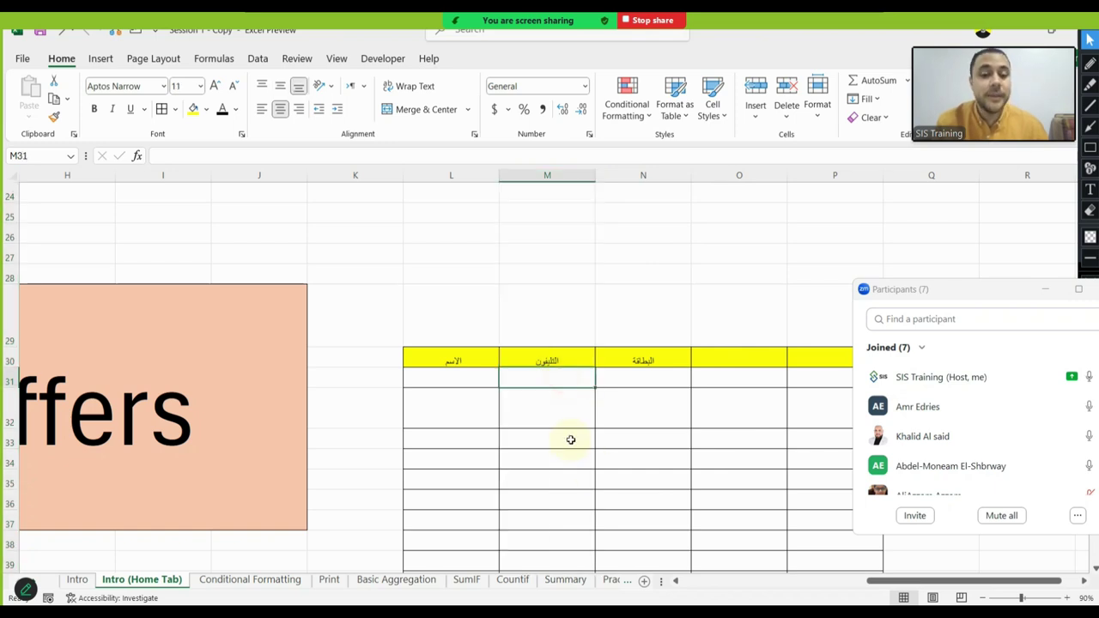
pyautogui.scroll(-1, 569, 439)
pyautogui.moveTo(566, 314); pyautogui.dragTo(568, 517)
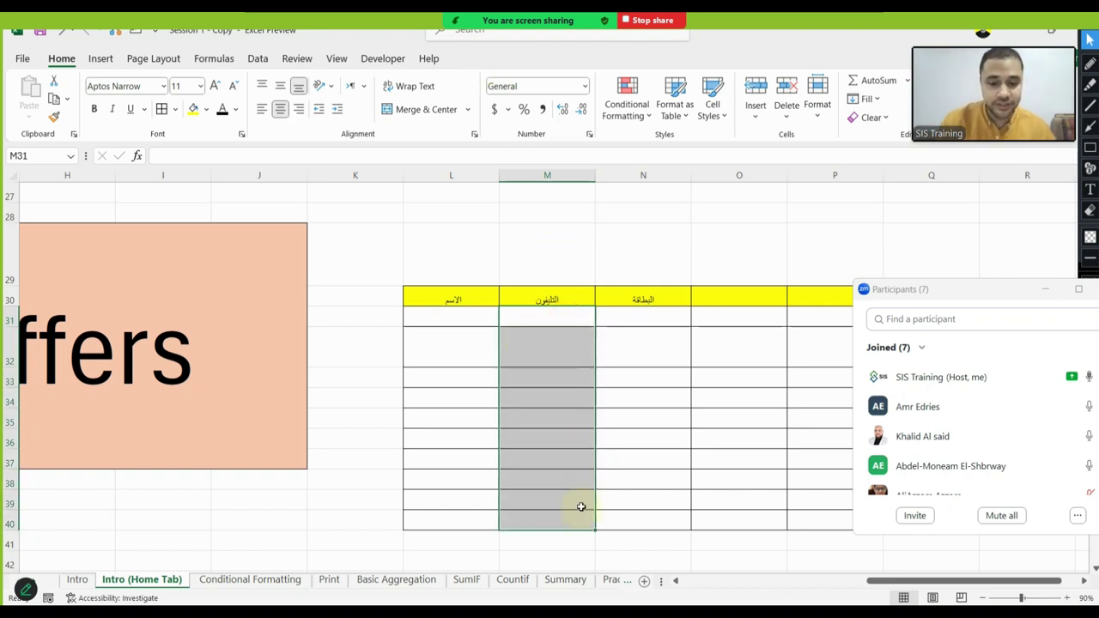
pyautogui.moveTo(561, 319); pyautogui.dragTo(541, 516)
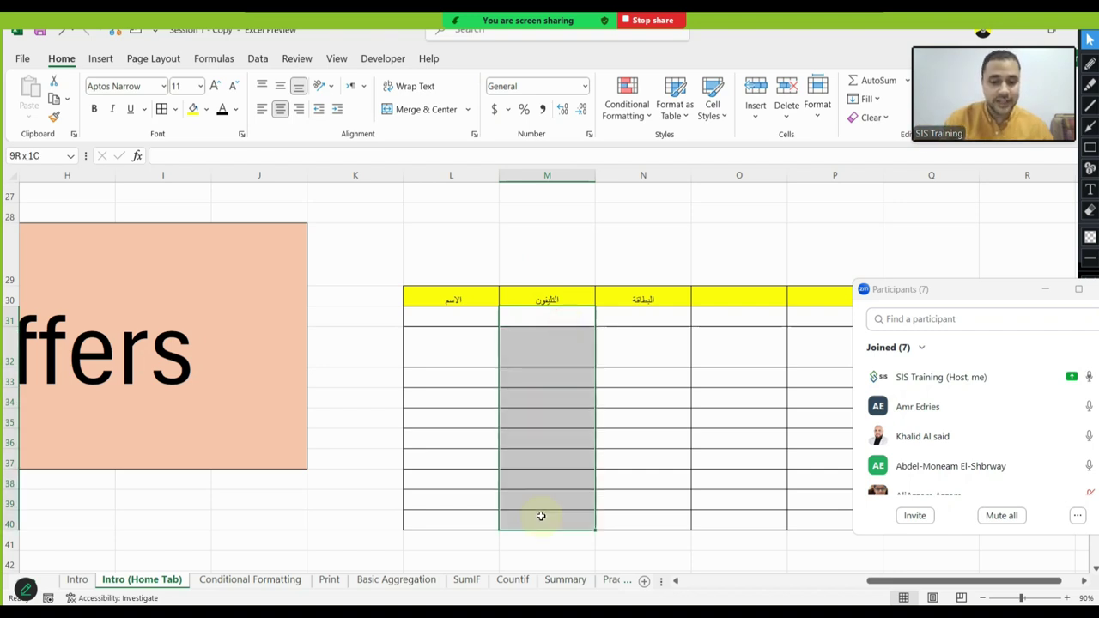
pyautogui.click(584, 85)
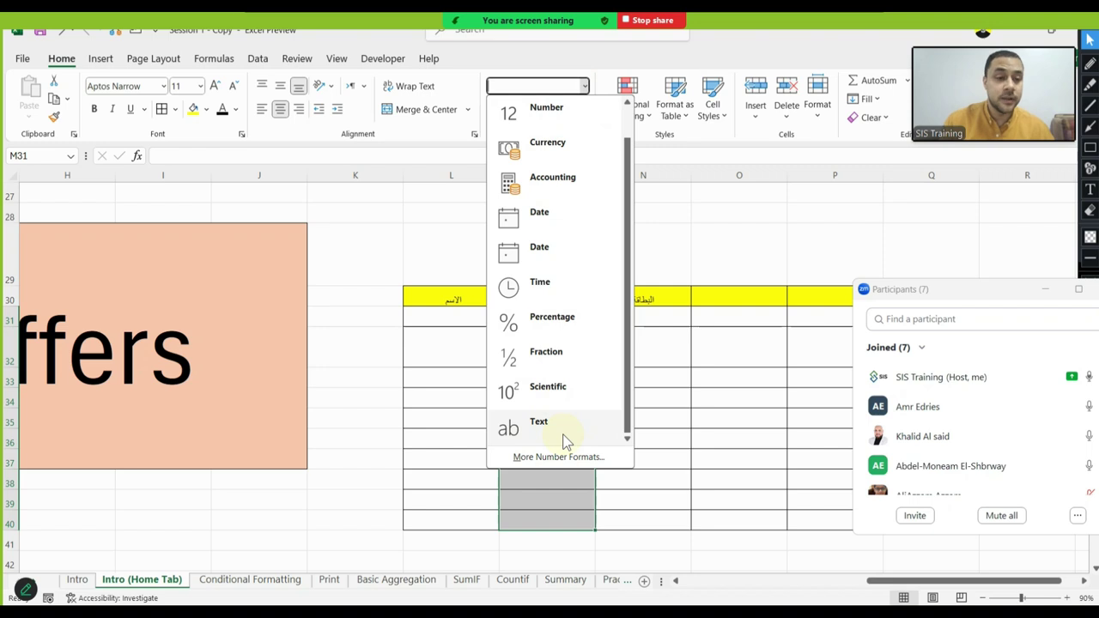
pyautogui.click(566, 429)
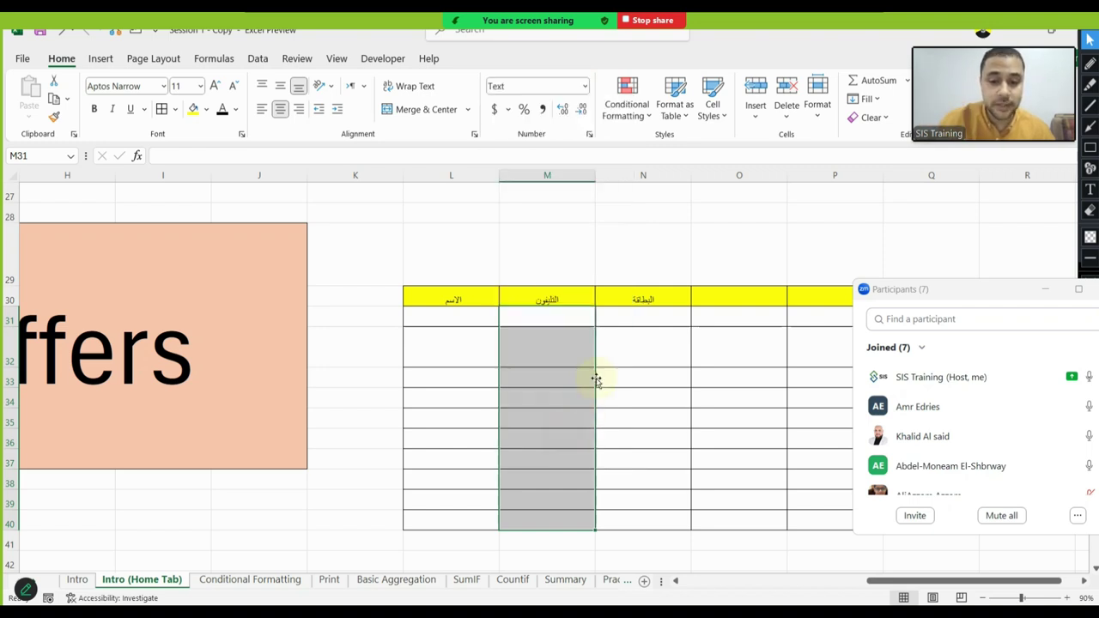
# Enter 0124655 in M31 and 0000000 in M32, keeping leading zeros
pyautogui.click(566, 316)
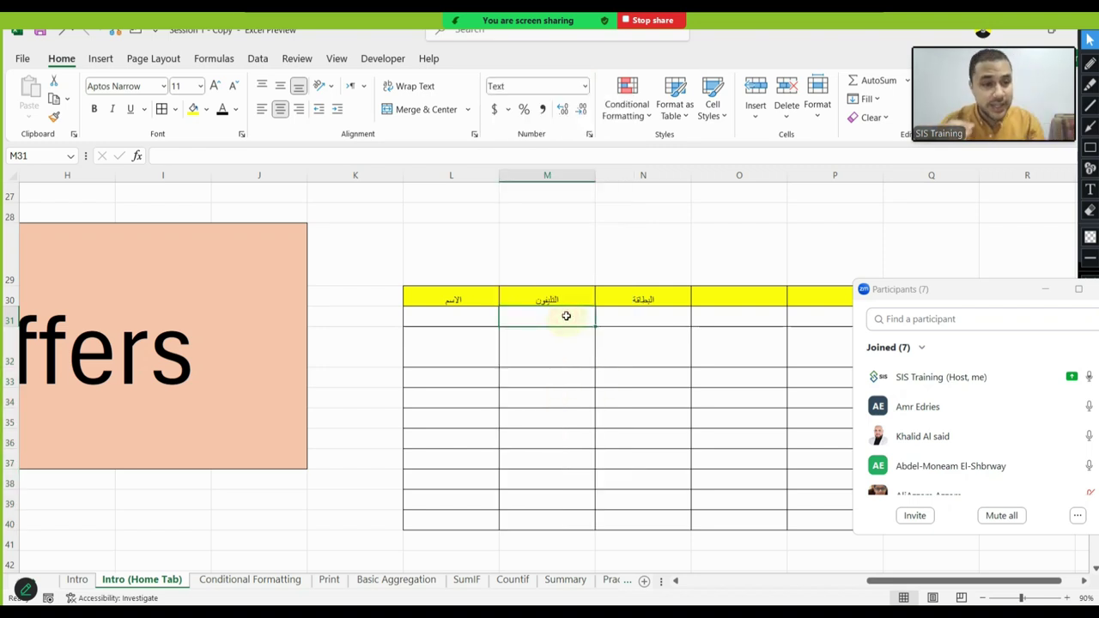
pyautogui.write('0')
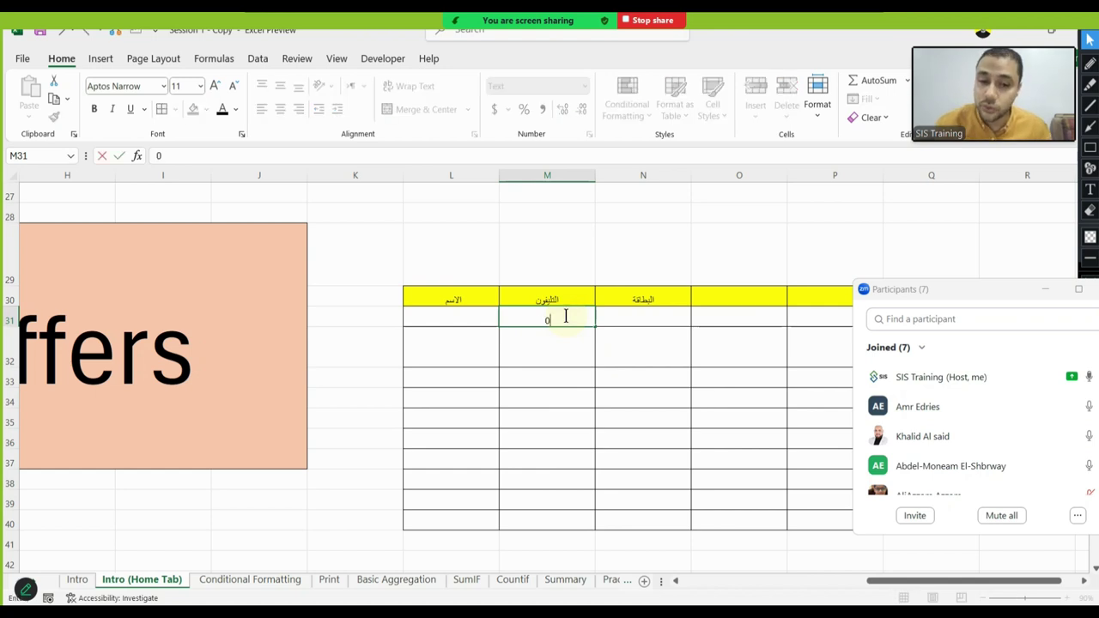
pyautogui.write('124655')
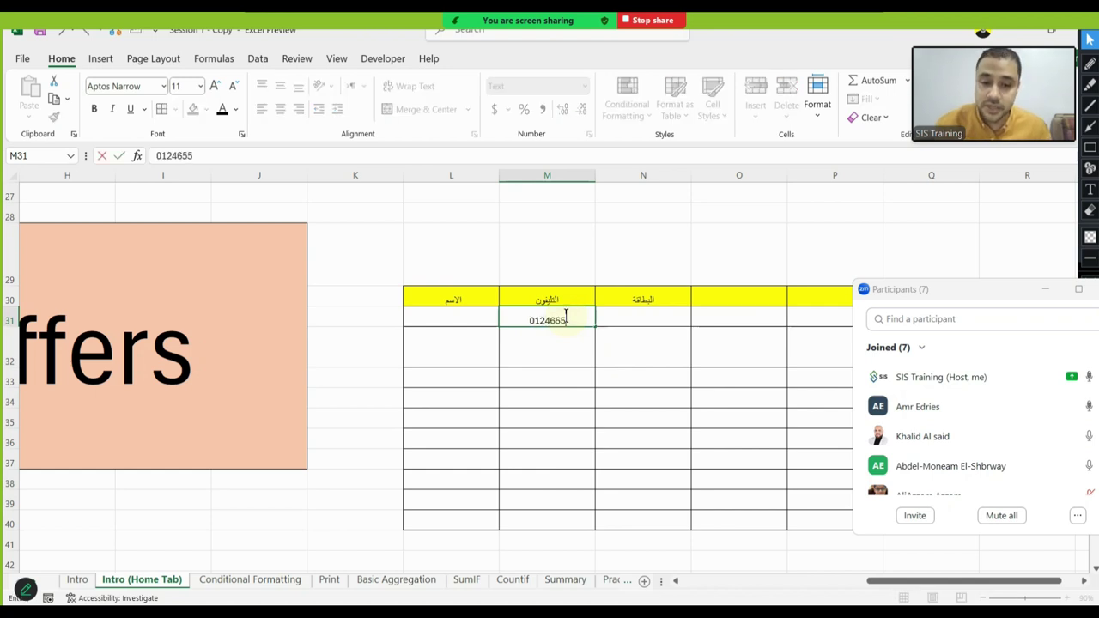
pyautogui.press('Return')
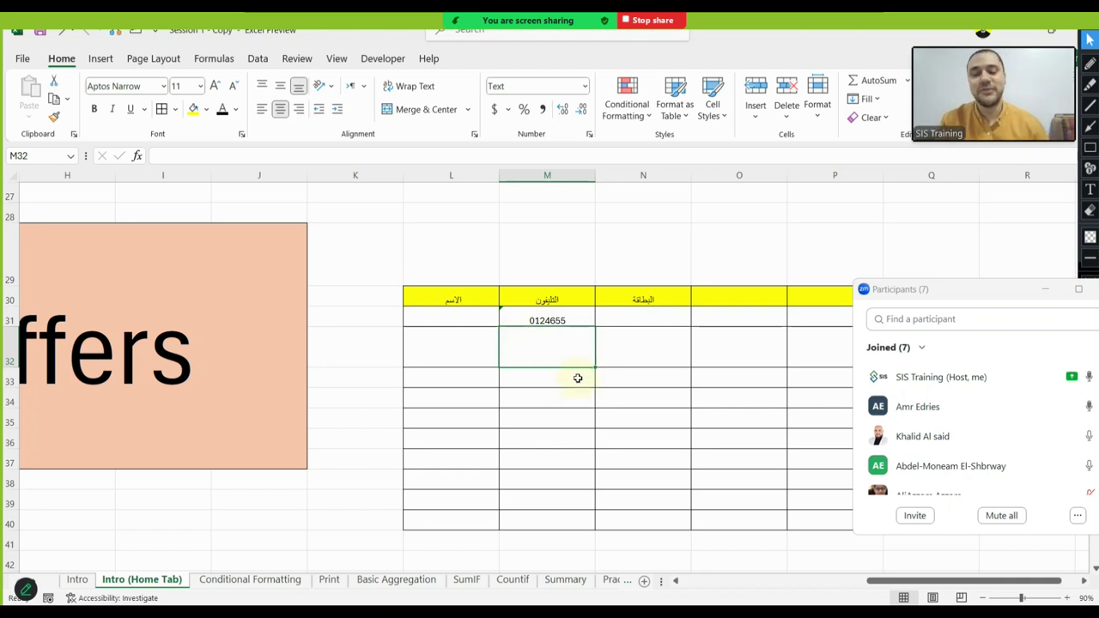
pyautogui.click(554, 348)
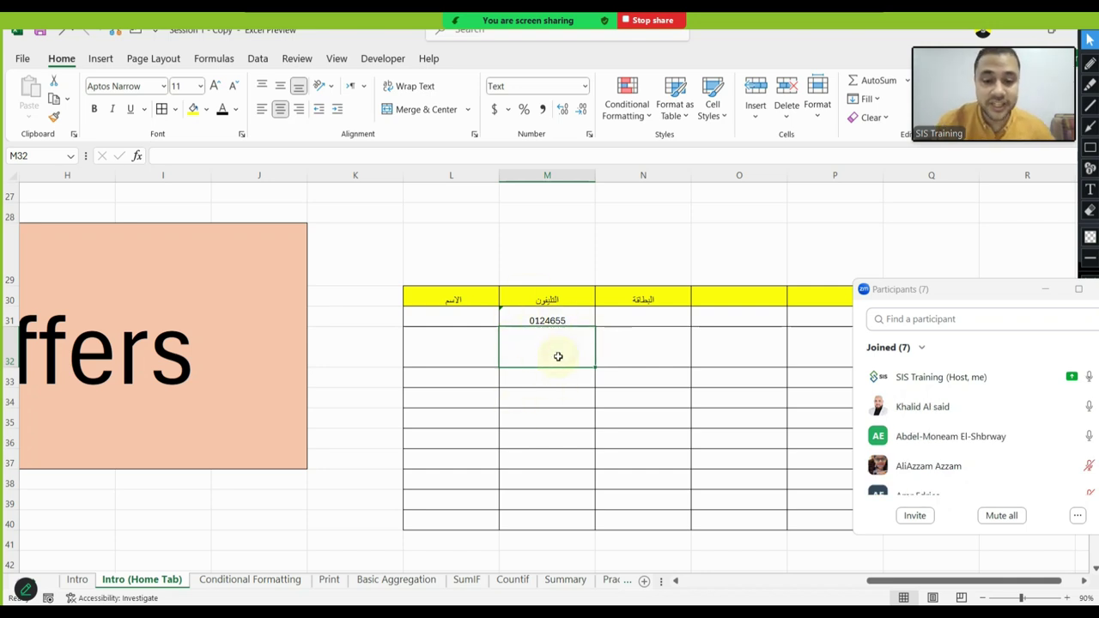
pyautogui.write('0000000')
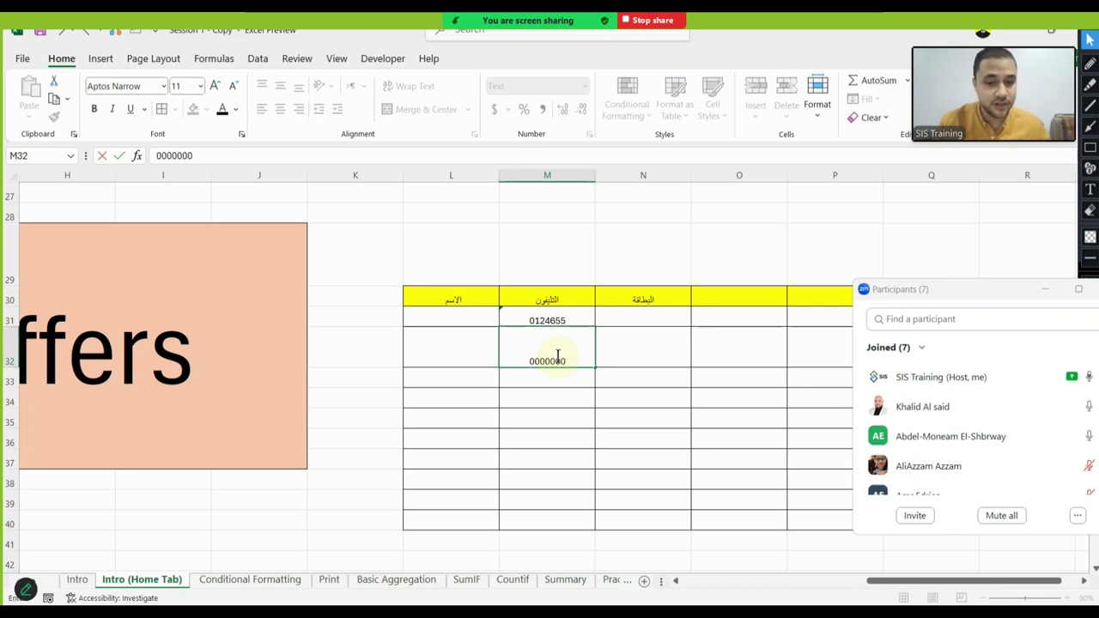
pyautogui.press('Return')
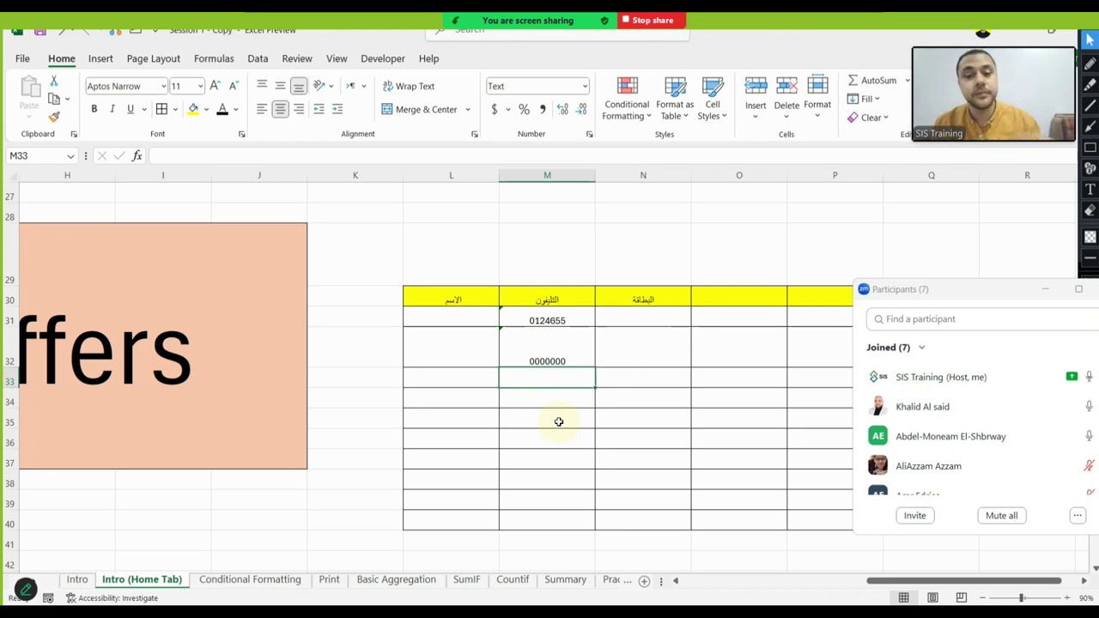
# Apply All Borders to the empty block G57:J66
pyautogui.moveTo(386, 376)
pyautogui.mouseDown()
pyautogui.moveTo(3, 442)
pyautogui.moveTo(24, 417)
pyautogui.mouseUp()
pyautogui.scroll(-7, 177, 368)
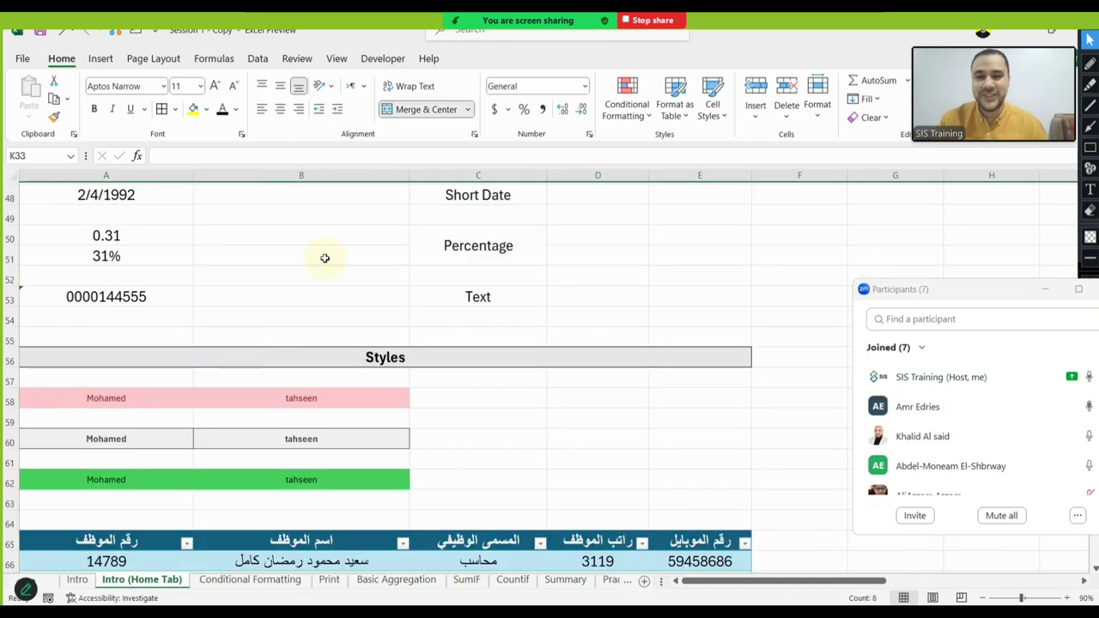
pyautogui.click(479, 395)
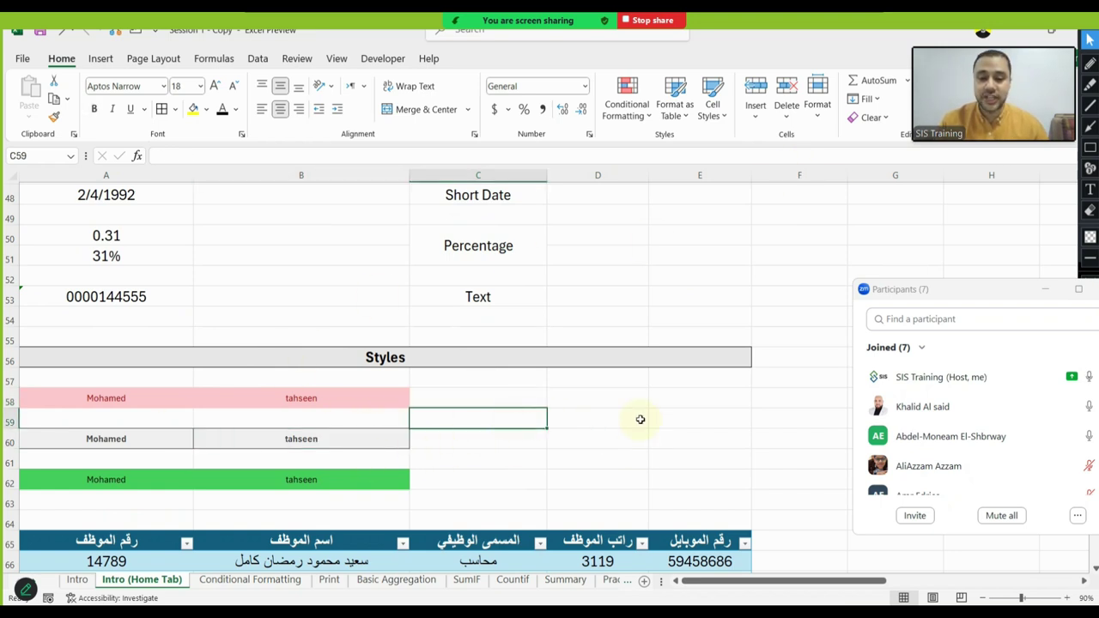
pyautogui.moveTo(636, 352); pyautogui.dragTo(910, 296)
pyautogui.scroll(6, 785, 265)
pyautogui.moveTo(656, 412)
pyautogui.mouseDown()
pyautogui.moveTo(570, 497)
pyautogui.moveTo(552, 332)
pyautogui.moveTo(988, 446)
pyautogui.mouseUp()
pyautogui.scroll(-7, 571, 497)
pyautogui.click(462, 359)
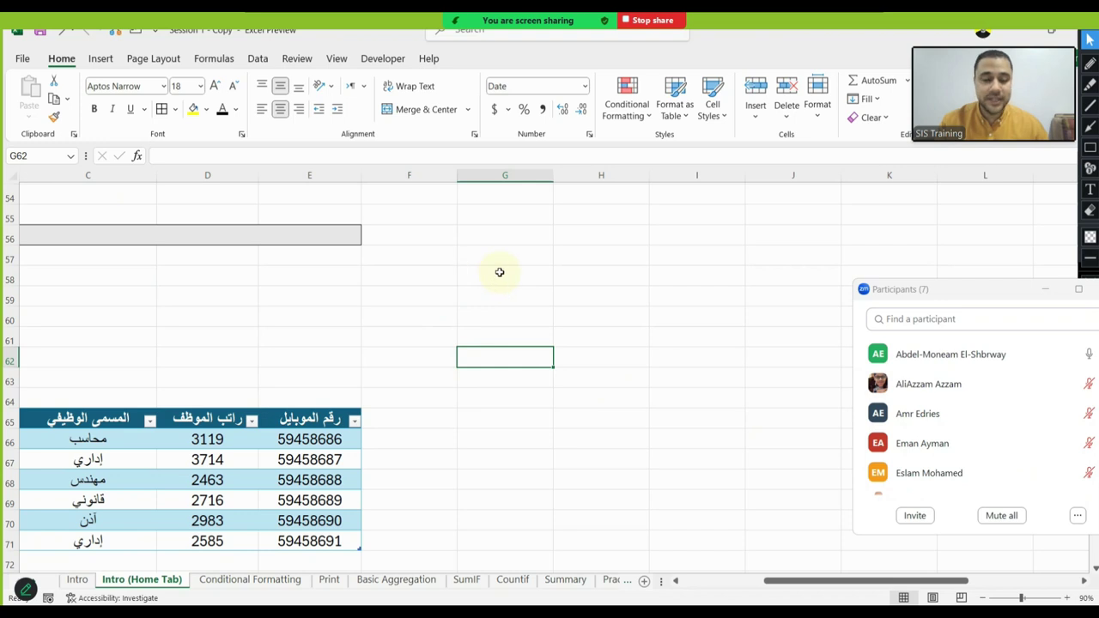
pyautogui.moveTo(476, 252); pyautogui.dragTo(792, 252)
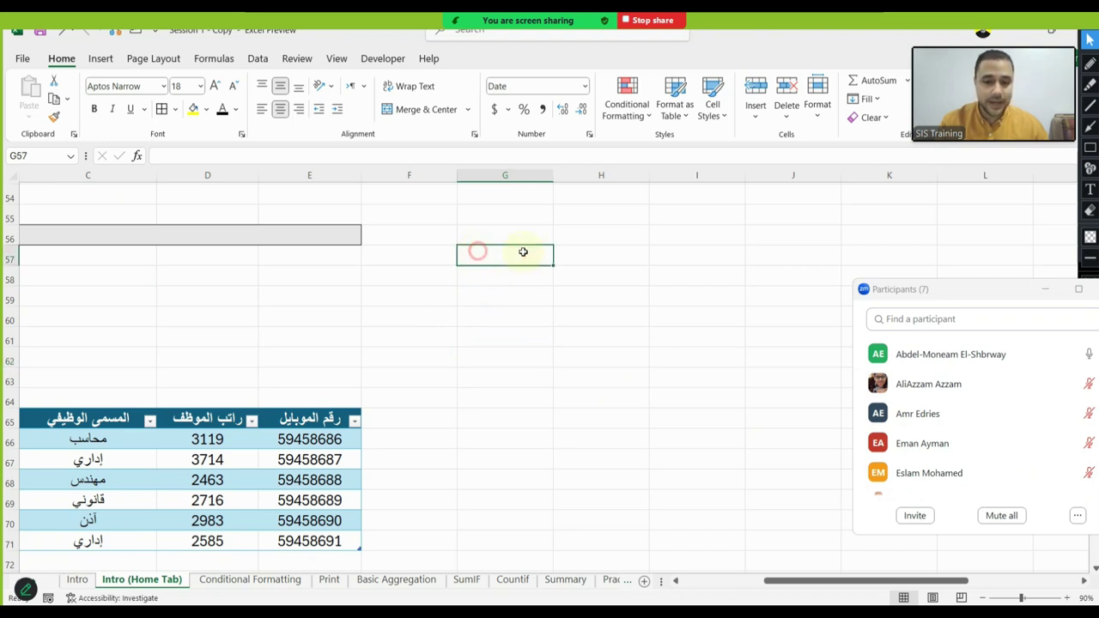
pyautogui.moveTo(797, 289); pyautogui.dragTo(795, 438)
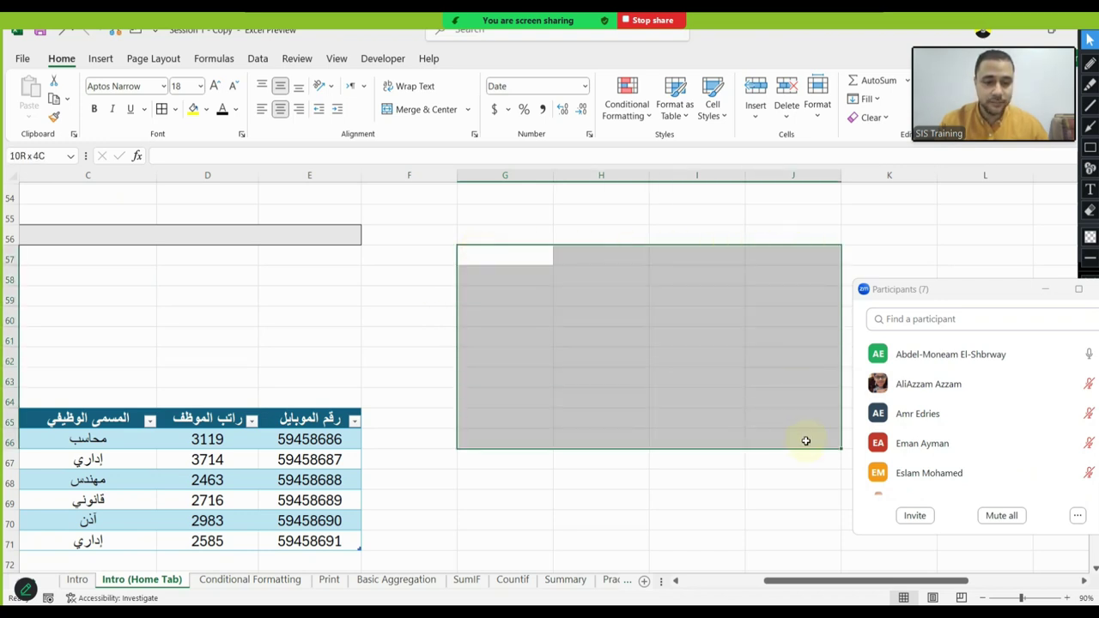
pyautogui.click(176, 110)
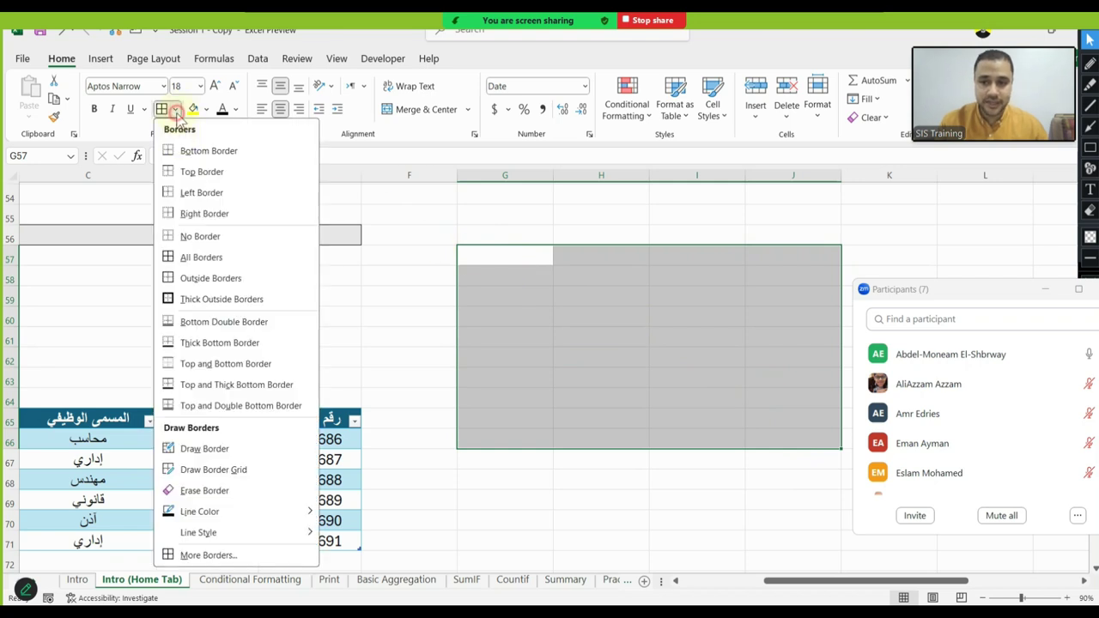
pyautogui.click(199, 257)
pyautogui.click(724, 496)
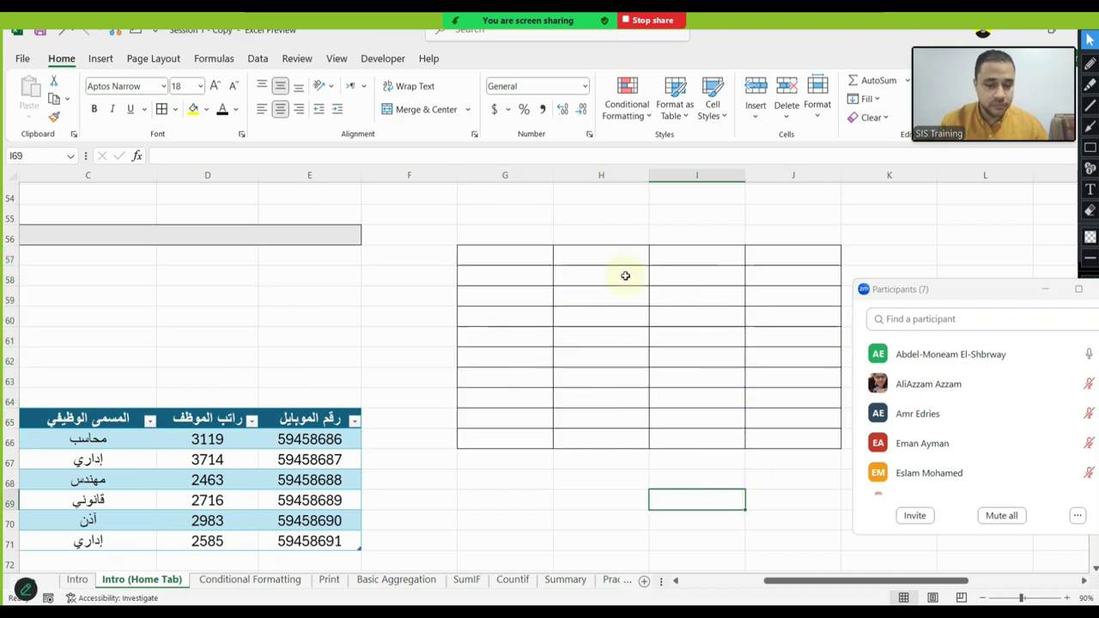
# Select the bordered grid G57:J66
pyautogui.moveTo(253, 368); pyautogui.dragTo(155, 381)
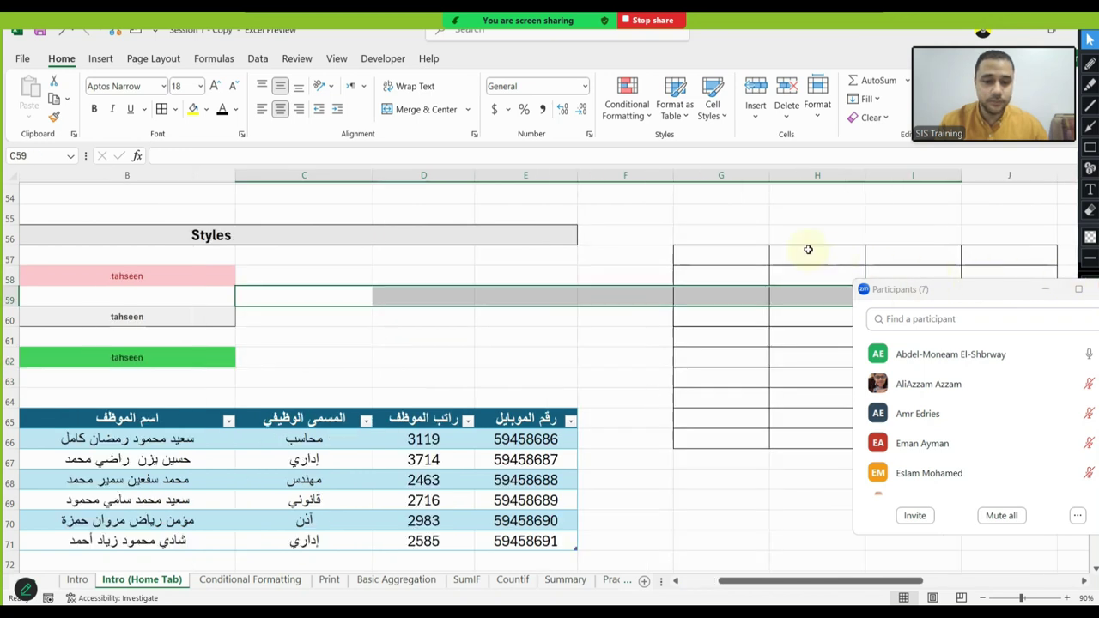
pyautogui.moveTo(541, 291); pyautogui.dragTo(893, 236)
pyautogui.moveTo(505, 267); pyautogui.dragTo(785, 445)
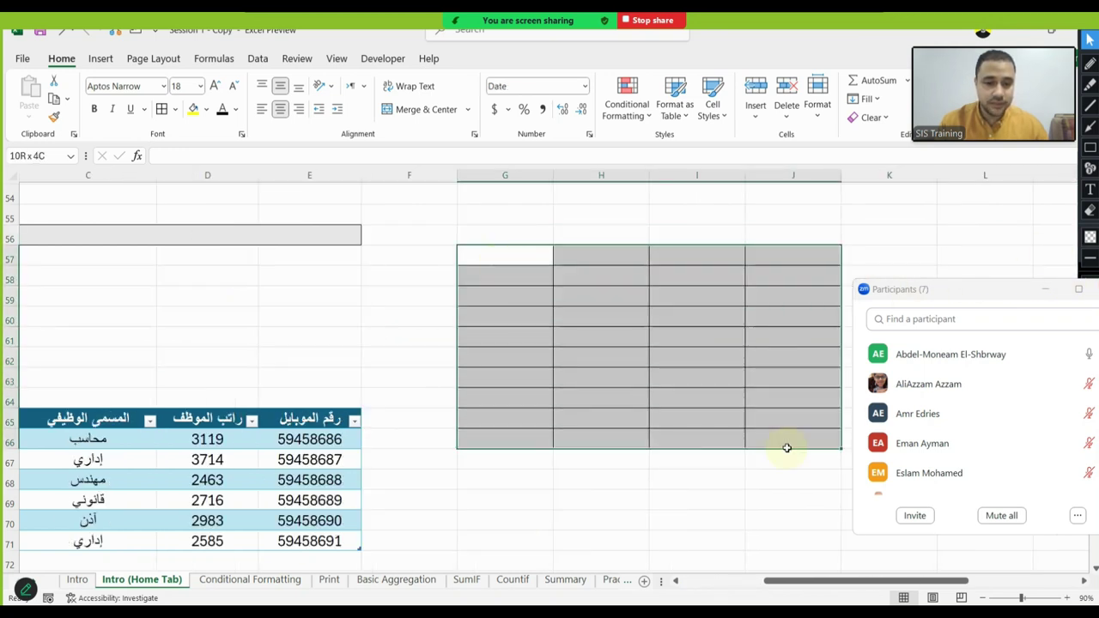
# Apply the pink Bad cell style to the G57:J66 grid
pyautogui.click(715, 116)
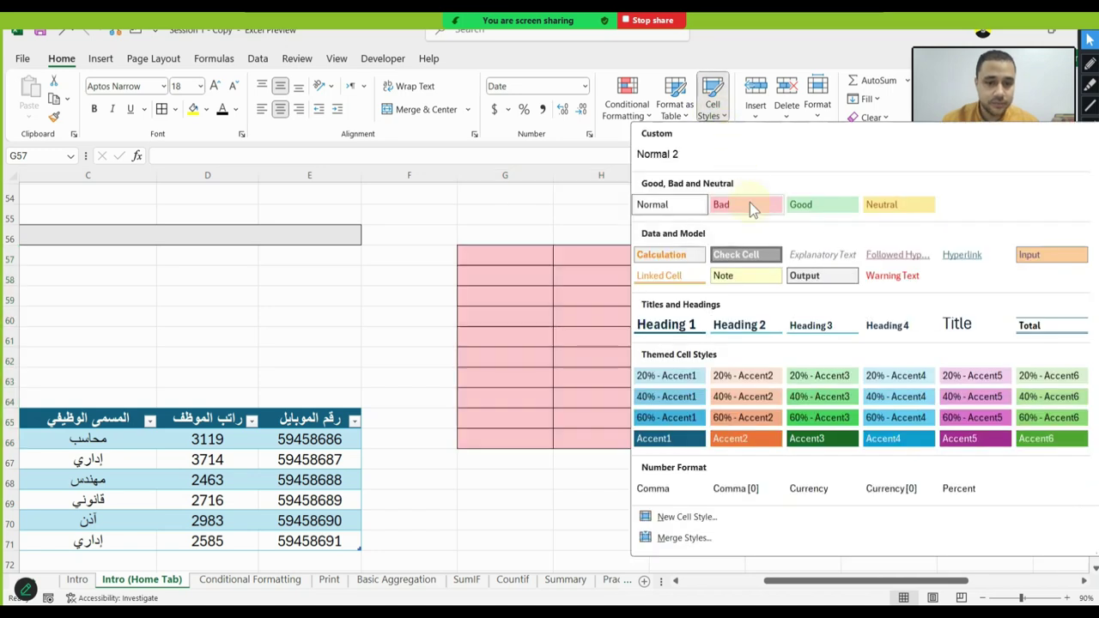
pyautogui.click(750, 202)
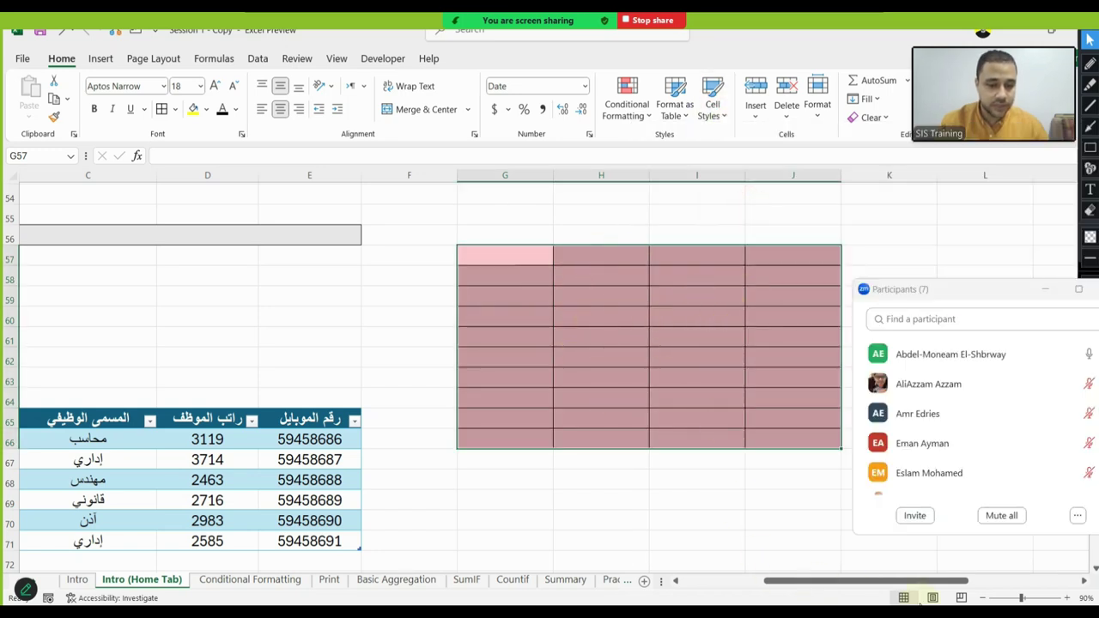
pyautogui.click(1082, 584)
pyautogui.click(569, 297)
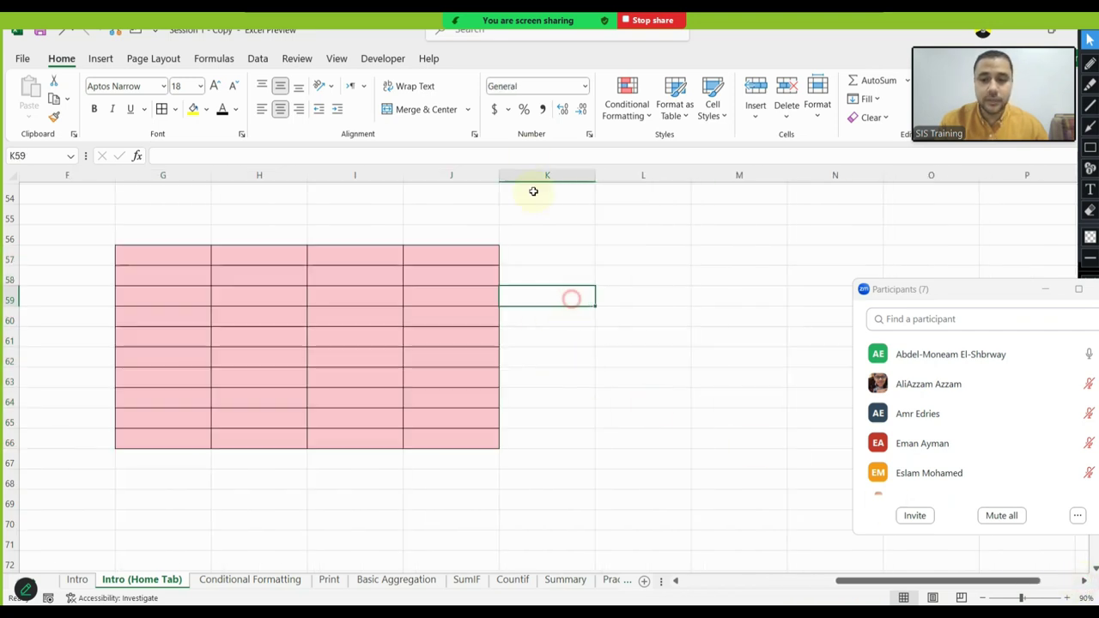
pyautogui.moveTo(156, 246); pyautogui.dragTo(461, 437)
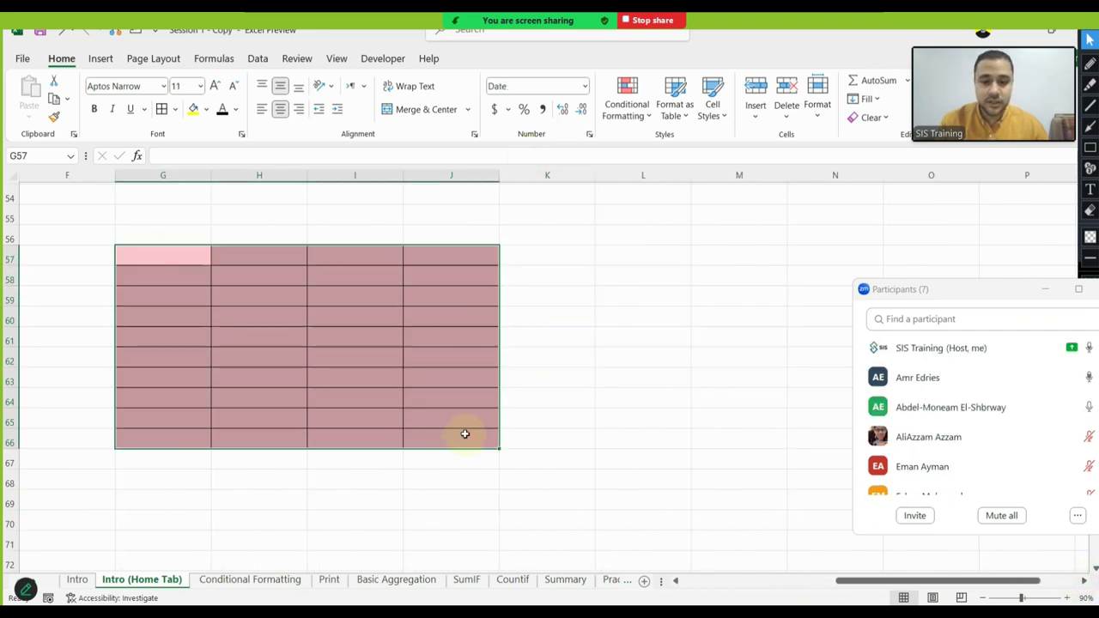
pyautogui.click(413, 320)
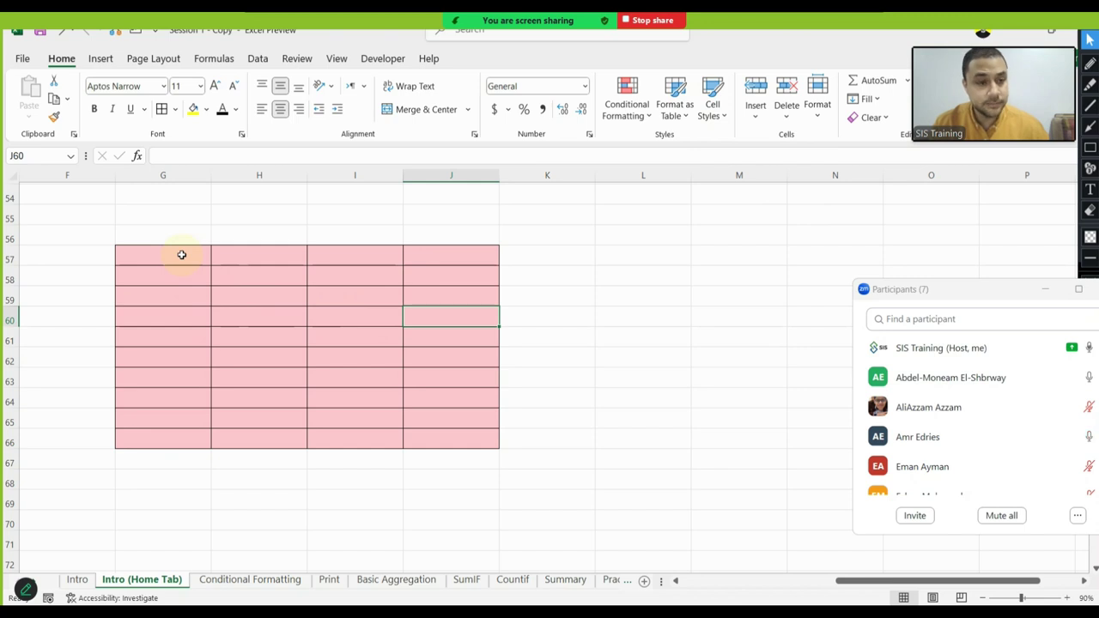
# Reset G57:J66 to the Normal cell style, removing fill and borders
pyautogui.moveTo(136, 253); pyautogui.dragTo(466, 446)
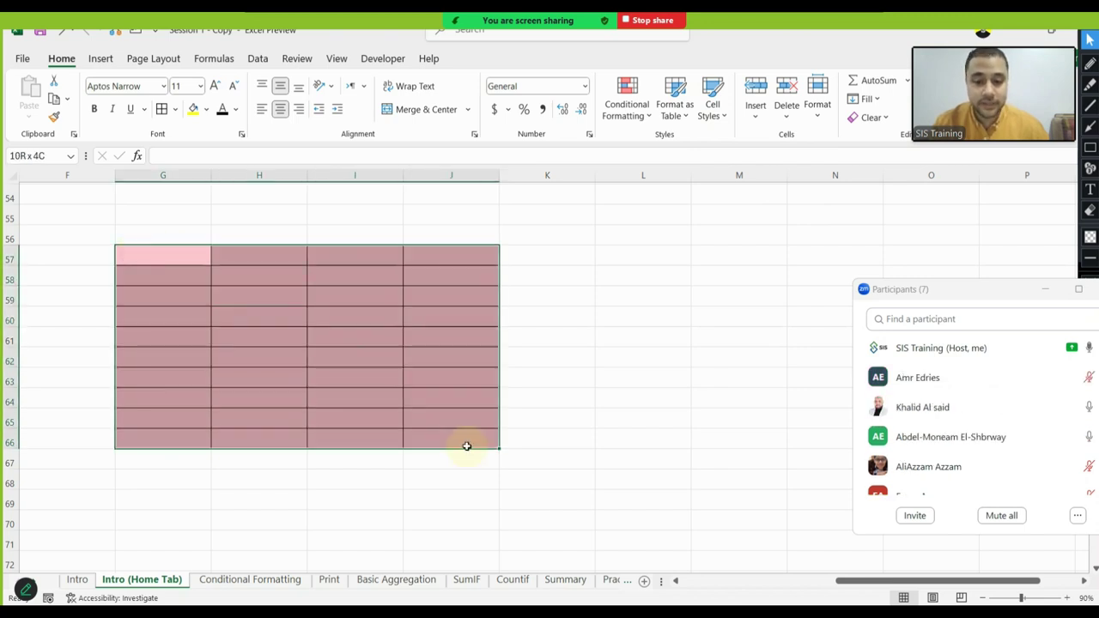
pyautogui.click(714, 111)
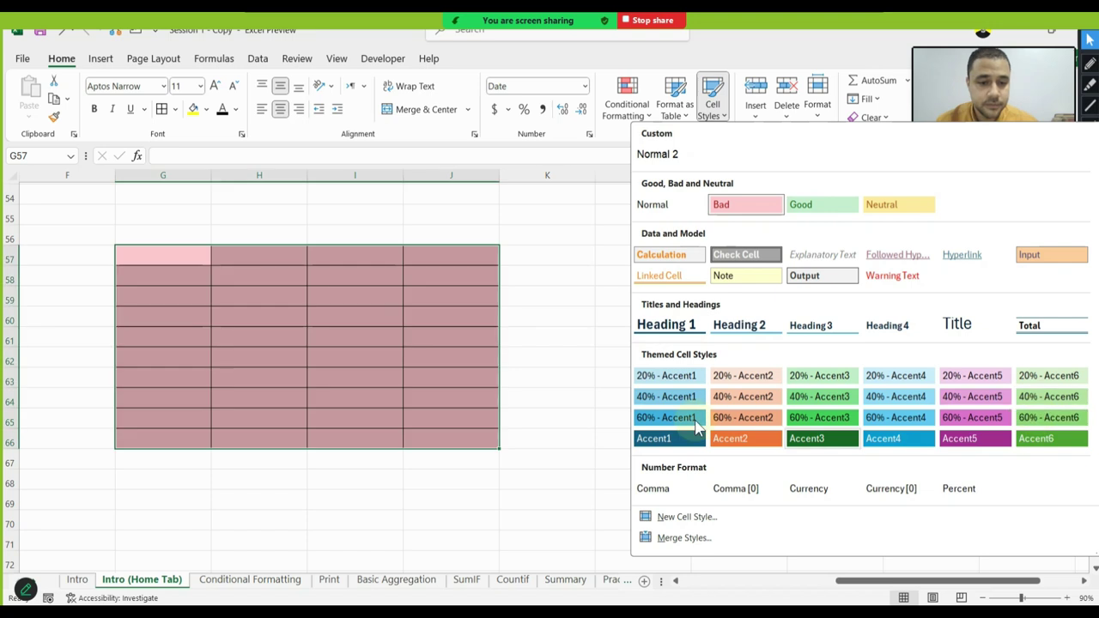
pyautogui.click(306, 252)
pyautogui.moveTo(201, 258)
pyautogui.mouseDown()
pyautogui.moveTo(487, 456)
pyautogui.moveTo(490, 438)
pyautogui.mouseUp()
pyautogui.click(488, 456)
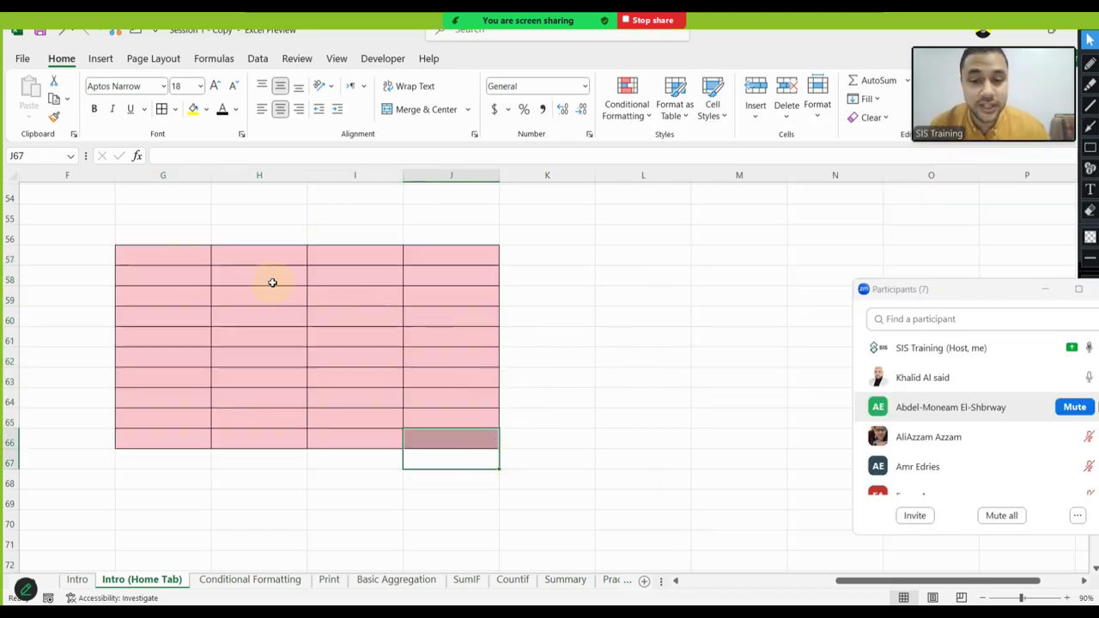
pyautogui.moveTo(177, 258); pyautogui.dragTo(447, 438)
pyautogui.click(715, 120)
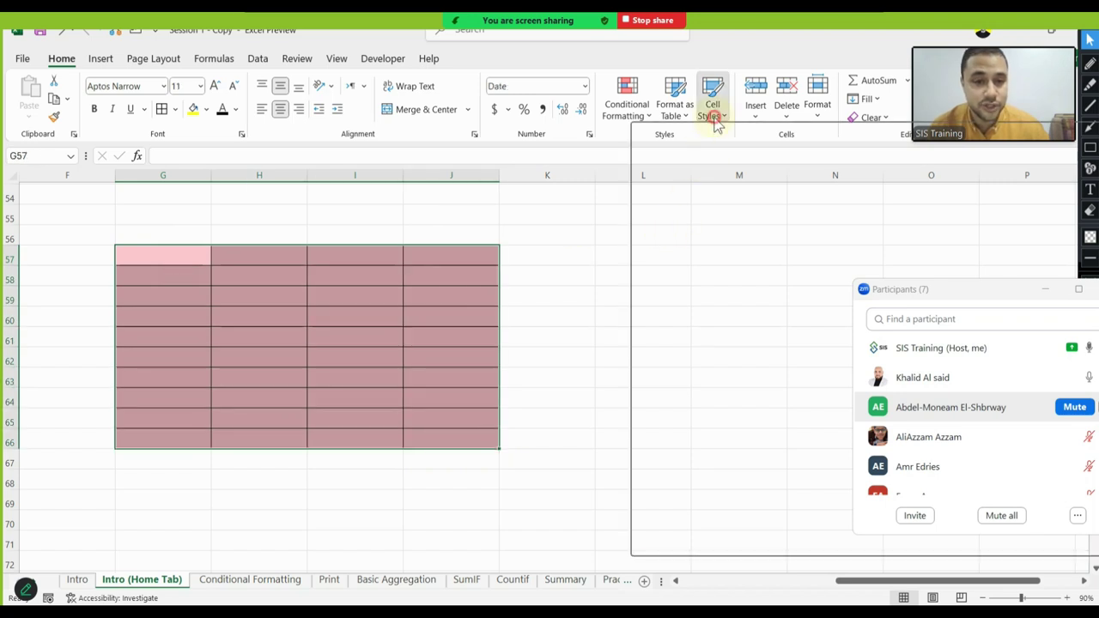
pyautogui.click(676, 153)
pyautogui.click(356, 336)
# Select G57:J66 and give it all borders
pyautogui.click(178, 260)
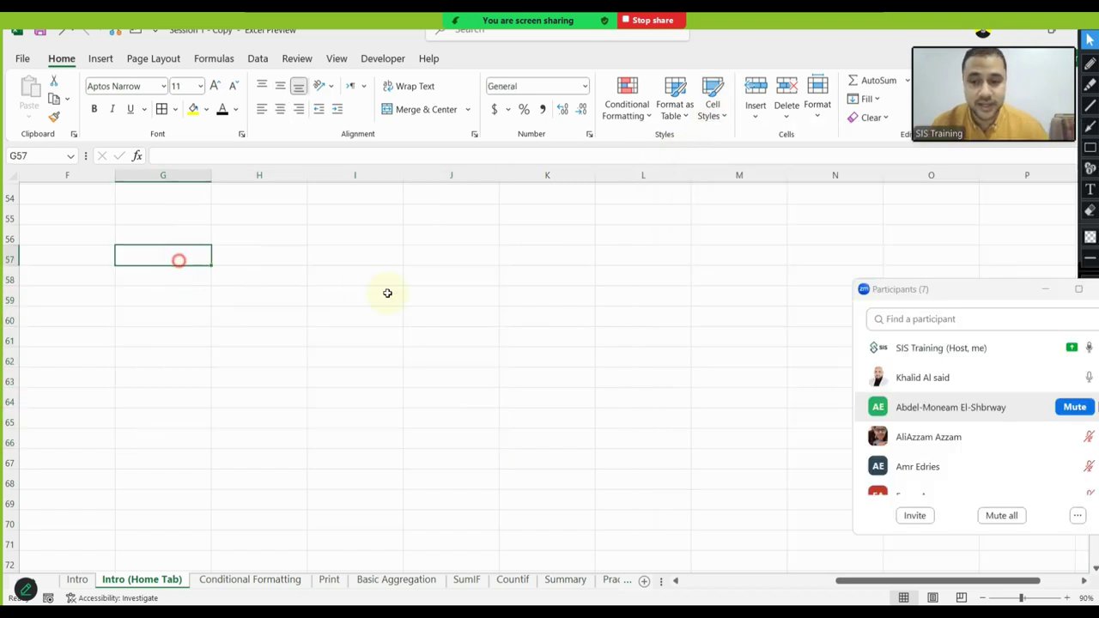
pyautogui.moveTo(179, 260); pyautogui.dragTo(486, 436)
pyautogui.click(161, 109)
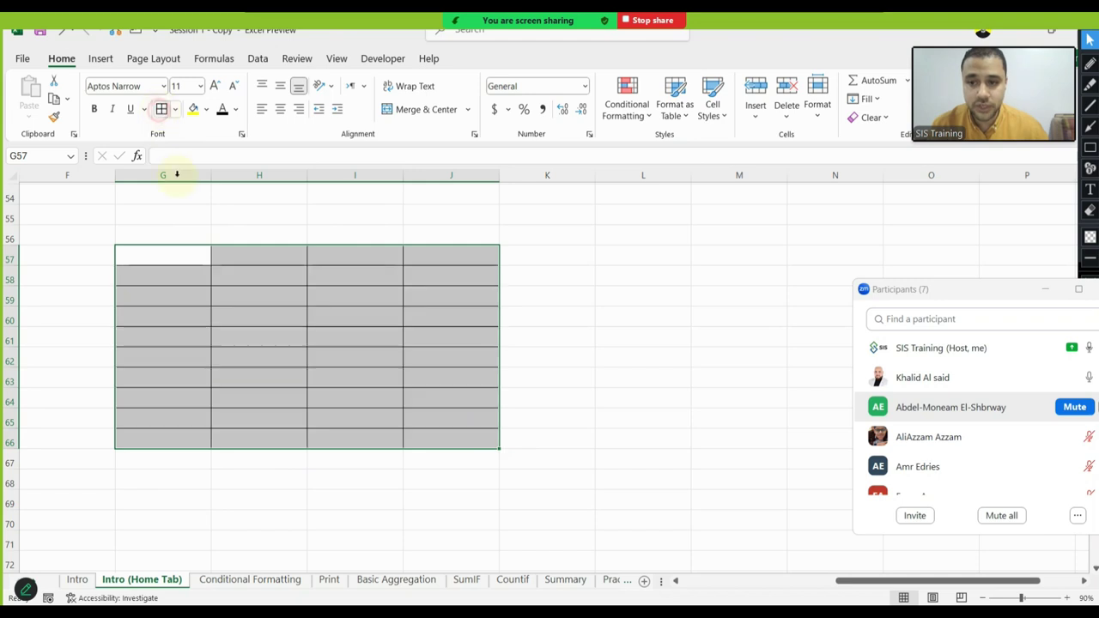
# Fill the header row G57:J57 yellow
pyautogui.moveTo(181, 255); pyautogui.dragTo(478, 255)
pyautogui.click(193, 109)
pyautogui.click(404, 311)
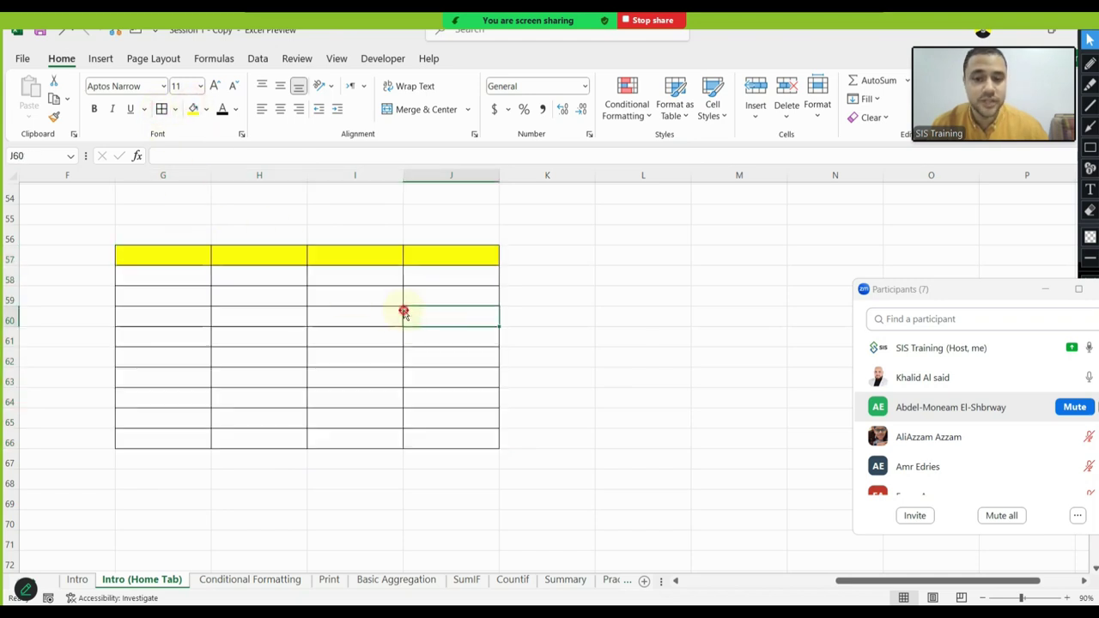
# Select G58:G65 in the grid's first column and scroll down the sheet
pyautogui.moveTo(184, 274); pyautogui.dragTo(183, 430)
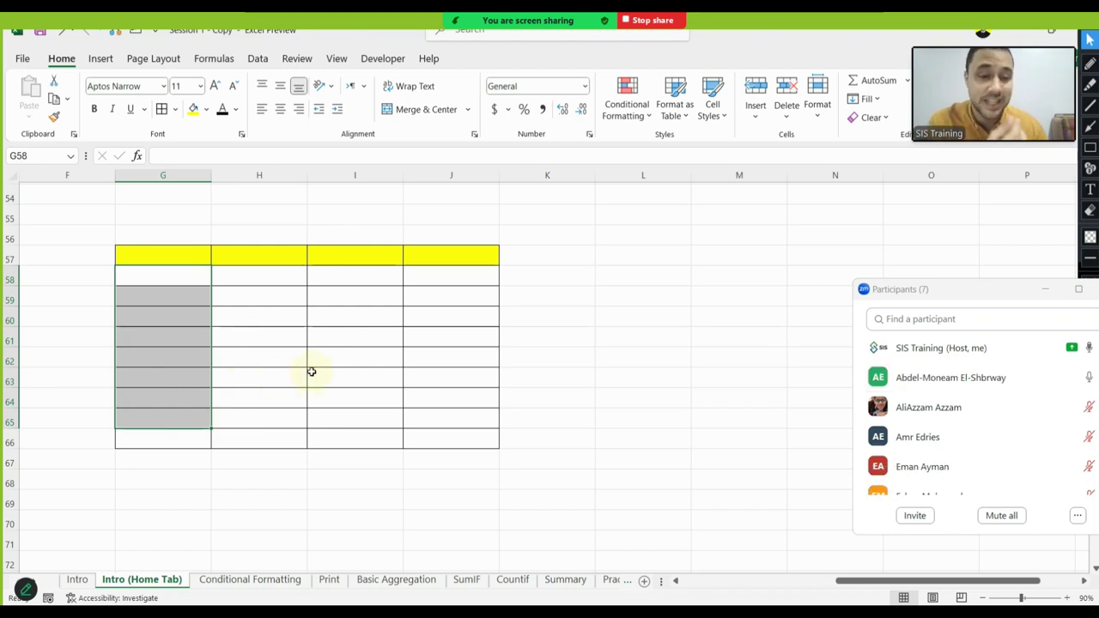
pyautogui.moveTo(350, 375); pyautogui.dragTo(4, 410)
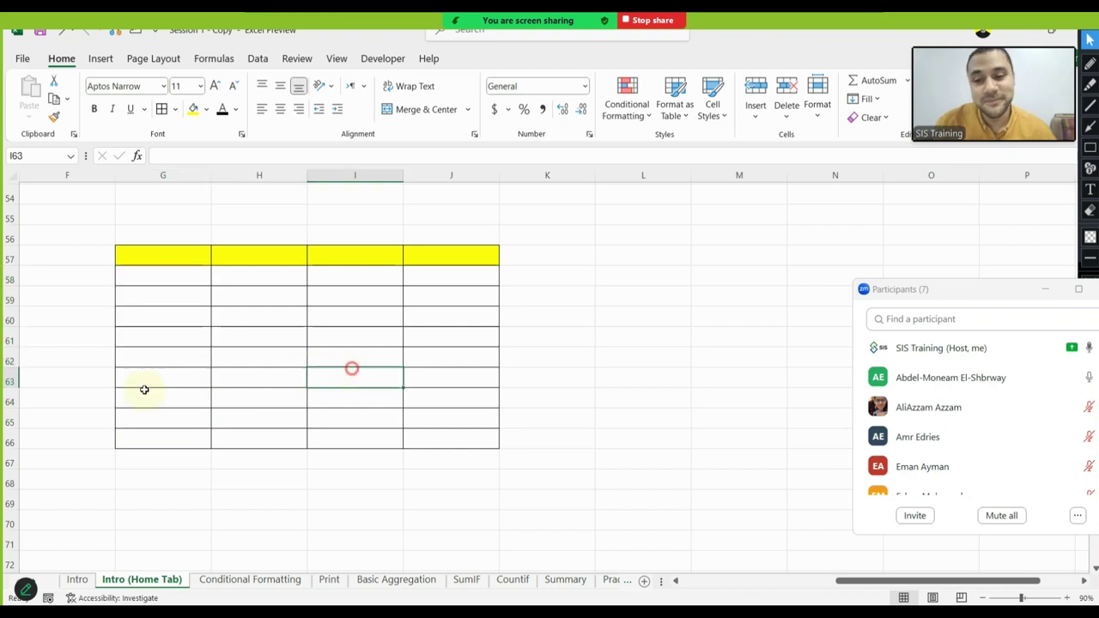
pyautogui.scroll(-4, 351, 305)
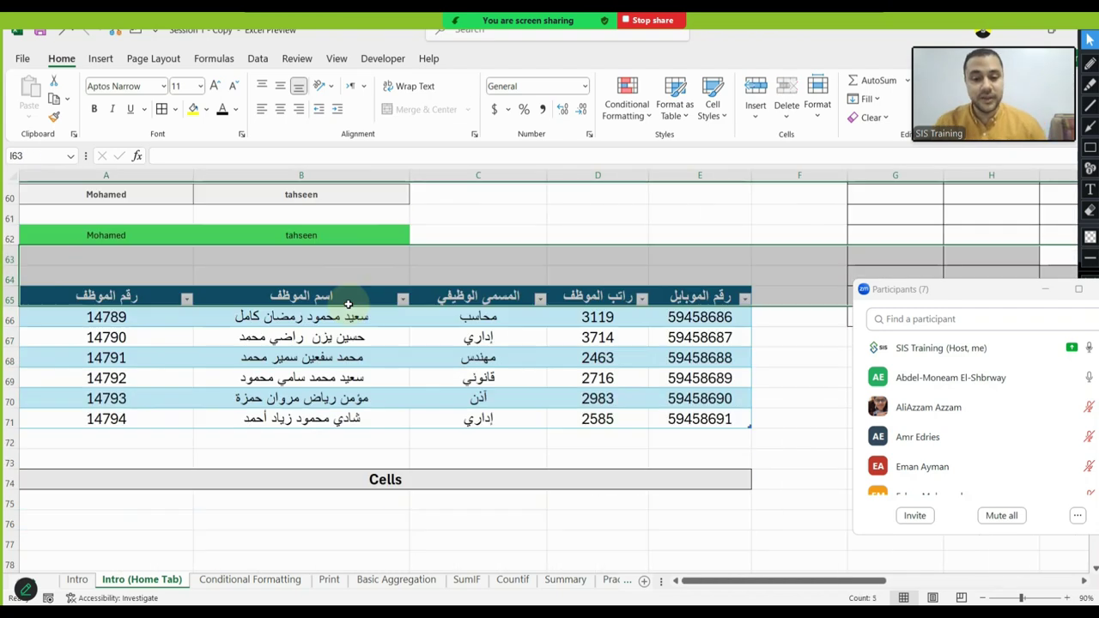
pyautogui.scroll(-2, 401, 347)
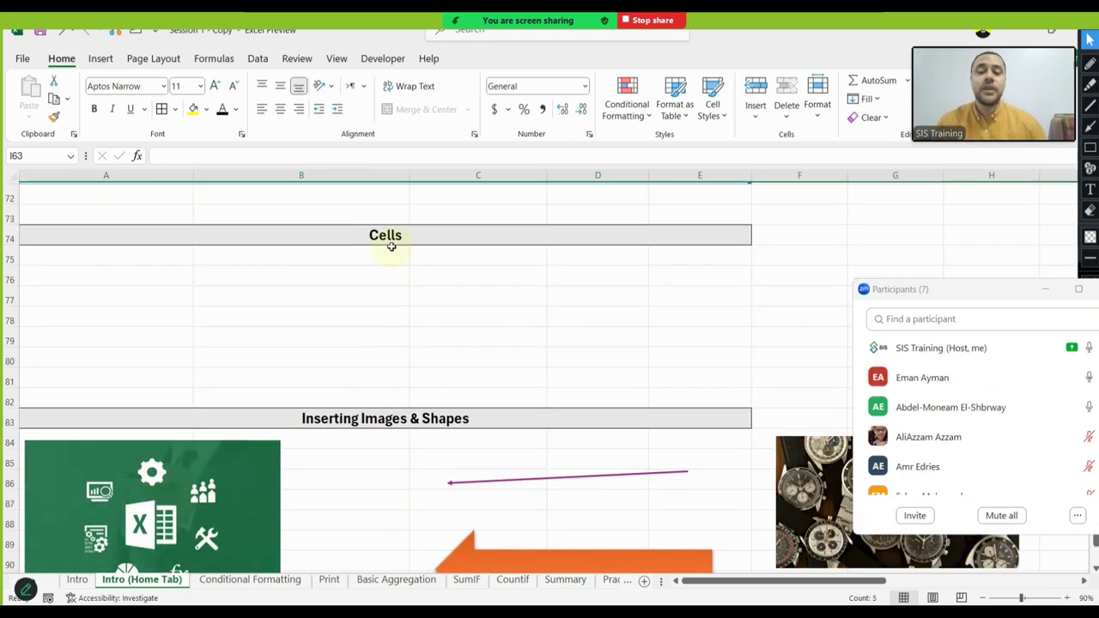
pyautogui.click(479, 290)
pyautogui.moveTo(573, 335)
pyautogui.mouseDown()
pyautogui.moveTo(573, 239)
pyautogui.moveTo(407, 395)
pyautogui.mouseUp()
pyautogui.click(406, 396)
# Scroll back through the sheet and select the empty range G71:J81
pyautogui.scroll(1, 406, 396)
pyautogui.scroll(1, 773, 319)
pyautogui.moveTo(773, 318); pyautogui.dragTo(749, 295)
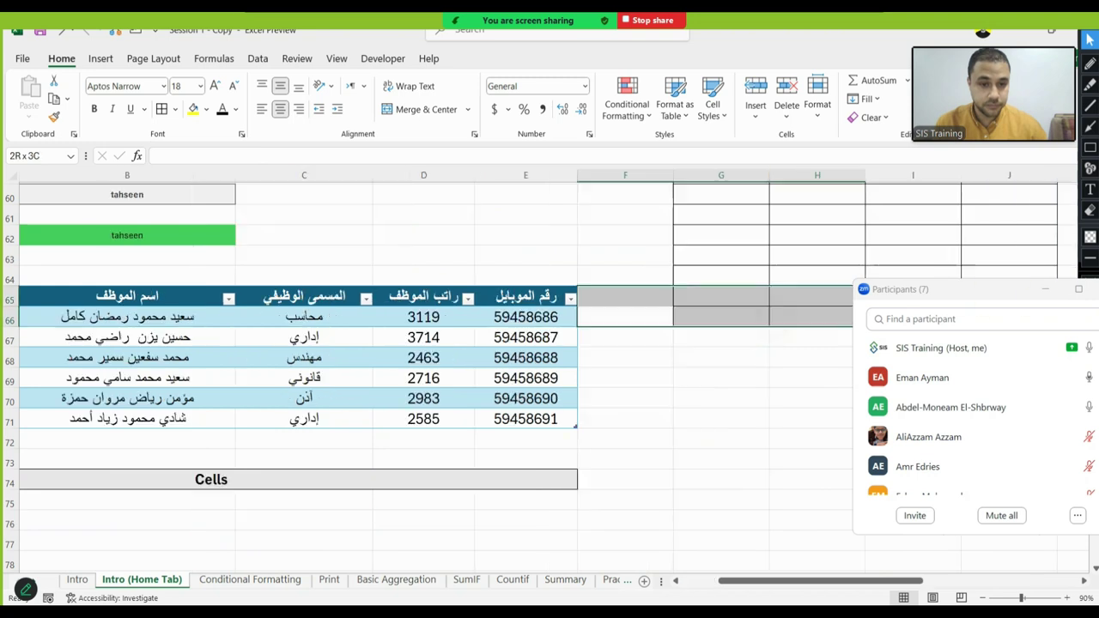
pyautogui.scroll(3, 720, 324)
pyautogui.scroll(-2, 721, 324)
pyautogui.scroll(-1, 722, 326)
pyautogui.click(696, 369)
pyautogui.scroll(-2, 695, 369)
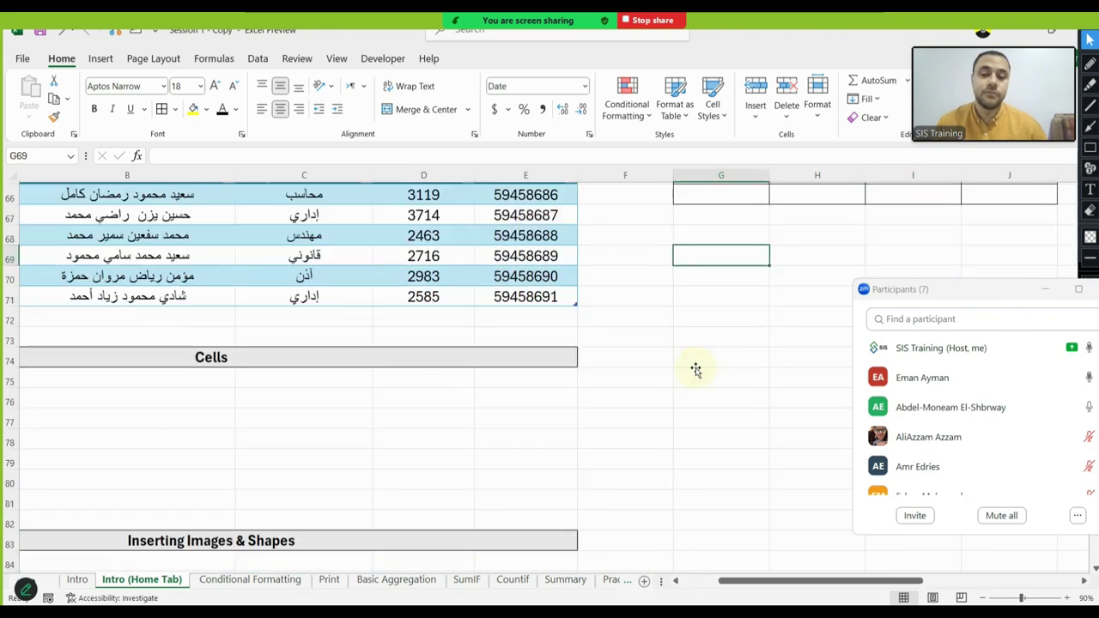
pyautogui.moveTo(683, 392); pyautogui.dragTo(1021, 375)
pyautogui.moveTo(369, 295)
pyautogui.mouseDown()
pyautogui.moveTo(681, 365)
pyautogui.moveTo(696, 504)
pyautogui.mouseUp()
# Apply all borders to G71:J81
pyautogui.click(176, 109)
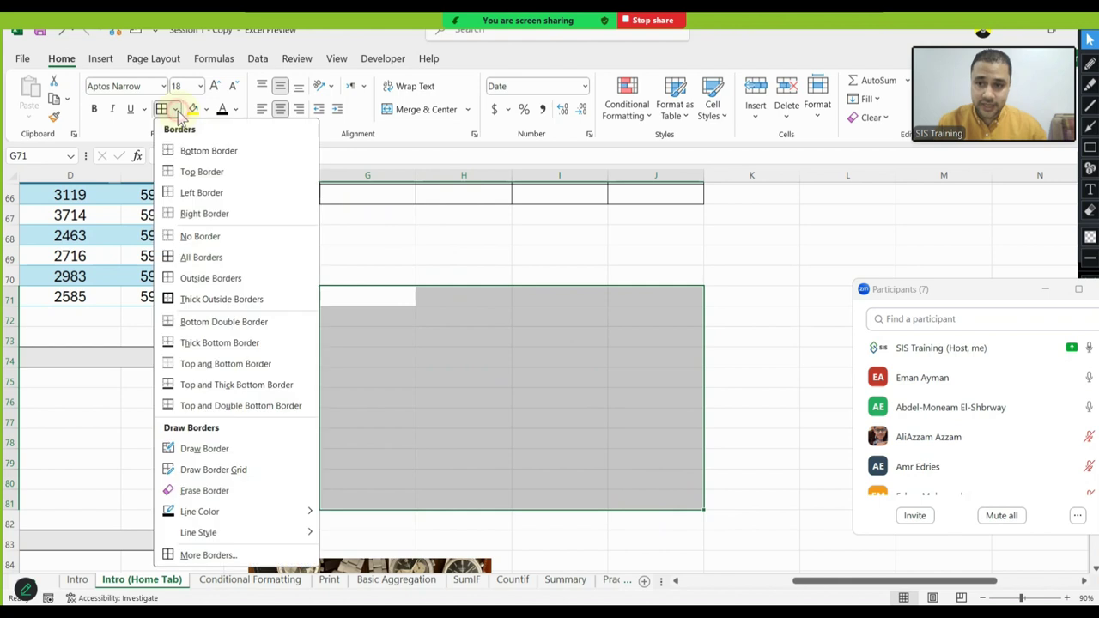
pyautogui.click(189, 256)
pyautogui.click(637, 368)
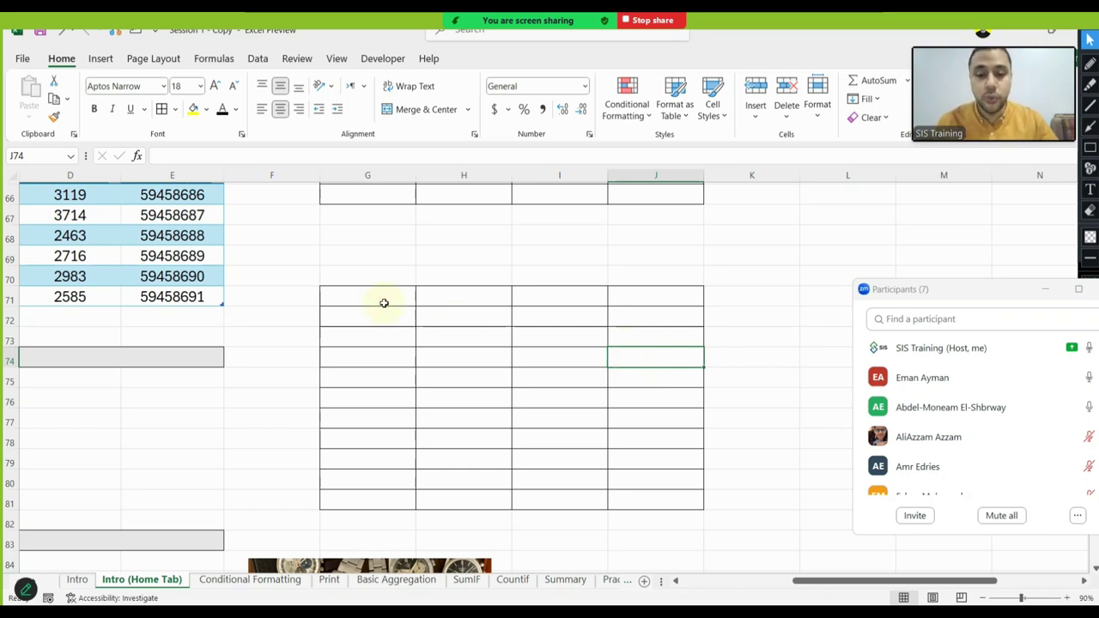
# Fill the new grid's header row G71:J71 grey
pyautogui.moveTo(342, 297); pyautogui.dragTo(642, 298)
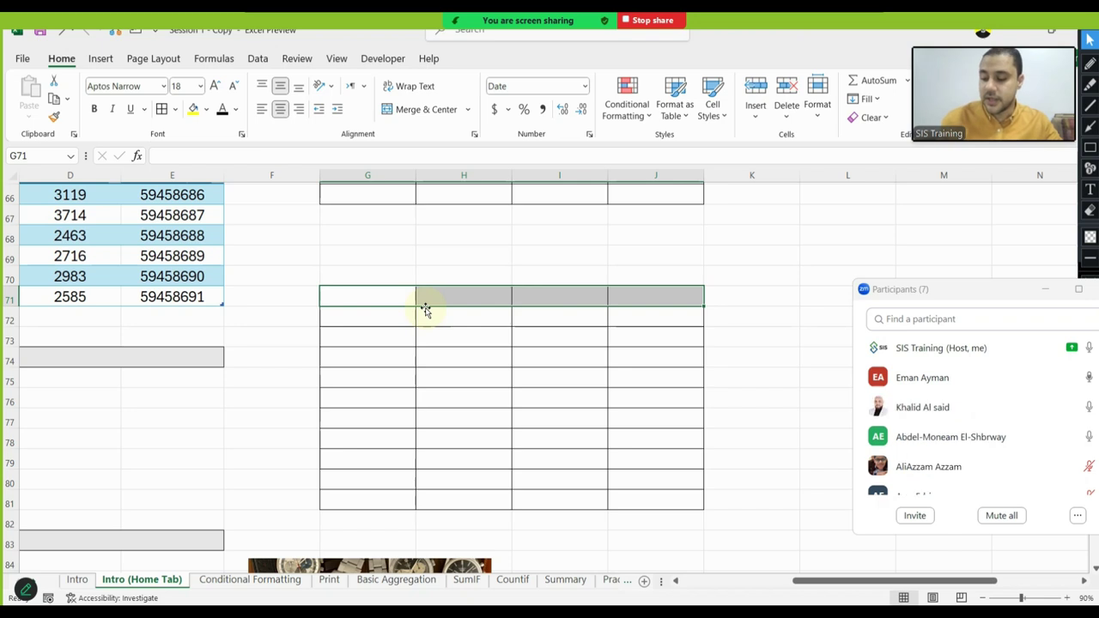
pyautogui.click(206, 110)
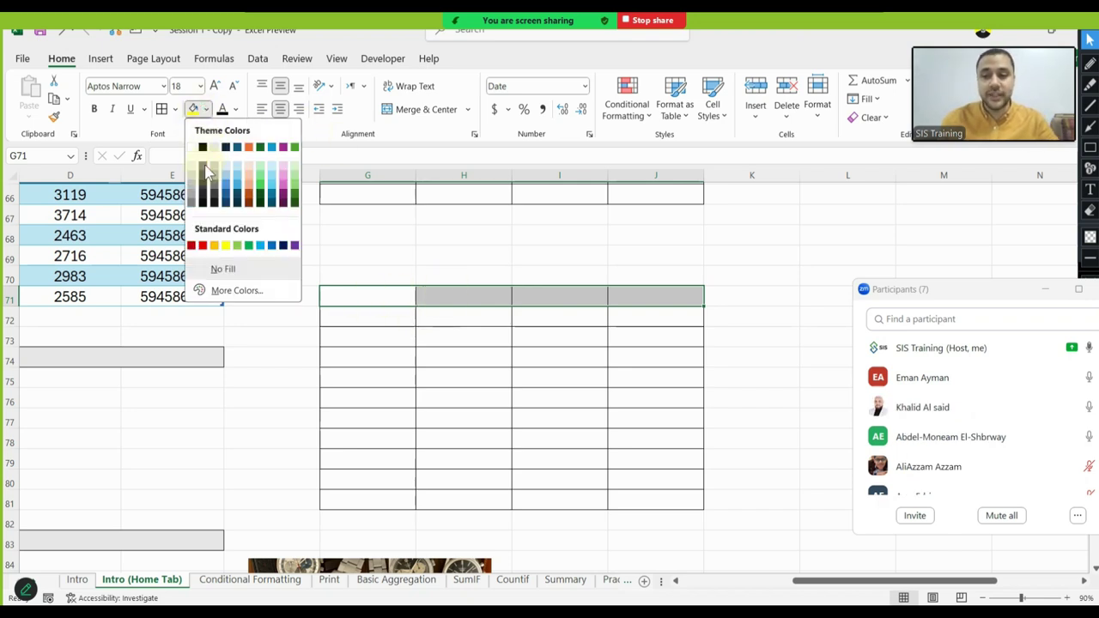
pyautogui.click(200, 165)
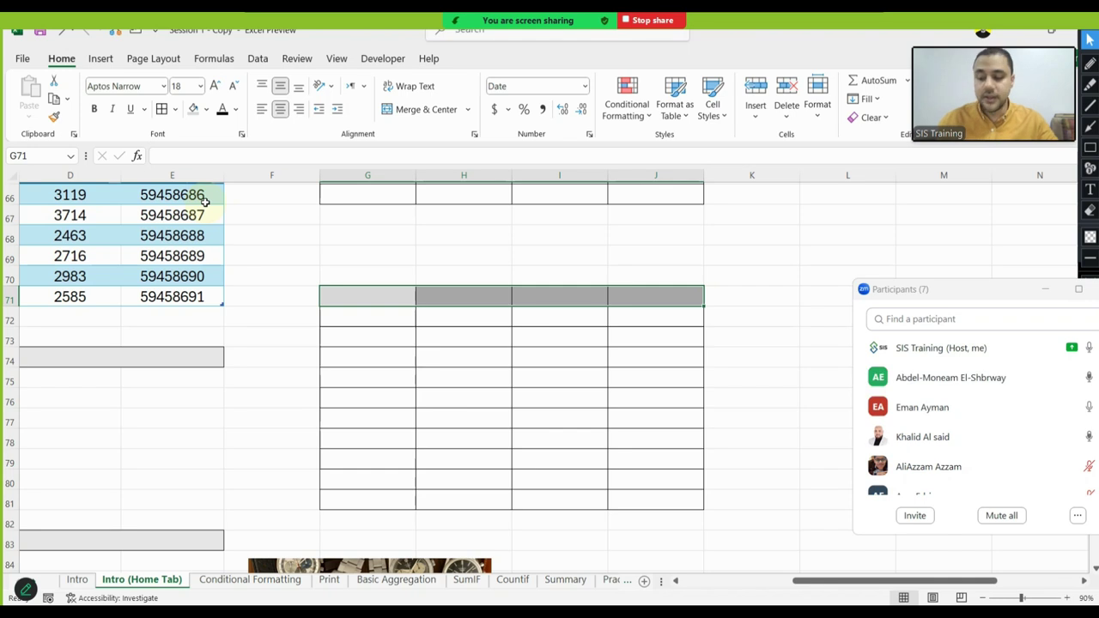
pyautogui.click(439, 331)
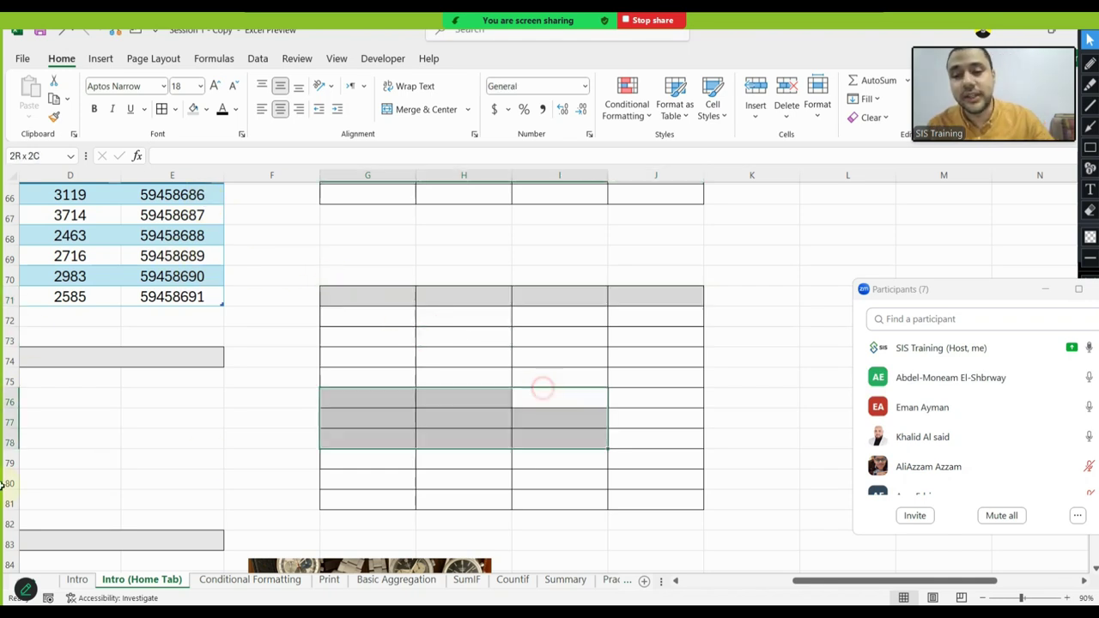
# Scroll further down the sheet and mute a participant in the meeting
pyautogui.moveTo(544, 387); pyautogui.dragTo(407, 444)
pyautogui.scroll(-5, 407, 444)
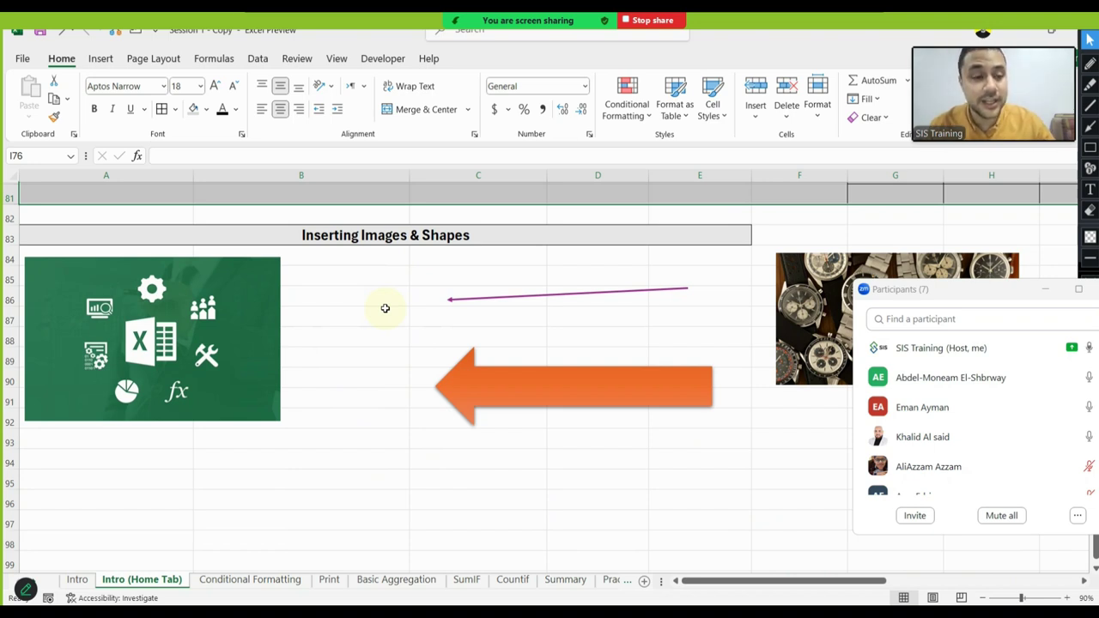
pyautogui.click(1073, 378)
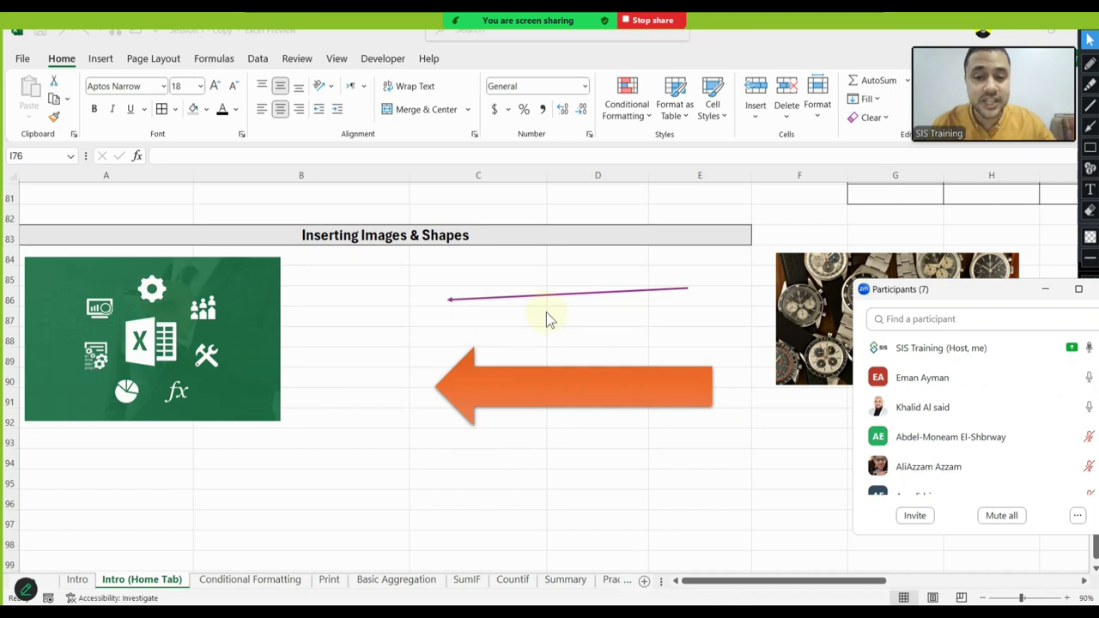
pyautogui.scroll(-3, 243, 391)
pyautogui.click(143, 378)
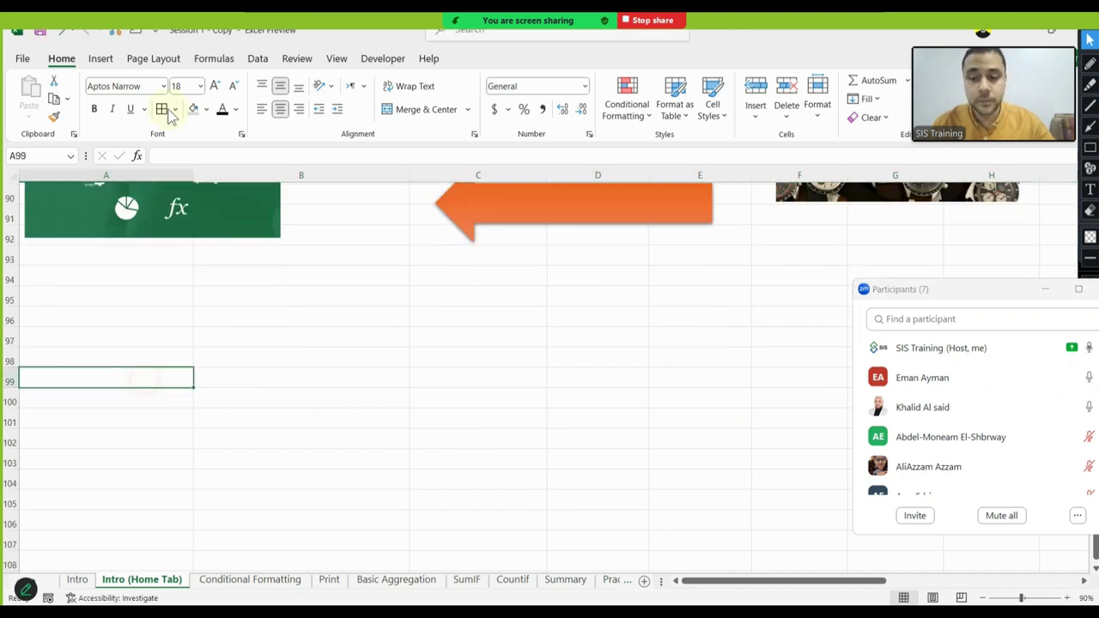
# Start inserting a picture placed over cells from This Device
pyautogui.click(101, 60)
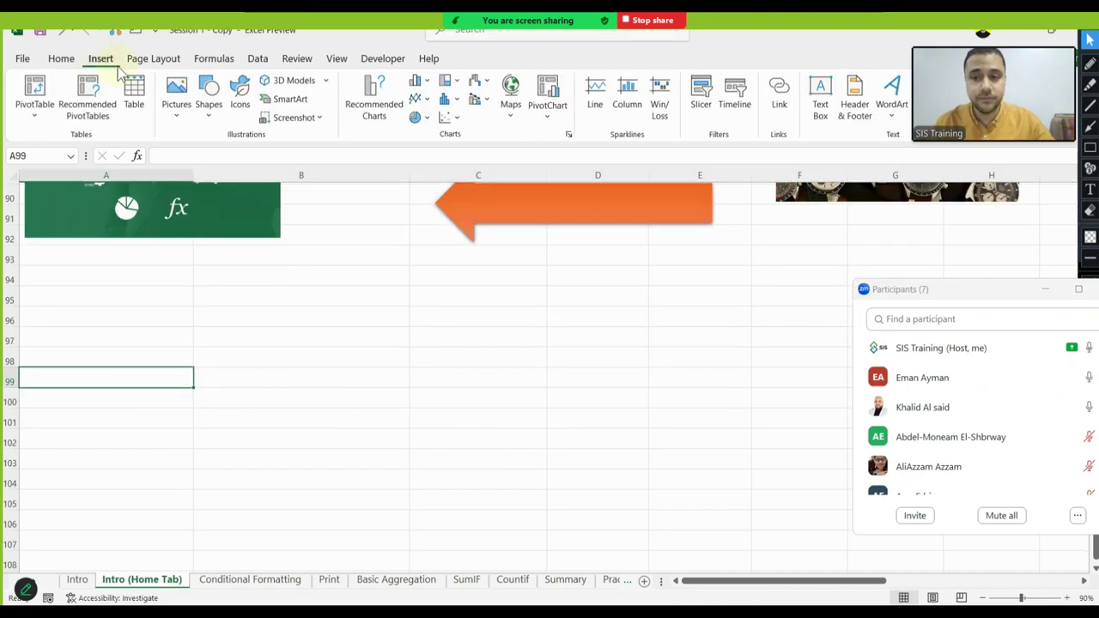
pyautogui.click(177, 97)
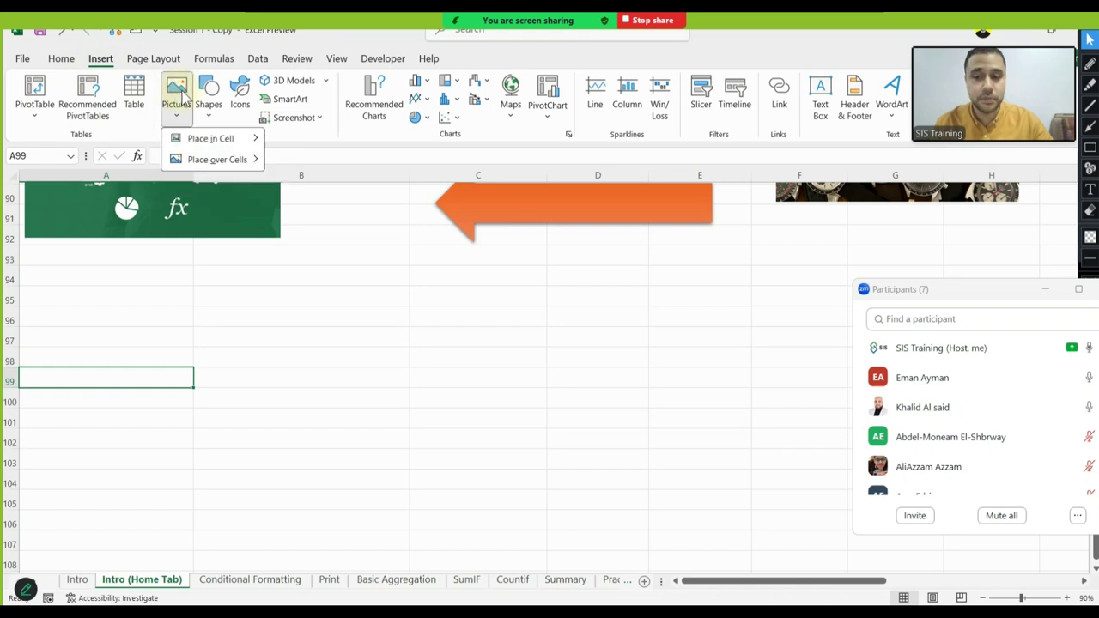
pyautogui.moveTo(225, 160)
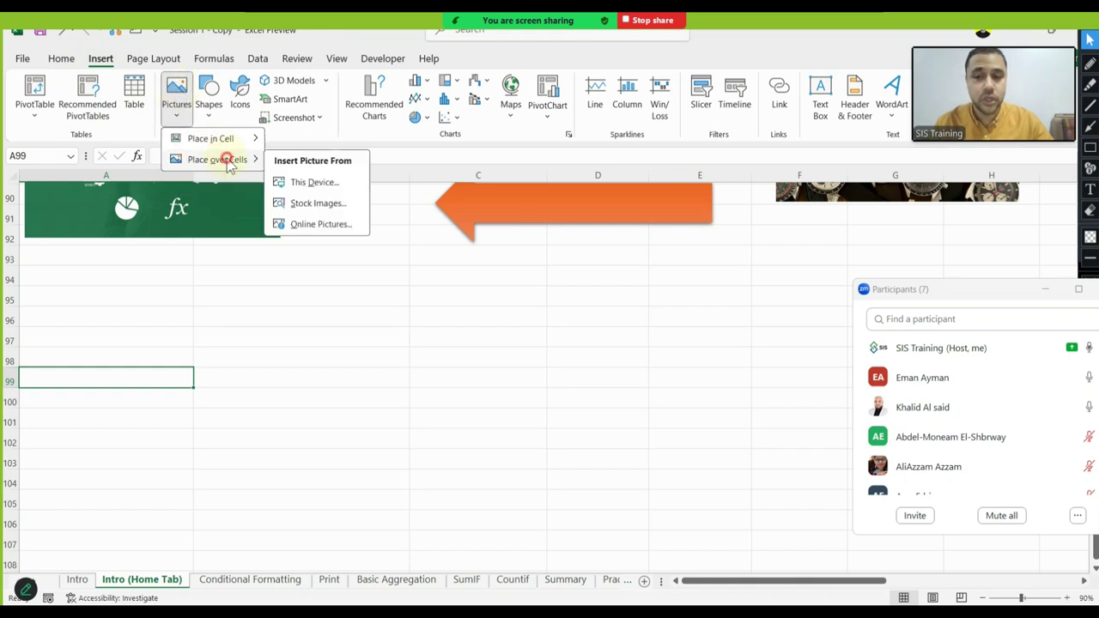
pyautogui.click(315, 184)
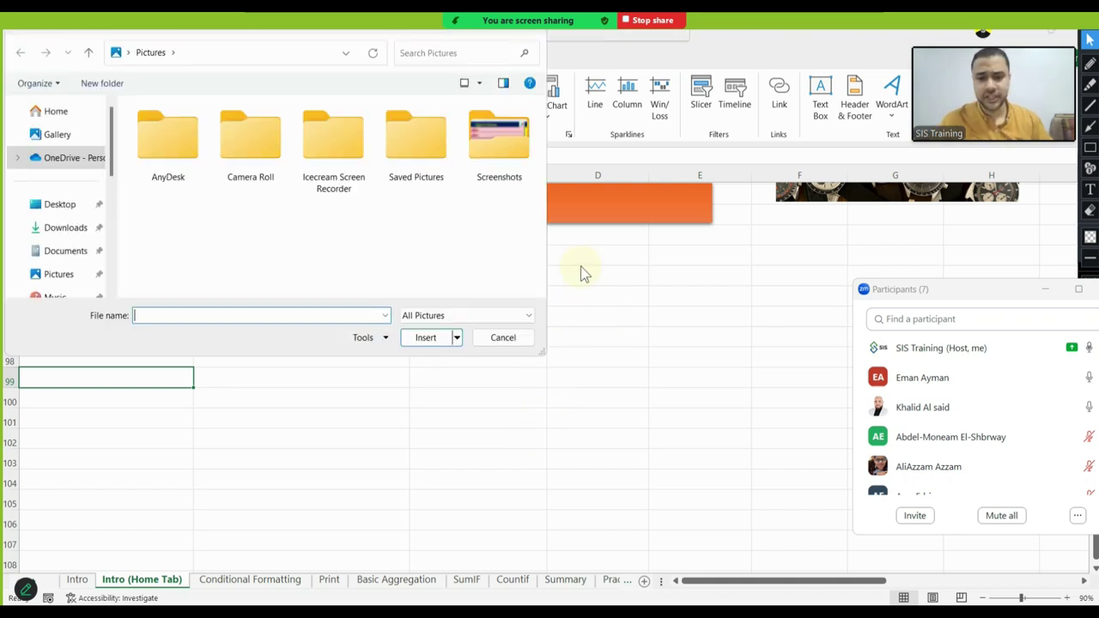
# Browse from Screenshots back to This PC, then into D:\New folder\WallPaper
pyautogui.doubleClick(492, 147)
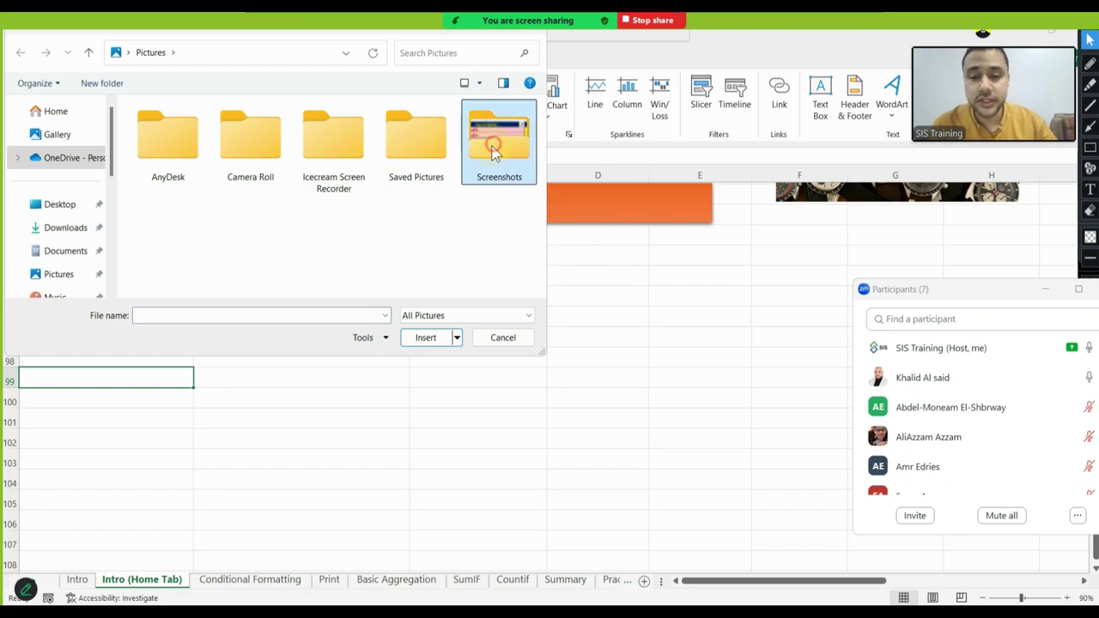
pyautogui.click(21, 53)
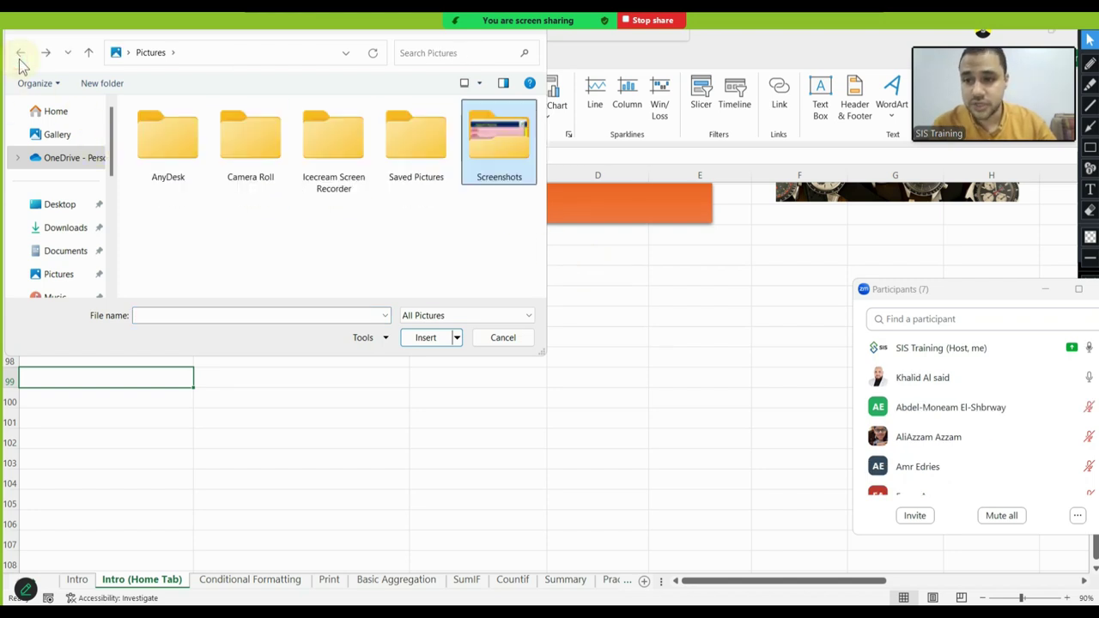
pyautogui.scroll(-5, 90, 266)
pyautogui.click(67, 199)
pyautogui.doubleClick(378, 141)
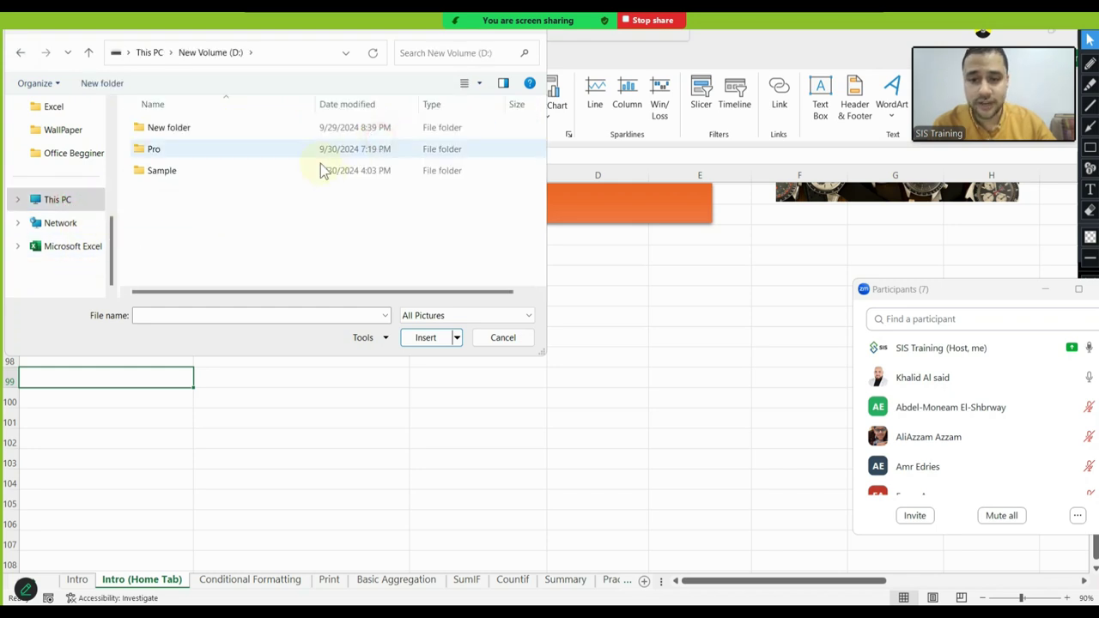
pyautogui.doubleClick(184, 130)
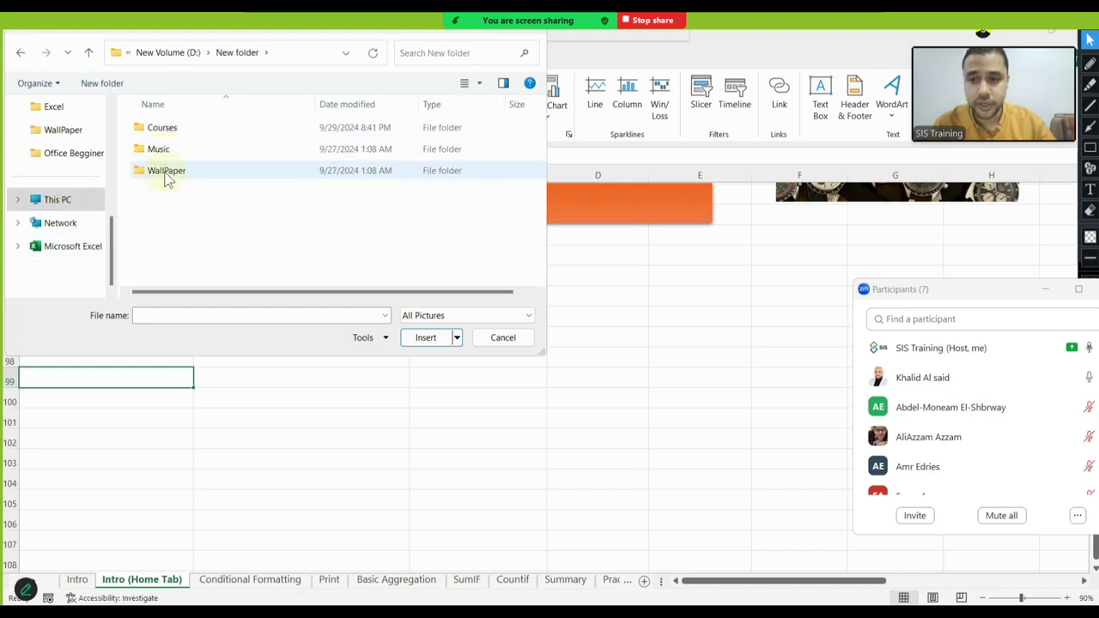
pyautogui.doubleClick(167, 171)
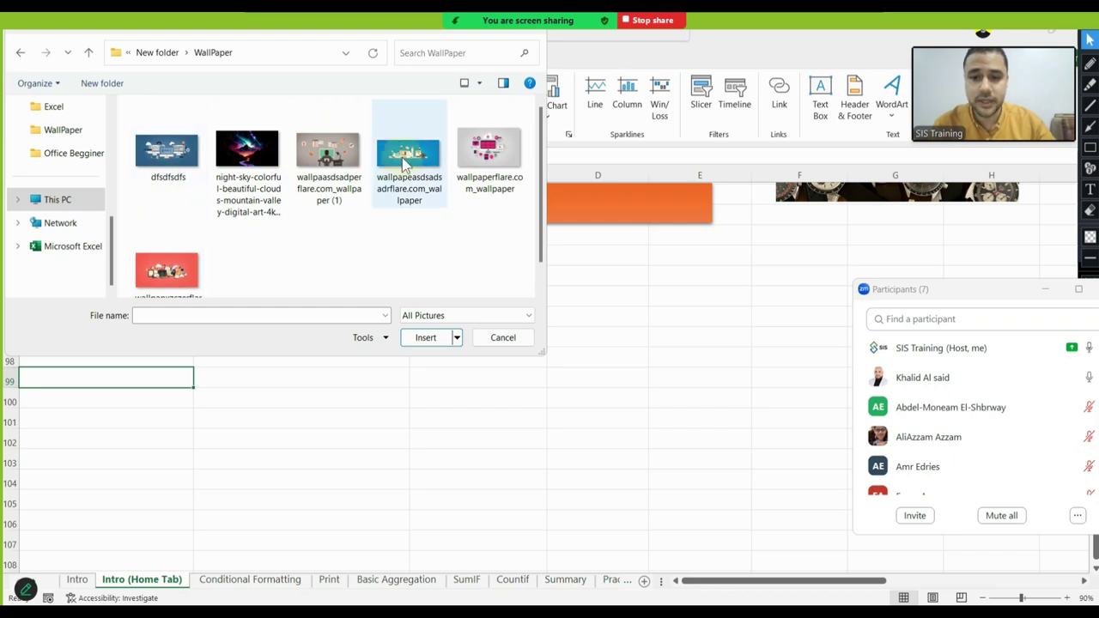
# Insert the red wallpaper image into the sheet below the green graphic
pyautogui.doubleClick(155, 249)
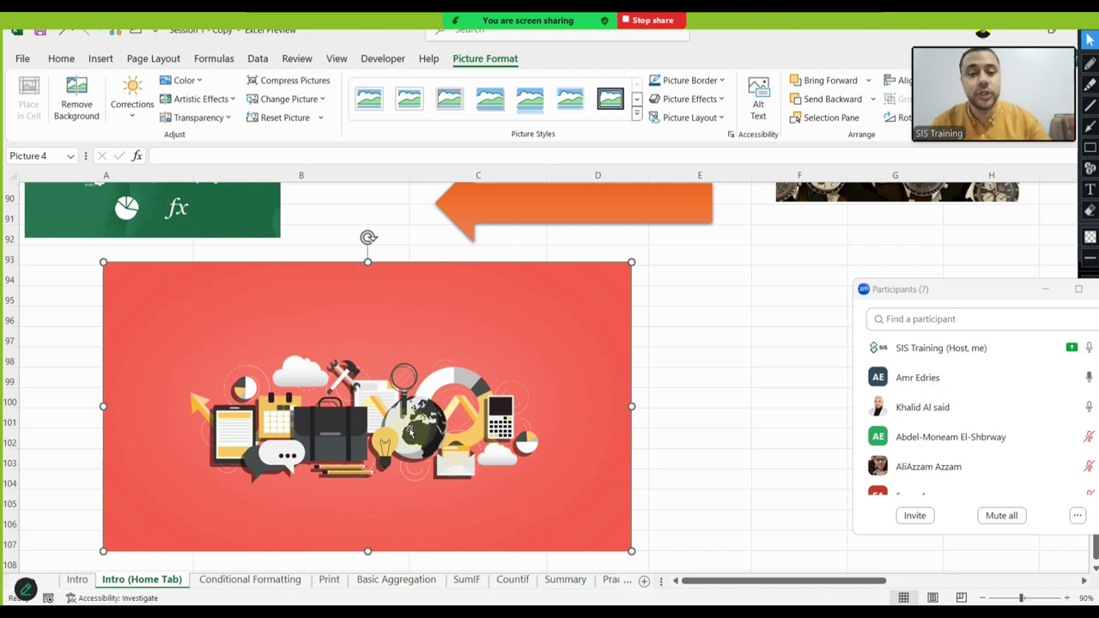
pyautogui.scroll(3, 733, 319)
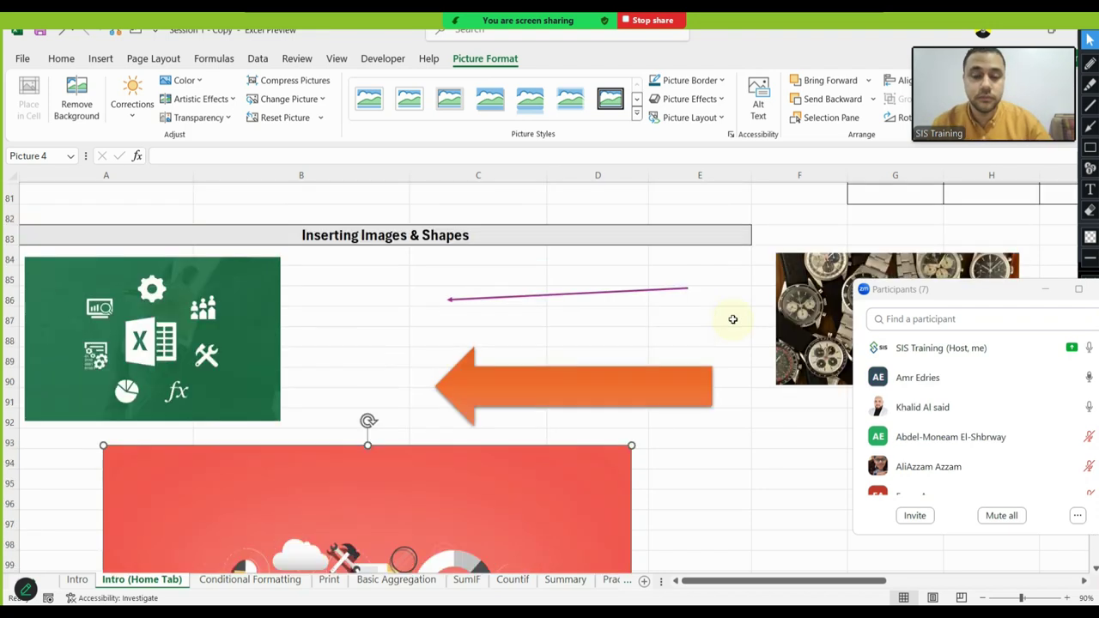
pyautogui.scroll(1, 732, 319)
pyautogui.scroll(3, 732, 319)
pyautogui.click(571, 332)
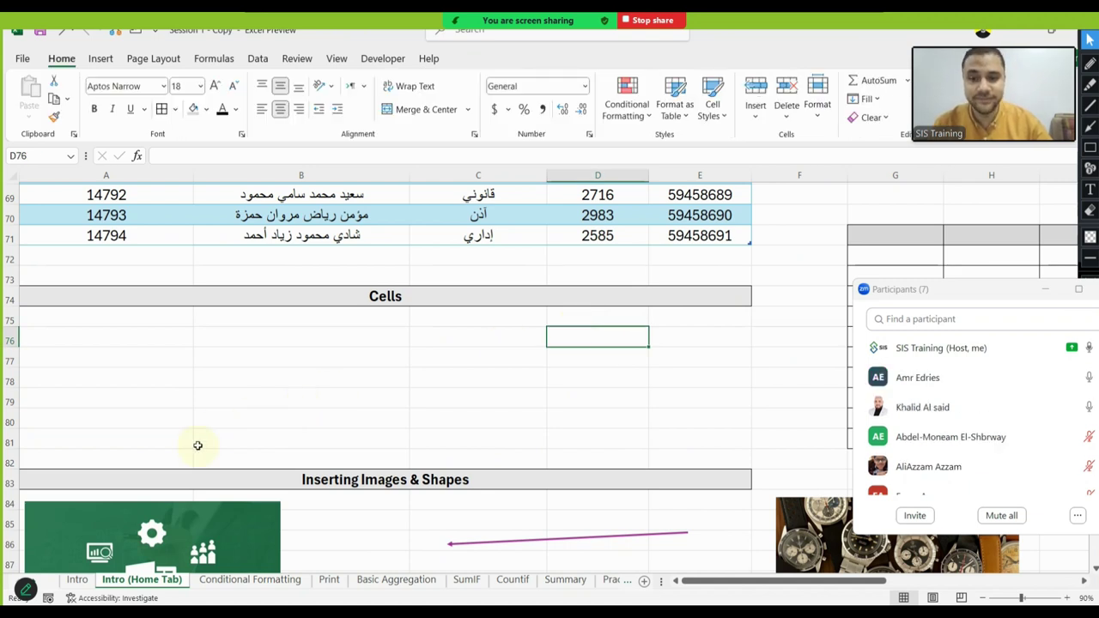
pyautogui.scroll(-2, 322, 446)
# Look through the Shapes gallery without adding one, then go to the Conditional Formatting sheet
pyautogui.click(100, 59)
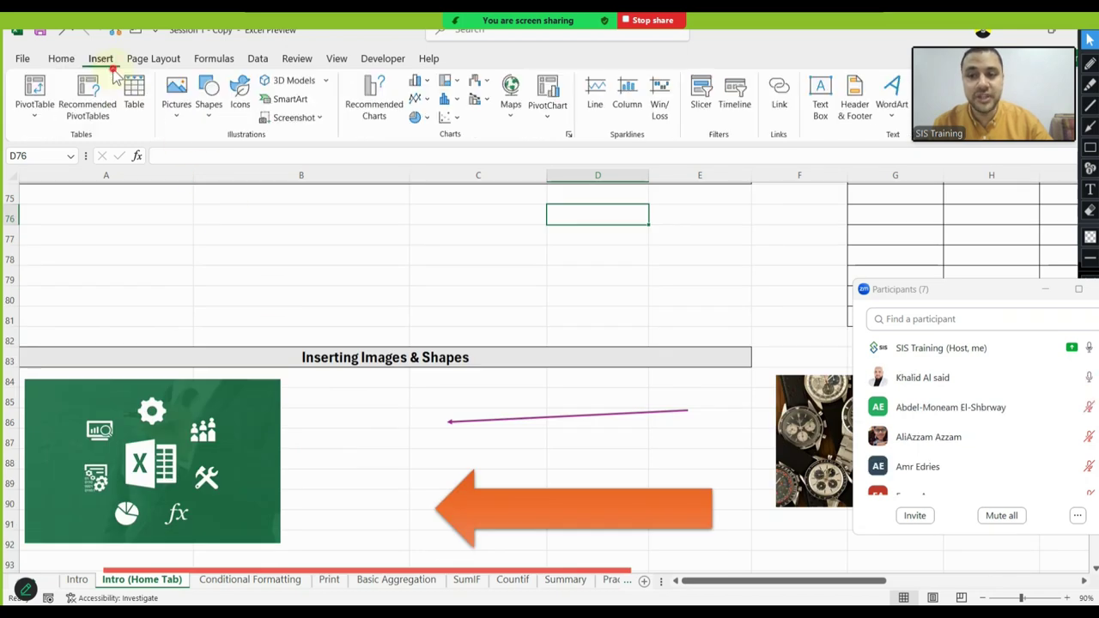
pyautogui.click(213, 101)
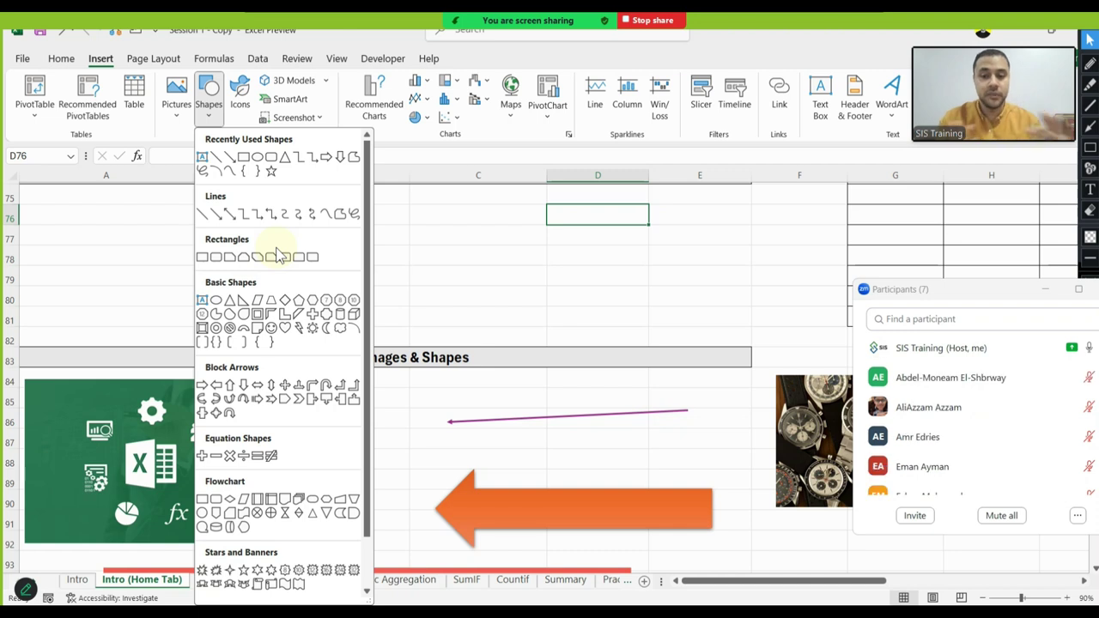
pyautogui.click(464, 326)
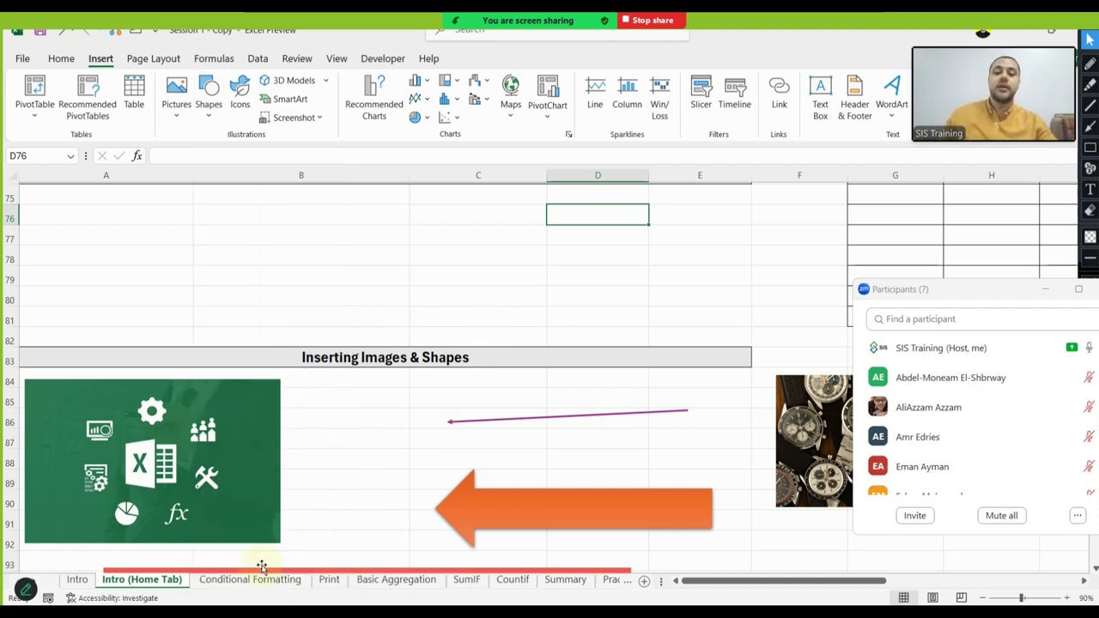
pyautogui.click(61, 59)
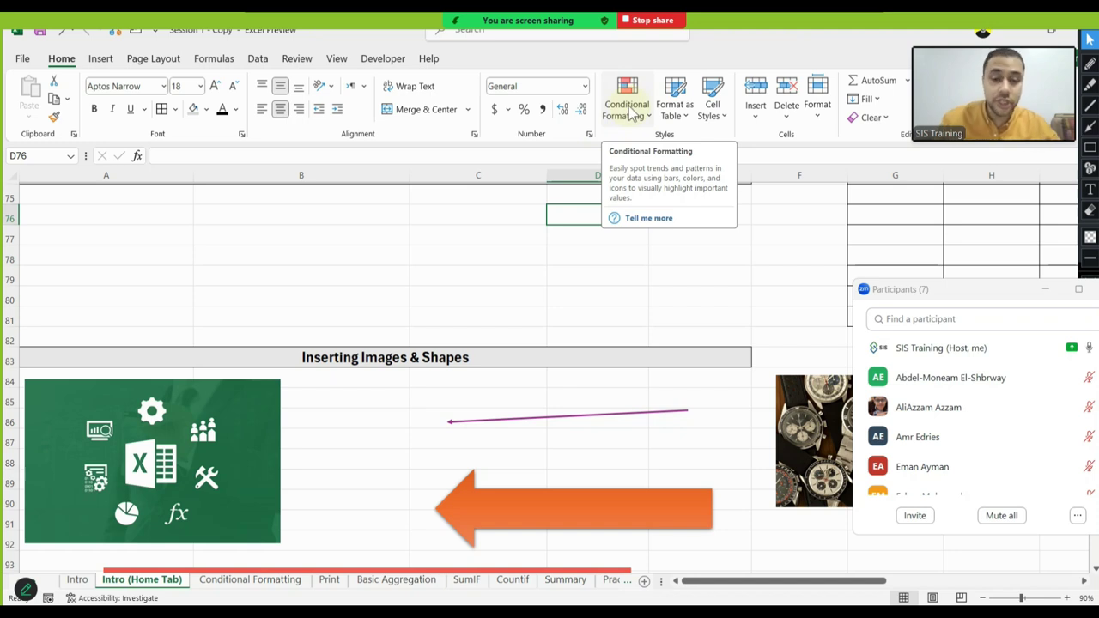
pyautogui.click(262, 580)
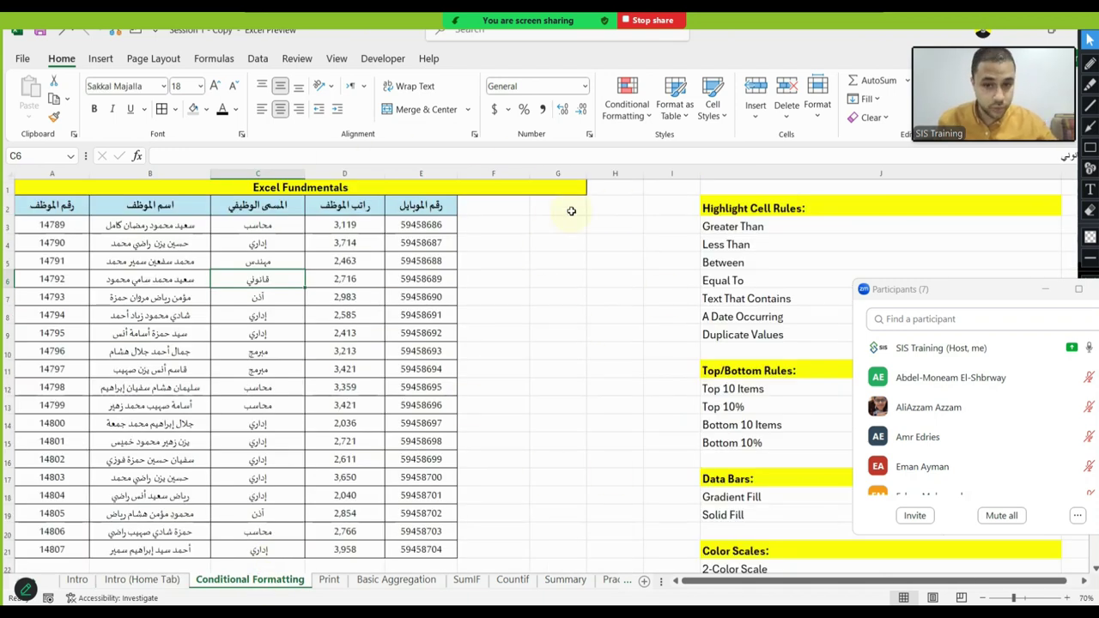
# Select the whole salary column D of the employee table
pyautogui.click(549, 278)
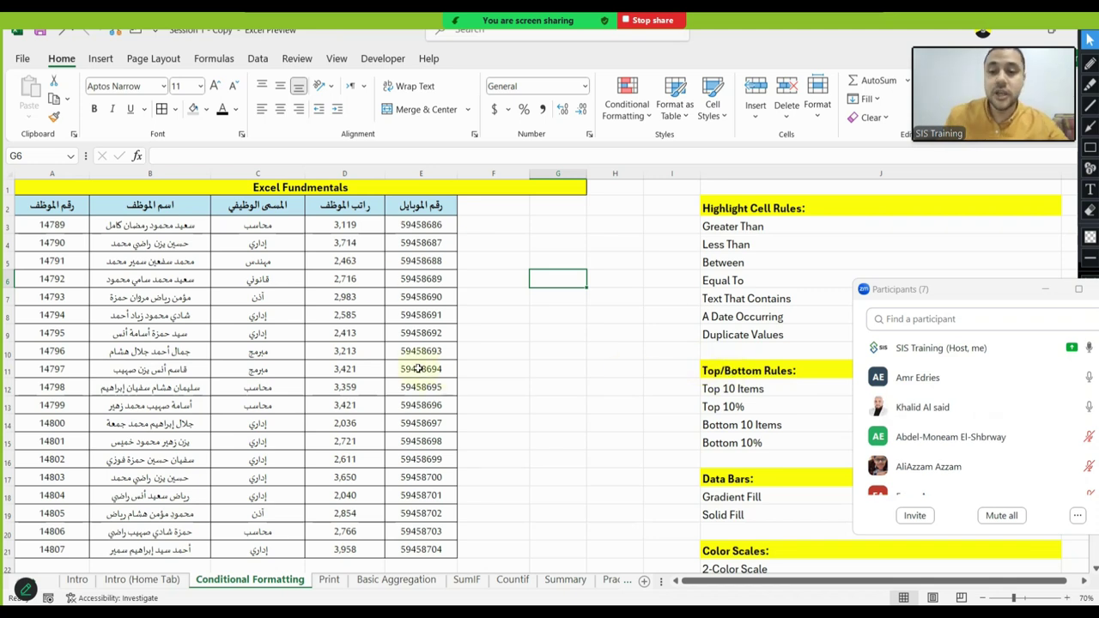
pyautogui.moveTo(344, 206); pyautogui.dragTo(344, 548)
pyautogui.click(351, 297)
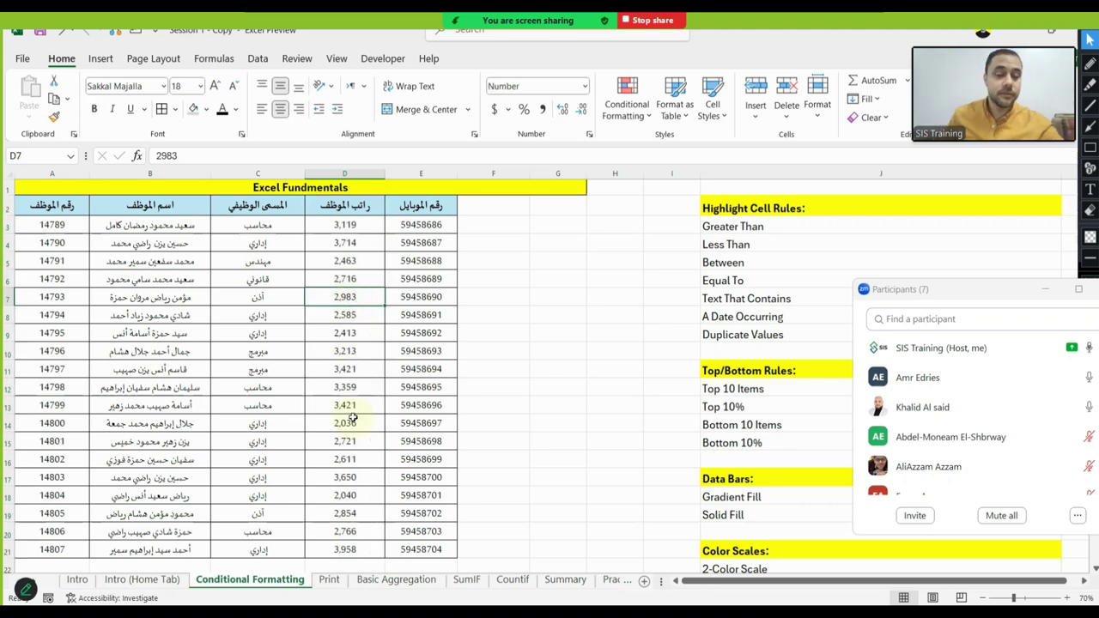
pyautogui.click(350, 173)
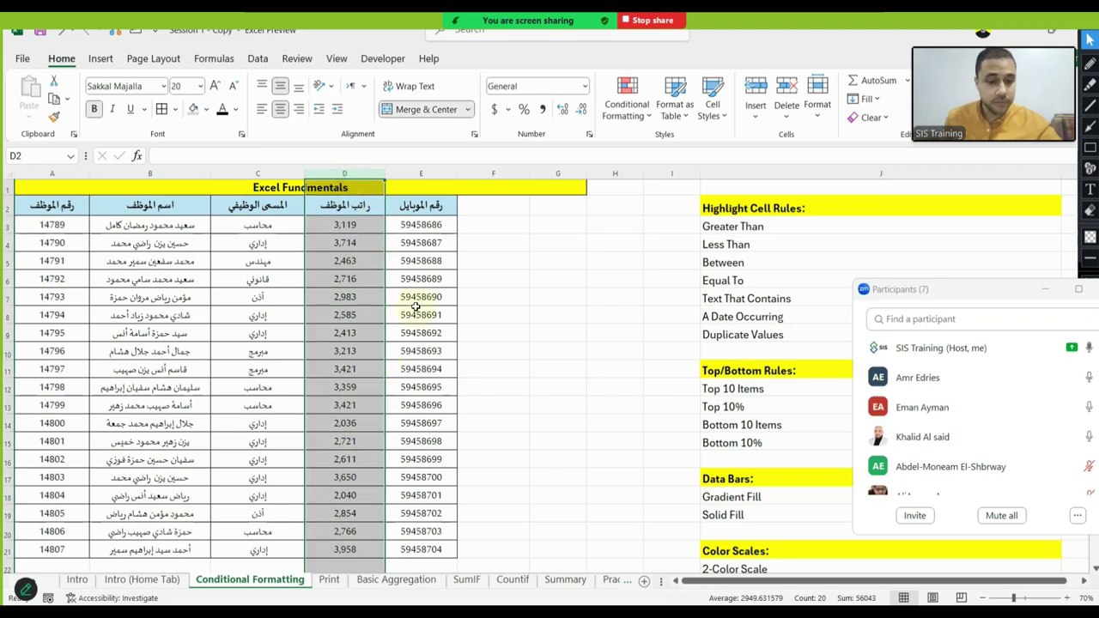
# Add a Greater Than 3500 rule with Light Red Fill and Dark Red Text to the salaries
pyautogui.click(626, 116)
pyautogui.moveTo(650, 152)
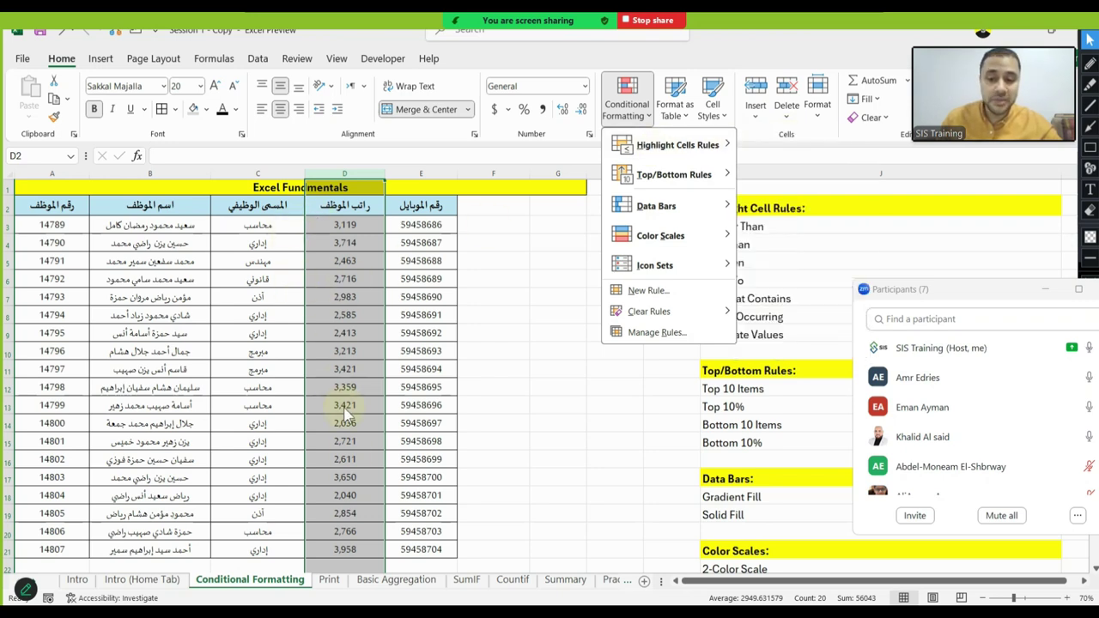
pyautogui.moveTo(687, 146)
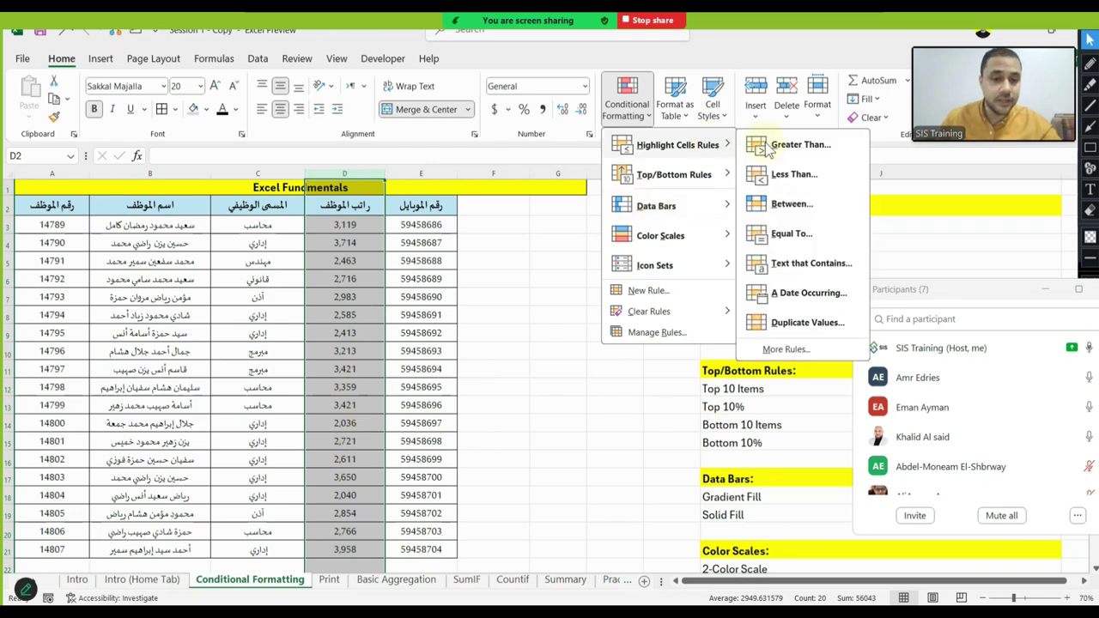
pyautogui.click(794, 146)
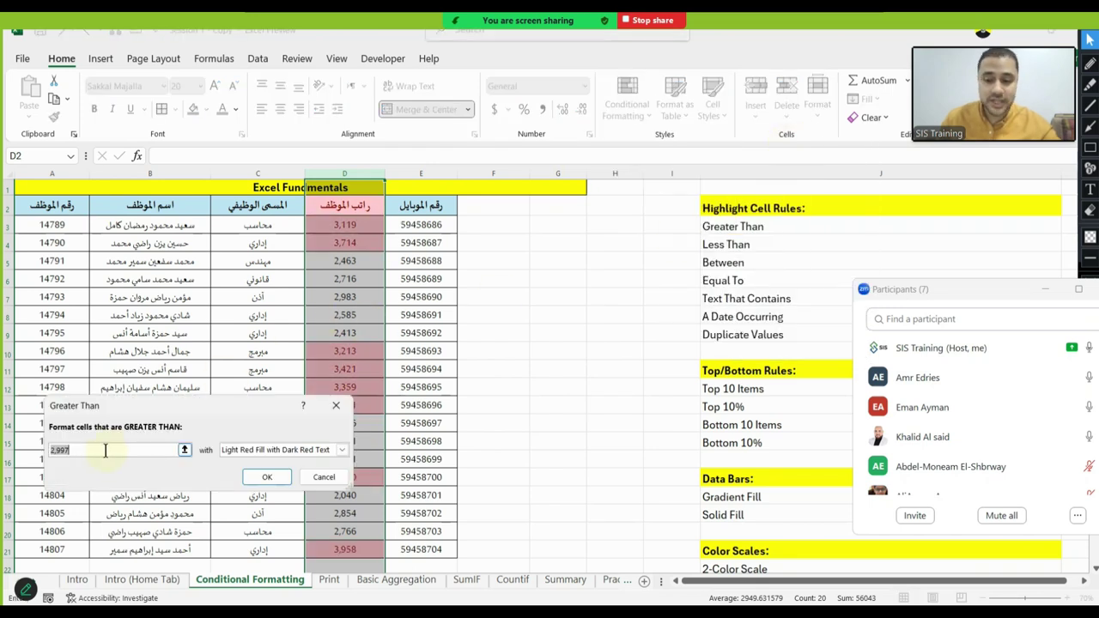
pyautogui.write('3000')
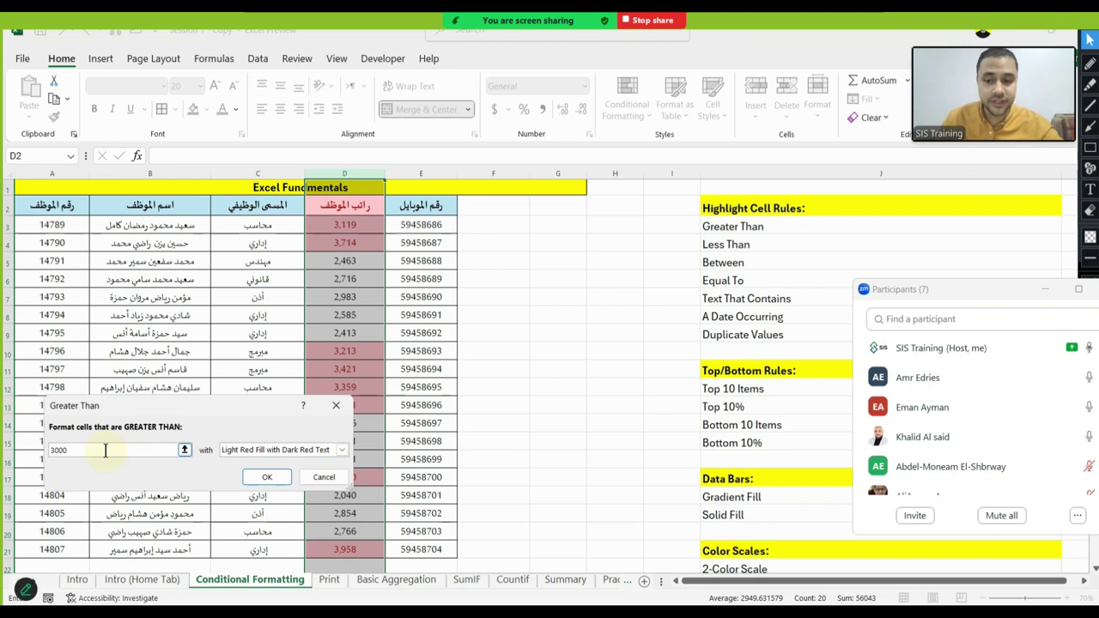
pyautogui.moveTo(139, 396)
pyautogui.mouseDown()
pyautogui.moveTo(610, 190)
pyautogui.moveTo(635, 163)
pyautogui.mouseUp()
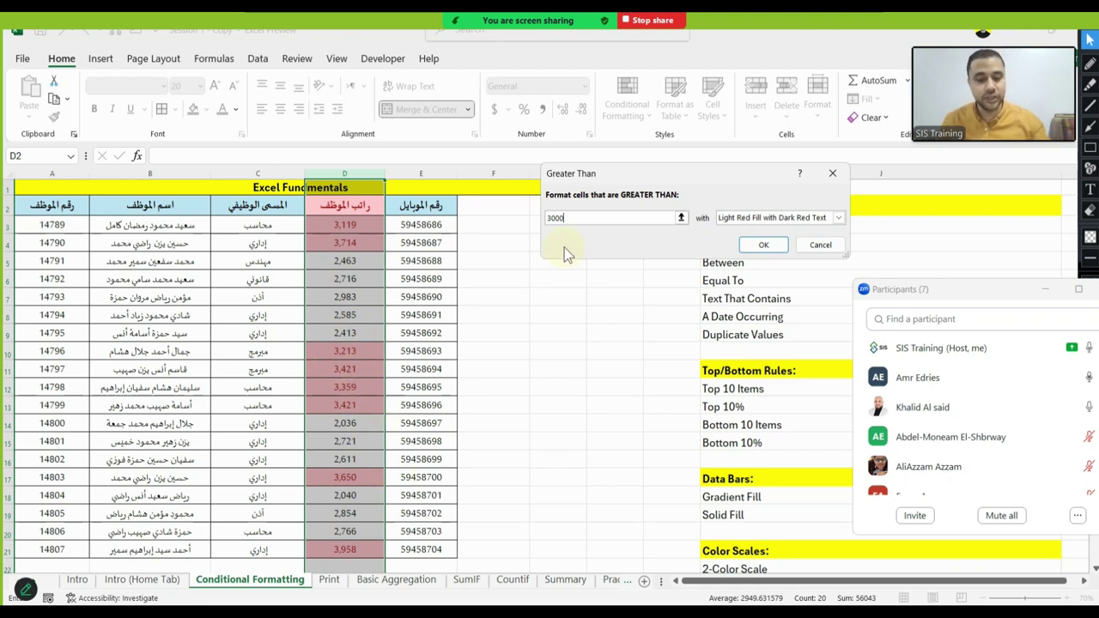
pyautogui.press('BackSpace')
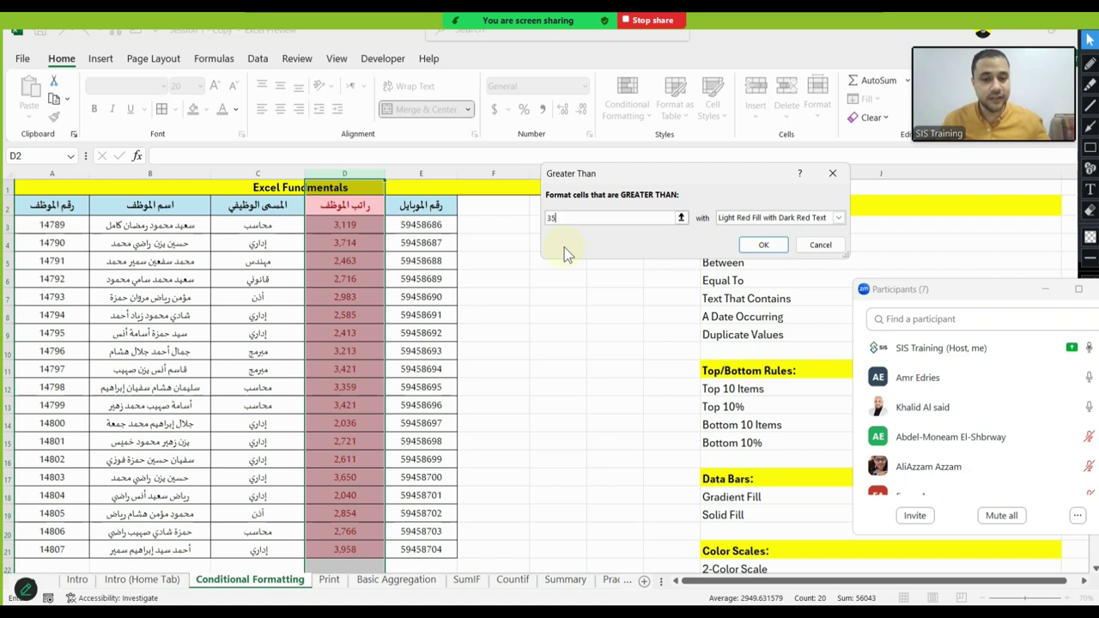
pyautogui.write('00')
pyautogui.press('Return')
# Check the highlighted salaries, then try 4,000 in D9 and undo it
pyautogui.click(363, 302)
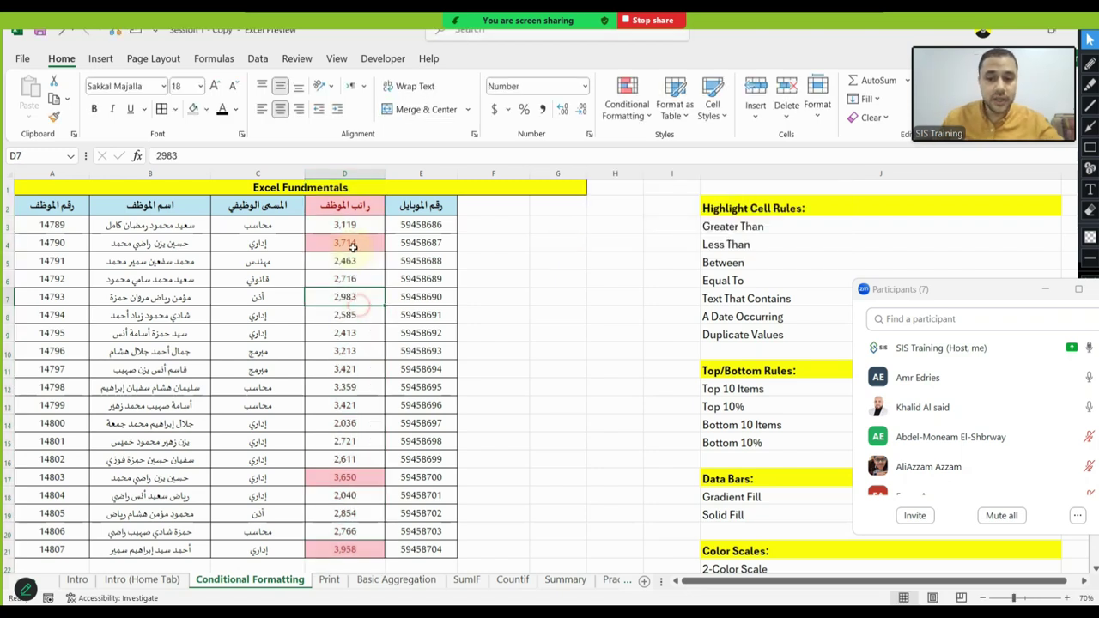
pyautogui.click(342, 477)
pyautogui.scroll(-4, 380, 480)
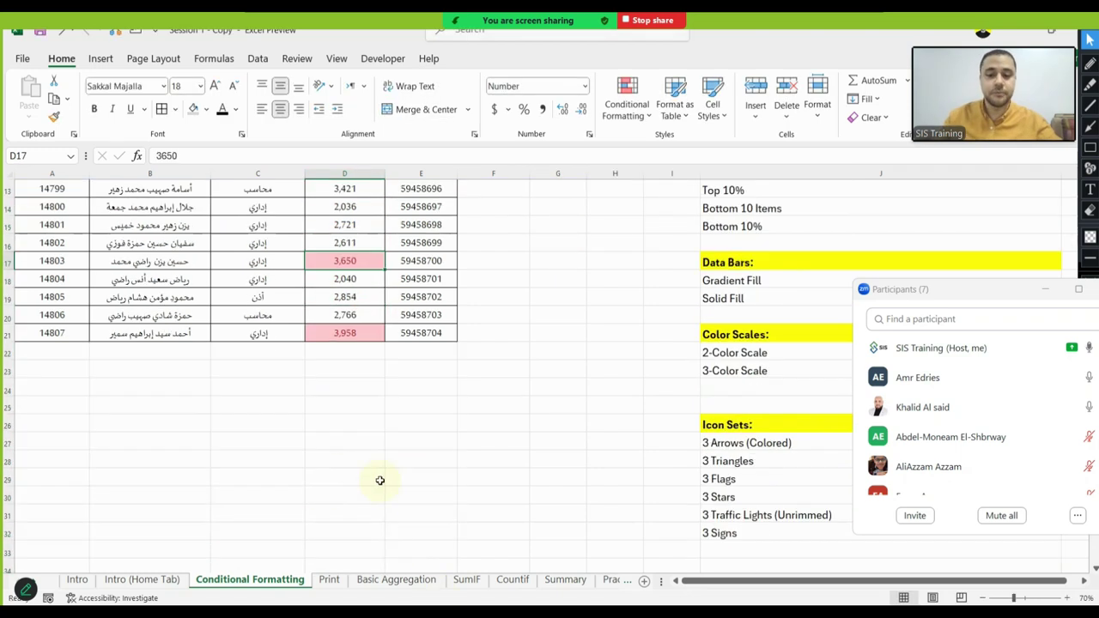
pyautogui.click(353, 333)
pyautogui.scroll(4, 356, 378)
pyautogui.click(352, 333)
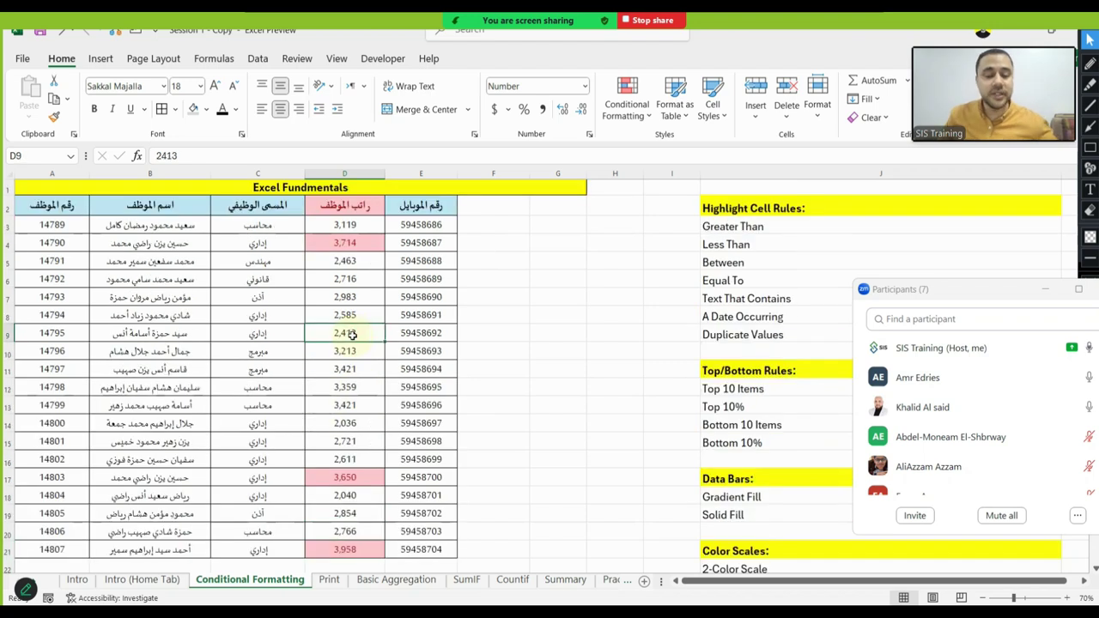
pyautogui.write('4000')
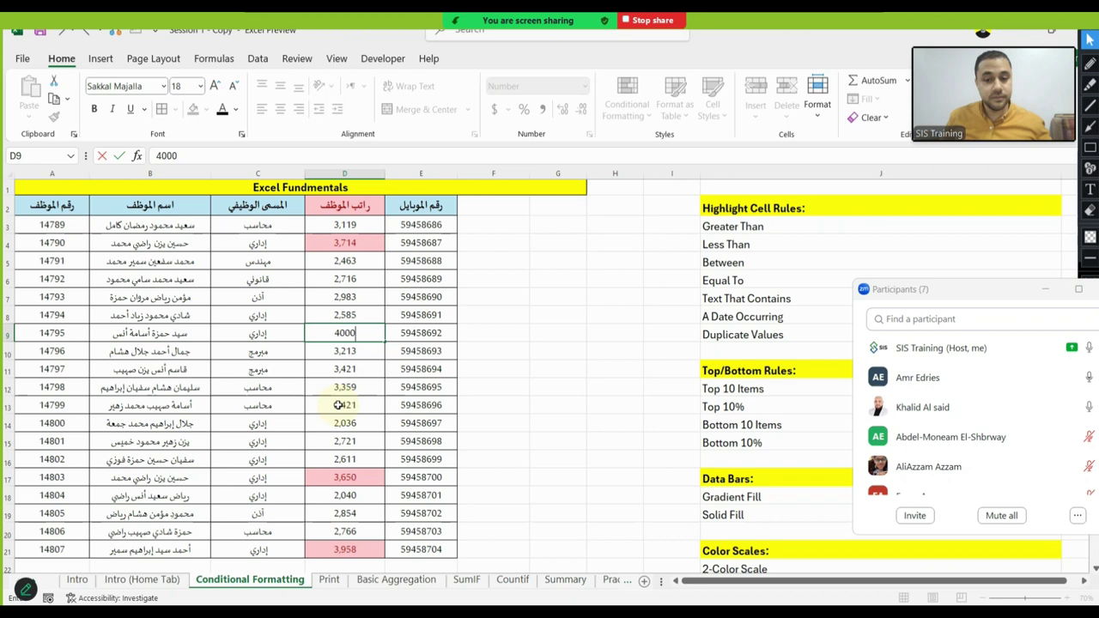
pyautogui.press('Return')
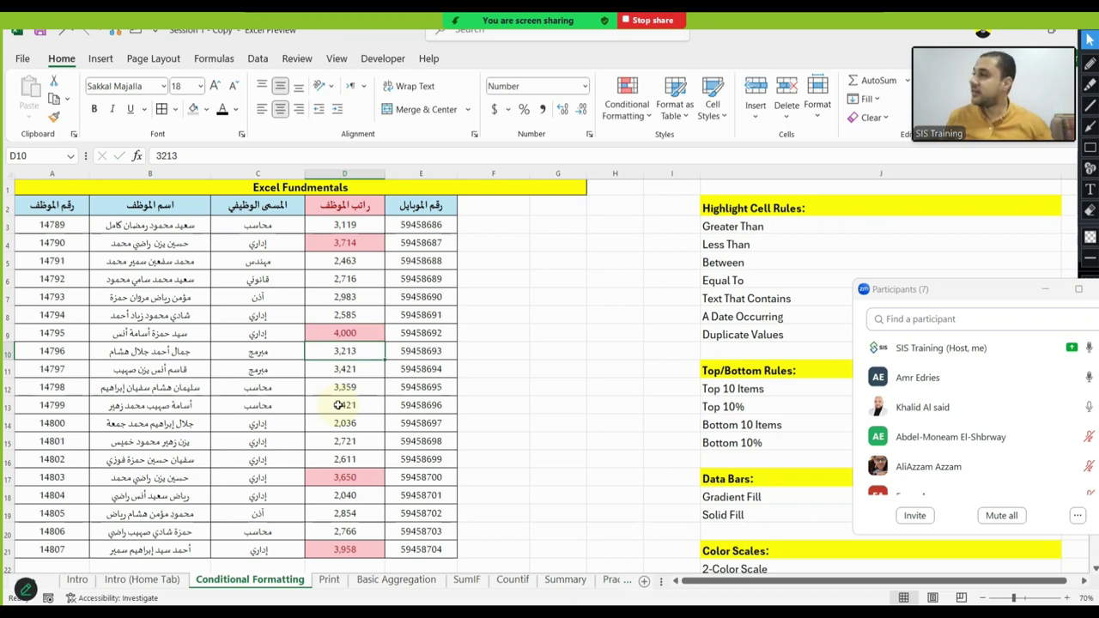
pyautogui.hotkey('ctrl', 'z')
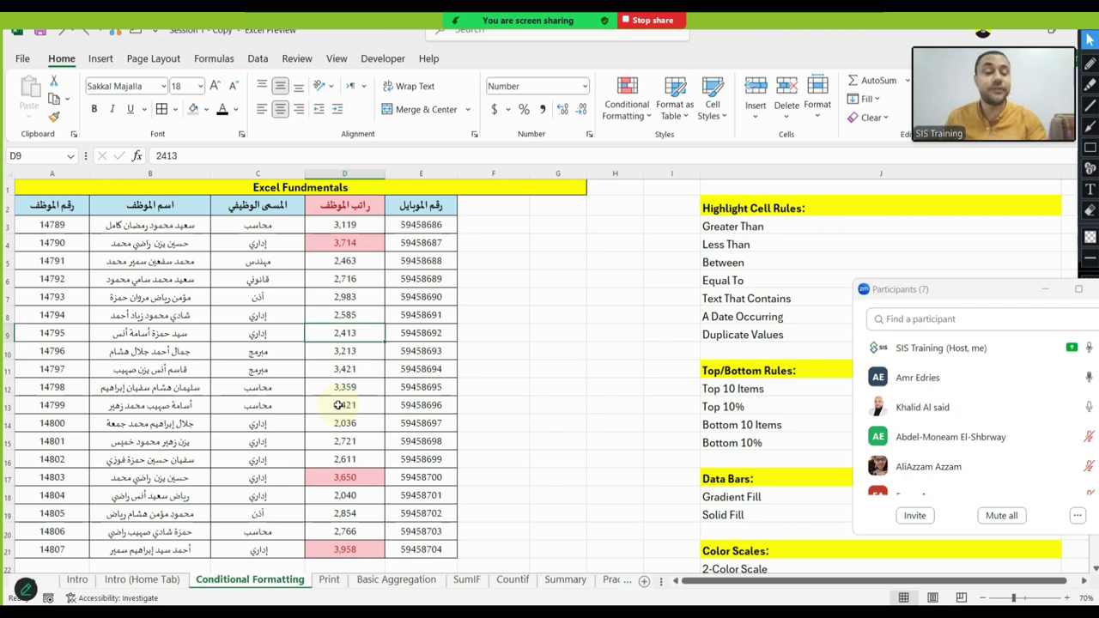
# Set D10's salary to 3,600
pyautogui.press('Down')
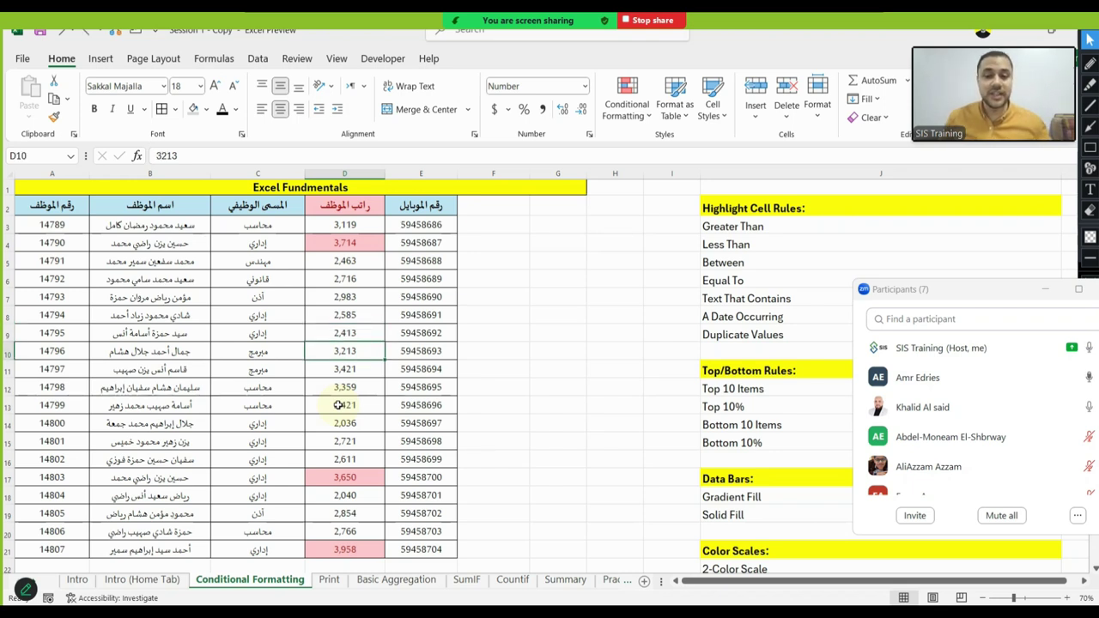
pyautogui.write('3600')
pyautogui.press('Return')
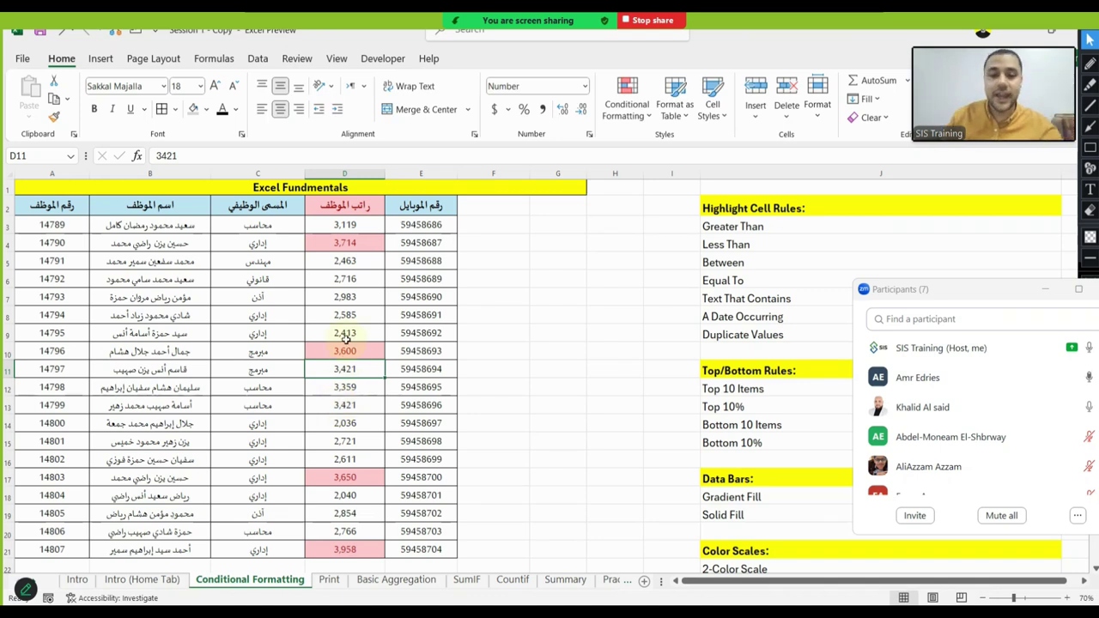
# Clear the conditional formatting rules from salary column D
pyautogui.click(354, 174)
pyautogui.click(627, 103)
pyautogui.moveTo(687, 312)
pyautogui.click(755, 312)
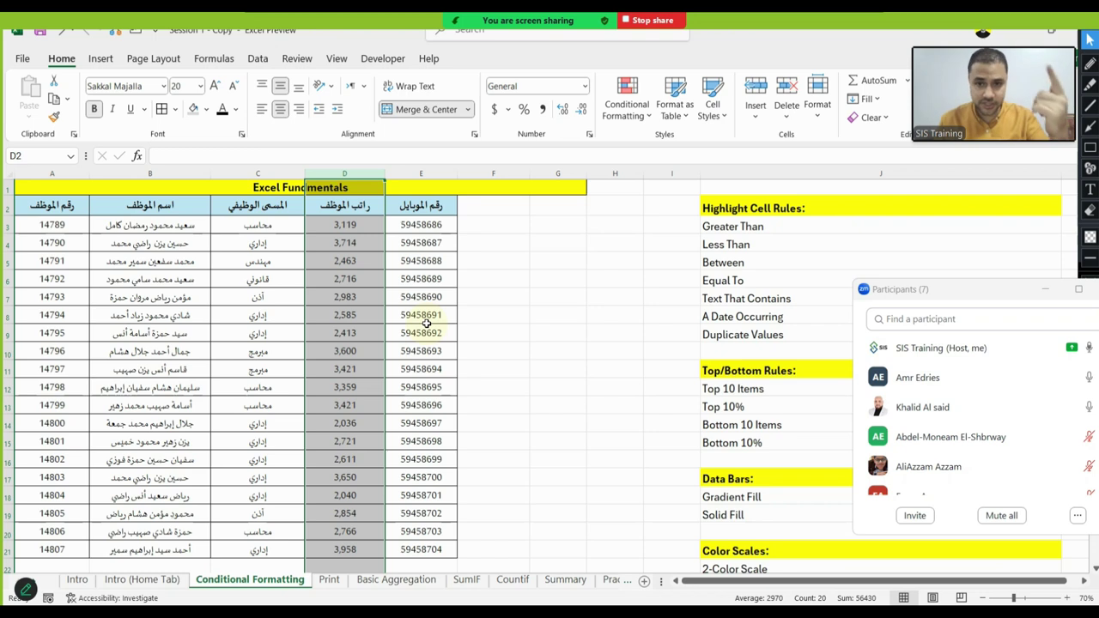
pyautogui.moveTo(558, 315); pyautogui.dragTo(767, 314)
pyautogui.hscroll(3, 795, 272)
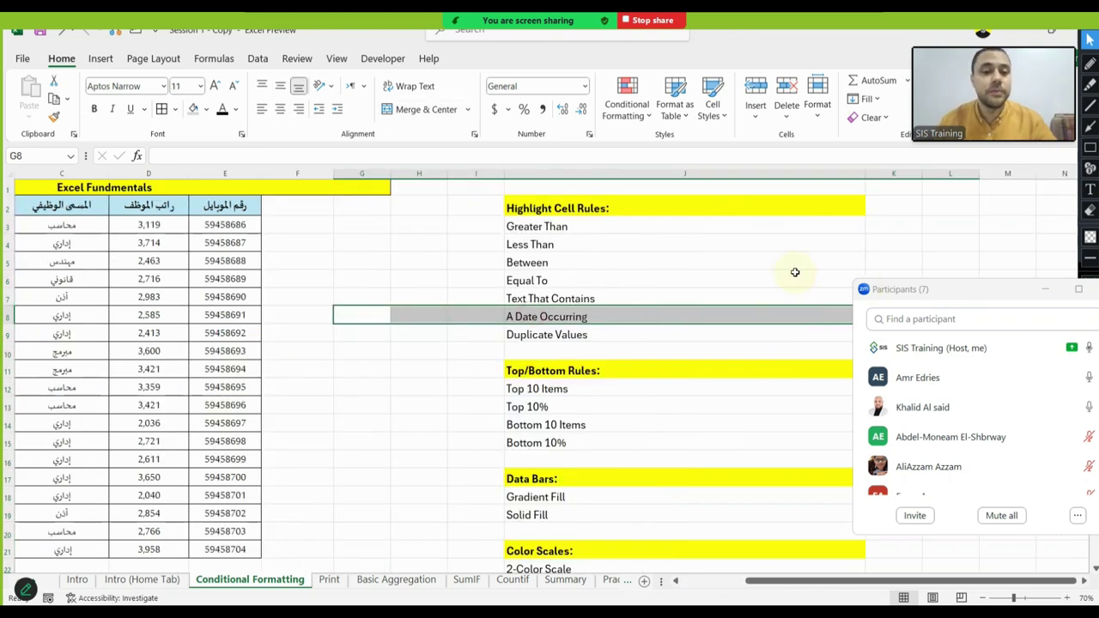
pyautogui.click(629, 96)
pyautogui.moveTo(633, 146)
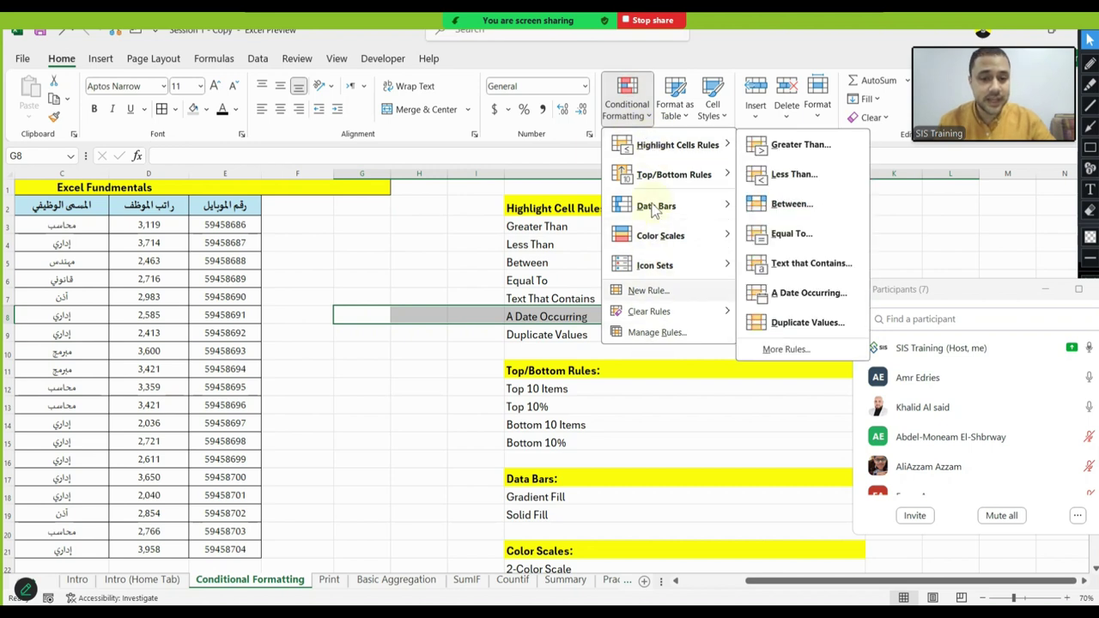
pyautogui.moveTo(627, 176)
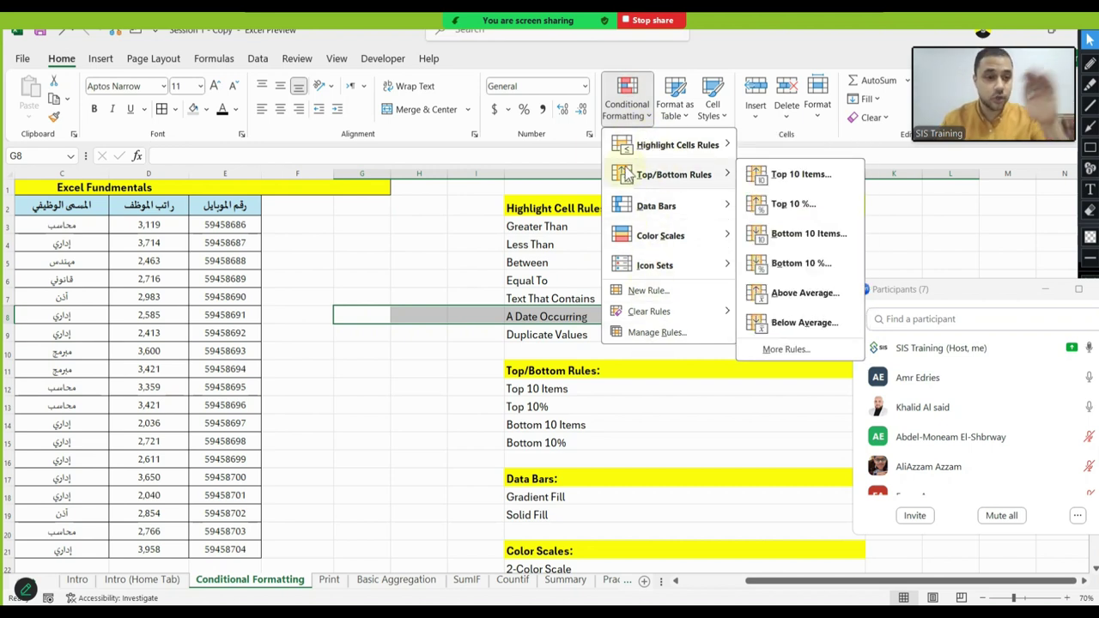
pyautogui.click(606, 221)
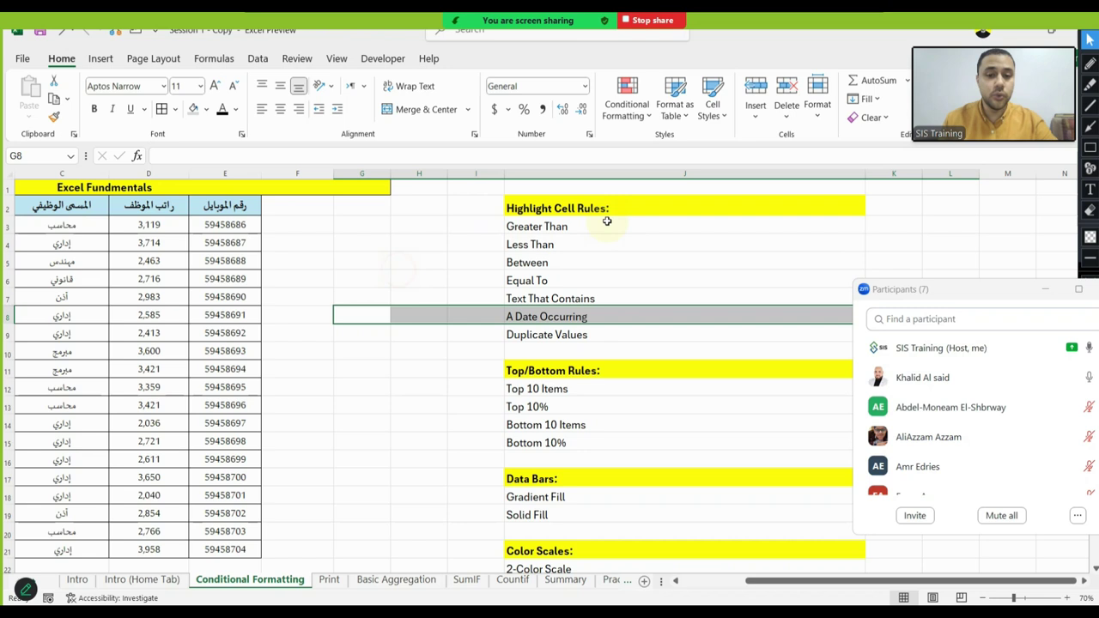
pyautogui.click(556, 206)
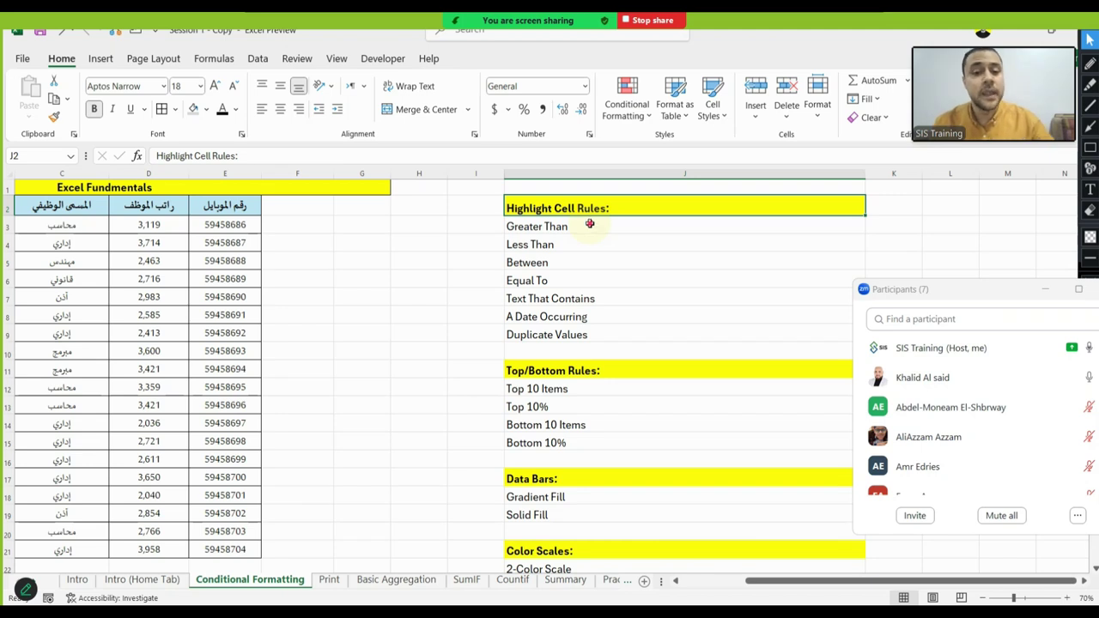
pyautogui.click(590, 225)
pyautogui.click(573, 248)
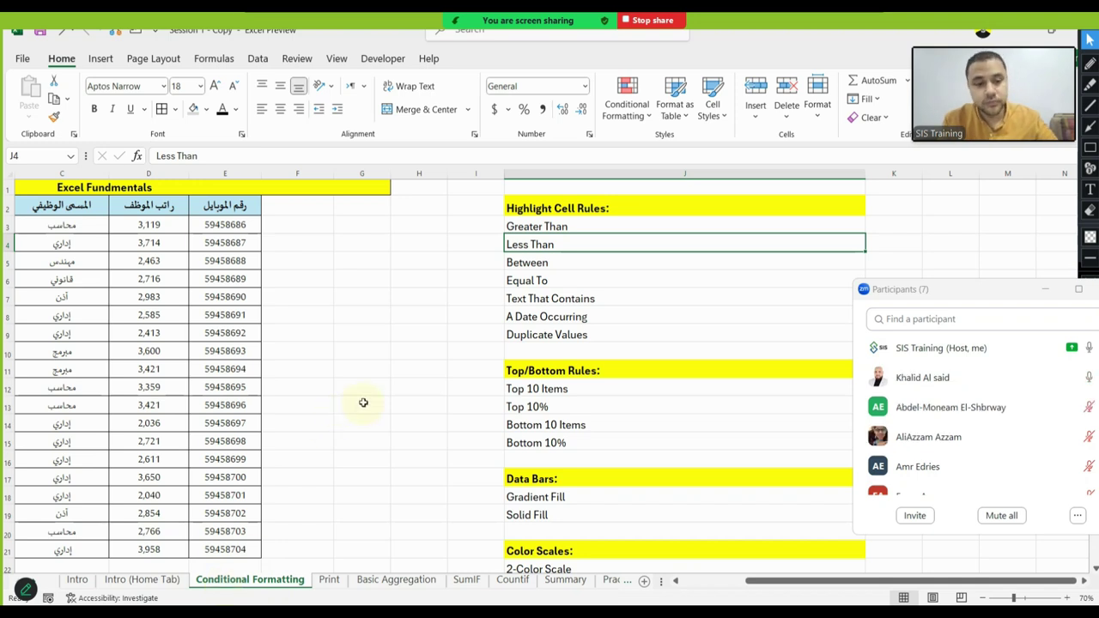
pyautogui.hotkey('ctrl', 'z')
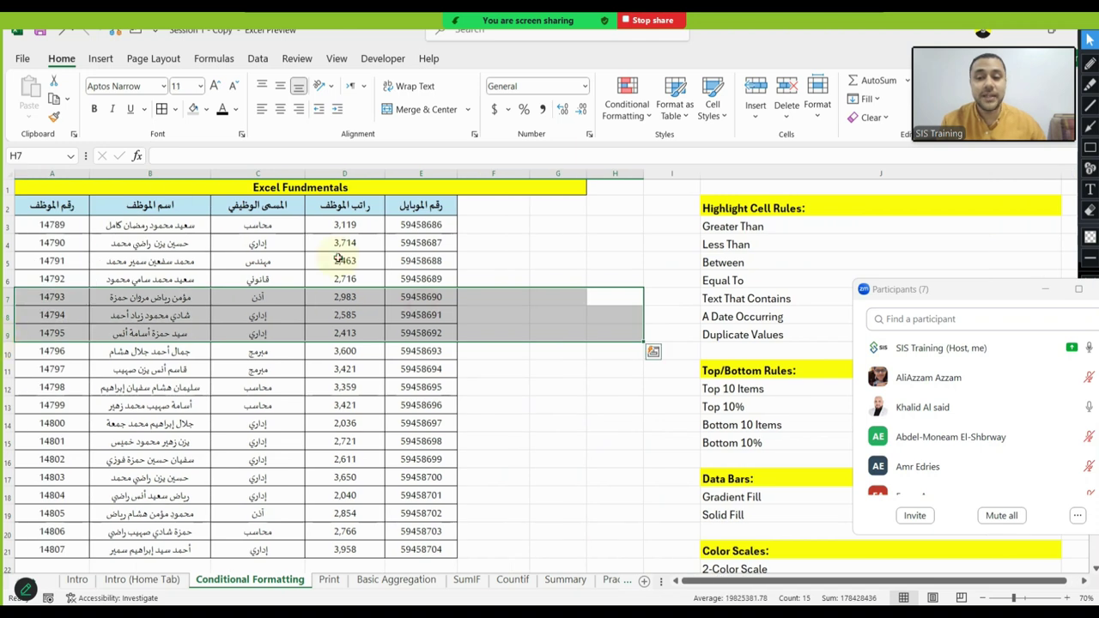
pyautogui.click(339, 259)
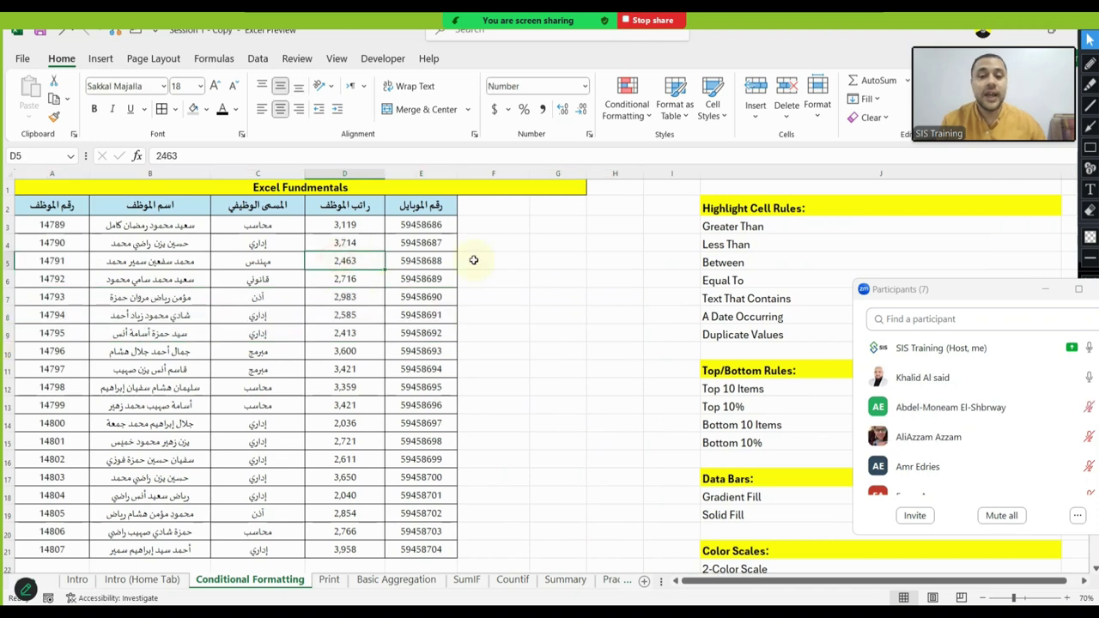
pyautogui.click(766, 232)
pyautogui.click(754, 247)
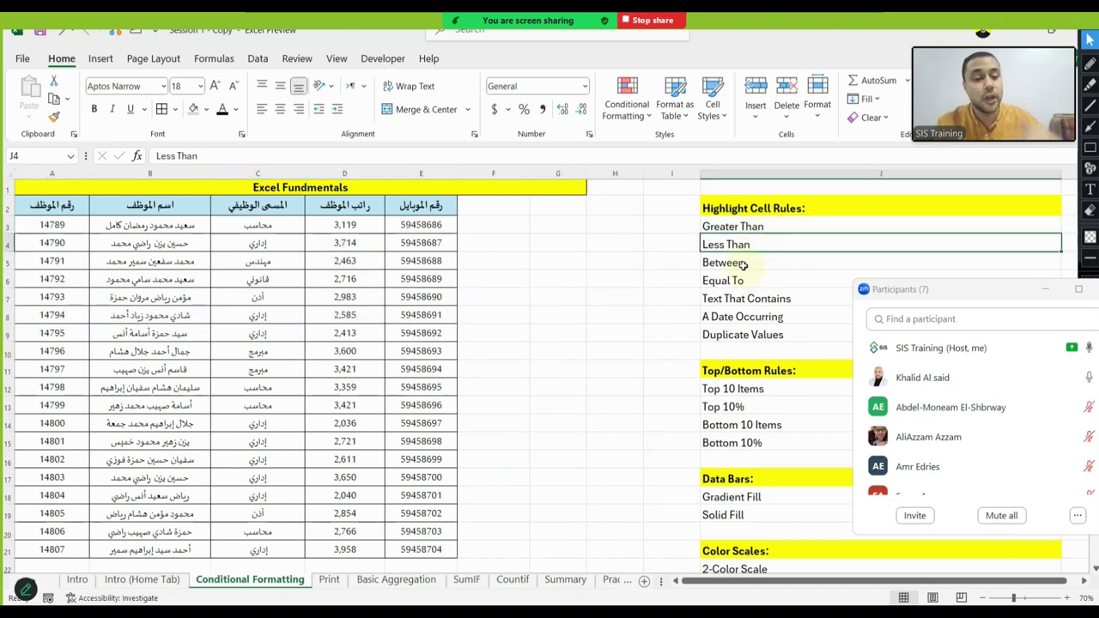
pyautogui.click(744, 264)
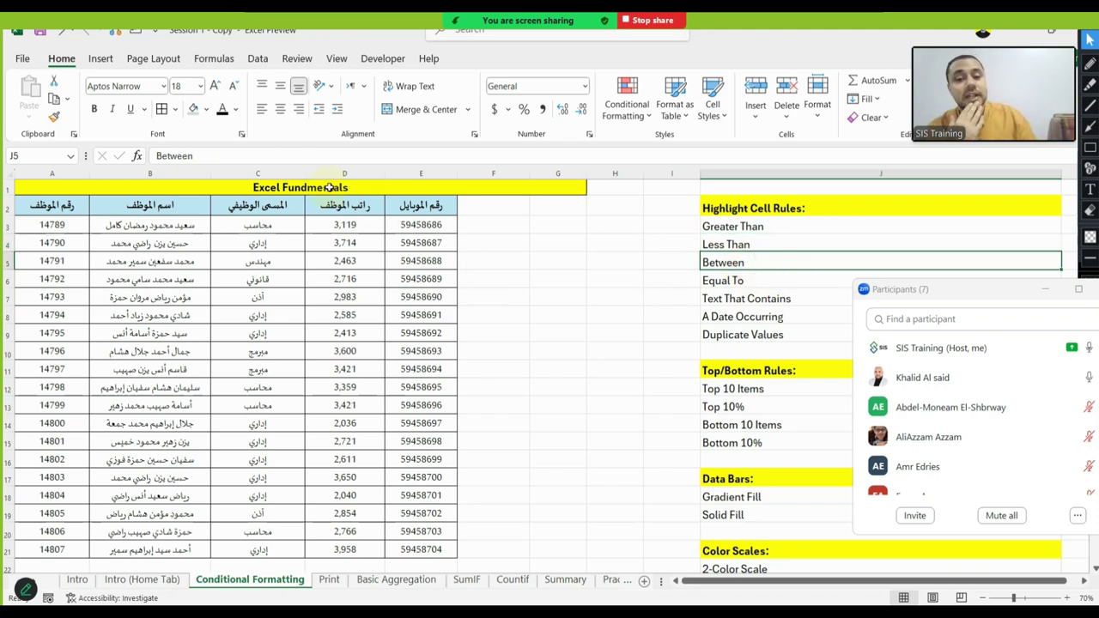
# Add a Between 3500 and 3700 rule with Light Red Fill and Dark Red Text to the salaries
pyautogui.moveTo(343, 225)
pyautogui.mouseDown()
pyautogui.moveTo(387, 568)
pyautogui.moveTo(359, 549)
pyautogui.mouseUp()
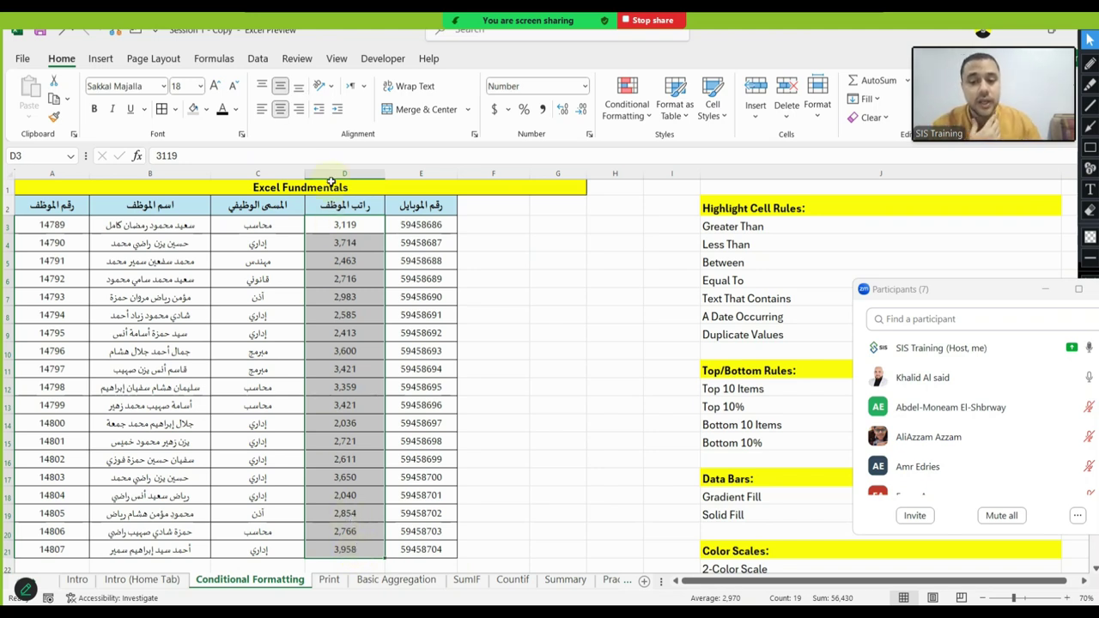
pyautogui.click(627, 102)
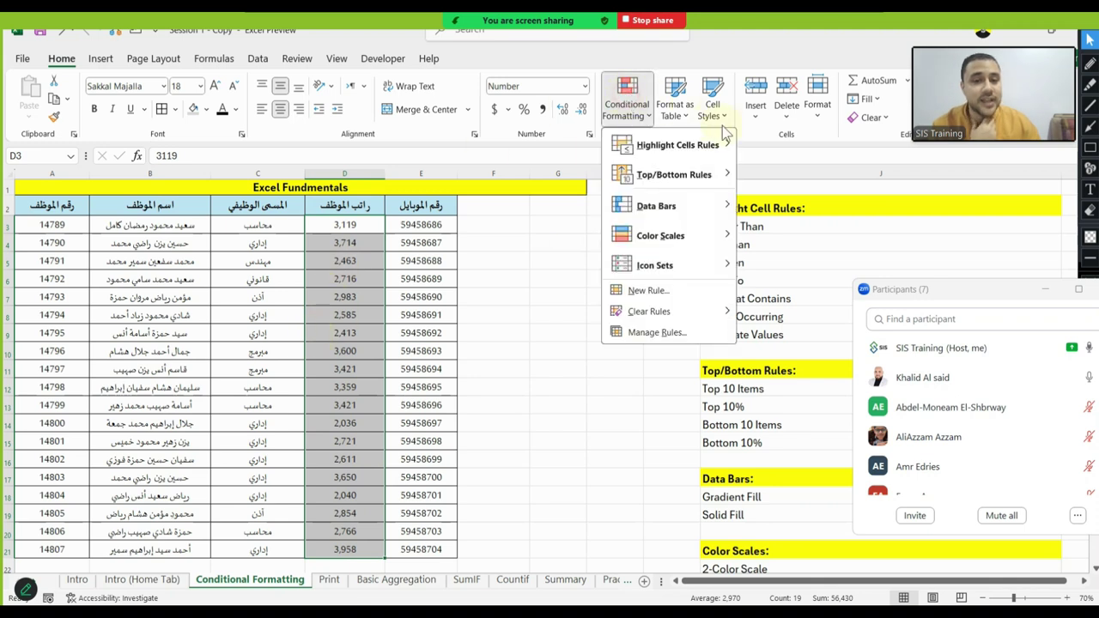
pyautogui.moveTo(665, 152)
pyautogui.click(792, 204)
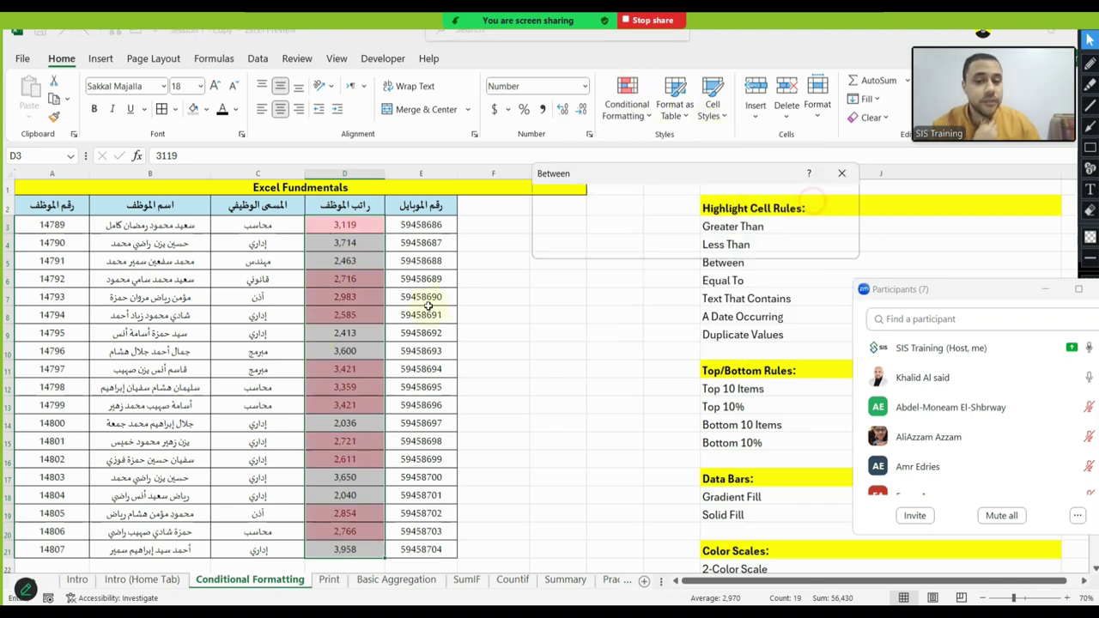
pyautogui.write('3500')
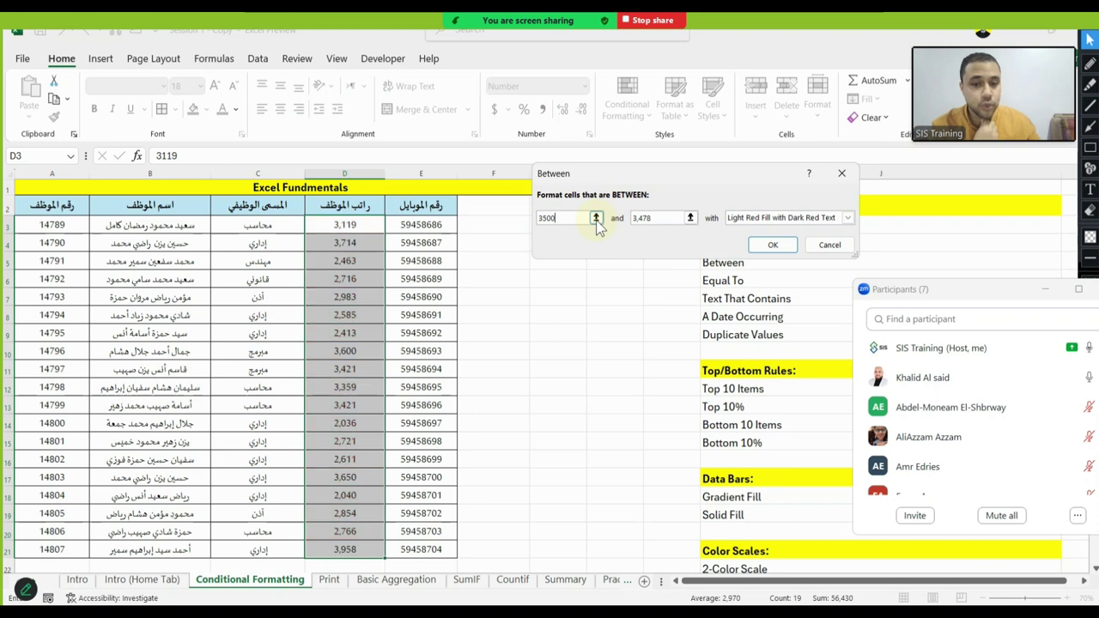
pyautogui.doubleClick(643, 219)
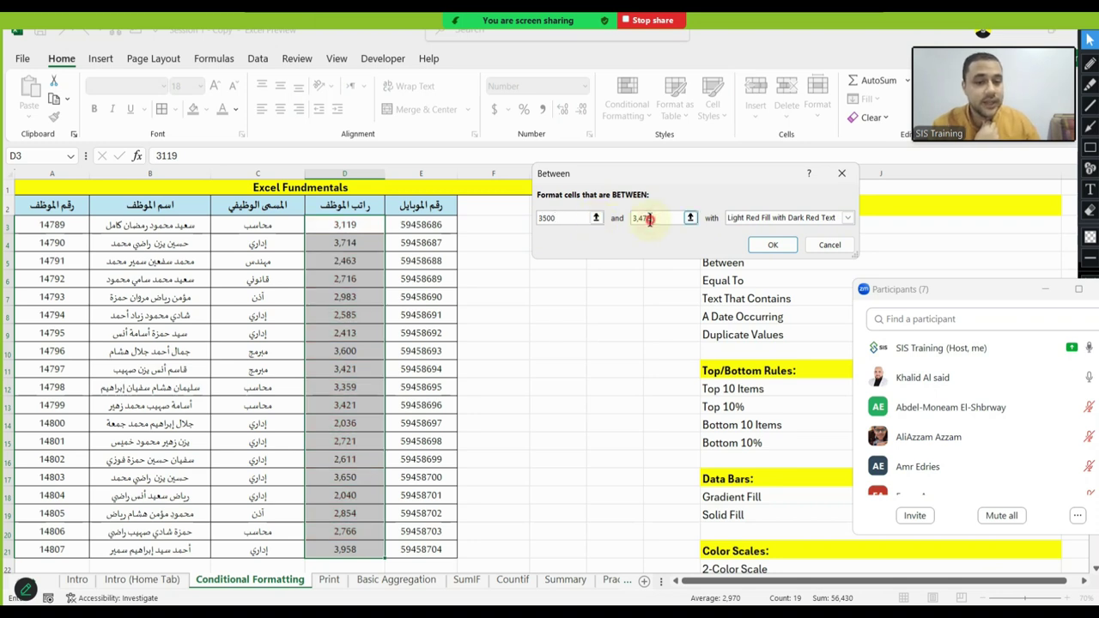
pyautogui.write('3')
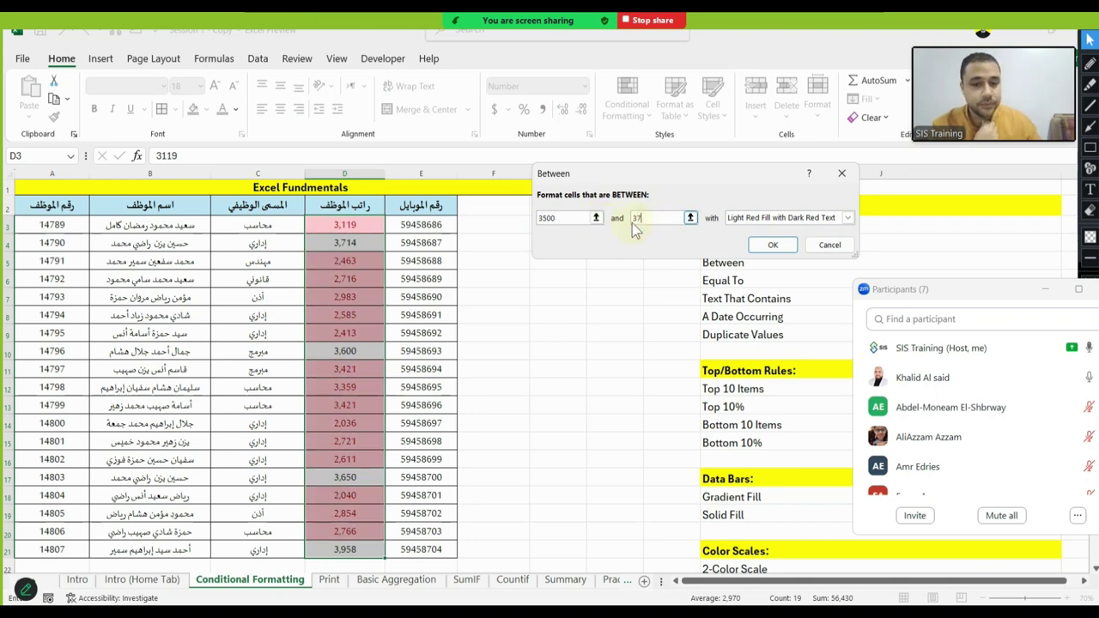
pyautogui.write('00')
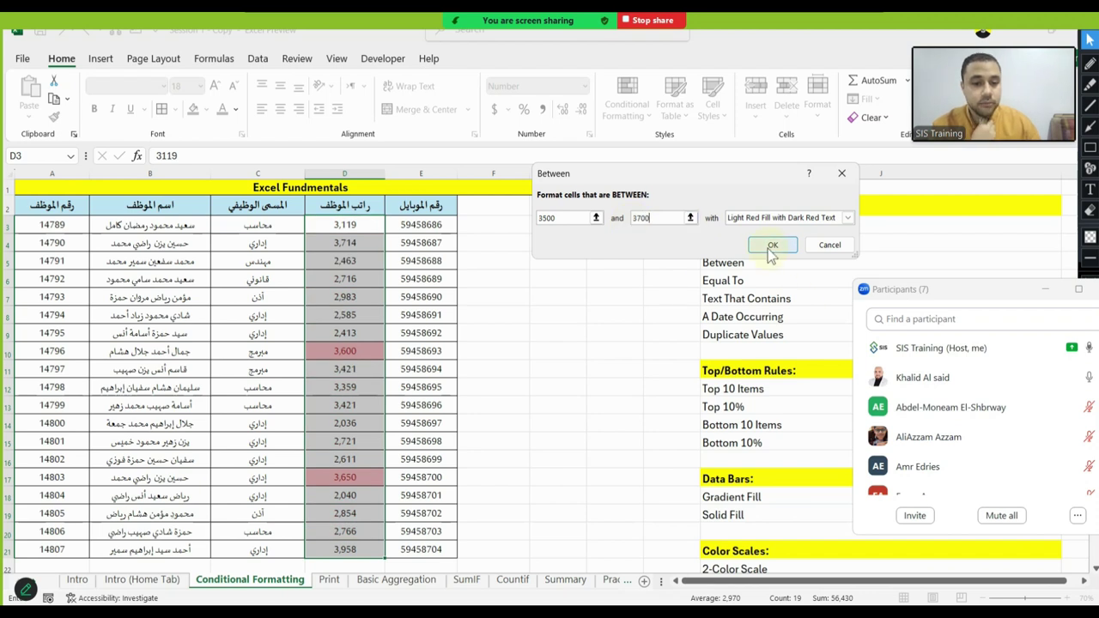
pyautogui.click(773, 245)
# Check the highlighted 3,600 and 3,650 salaries
pyautogui.click(345, 352)
pyautogui.click(353, 478)
pyautogui.scroll(-2, 362, 554)
pyautogui.scroll(2, 361, 541)
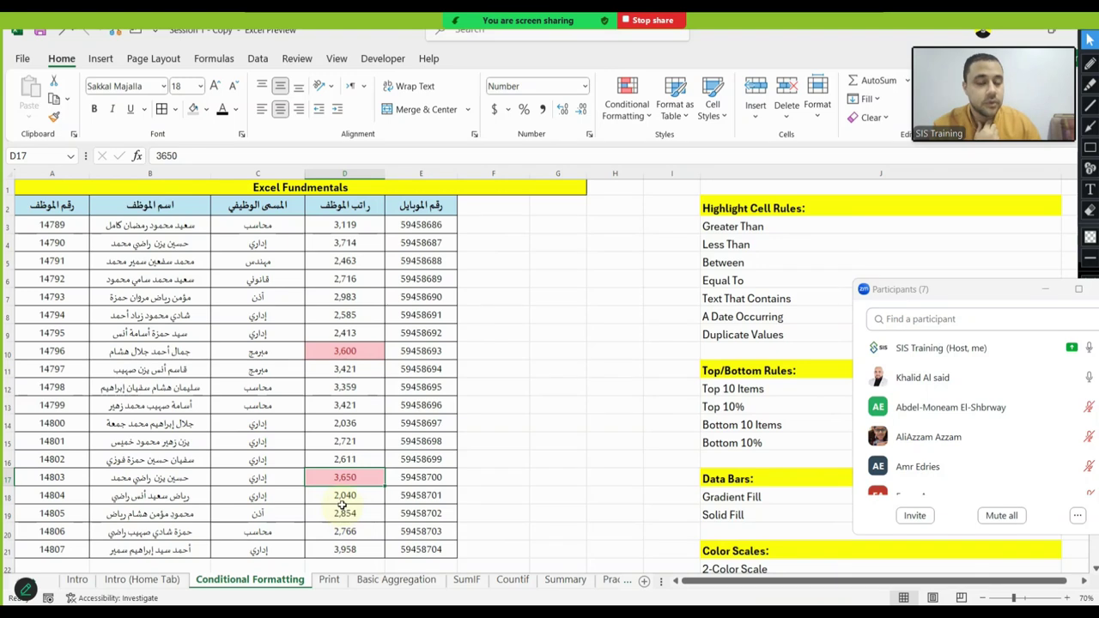
# Change the D6 salary to 3,550, after trying 4,000 and undoing it
pyautogui.click(365, 277)
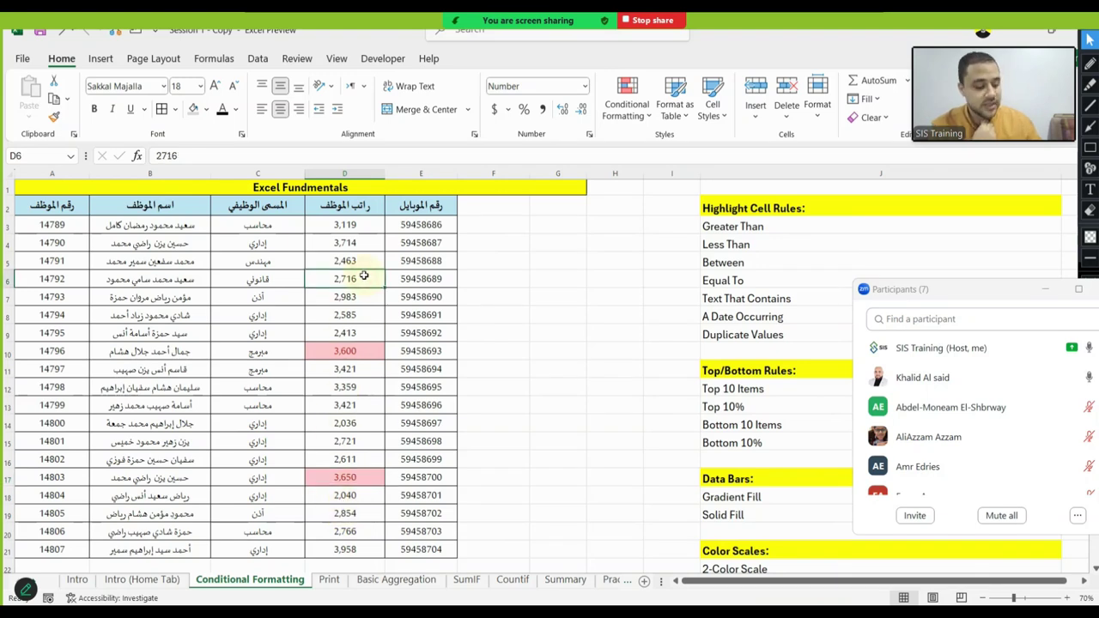
pyautogui.write('4000')
pyautogui.press('Return')
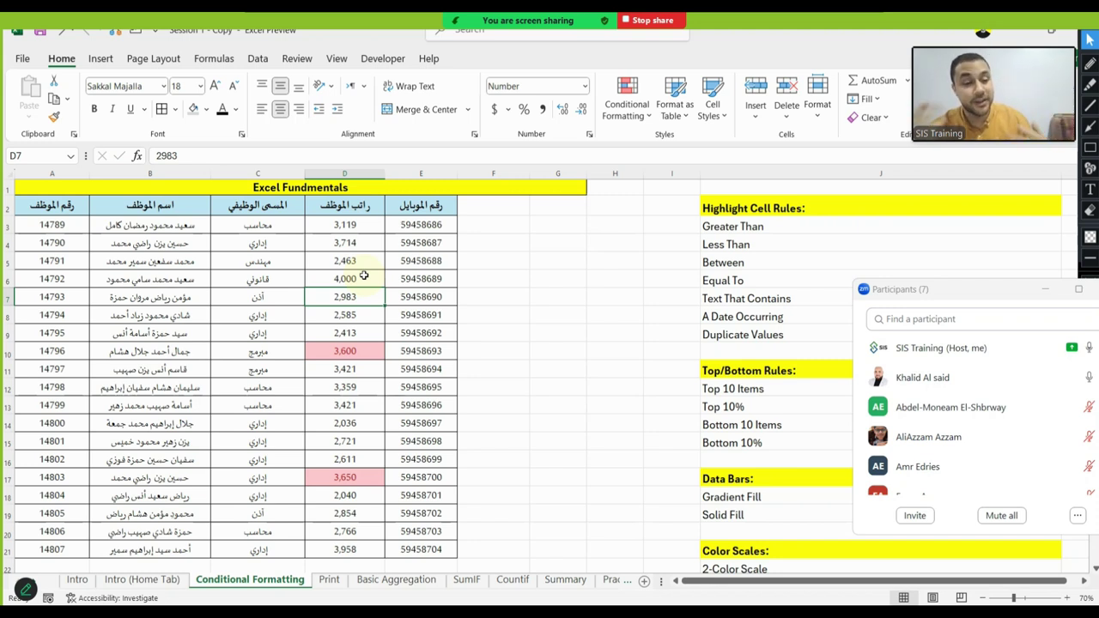
pyautogui.hotkey('ctrl', 'z')
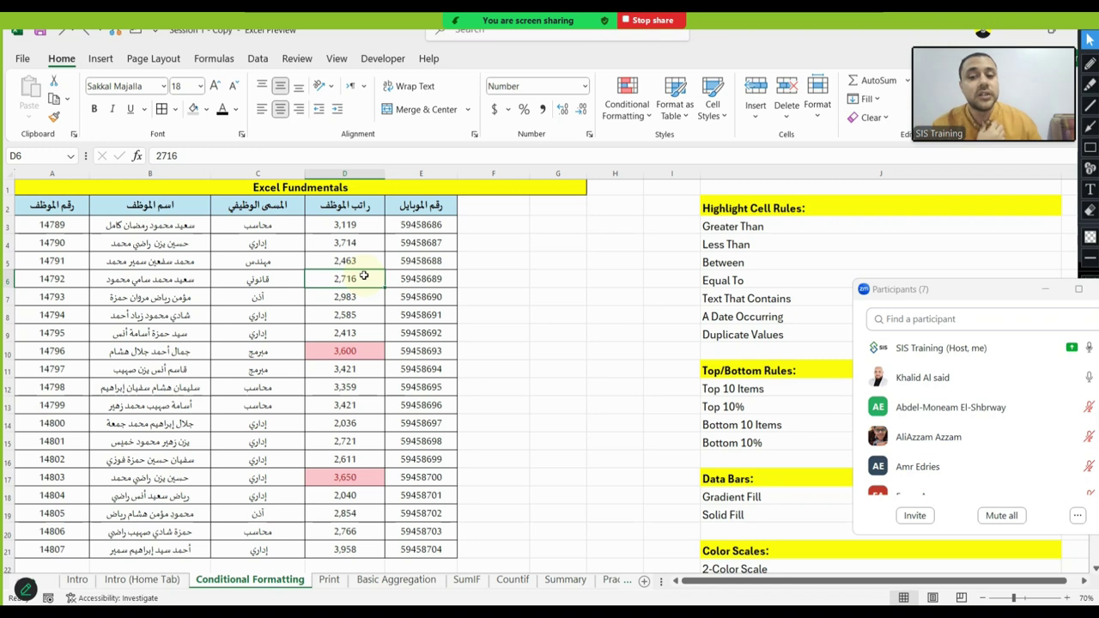
pyautogui.write('3,55')
pyautogui.write('0')
pyautogui.press('Return')
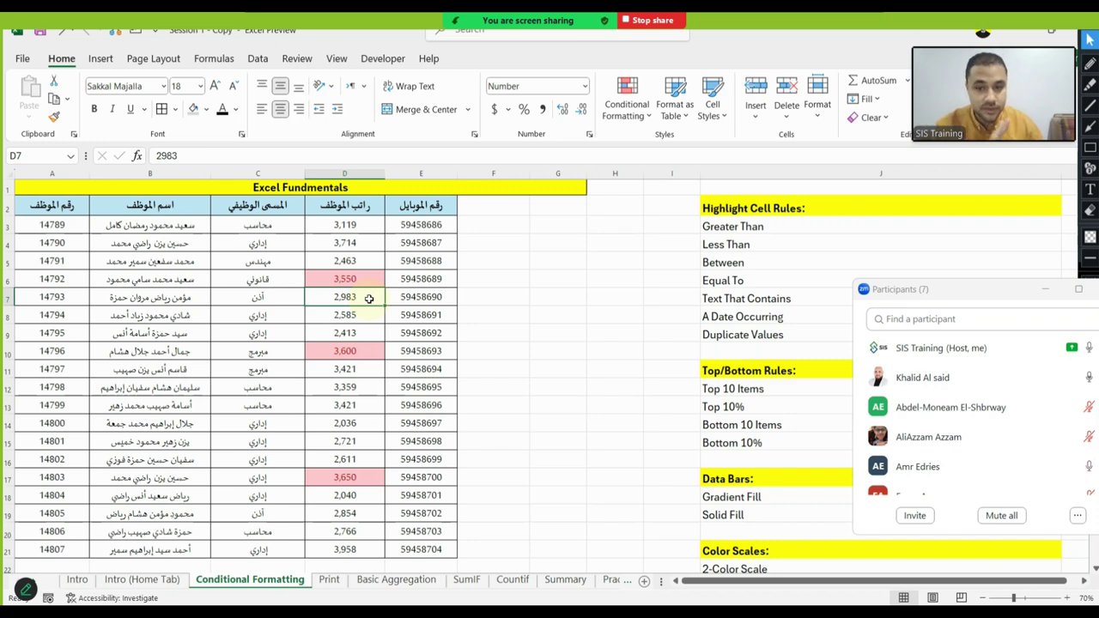
# Select E6 and hide the meeting participant list covering the sheet
pyautogui.click(416, 281)
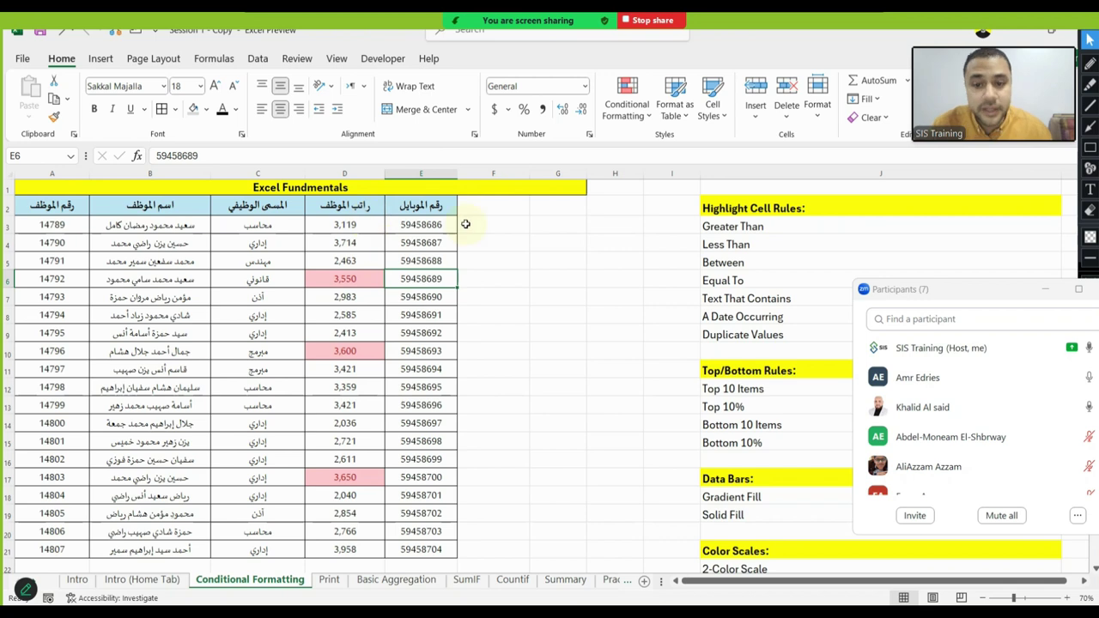
pyautogui.click(729, 336)
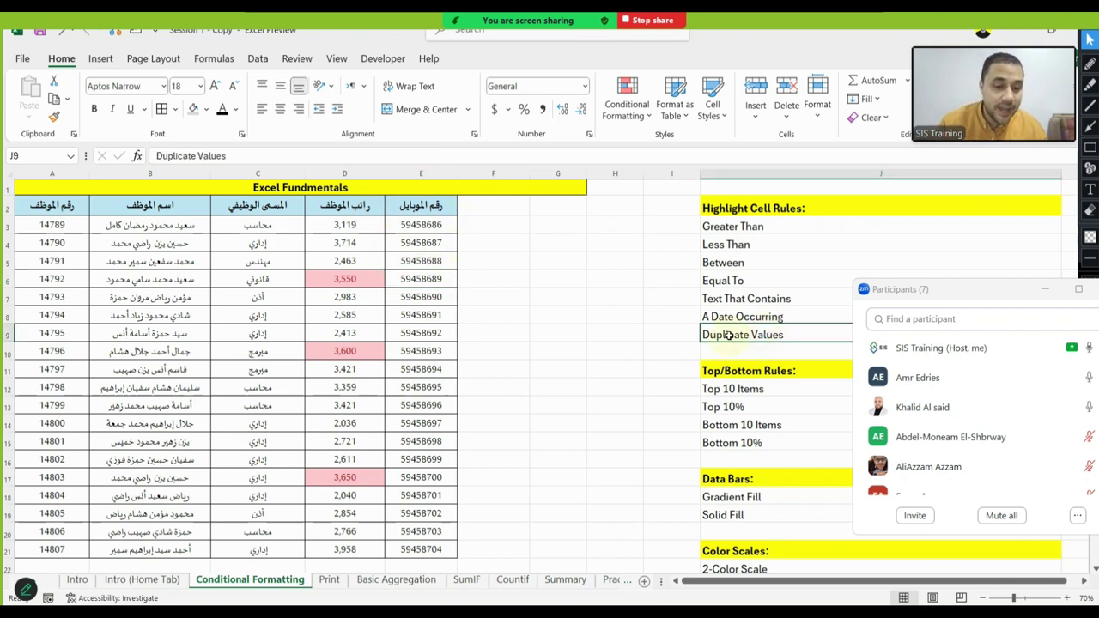
pyautogui.click(1045, 290)
pyautogui.click(754, 337)
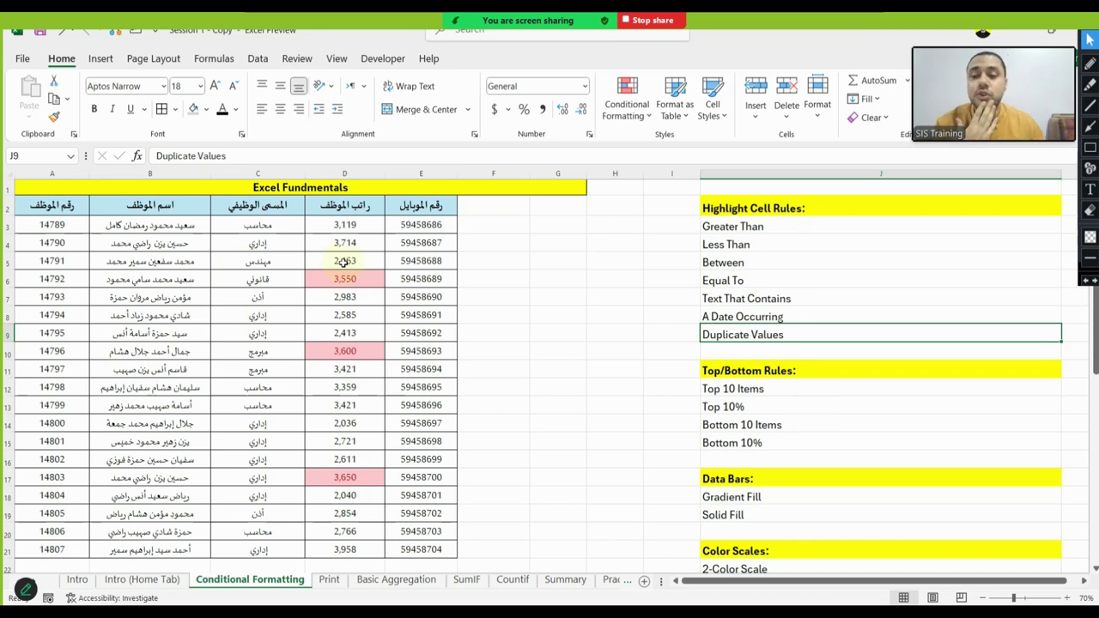
# Apply a Duplicate Values rule with Light Red Fill and Dark Red Text to column B
pyautogui.click(176, 172)
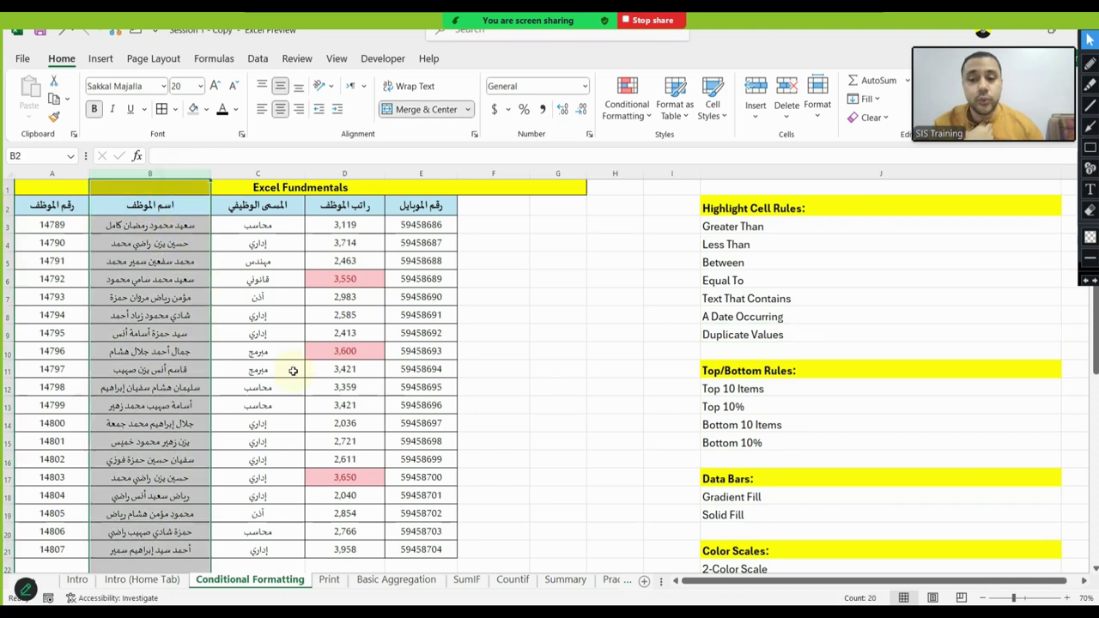
pyautogui.click(626, 101)
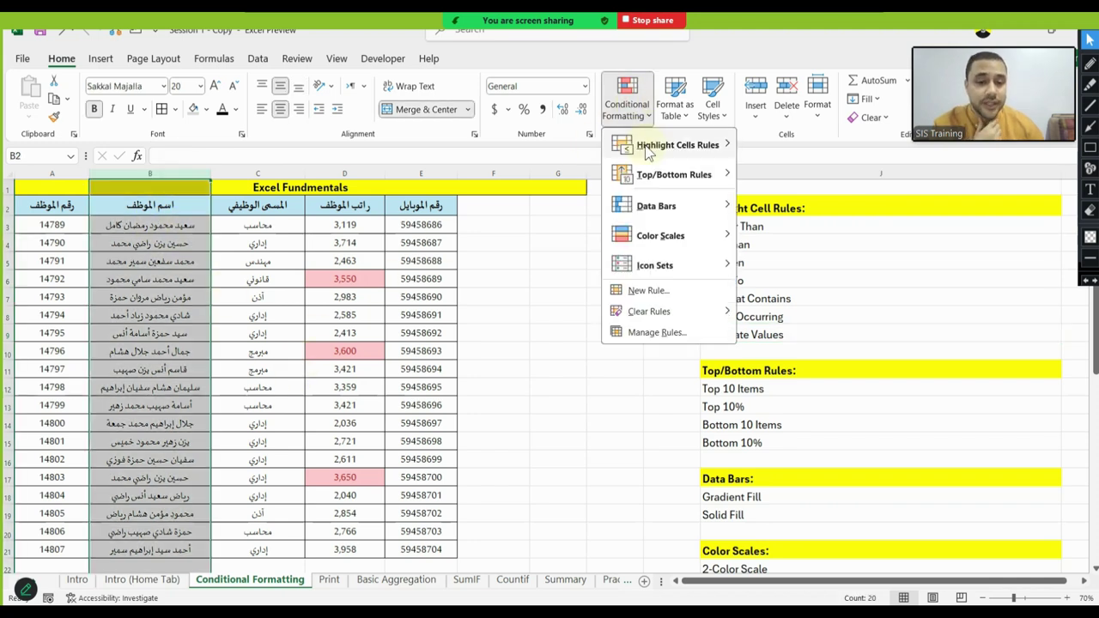
pyautogui.moveTo(691, 147)
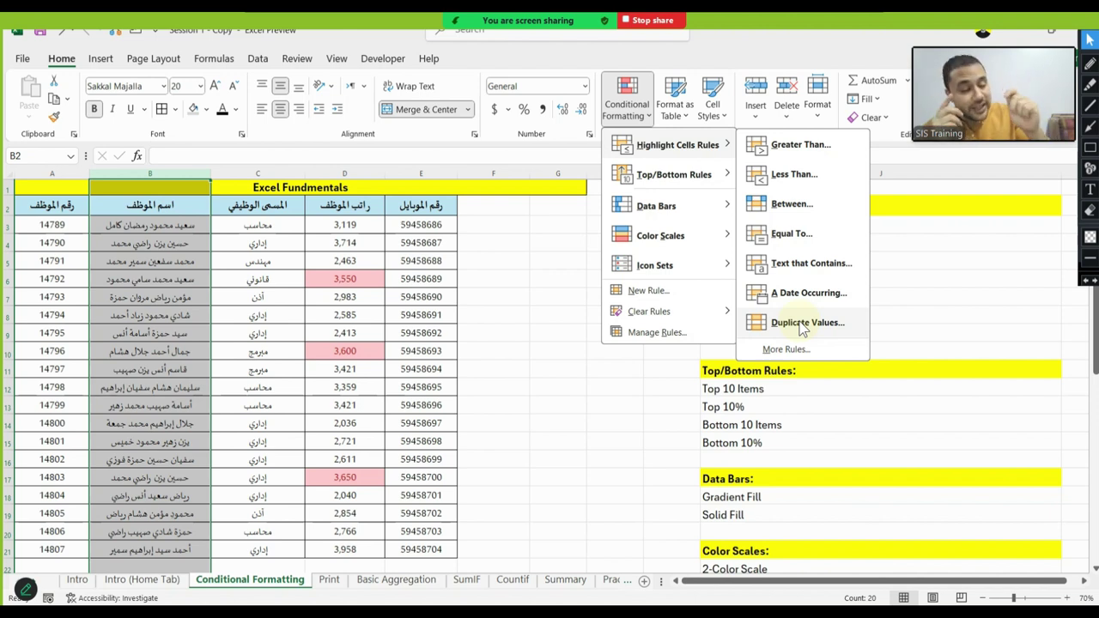
pyautogui.click(803, 325)
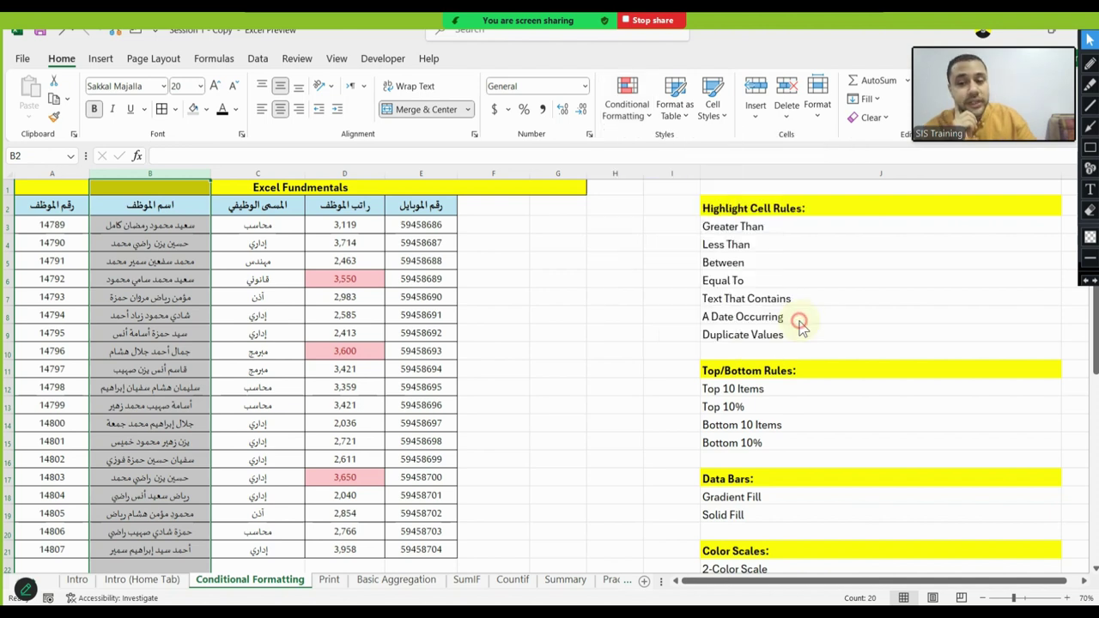
pyautogui.click(728, 227)
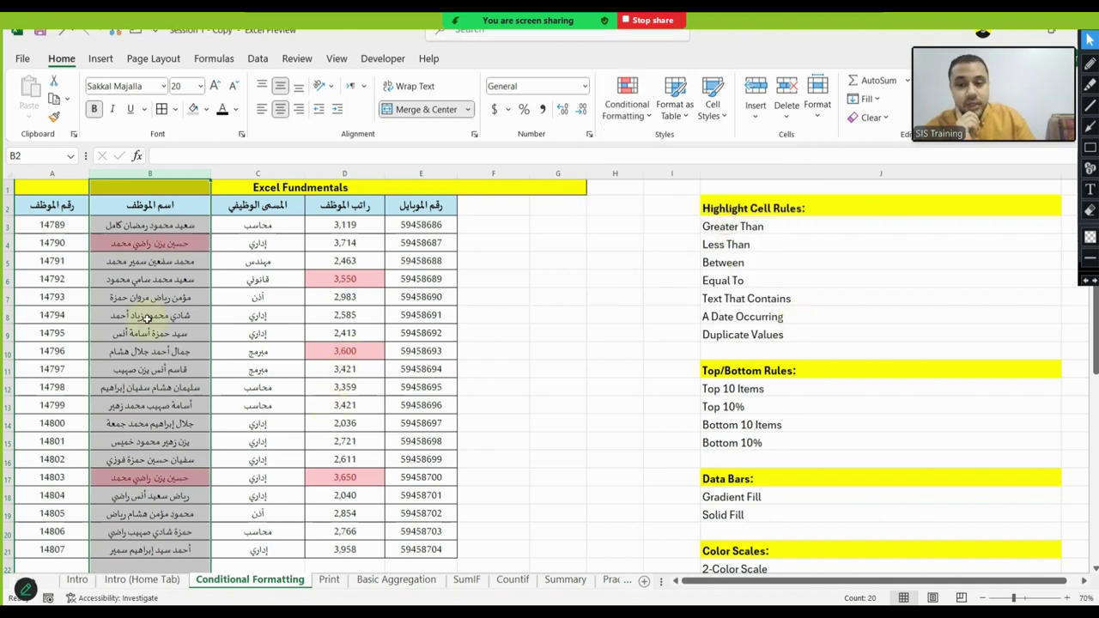
pyautogui.click(99, 334)
# Compare the duplicate names highlighted in B4 and B17
pyautogui.click(178, 243)
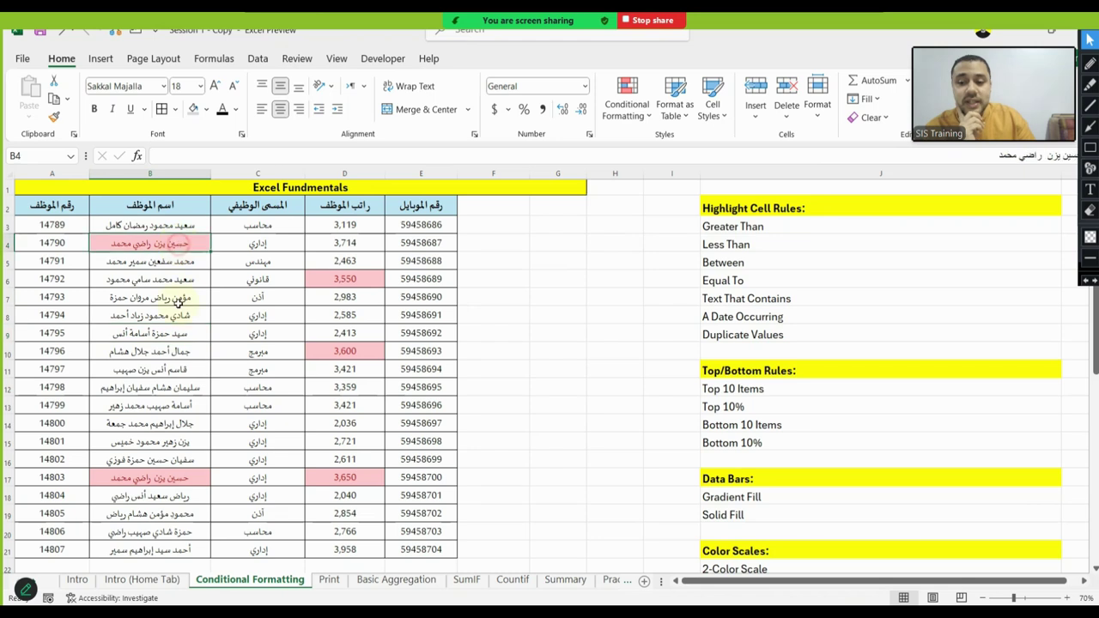
pyautogui.click(181, 477)
pyautogui.click(180, 244)
pyautogui.click(184, 480)
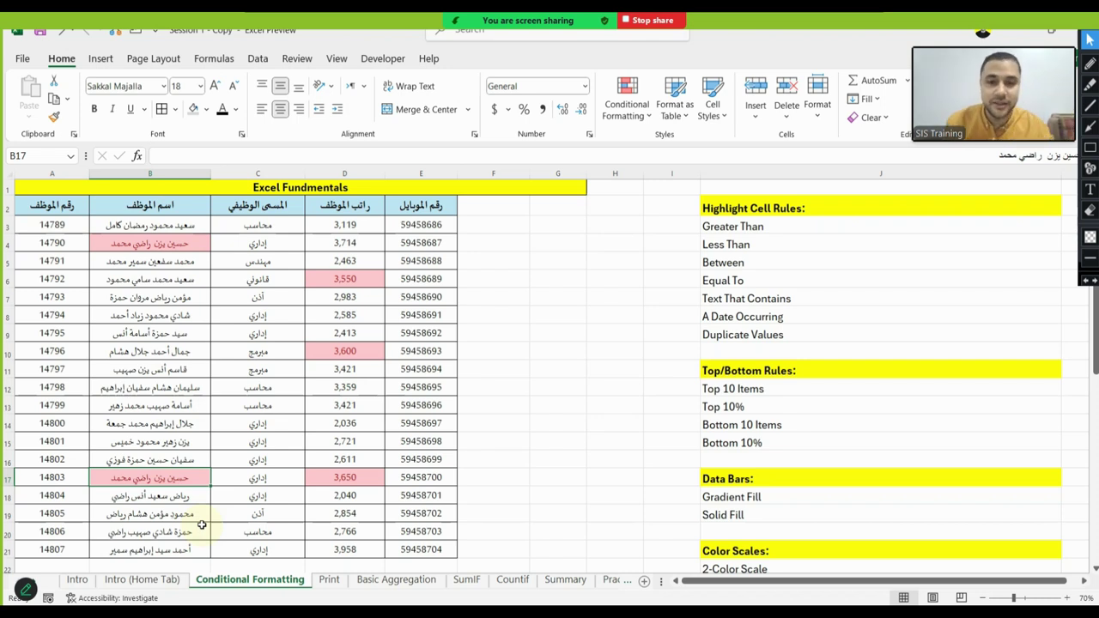
pyautogui.click(404, 39)
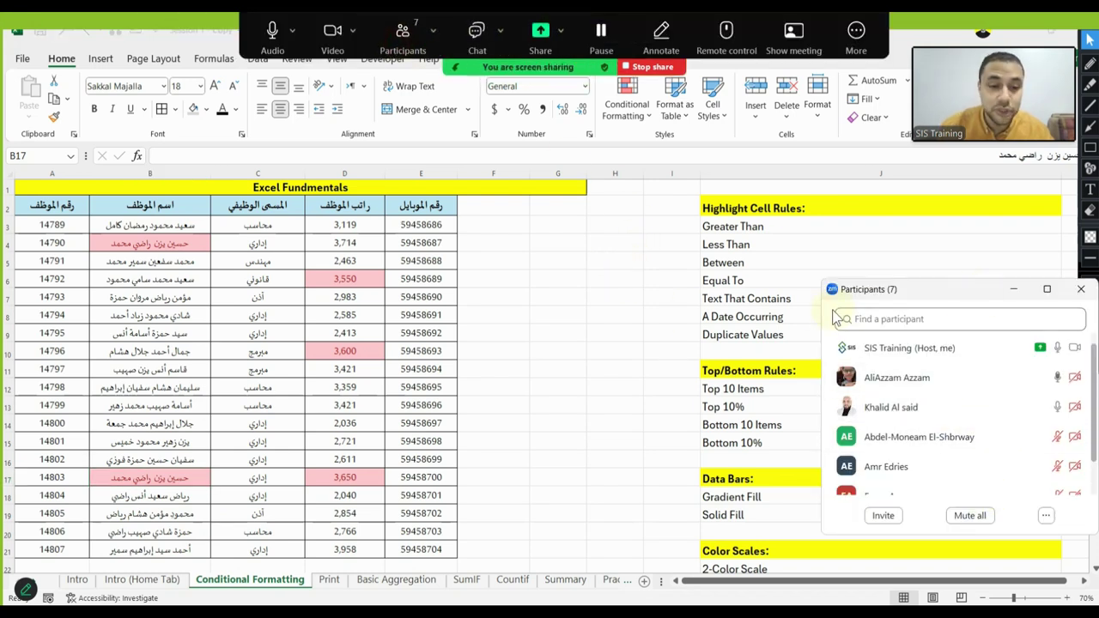
pyautogui.moveTo(863, 292); pyautogui.dragTo(911, 292)
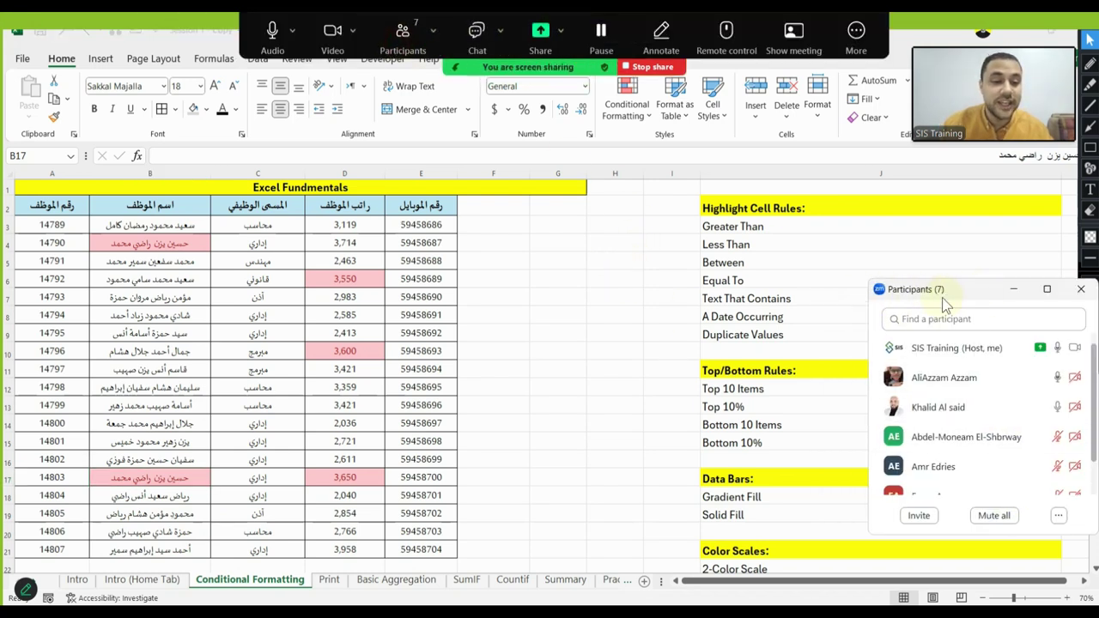
pyautogui.click(176, 172)
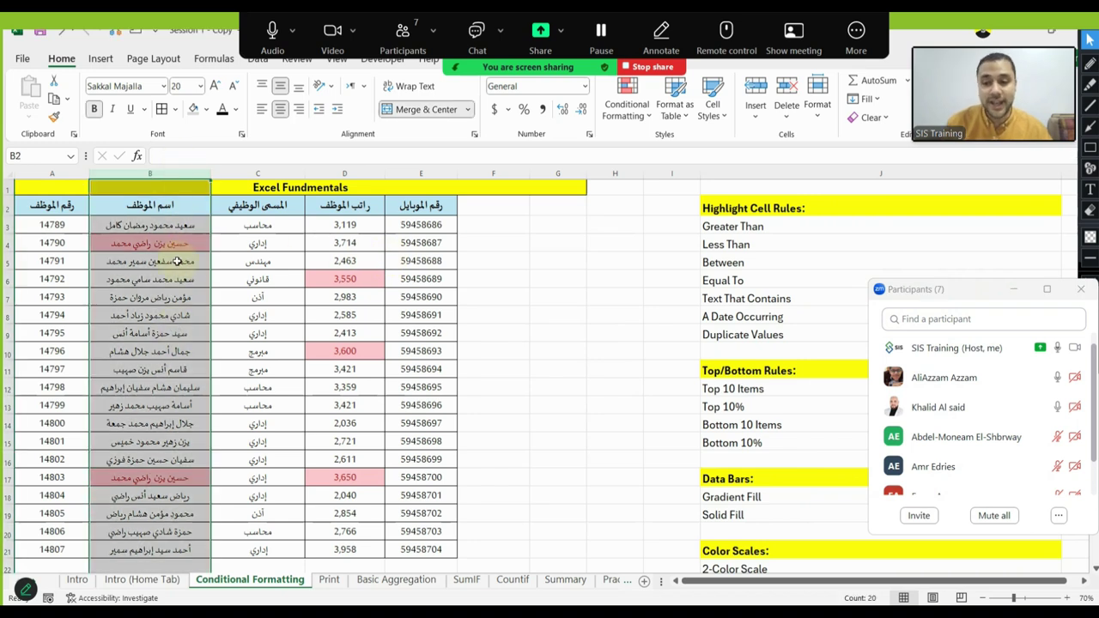
pyautogui.click(627, 103)
pyautogui.moveTo(685, 309)
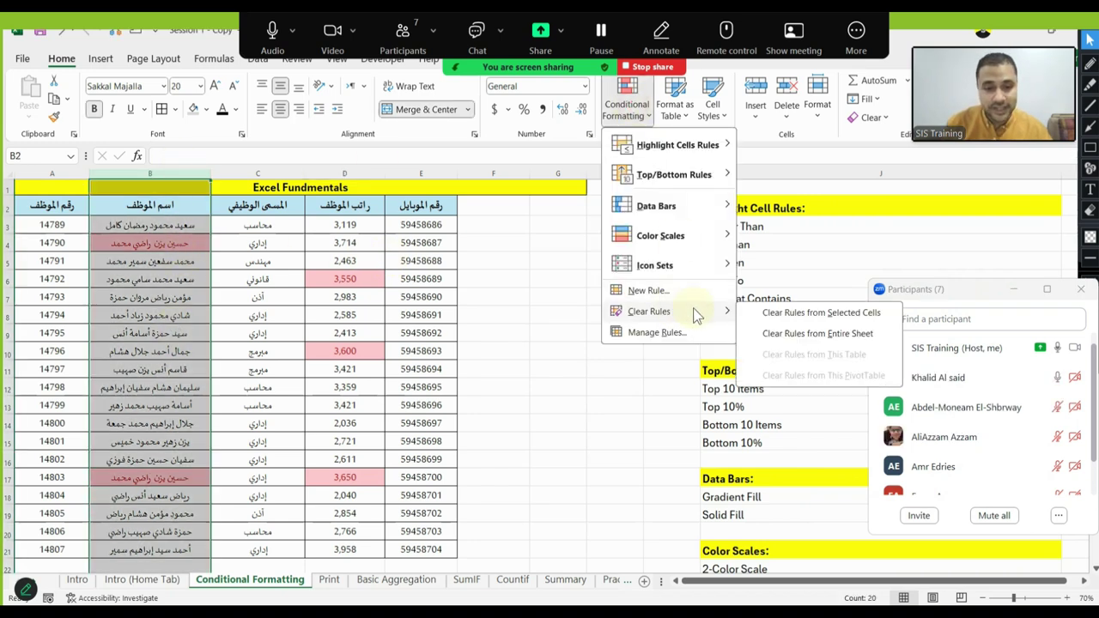
pyautogui.click(806, 318)
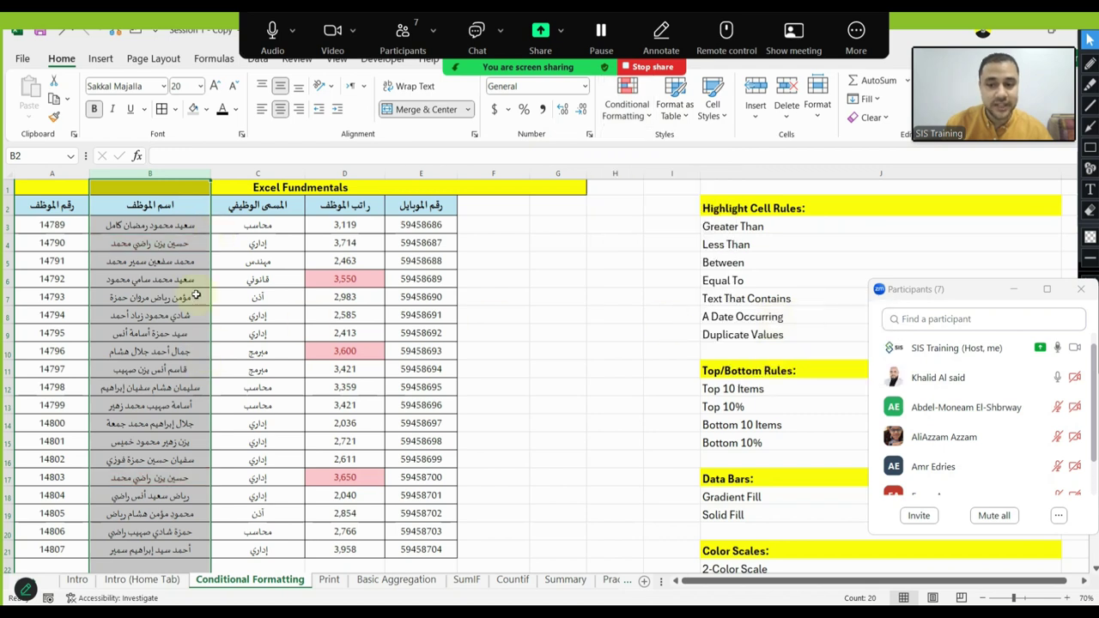
pyautogui.click(185, 261)
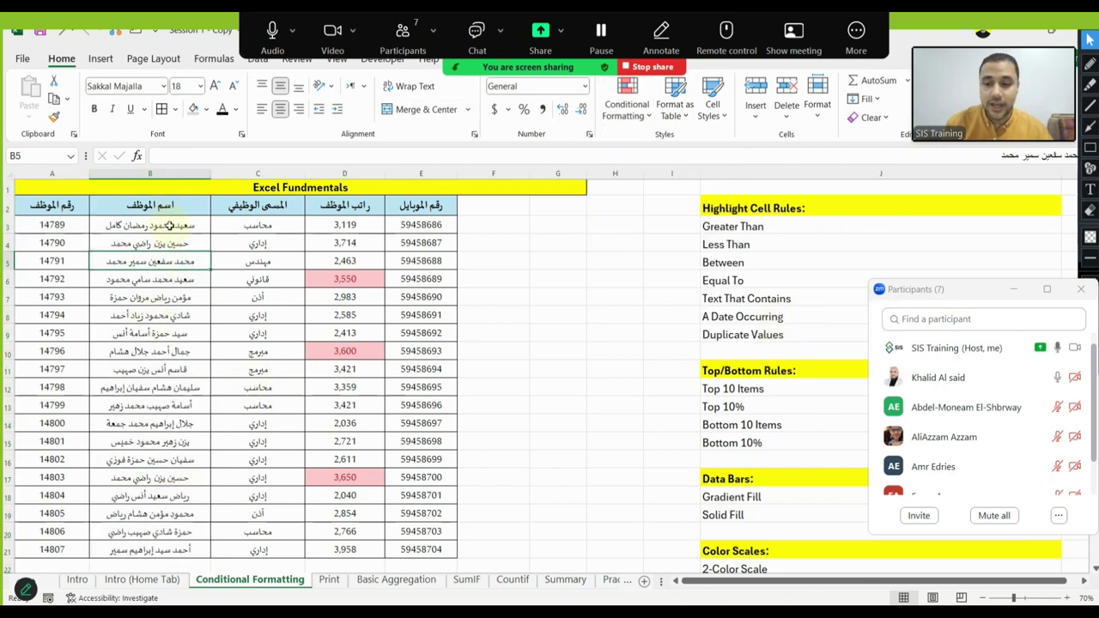
pyautogui.click(150, 173)
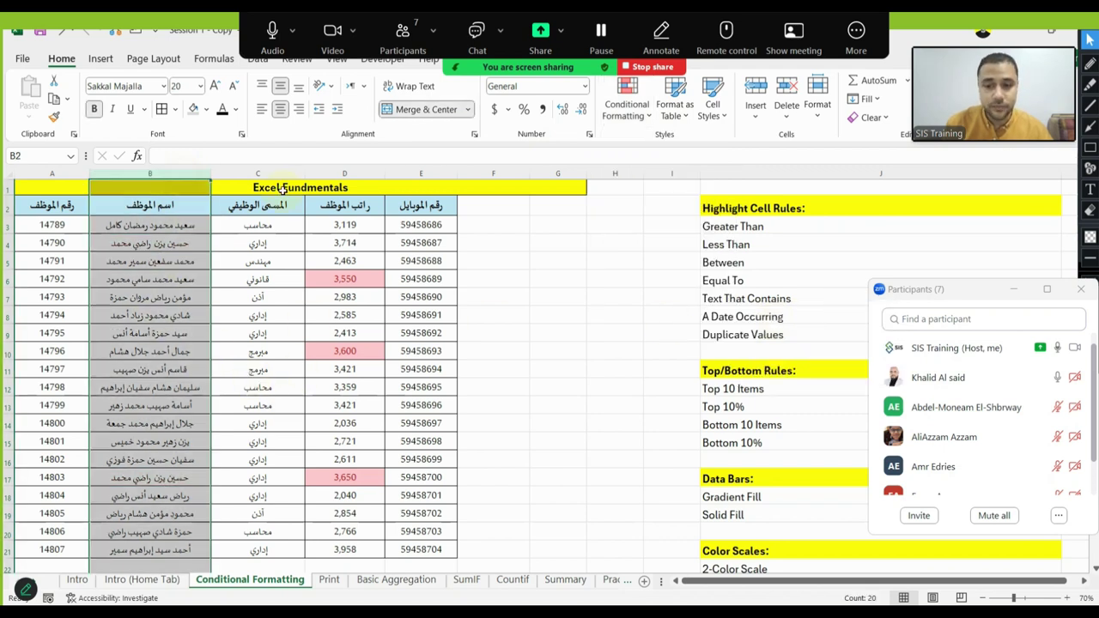
pyautogui.click(619, 114)
pyautogui.moveTo(693, 149)
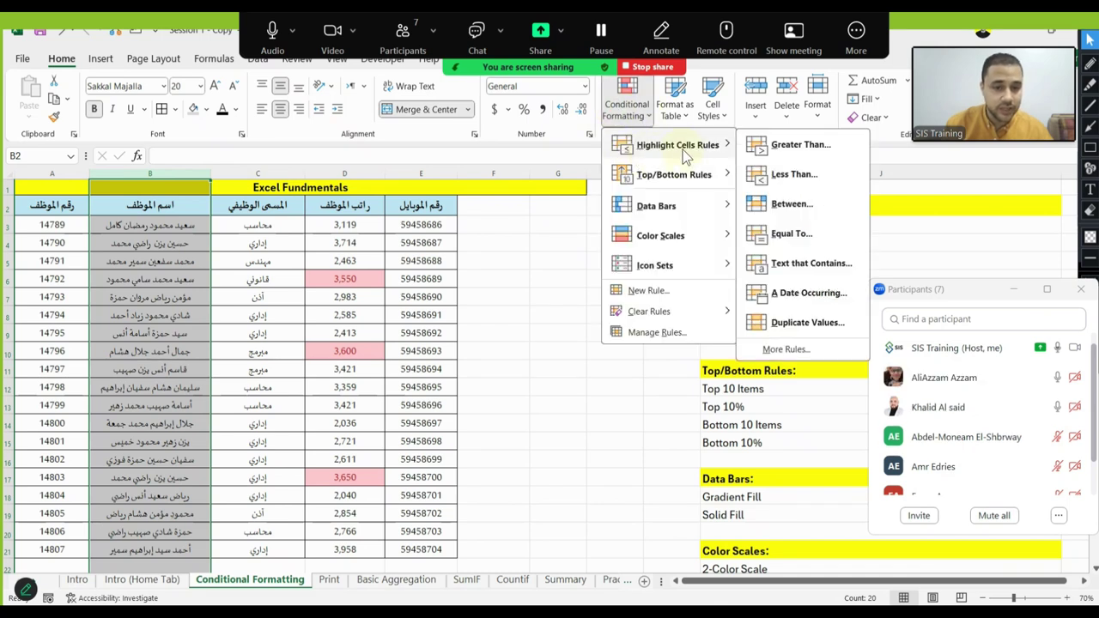
pyautogui.click(789, 324)
pyautogui.click(726, 225)
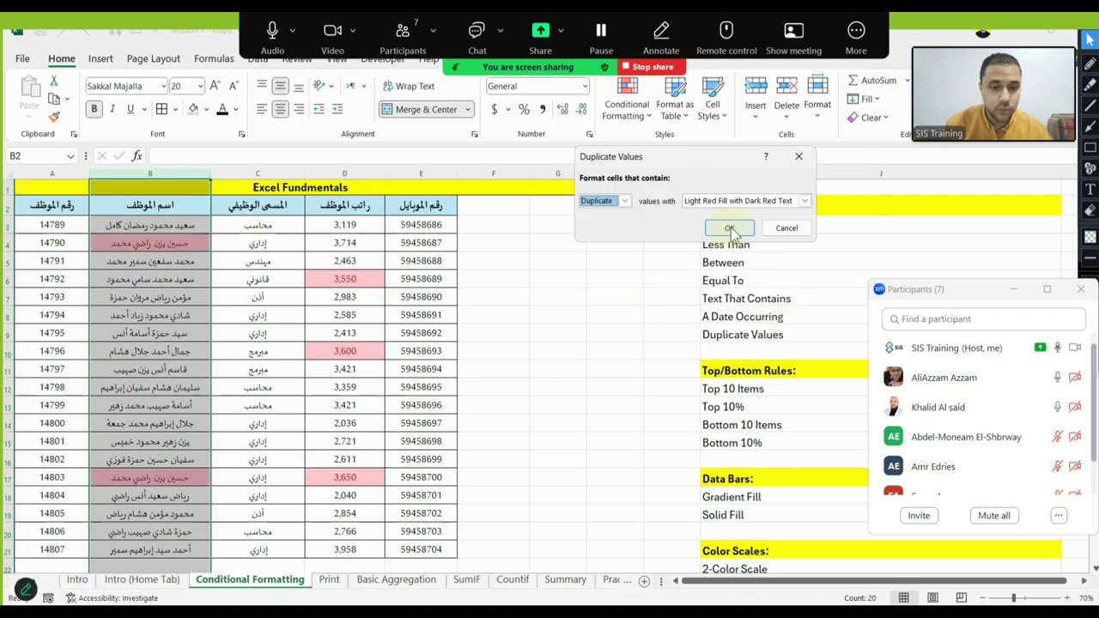
pyautogui.click(180, 243)
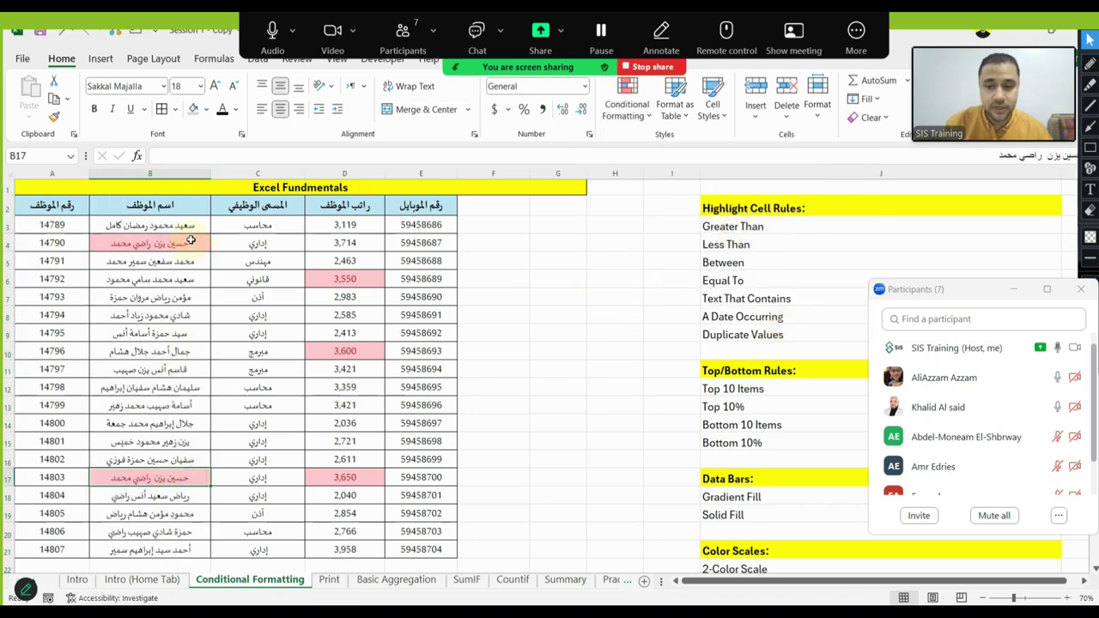
pyautogui.click(196, 476)
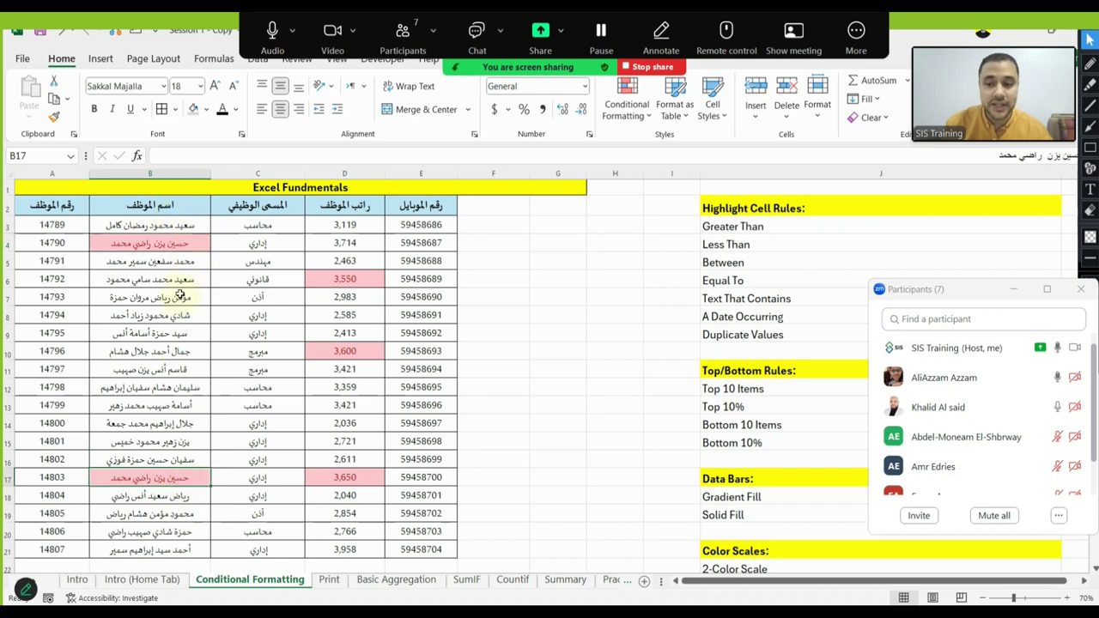
# Copy the name from cell B3 and paste it into cell B9
pyautogui.rightClick(192, 225)
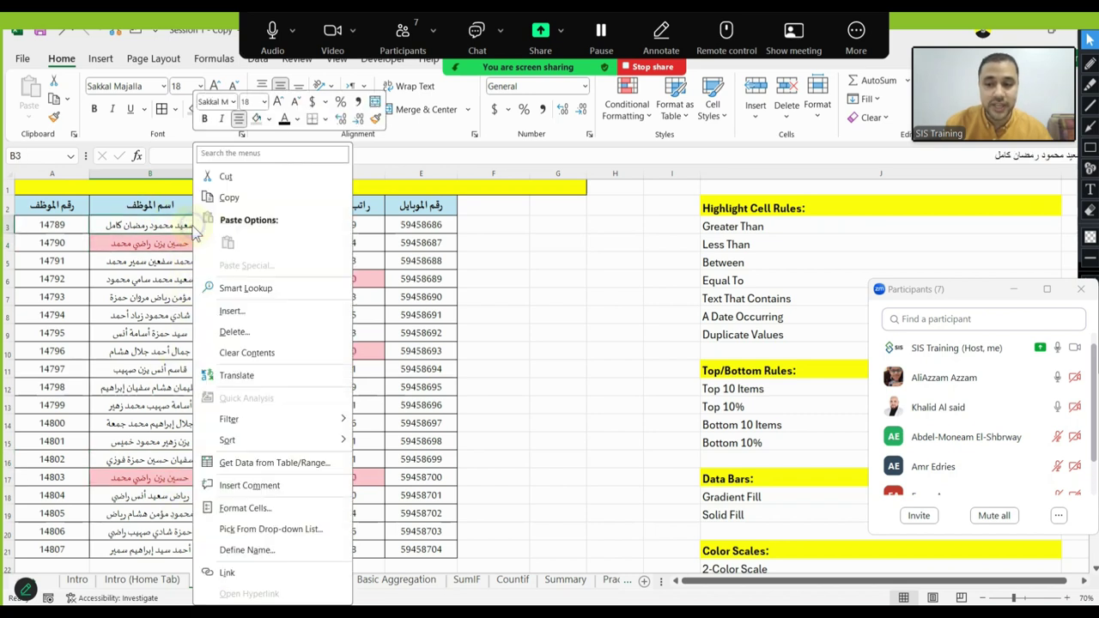
pyautogui.click(249, 199)
pyautogui.rightClick(153, 335)
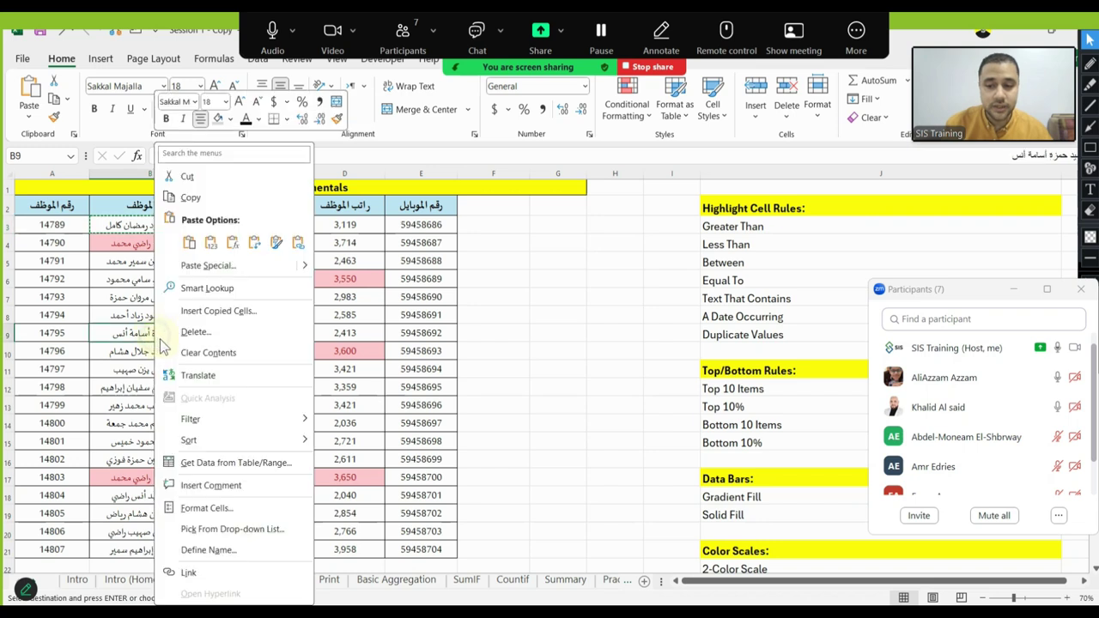
pyautogui.click(215, 243)
pyautogui.press('Right')
pyautogui.press('Down')
pyautogui.press('Down')
pyautogui.press('Down')
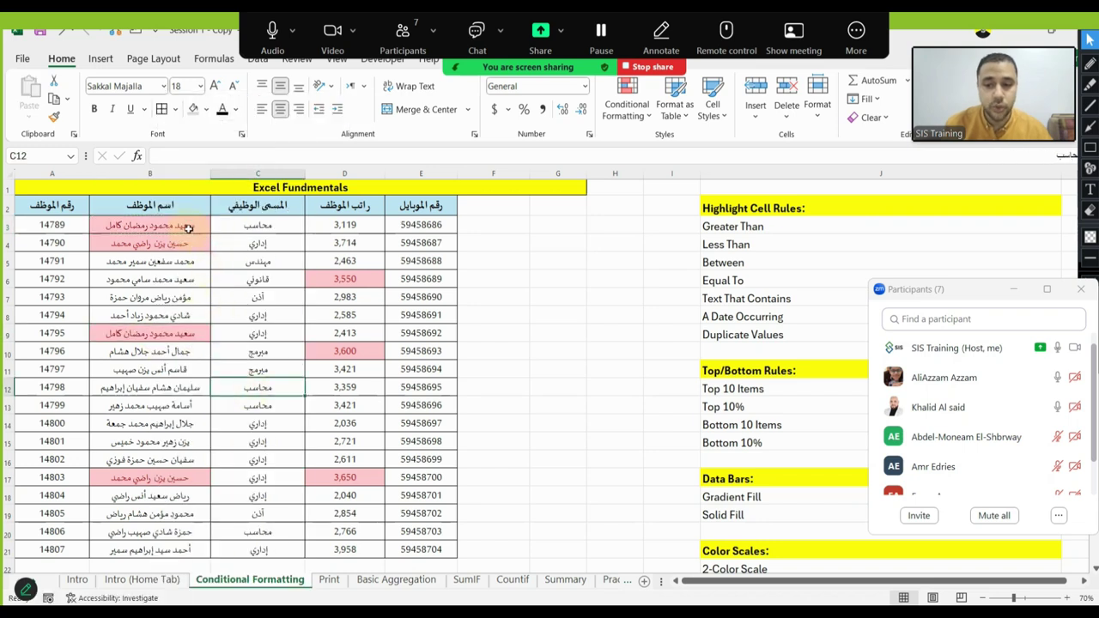
# Check the duplicate names highlighted in B3, B9, B4 and B17, then select salaries D3:D18
pyautogui.click(189, 227)
pyautogui.click(189, 332)
pyautogui.click(196, 242)
pyautogui.click(195, 475)
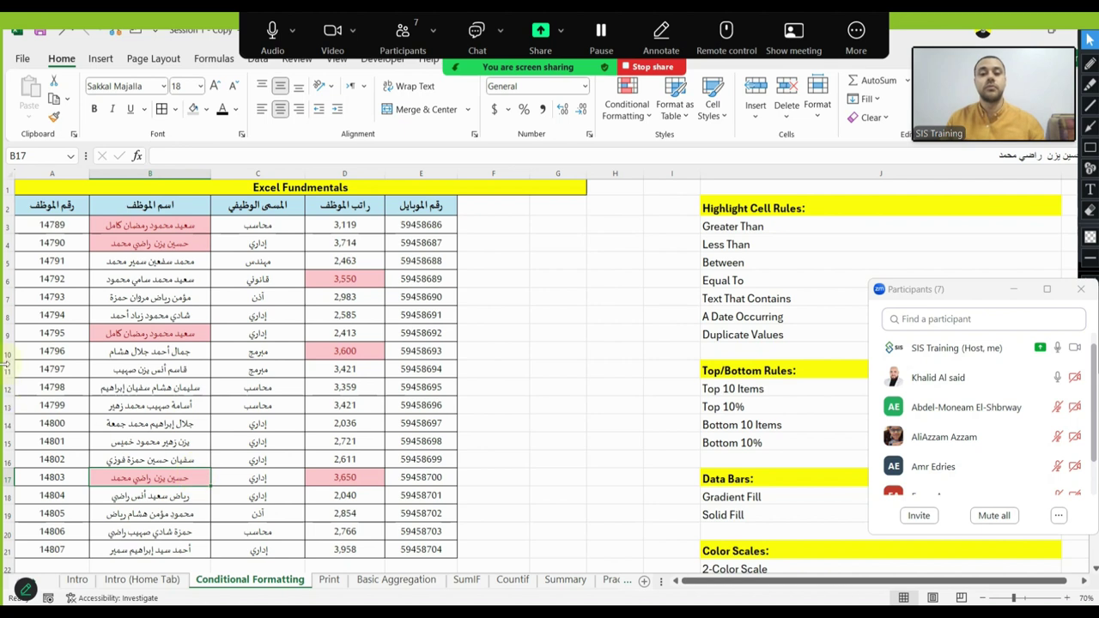
pyautogui.moveTo(322, 225); pyautogui.dragTo(344, 493)
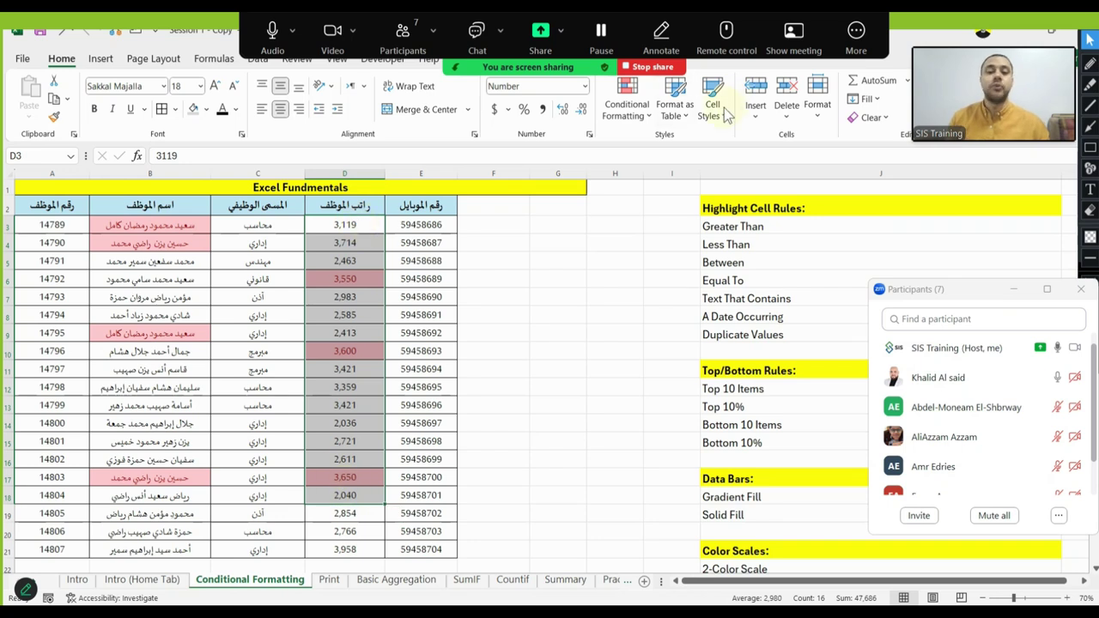
# Clear the conditional formatting rules from salary cells D3:D21, then reselect D3:D21
pyautogui.moveTo(352, 222)
pyautogui.mouseDown()
pyautogui.moveTo(339, 575)
pyautogui.moveTo(354, 526)
pyautogui.mouseUp()
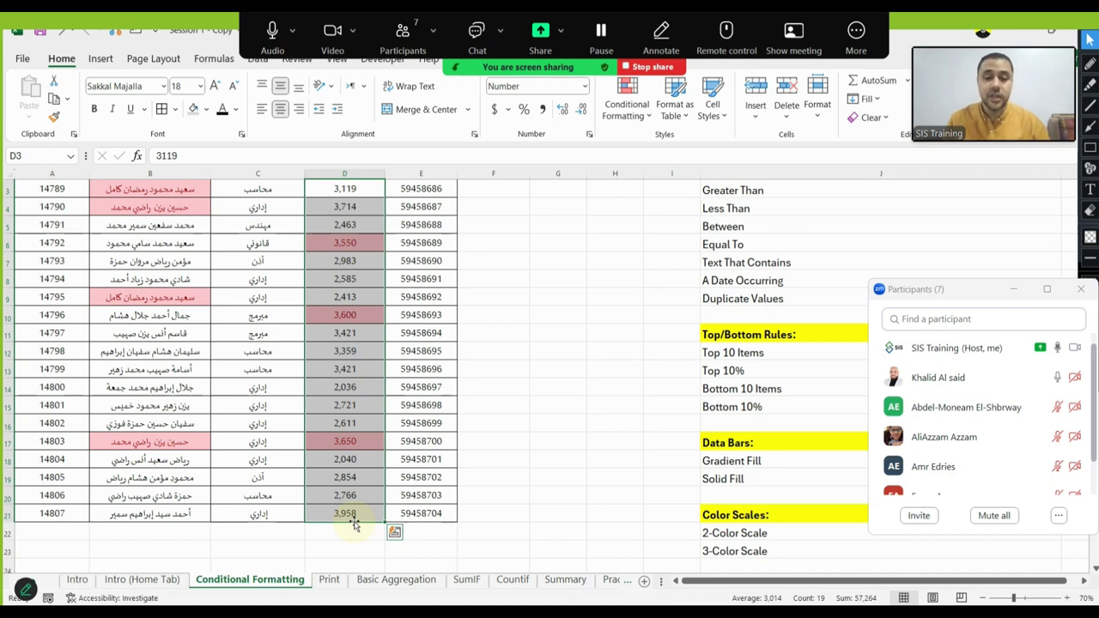
pyautogui.click(627, 109)
pyautogui.click(694, 311)
pyautogui.click(779, 315)
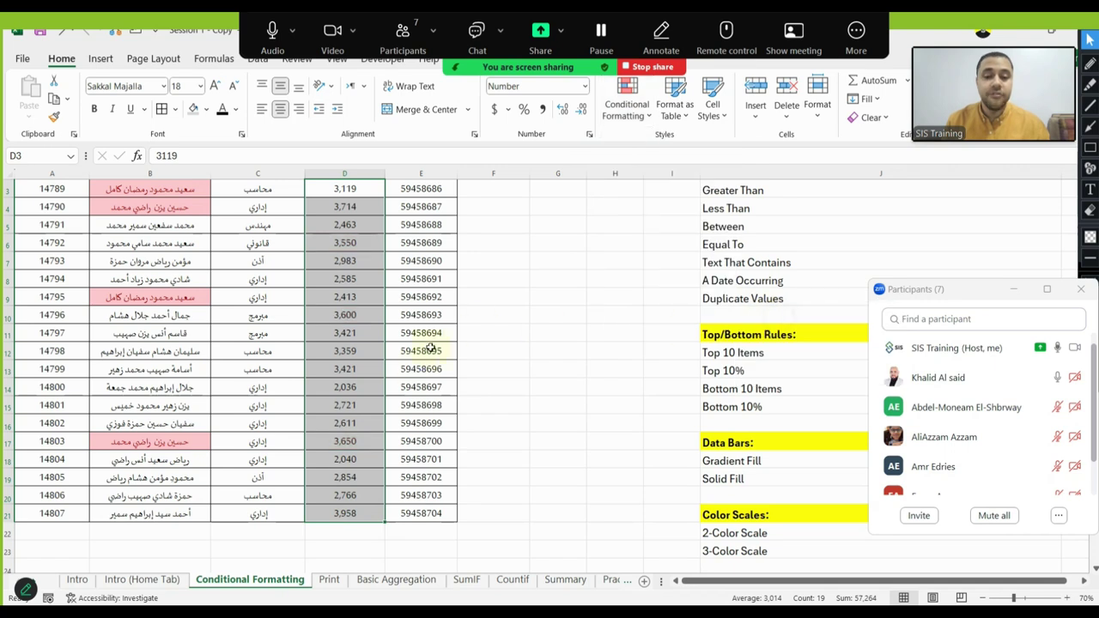
pyautogui.scroll(1, 366, 273)
pyautogui.click(754, 371)
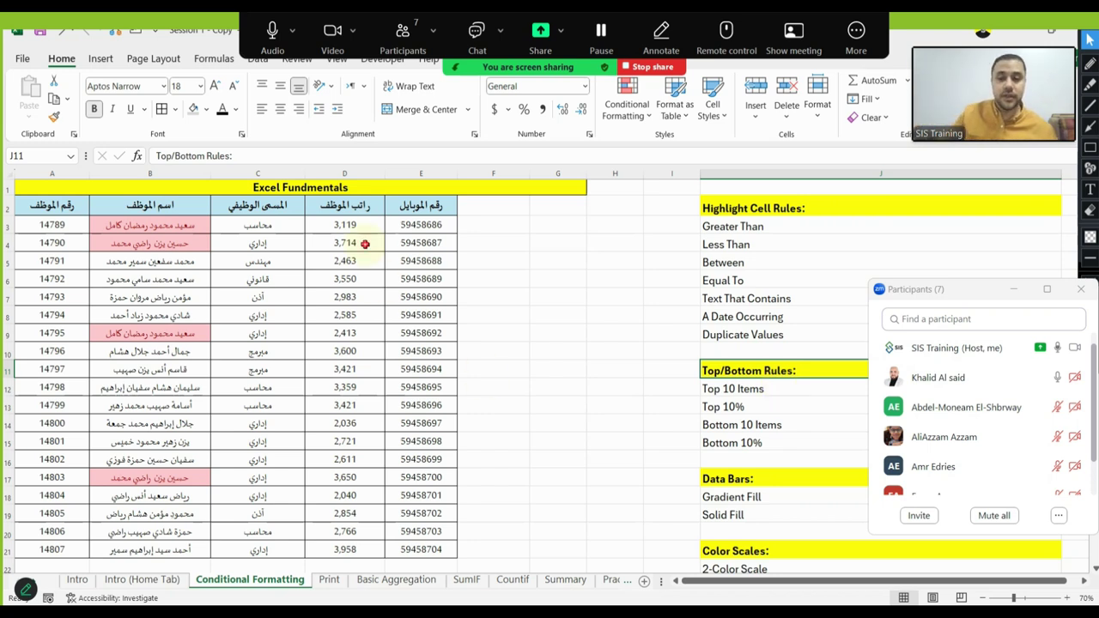
pyautogui.moveTo(361, 225); pyautogui.dragTo(370, 547)
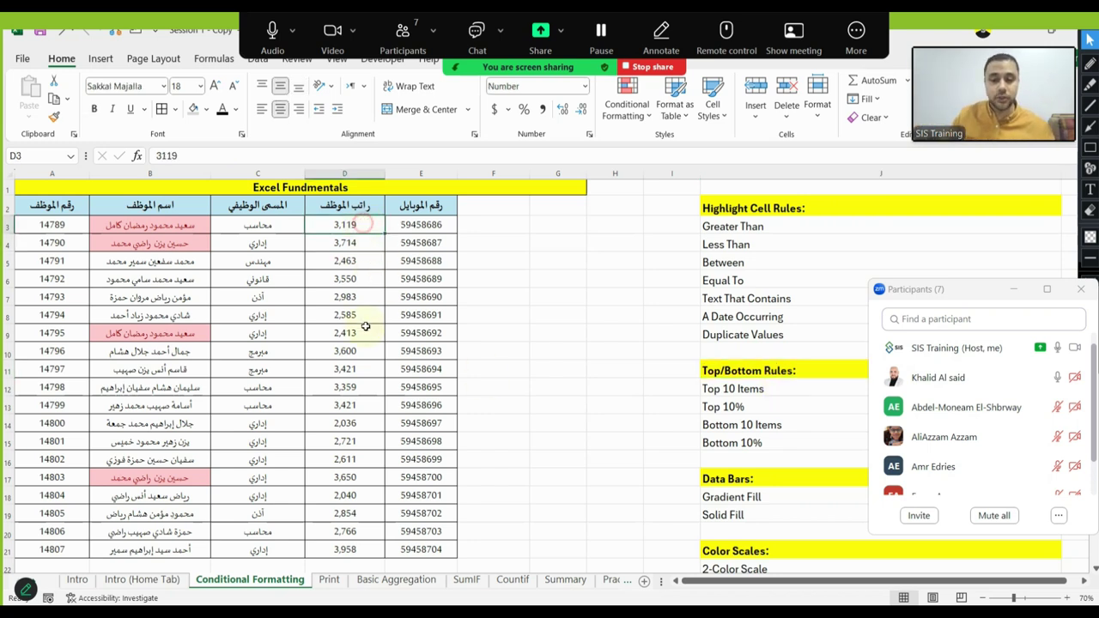
# Start a Top 10 Items rule on the salaries and lower the count to 2
pyautogui.click(627, 108)
pyautogui.moveTo(650, 181)
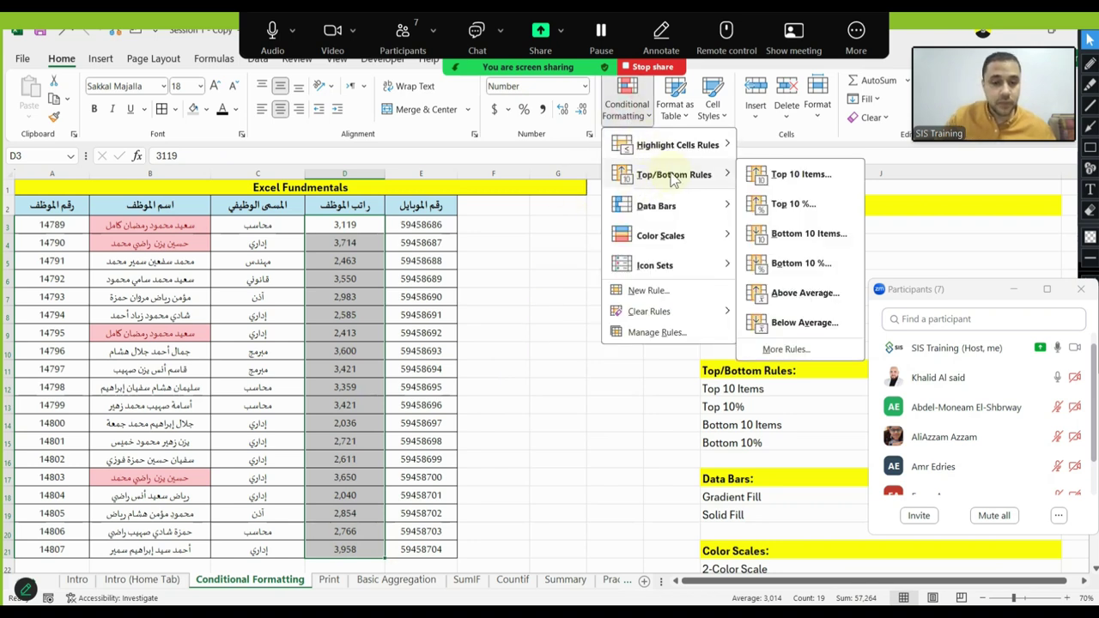
pyautogui.click(803, 176)
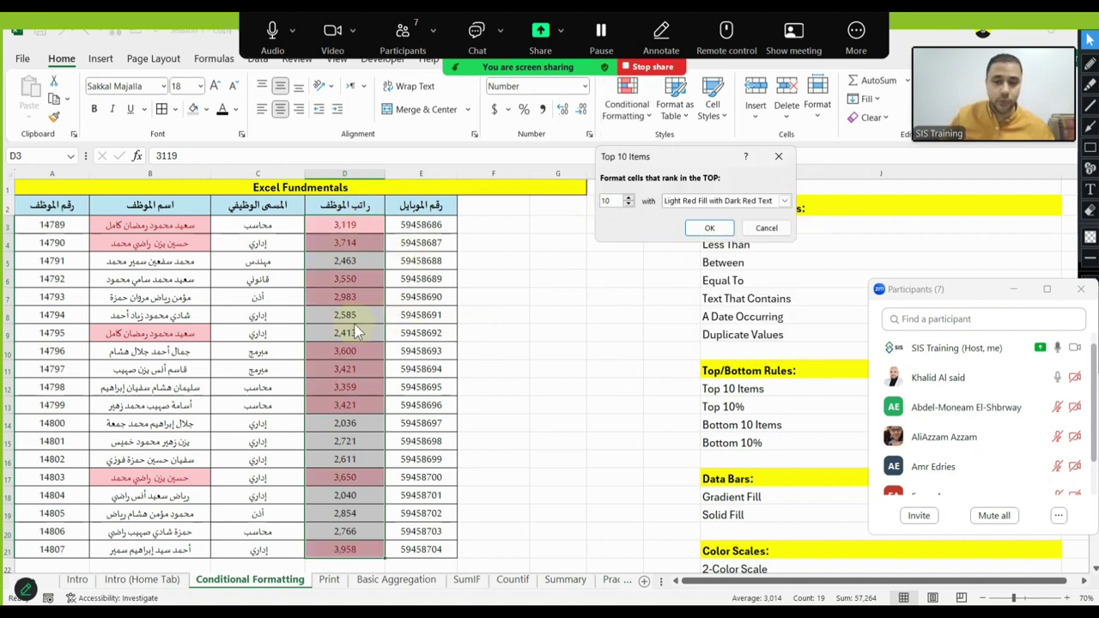
pyautogui.click(627, 207)
pyautogui.click(627, 206)
pyautogui.click(628, 207)
pyautogui.click(628, 206)
pyautogui.click(628, 206)
pyautogui.click(628, 206)
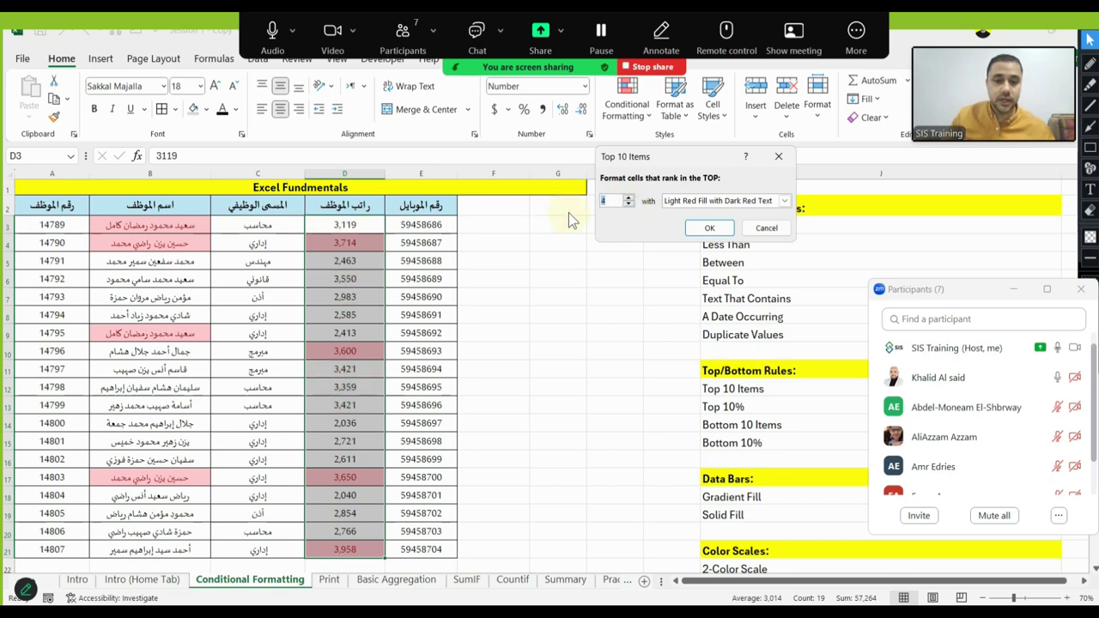
pyautogui.click(629, 204)
pyautogui.click(629, 204)
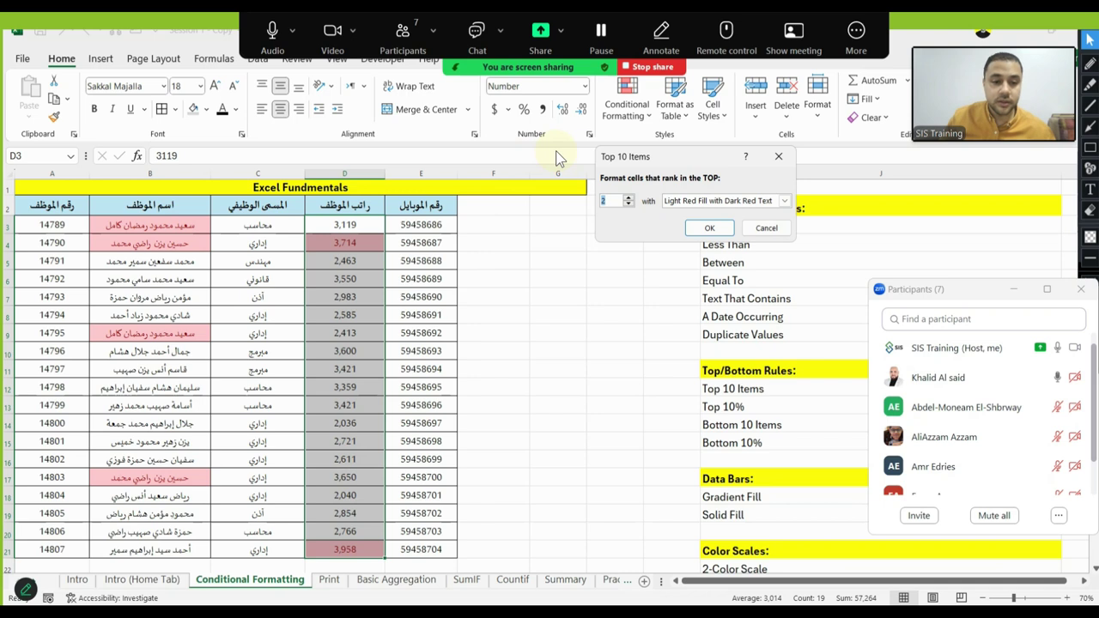
# Cancel the Top 2 dialog so no highlight is applied
pyautogui.scroll(-1, 936, 412)
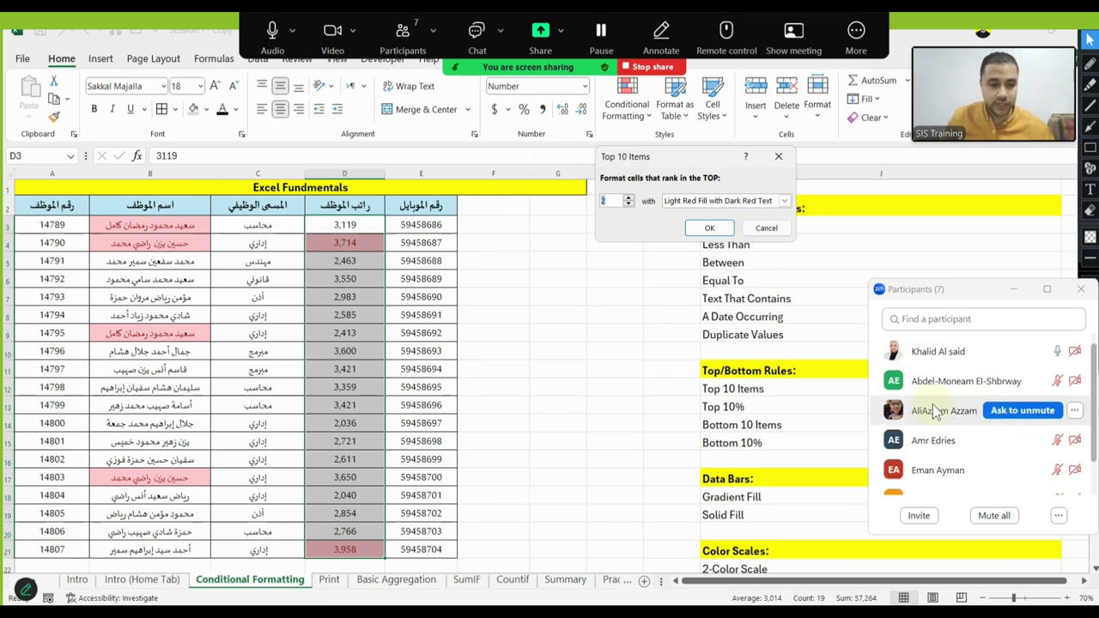
pyautogui.scroll(-2, 936, 413)
pyautogui.scroll(2, 931, 421)
pyautogui.scroll(2, 919, 438)
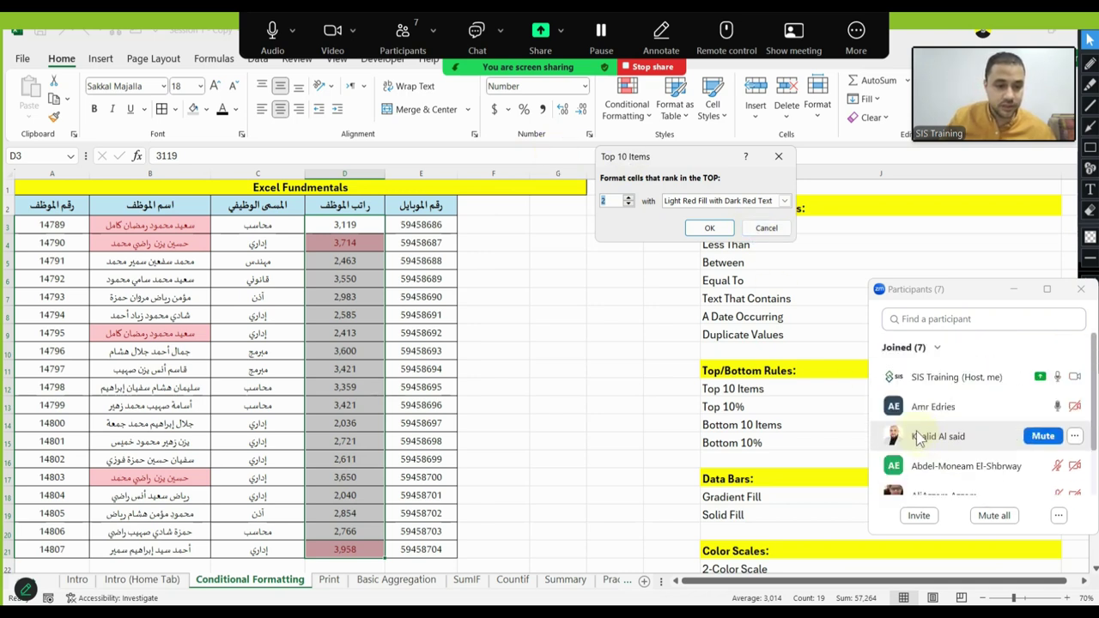
pyautogui.click(767, 228)
pyautogui.click(336, 274)
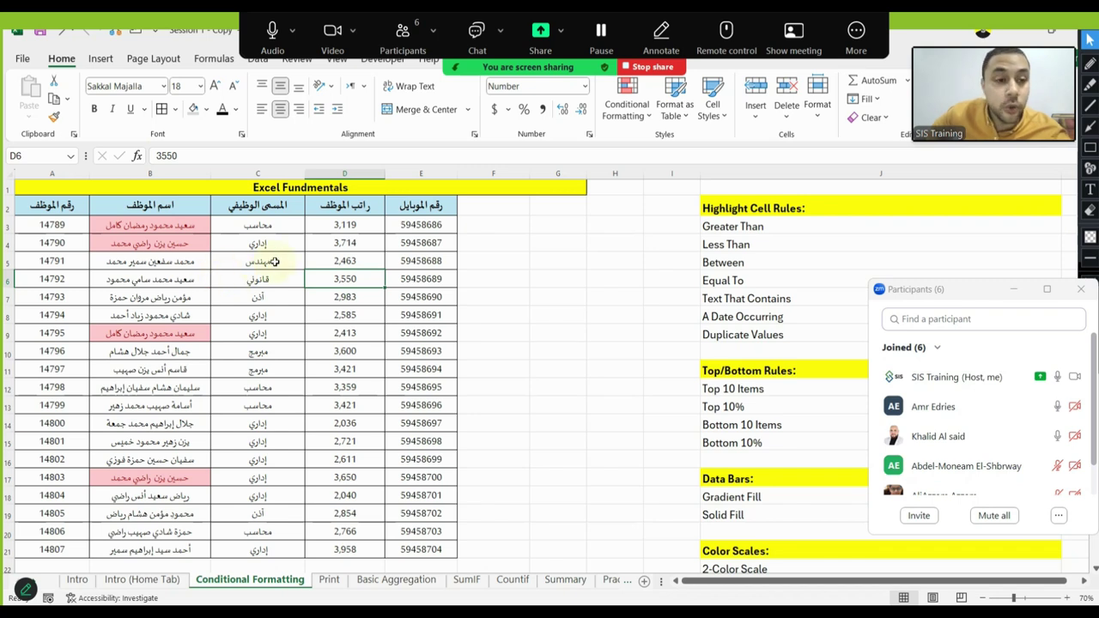
# Select the whole salary column D
pyautogui.moveTo(328, 227); pyautogui.dragTo(337, 511)
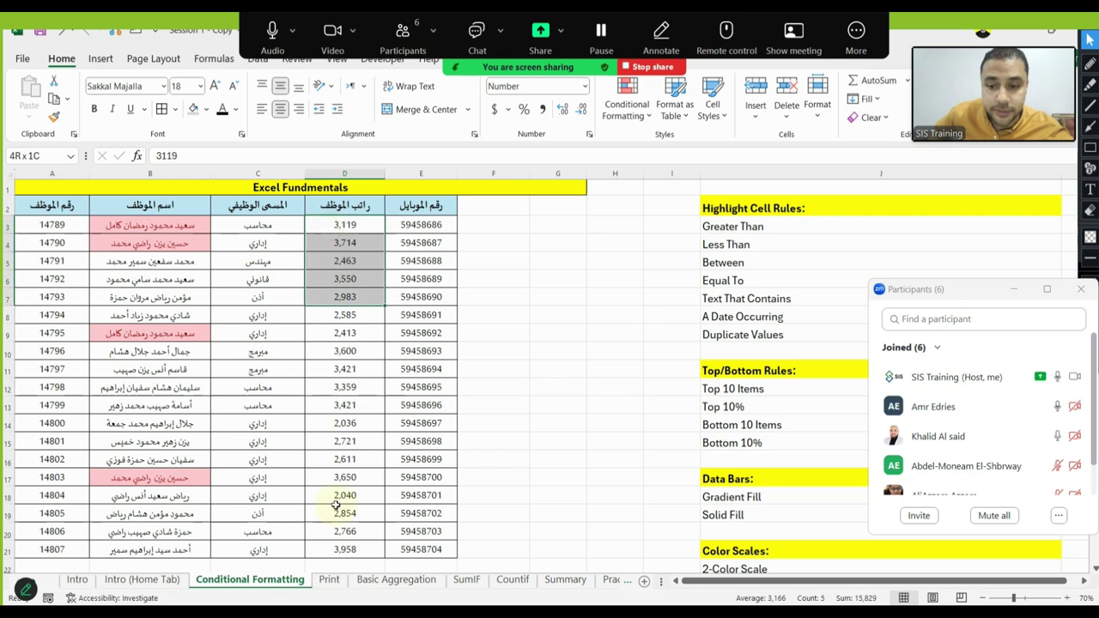
pyautogui.click(335, 292)
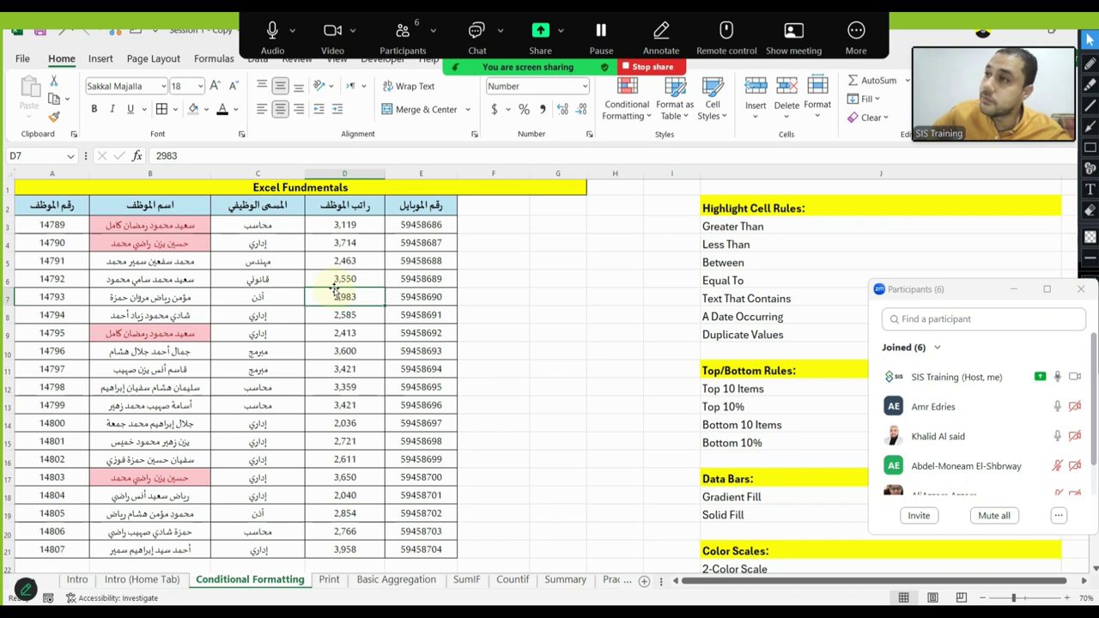
pyautogui.click(356, 225)
pyautogui.click(367, 175)
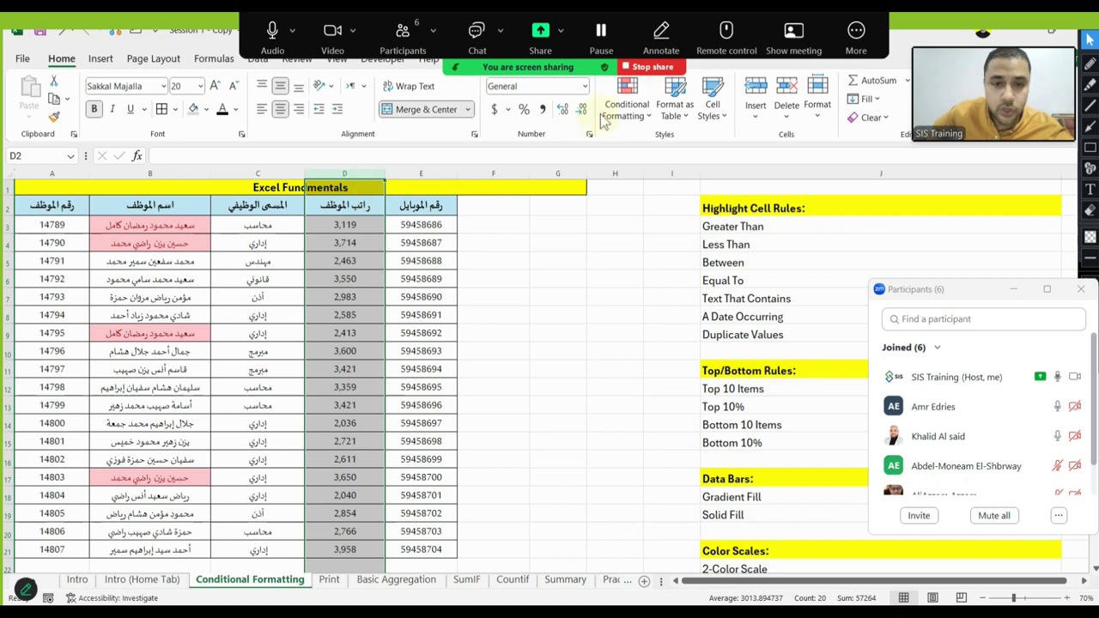
# Apply a Top 3 Items rule with Light Red Fill and Dark Red Text to the salaries
pyautogui.click(644, 115)
pyautogui.moveTo(642, 182)
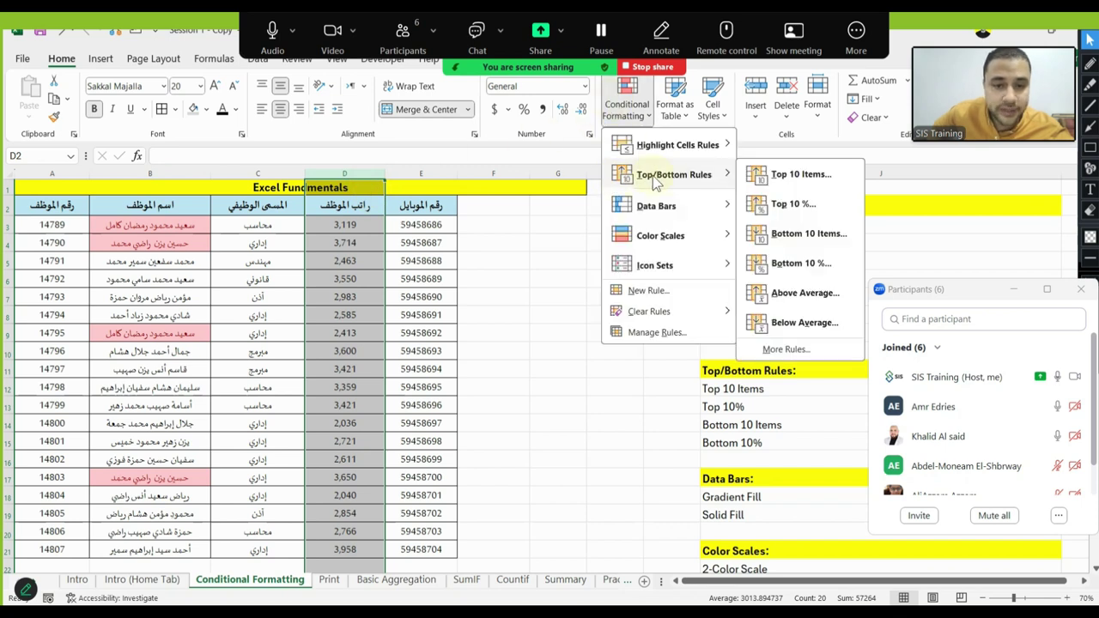
pyautogui.click(823, 187)
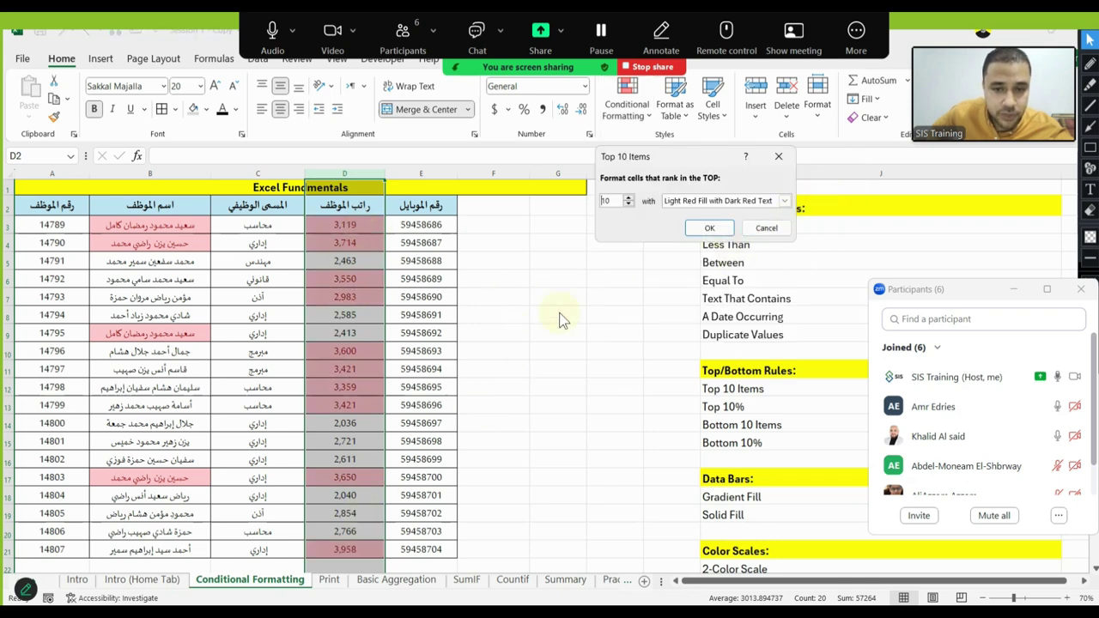
pyautogui.click(629, 204)
pyautogui.click(629, 204)
pyautogui.click(629, 204)
pyautogui.click(629, 204)
pyautogui.click(629, 205)
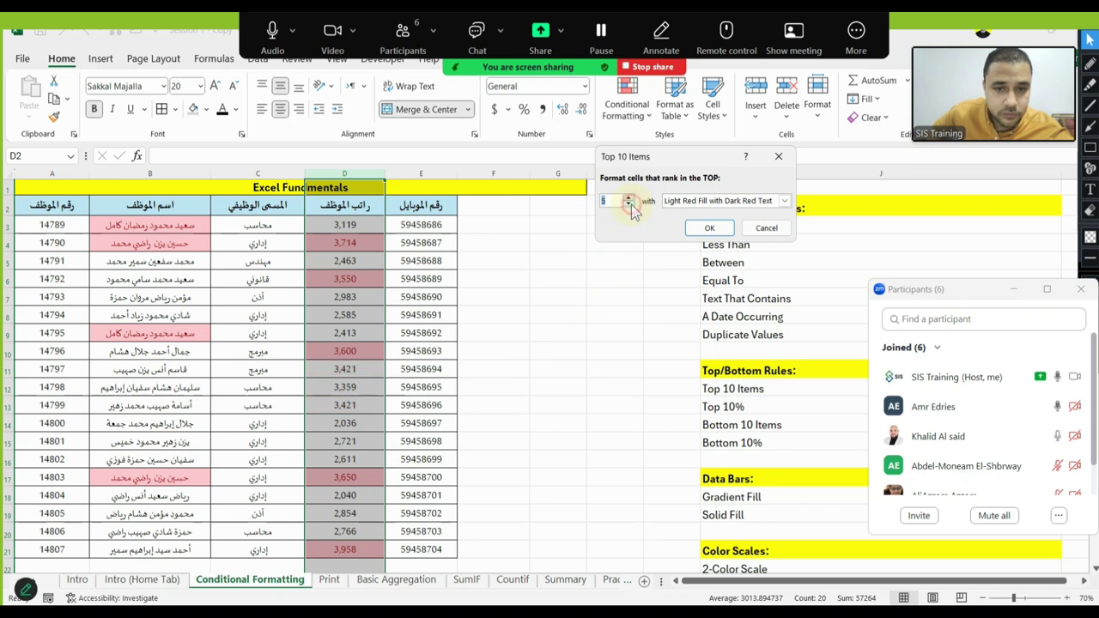
pyautogui.click(629, 205)
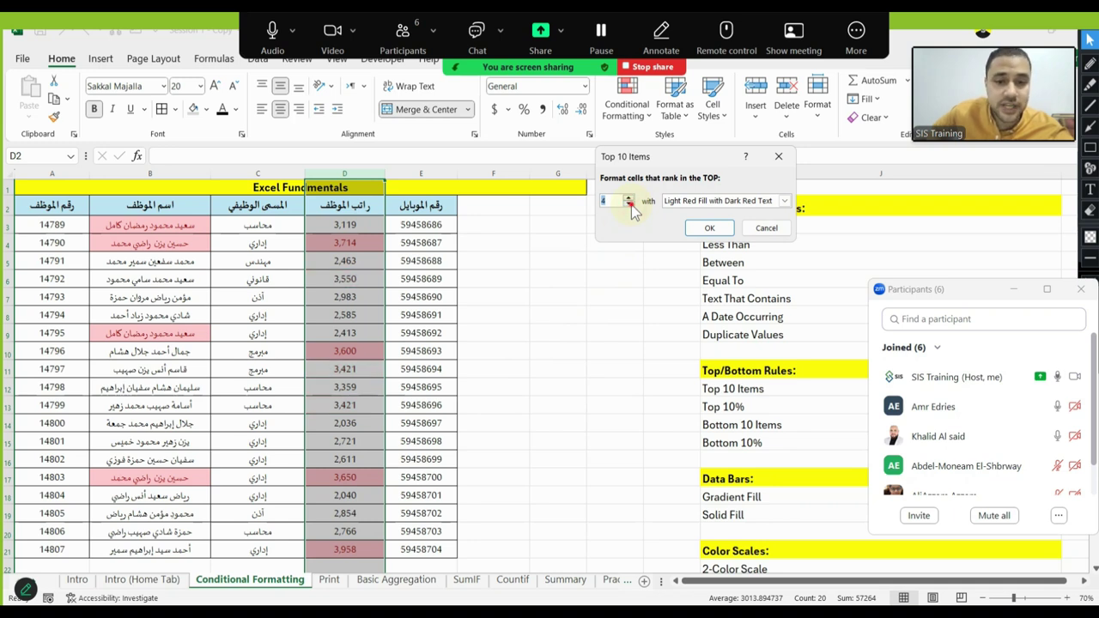
pyautogui.click(630, 204)
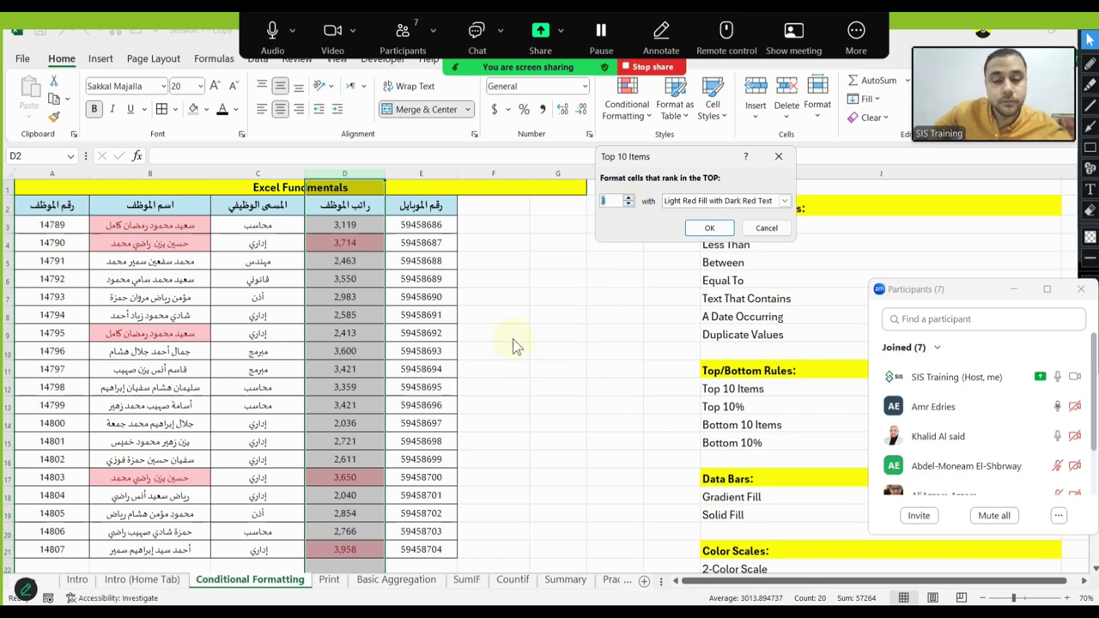
pyautogui.click(709, 227)
pyautogui.click(368, 320)
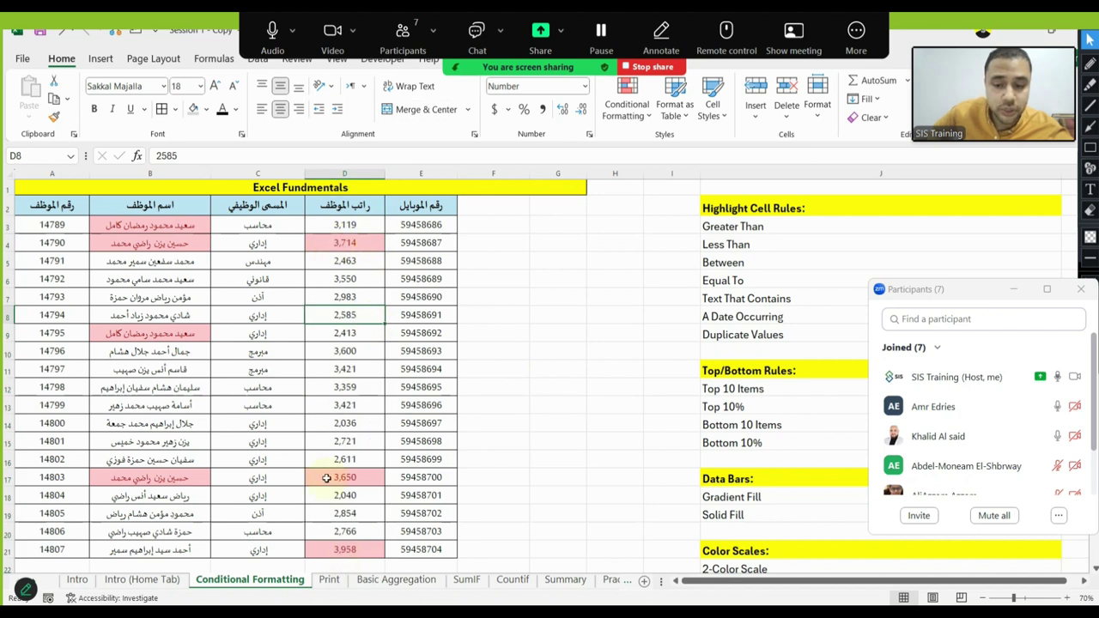
pyautogui.click(340, 369)
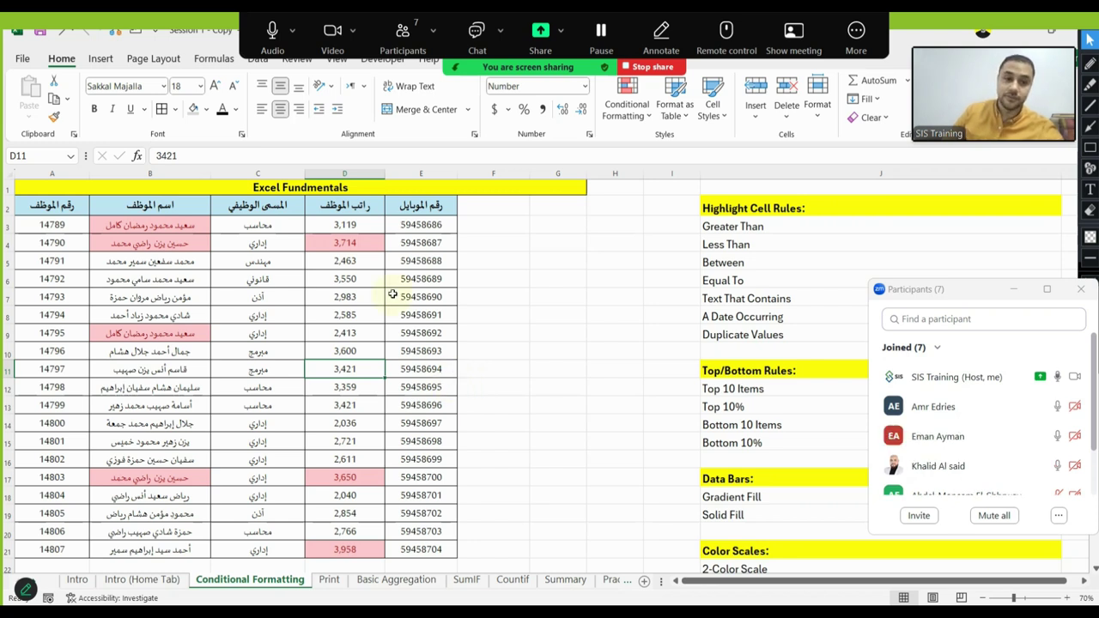
pyautogui.click(366, 244)
pyautogui.click(326, 478)
pyautogui.click(347, 543)
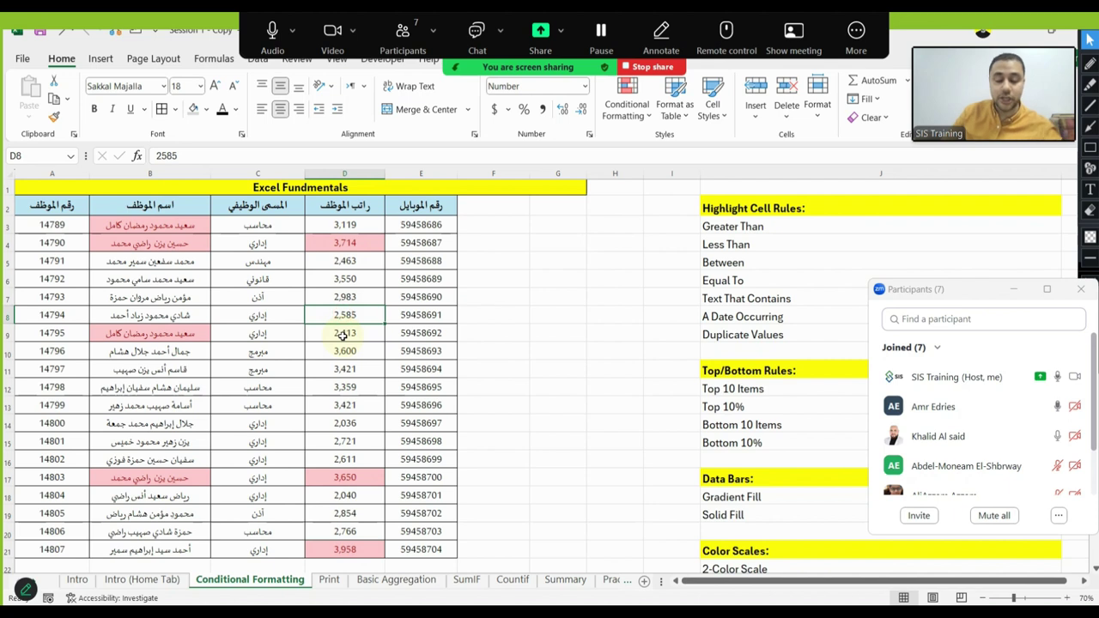
pyautogui.write('10')
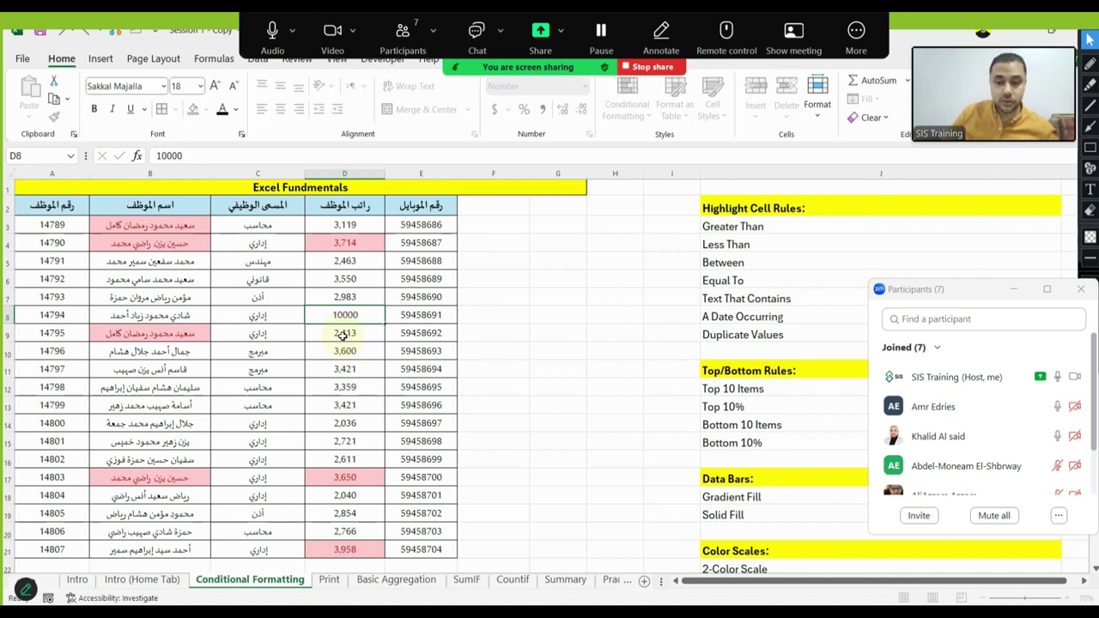
pyautogui.press('Return')
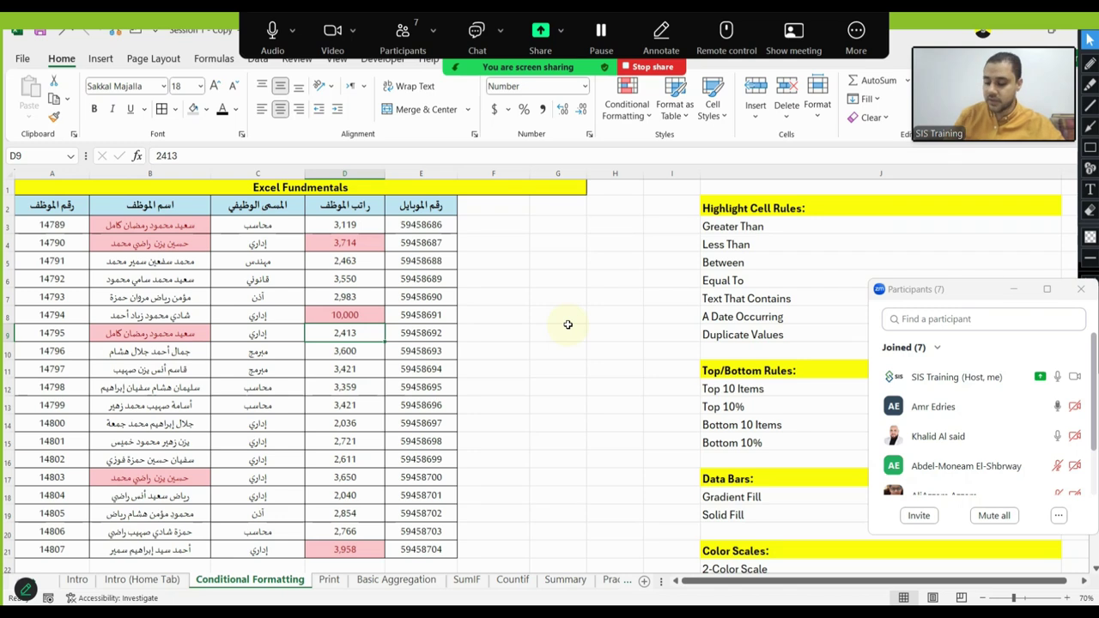
pyautogui.hotkey('ctrl', 'z')
pyautogui.hotkey('ctrl', 'z')
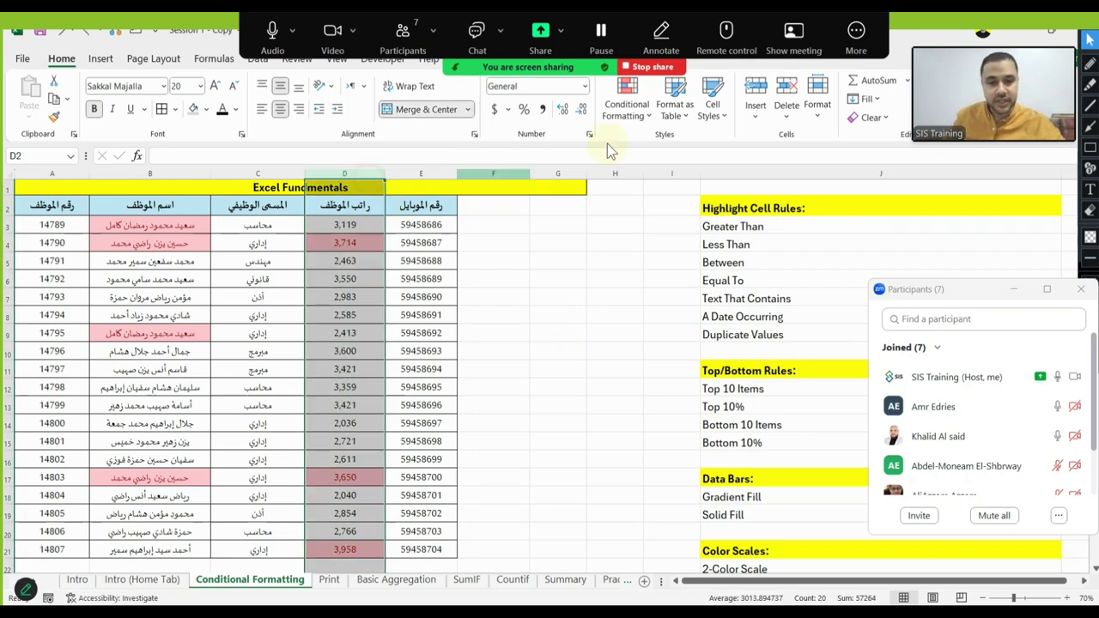
# Clear the existing highlight rules from the salary column
pyautogui.click(627, 101)
pyautogui.moveTo(652, 309)
pyautogui.click(777, 304)
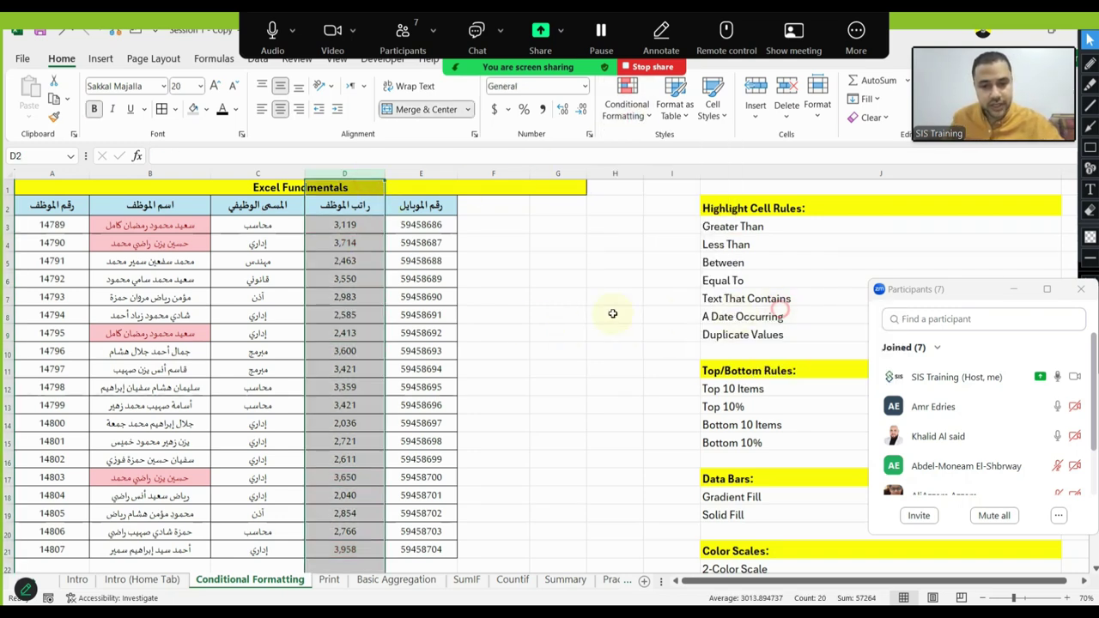
# Apply a Top 2 Items rule to the salaries and check the highlighted cells D21 and D4
pyautogui.click(627, 101)
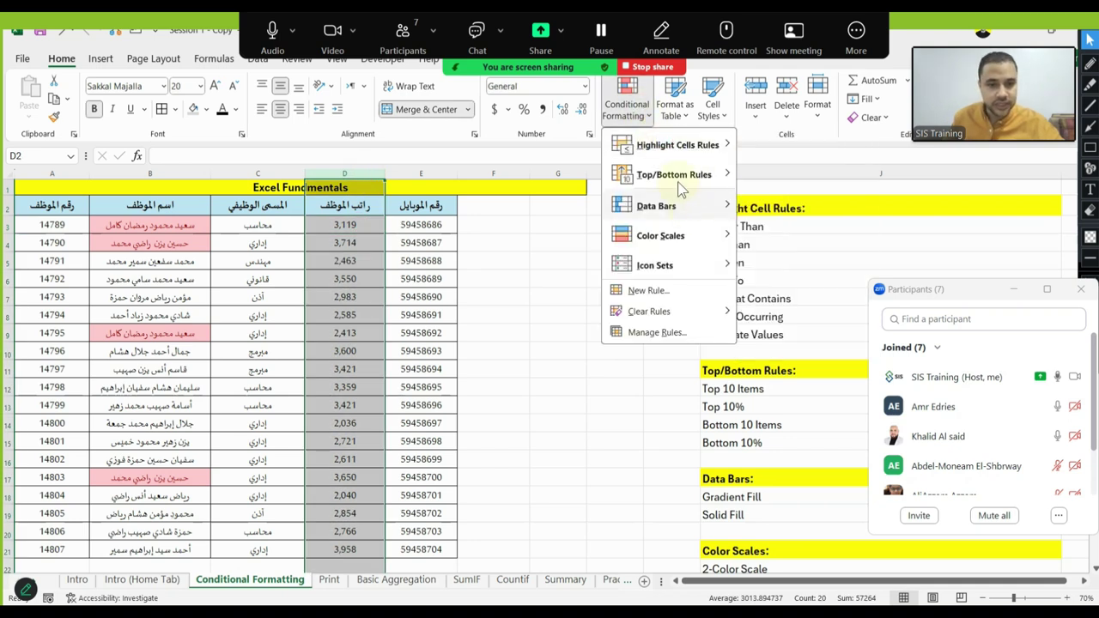
pyautogui.moveTo(674, 183)
pyautogui.click(794, 174)
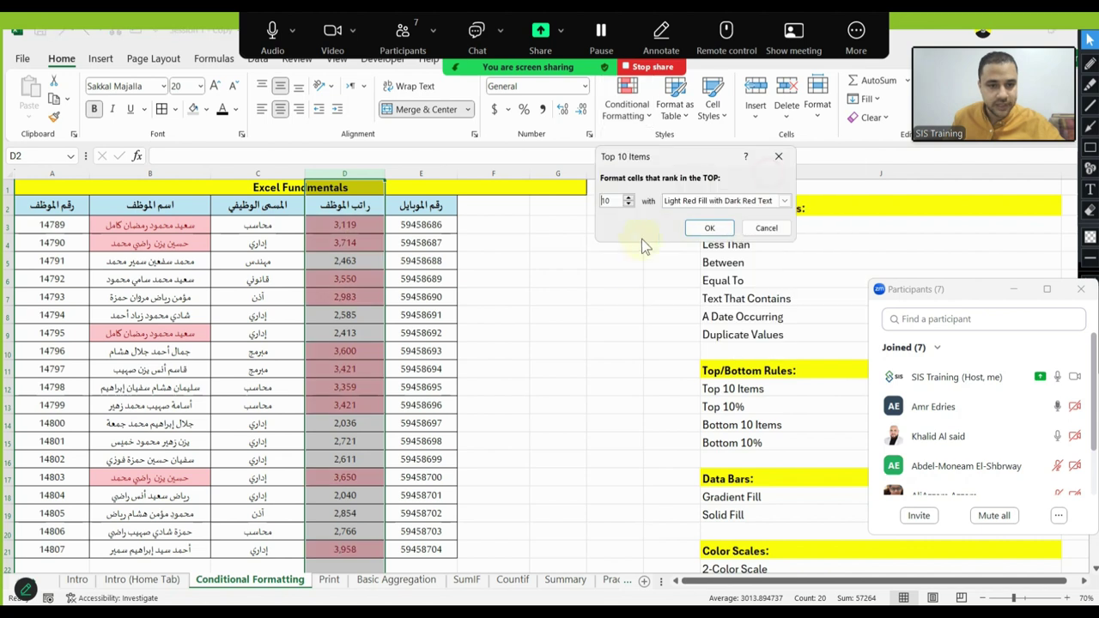
pyautogui.click(632, 205)
pyautogui.click(633, 206)
pyautogui.click(633, 205)
pyautogui.click(633, 205)
pyautogui.click(633, 205)
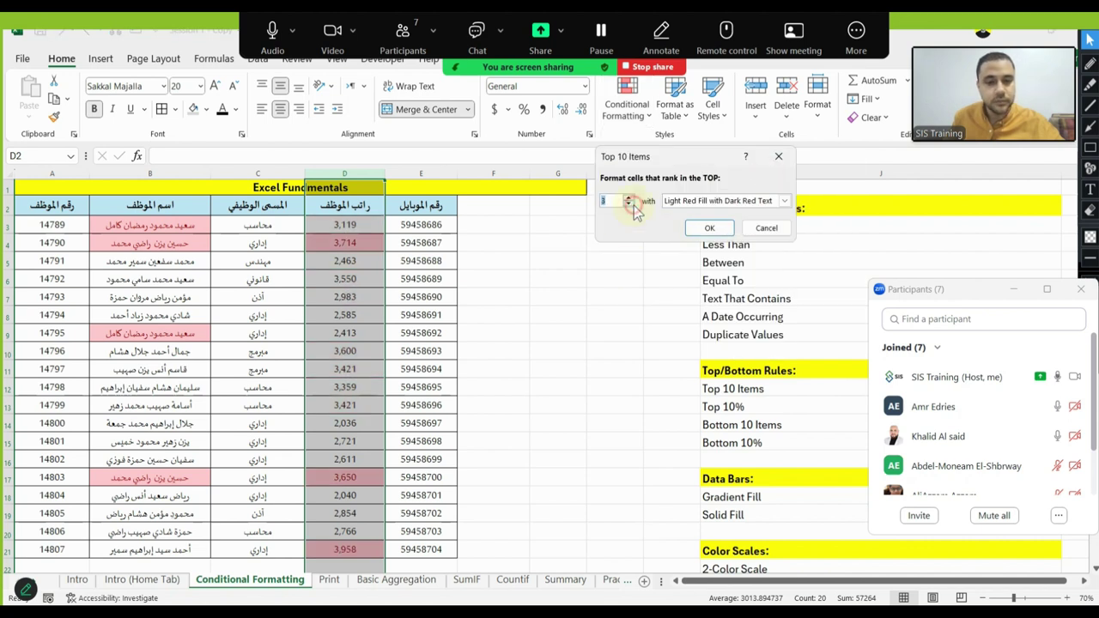
pyautogui.click(633, 205)
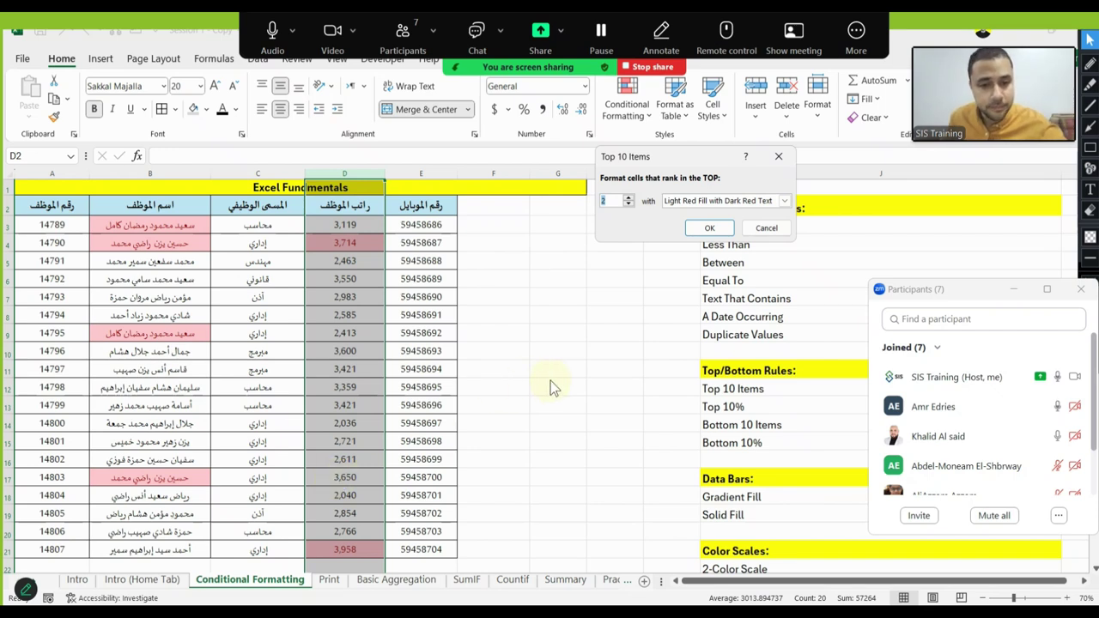
pyautogui.click(709, 227)
pyautogui.click(339, 331)
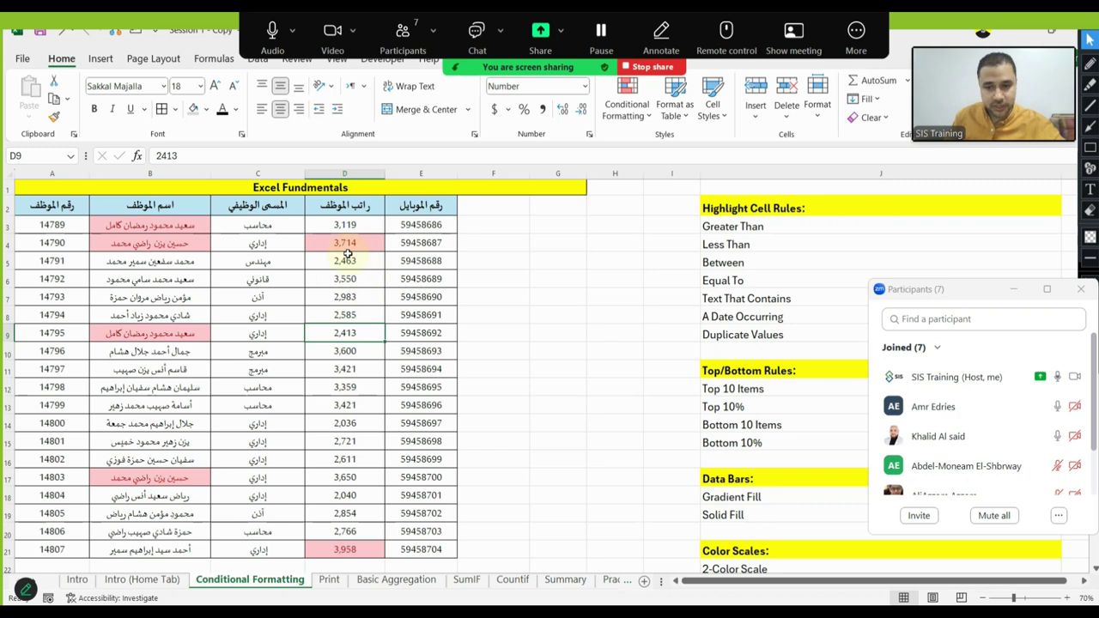
pyautogui.click(336, 552)
pyautogui.click(347, 244)
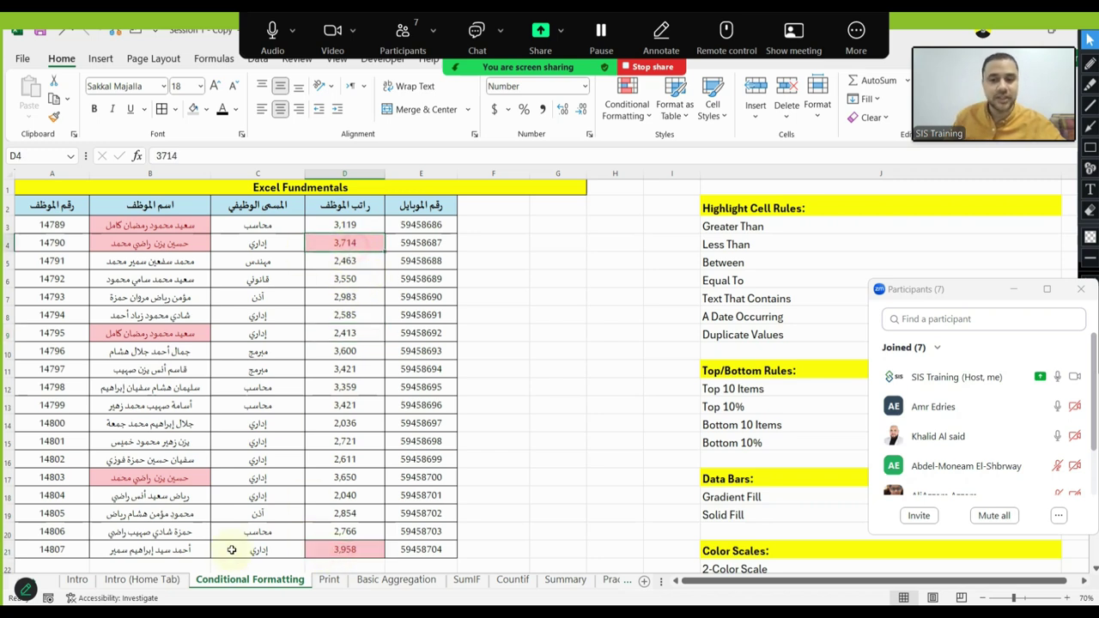
# Enter 10,000 as the D8 salary so it joins D21 among the top two
pyautogui.click(336, 315)
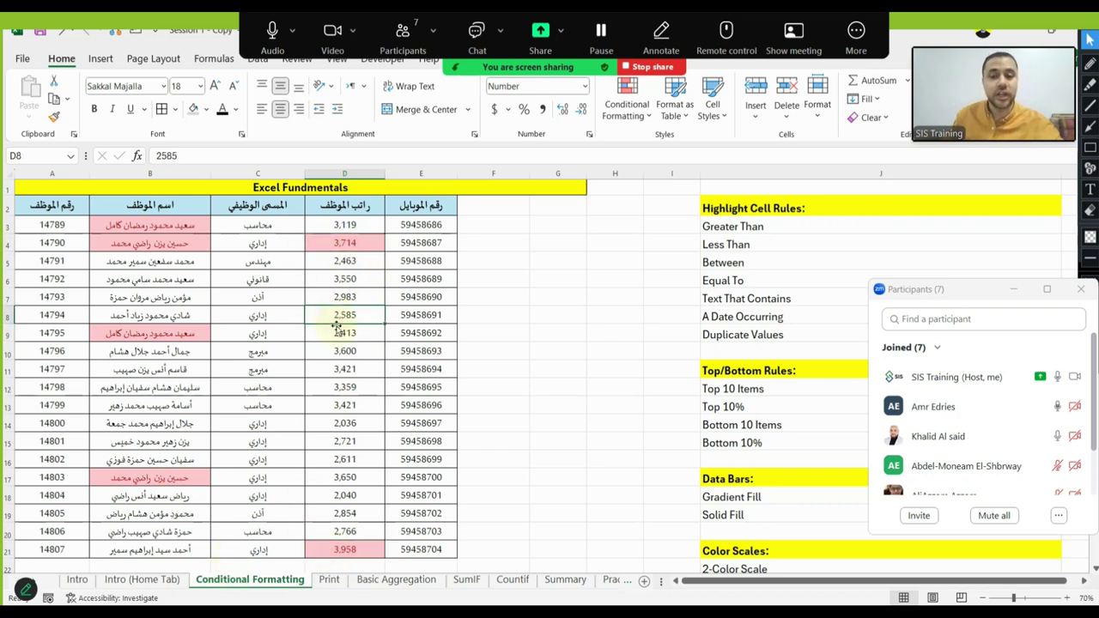
pyautogui.write('1')
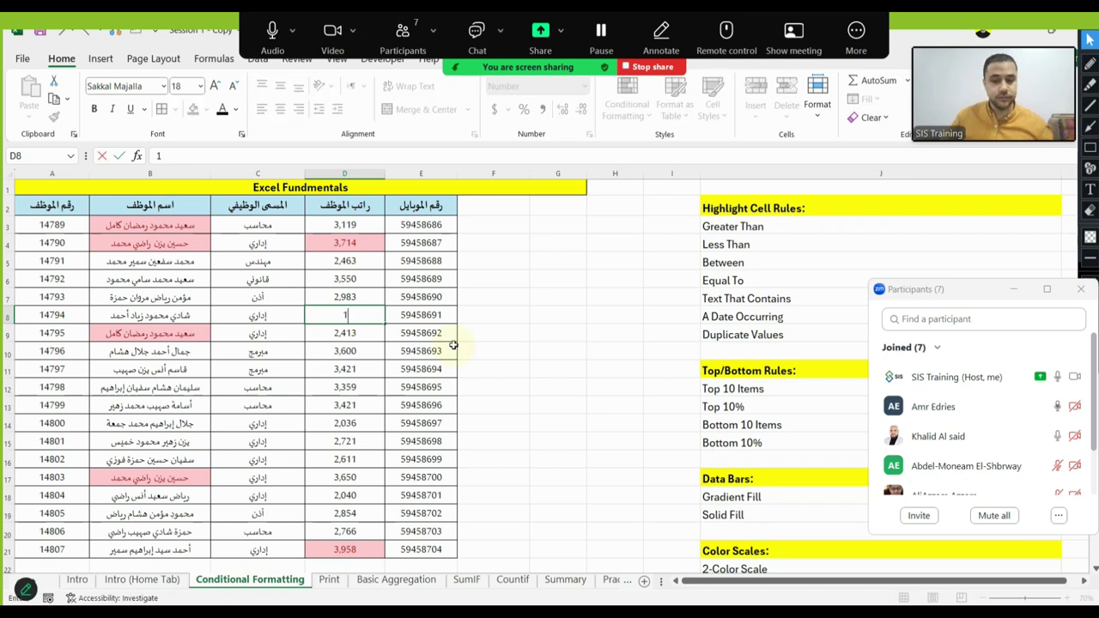
pyautogui.write('000')
pyautogui.press('Return')
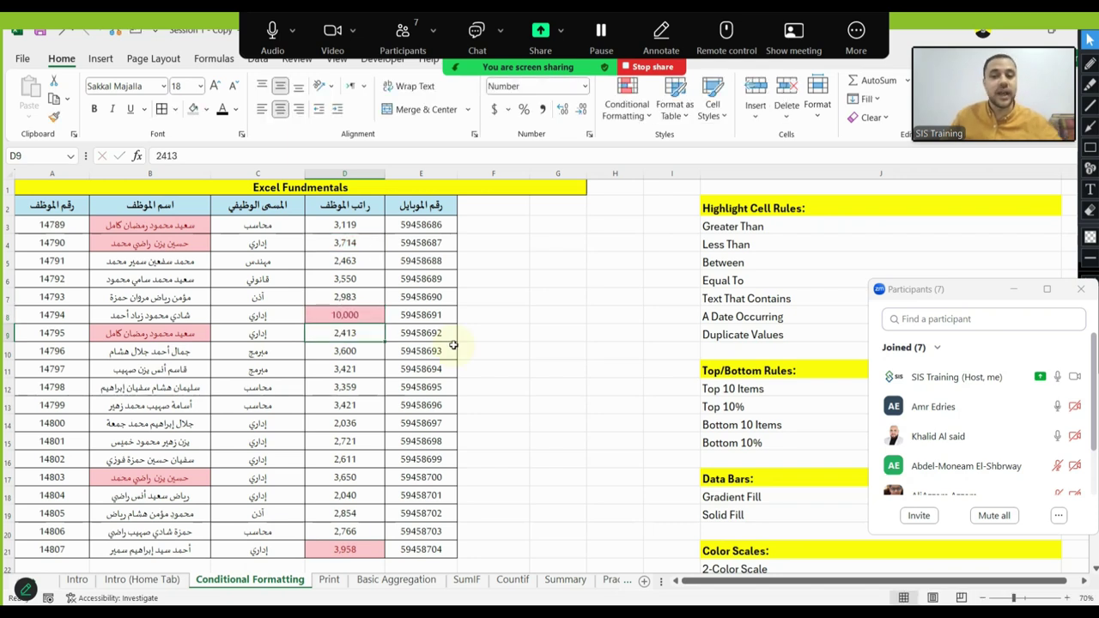
pyautogui.click(363, 315)
pyautogui.click(373, 550)
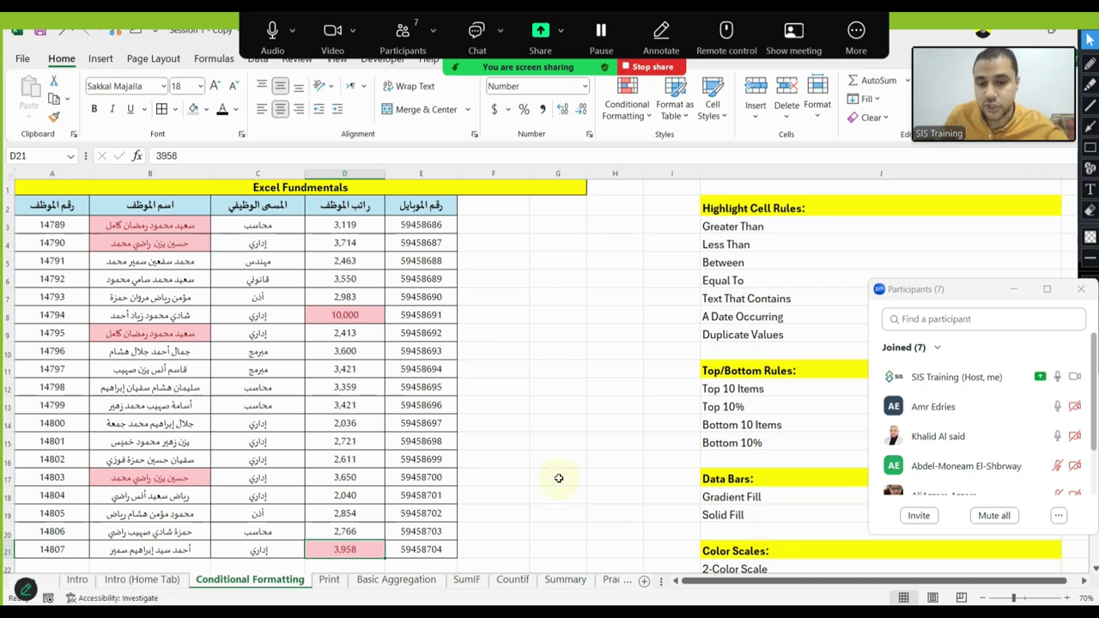
# Clear the conditional formatting rules from the whole salary column D
pyautogui.click(481, 354)
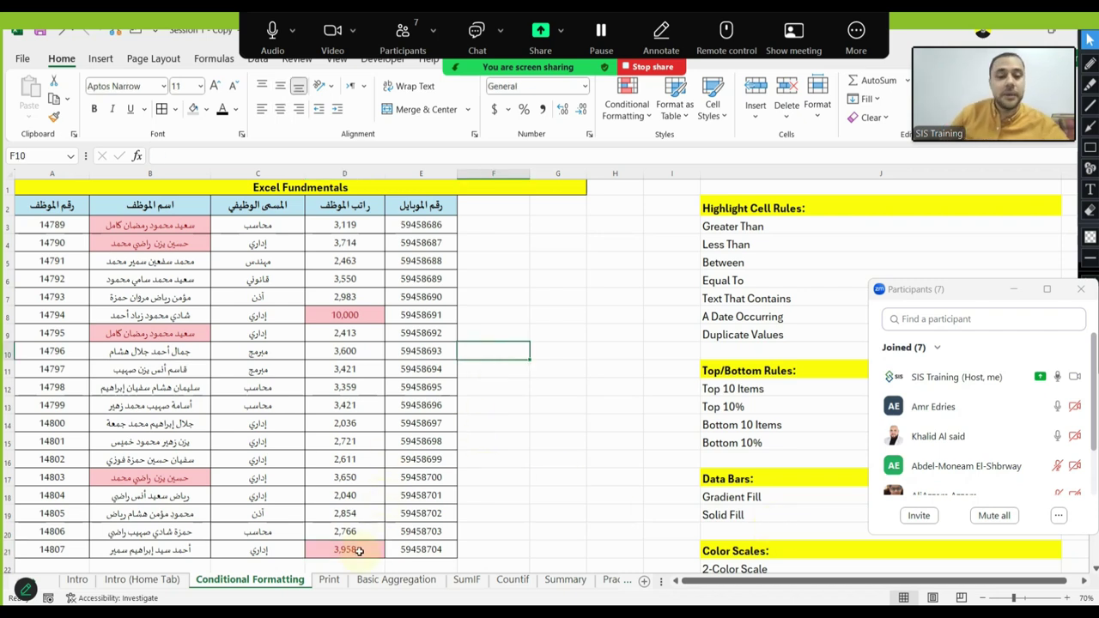
pyautogui.click(789, 406)
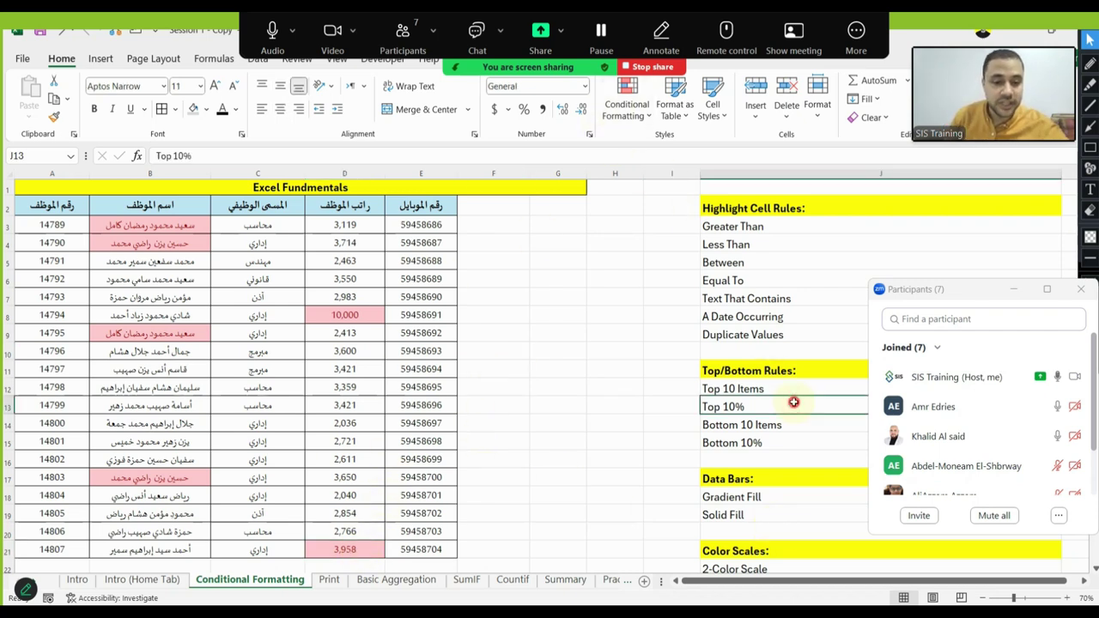
pyautogui.scroll(-3, 752, 407)
pyautogui.scroll(3, 682, 361)
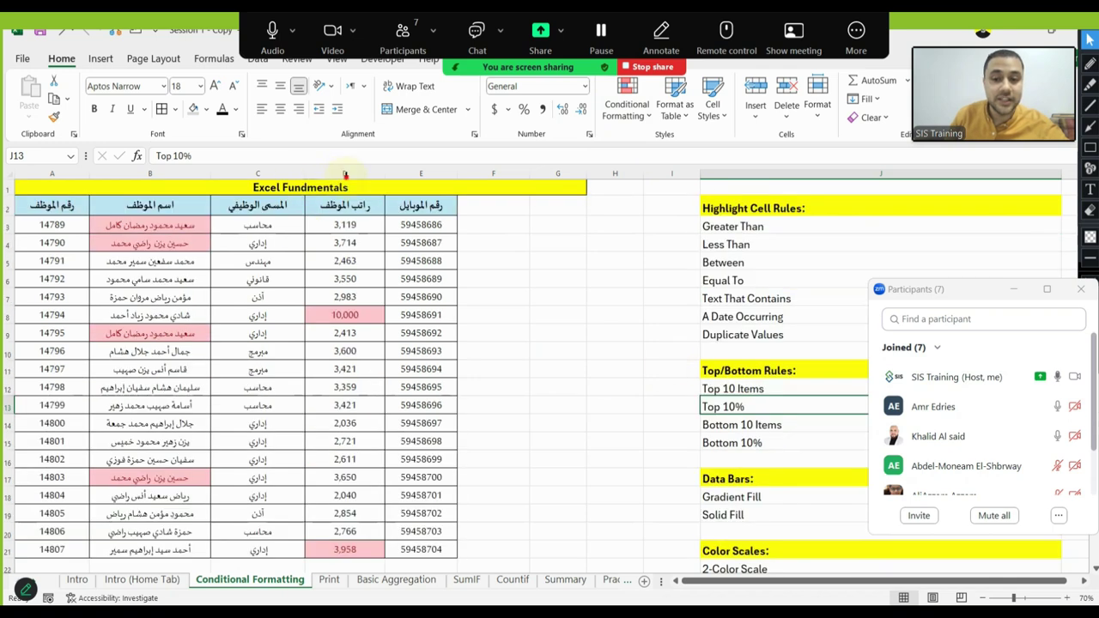
pyautogui.click(345, 175)
pyautogui.click(627, 107)
pyautogui.moveTo(712, 311)
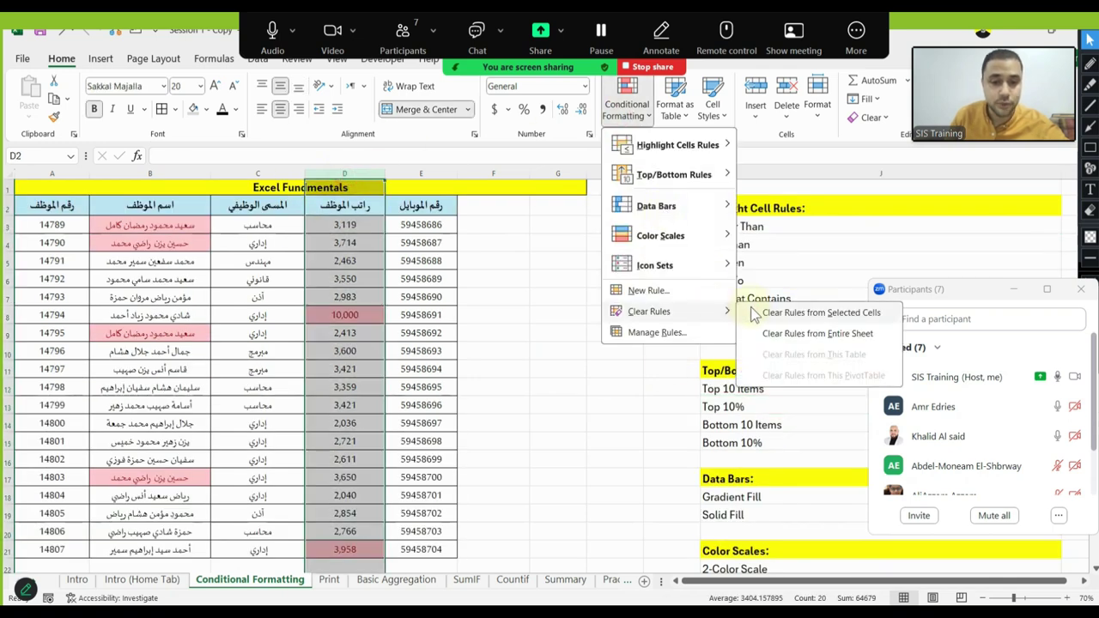
pyautogui.click(753, 315)
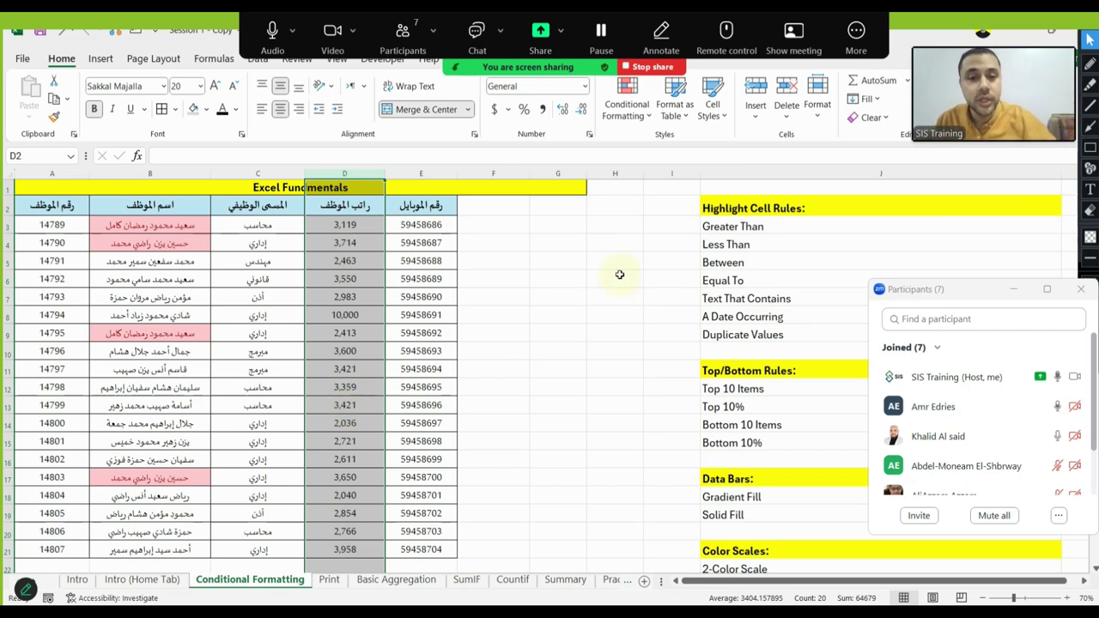
pyautogui.click(627, 103)
pyautogui.moveTo(676, 213)
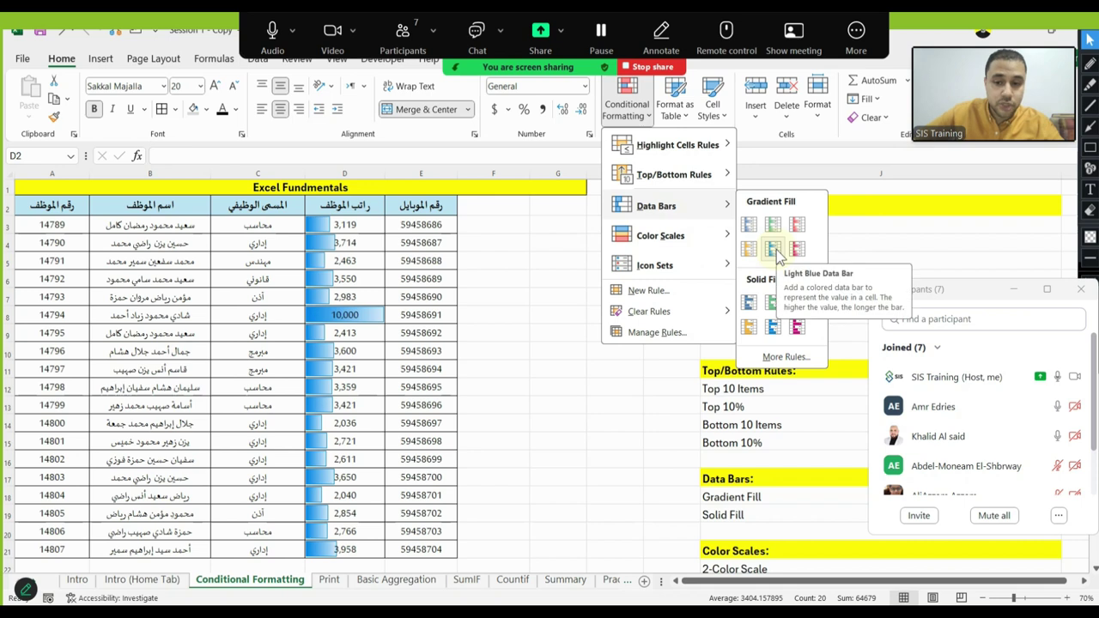
pyautogui.click(797, 225)
pyautogui.click(368, 222)
pyautogui.moveTo(368, 222); pyautogui.dragTo(344, 545)
pyautogui.click(354, 316)
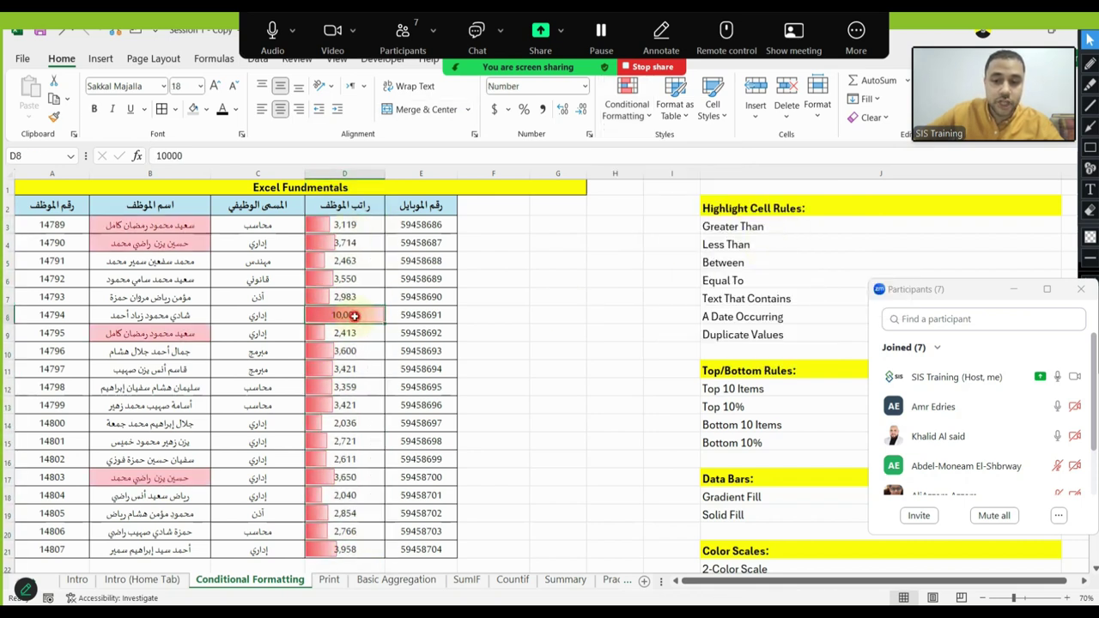
pyautogui.moveTo(356, 223); pyautogui.dragTo(344, 550)
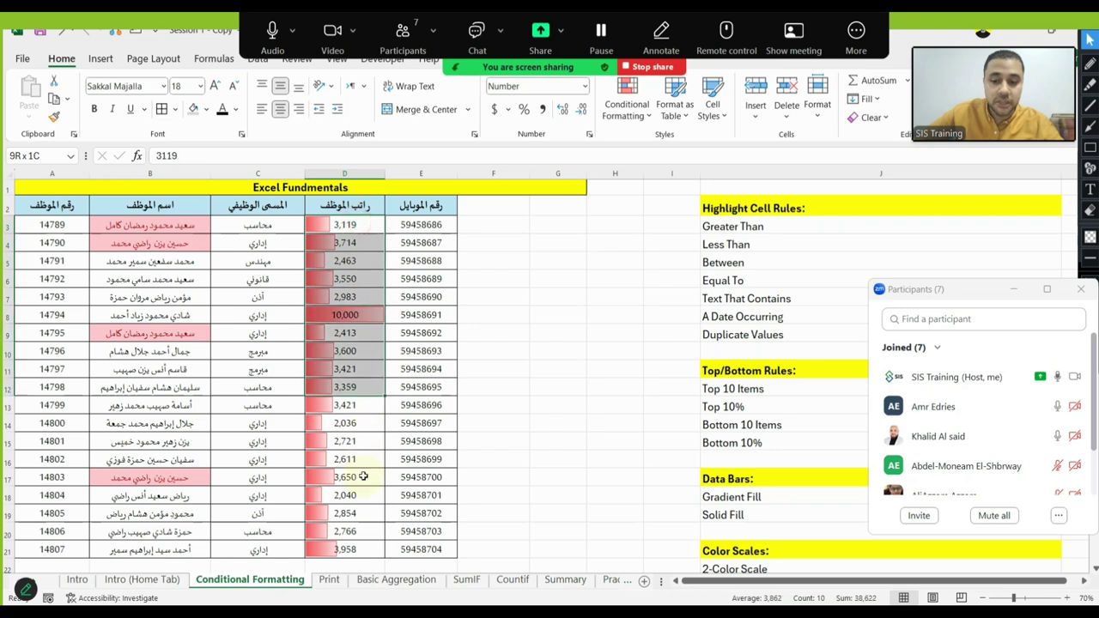
pyautogui.click(347, 315)
pyautogui.write('50')
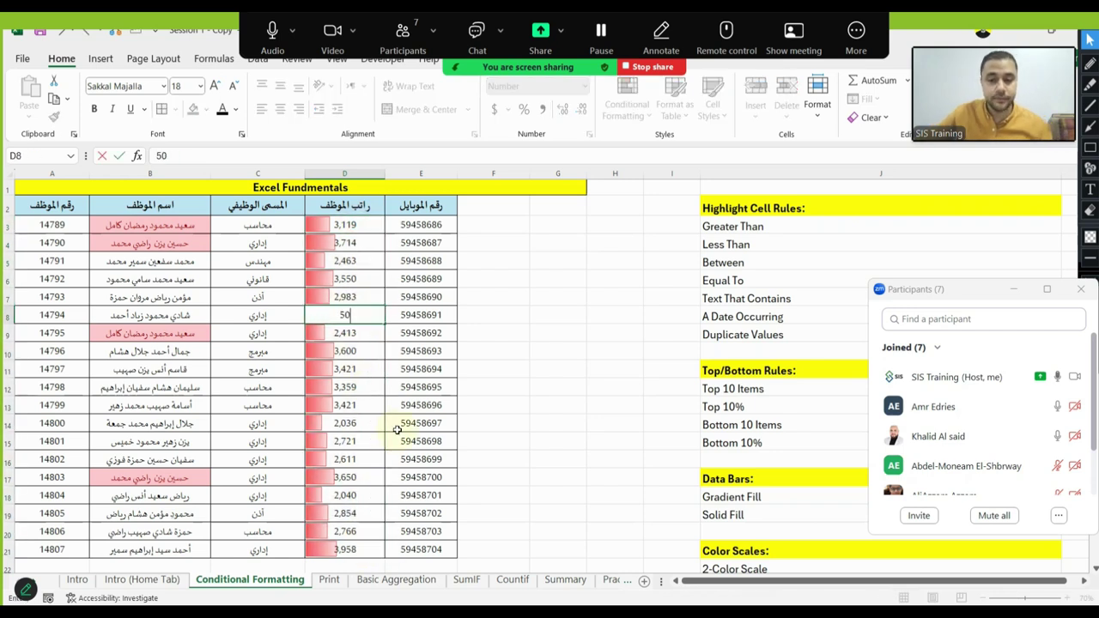
pyautogui.press('Return')
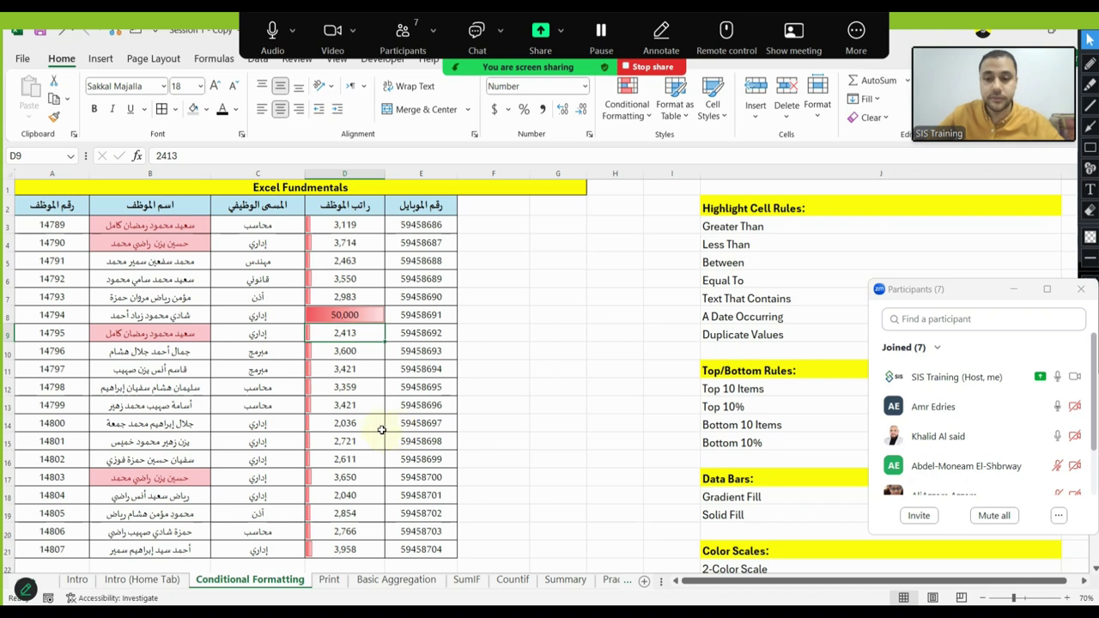
pyautogui.hotkey('ctrl', 'z')
pyautogui.hotkey('ctrl', 'z')
pyautogui.hotkey('ctrl', 'z')
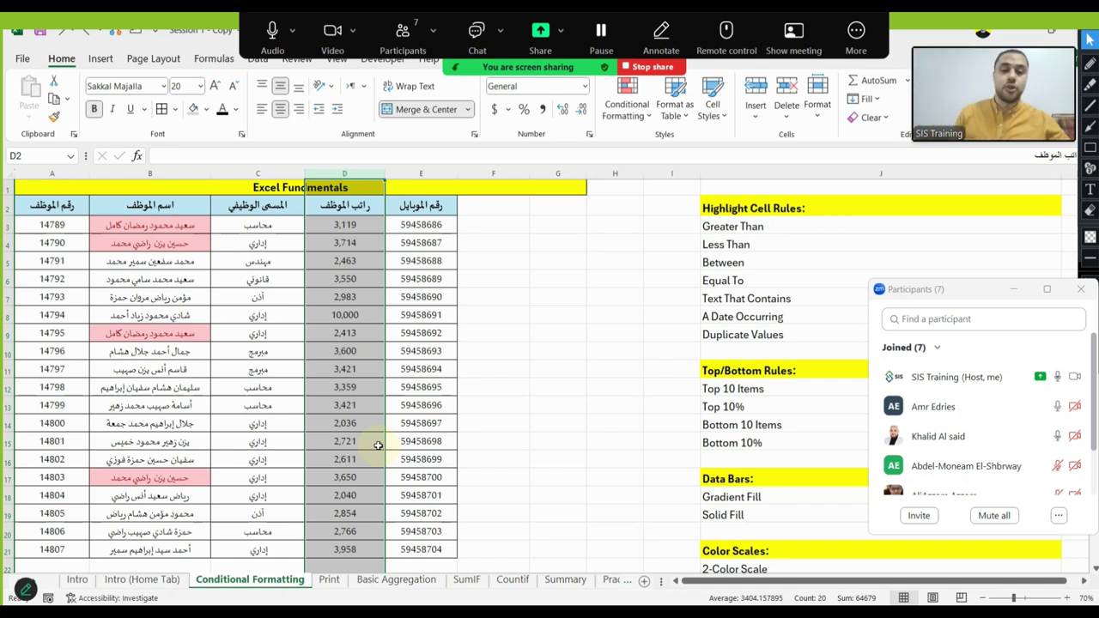
# Apply Solid Fill Red Data Bars to the whole salary column D
pyautogui.click(362, 400)
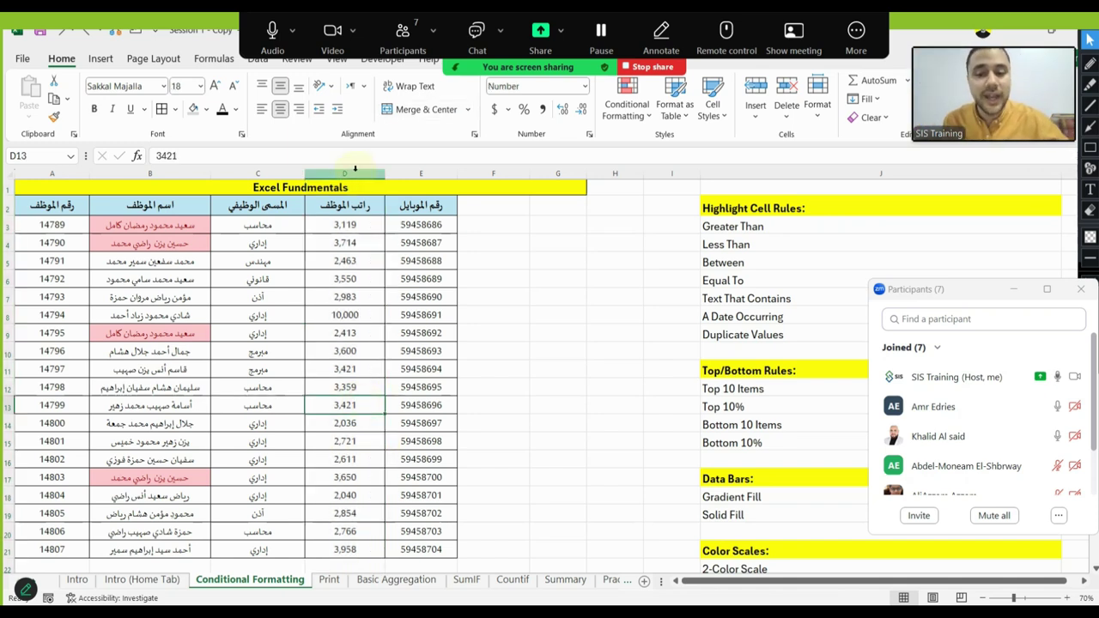
pyautogui.click(355, 169)
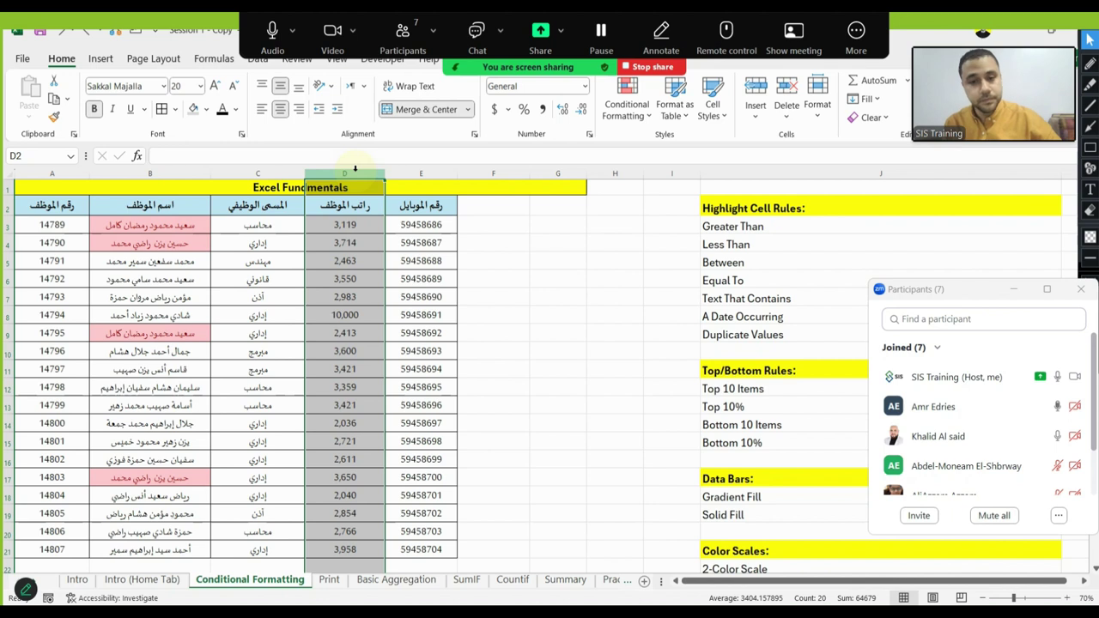
pyautogui.click(626, 105)
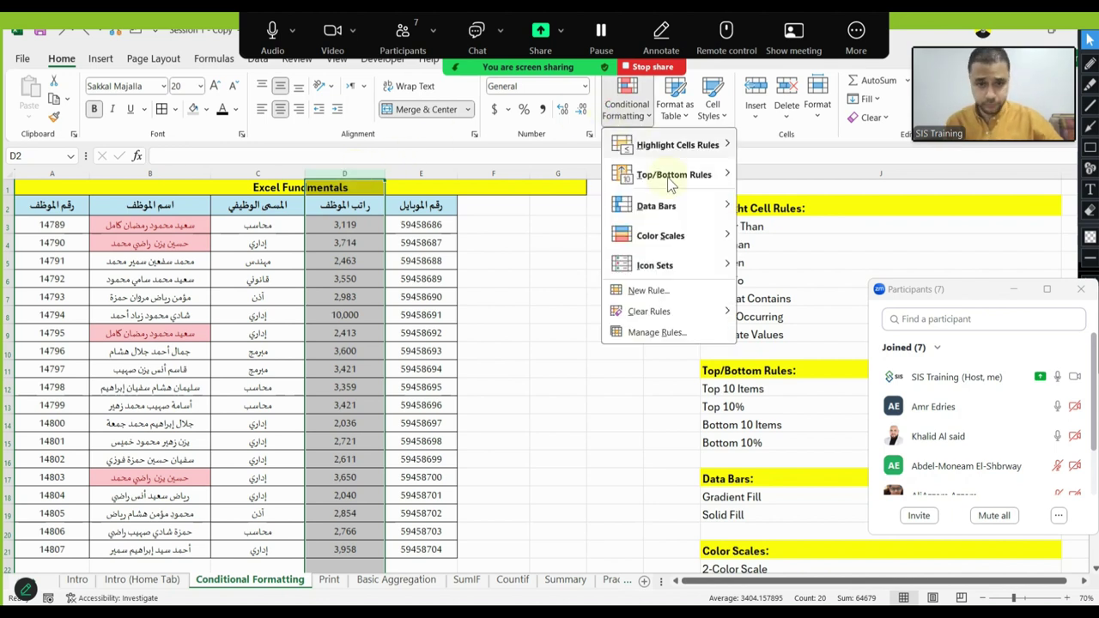
pyautogui.moveTo(631, 203)
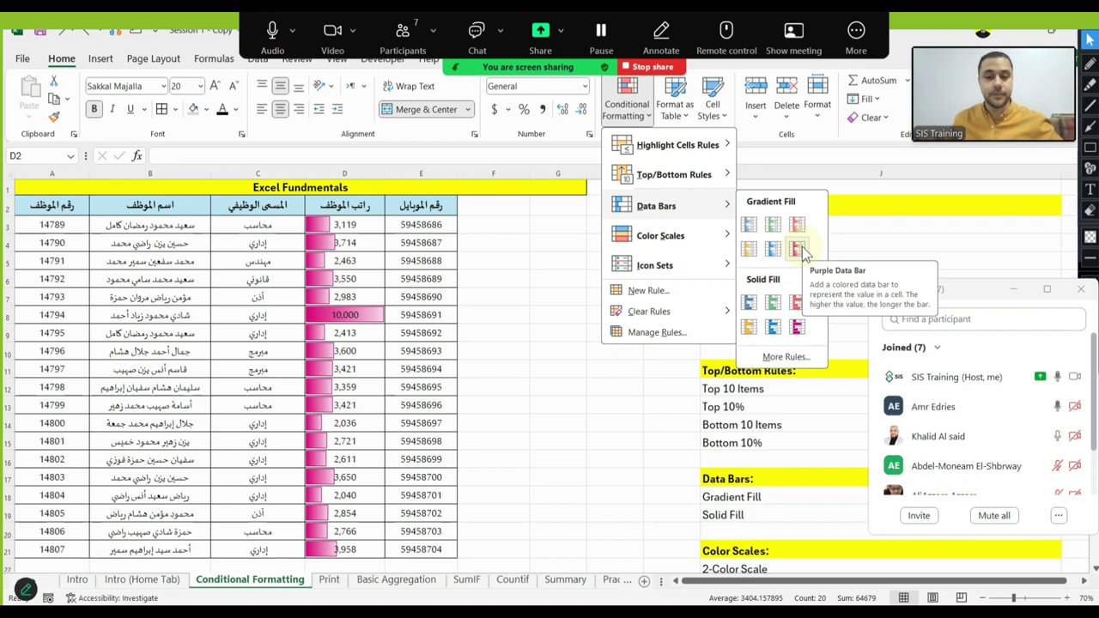
pyautogui.click(797, 305)
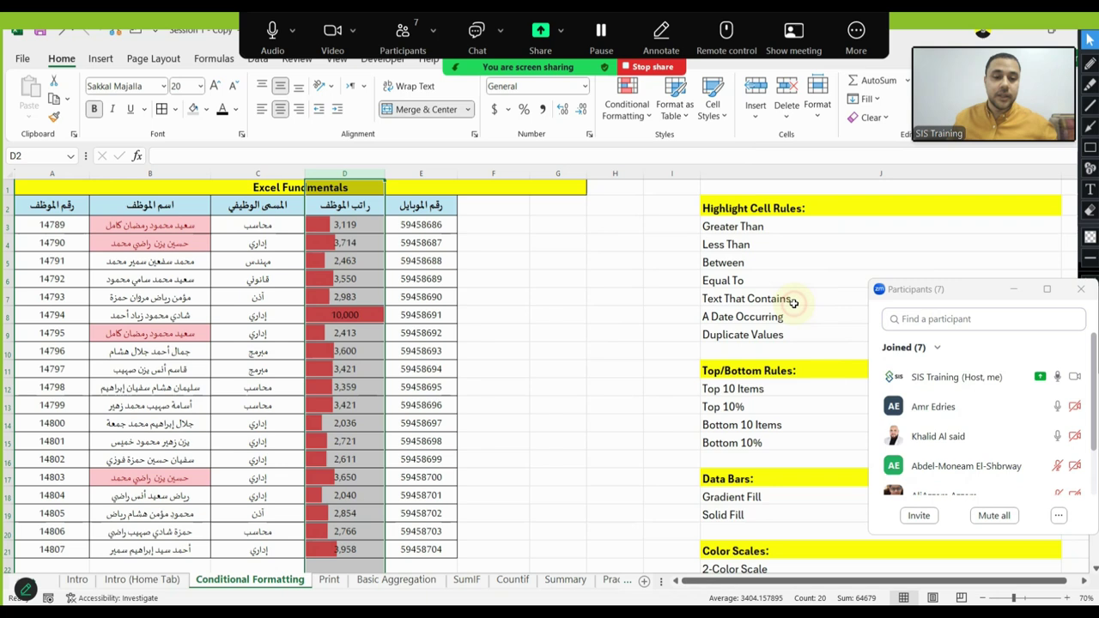
# Change the D8 salary from 10,000 to 3,000 and review the rescaled bars
pyautogui.click(336, 317)
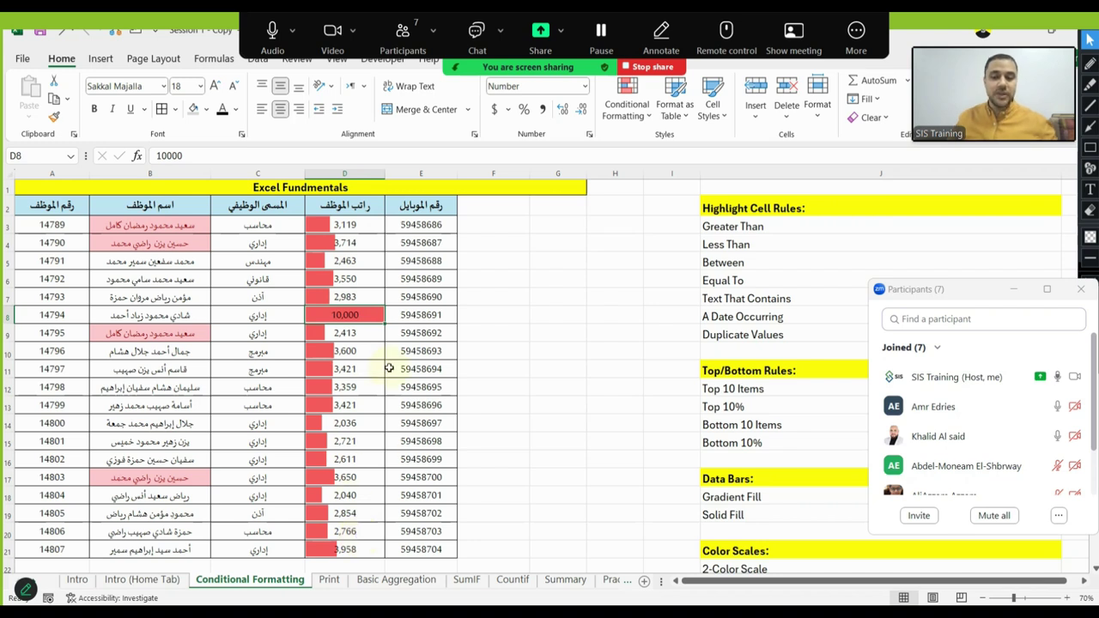
pyautogui.write('3')
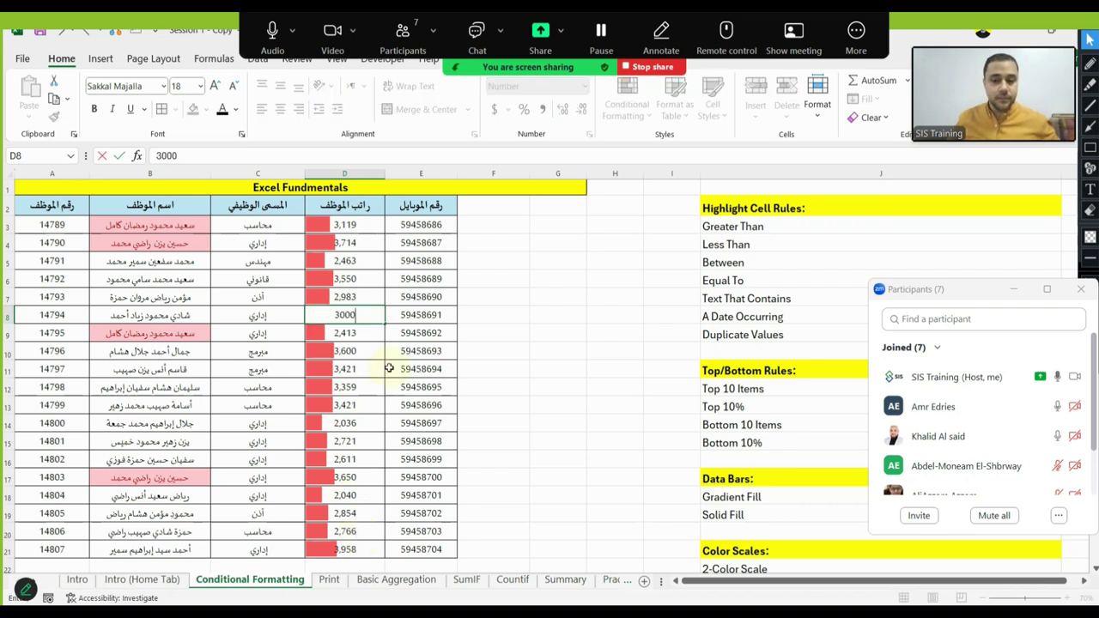
pyautogui.press('Return')
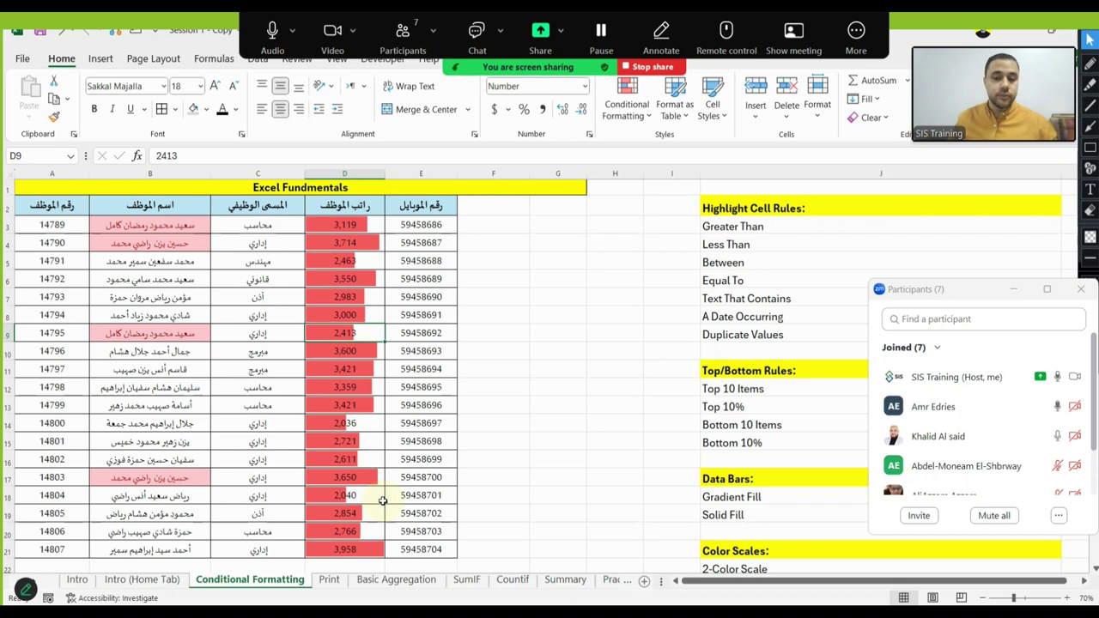
pyautogui.press('Down')
pyautogui.press('Down')
pyautogui.scroll(-1, 365, 404)
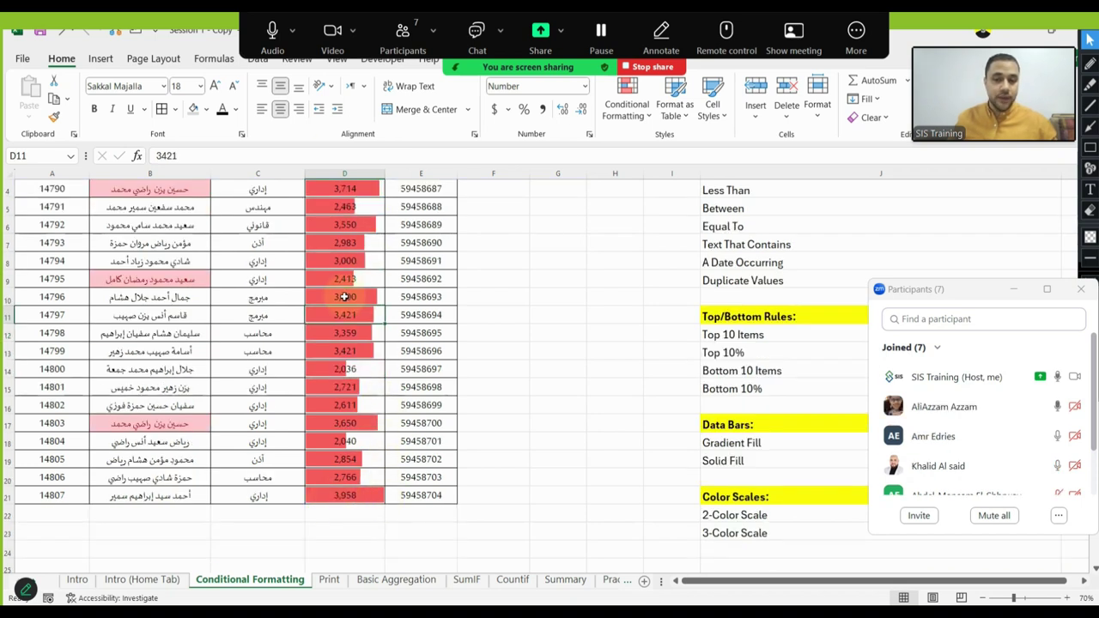
pyautogui.scroll(1, 345, 296)
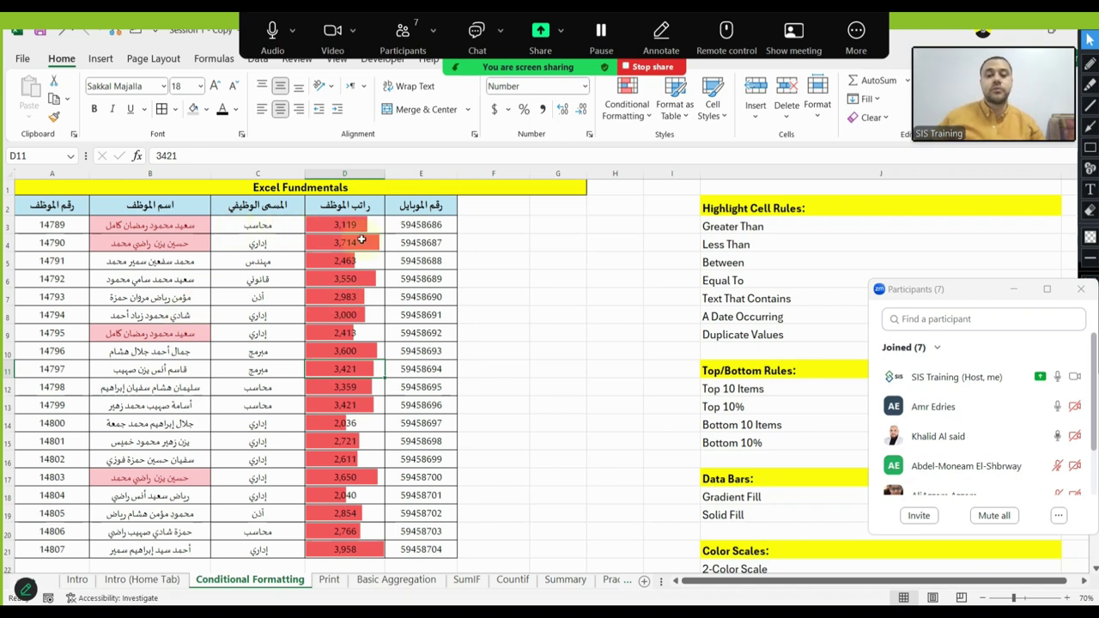
pyautogui.scroll(-1, 387, 518)
pyautogui.click(355, 490)
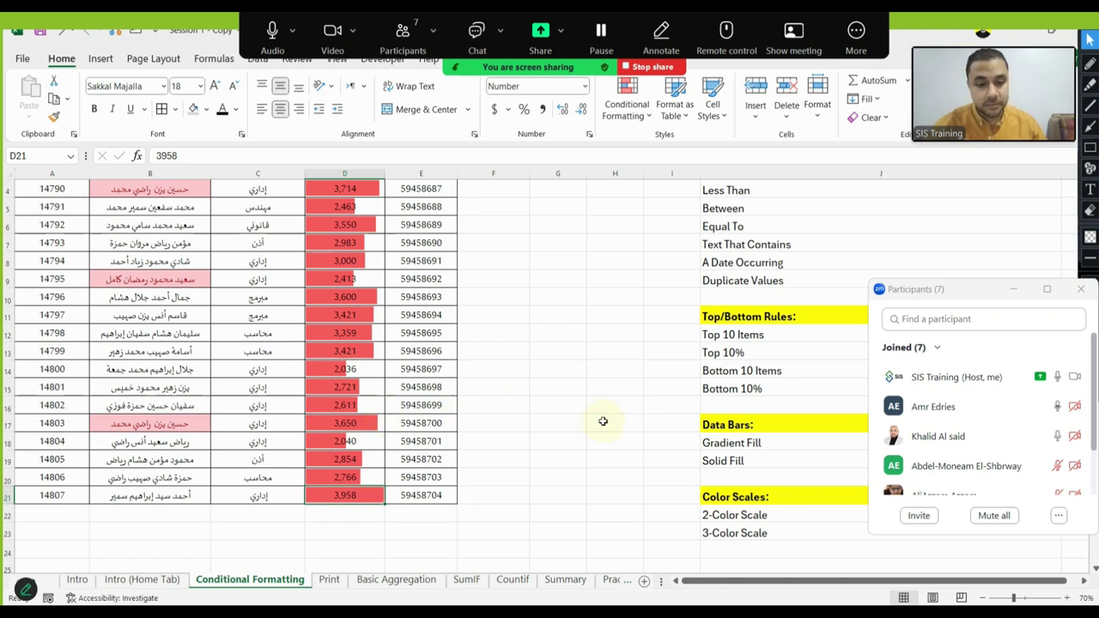
pyautogui.scroll(1, 381, 405)
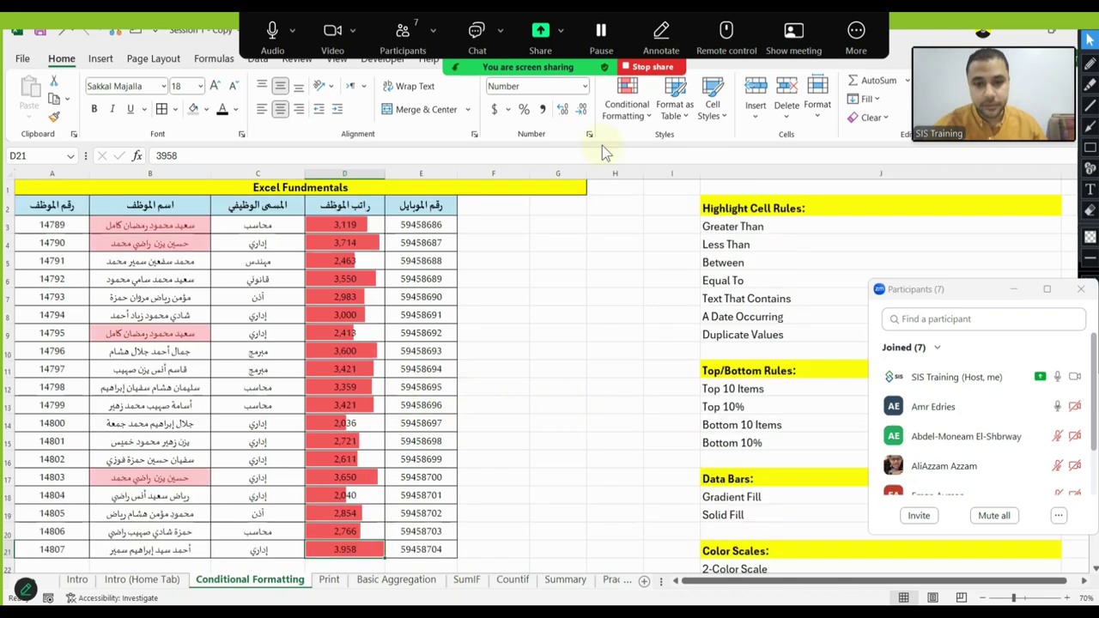
pyautogui.click(627, 103)
pyautogui.moveTo(653, 244)
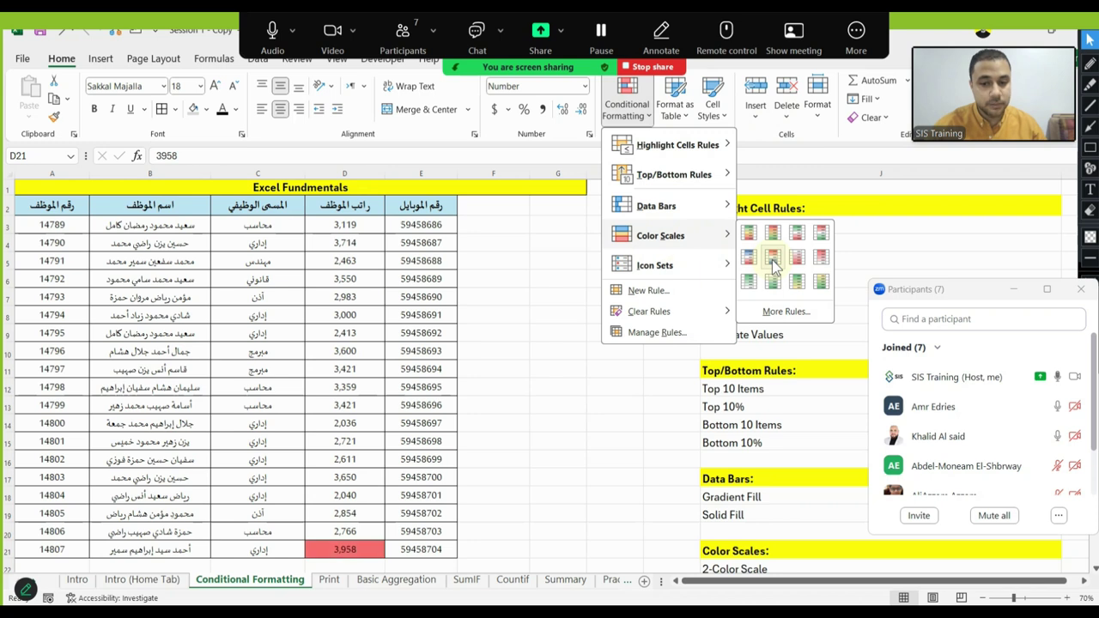
pyautogui.click(334, 319)
pyautogui.moveTo(344, 225); pyautogui.dragTo(376, 471)
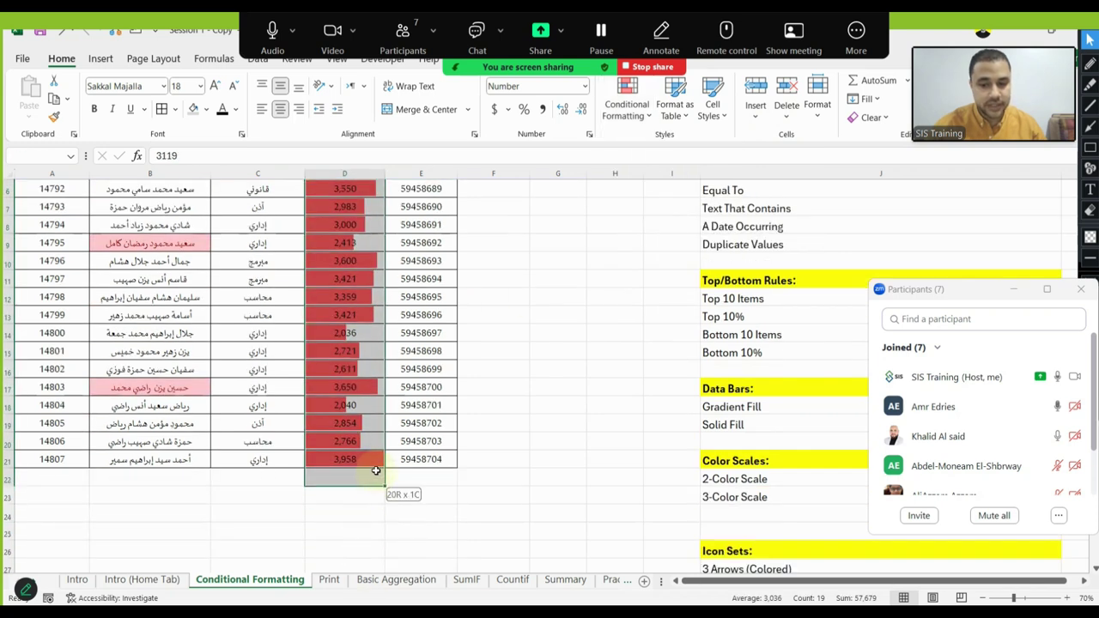
pyautogui.scroll(2, 375, 470)
pyautogui.click(627, 103)
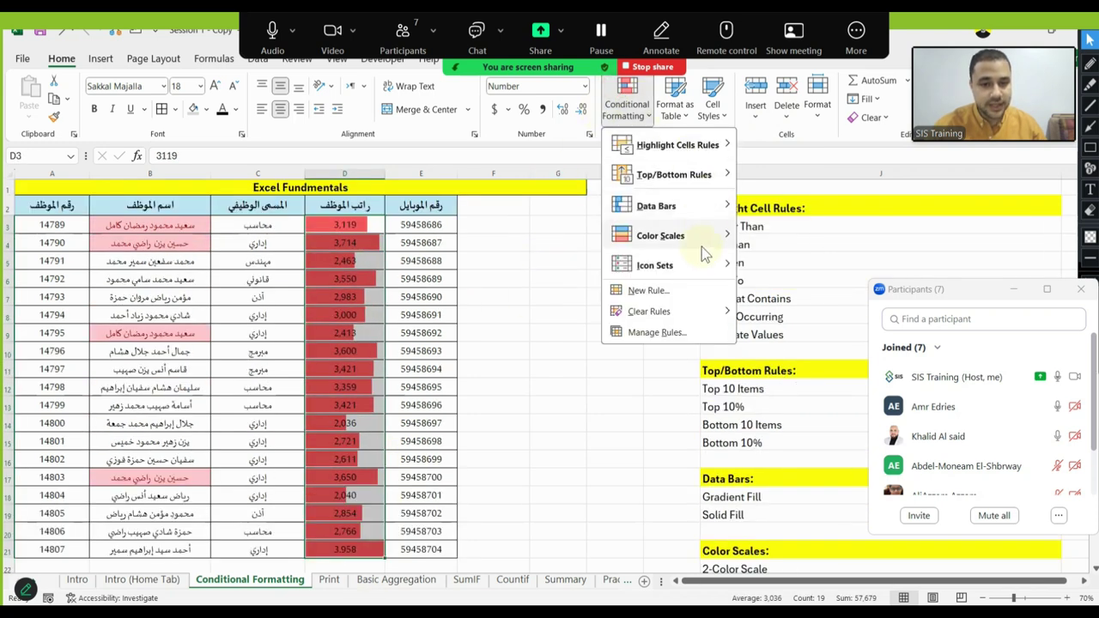
pyautogui.moveTo(703, 245)
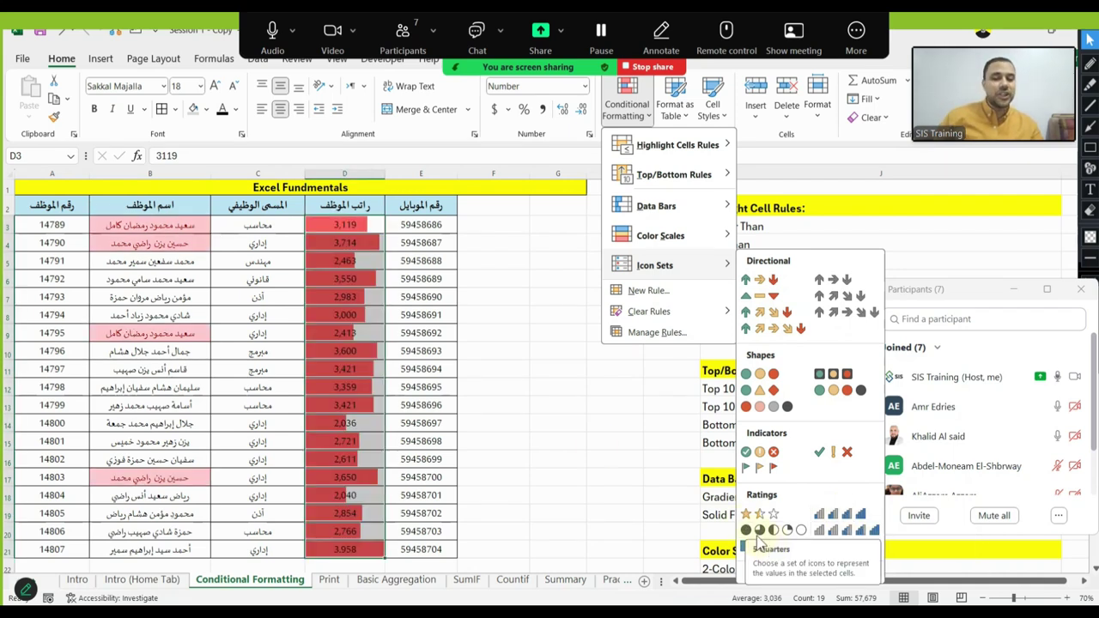
pyautogui.click(515, 237)
pyautogui.click(469, 261)
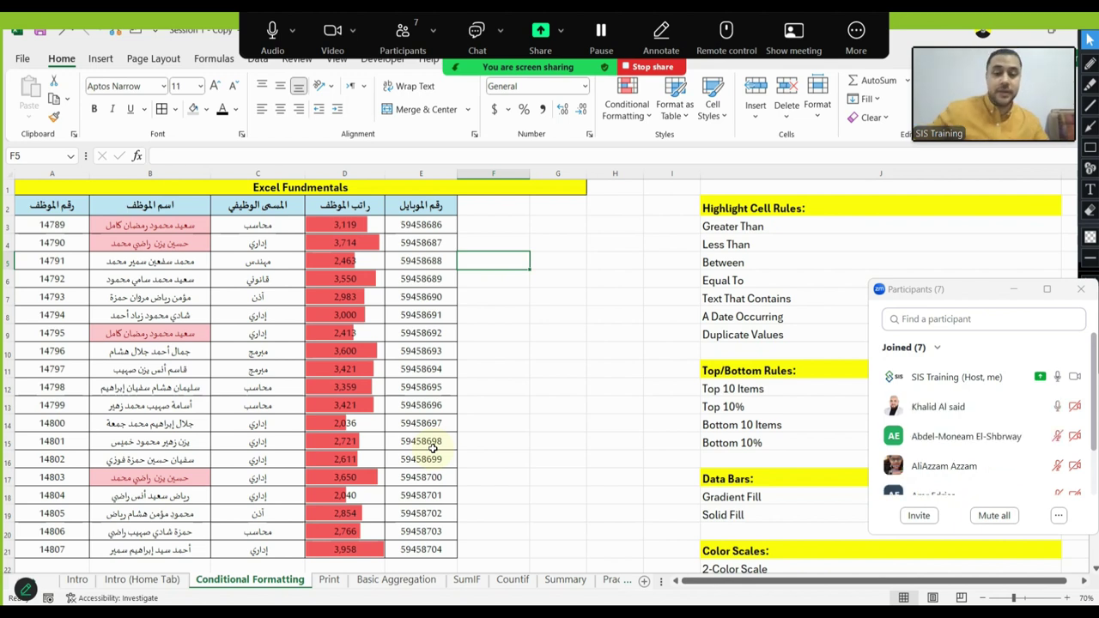
pyautogui.click(329, 580)
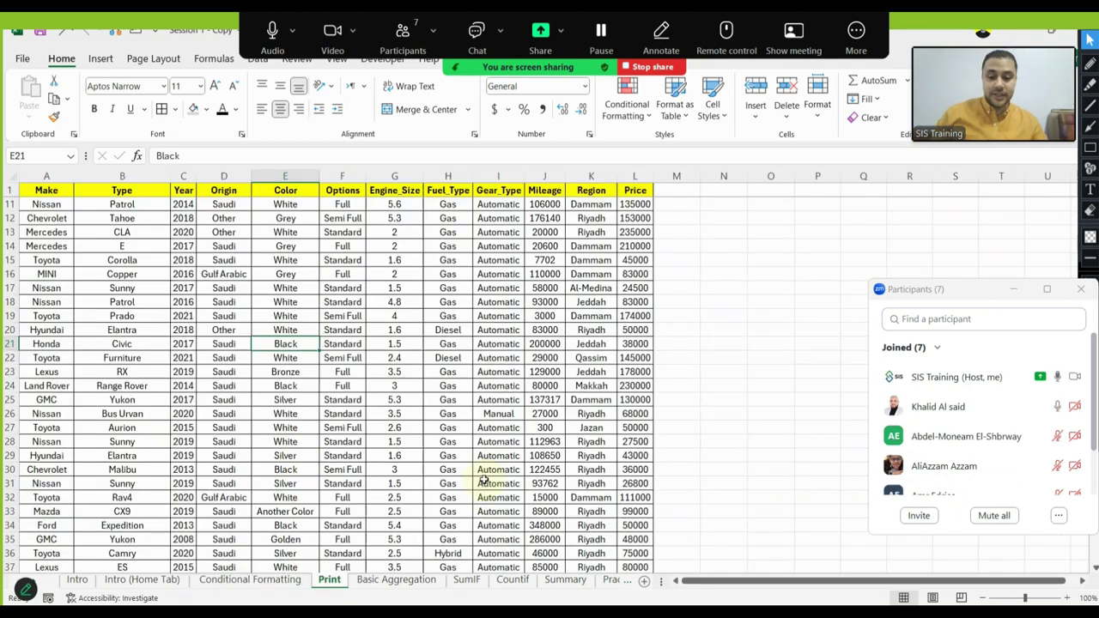
pyautogui.click(562, 261)
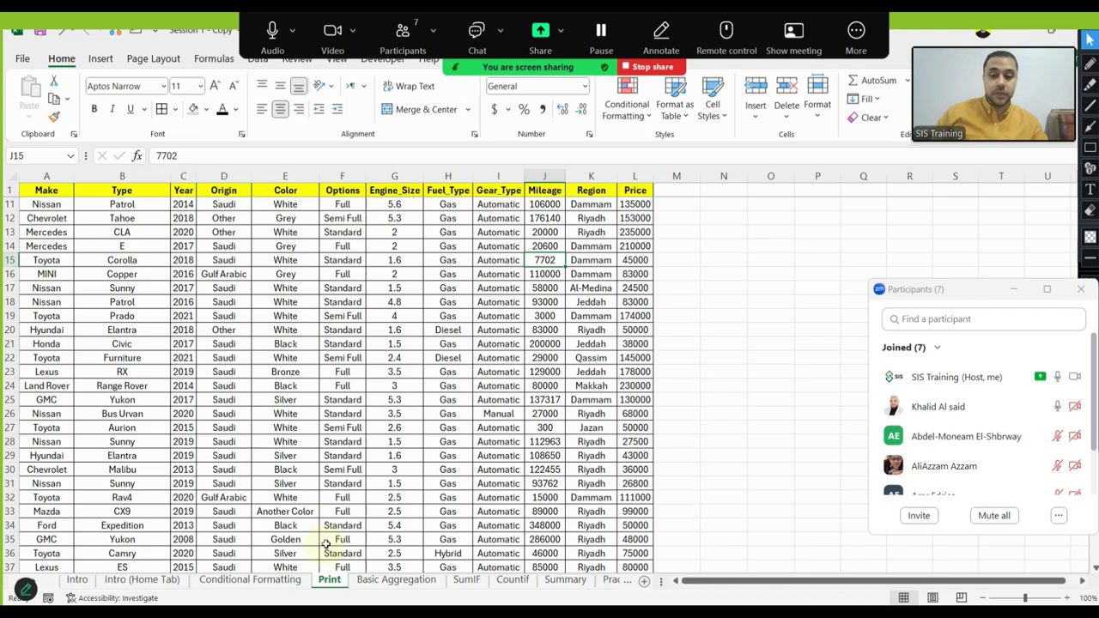
pyautogui.click(291, 580)
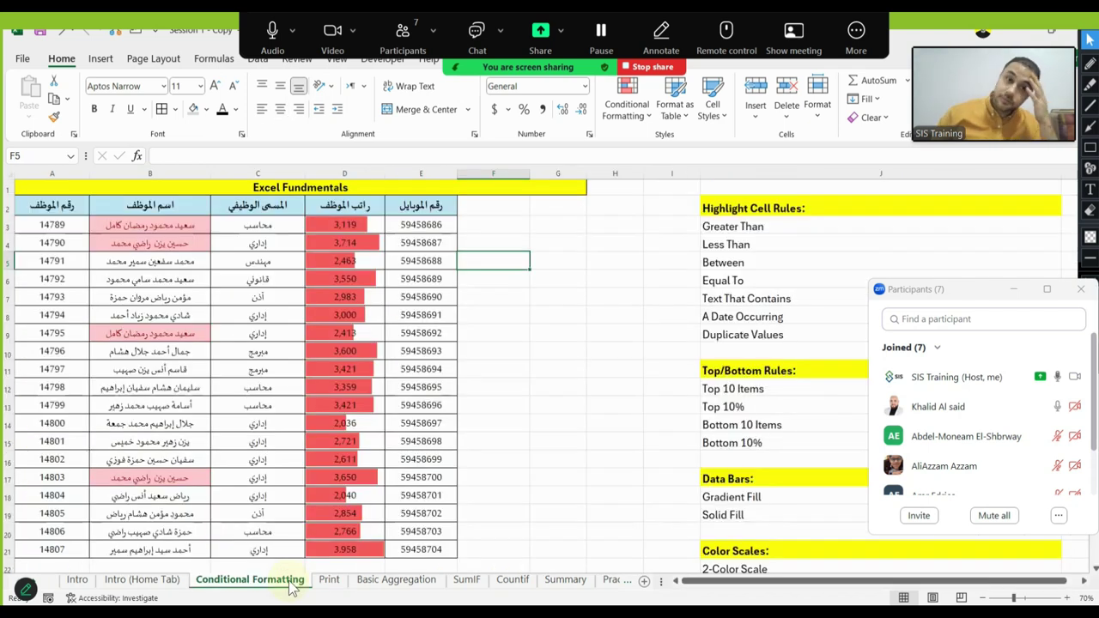
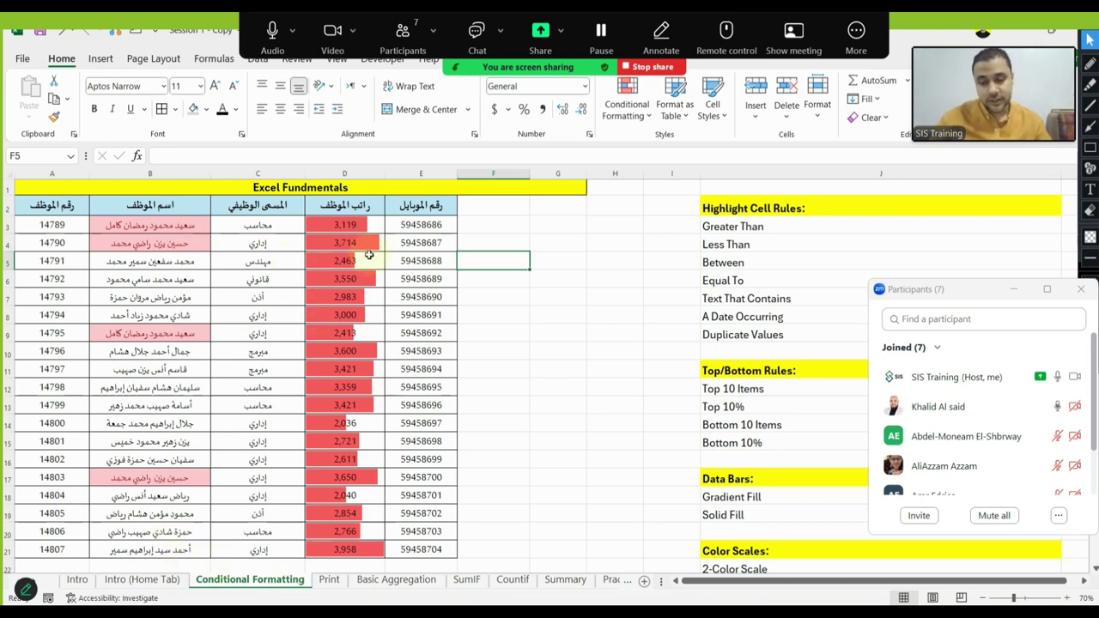
# Select a block of the employee table and the empty cells F2:H21, then clear the selections
pyautogui.moveTo(420, 205); pyautogui.dragTo(83, 245)
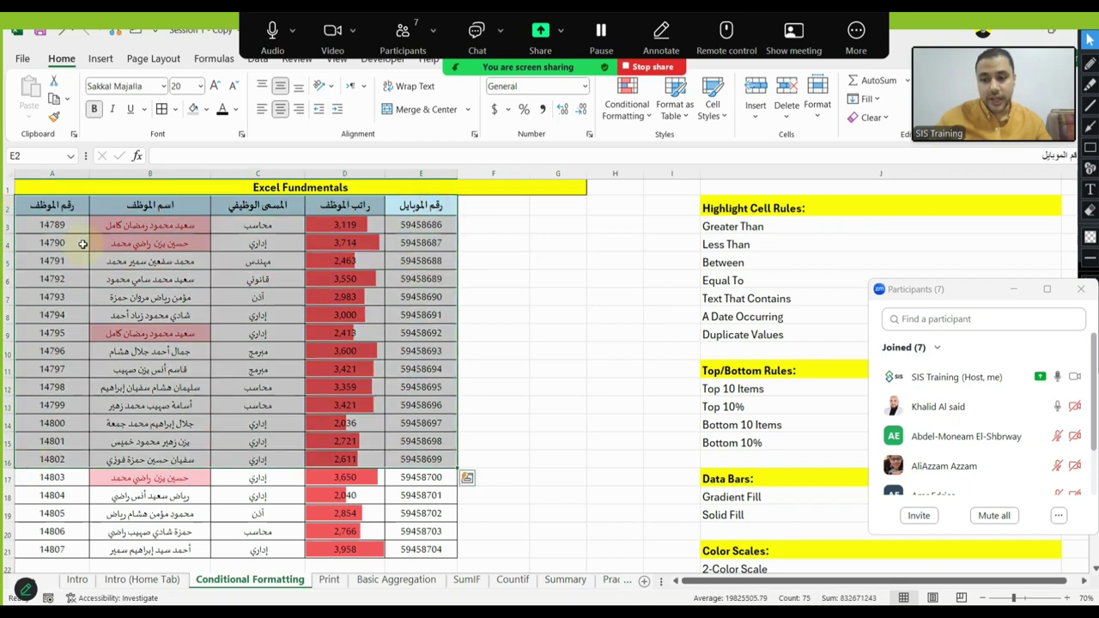
pyautogui.click(258, 205)
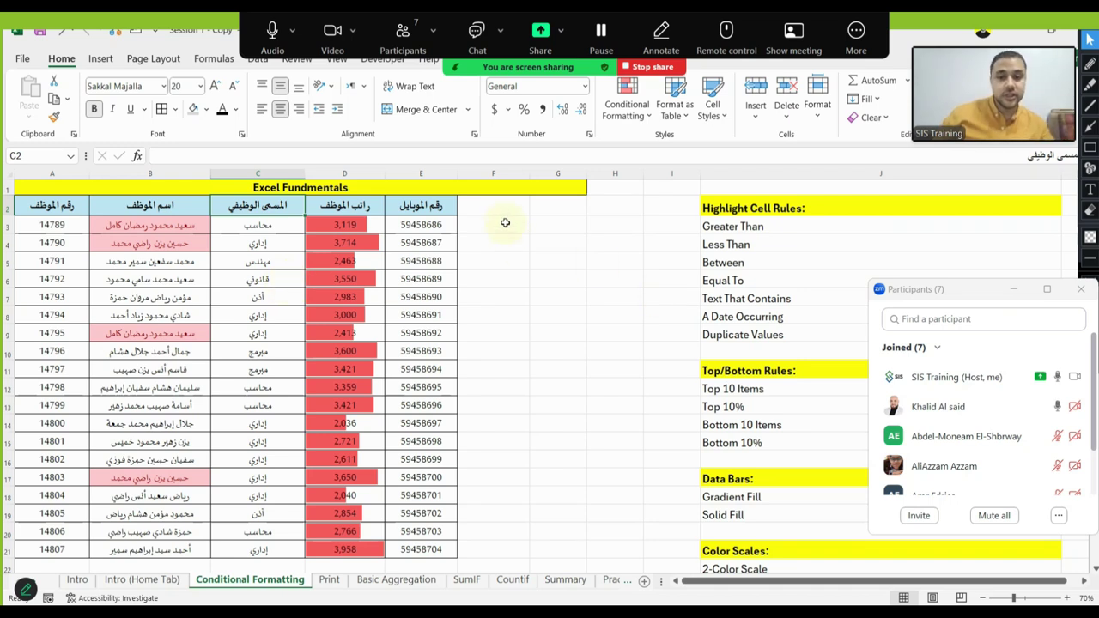
pyautogui.moveTo(498, 206); pyautogui.dragTo(615, 537)
pyautogui.click(632, 267)
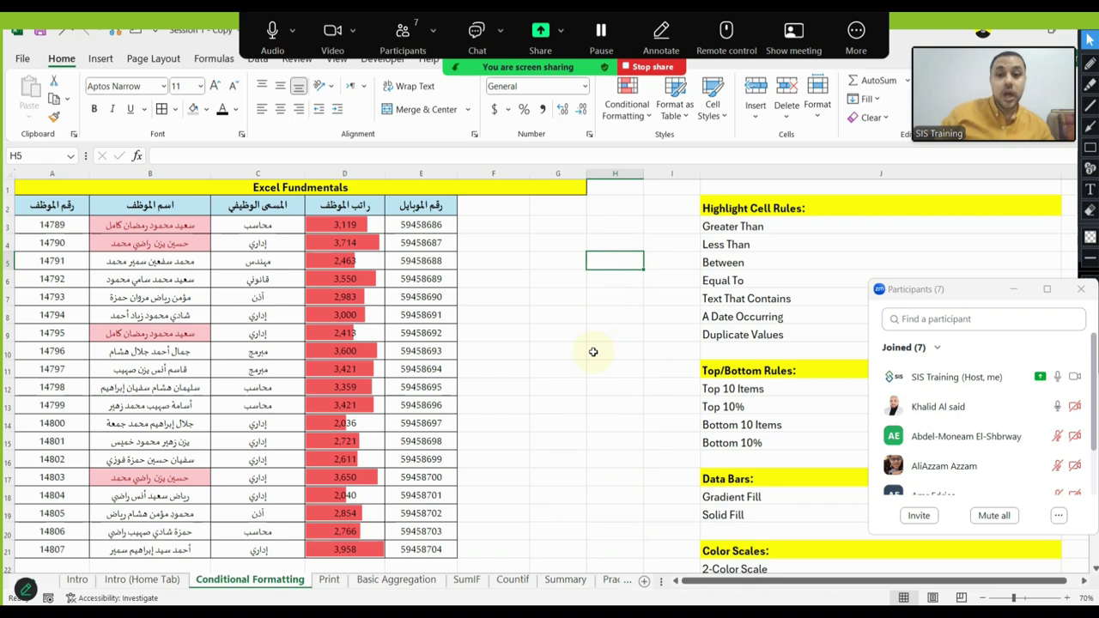
# Hide Zoom's floating meeting controls and select the empty range F2:I22 beside the table
pyautogui.click(856, 35)
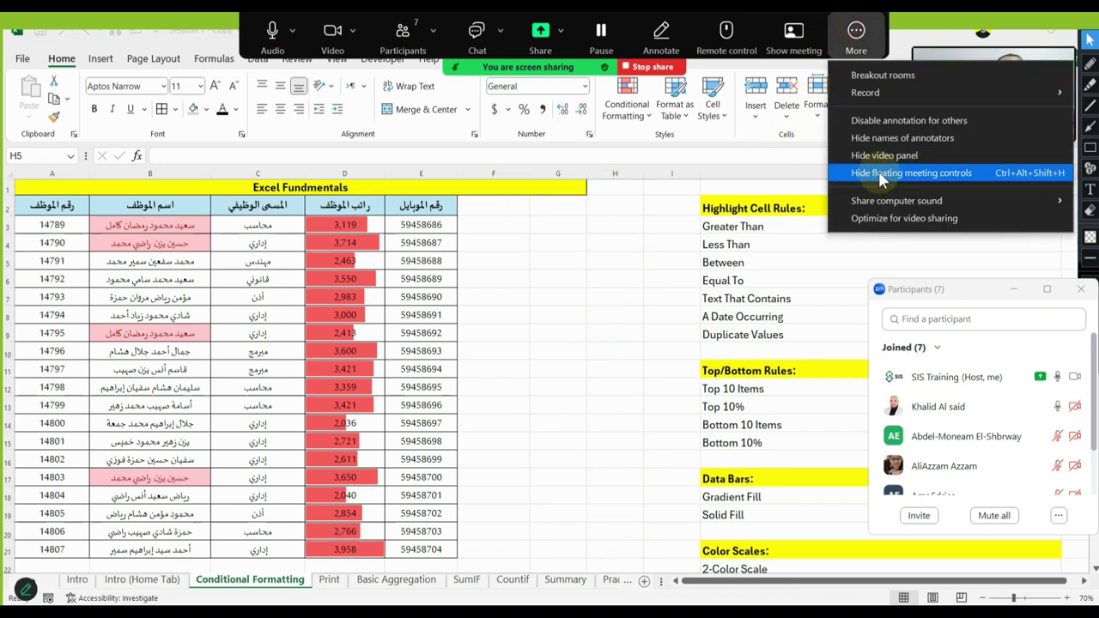
pyautogui.click(878, 171)
pyautogui.click(548, 248)
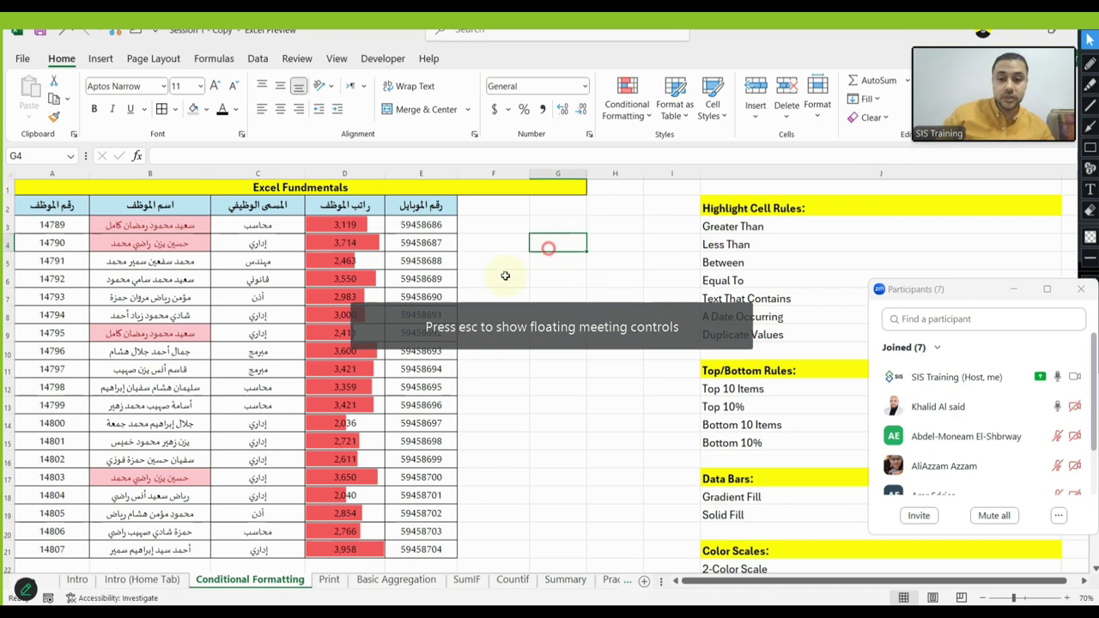
pyautogui.click(515, 245)
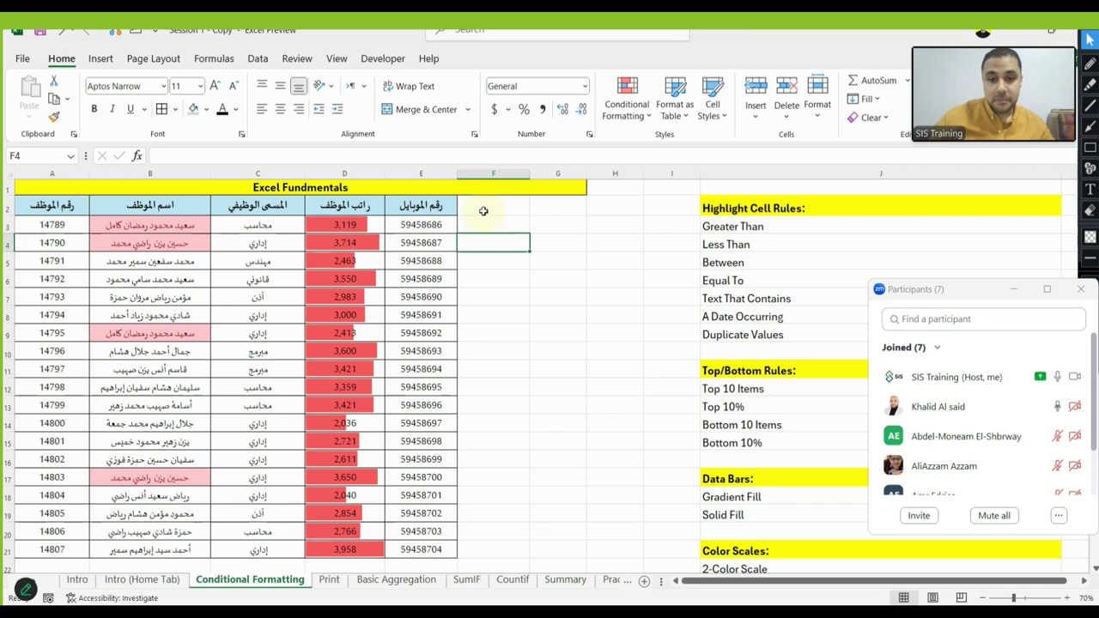
pyautogui.moveTo(483, 210); pyautogui.dragTo(652, 557)
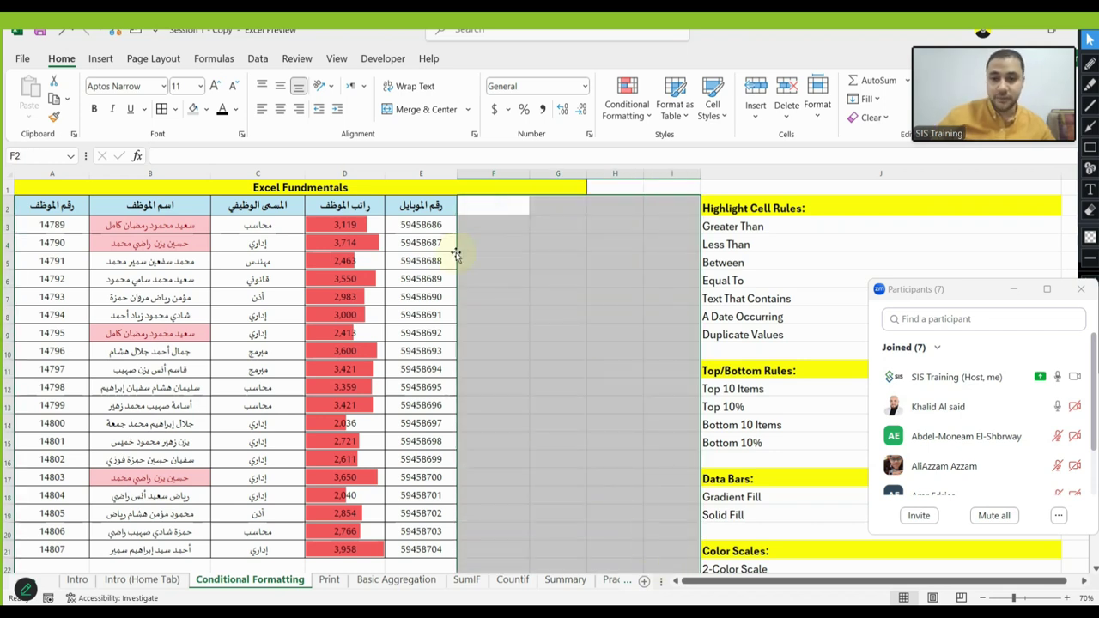
# Turn the sheet gridlines off, restore them, and switch to the Print sheet with the car table
pyautogui.click(337, 58)
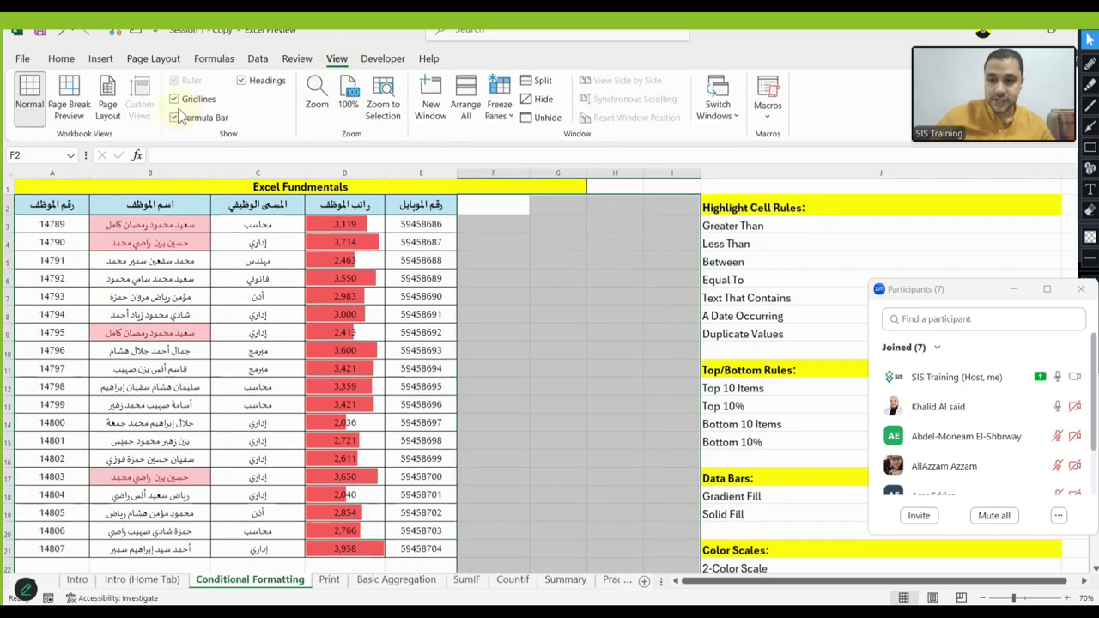
pyautogui.click(526, 235)
pyautogui.hotkey('alt', 'w')
pyautogui.press('v')
pyautogui.press('g')
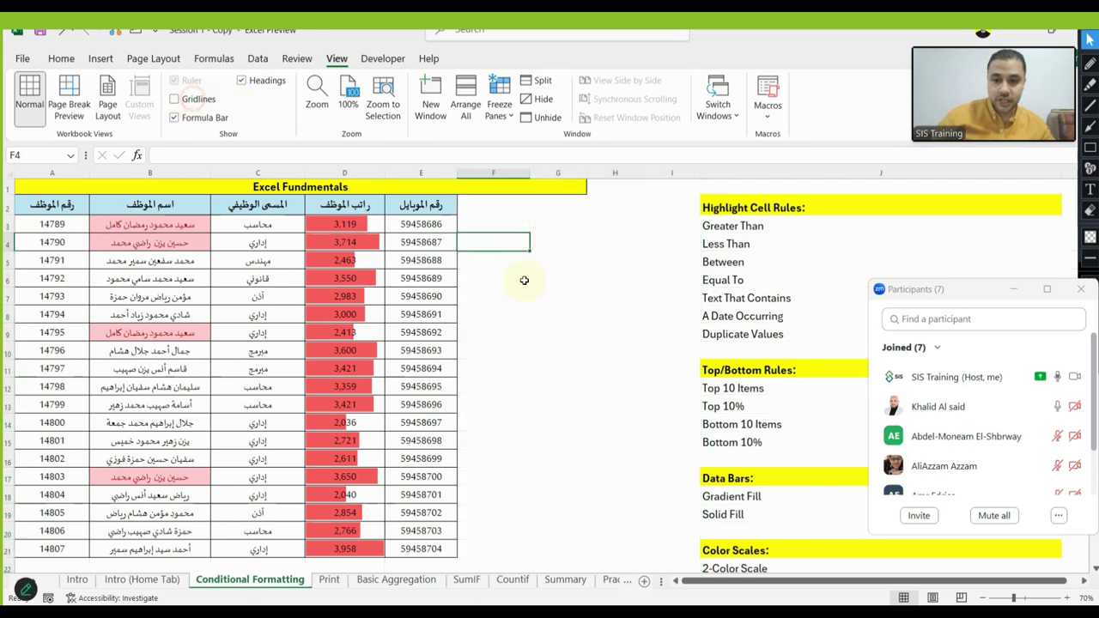
pyautogui.click(631, 238)
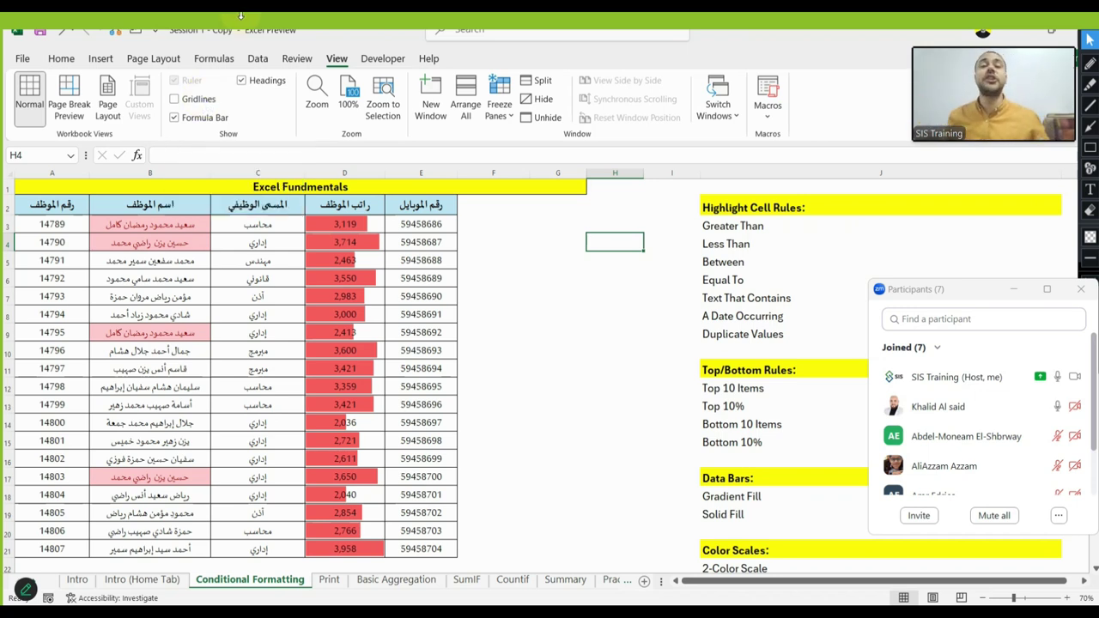
pyautogui.click(175, 99)
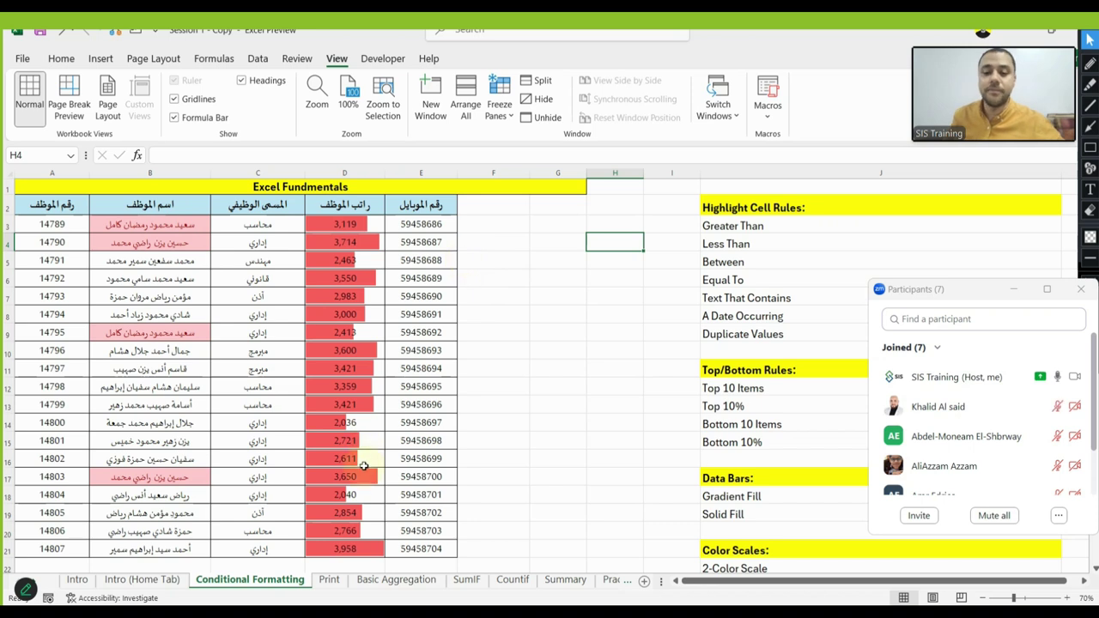
pyautogui.click(335, 581)
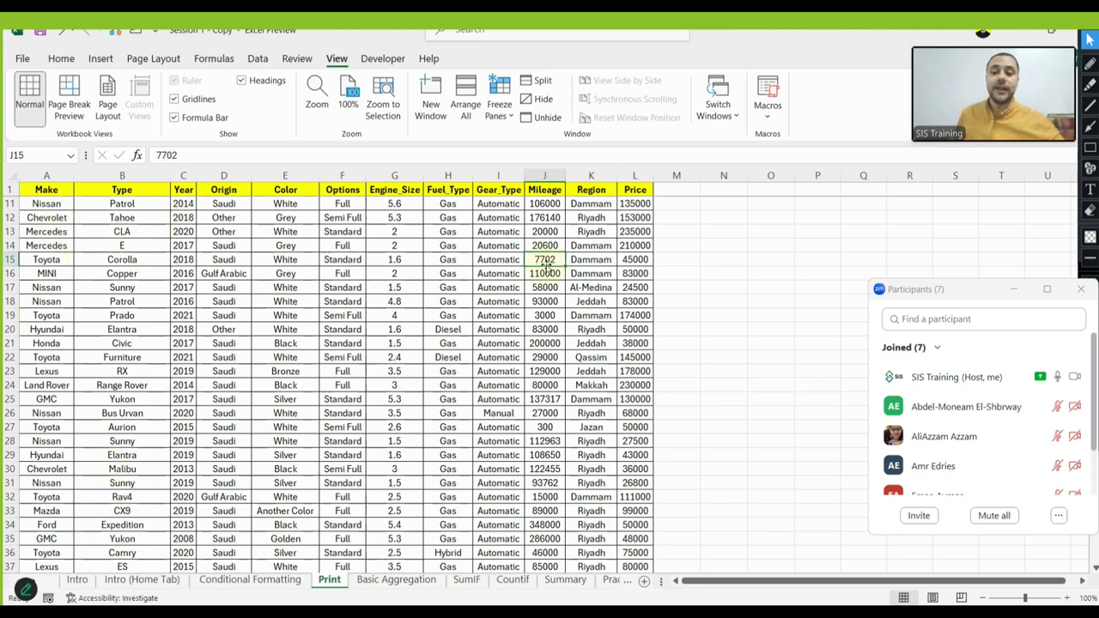
# Zoom the Print sheet to 110%, select cell C11, and bring up the File start page
pyautogui.click(1067, 598)
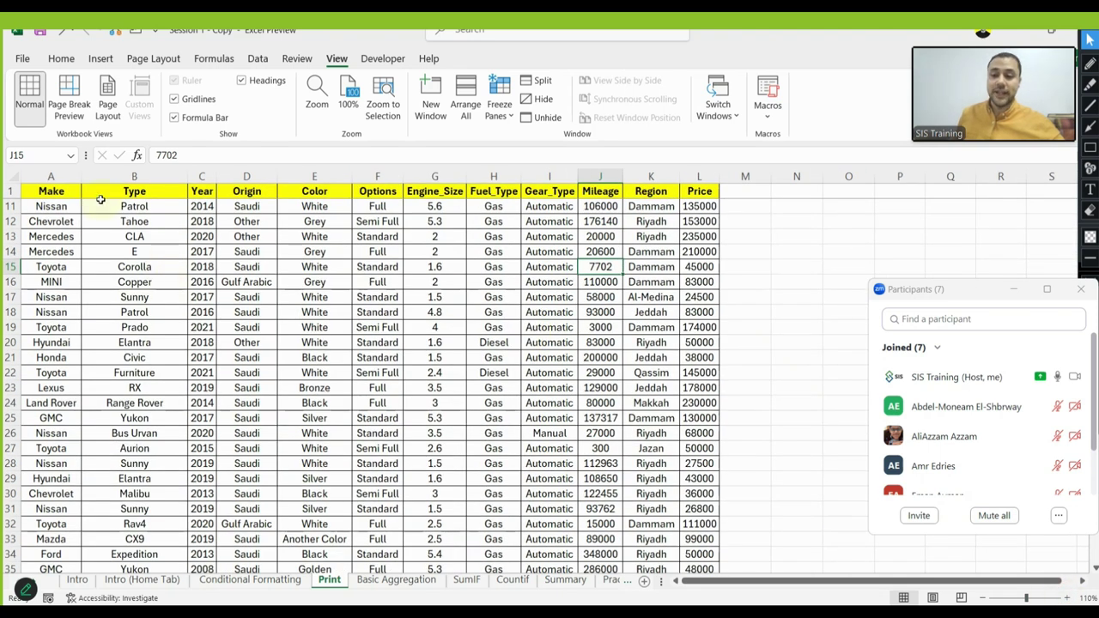
pyautogui.scroll(3, 60, 258)
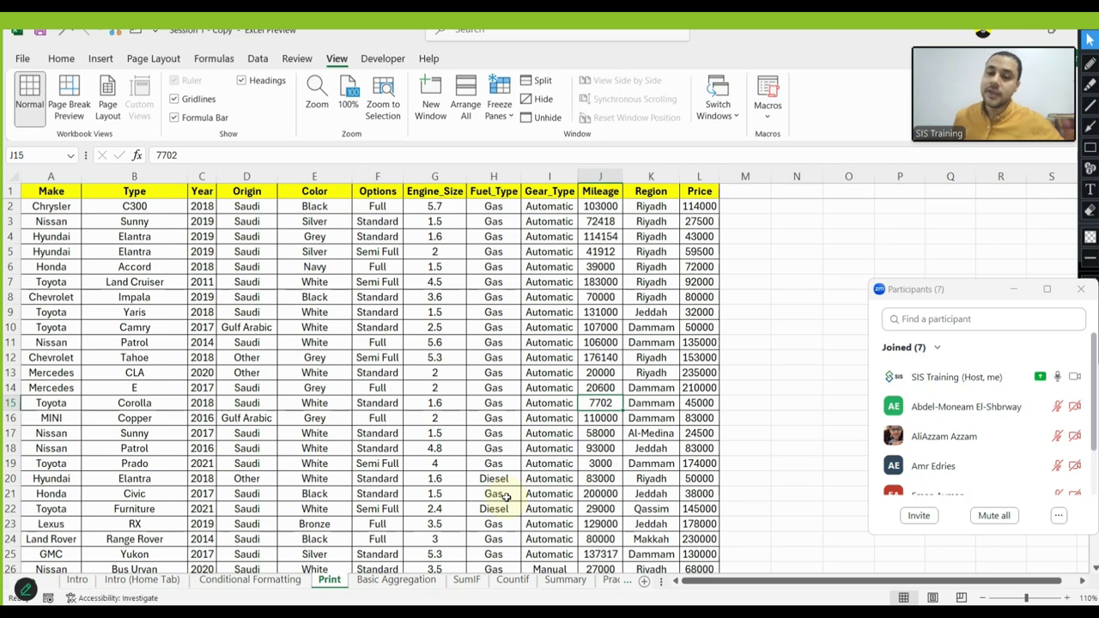
pyautogui.click(200, 340)
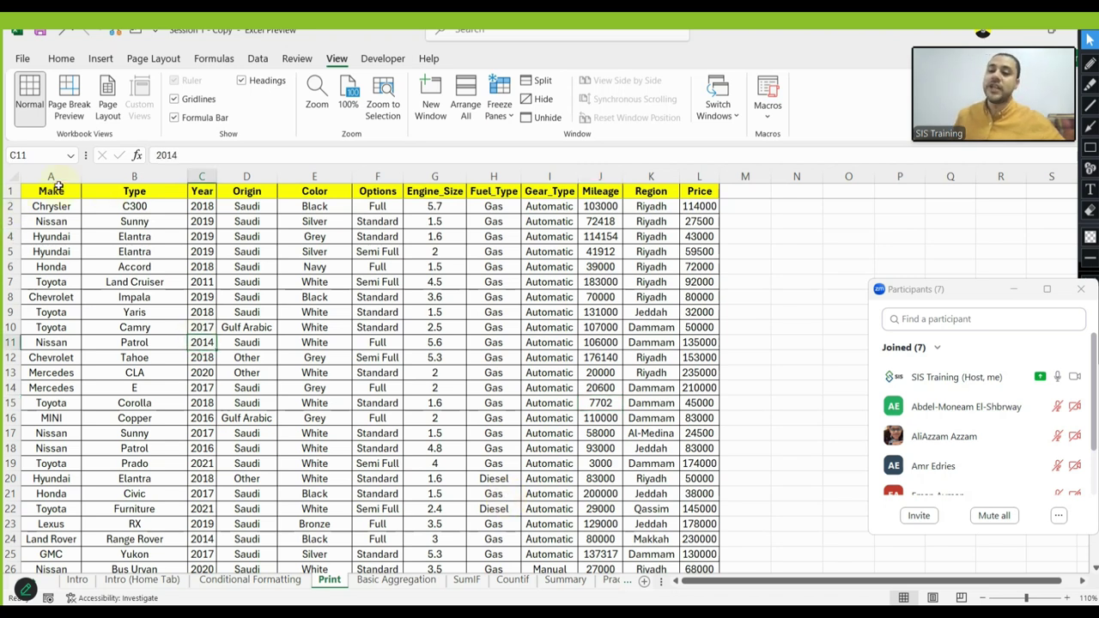
pyautogui.click(23, 58)
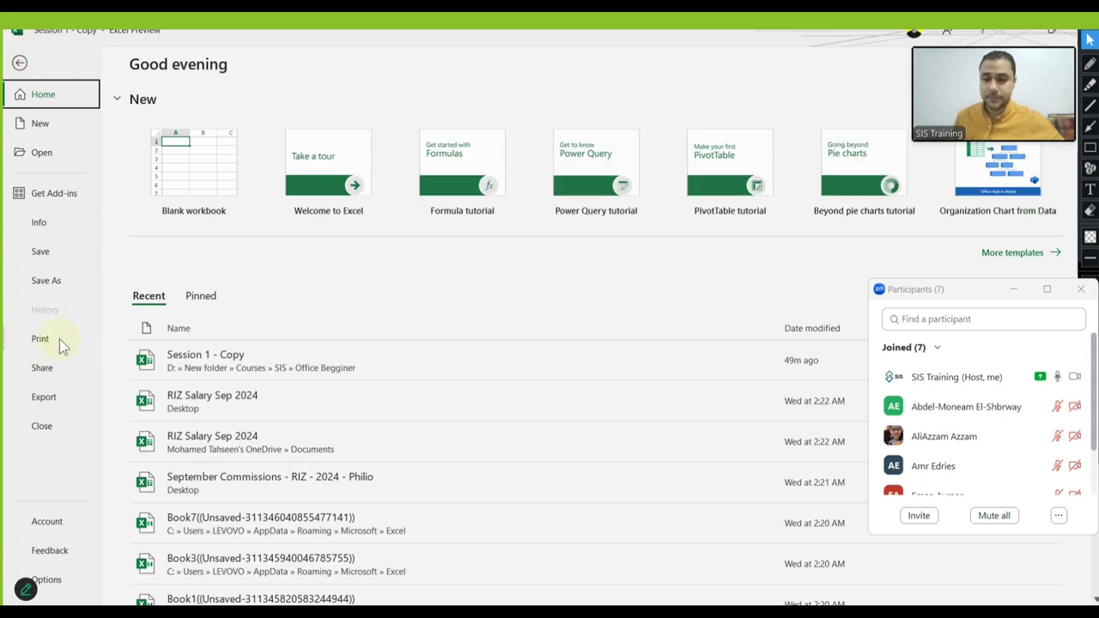
# Show the car sheet's print preview and drag the participants panel off it
pyautogui.click(59, 339)
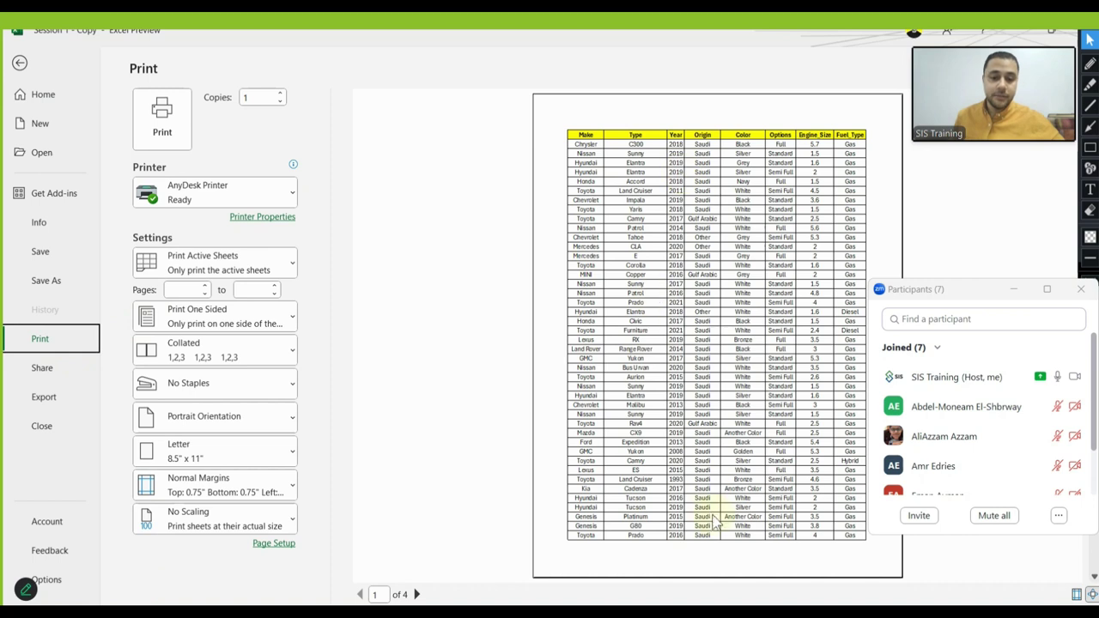
pyautogui.click(979, 295)
pyautogui.moveTo(981, 296); pyautogui.dragTo(1028, 308)
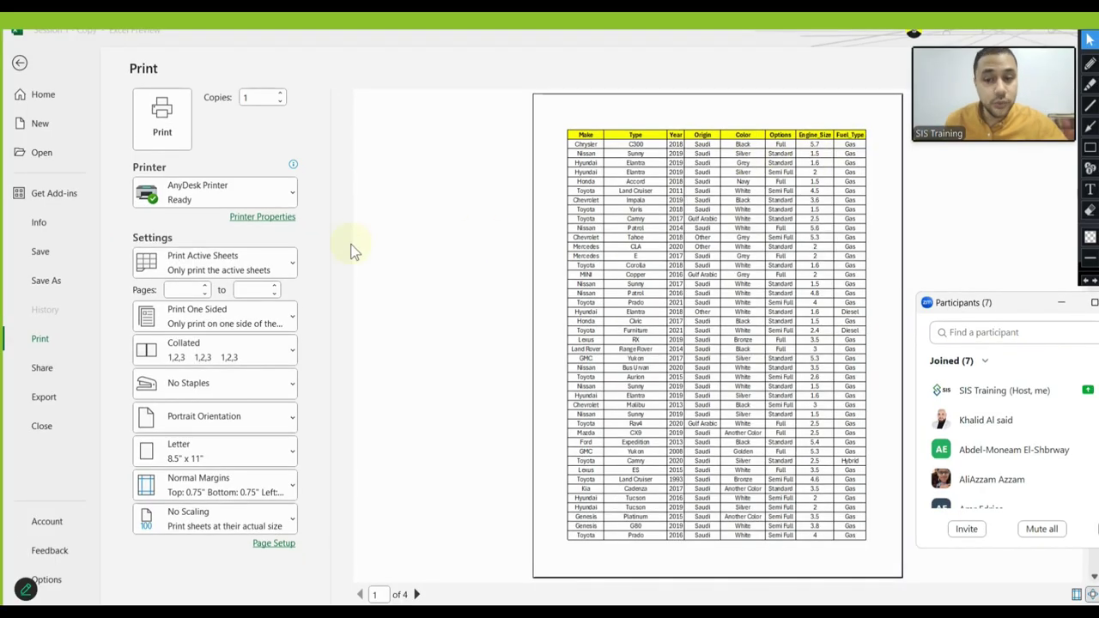
pyautogui.click(25, 67)
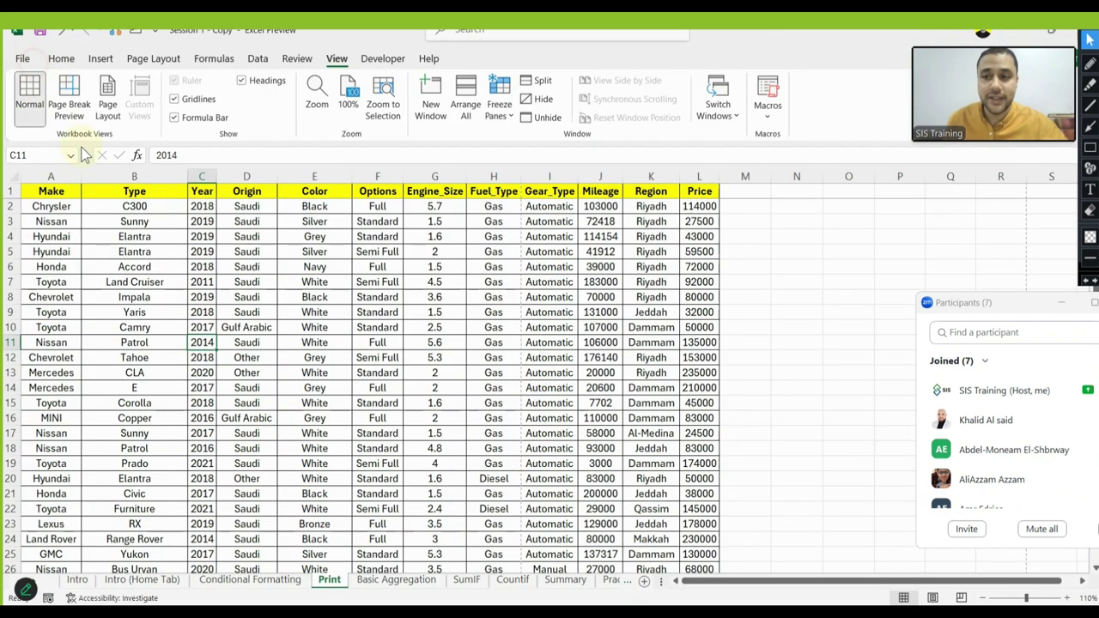
pyautogui.click(62, 191)
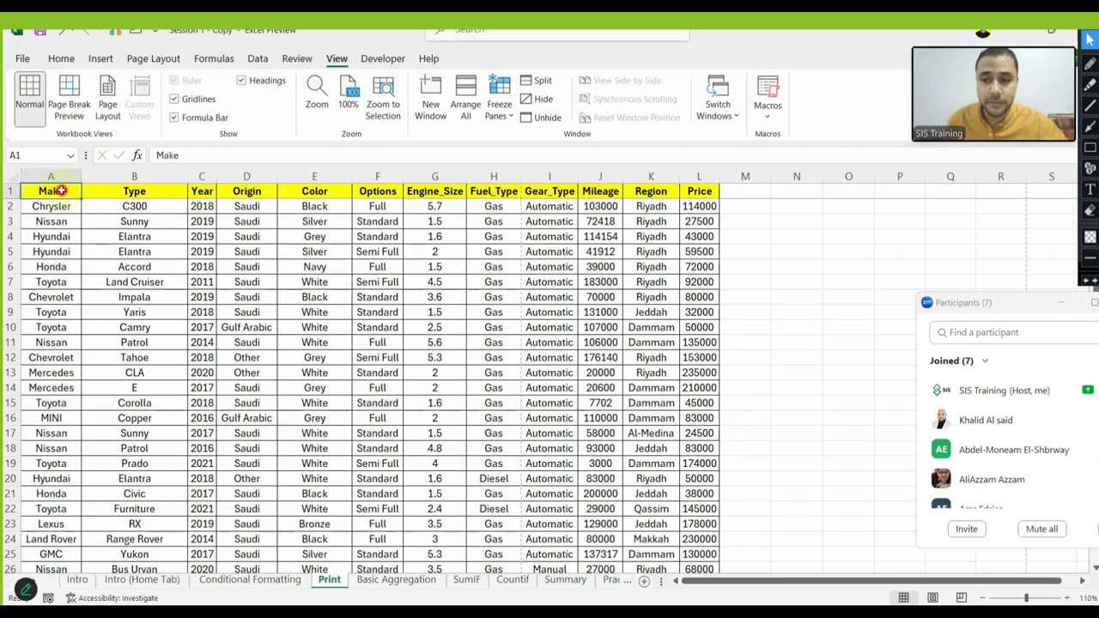
pyautogui.click(691, 192)
pyautogui.click(44, 194)
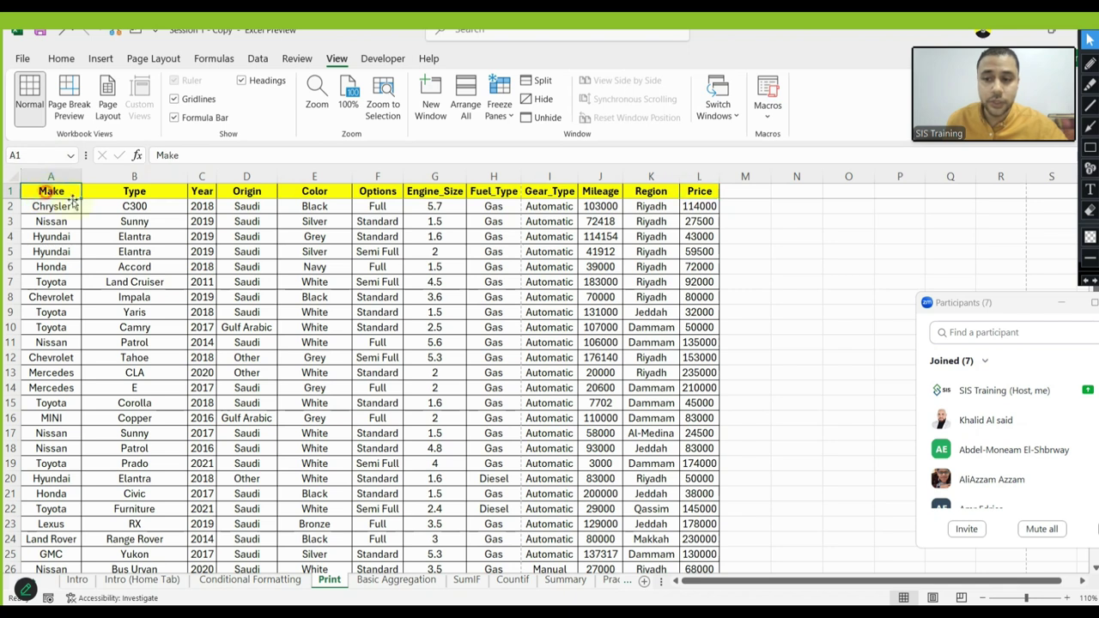
pyautogui.click(682, 192)
pyautogui.moveTo(505, 192); pyautogui.dragTo(515, 329)
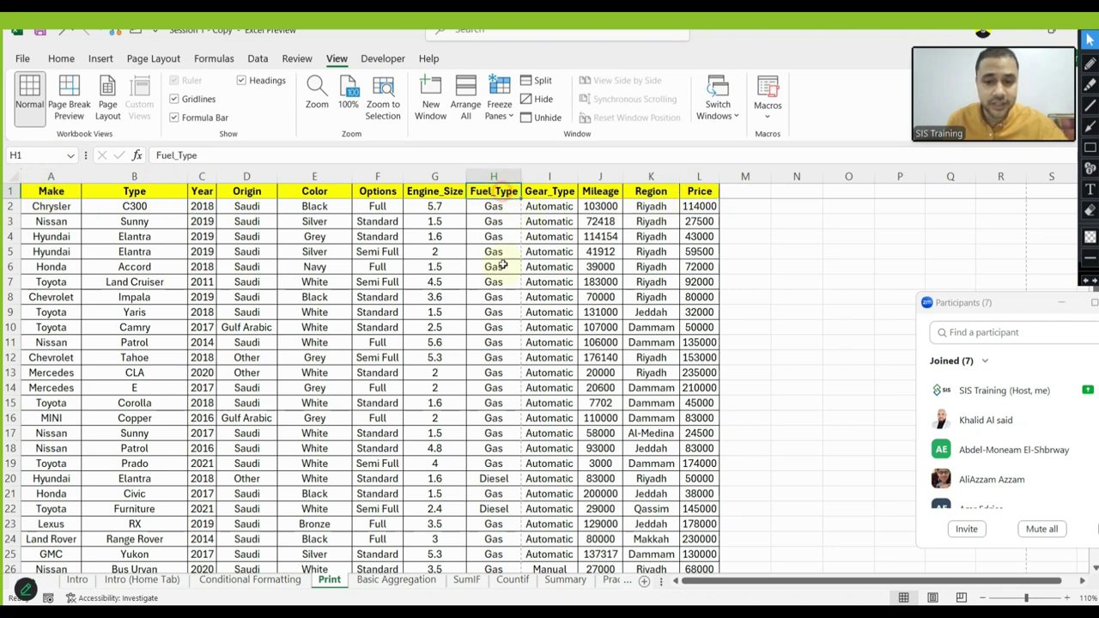
pyautogui.moveTo(43, 192); pyautogui.dragTo(391, 222)
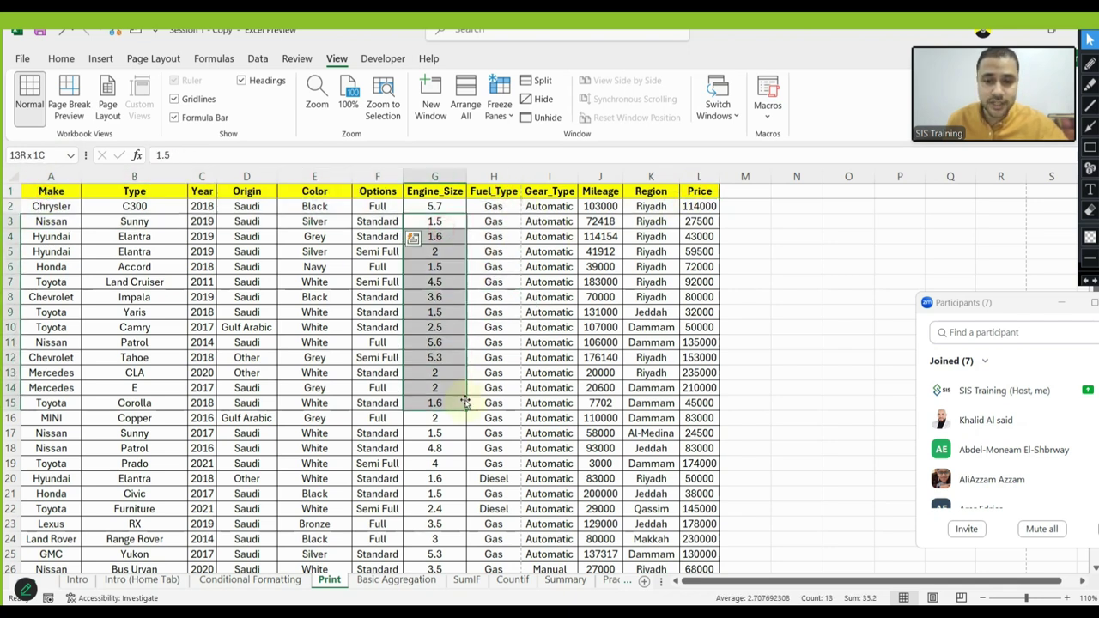
pyautogui.moveTo(43, 193); pyautogui.dragTo(511, 496)
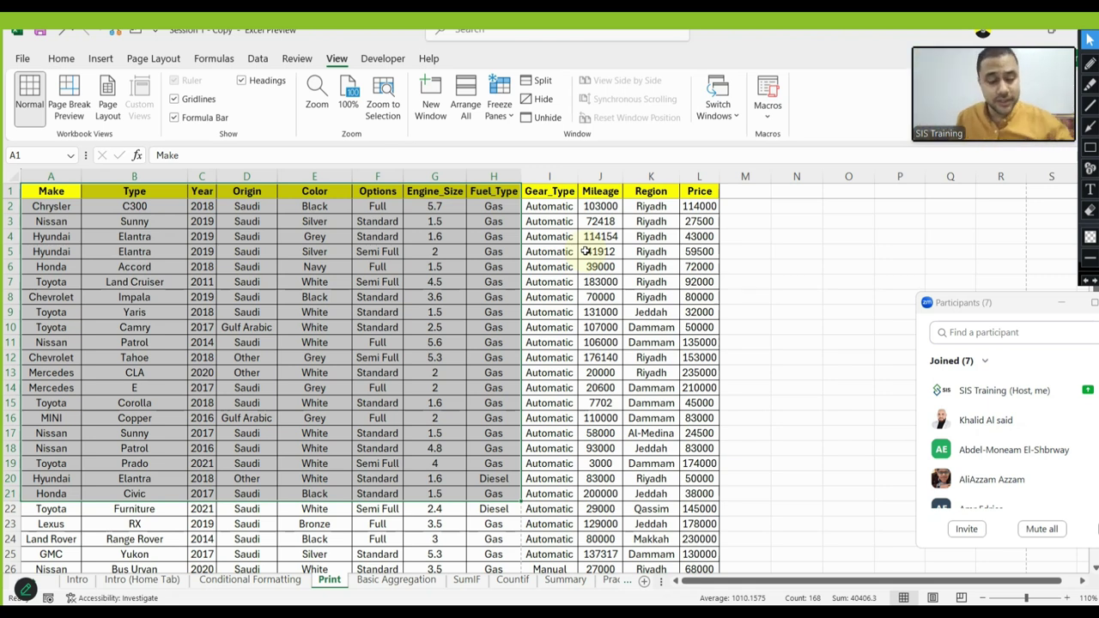
pyautogui.click(390, 251)
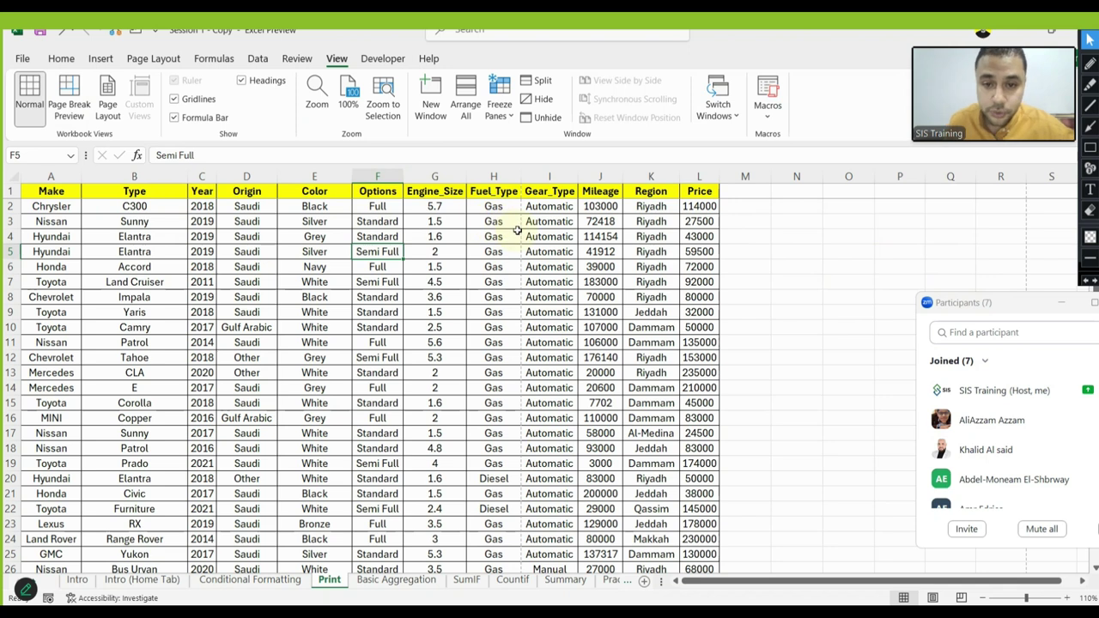
pyautogui.moveTo(65, 198)
pyautogui.mouseDown()
pyautogui.moveTo(506, 434)
pyautogui.moveTo(475, 431)
pyautogui.mouseUp()
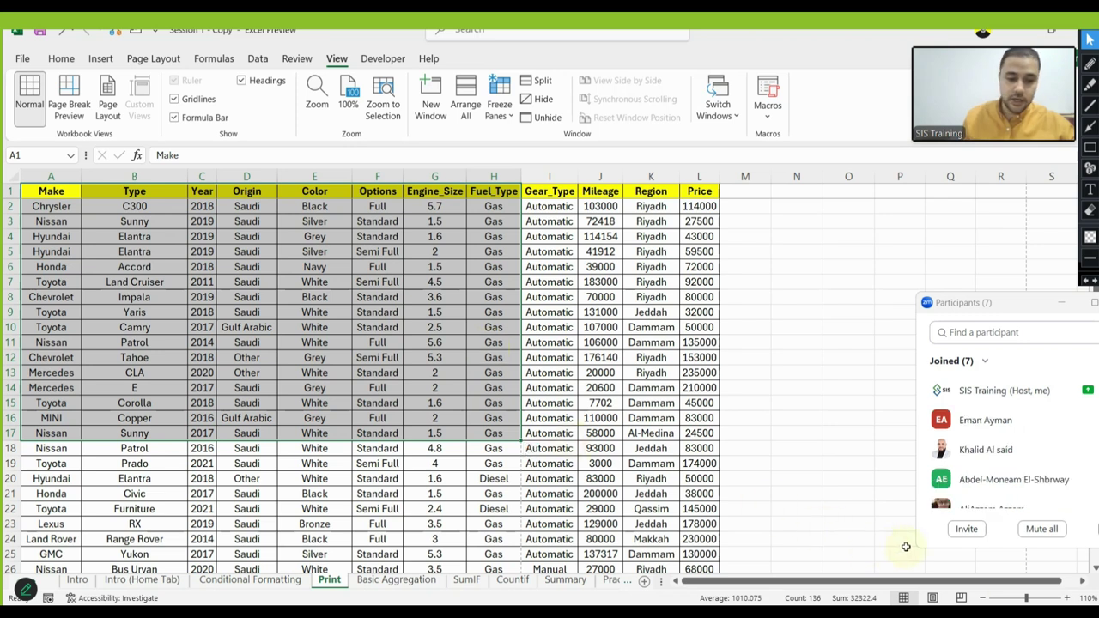
pyautogui.click(1069, 597)
pyautogui.click(1069, 598)
pyautogui.click(450, 297)
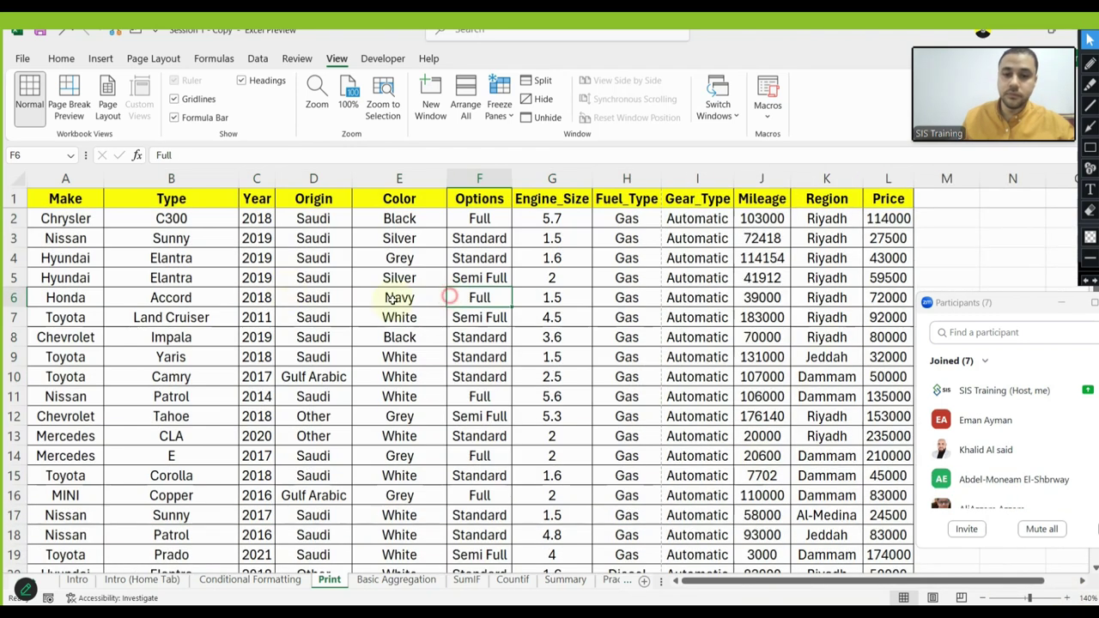
pyautogui.click(65, 199)
pyautogui.moveTo(65, 198); pyautogui.dragTo(598, 496)
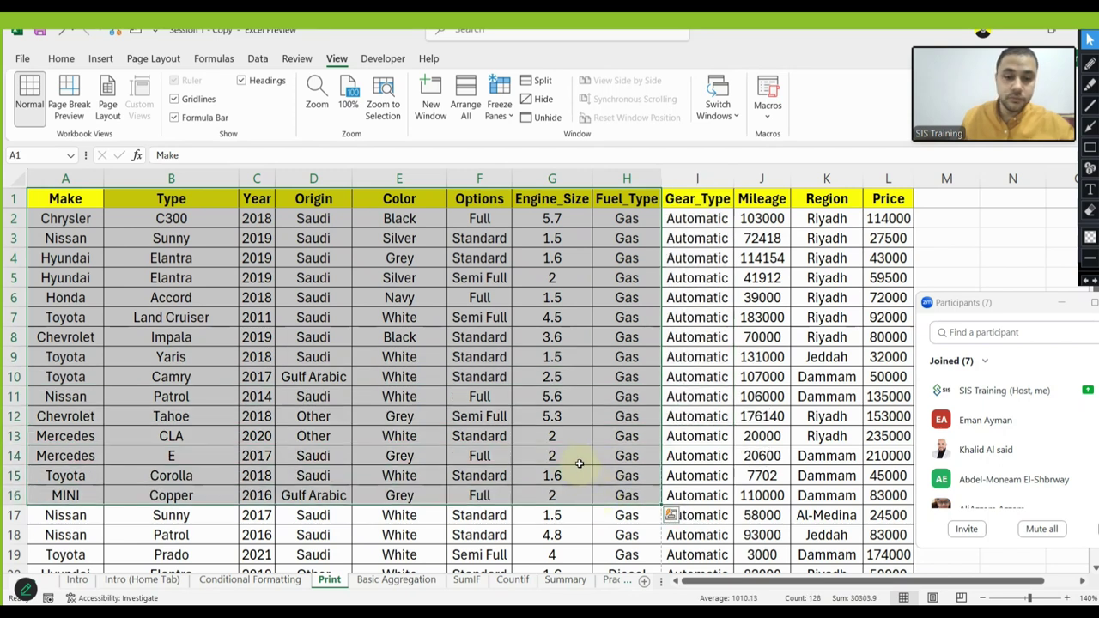
pyautogui.click(745, 260)
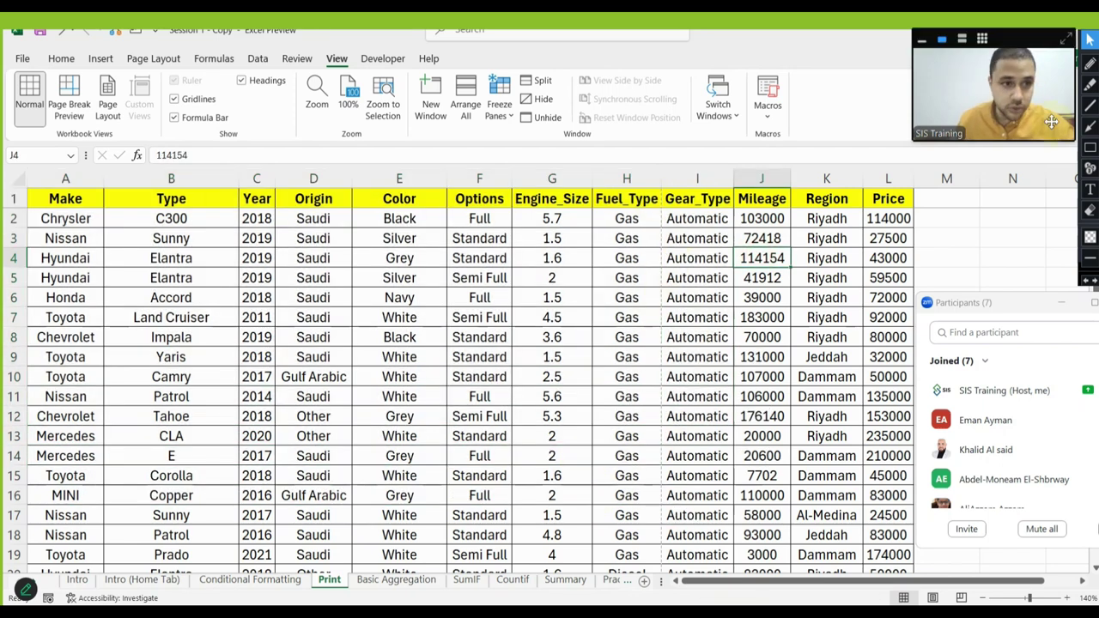
pyautogui.click(1090, 84)
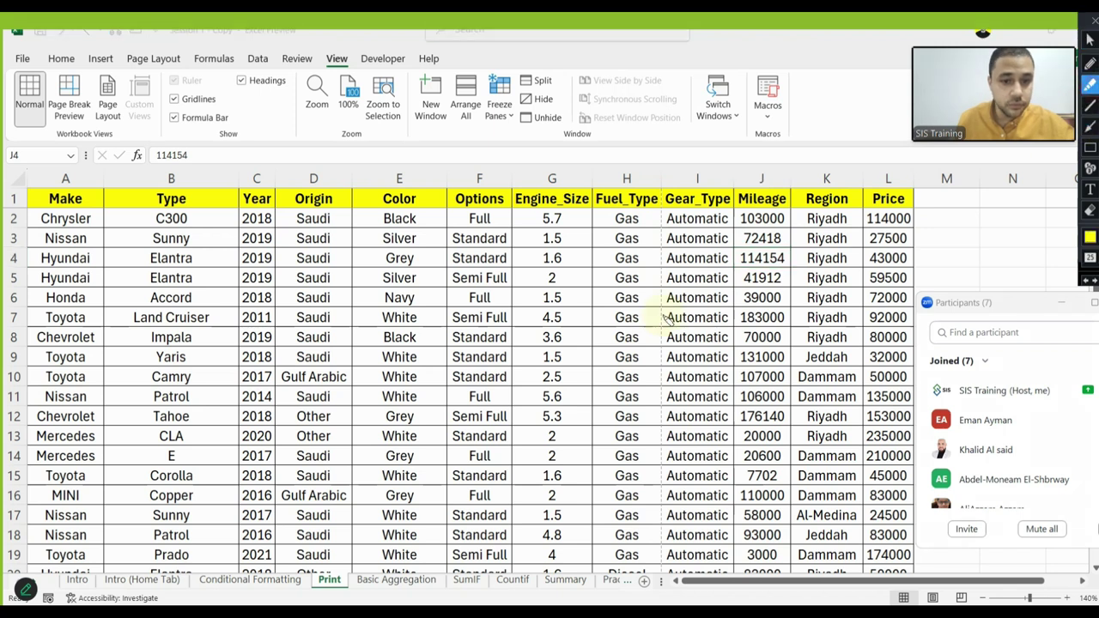
pyautogui.moveTo(577, 358); pyautogui.dragTo(646, 283)
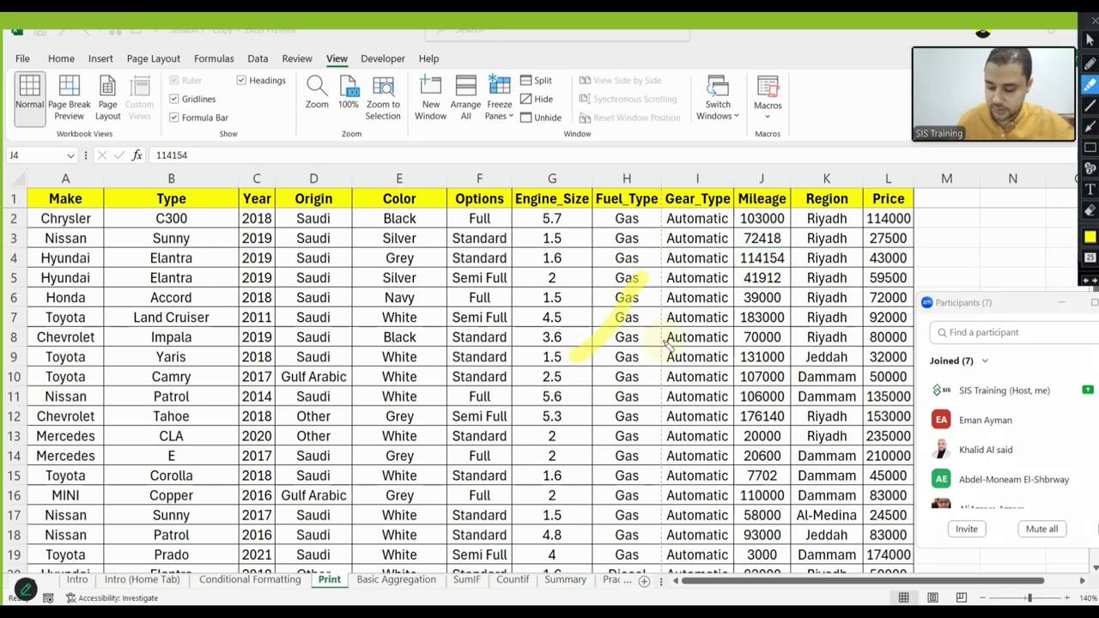
pyautogui.click(1090, 63)
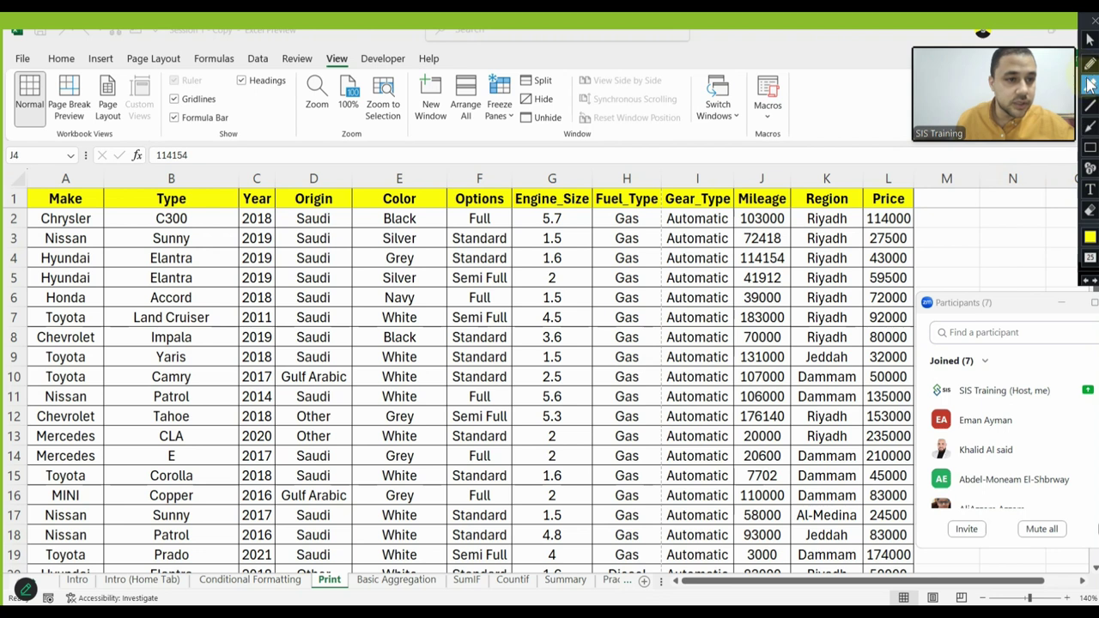
pyautogui.moveTo(524, 350); pyautogui.dragTo(666, 246)
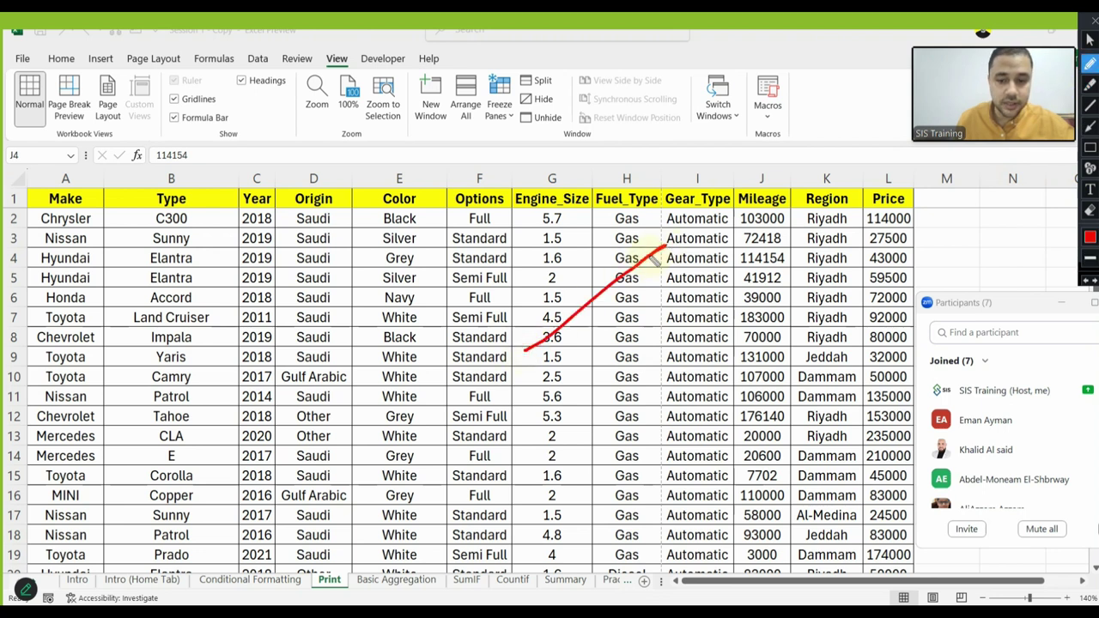
pyautogui.moveTo(612, 300)
pyautogui.mouseDown()
pyautogui.moveTo(687, 468)
pyautogui.moveTo(685, 455)
pyautogui.mouseUp()
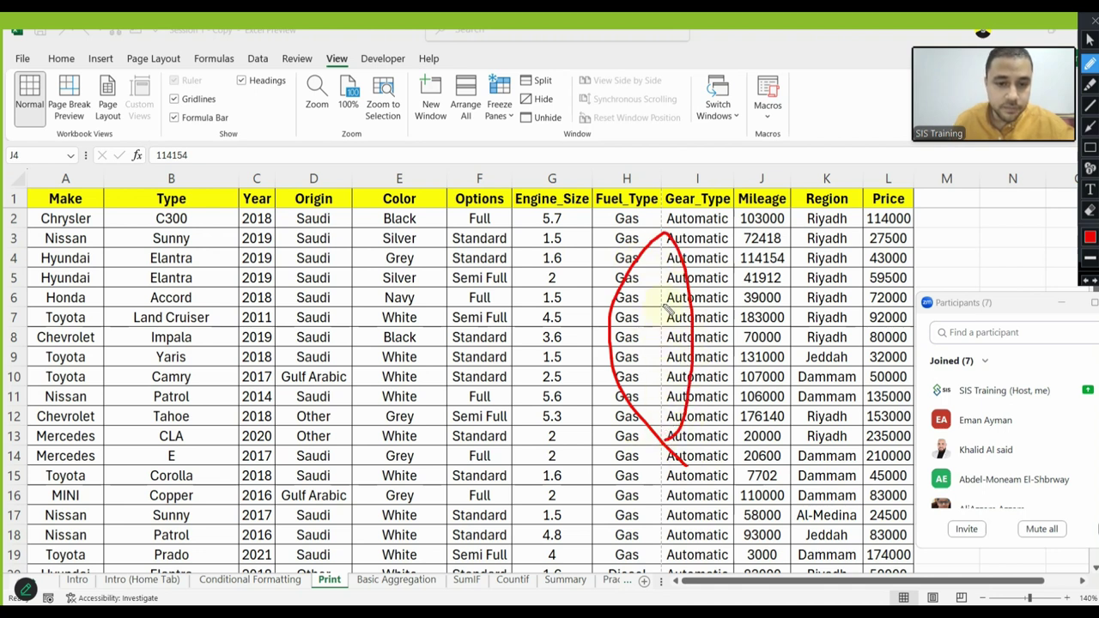
pyautogui.moveTo(543, 411); pyautogui.dragTo(651, 342)
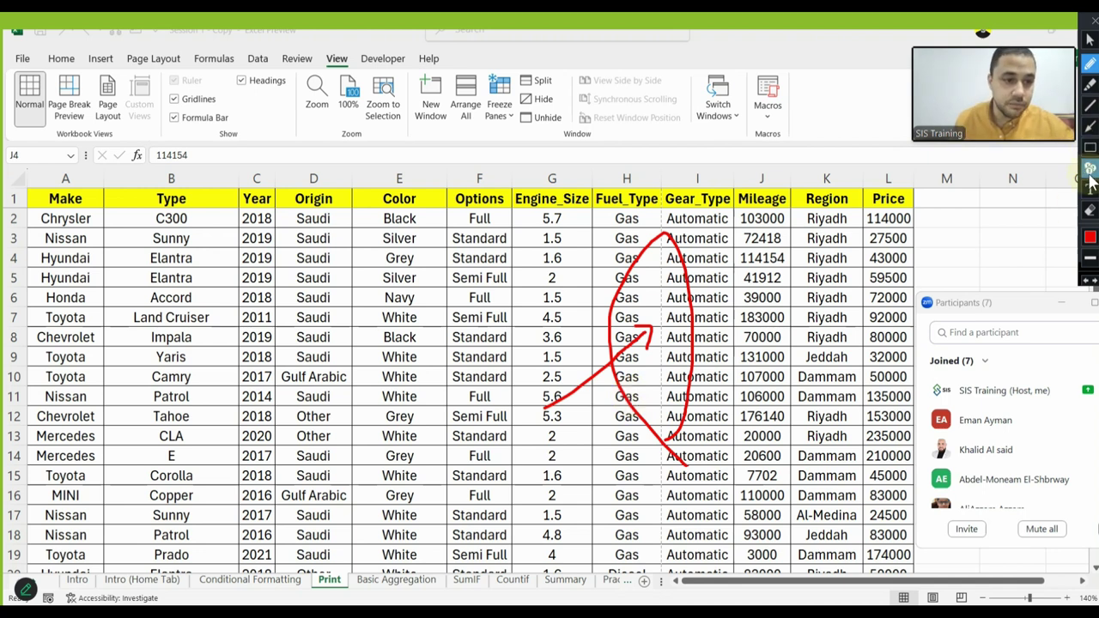
pyautogui.click(1091, 212)
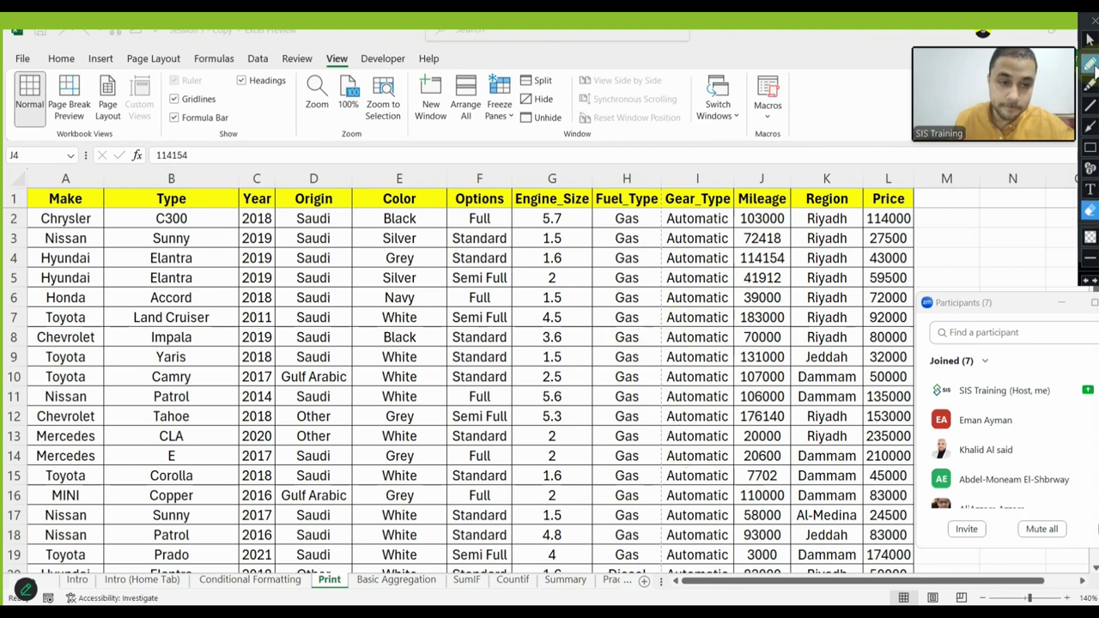
pyautogui.click(1090, 39)
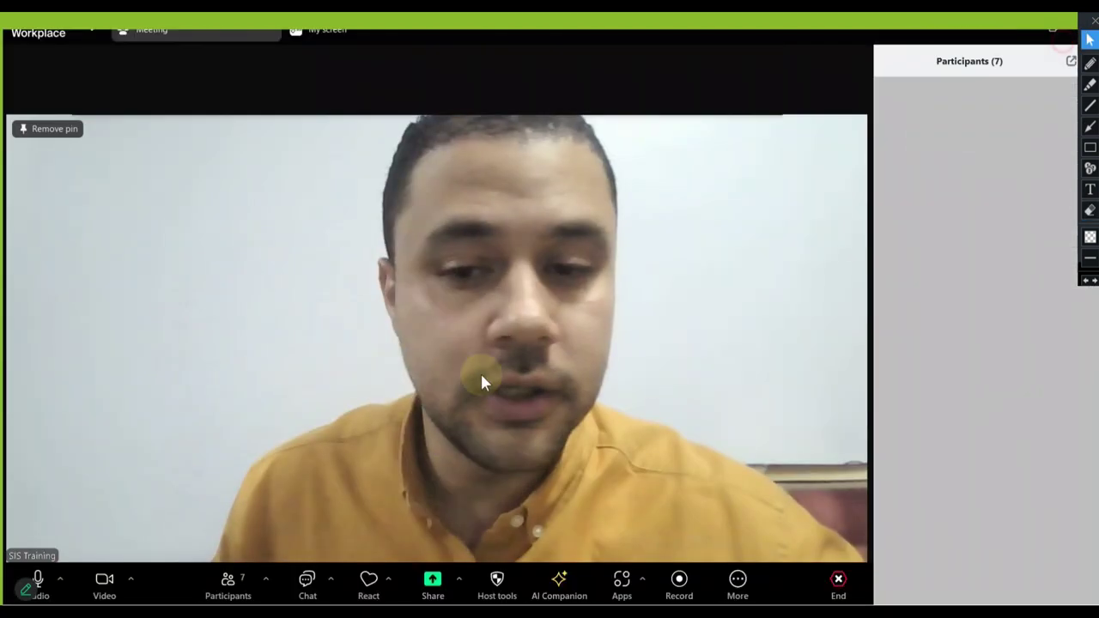
pyautogui.click(1065, 39)
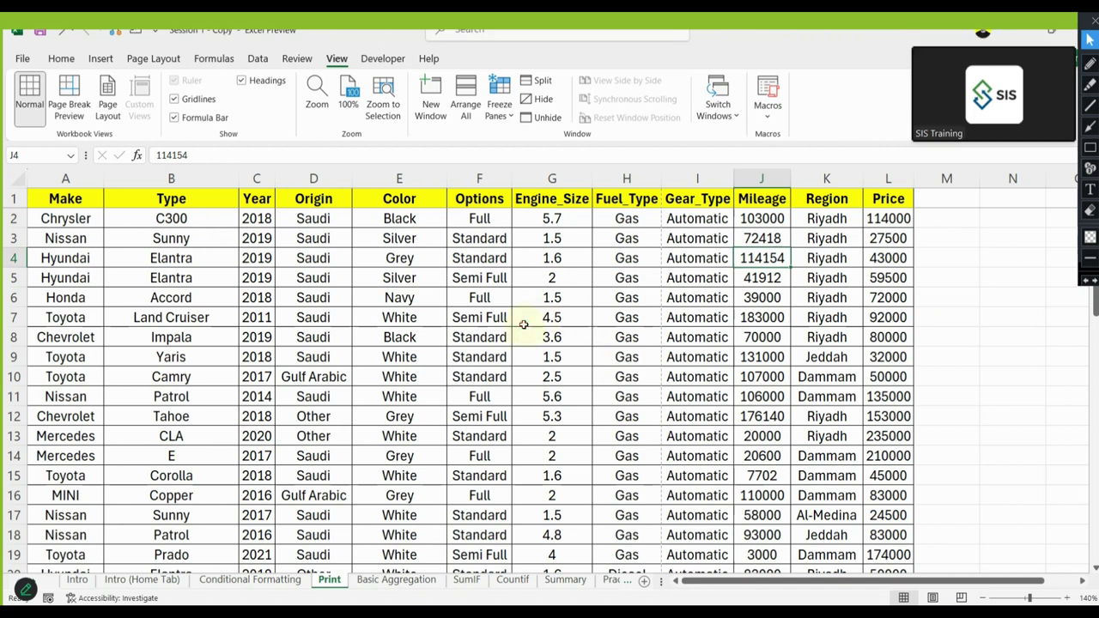
pyautogui.click(523, 319)
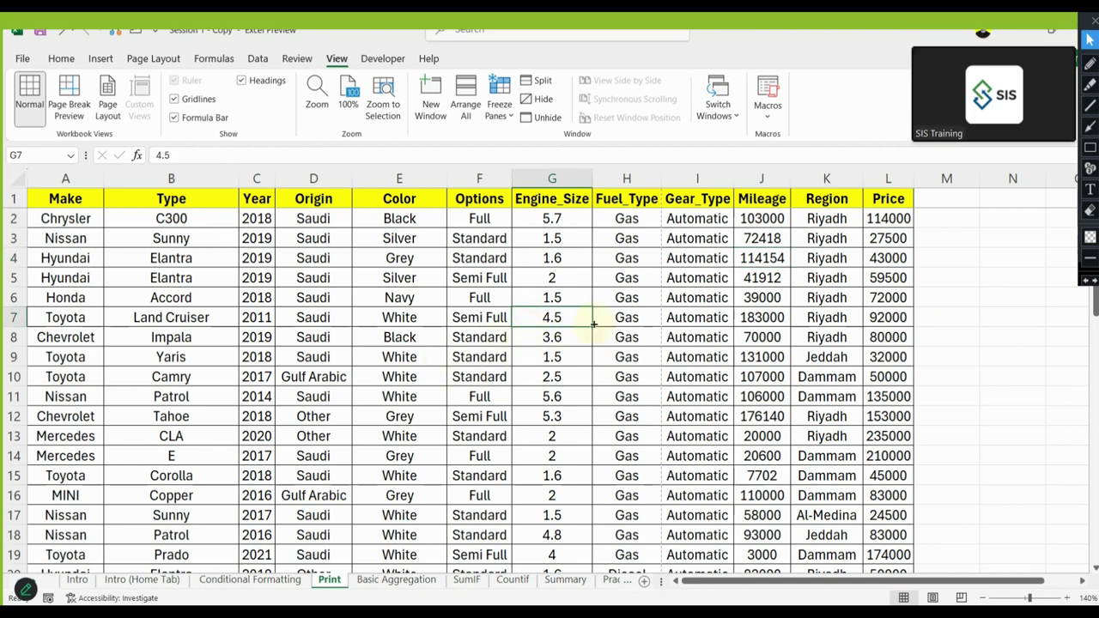
pyautogui.click(640, 260)
pyautogui.click(646, 319)
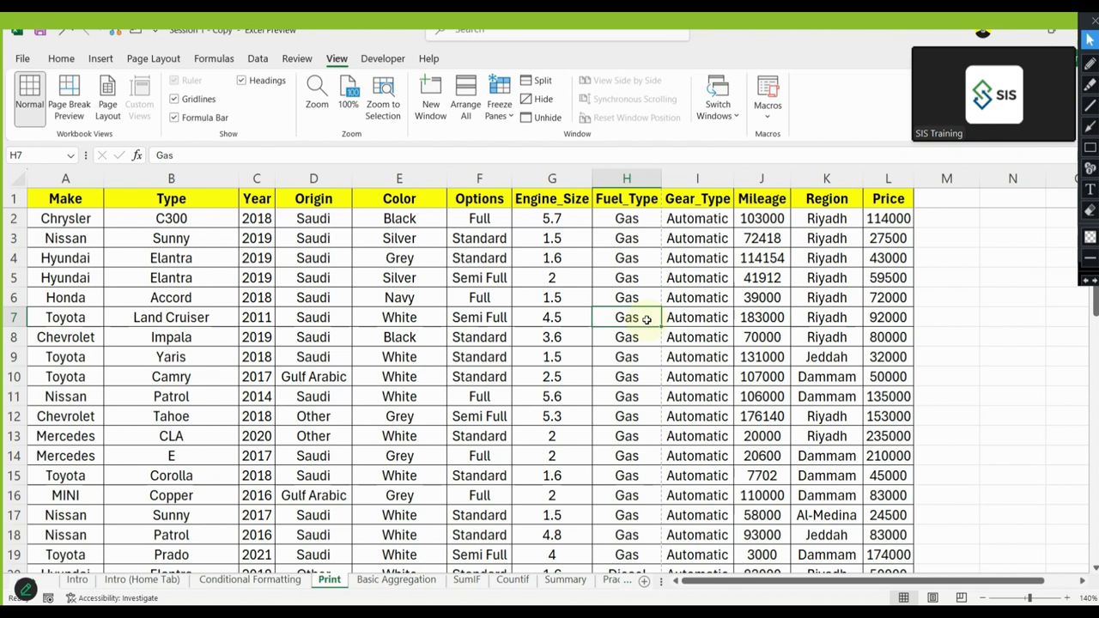
pyautogui.moveTo(990, 101)
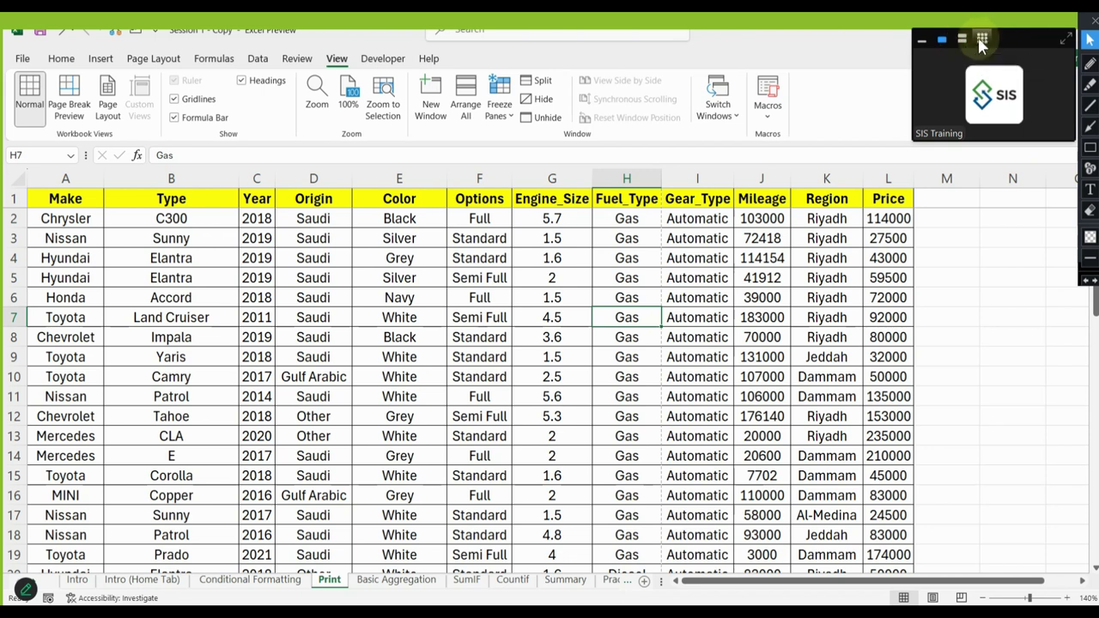
# Switch Zoom's participant videos from gallery to filmstrip and bring up the More meeting options
pyautogui.click(982, 42)
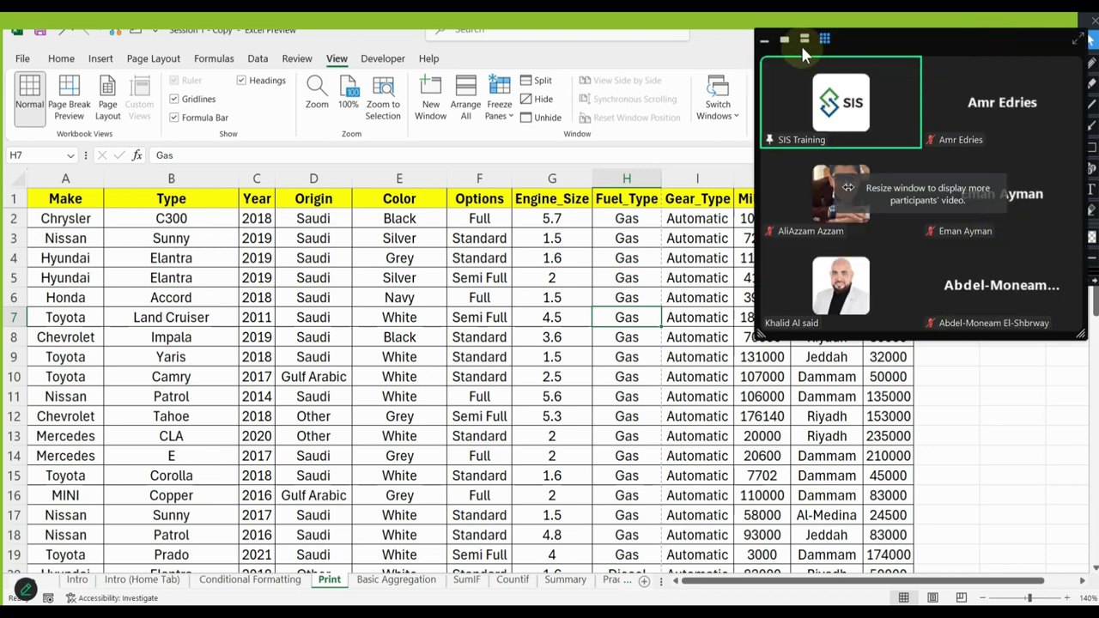
pyautogui.click(893, 41)
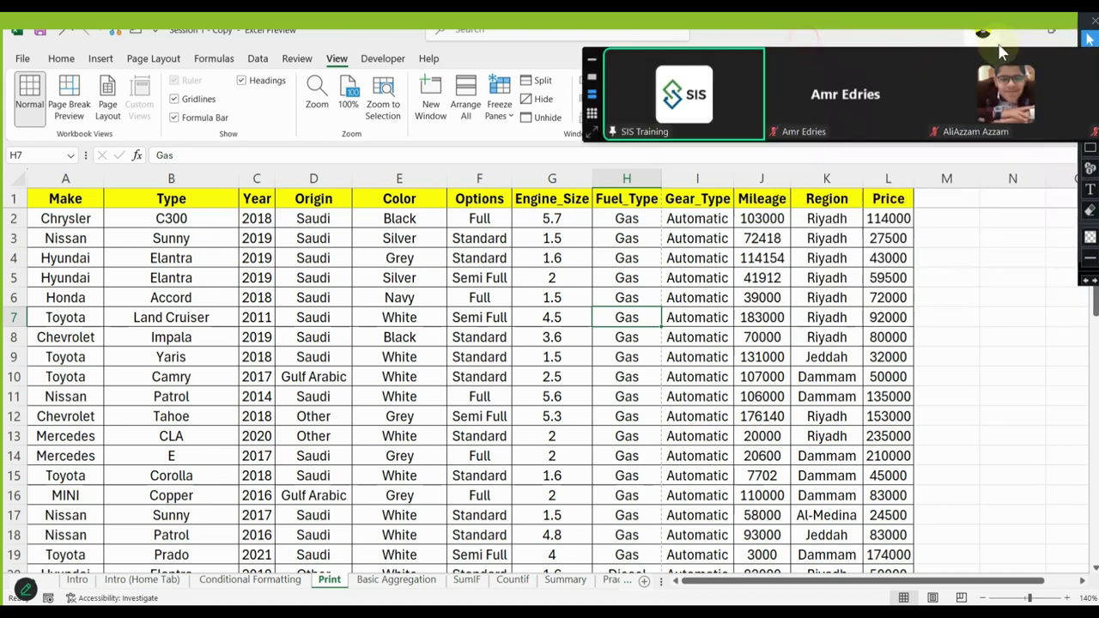
pyautogui.moveTo(498, 69)
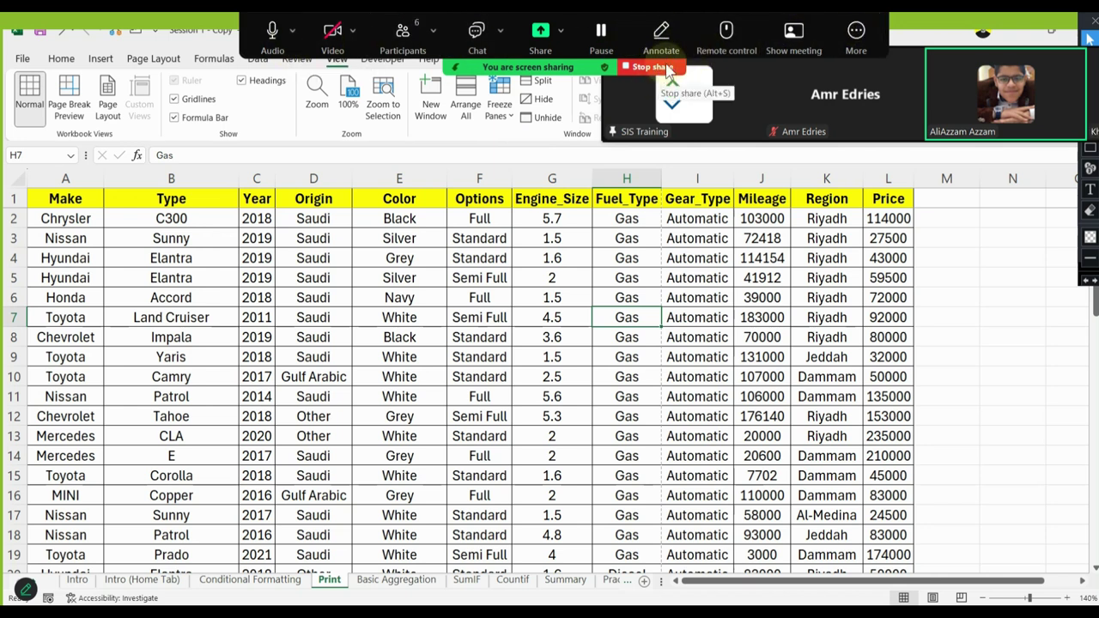
pyautogui.click(857, 38)
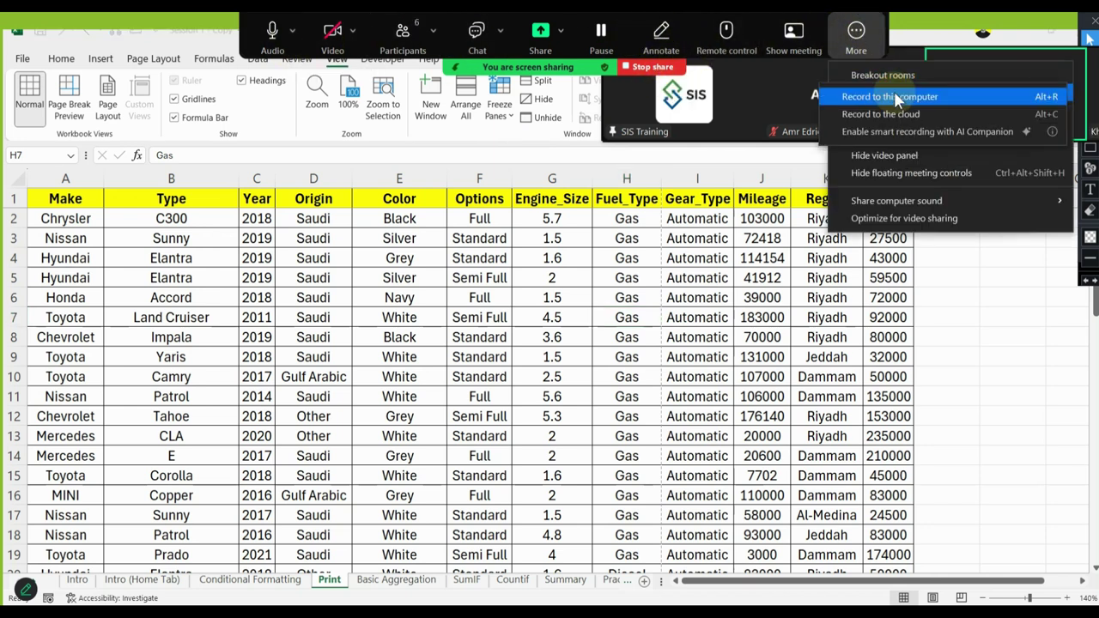
# Start a cloud recording, collapse the video strip to a mini talker panel, and go to Excel's File screen
pyautogui.click(891, 114)
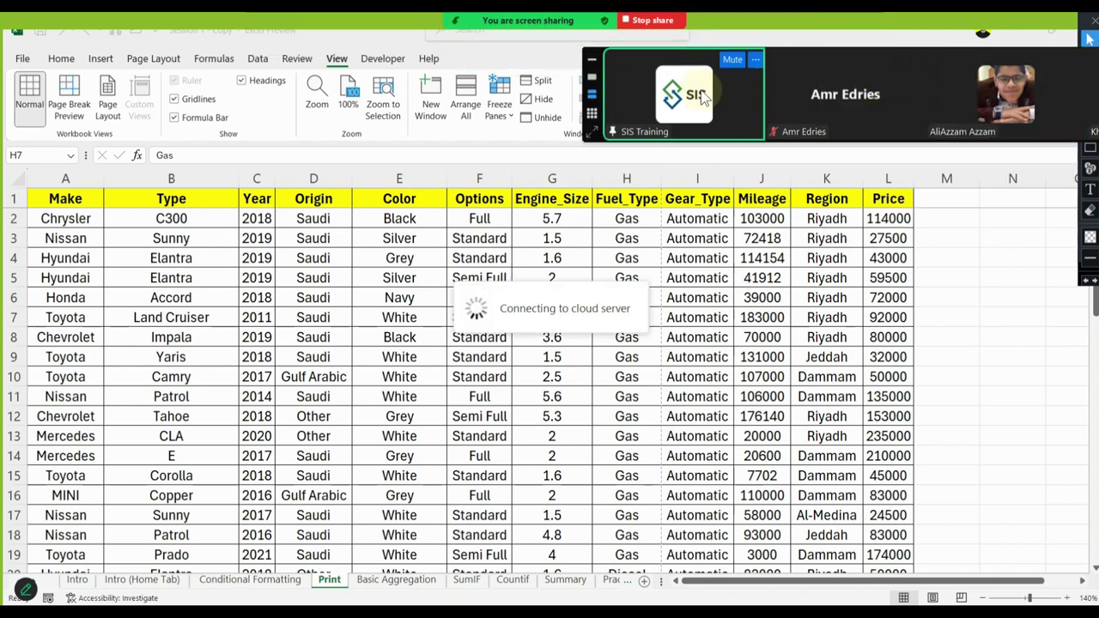
pyautogui.moveTo(994, 49)
pyautogui.mouseDown()
pyautogui.moveTo(518, 83)
pyautogui.moveTo(552, 52)
pyautogui.moveTo(872, 40)
pyautogui.mouseUp()
pyautogui.click(125, 75)
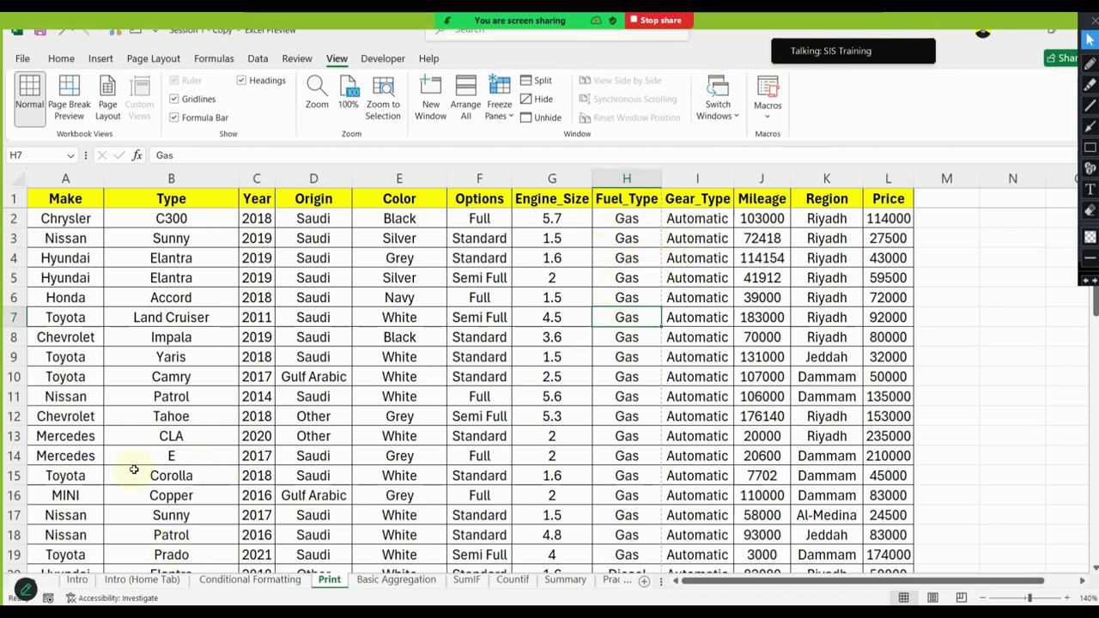
pyautogui.click(23, 60)
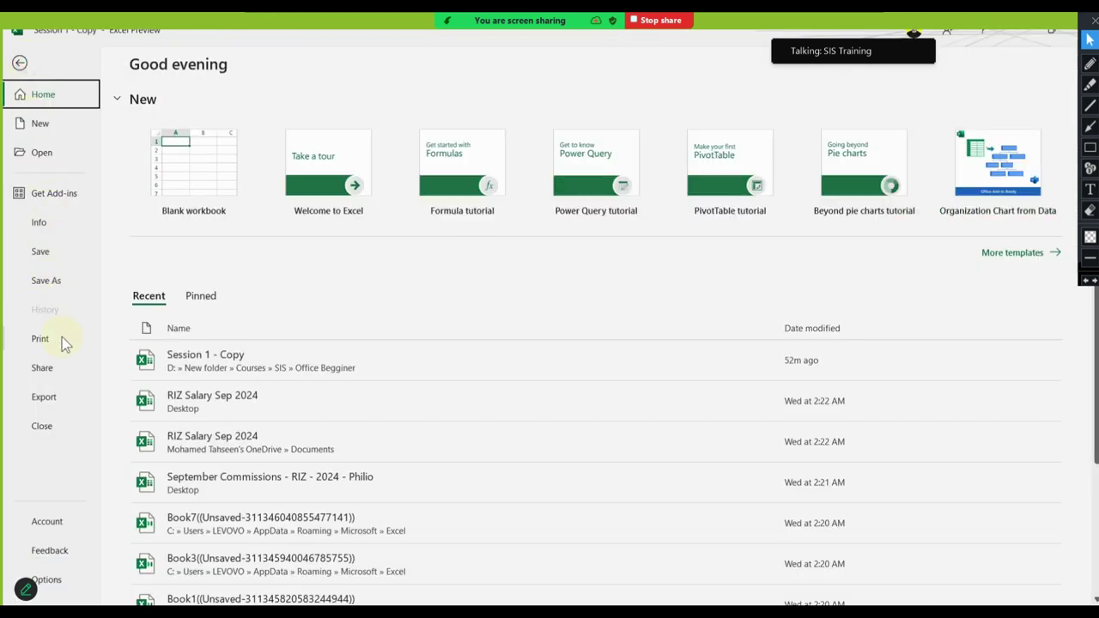
# Preview the car table's printout, check the print-scope list without changing it, and return to the sheet
pyautogui.click(65, 341)
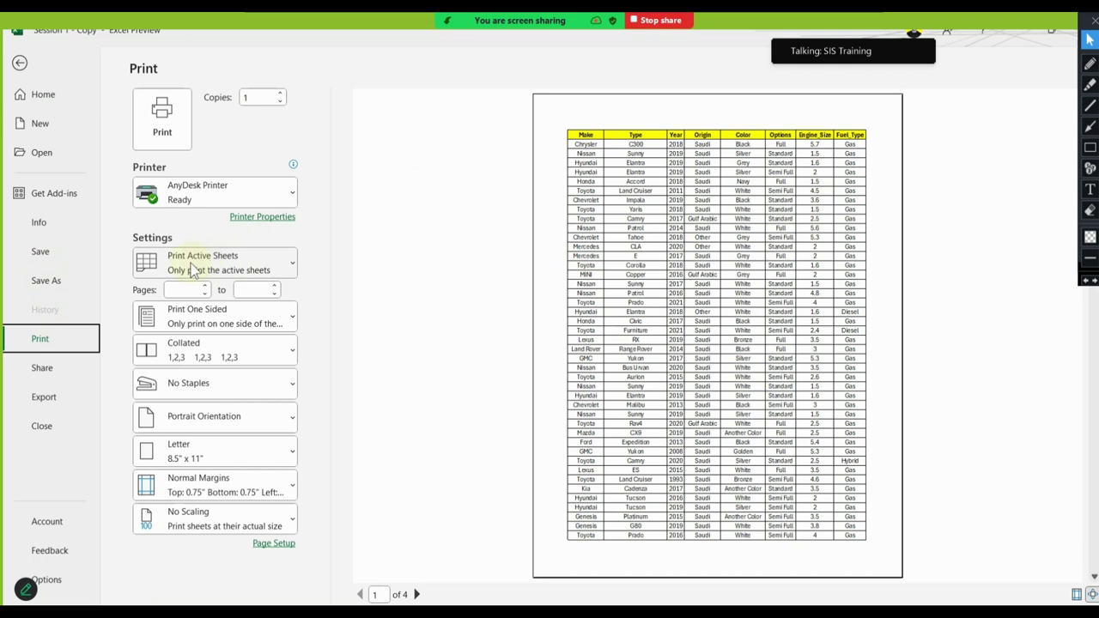
pyautogui.click(239, 268)
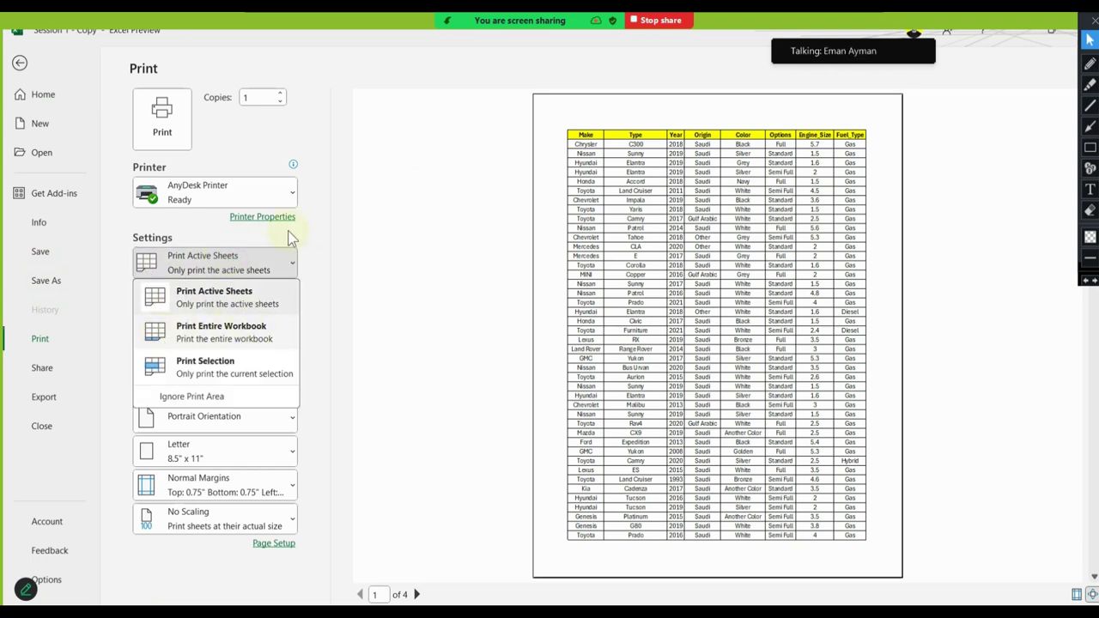
pyautogui.press('Escape')
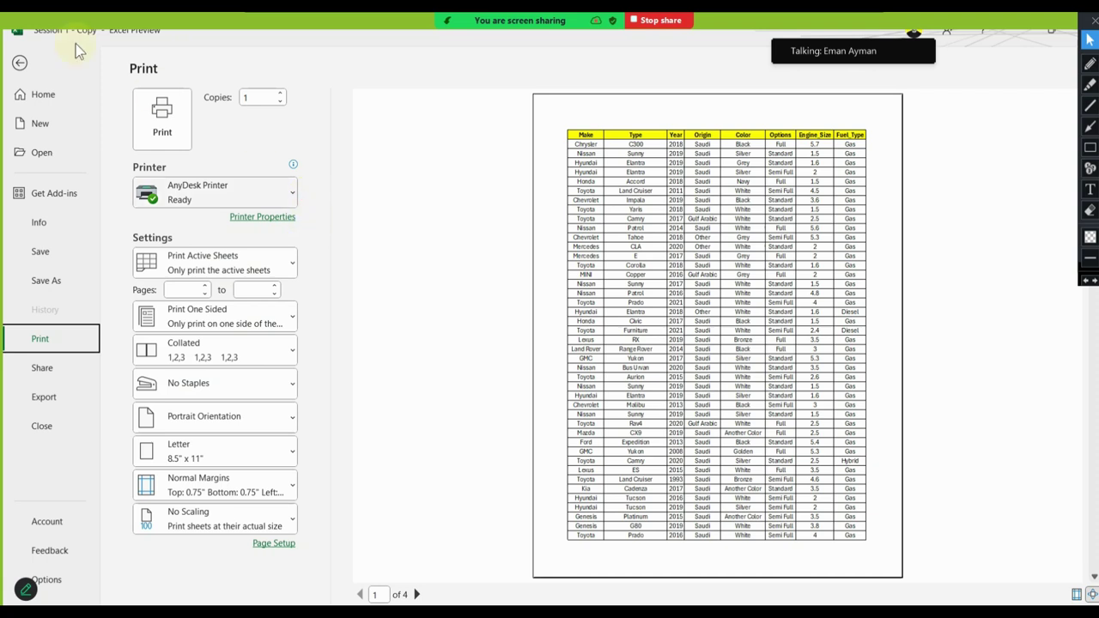
pyautogui.click(19, 63)
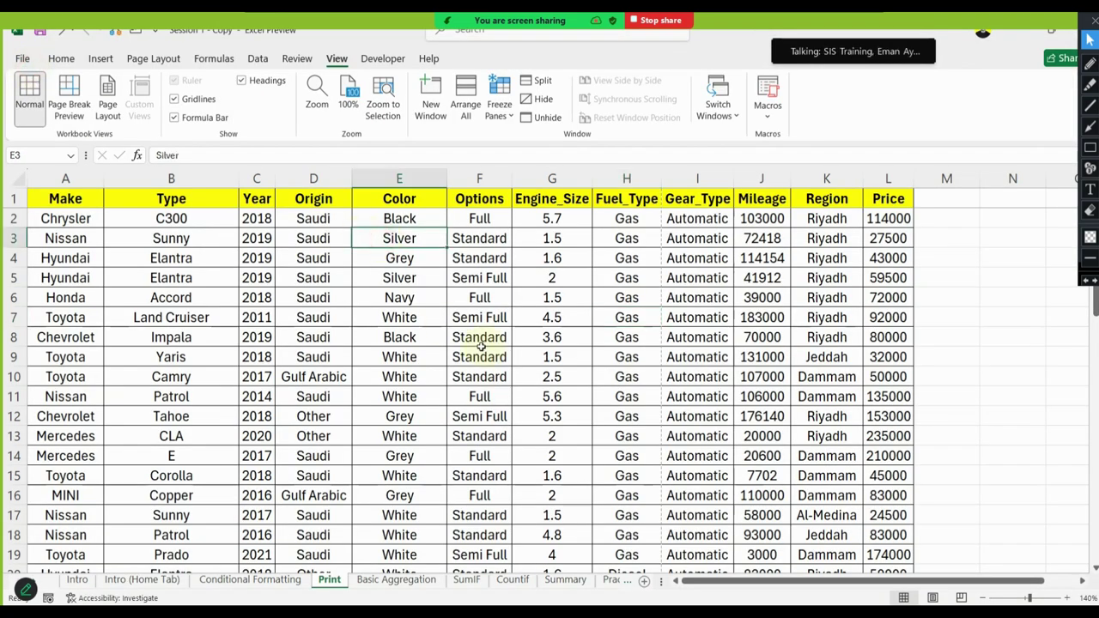
# Select cells G10 and B2, then preview the 4-page printout again and return to the sheet
pyautogui.click(541, 372)
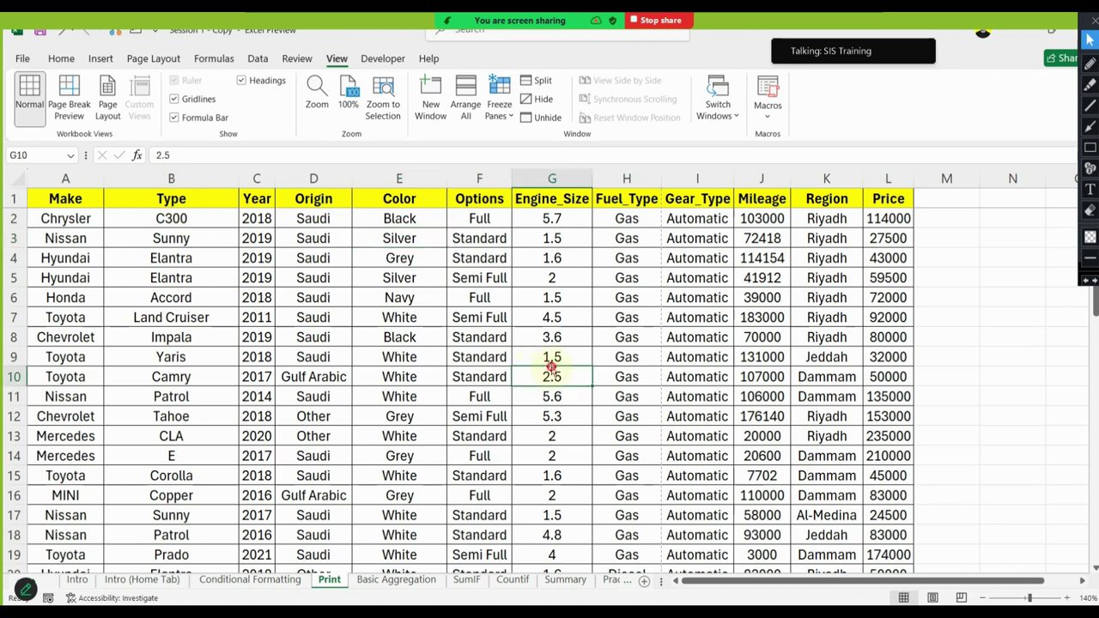
pyautogui.click(174, 219)
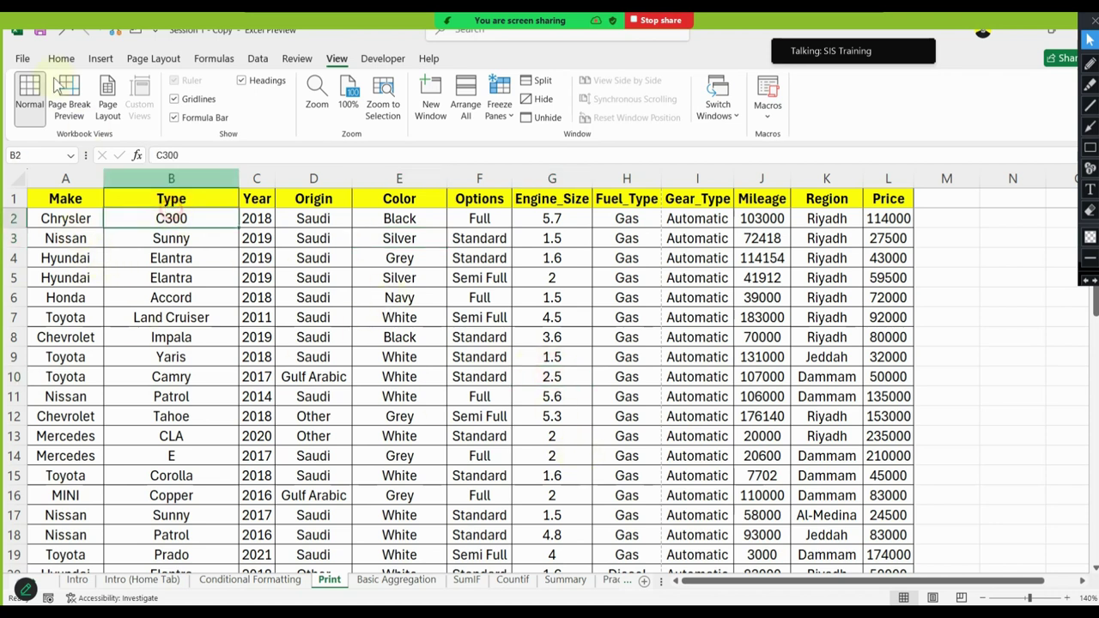
pyautogui.click(22, 58)
pyautogui.click(62, 338)
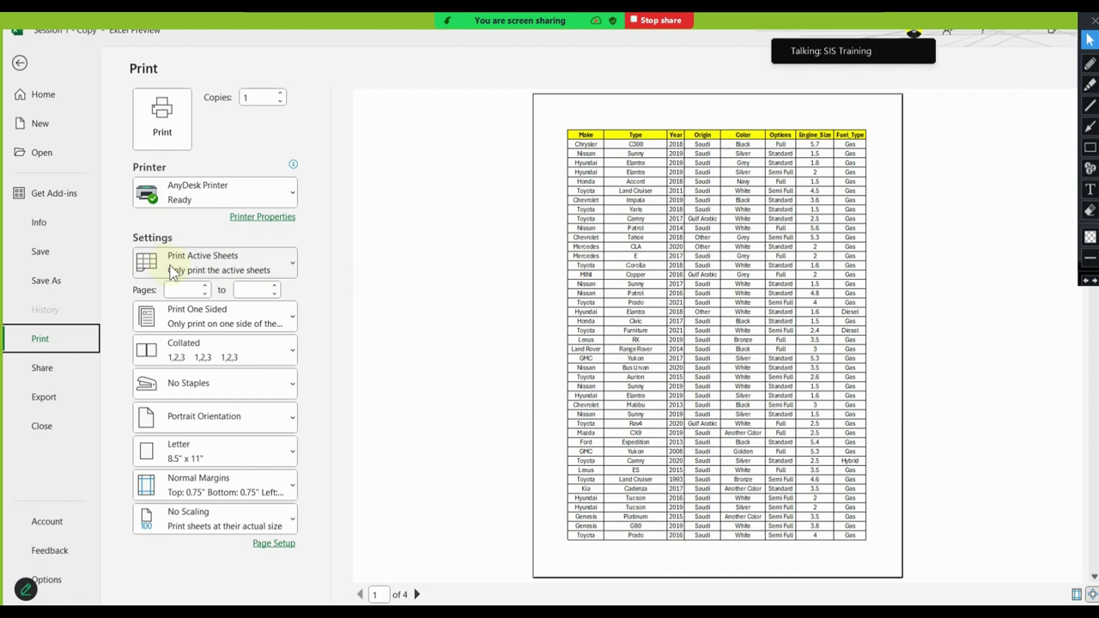
pyautogui.click(19, 63)
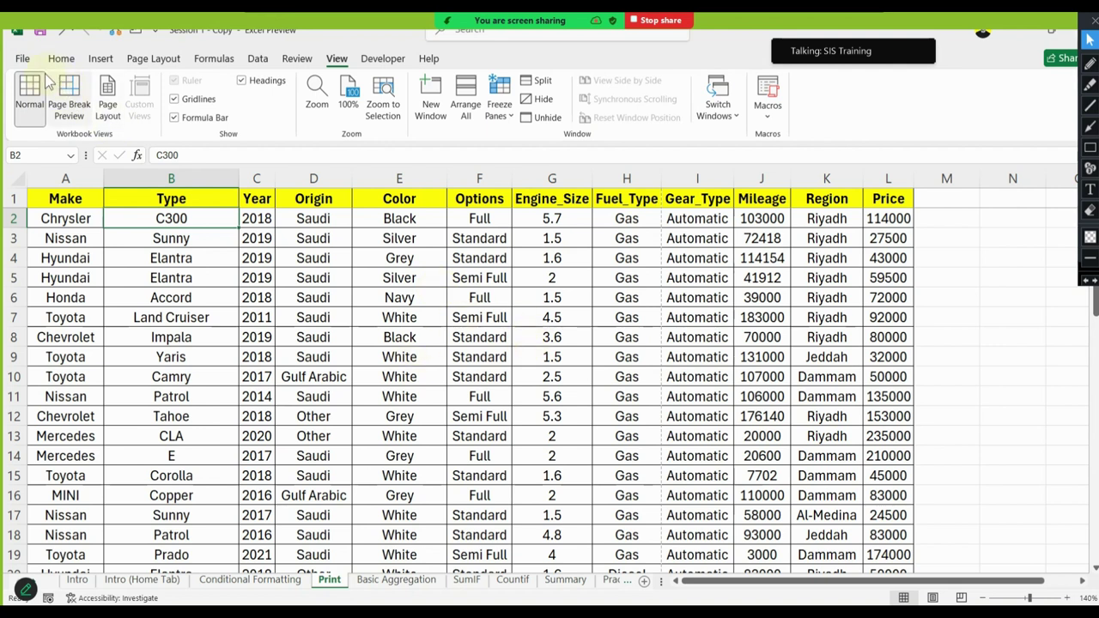
# In Print settings keep AnyDesk Printer and switch the scope to Entire Workbook, then back to Active Sheets
pyautogui.click(23, 60)
pyautogui.click(40, 340)
pyautogui.click(221, 194)
pyautogui.click(221, 194)
pyautogui.click(217, 271)
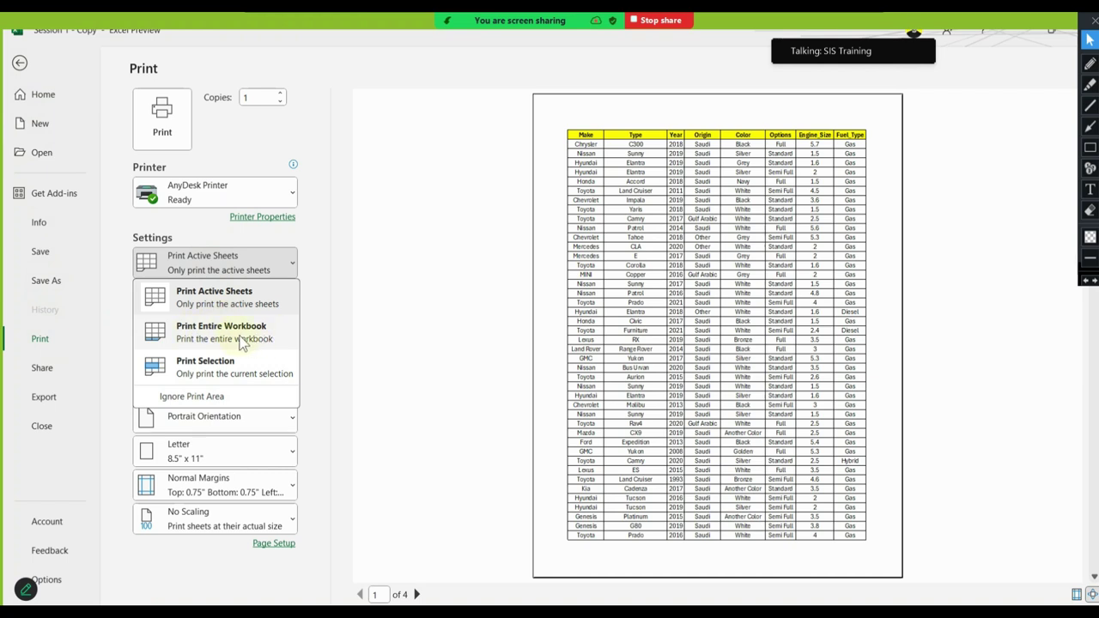
pyautogui.click(242, 342)
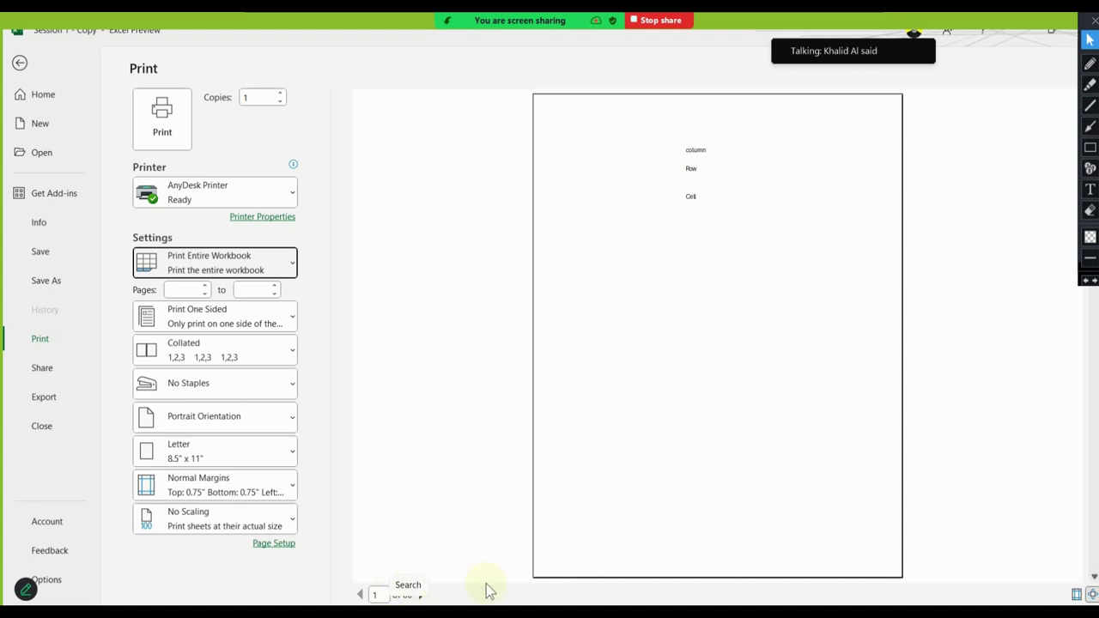
pyautogui.click(214, 266)
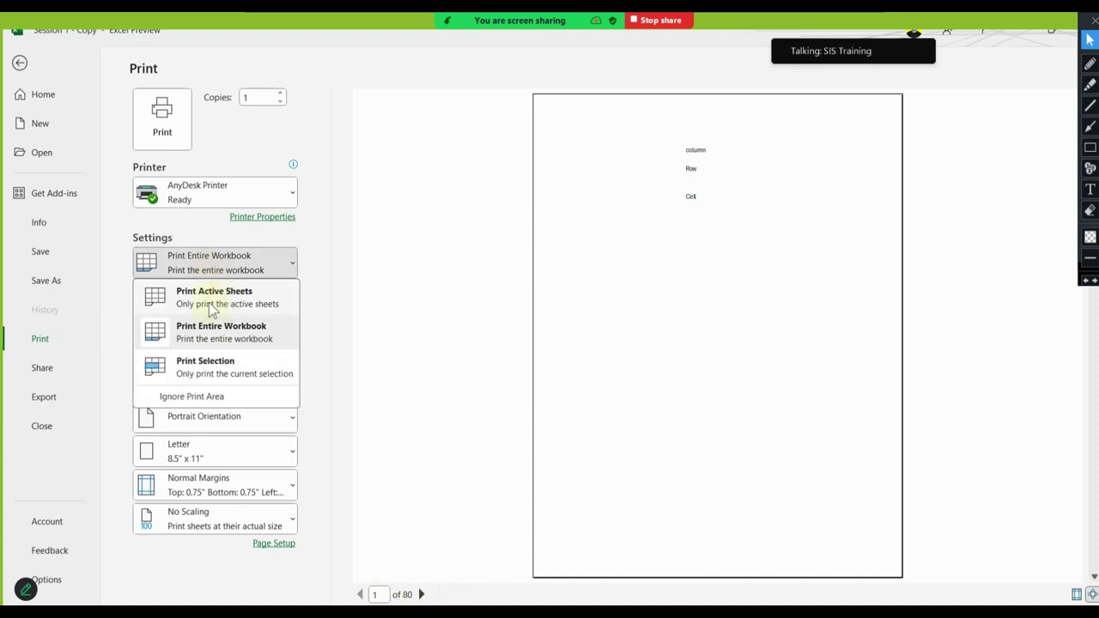
pyautogui.click(221, 292)
# Leave the print screen and select the Make-to-Color block A1:E8
pyautogui.click(219, 271)
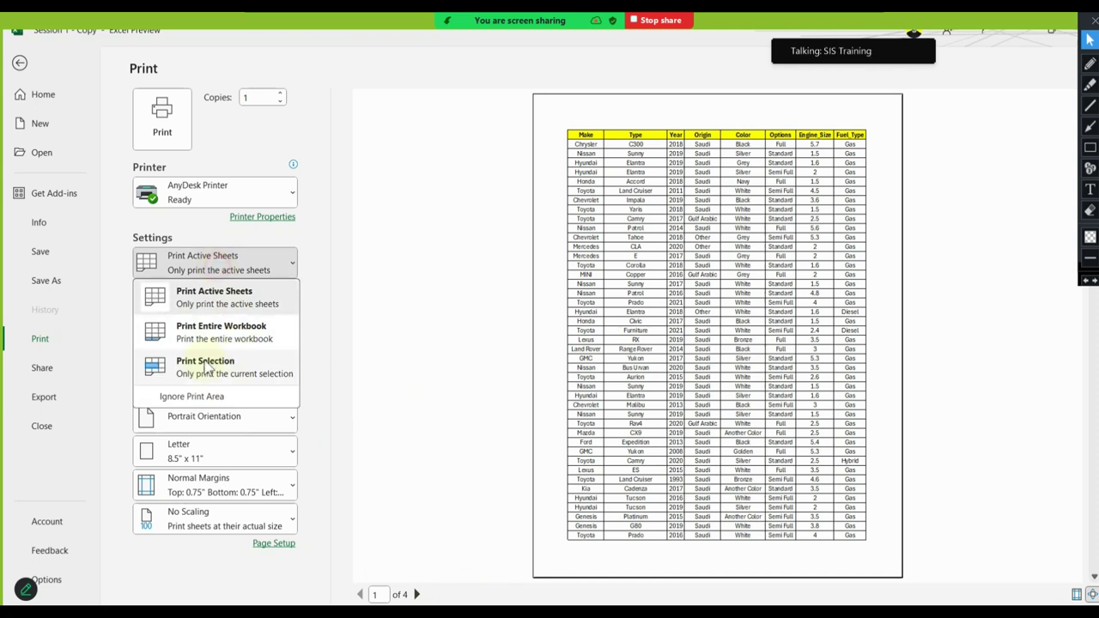
pyautogui.click(25, 62)
pyautogui.moveTo(65, 198)
pyautogui.mouseDown()
pyautogui.moveTo(374, 278)
pyautogui.moveTo(380, 337)
pyautogui.mouseUp()
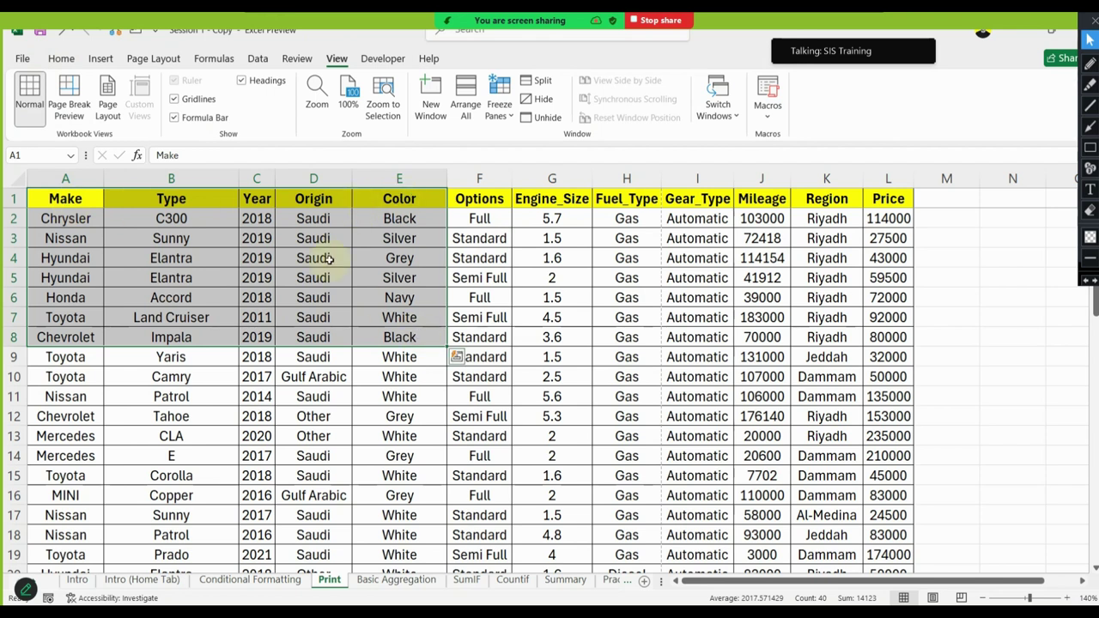
# Preview printing with Print Selection for A1:E8, then revert the scope to Print Active Sheets
pyautogui.click(22, 58)
pyautogui.click(79, 338)
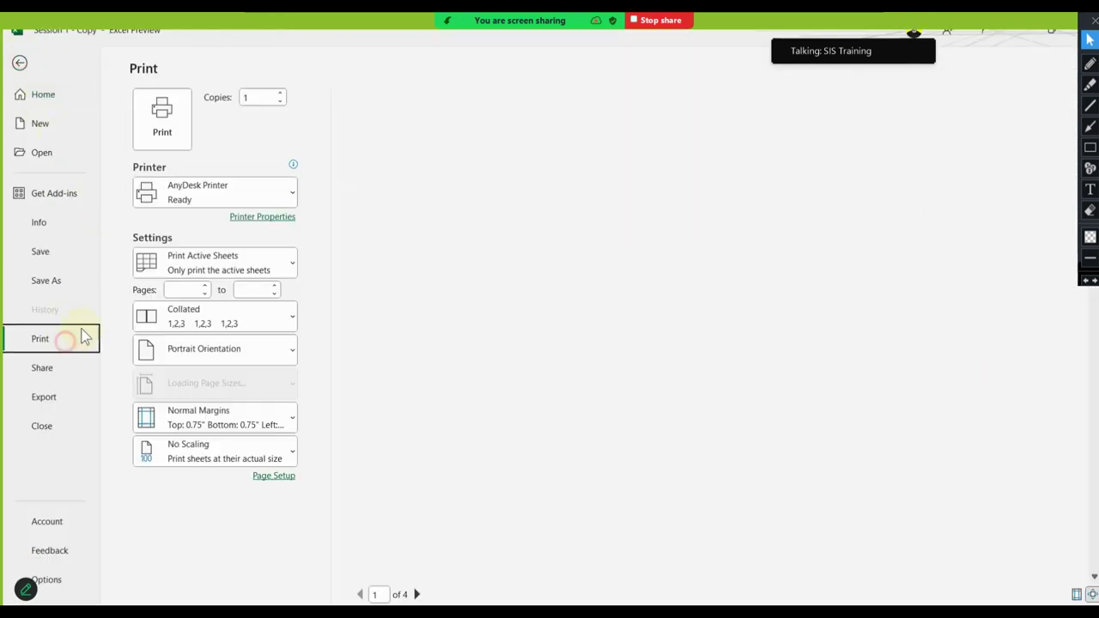
pyautogui.click(183, 271)
pyautogui.click(221, 359)
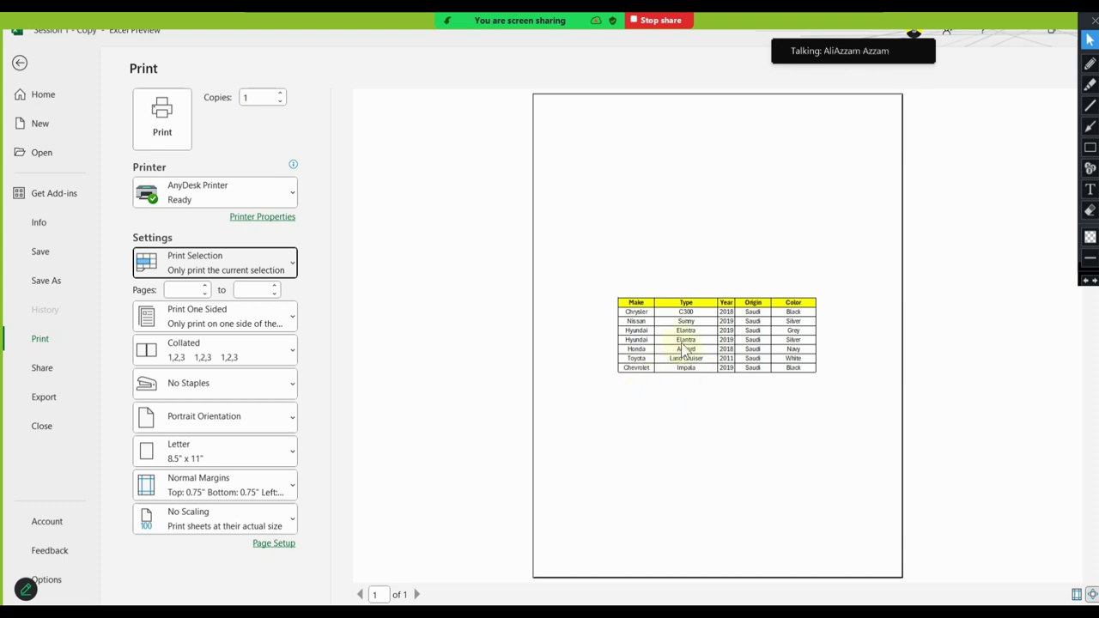
pyautogui.click(266, 257)
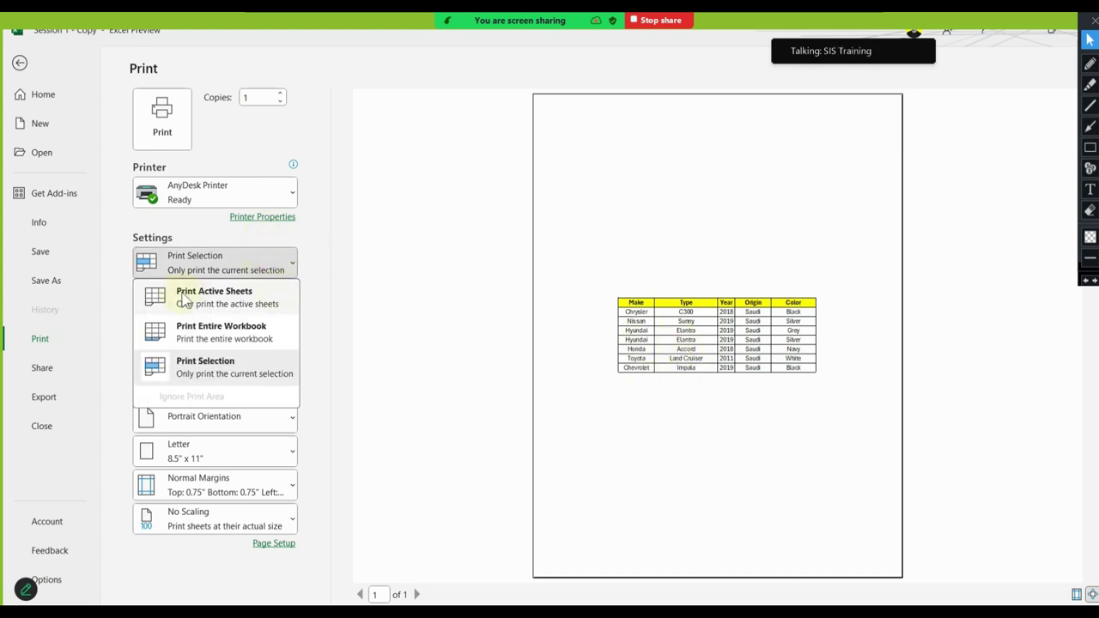
pyautogui.click(213, 295)
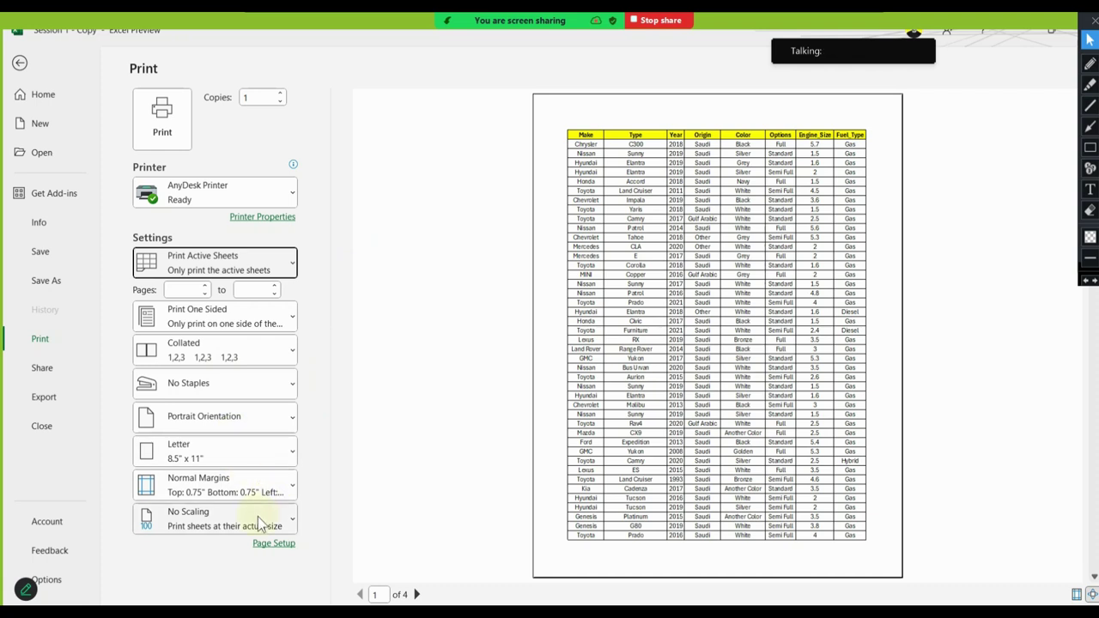
# Change scaling from No Scaling to Fit All Columns on One Page, keeping one-sided printing
pyautogui.click(231, 521)
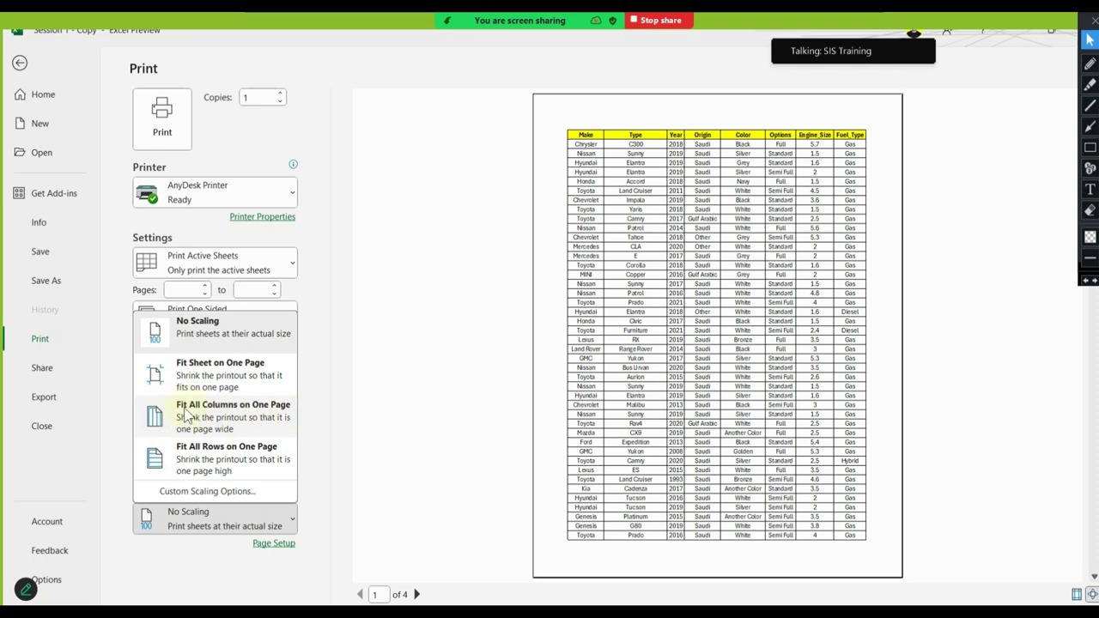
pyautogui.click(273, 416)
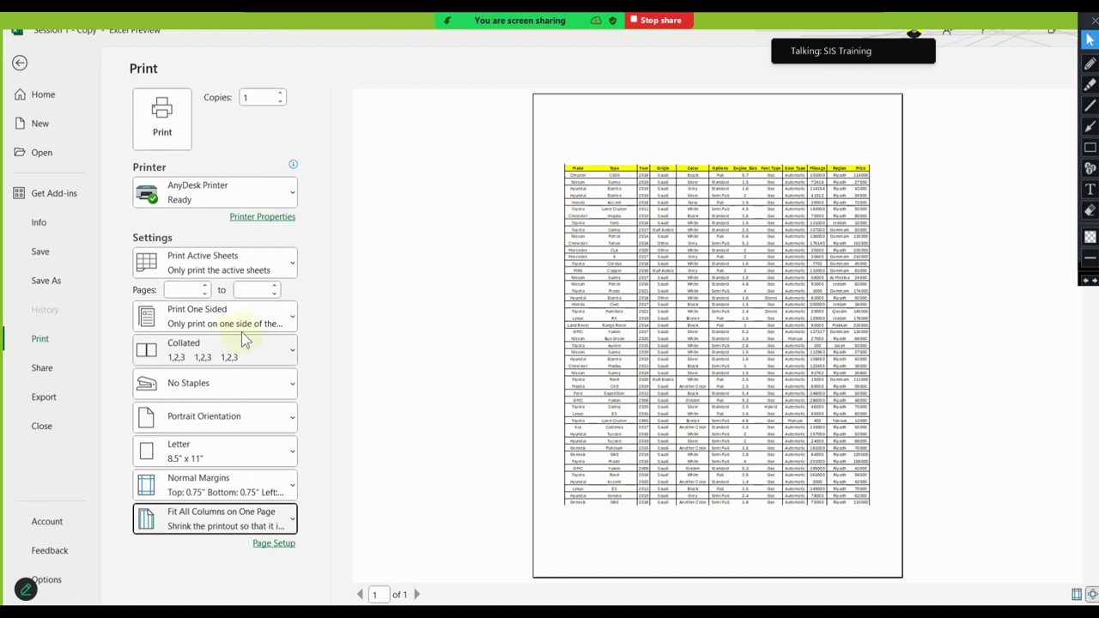
pyautogui.click(214, 321)
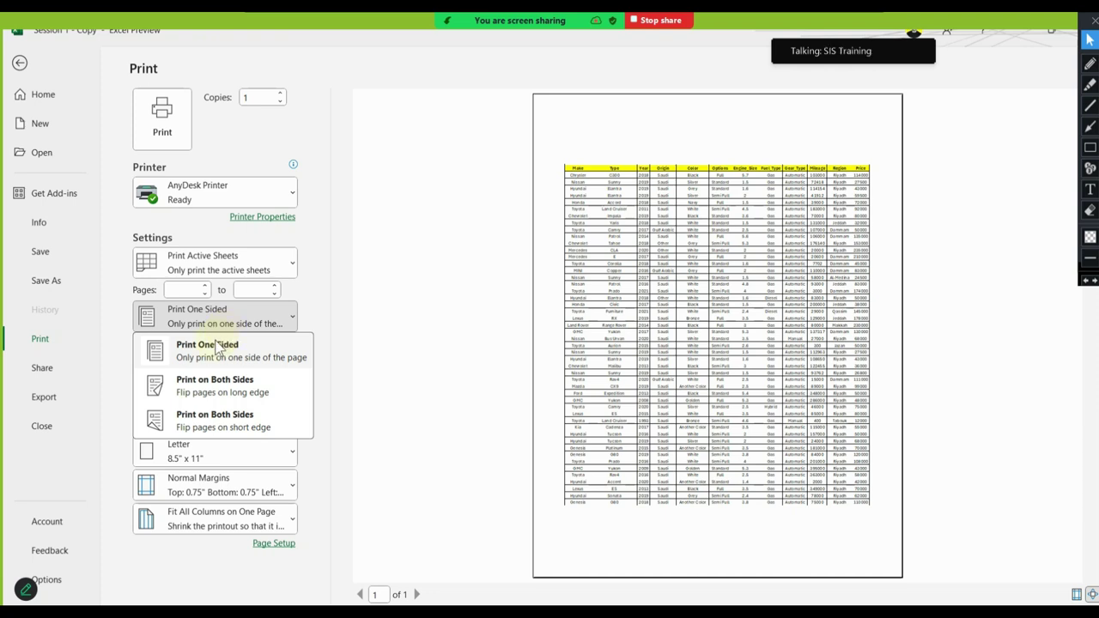
pyautogui.click(318, 304)
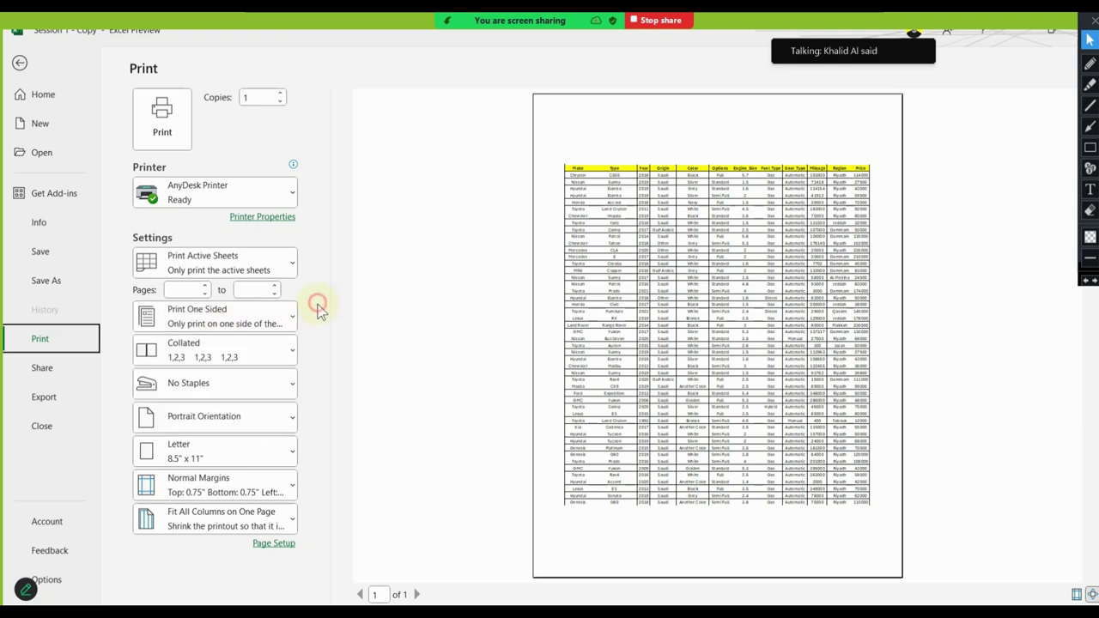
# Leave stapling at No Staples and check the page orientation options
pyautogui.click(205, 381)
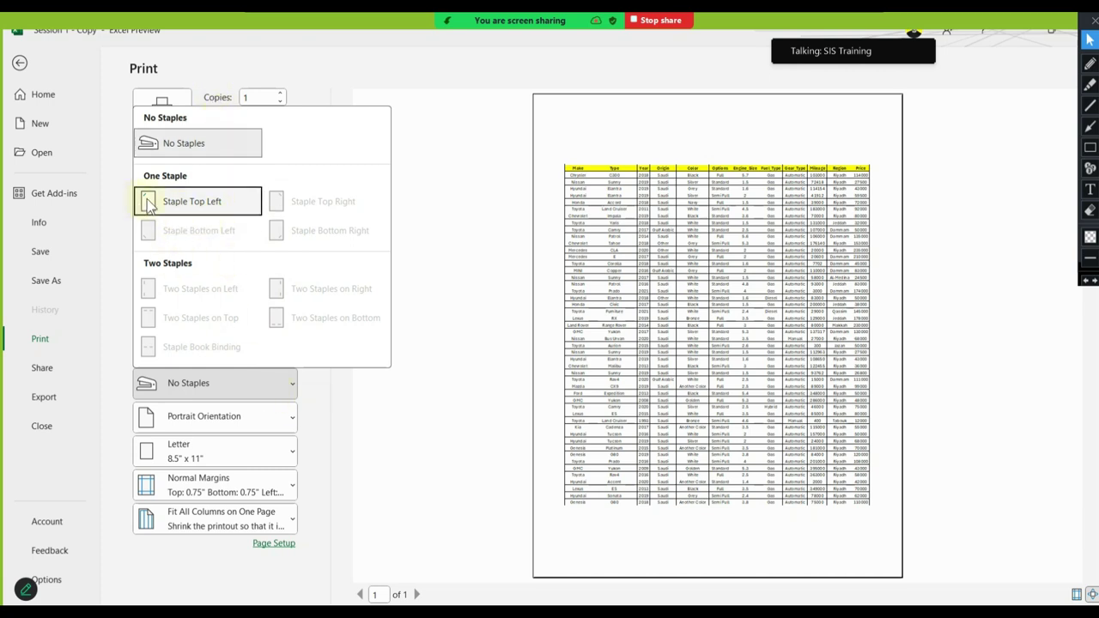
pyautogui.click(310, 408)
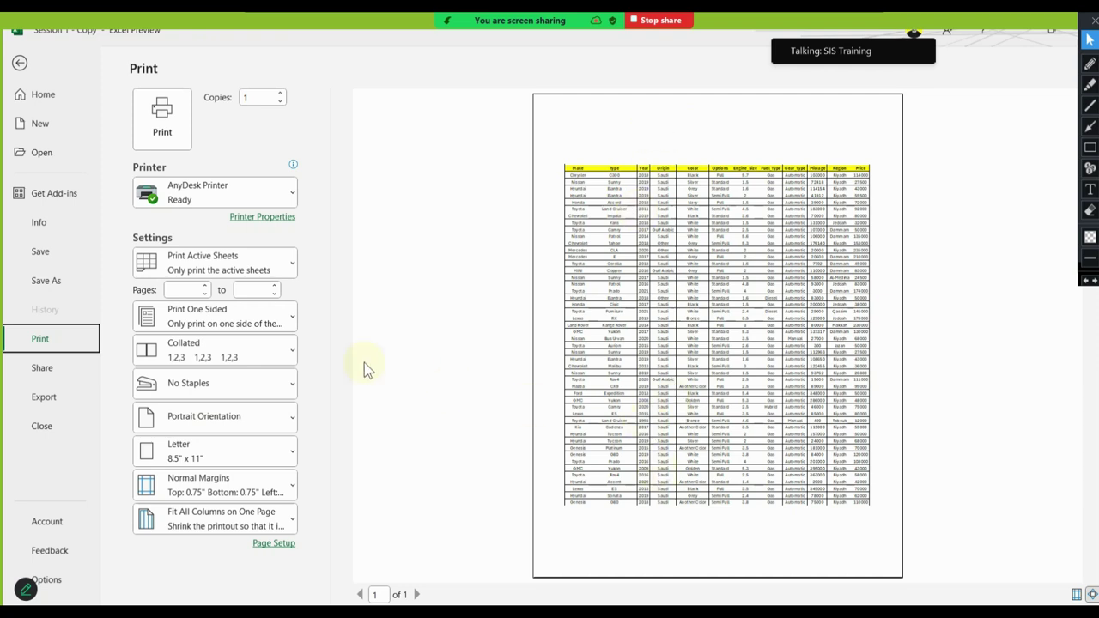
pyautogui.click(235, 416)
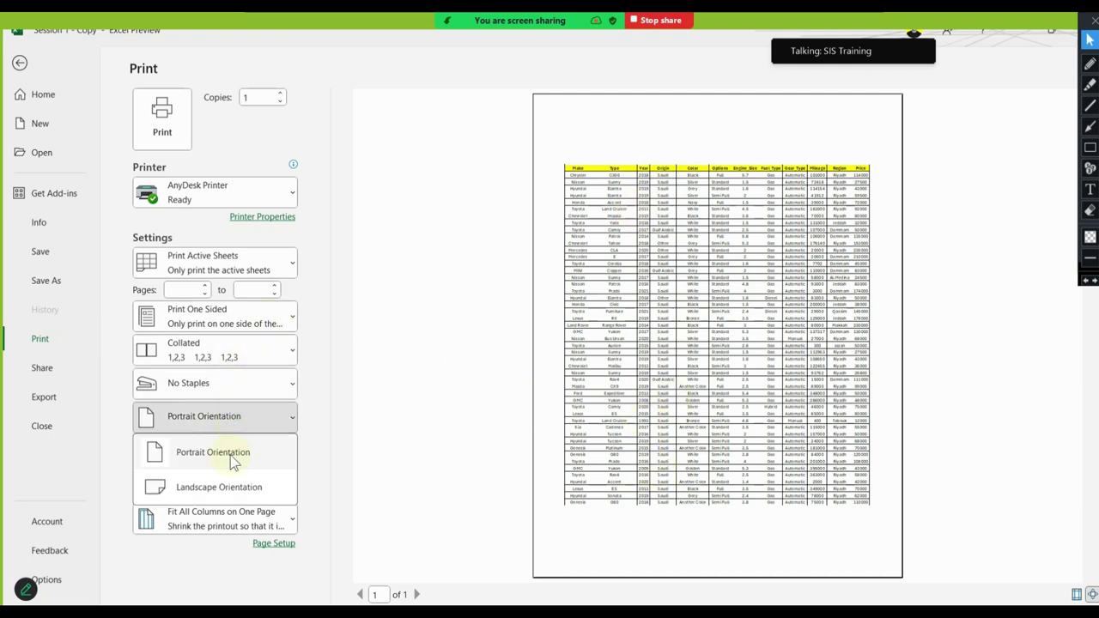
# Switch the printout to landscape orientation and keep Letter as the paper size
pyautogui.click(239, 487)
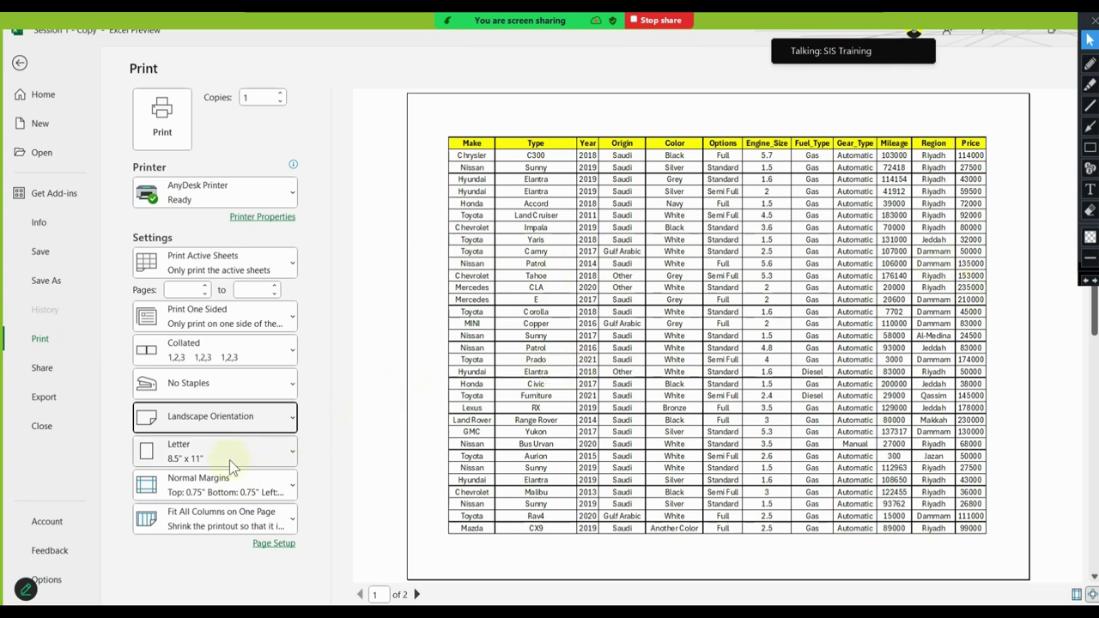
pyautogui.click(204, 453)
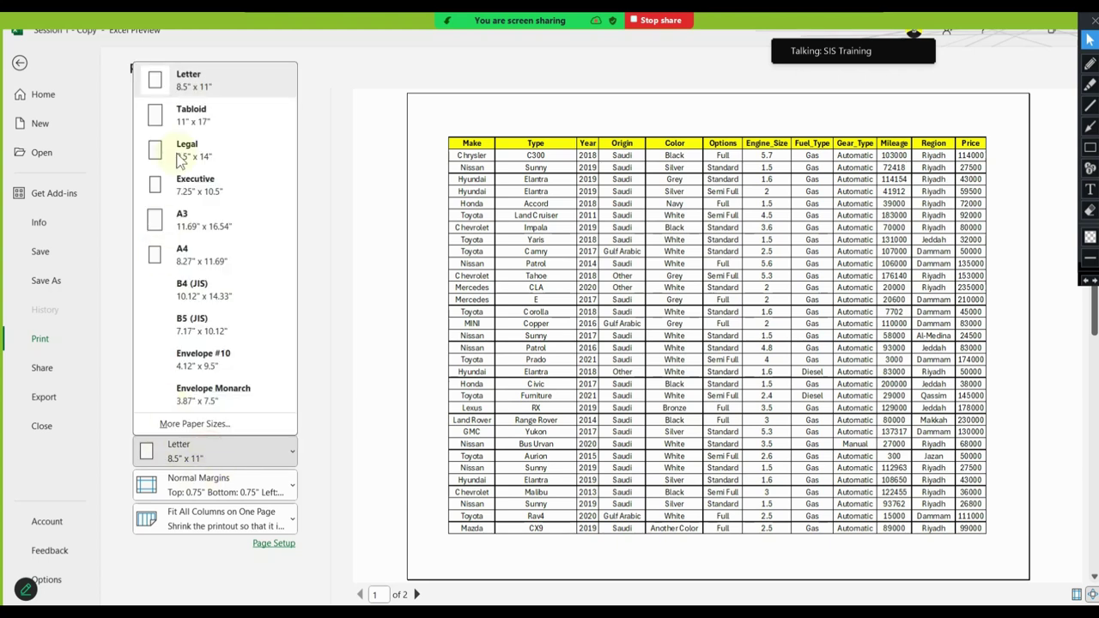
pyautogui.click(335, 251)
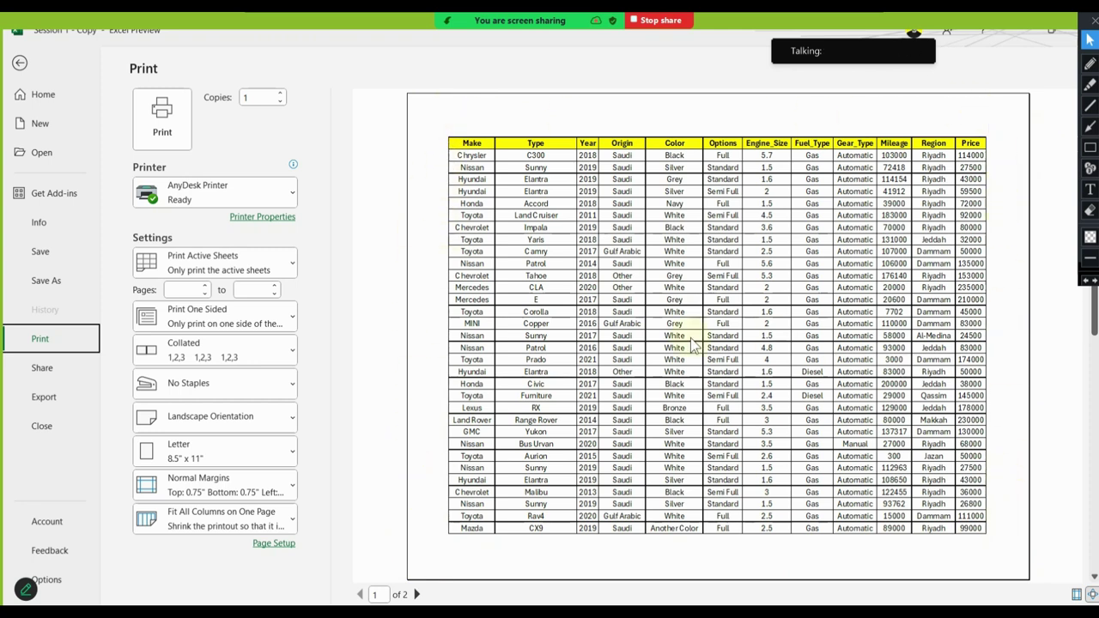
pyautogui.click(262, 487)
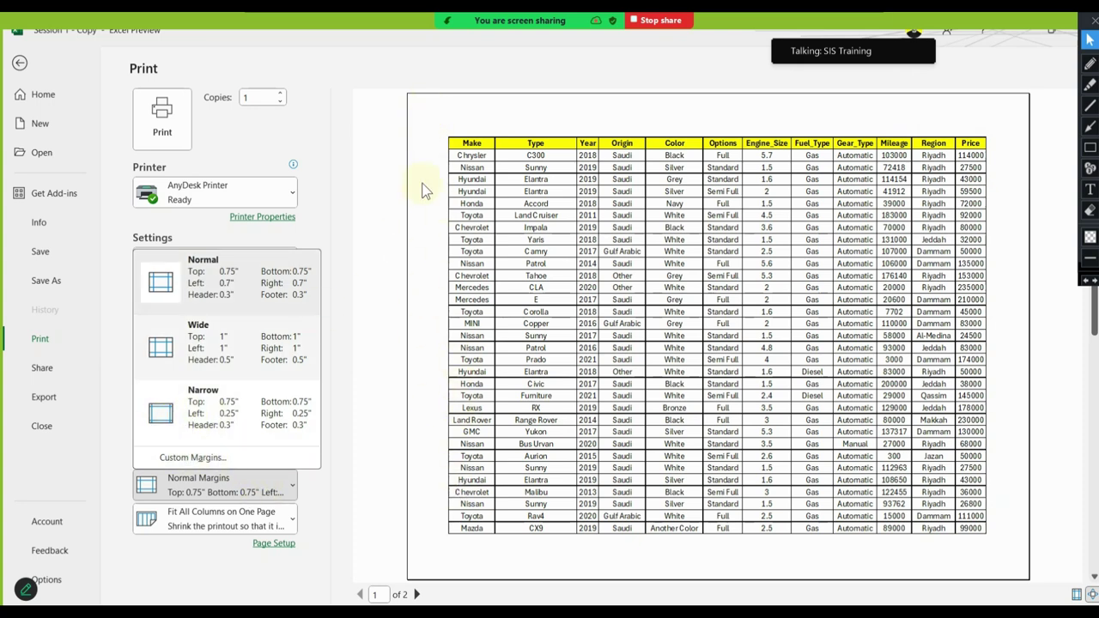
# Try narrow margins, restore normal margins, then preview both printed pages
pyautogui.click(214, 419)
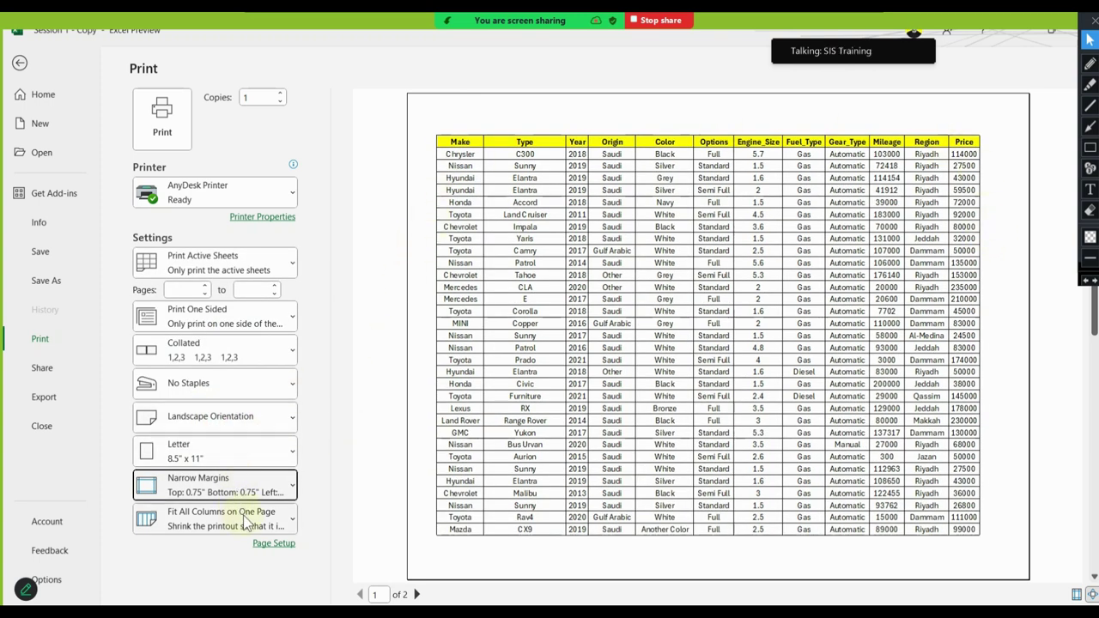
pyautogui.click(245, 487)
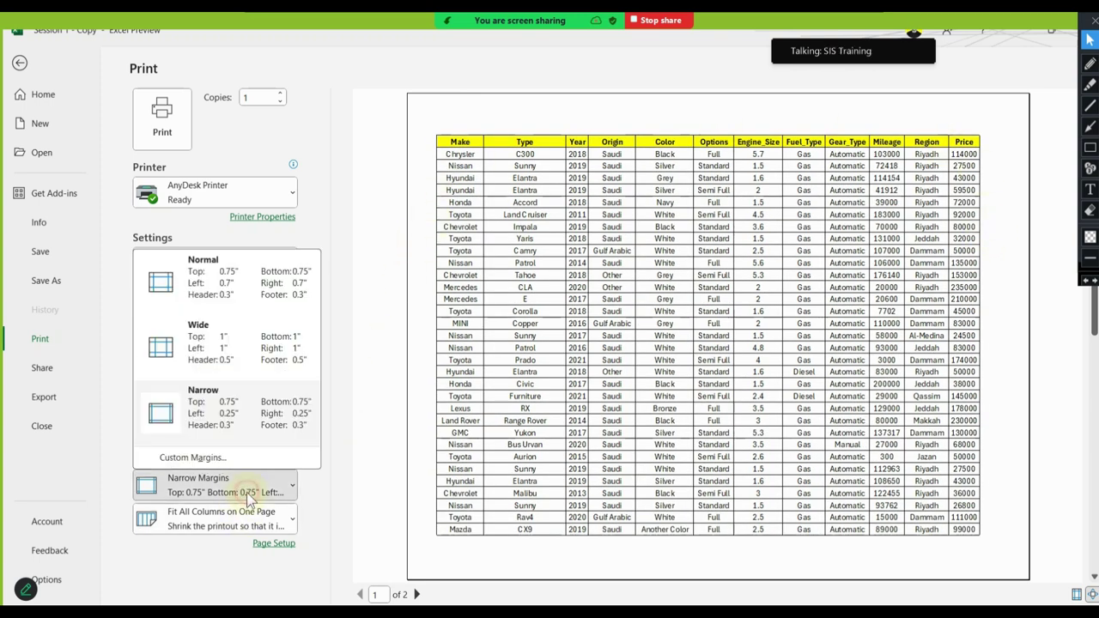
pyautogui.click(255, 292)
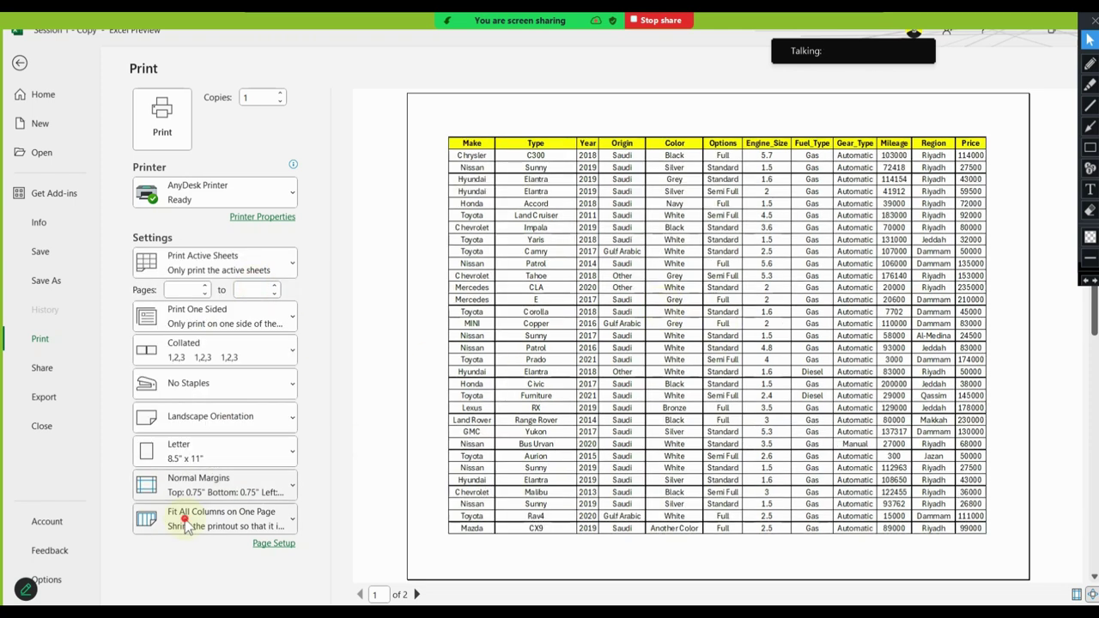
pyautogui.click(186, 526)
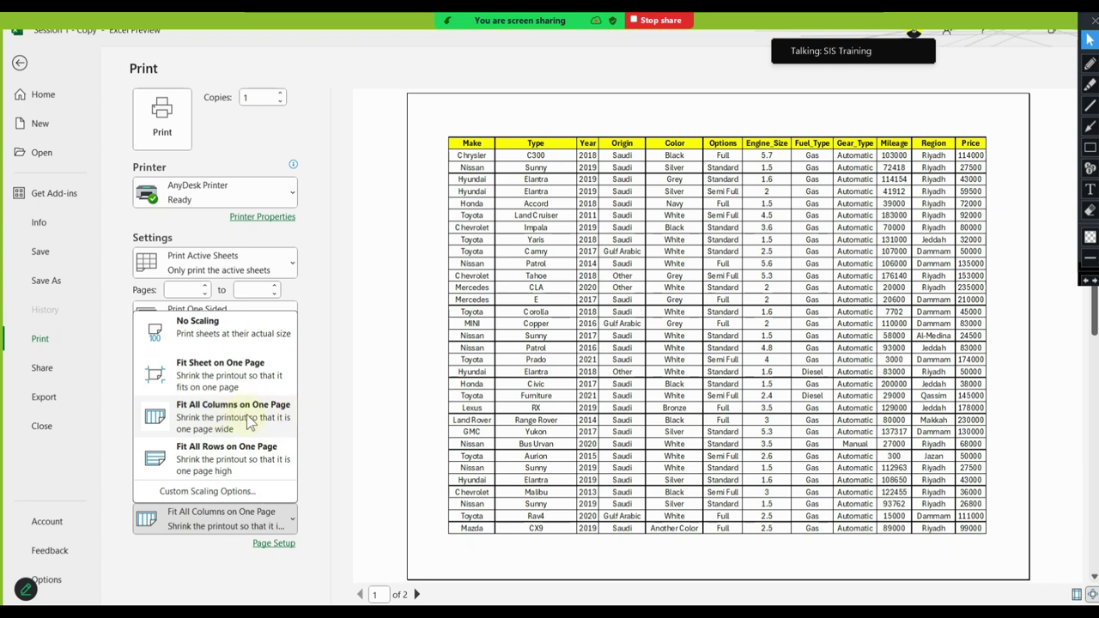
pyautogui.press('Escape')
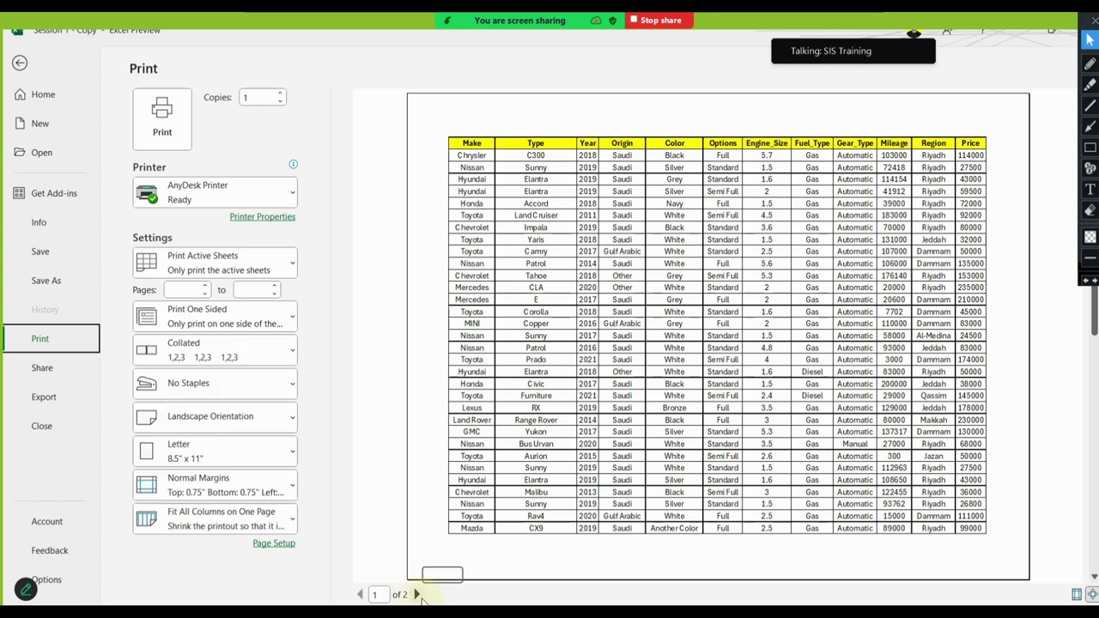
pyautogui.click(417, 595)
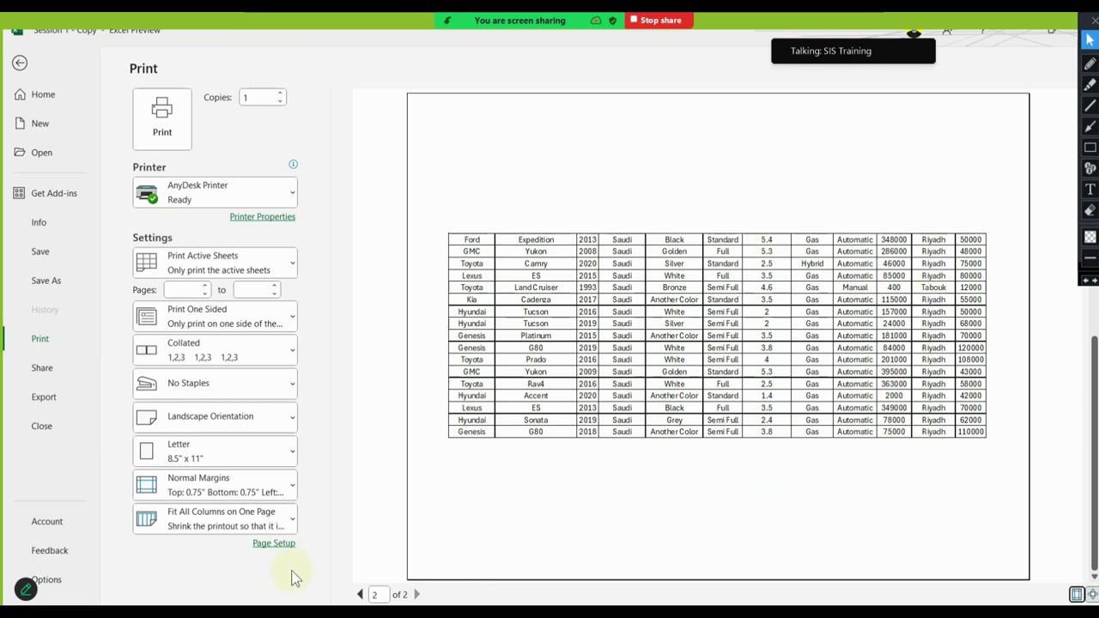
pyautogui.click(360, 594)
# Keep landscape orientation and scale the printout to fit the whole sheet on one page
pyautogui.click(228, 519)
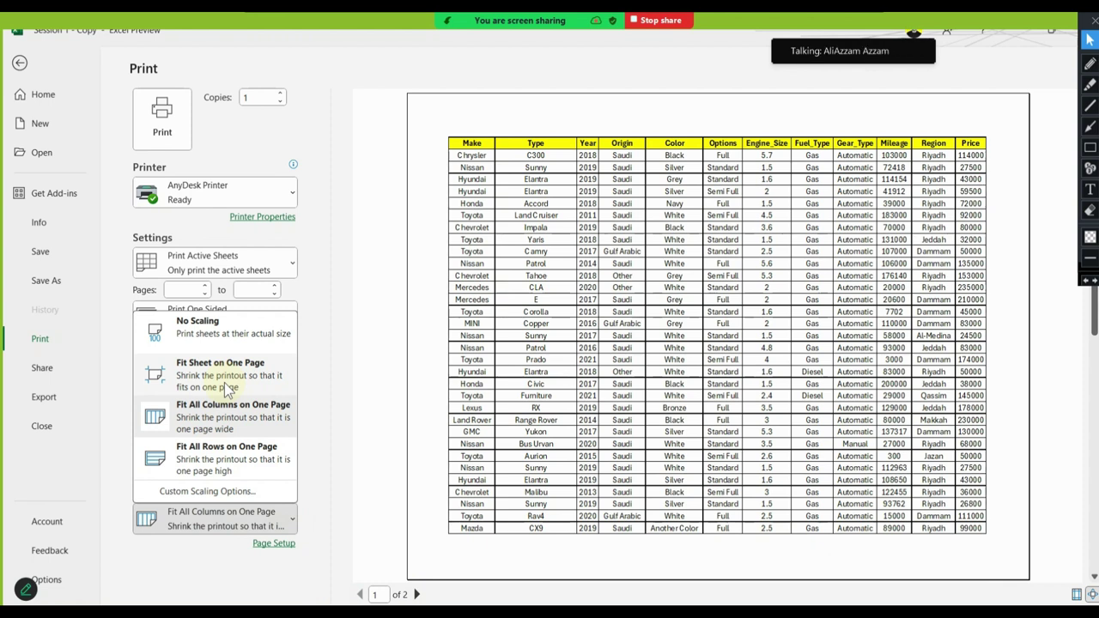
pyautogui.click(309, 354)
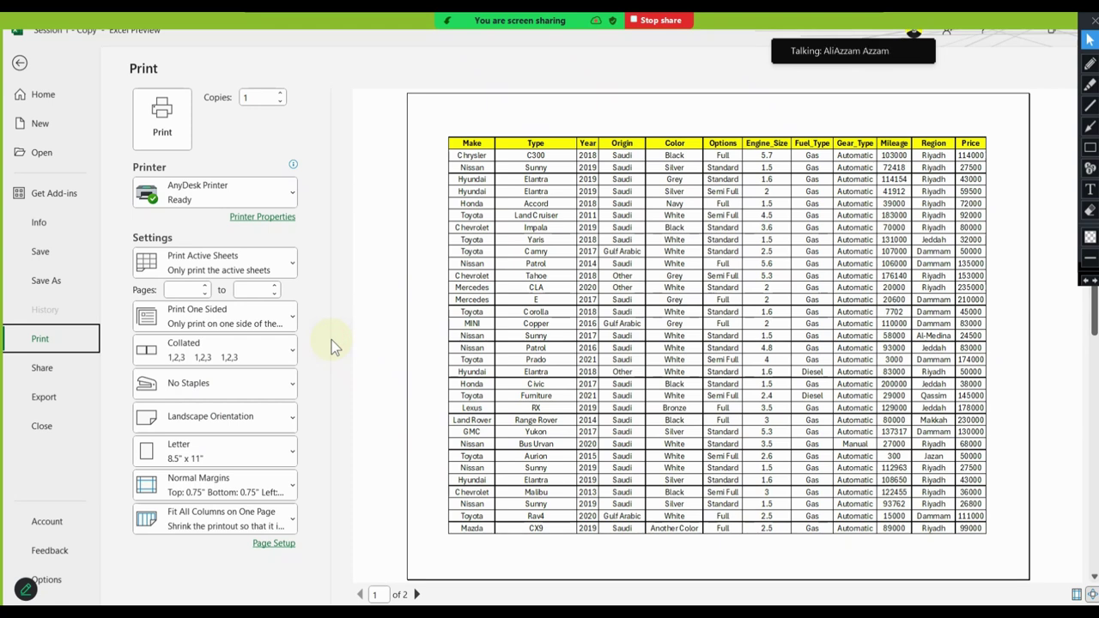
pyautogui.click(232, 418)
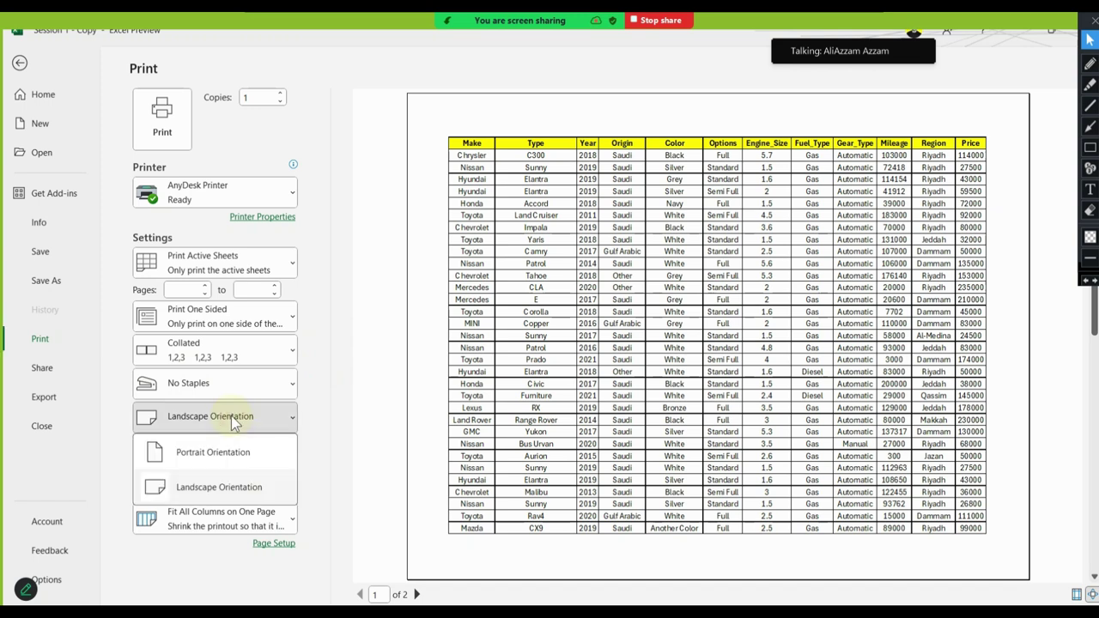
pyautogui.click(215, 452)
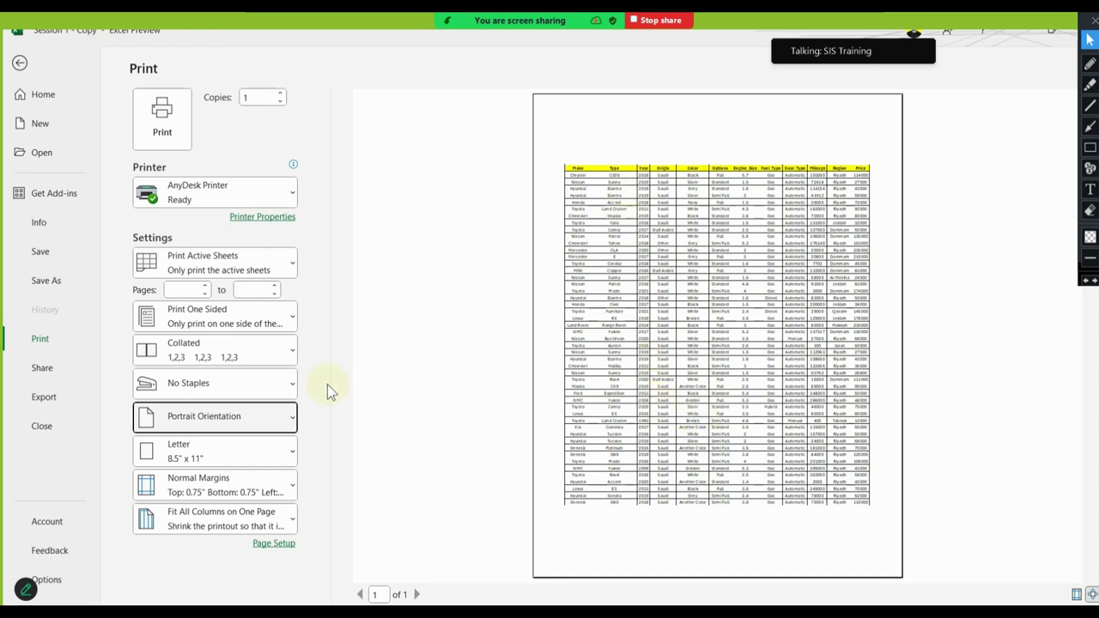
pyautogui.click(235, 410)
pyautogui.click(215, 487)
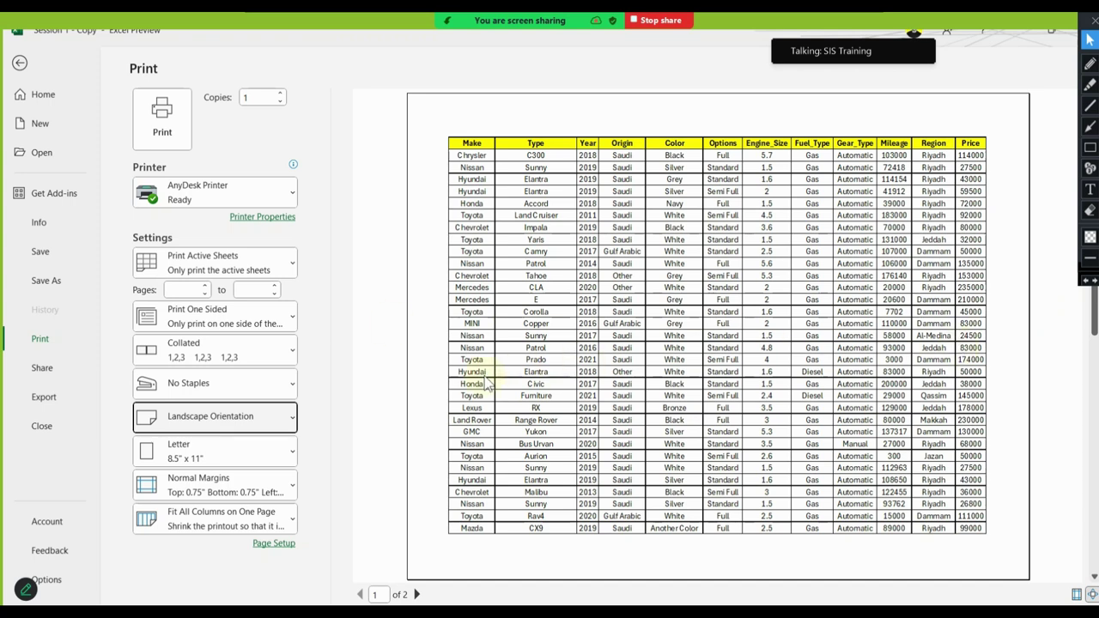
pyautogui.click(281, 520)
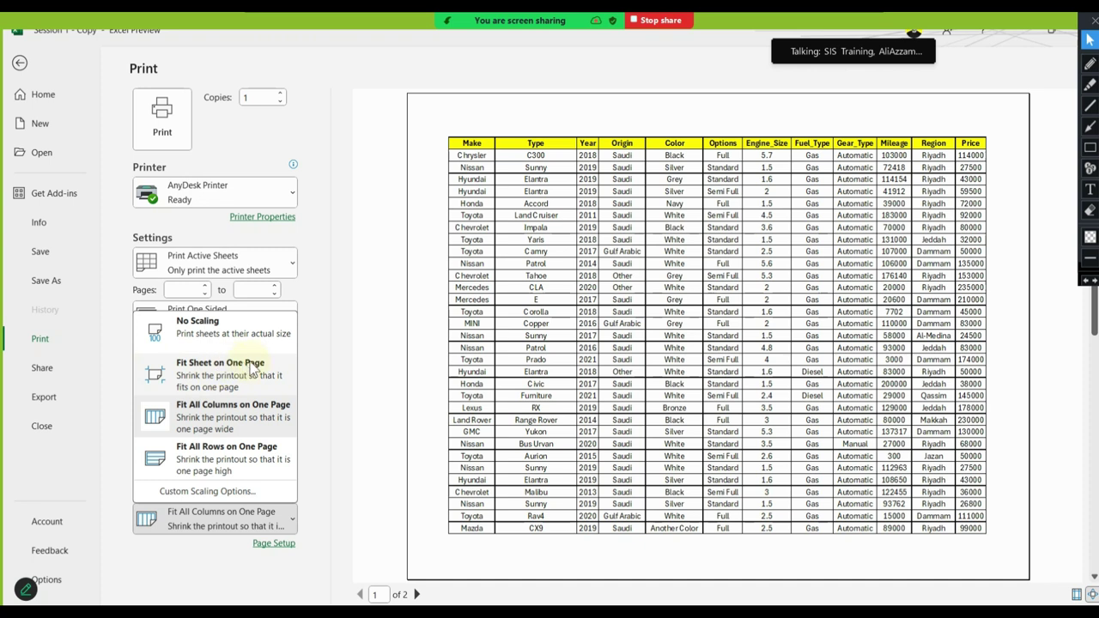
pyautogui.click(252, 368)
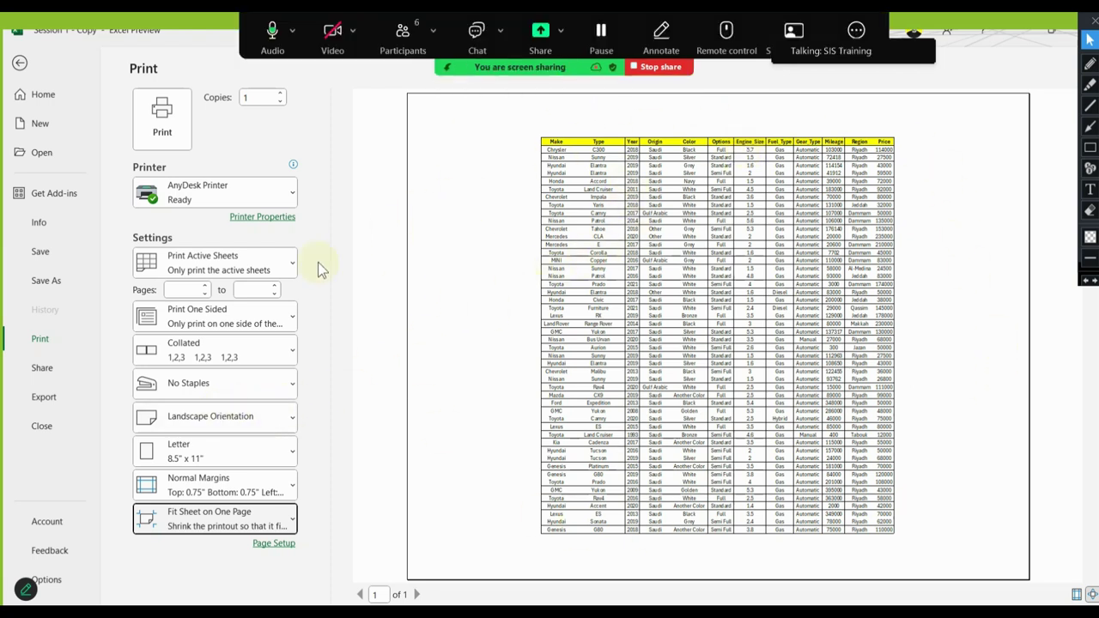
# Set the printout to portrait orientation with Narrow margins
pyautogui.click(242, 416)
pyautogui.click(247, 454)
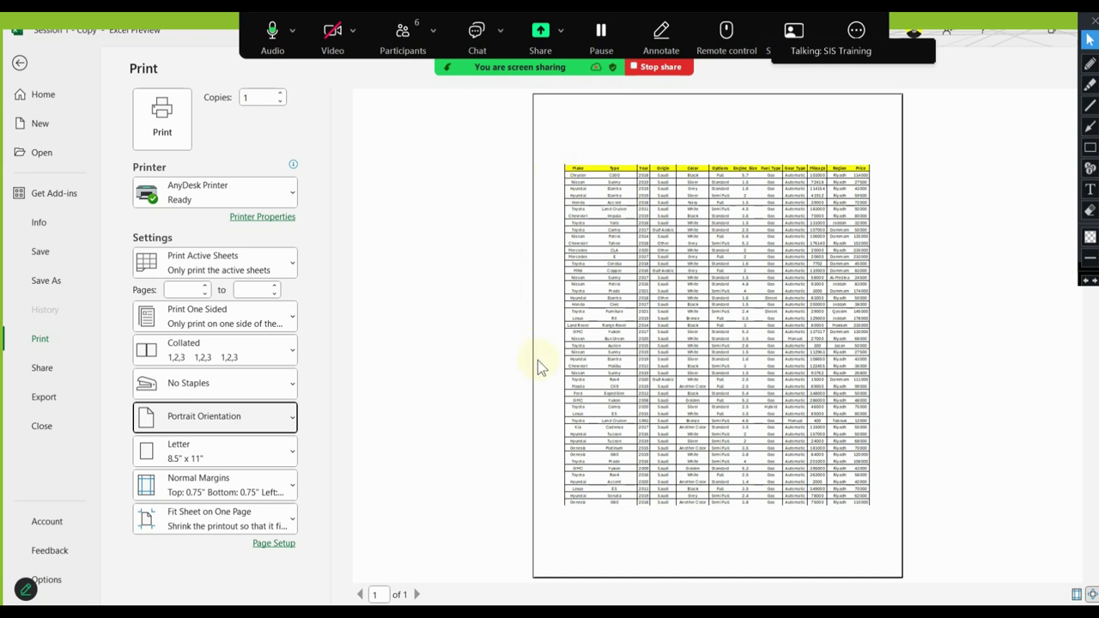
pyautogui.click(256, 485)
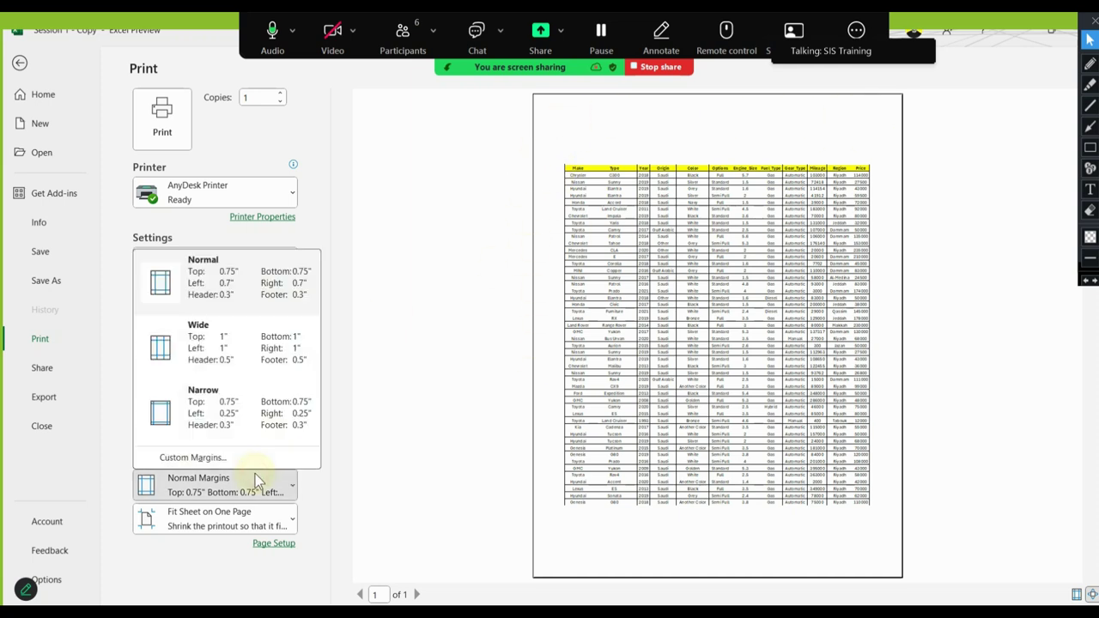
pyautogui.click(197, 425)
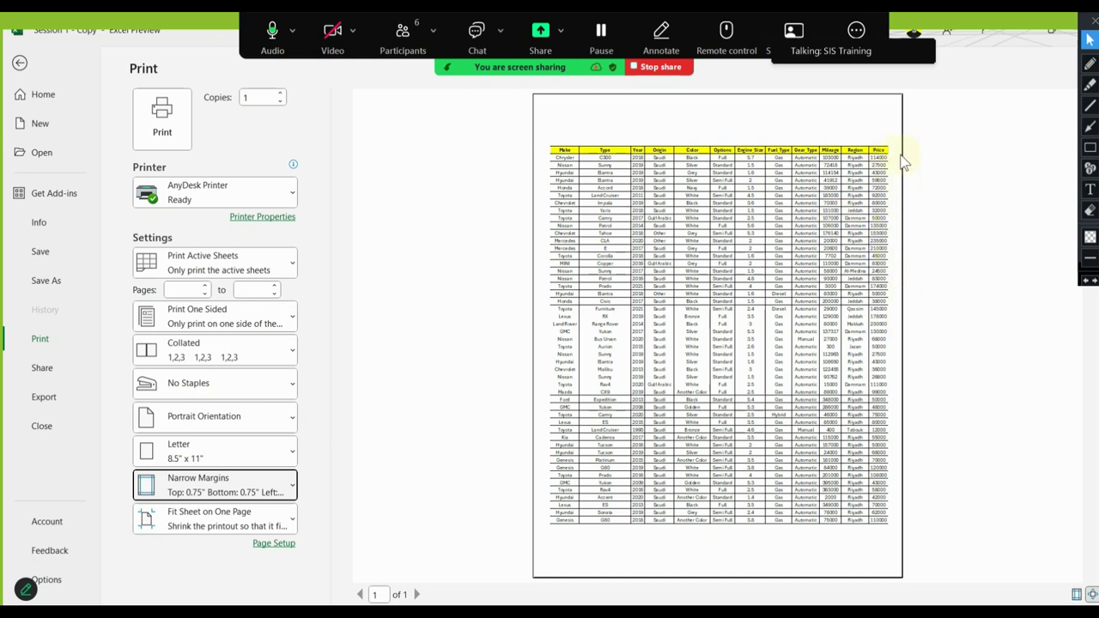
pyautogui.click(240, 486)
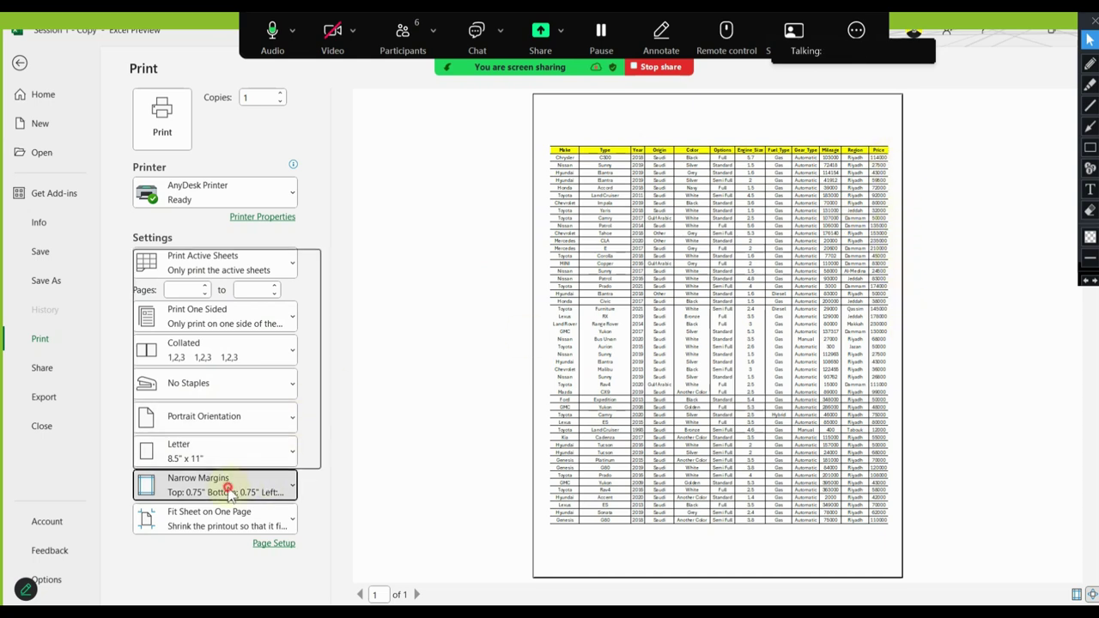
pyautogui.click(231, 286)
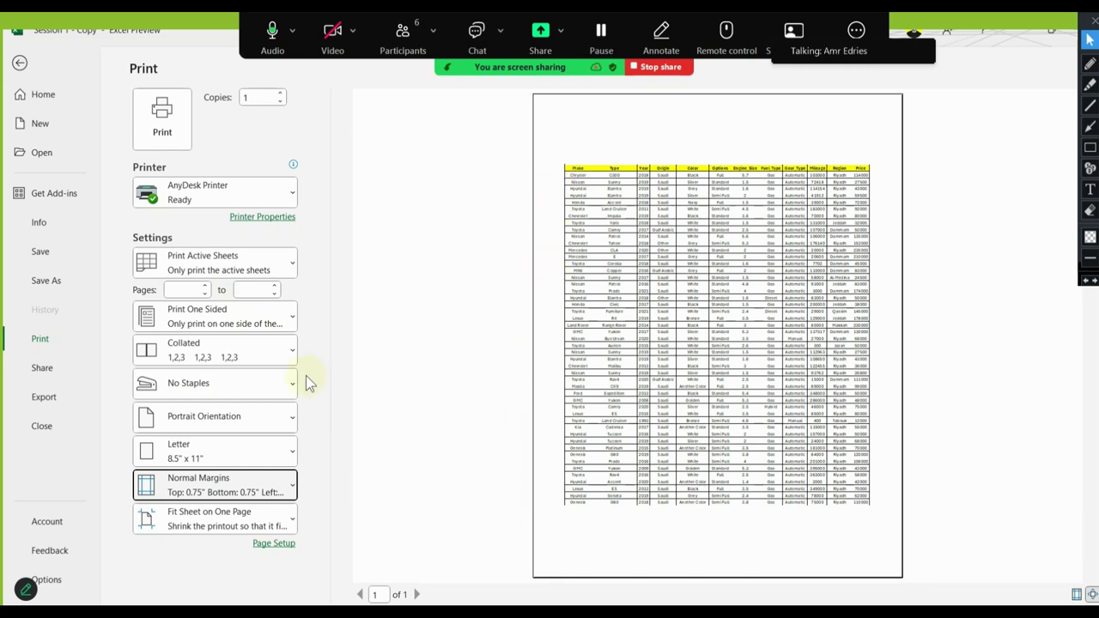
pyautogui.click(234, 486)
pyautogui.click(224, 408)
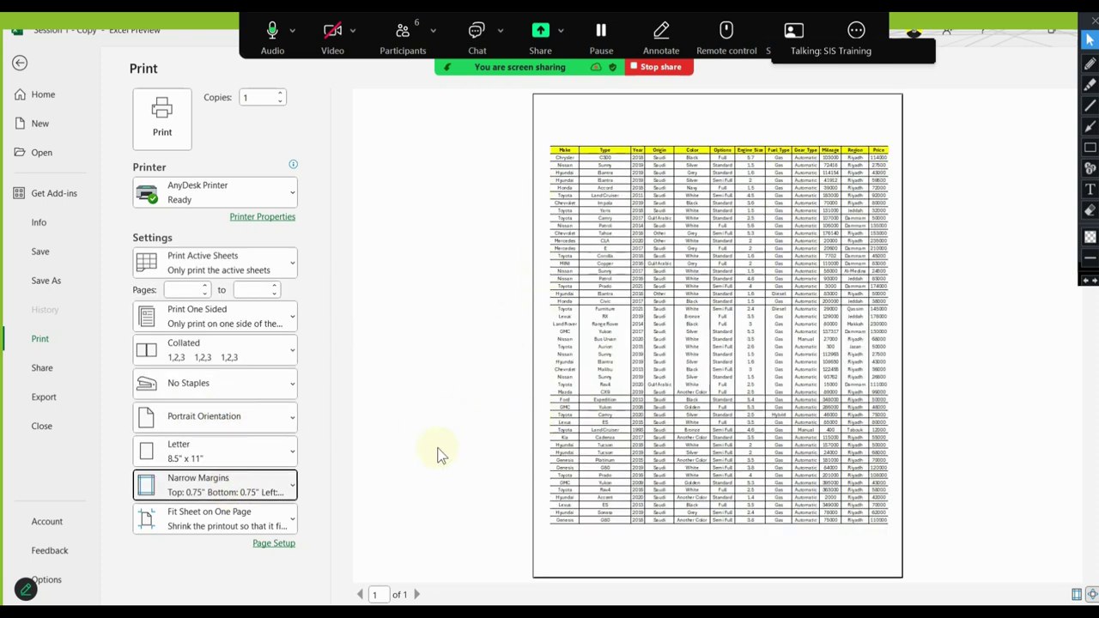
pyautogui.click(185, 488)
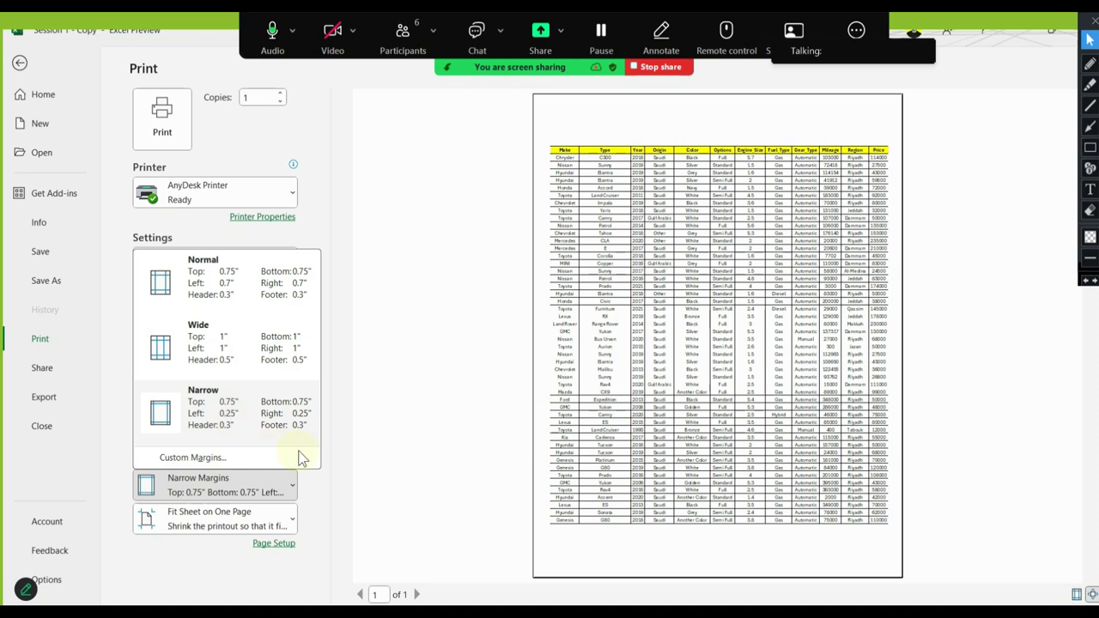
pyautogui.click(338, 370)
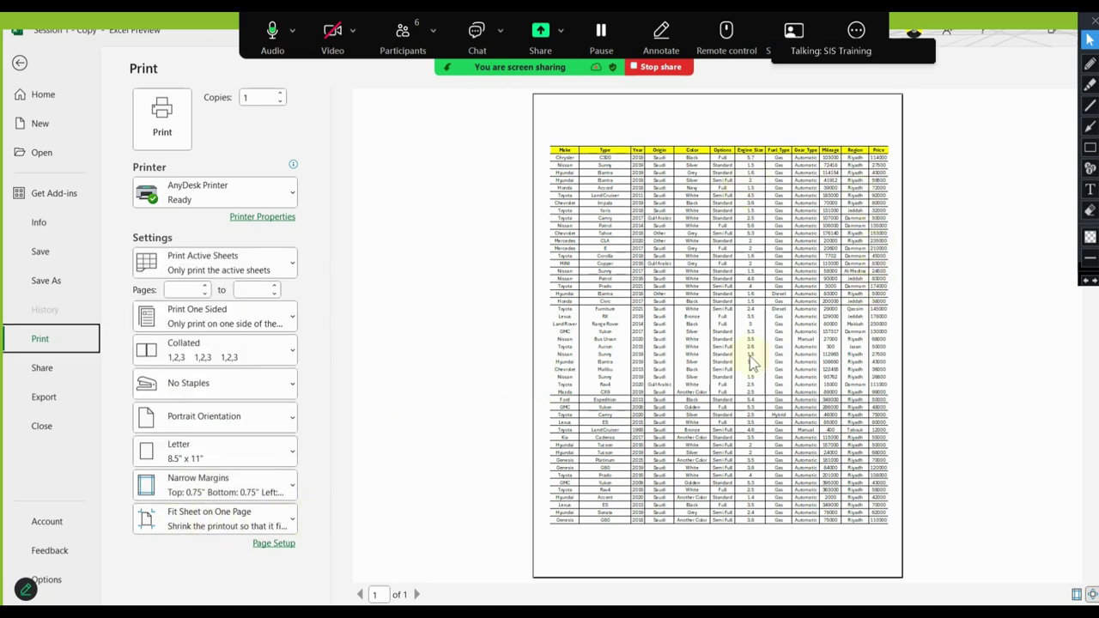
# Leave the print preview and return to the worksheet
pyautogui.click(36, 65)
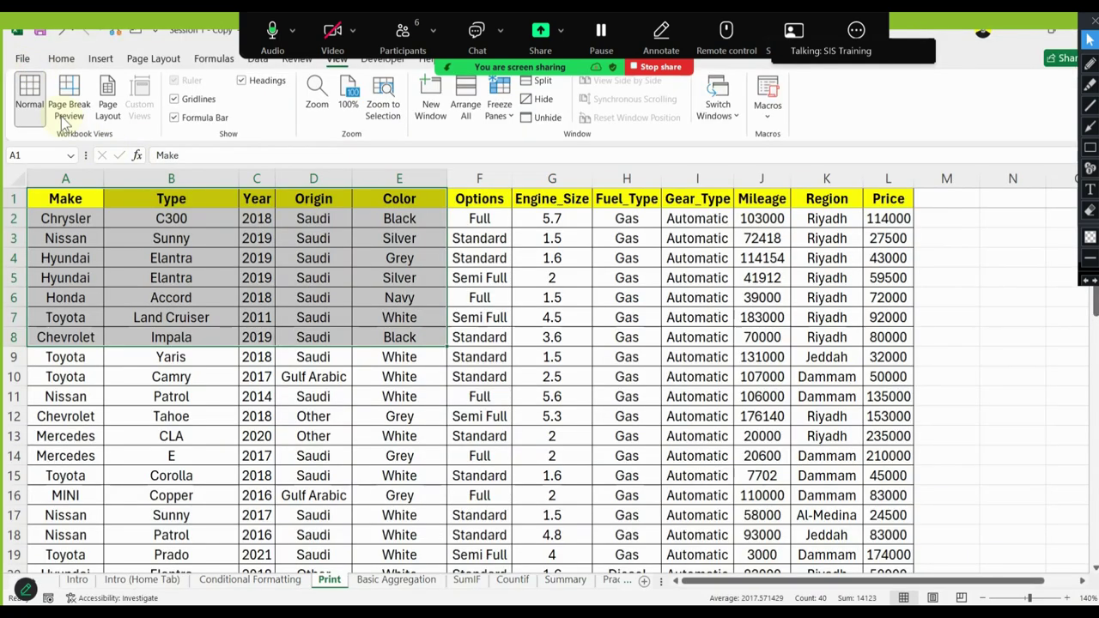
pyautogui.click(22, 59)
pyautogui.click(56, 340)
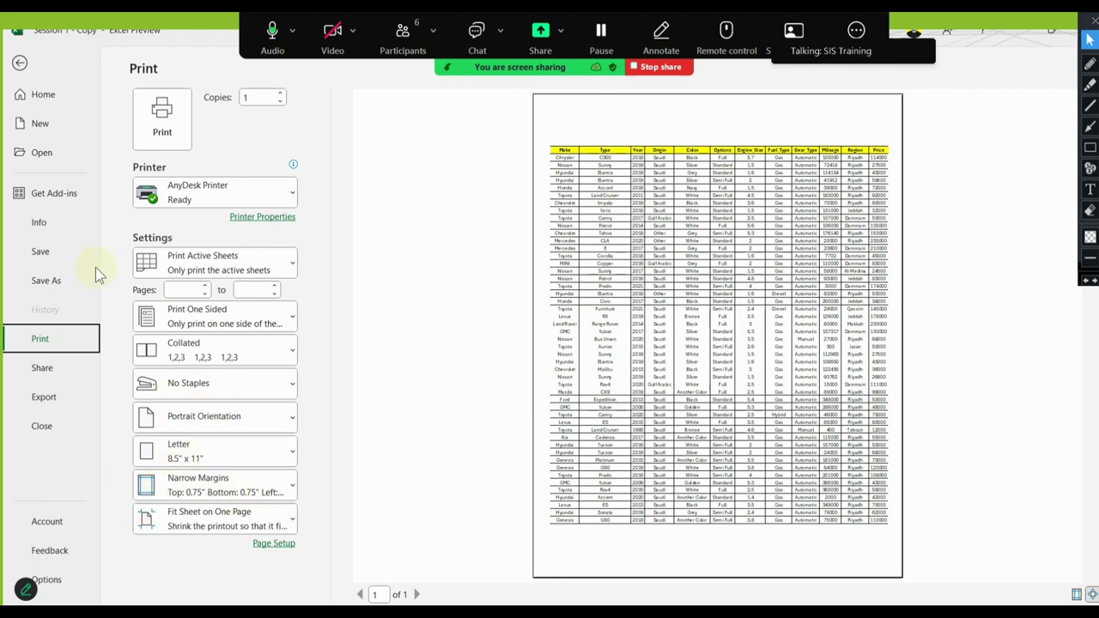
pyautogui.click(19, 63)
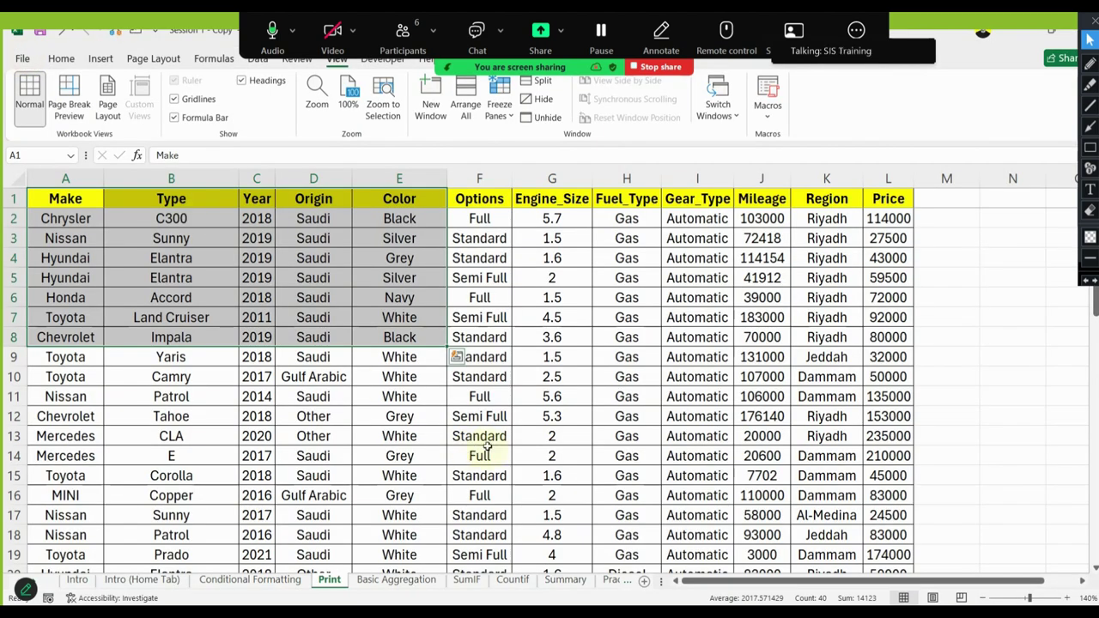
# Switch to the Basic Aggregation sheet and hide the floating meeting controls
pyautogui.click(404, 584)
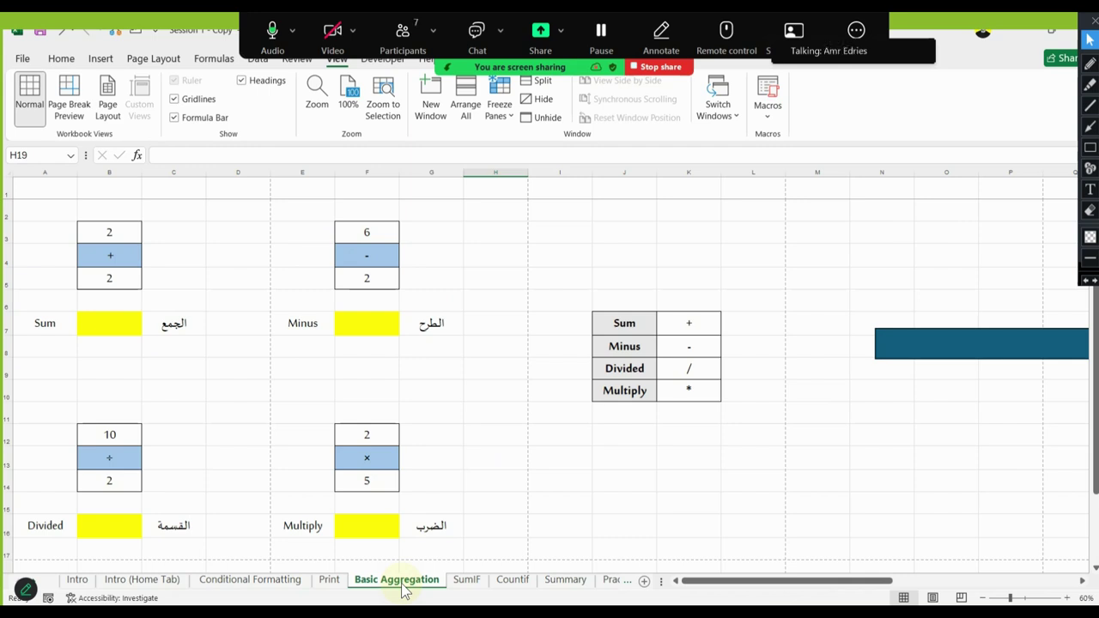
pyautogui.click(856, 31)
pyautogui.click(910, 174)
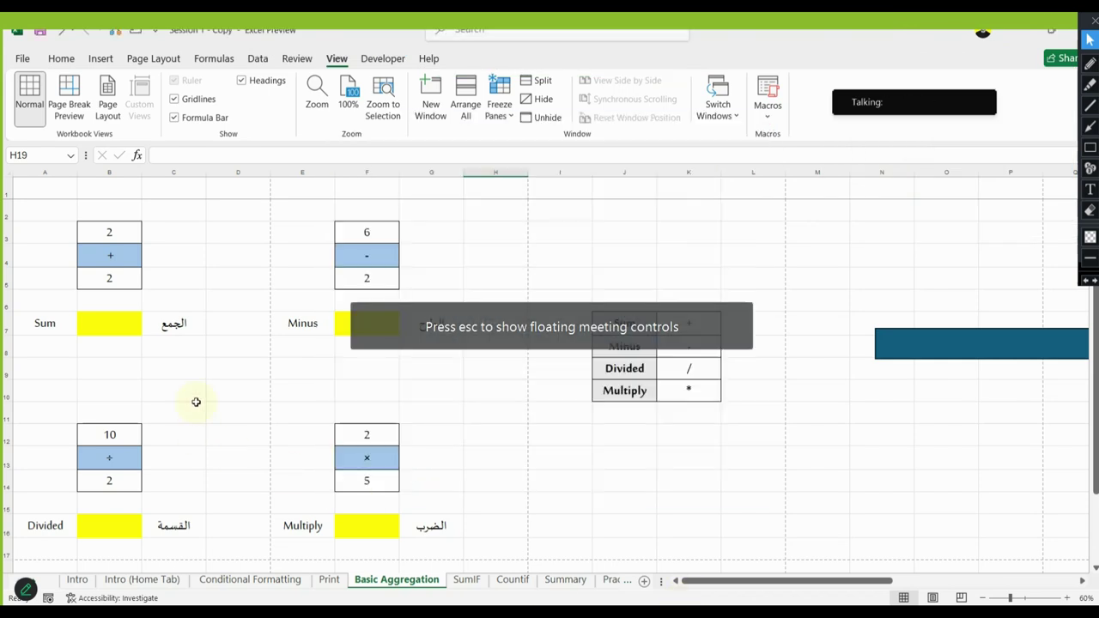
# Review the Sum exercise cells B3 to B5, then start a formula with = in B7
pyautogui.click(99, 320)
pyautogui.click(124, 231)
pyautogui.click(129, 254)
pyautogui.click(129, 277)
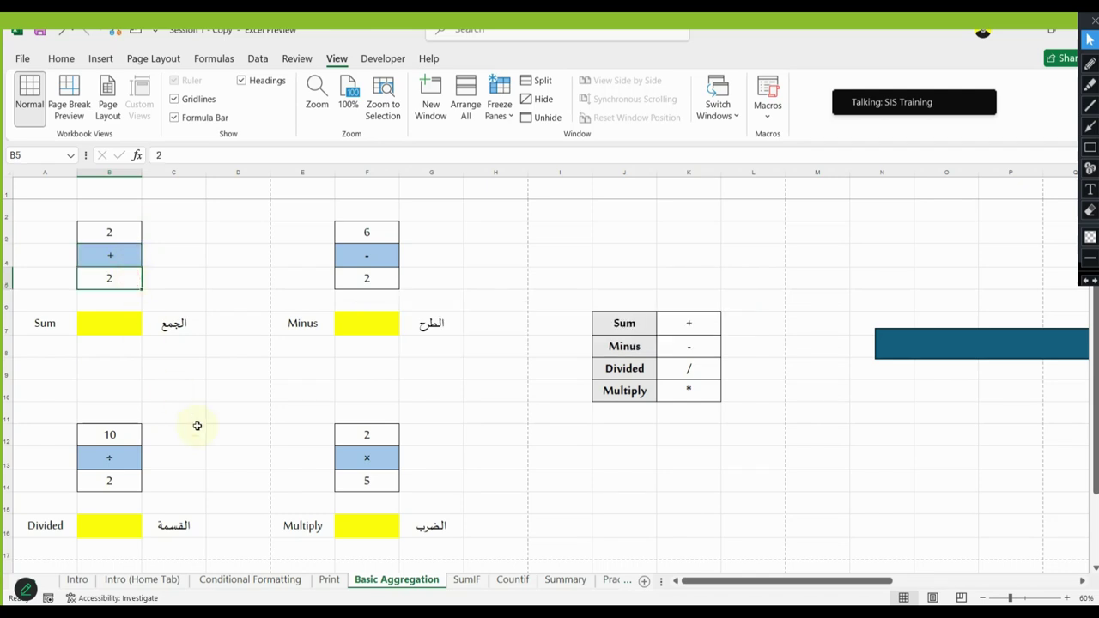
pyautogui.click(100, 322)
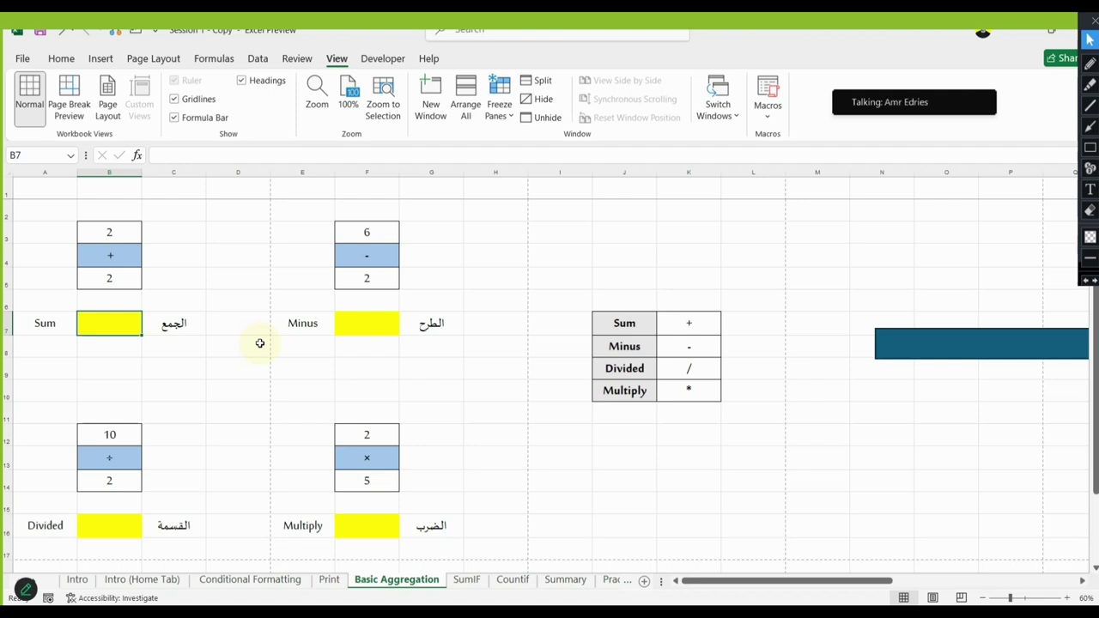
pyautogui.write('=')
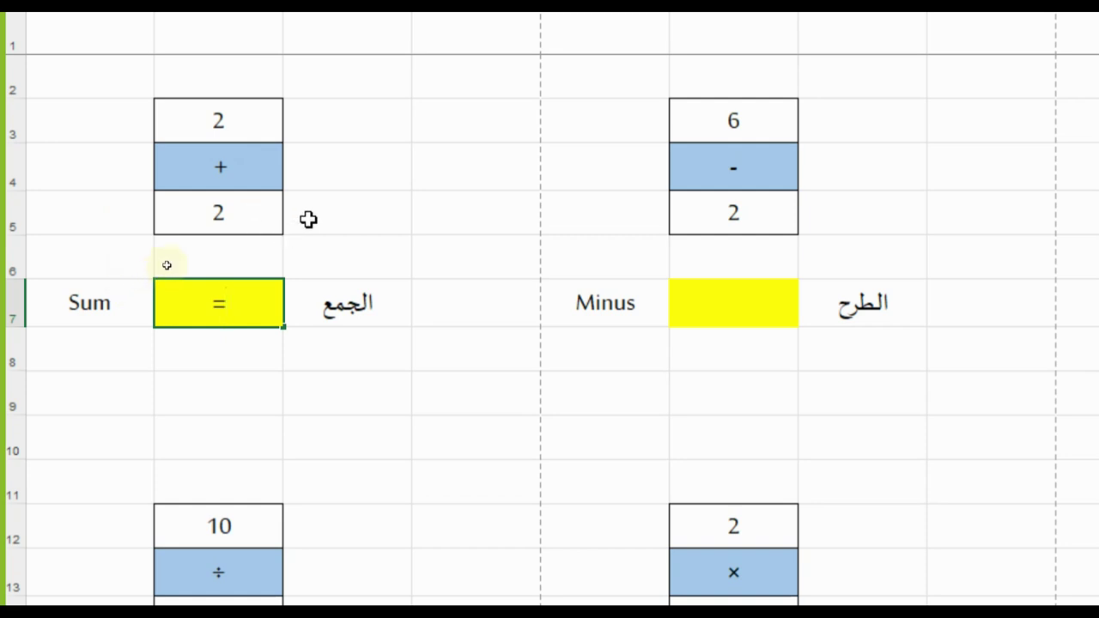
# Enter =B3+B5 in the yellow Sum cell B7 so it shows 4
pyautogui.click(249, 124)
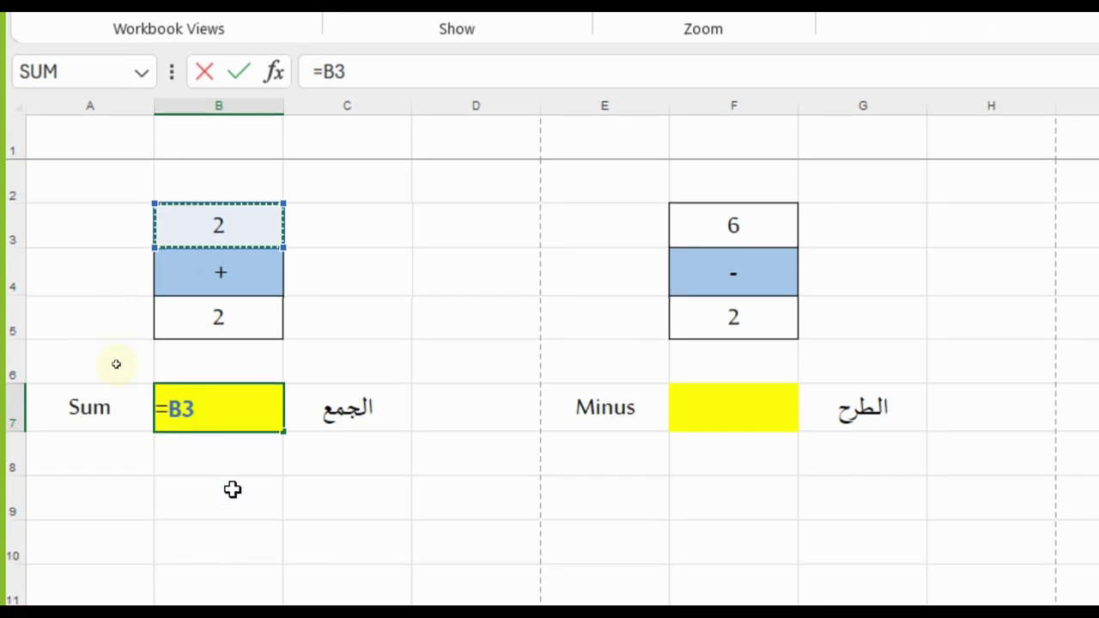
pyautogui.write('+')
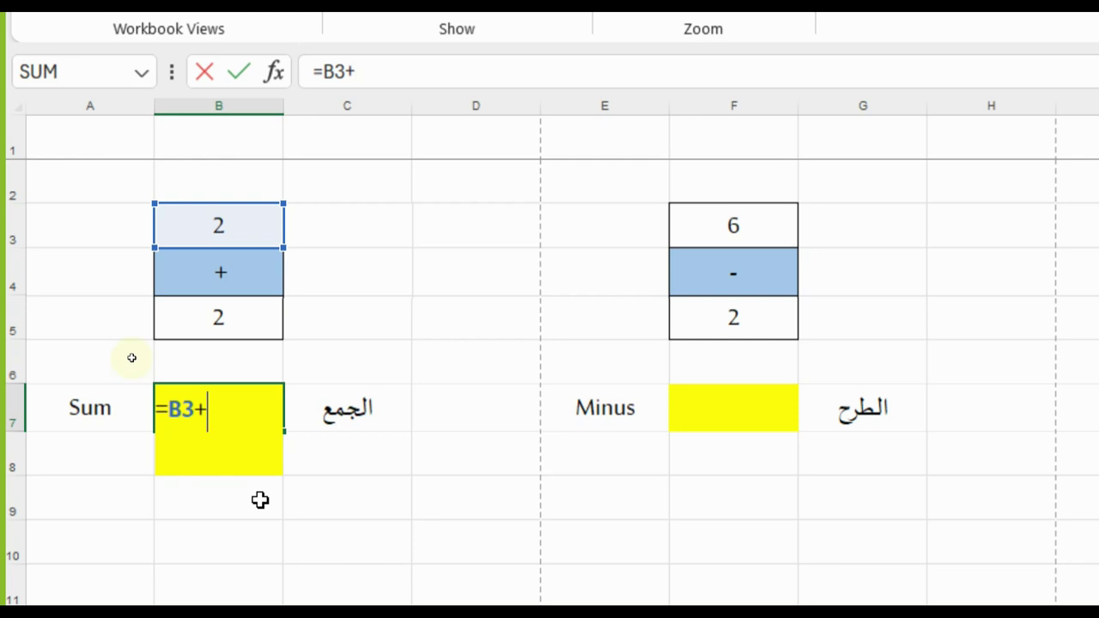
pyautogui.click(246, 319)
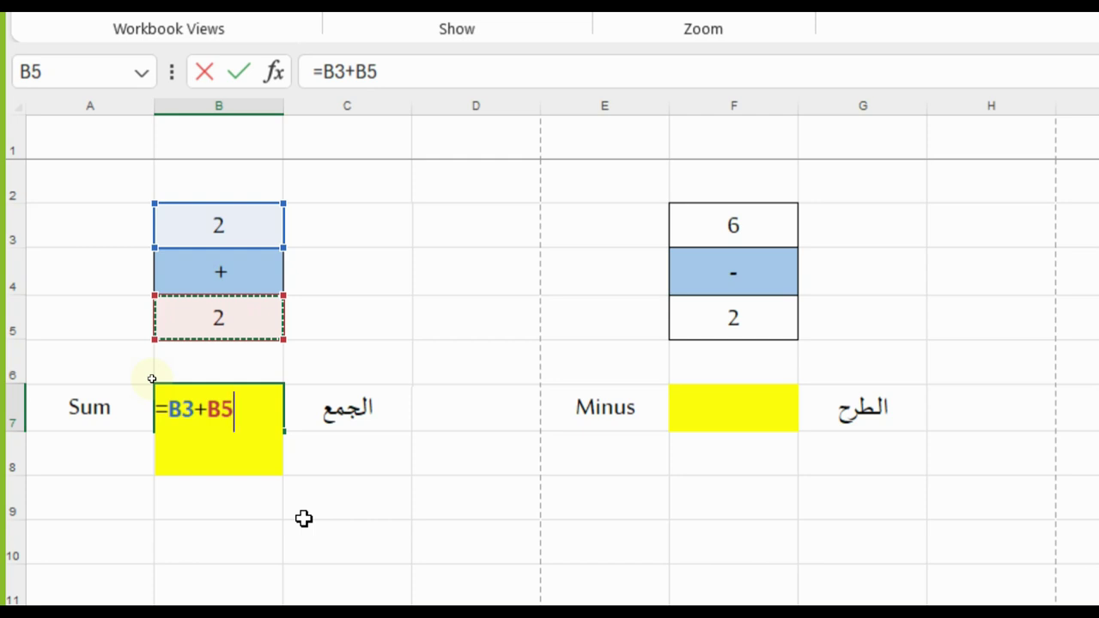
pyautogui.press('Return')
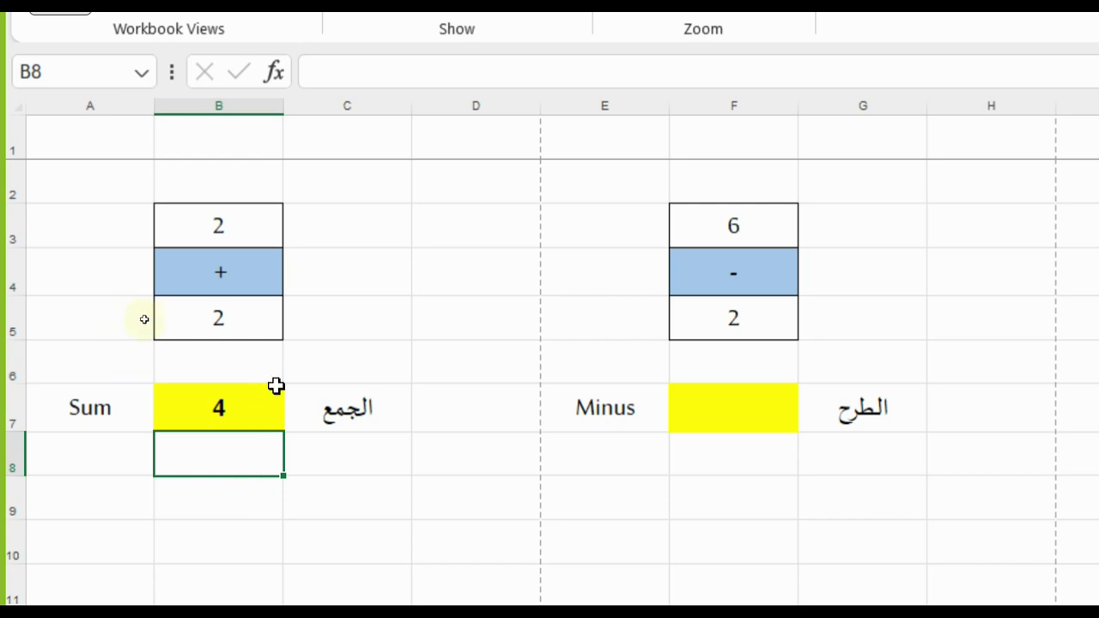
pyautogui.click(277, 221)
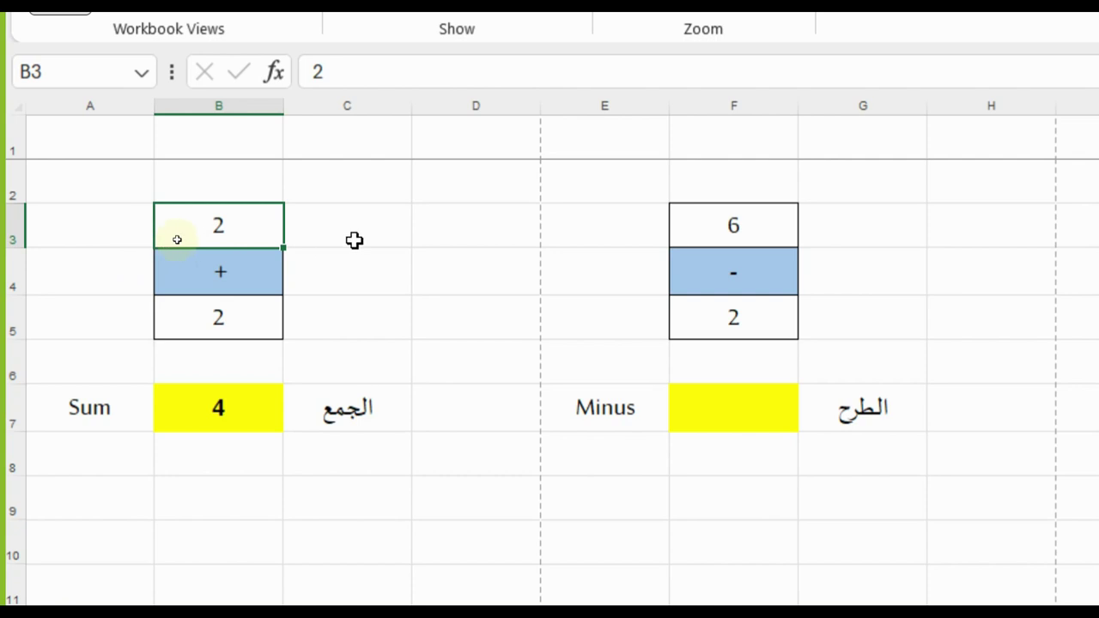
# Change B3 to 5 to update the sum, then cancel an edit to 20
pyautogui.write('5')
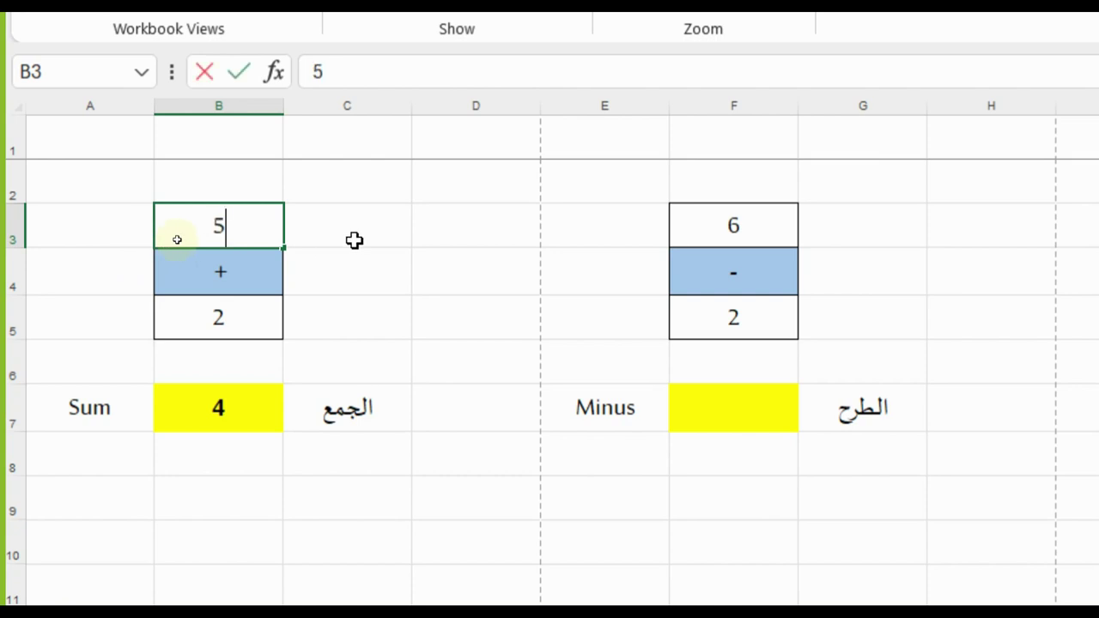
pyautogui.press('Return')
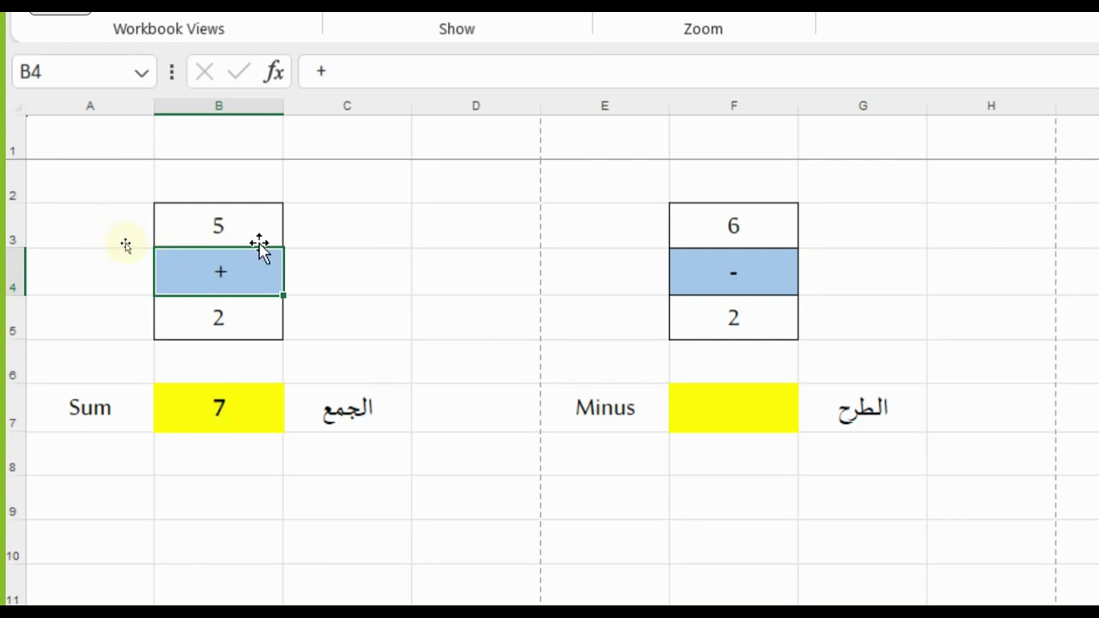
pyautogui.click(271, 217)
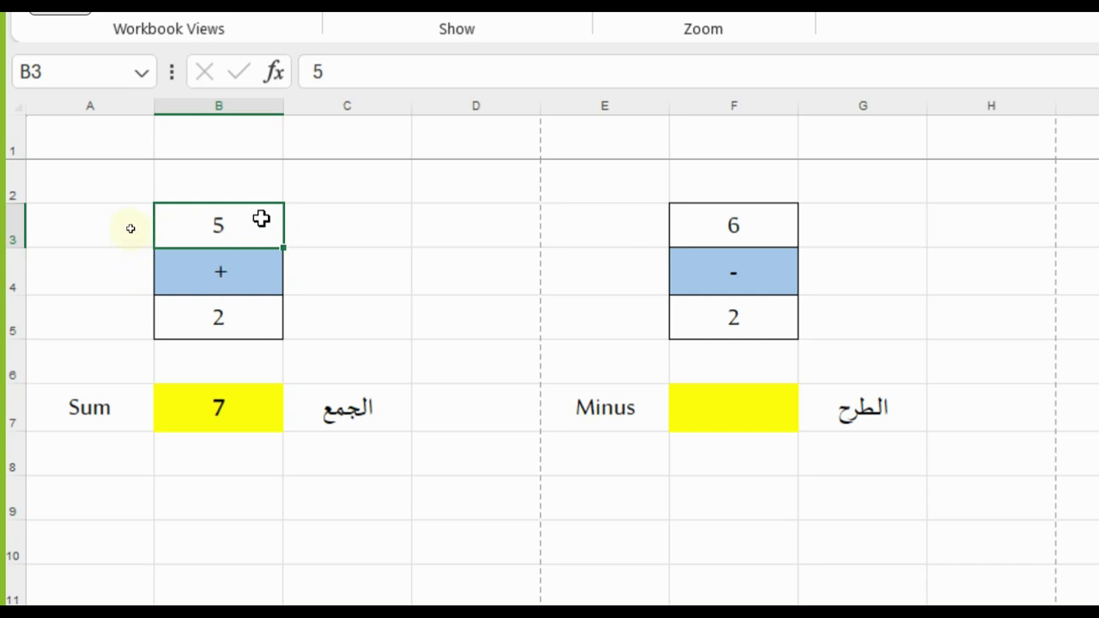
pyautogui.write('20')
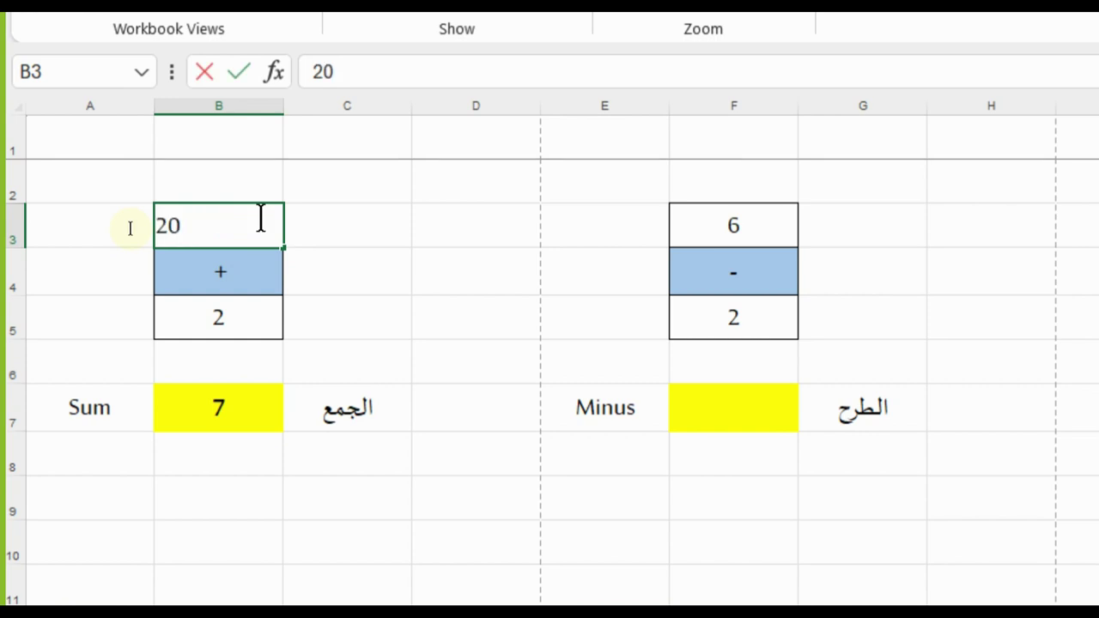
pyautogui.press('Escape')
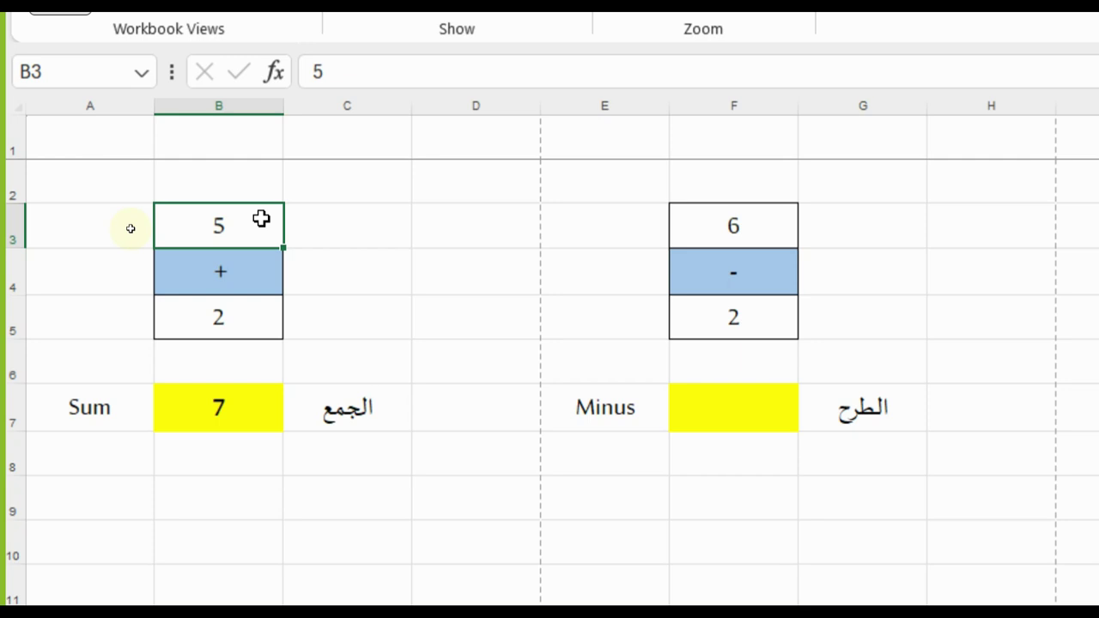
# Check B7's formula, then set B3 to 20 so the Sum shows 22
pyautogui.click(268, 411)
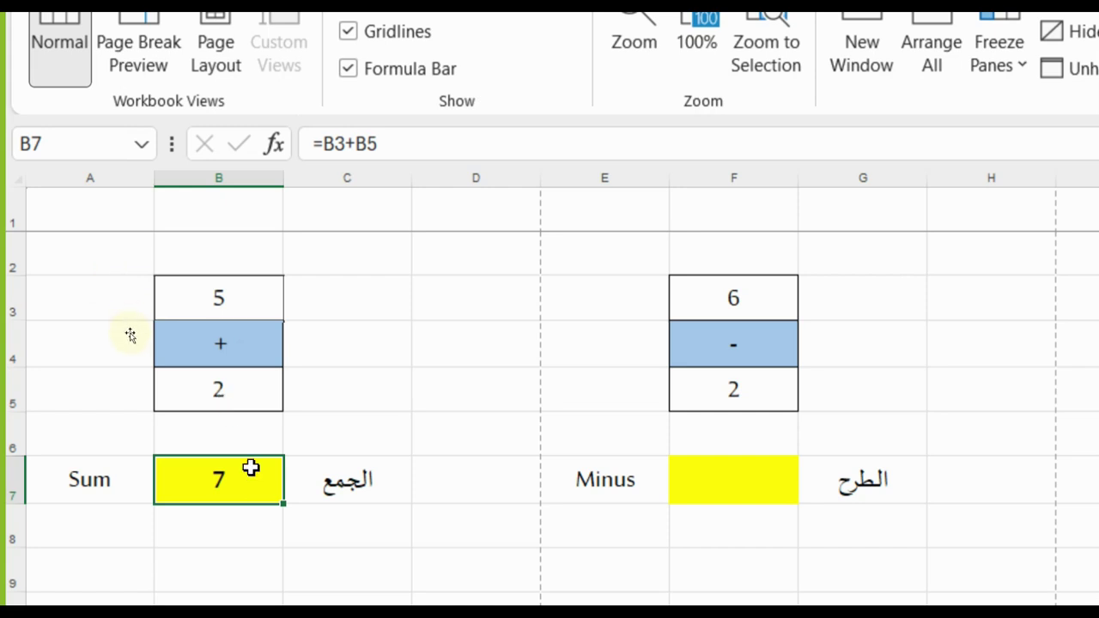
pyautogui.click(243, 297)
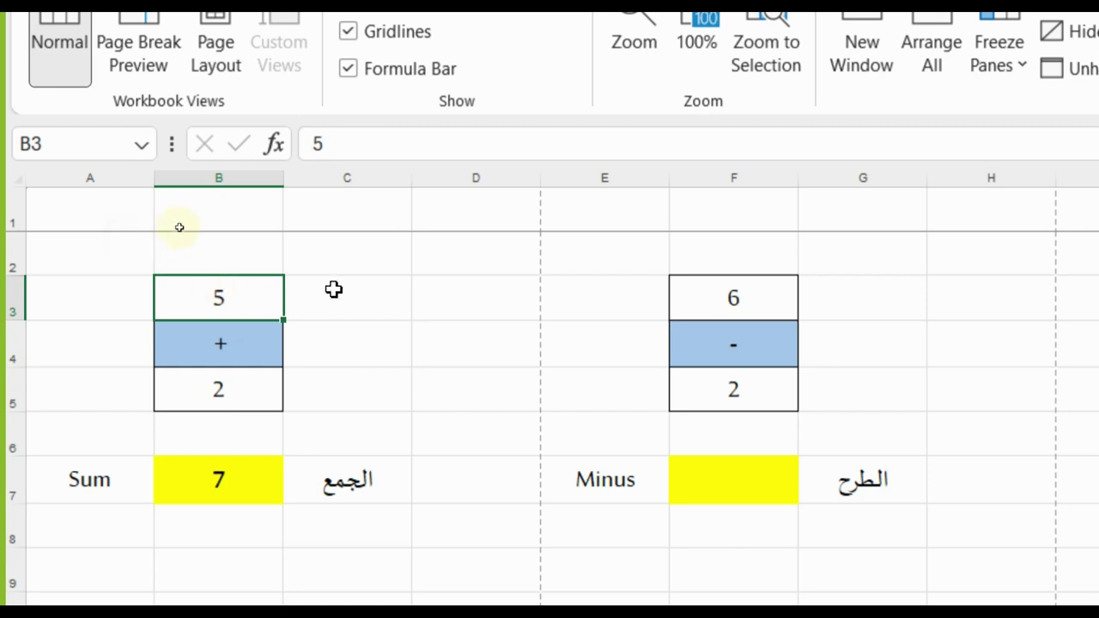
pyautogui.write('20')
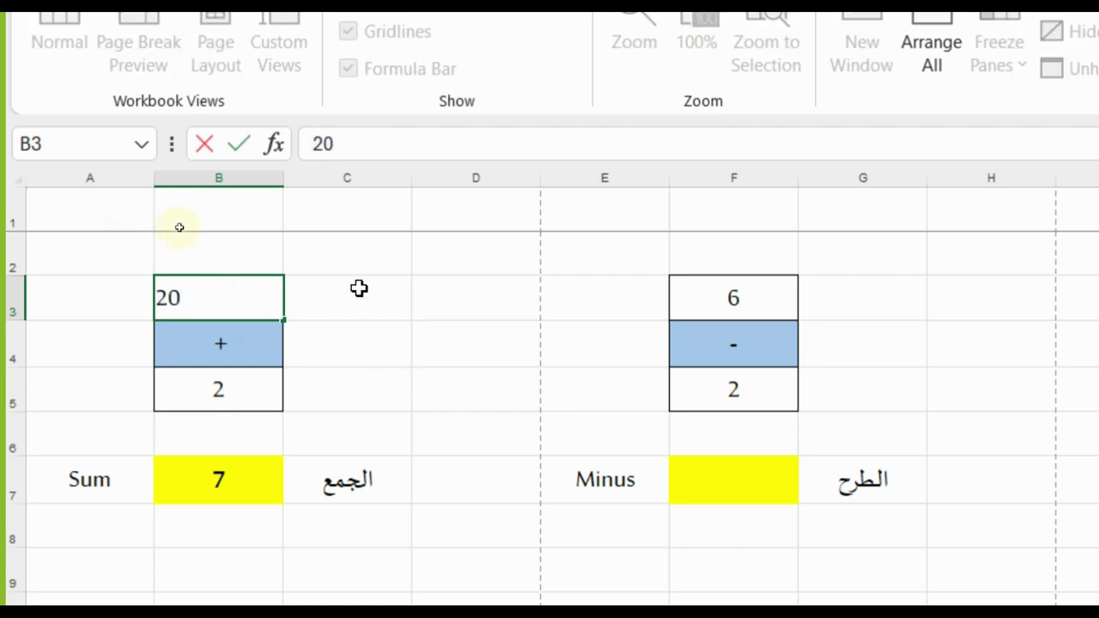
pyautogui.press('Return')
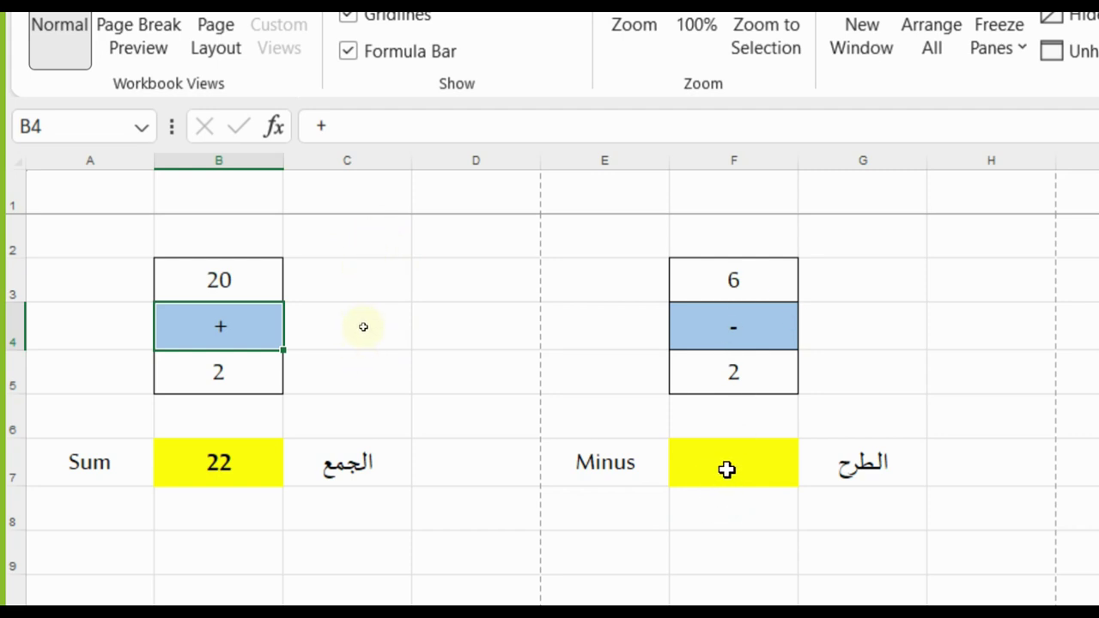
pyautogui.click(445, 242)
pyautogui.click(523, 171)
pyautogui.click(881, 216)
pyautogui.click(967, 203)
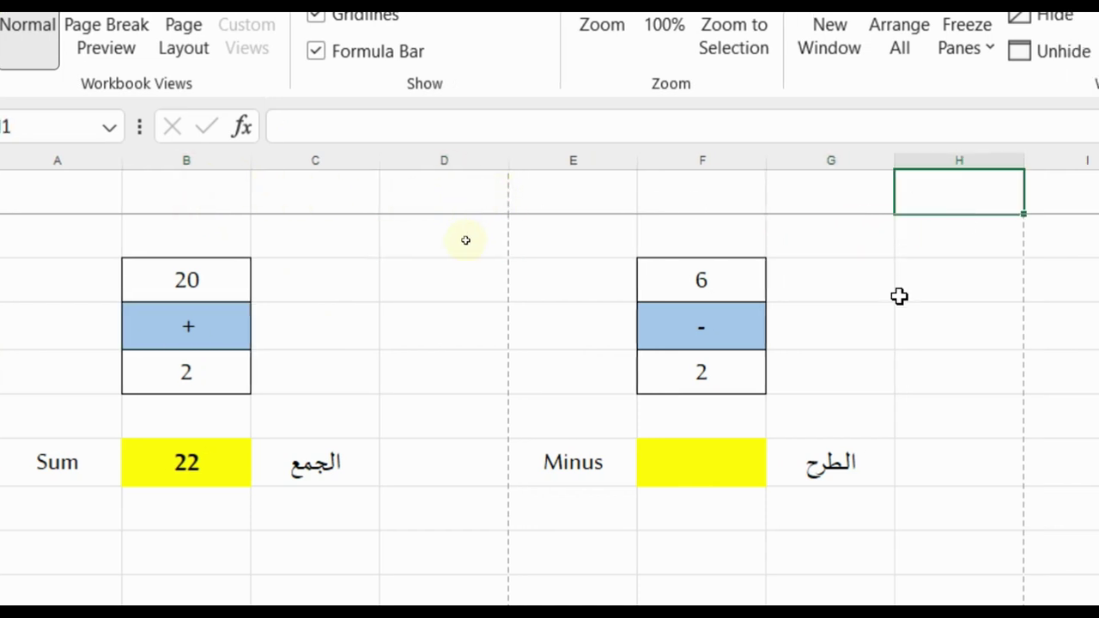
# Type =6-2 in the Minus cell F7 to show 4, and compare with Sum's =B3+B5
pyautogui.click(721, 458)
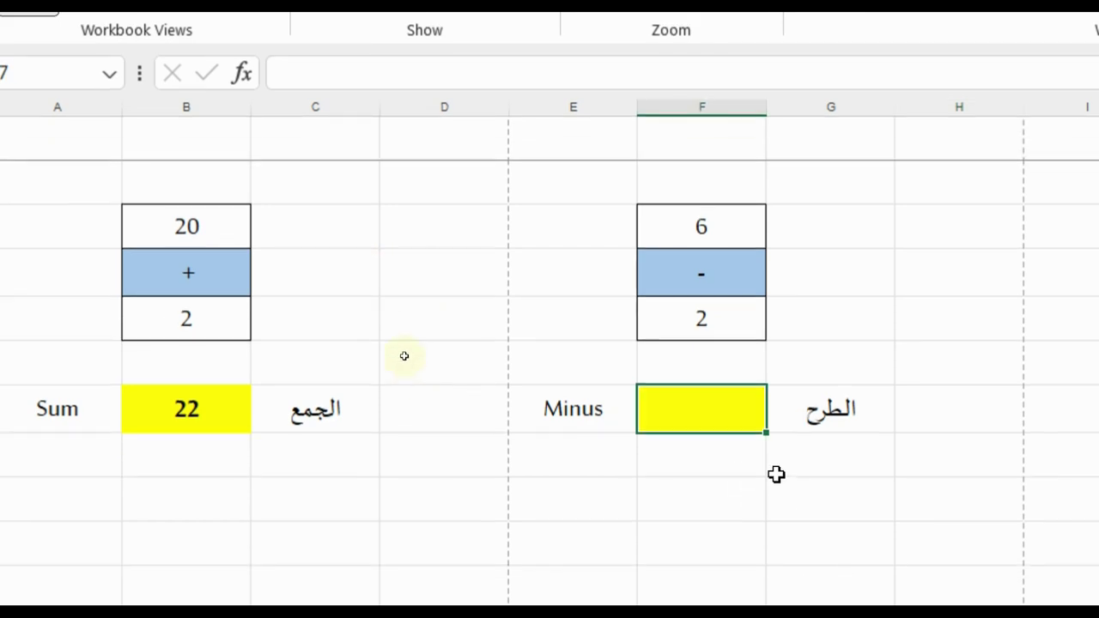
pyautogui.write('=')
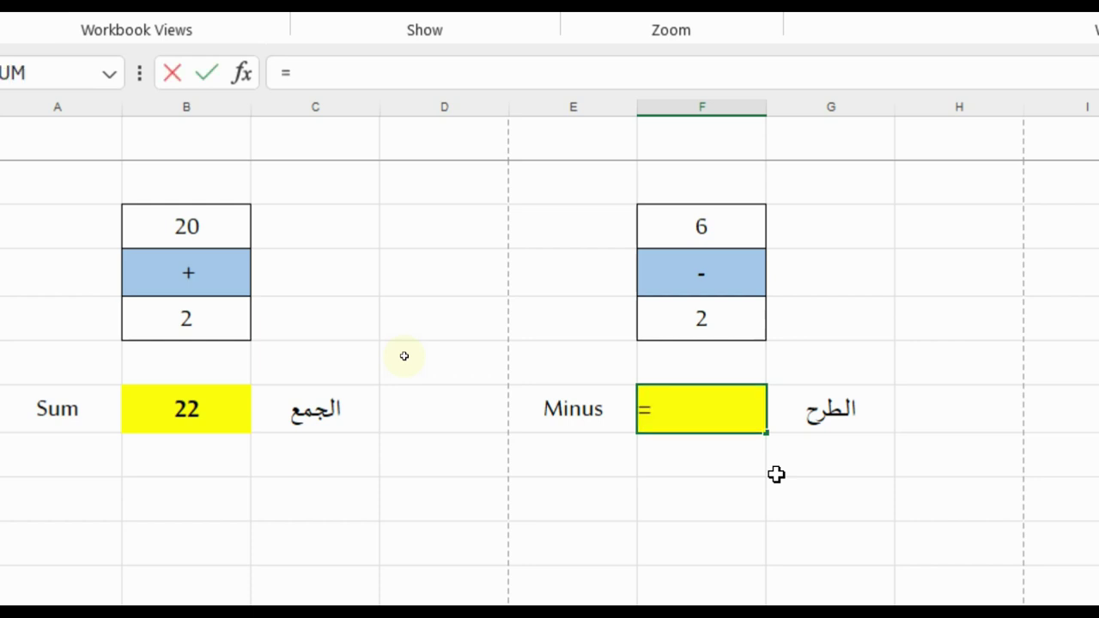
pyautogui.write('+-')
pyautogui.press('BackSpace')
pyautogui.press('BackSpace')
pyautogui.press('Right')
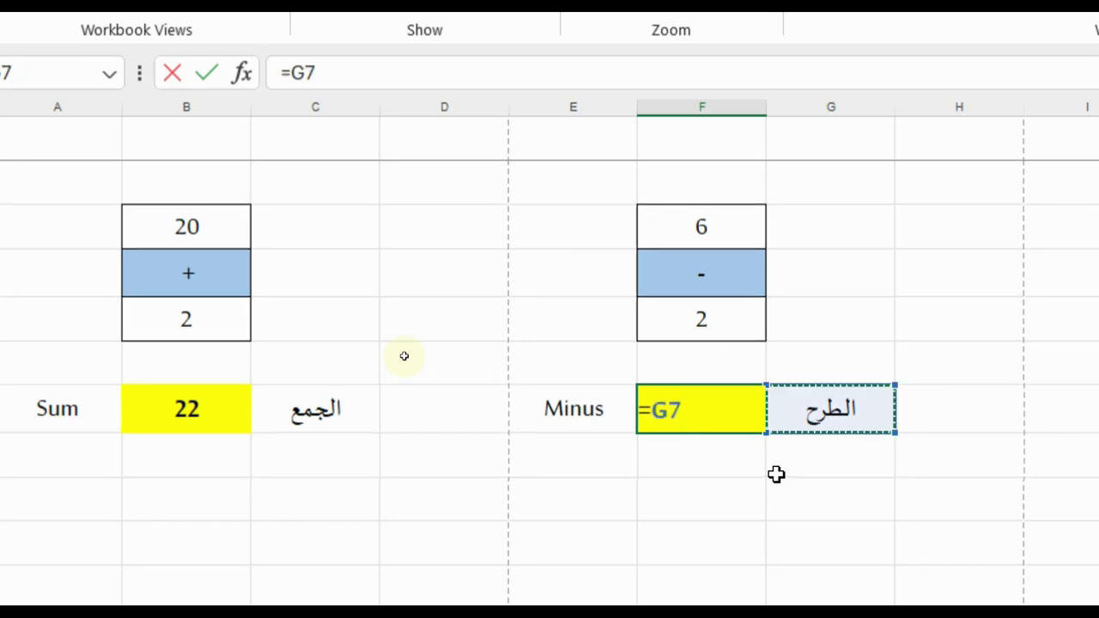
pyautogui.press('BackSpace')
pyautogui.press('BackSpace')
pyautogui.write('6-2')
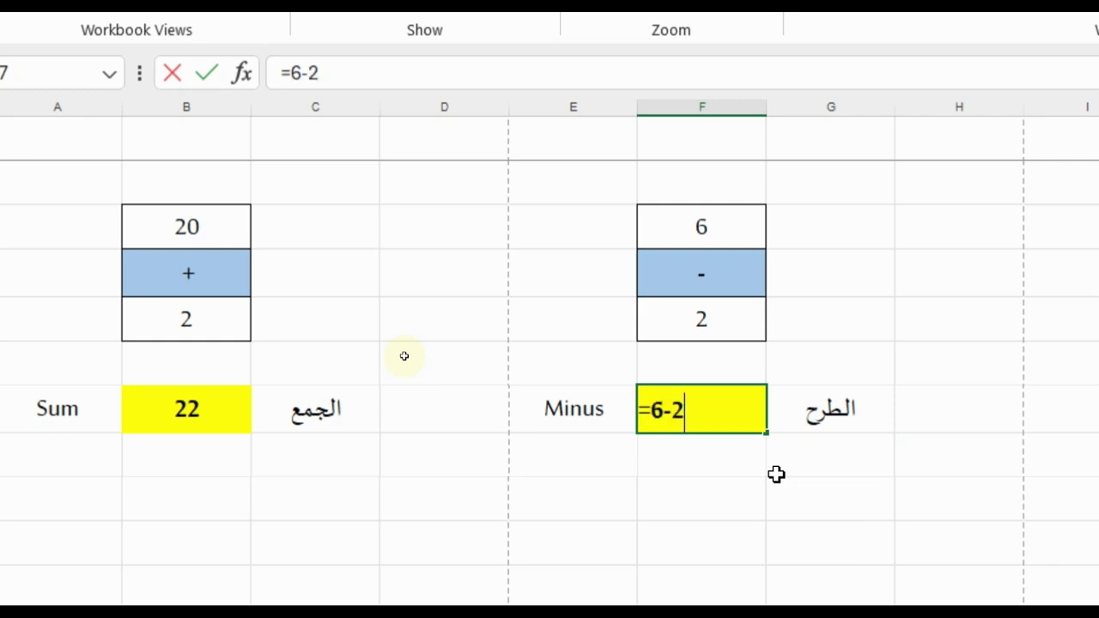
pyautogui.press('Return')
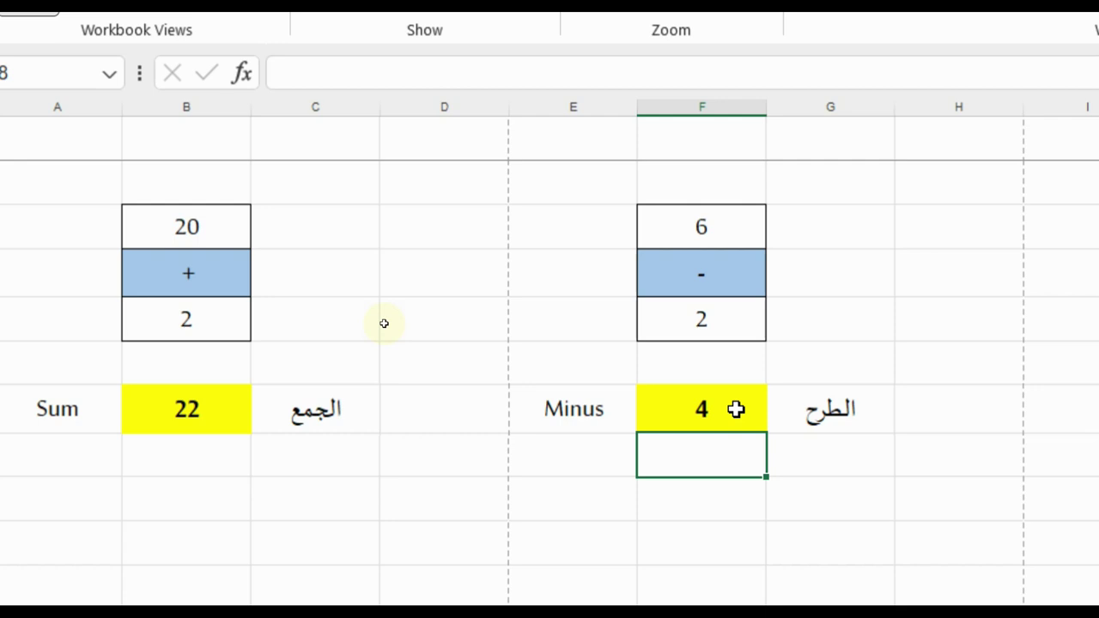
pyautogui.click(736, 409)
pyautogui.click(189, 418)
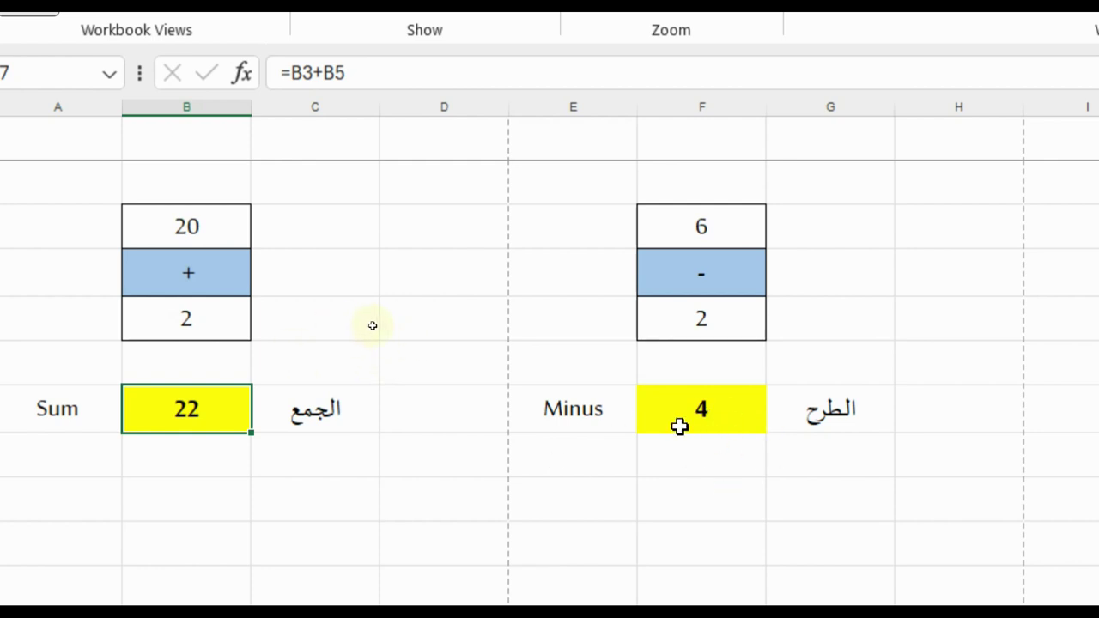
# Edit the Minus formula in F7 to =10-2
pyautogui.click(712, 413)
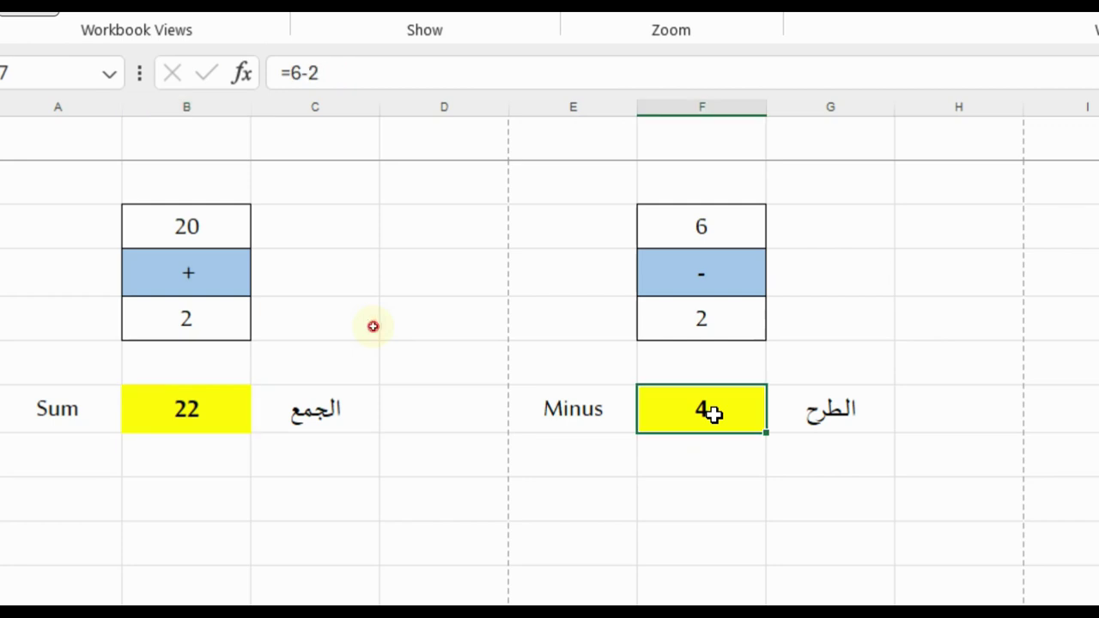
pyautogui.doubleClick(667, 409)
pyautogui.press('BackSpace')
pyautogui.write('10')
pyautogui.press('Return')
pyautogui.click(664, 406)
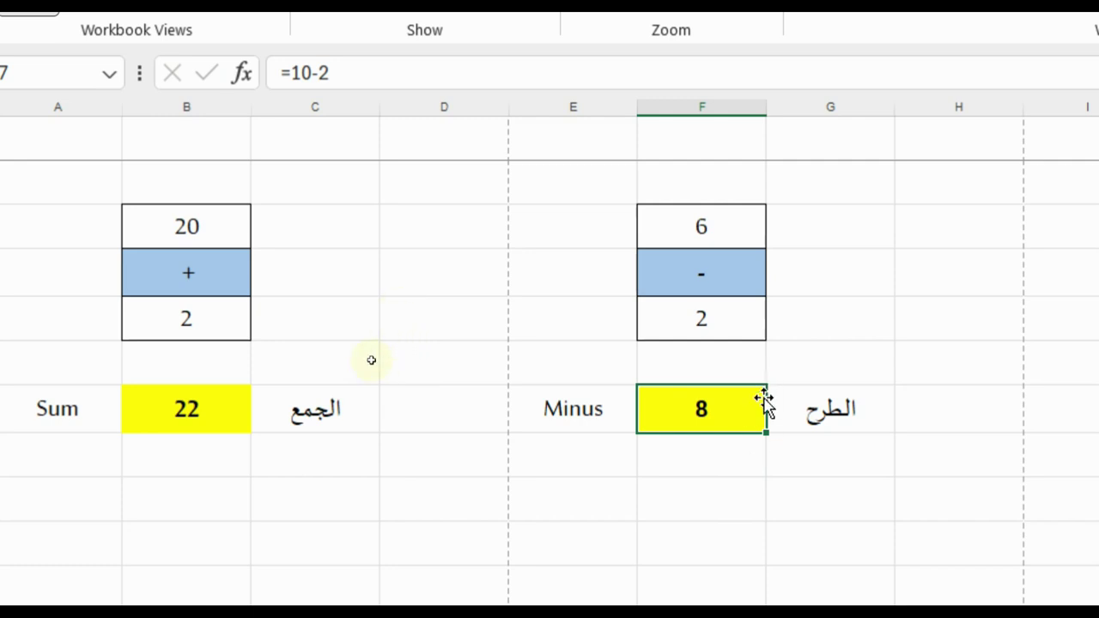
# Replace the Minus result with the cell-reference formula =F3-F5
pyautogui.click(707, 224)
pyautogui.click(707, 277)
pyautogui.click(707, 320)
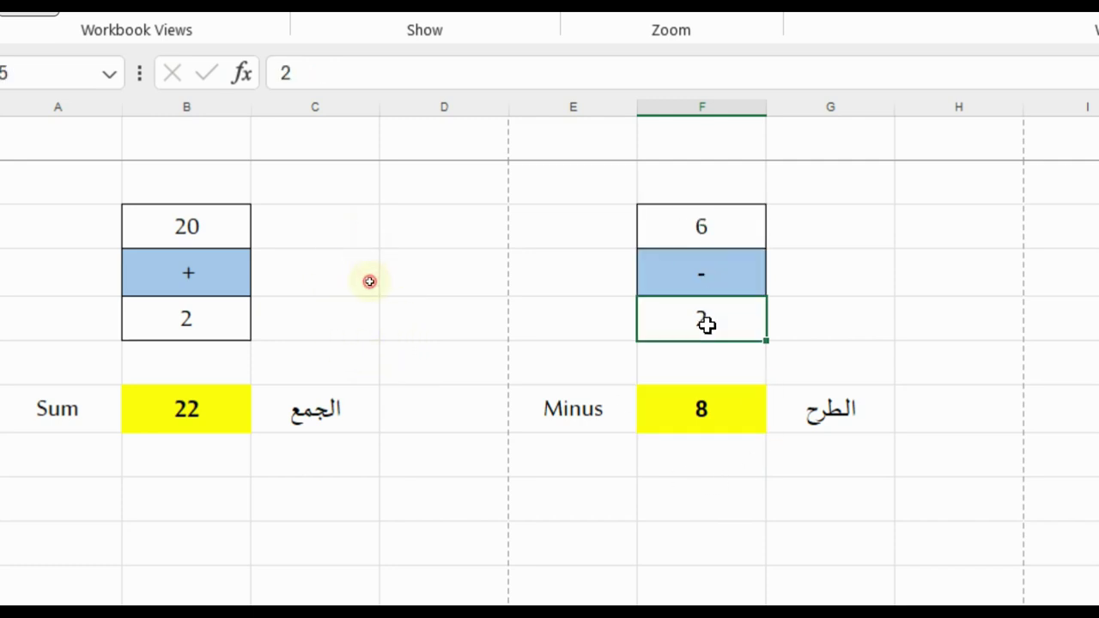
pyautogui.click(729, 223)
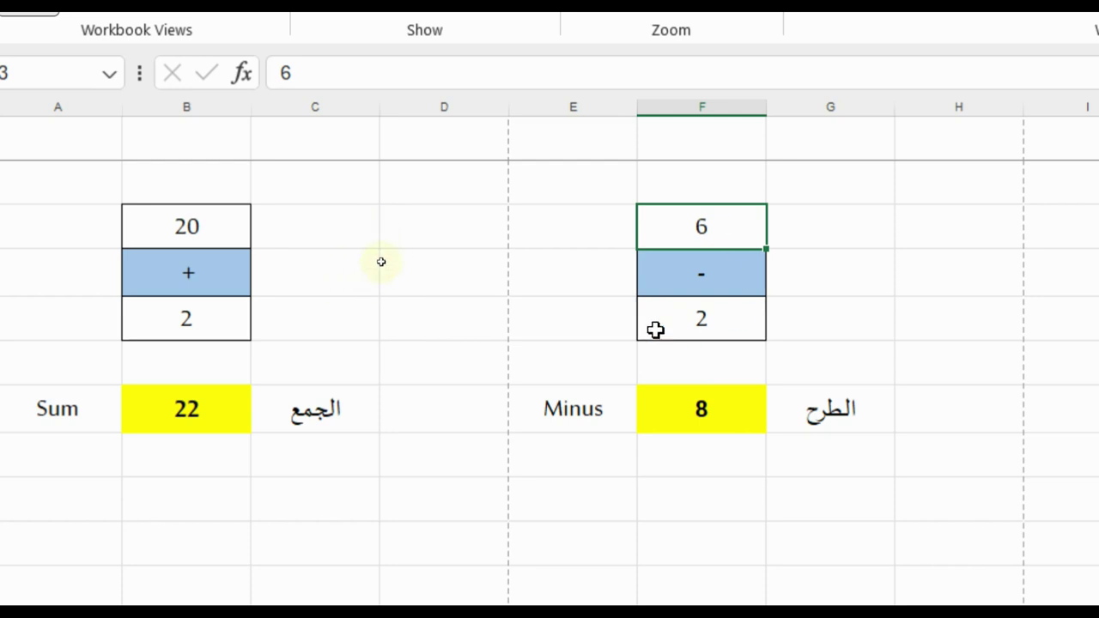
pyautogui.click(744, 405)
pyautogui.write('=')
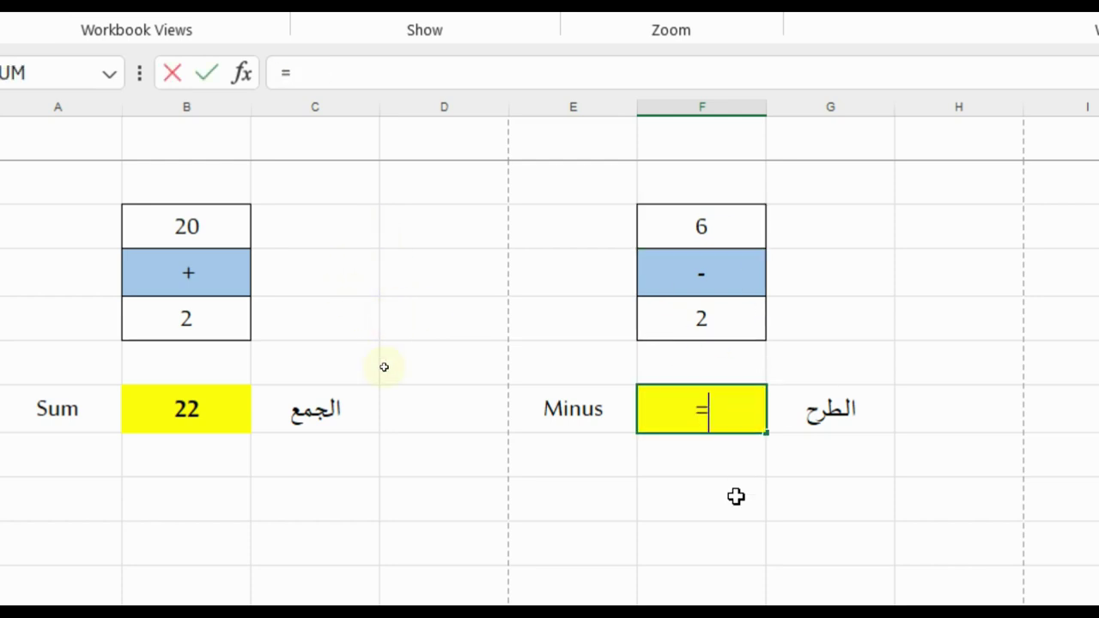
pyautogui.click(742, 222)
pyautogui.write('-')
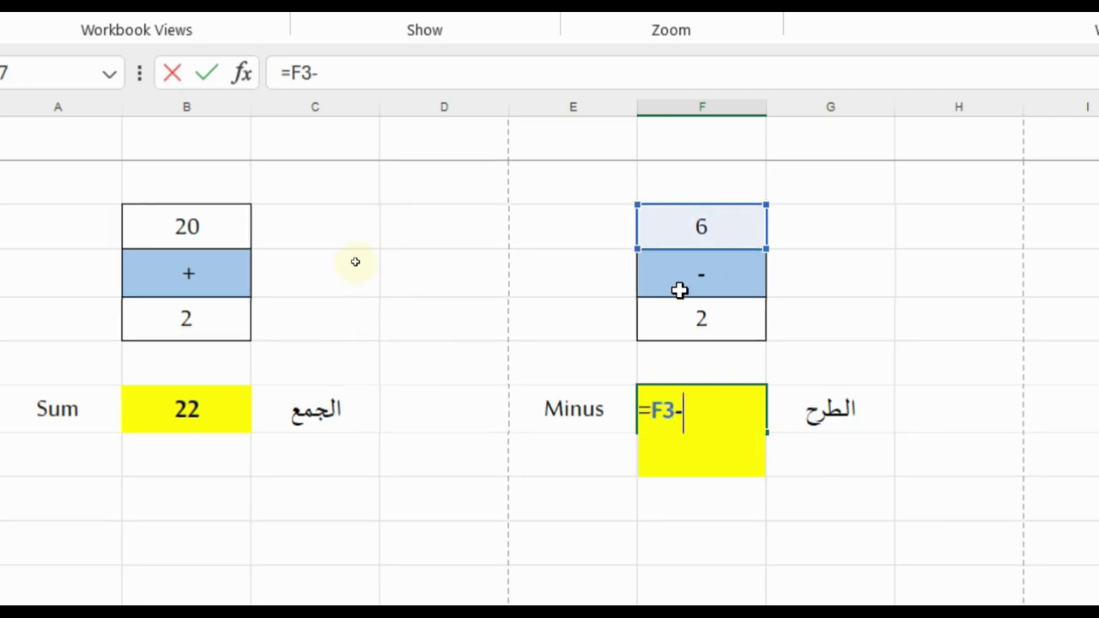
pyautogui.click(708, 313)
pyautogui.press('Return')
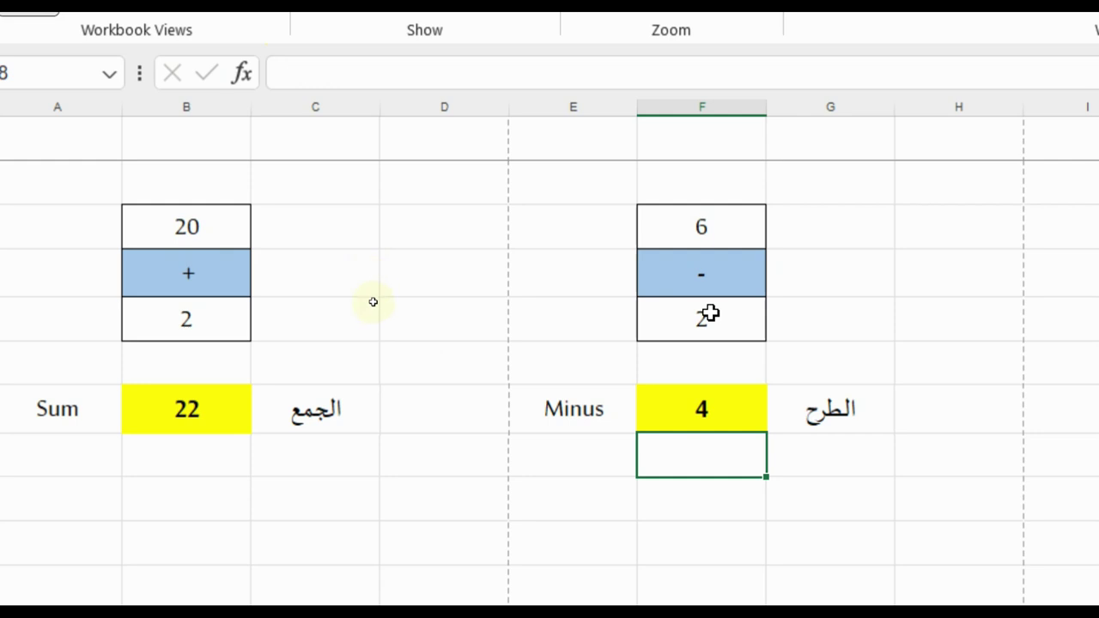
# Change the first Minus number in F3 to 50, then to 30
pyautogui.click(736, 231)
pyautogui.write('50')
pyautogui.press('Return')
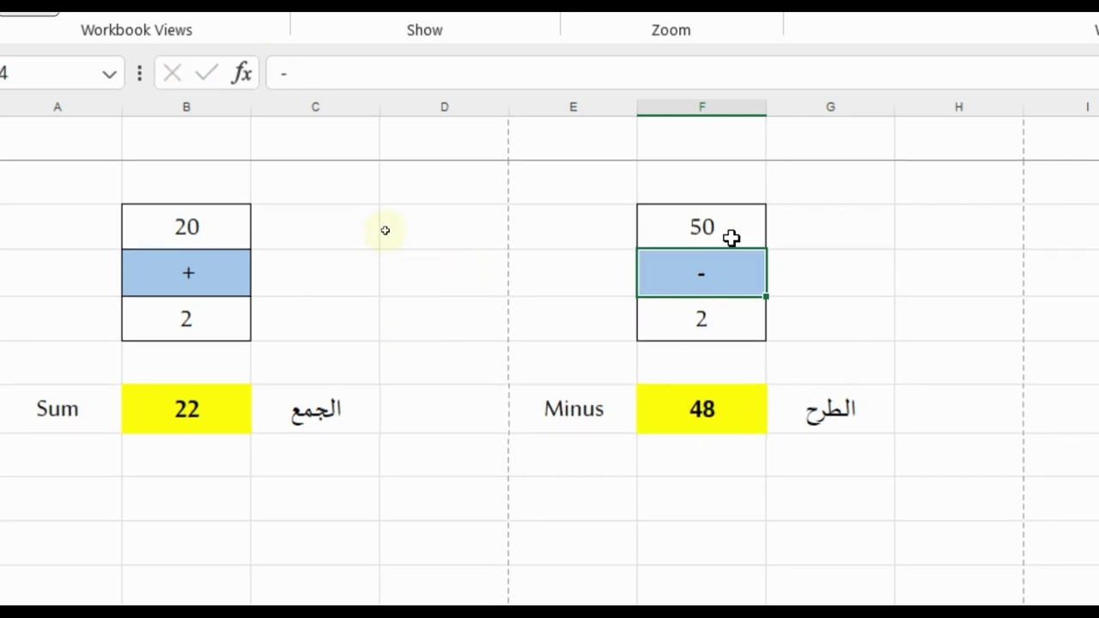
pyautogui.click(734, 228)
pyautogui.write('30')
pyautogui.press('Return')
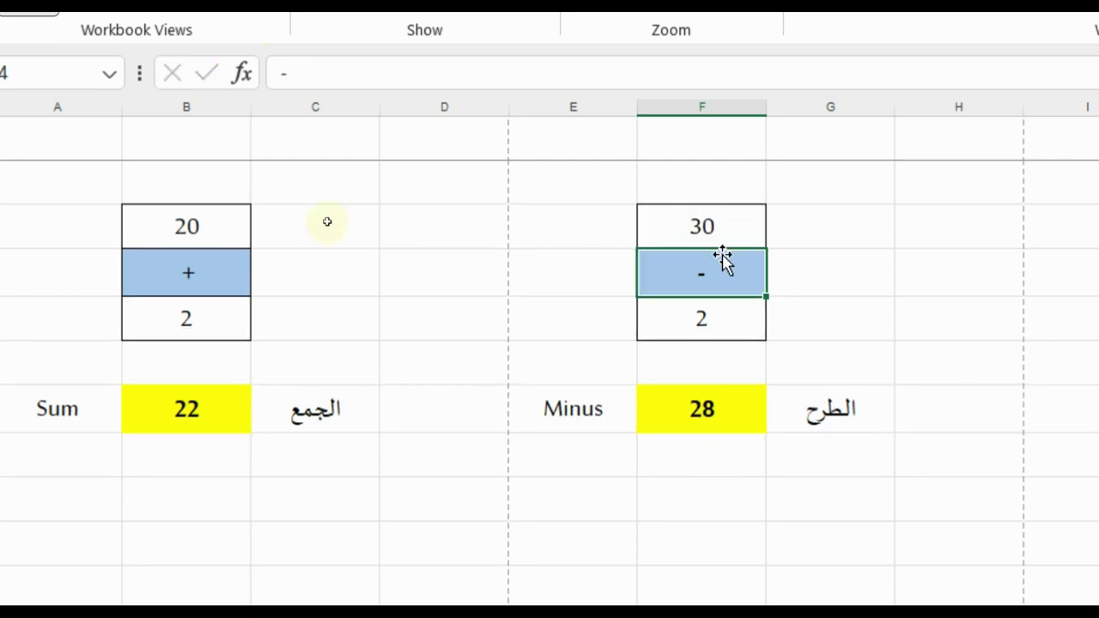
# Clear F7 and re-enter =F3-F5 so the Minus result shows 28
pyautogui.click(710, 400)
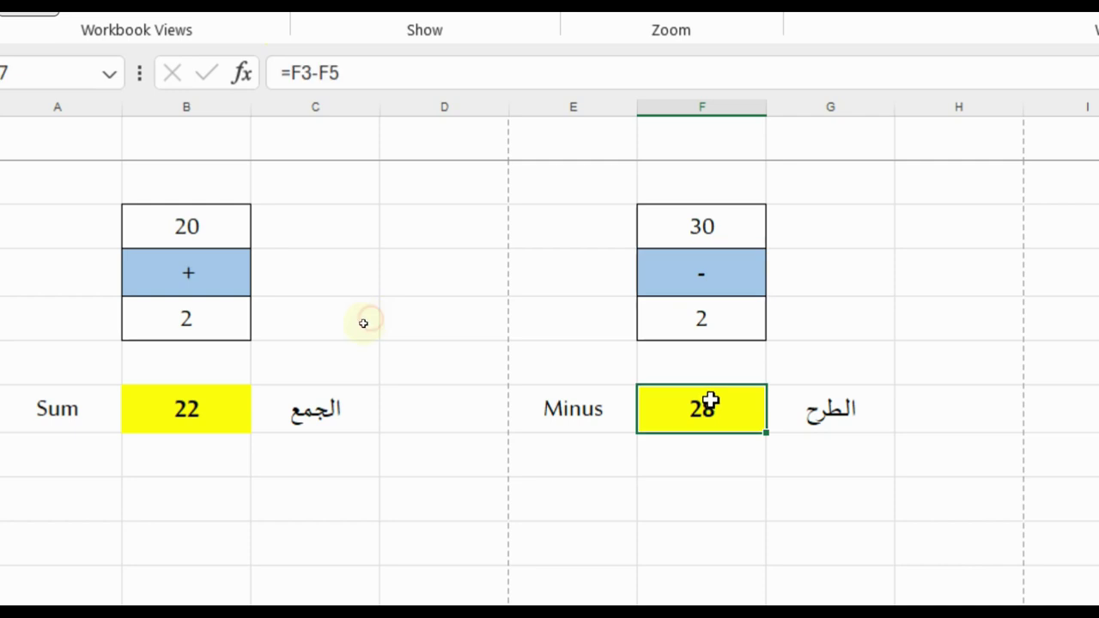
pyautogui.doubleClick(710, 411)
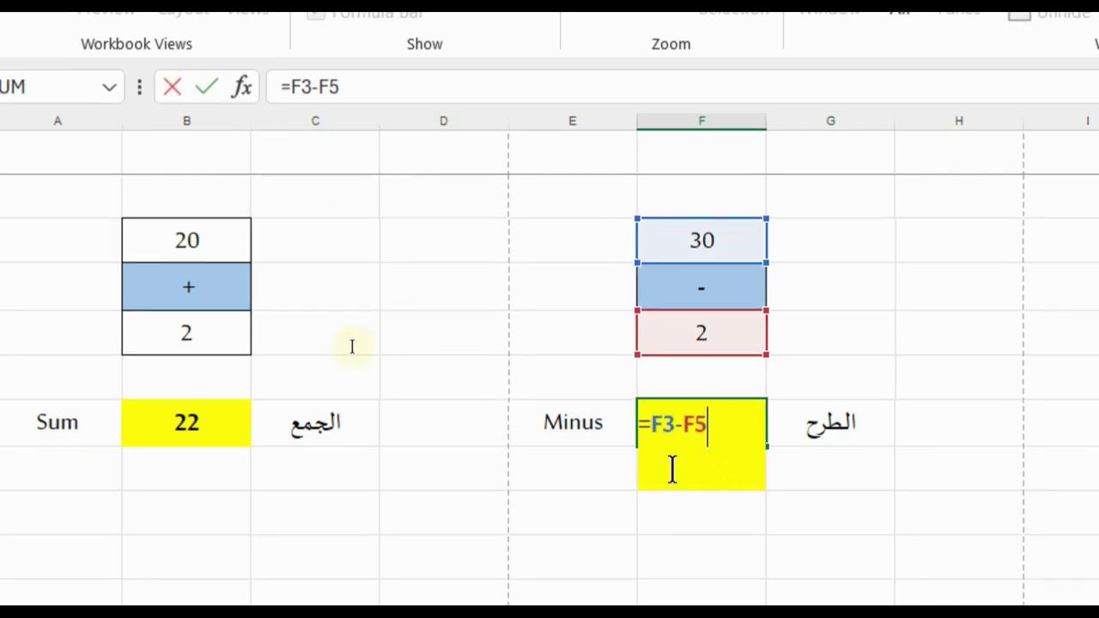
pyautogui.press('Escape')
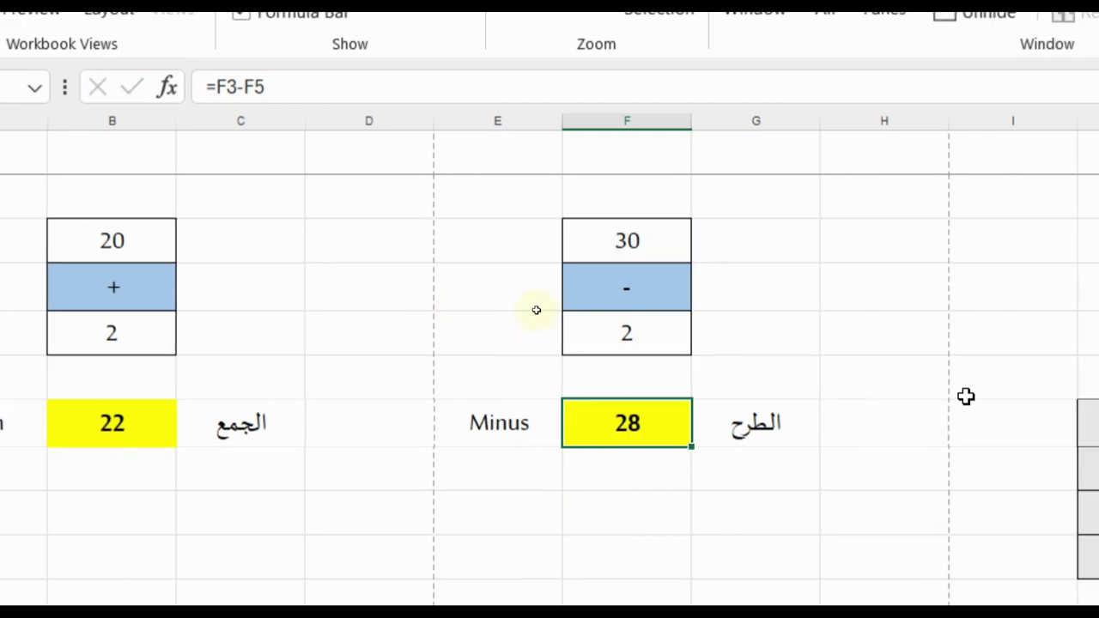
pyautogui.press('Delete')
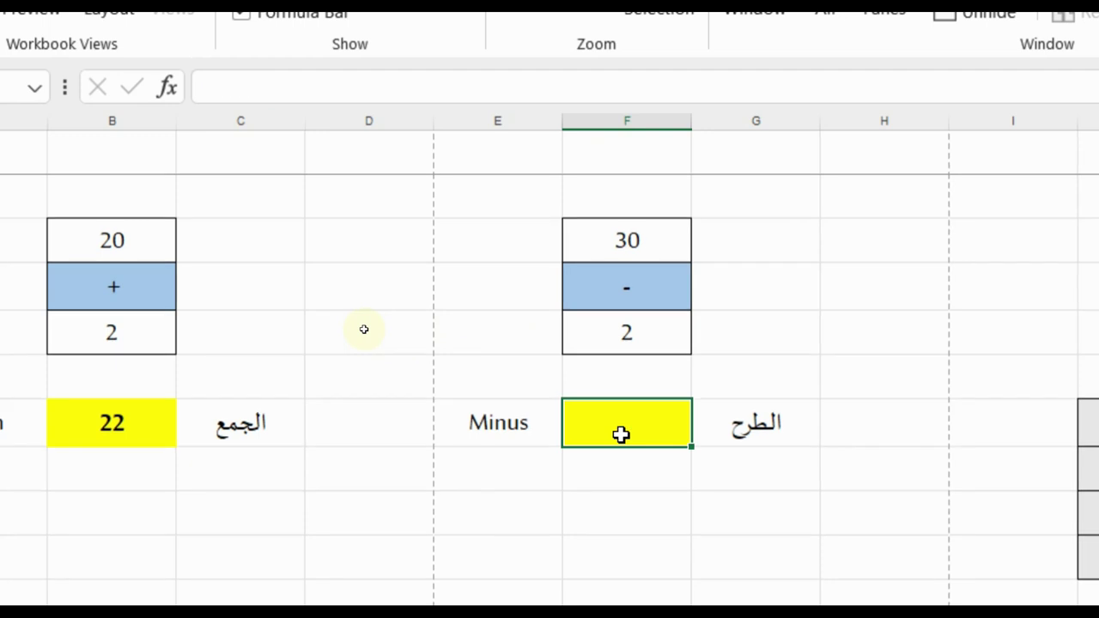
pyautogui.write('=')
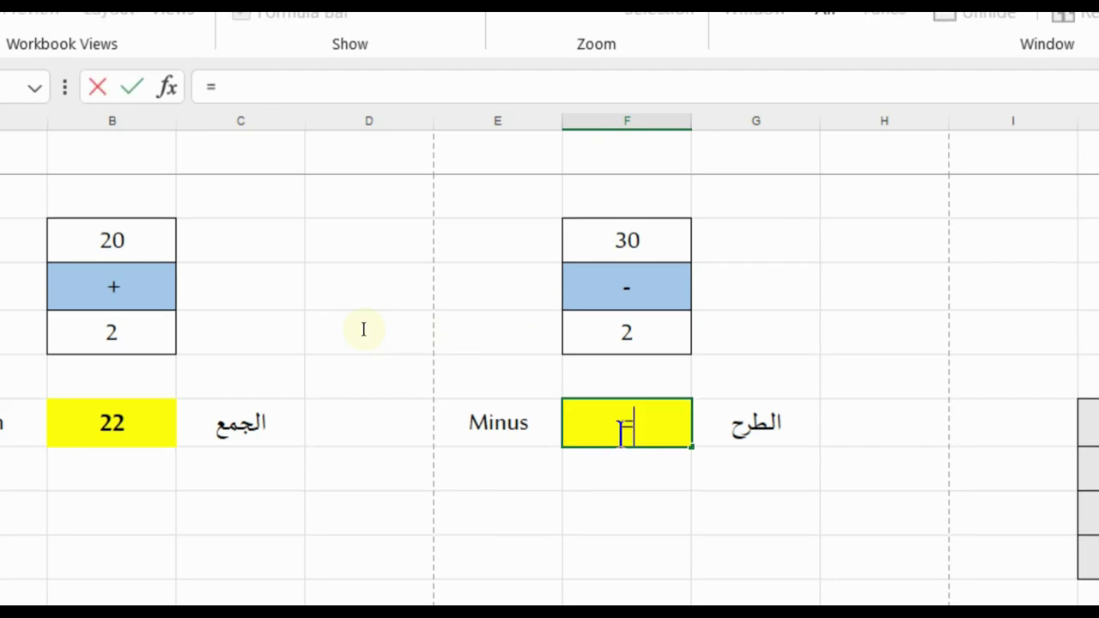
pyautogui.click(664, 244)
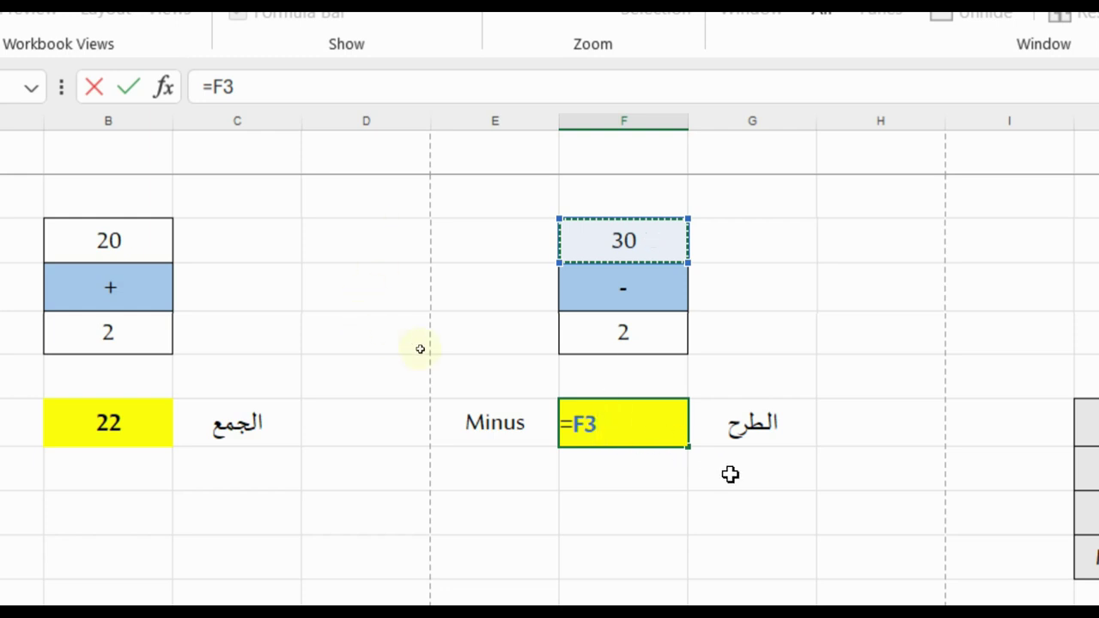
pyautogui.write('-')
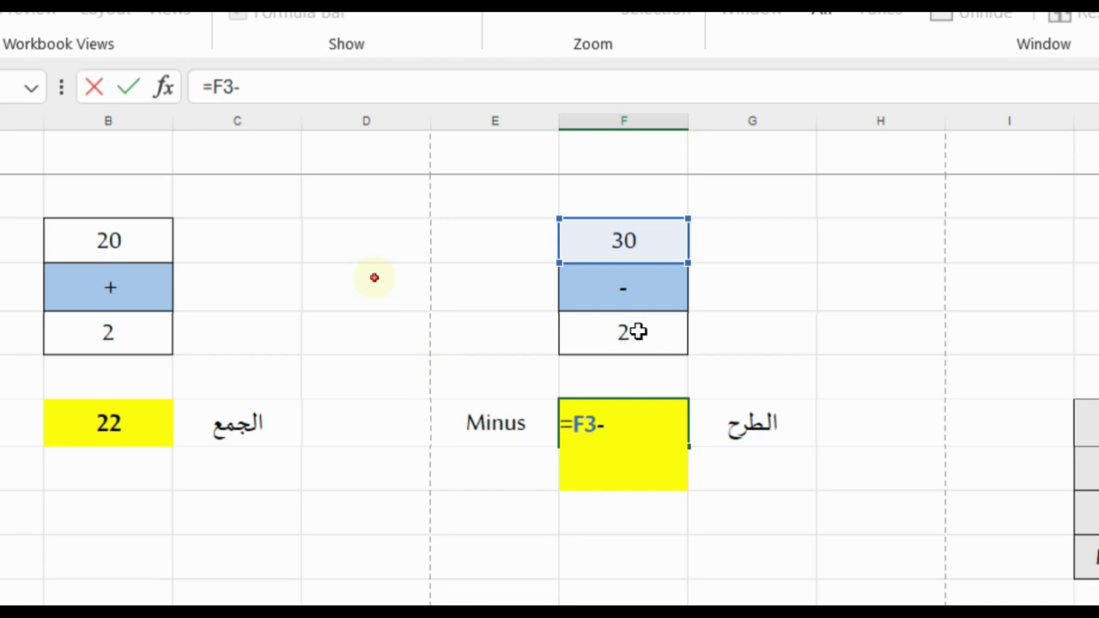
pyautogui.click(638, 332)
pyautogui.hscroll(2, 624, 332)
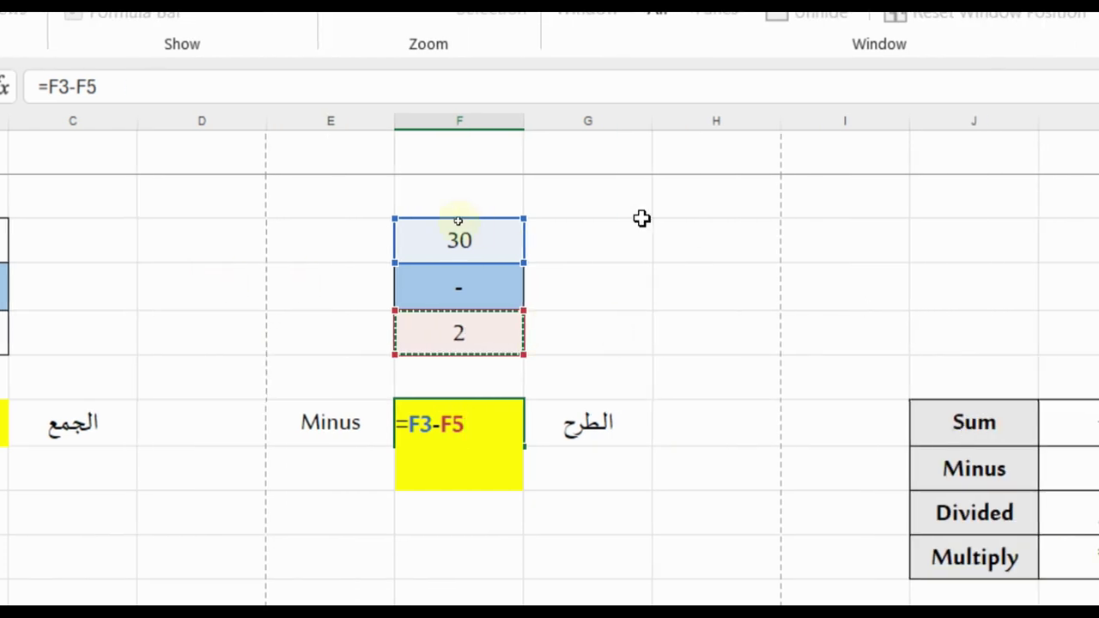
pyautogui.press('Return')
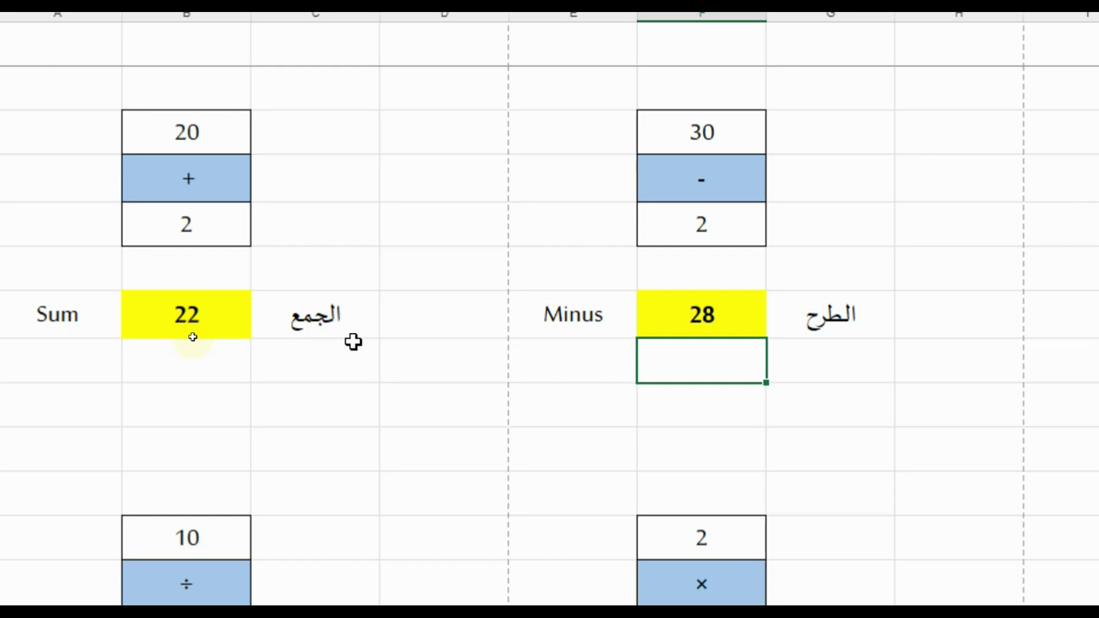
# Enter 10 in I2 and 2 in J2
pyautogui.hscroll(5, 869, 229)
pyautogui.hscroll(-2, 486, 218)
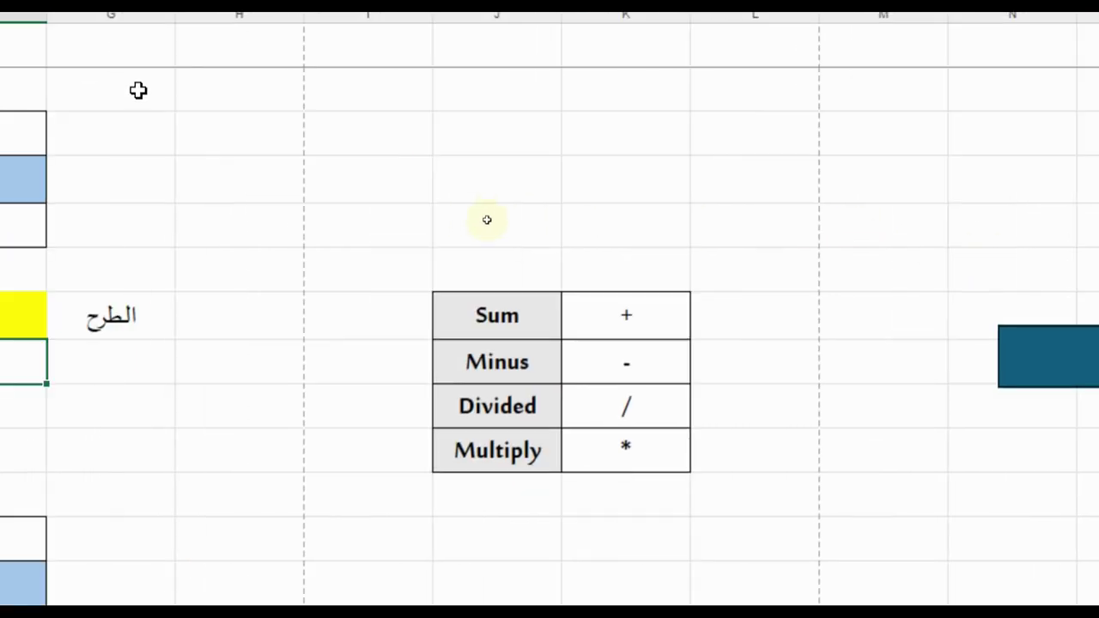
pyautogui.click(353, 109)
pyautogui.write('10')
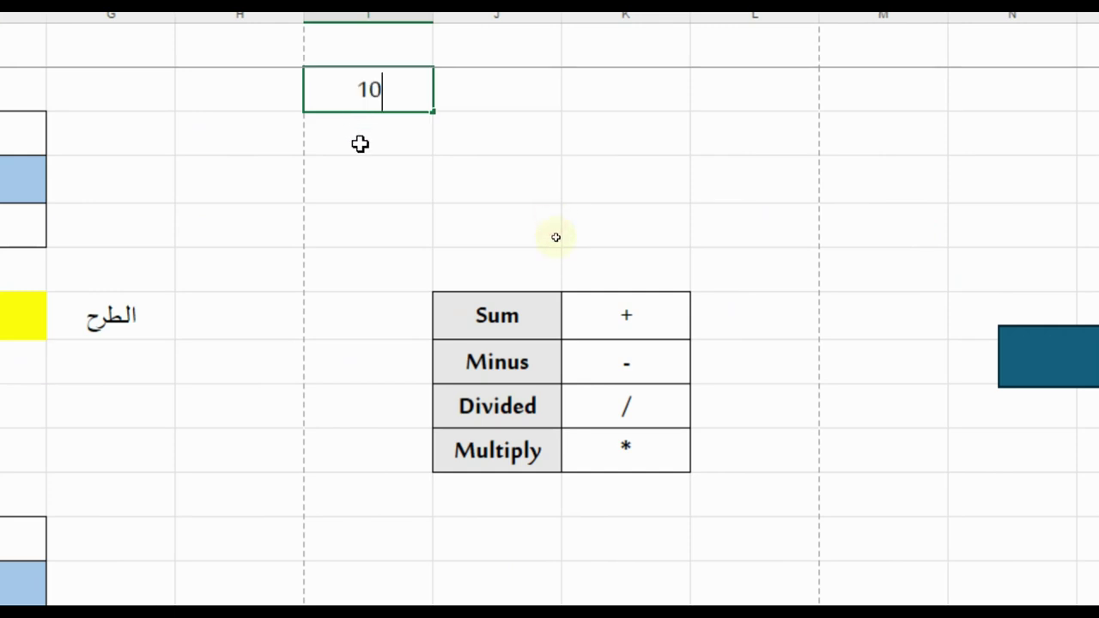
pyautogui.press('Tab')
pyautogui.write('2')
pyautogui.press('Return')
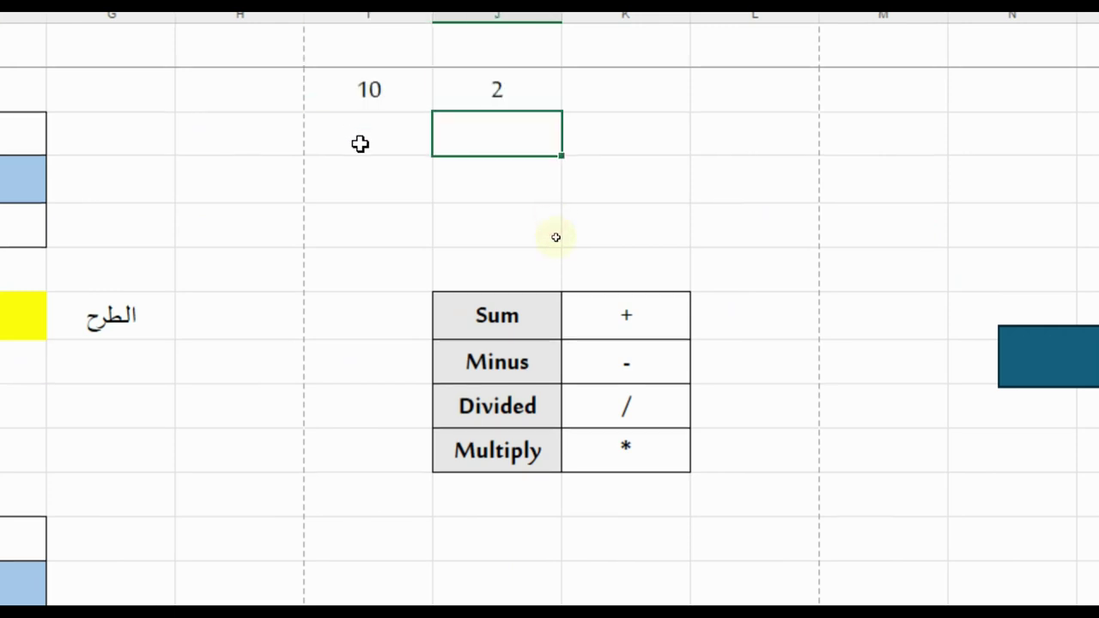
# Enter the formula =I2+J2 in H4
pyautogui.click(257, 168)
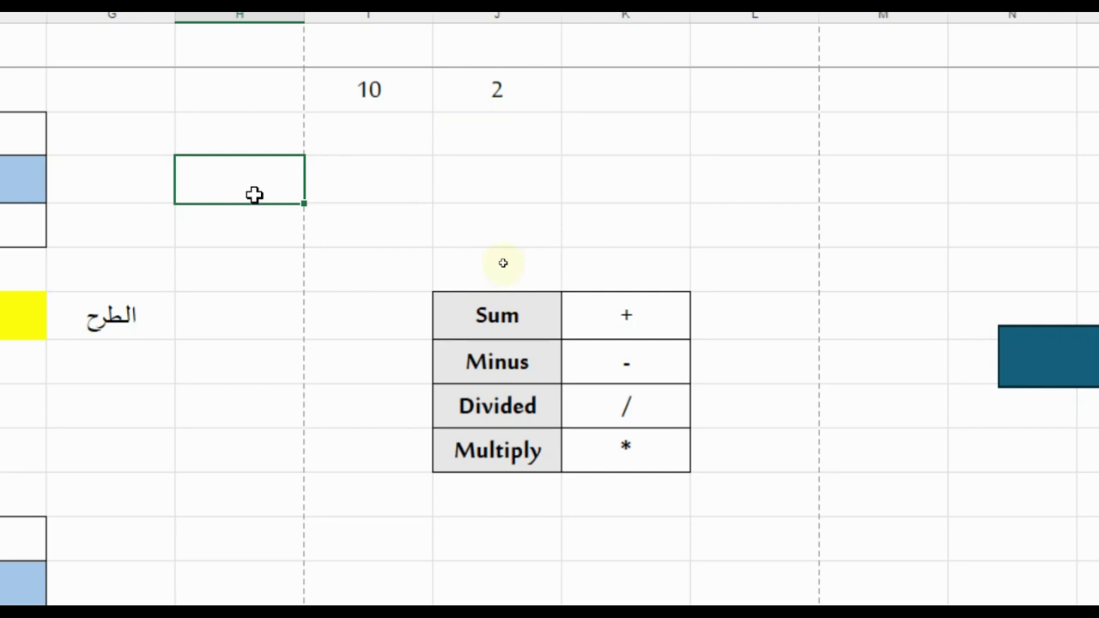
pyautogui.write('=')
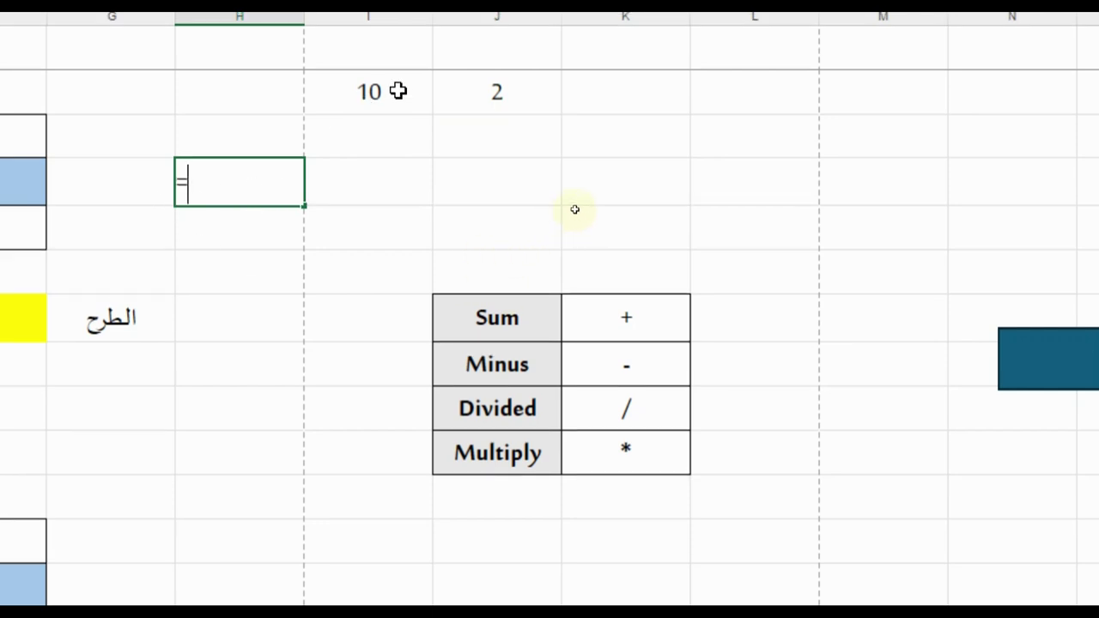
pyautogui.click(398, 90)
pyautogui.write('+')
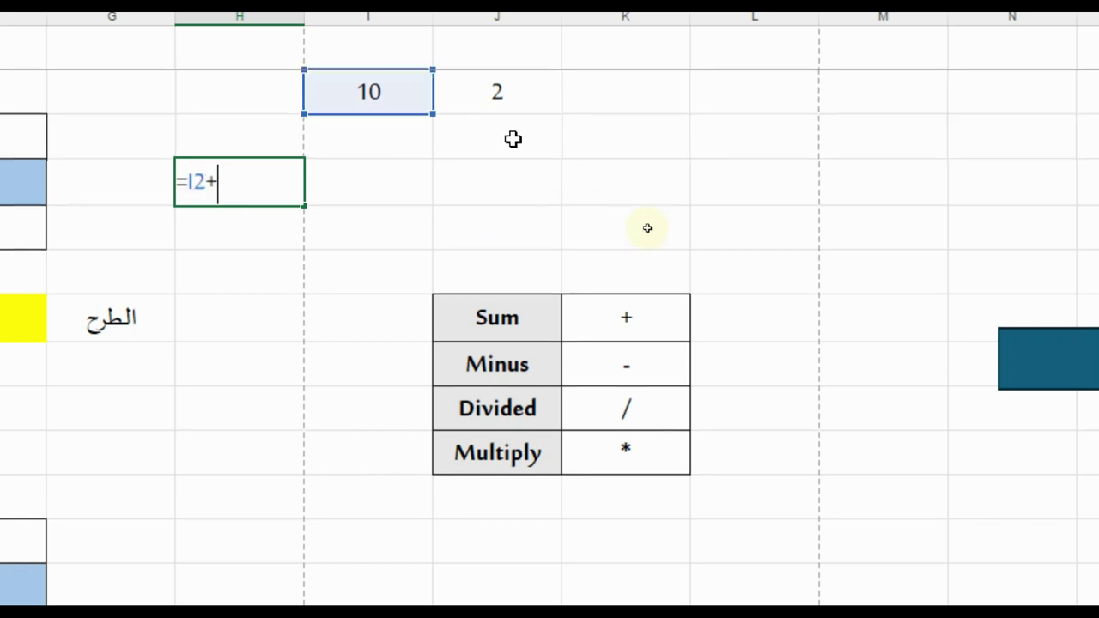
pyautogui.click(538, 99)
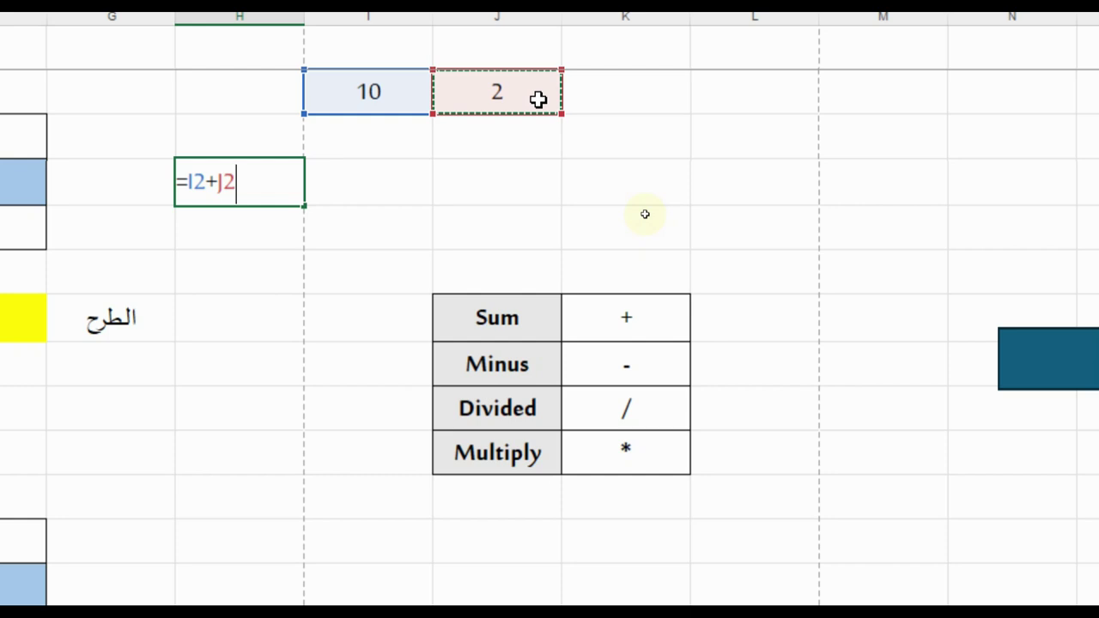
pyautogui.press('Return')
pyautogui.click(274, 181)
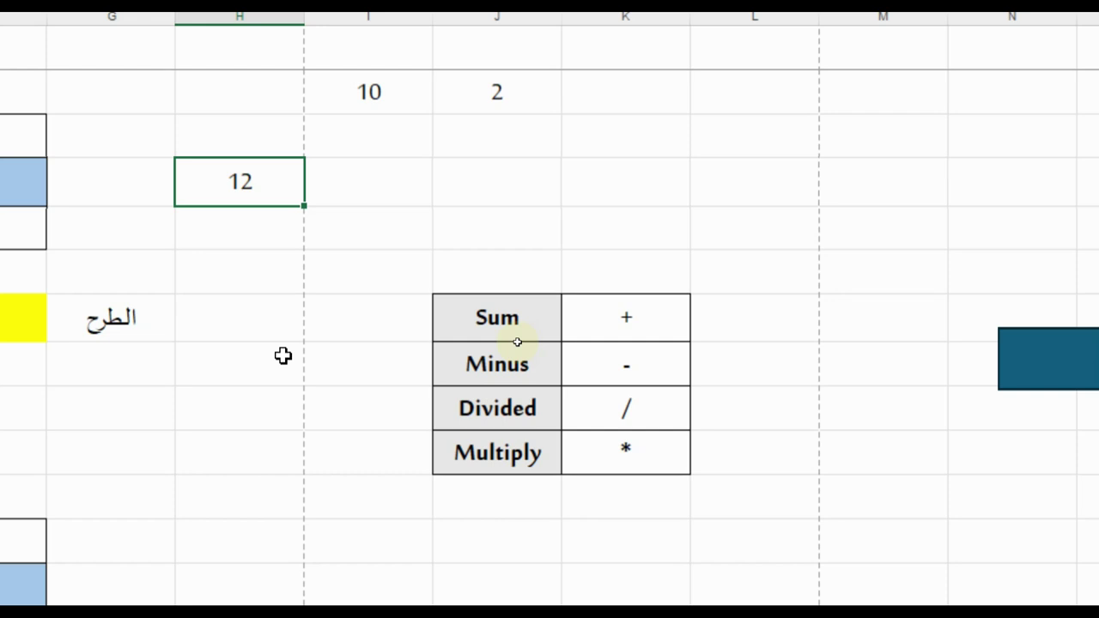
# Change I2 to 8 and J2 to 4 so the H4 sum becomes 12
pyautogui.click(427, 97)
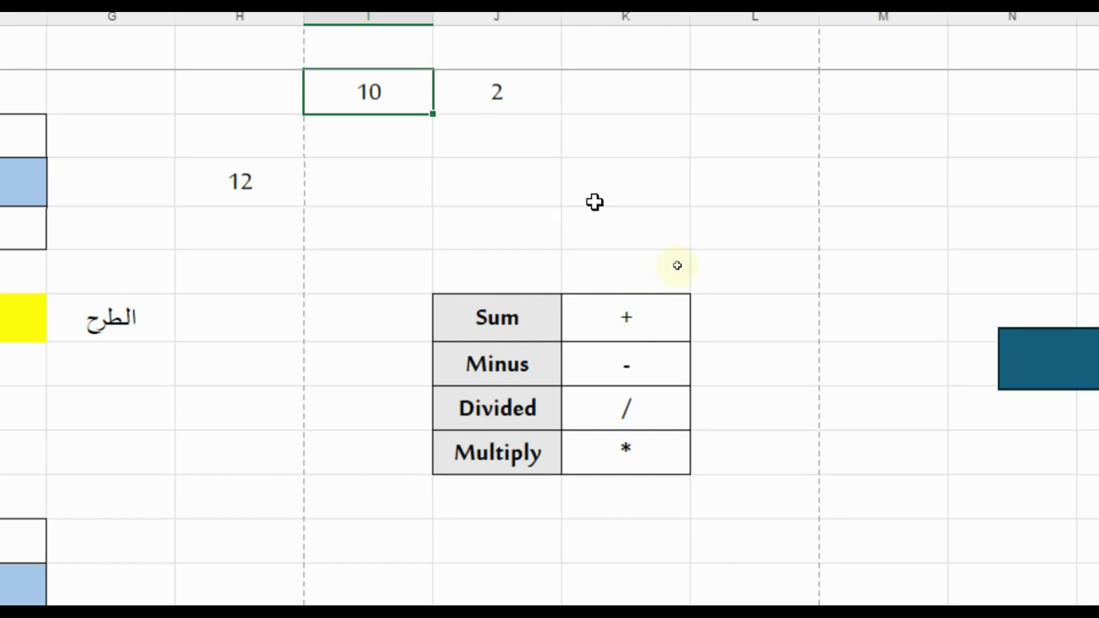
pyautogui.write('8')
pyautogui.press('Return')
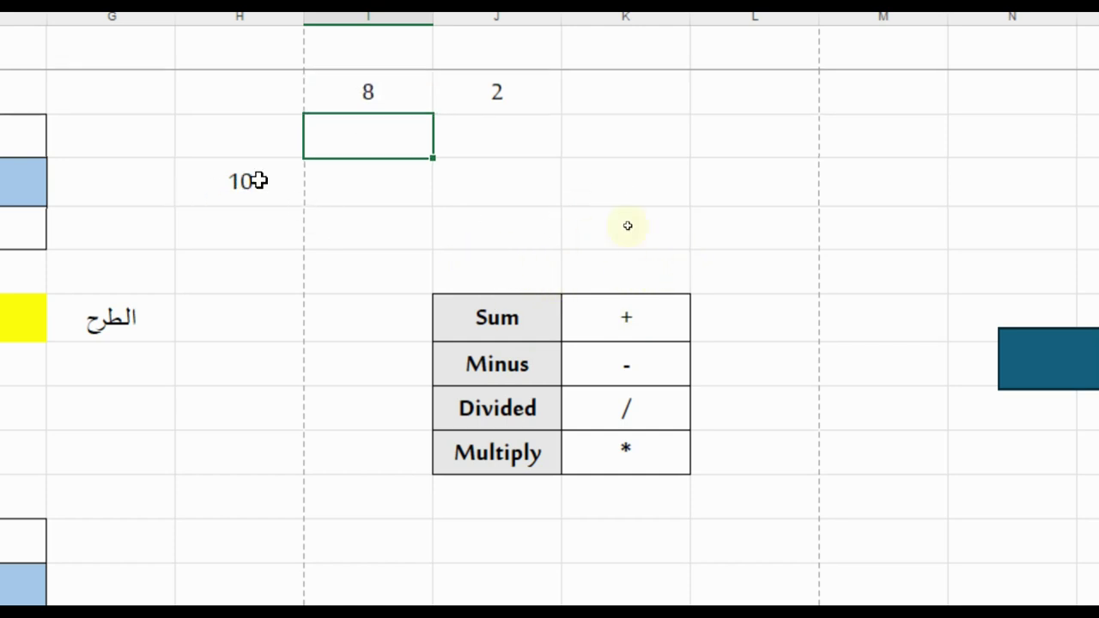
pyautogui.click(529, 91)
pyautogui.write('4')
pyautogui.press('Return')
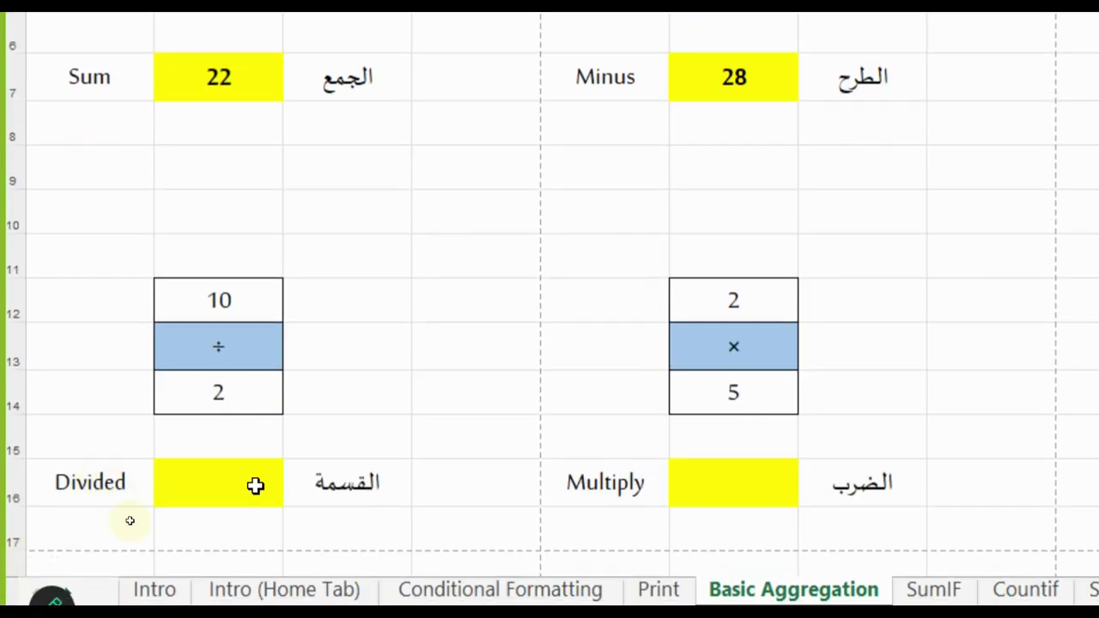
pyautogui.click(225, 473)
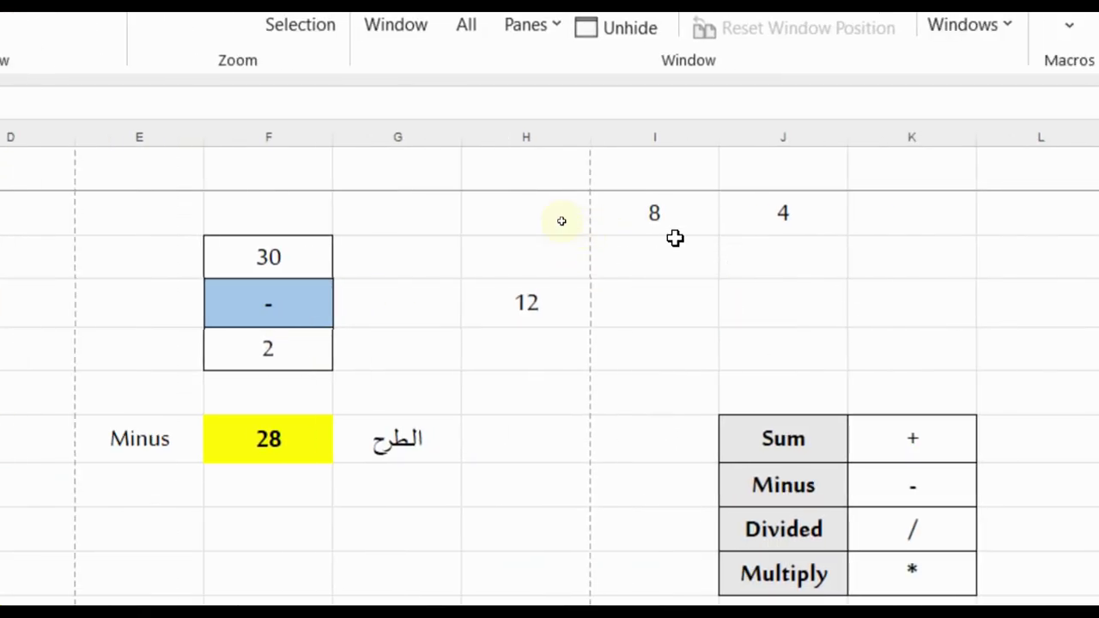
# Clear H2:J4, then enter 10 in I2 and 8 in J2
pyautogui.moveTo(540, 215); pyautogui.dragTo(759, 306)
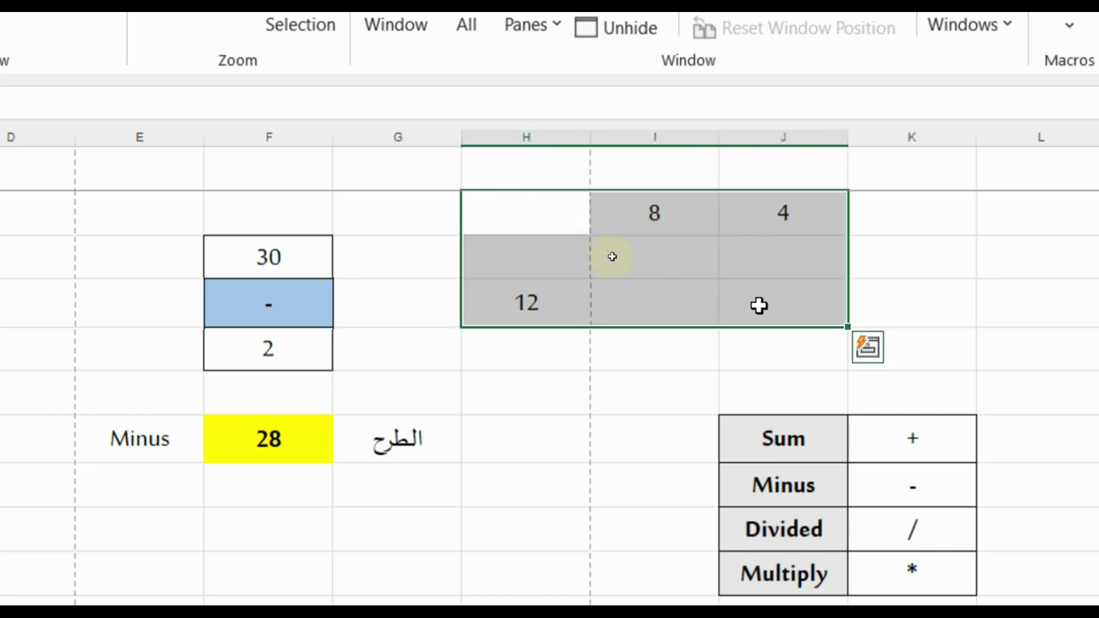
pyautogui.press('Delete')
pyautogui.click(706, 210)
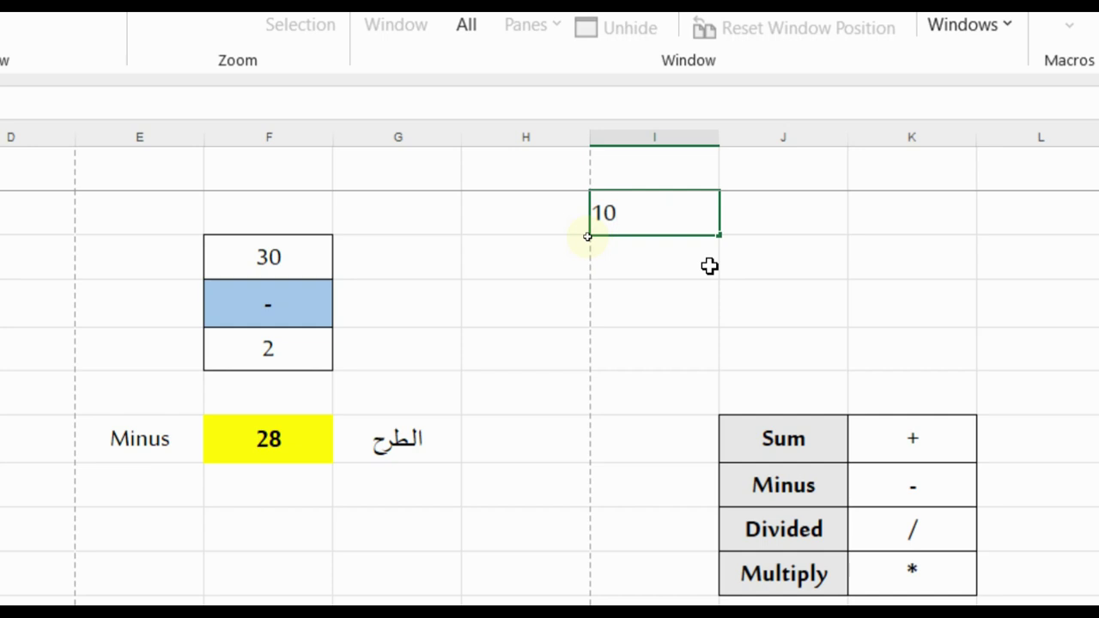
pyautogui.press('Tab')
pyautogui.write('8')
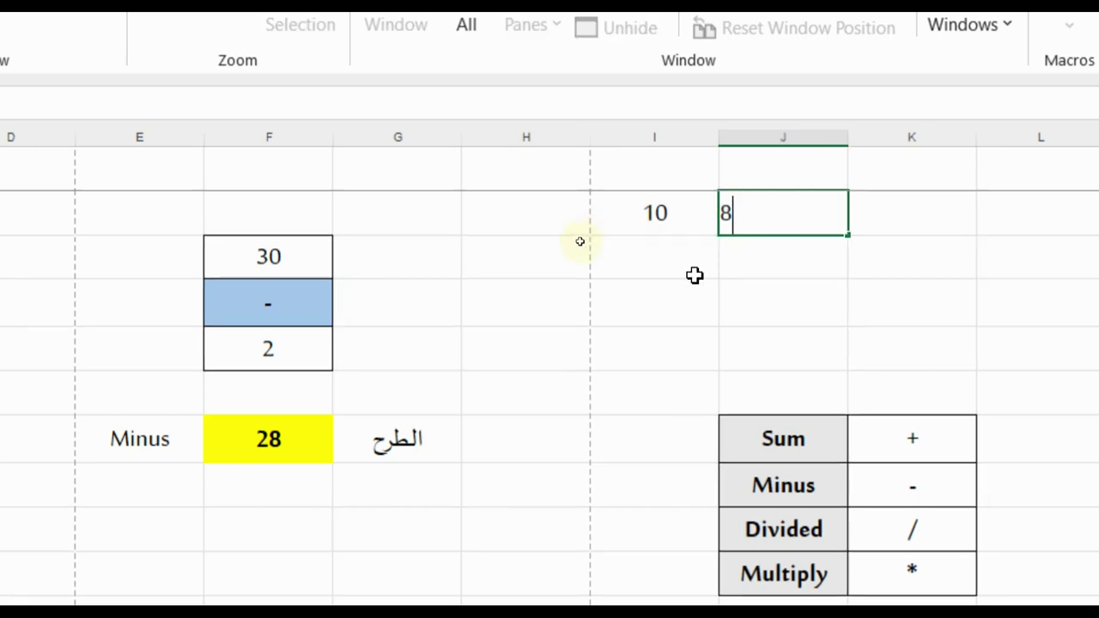
pyautogui.press('Return')
pyautogui.hscroll(3, 626, 367)
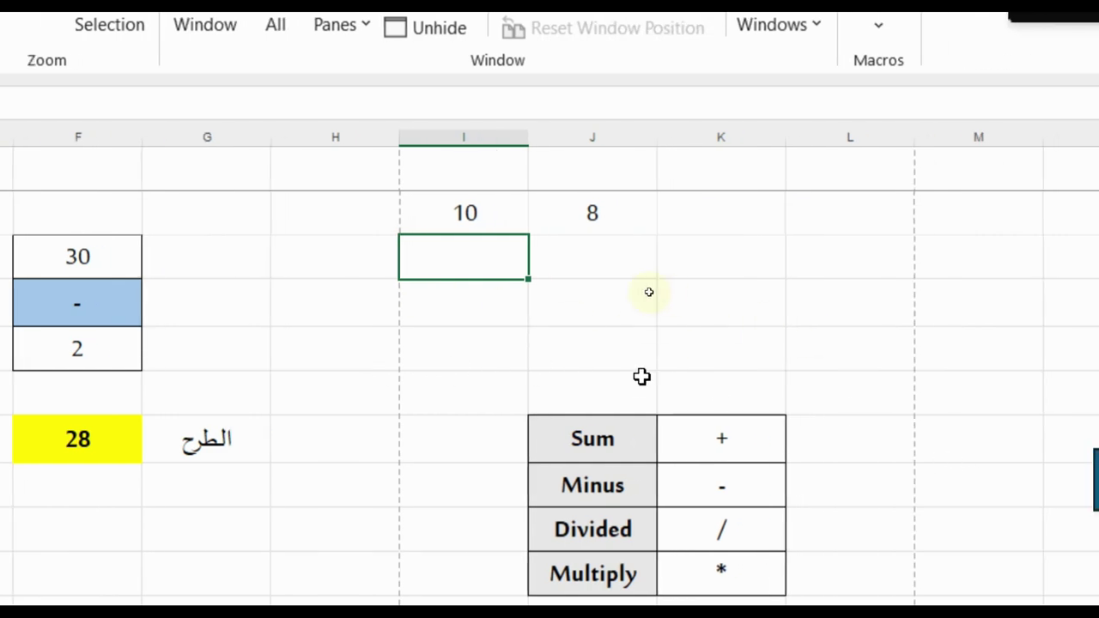
# Enter the formula =I2+J2 in I4
pyautogui.click(458, 310)
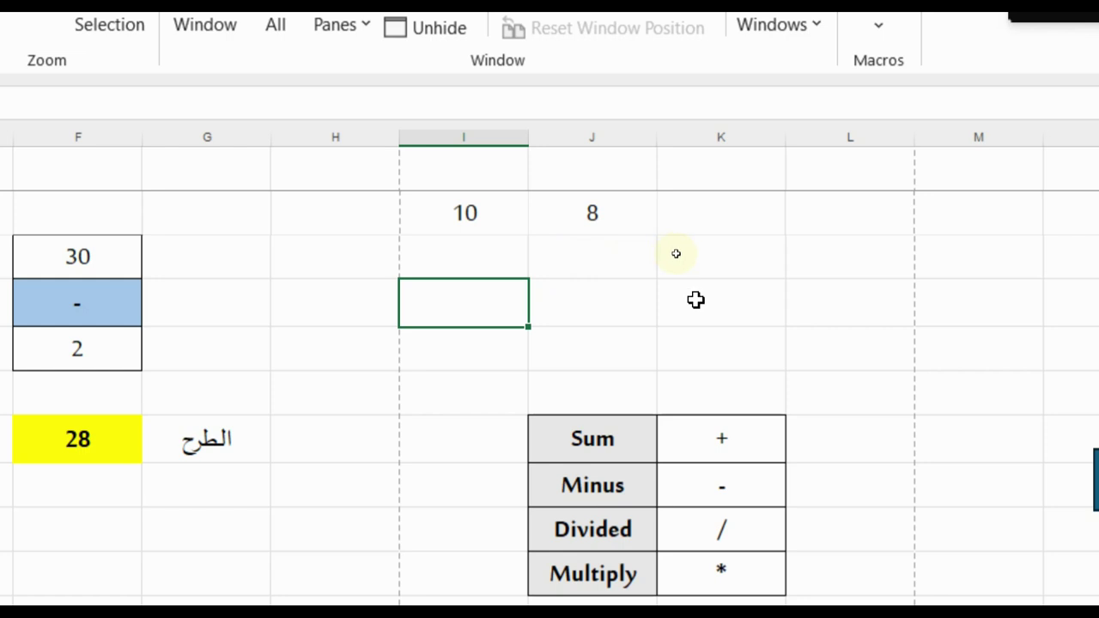
pyautogui.write('=')
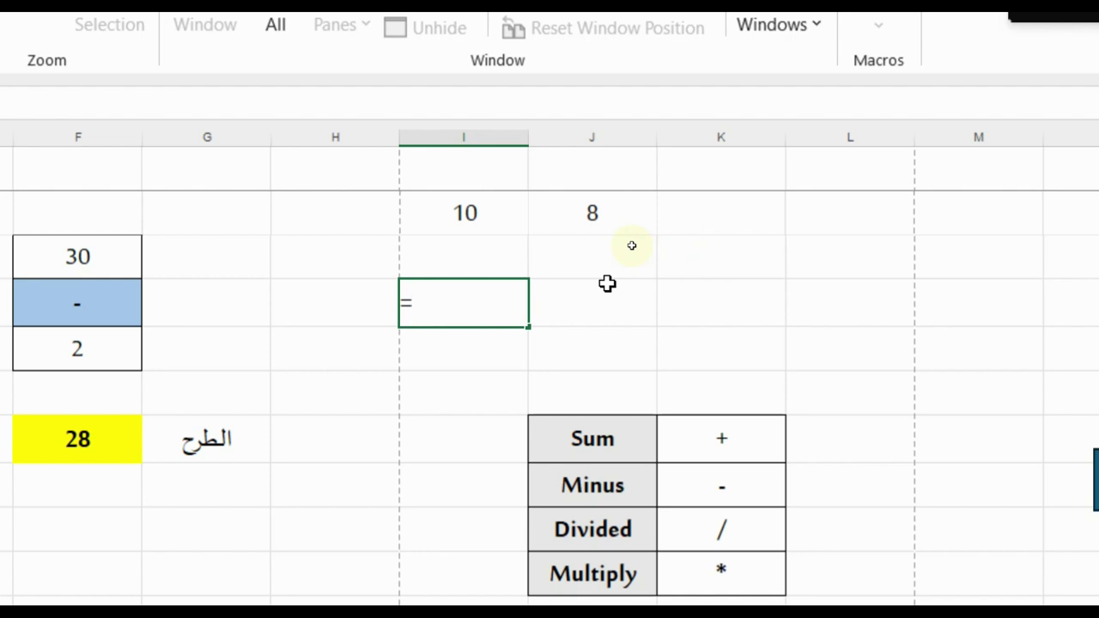
pyautogui.click(502, 216)
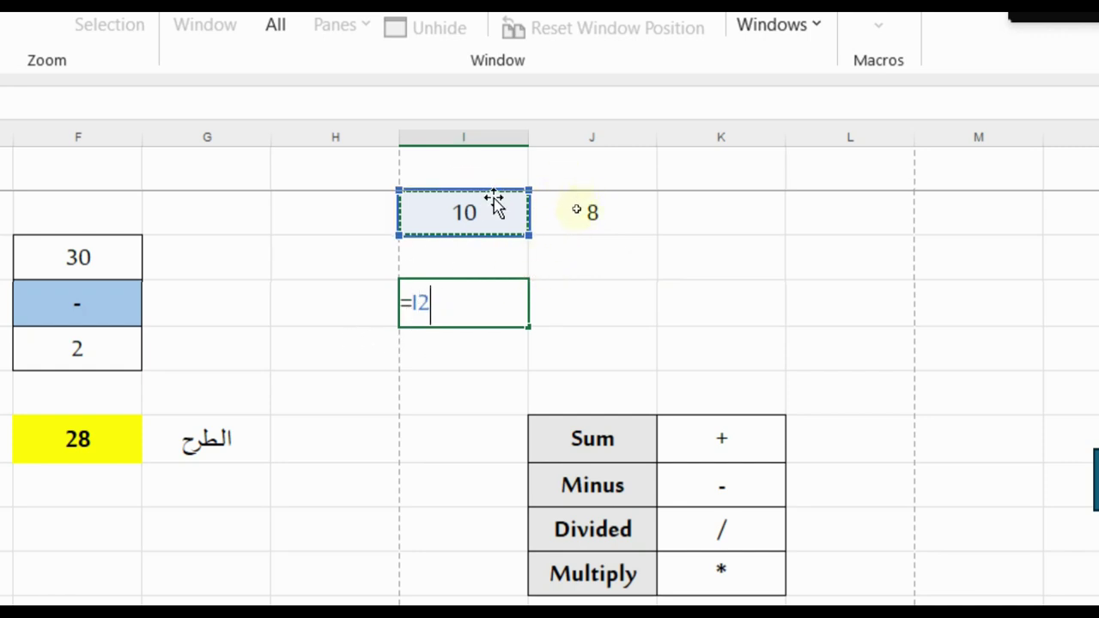
pyautogui.write('+')
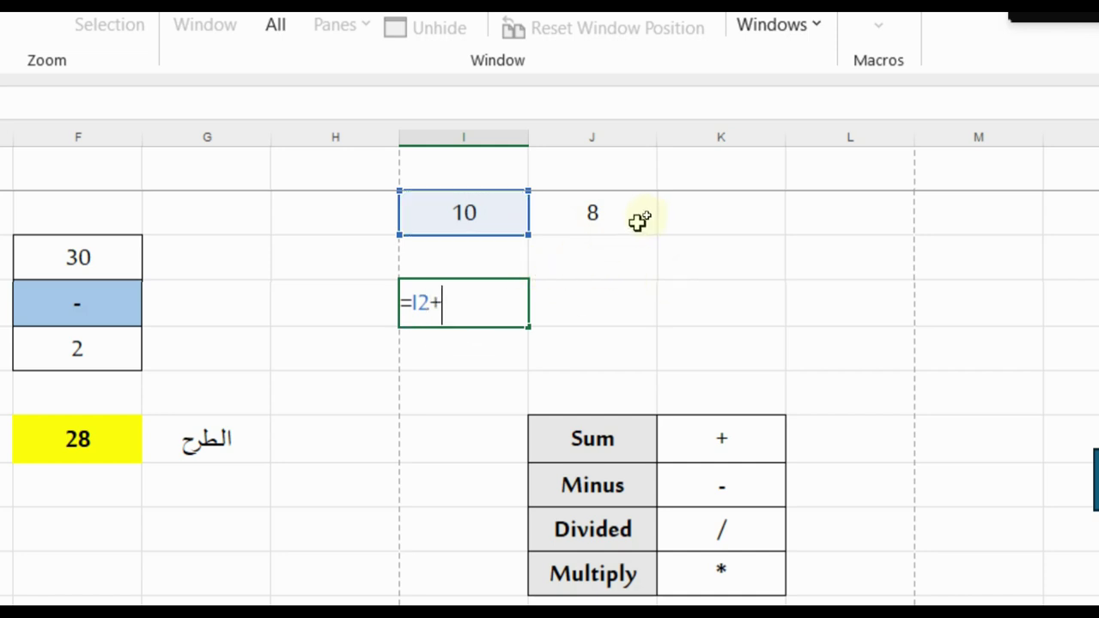
pyautogui.click(640, 221)
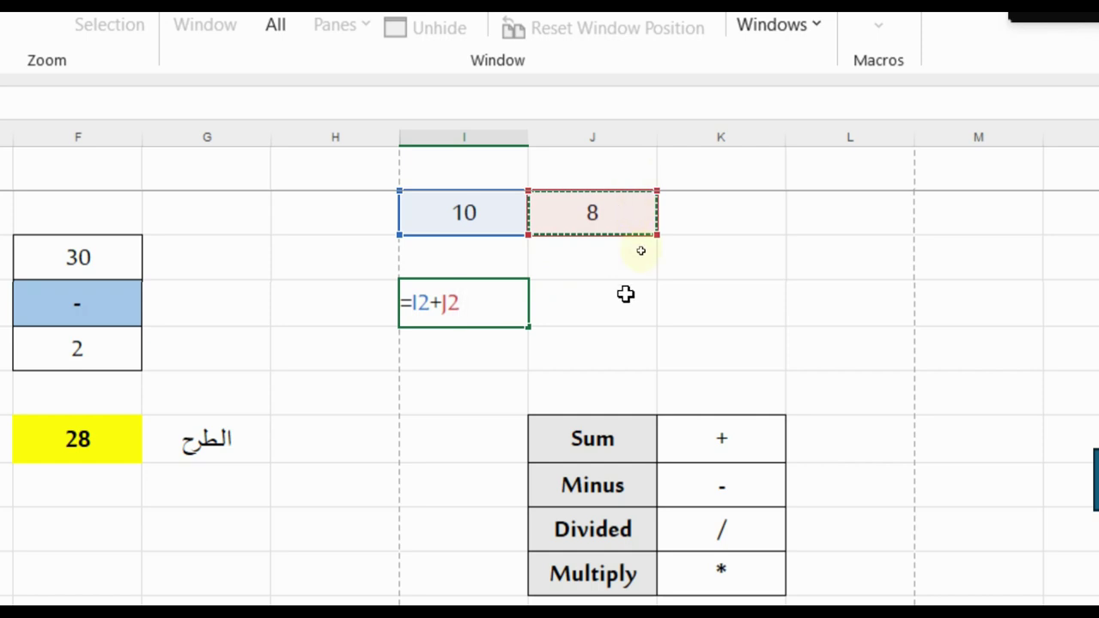
pyautogui.press('Return')
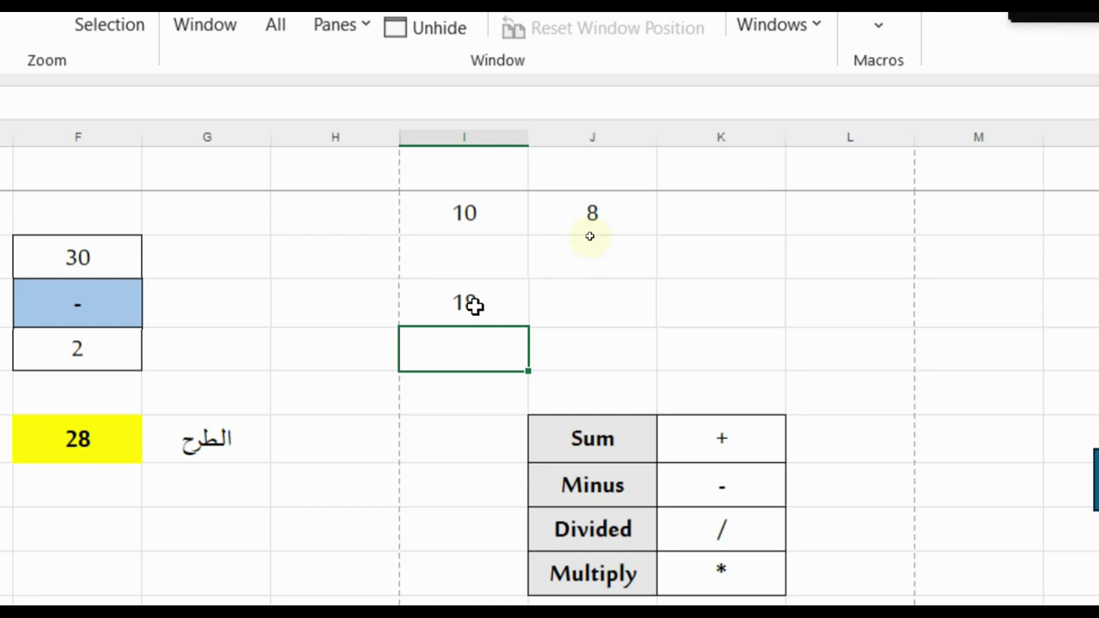
# Change J2 to 10 so the I4 sum updates to 20
pyautogui.click(621, 210)
pyautogui.write('10')
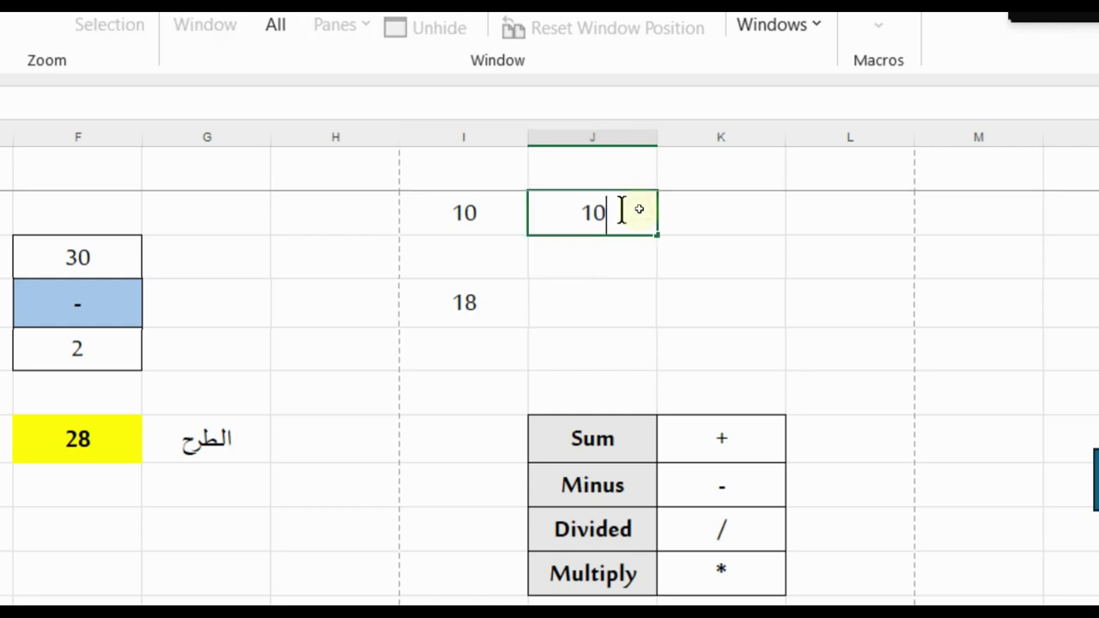
pyautogui.press('Return')
pyautogui.click(503, 323)
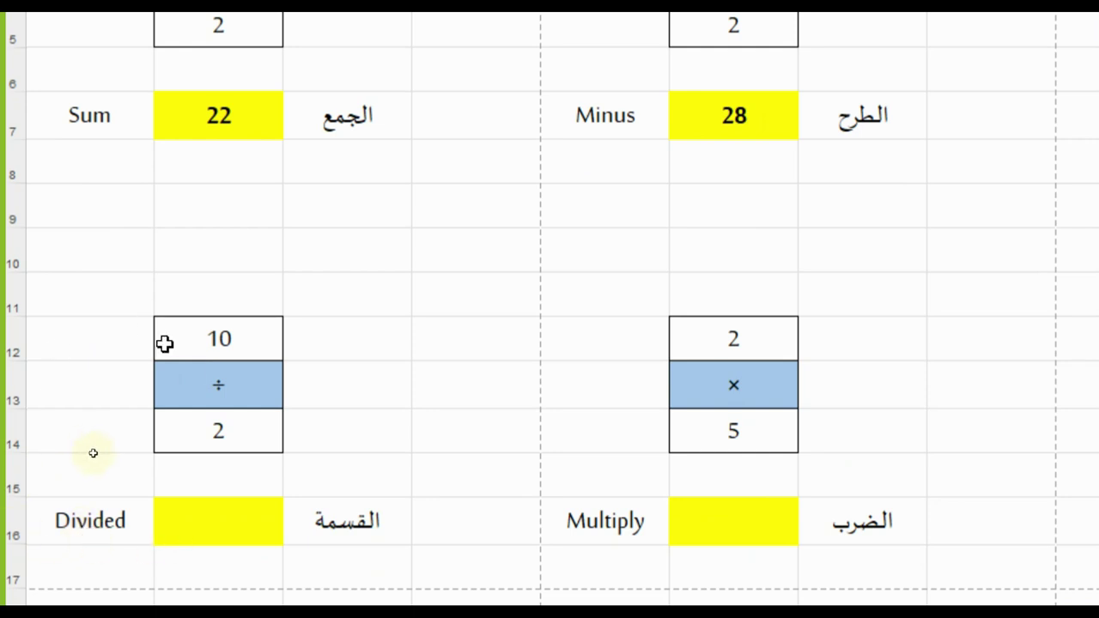
# Enter =B12/B14 in the yellow Divided cell B16 so it shows 5
pyautogui.click(230, 526)
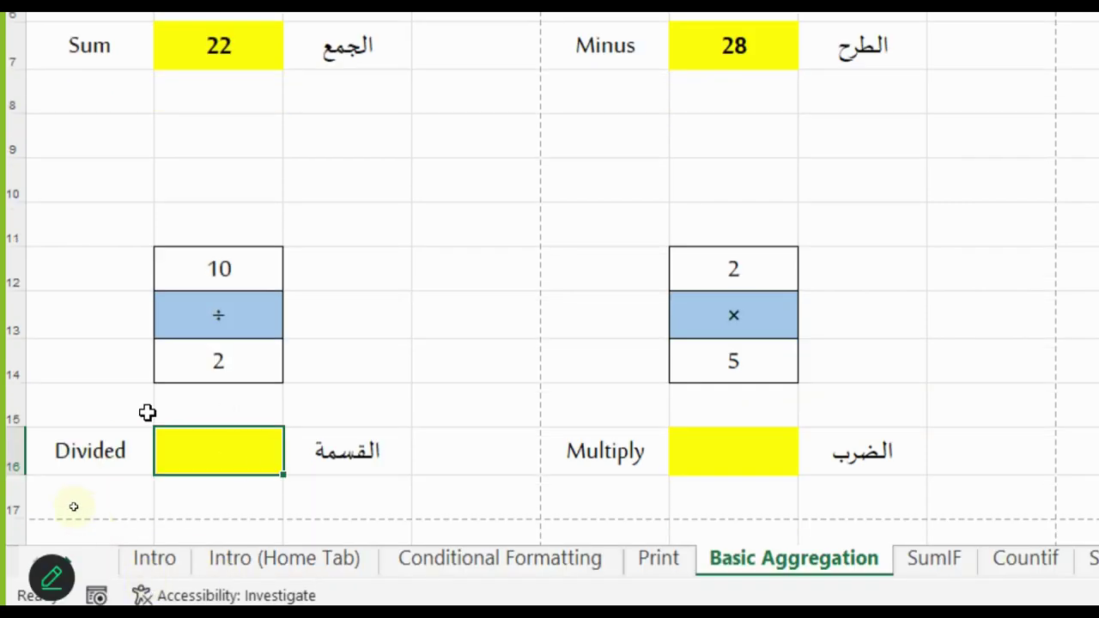
pyautogui.write('=')
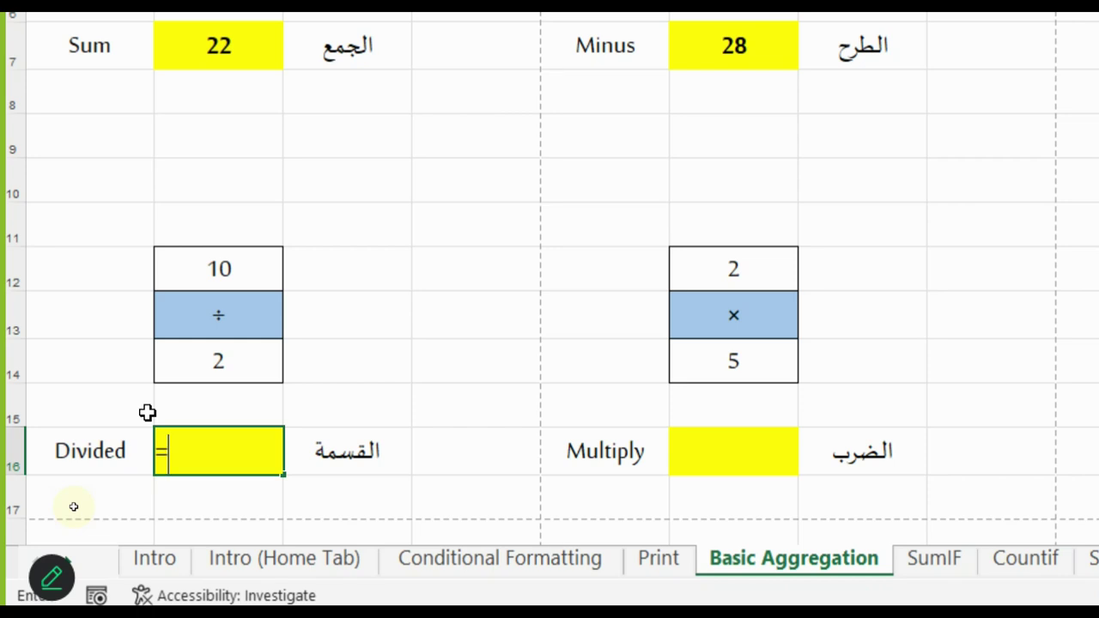
pyautogui.click(268, 273)
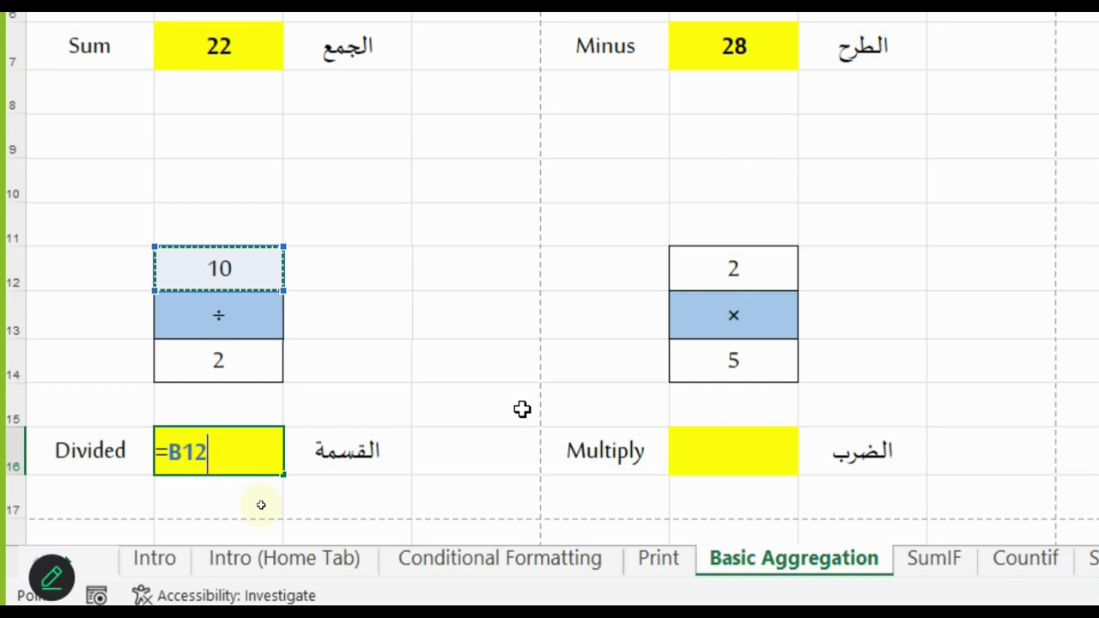
pyautogui.write('/')
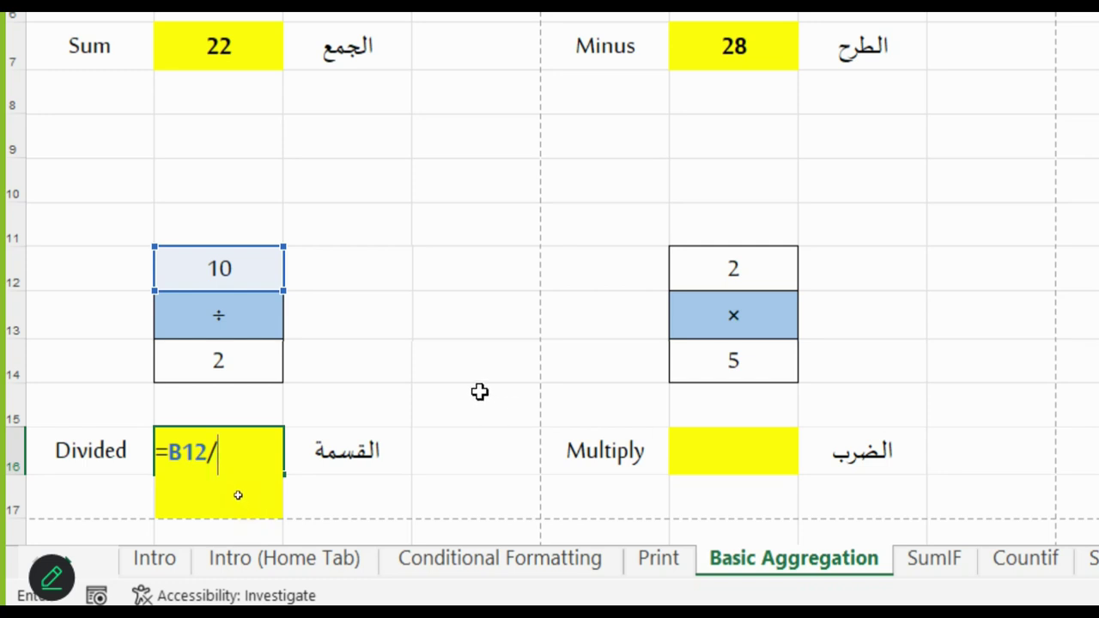
pyautogui.click(243, 367)
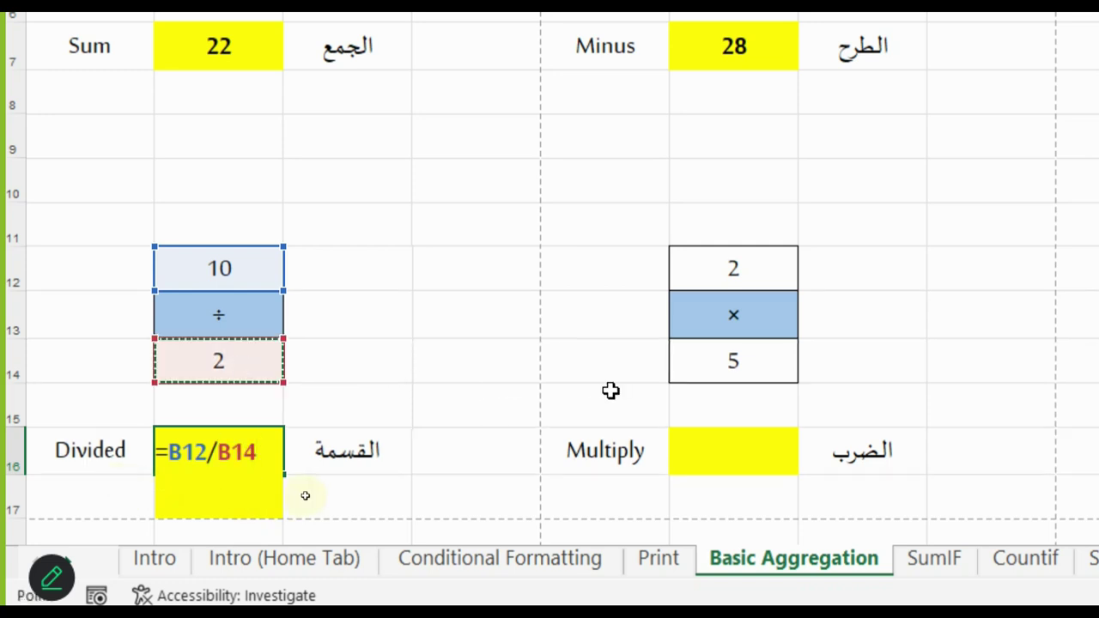
pyautogui.press('Return')
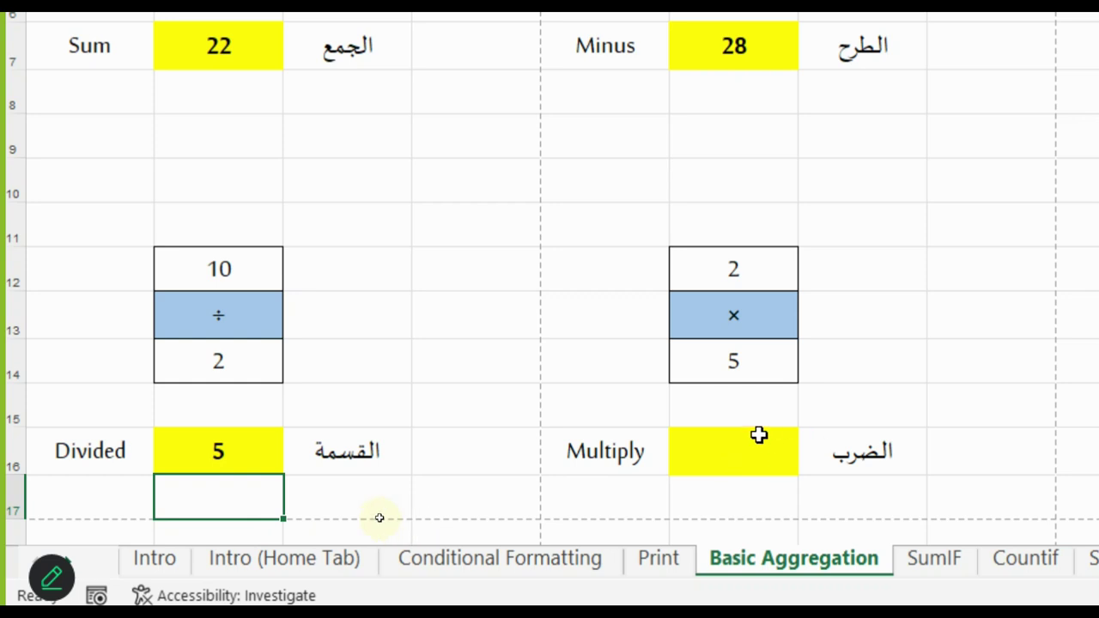
pyautogui.click(756, 461)
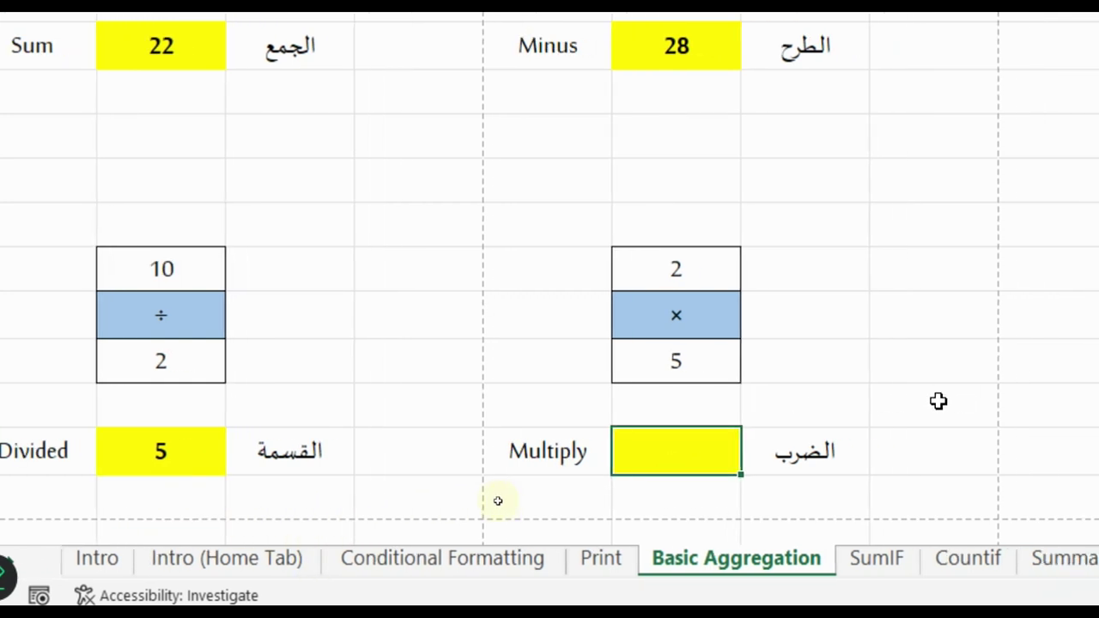
# Enter =F12*F14 in the yellow Multiply result cell so it shows 10
pyautogui.press('F2')
pyautogui.write('=')
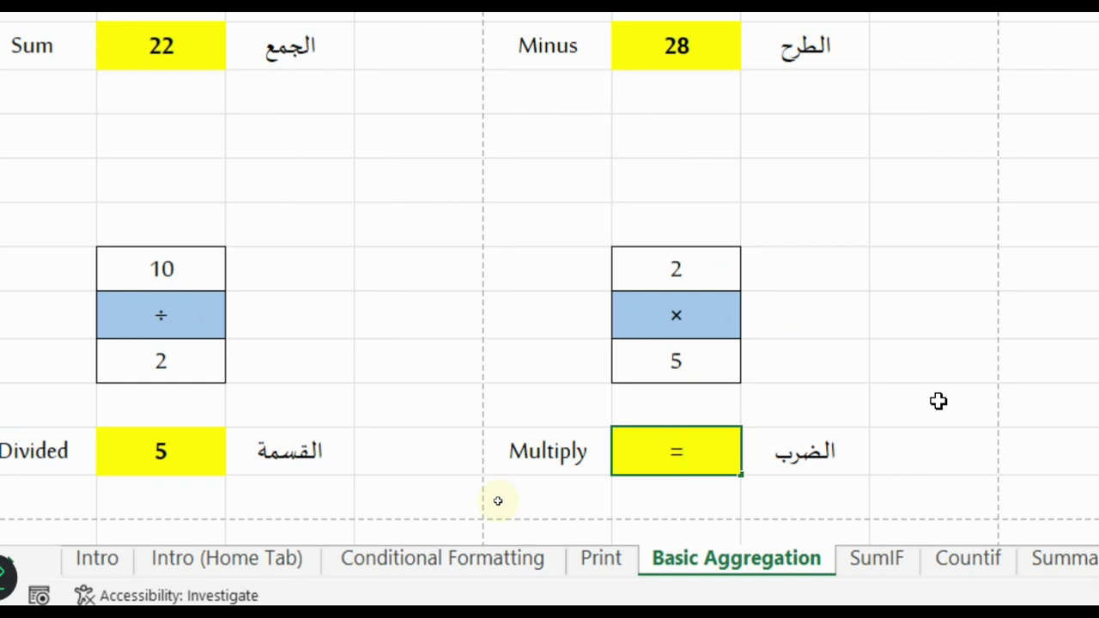
pyautogui.write('2')
pyautogui.press('BackSpace')
pyautogui.click(710, 272)
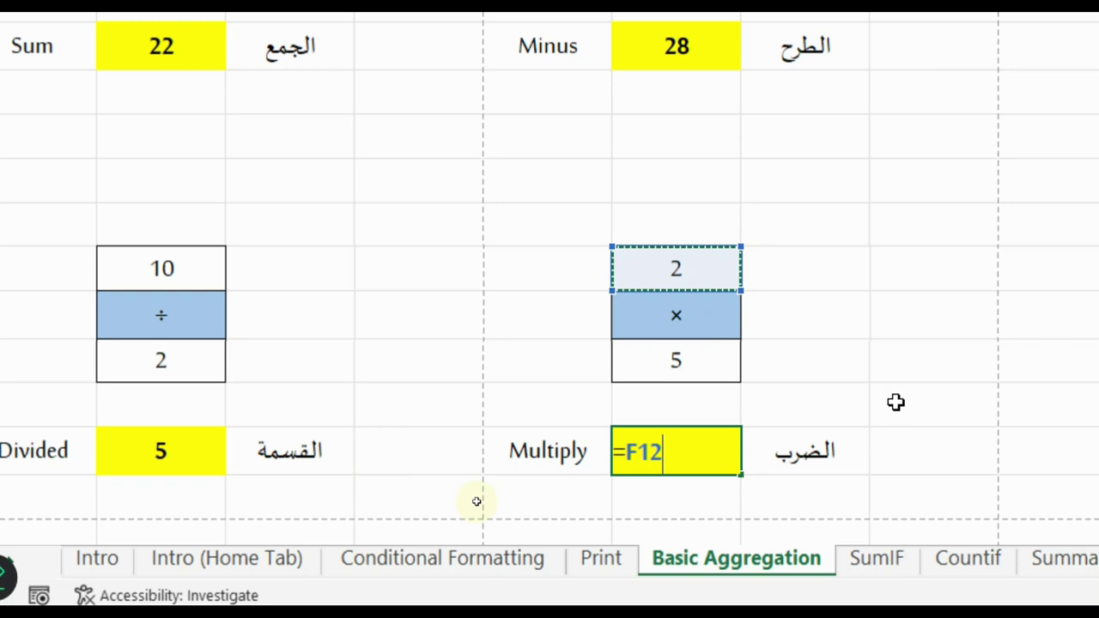
pyautogui.write('*')
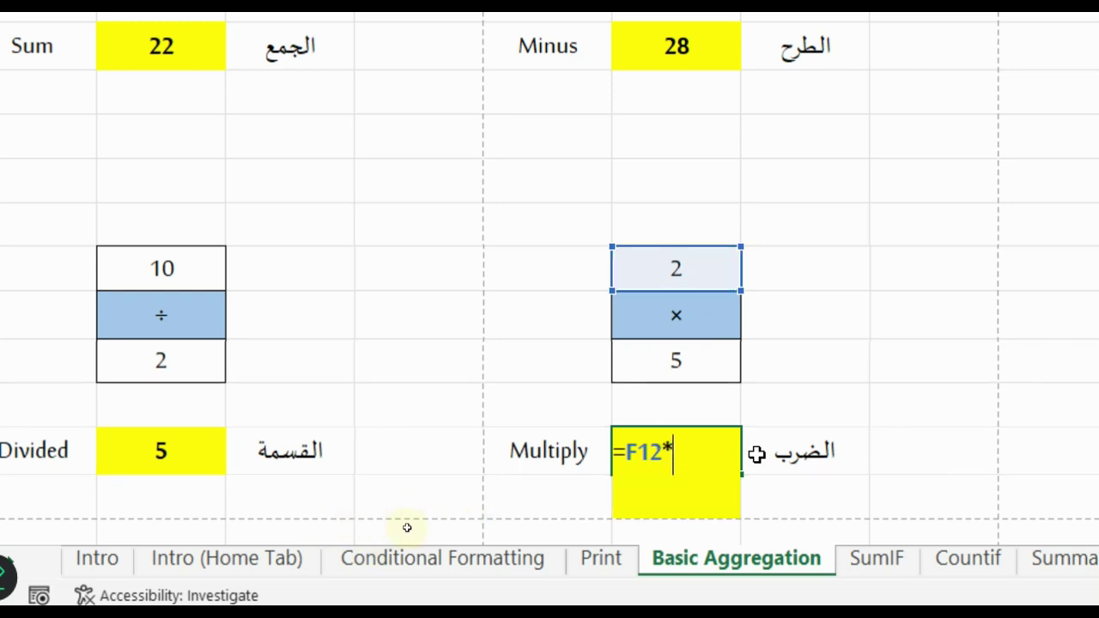
pyautogui.click(734, 365)
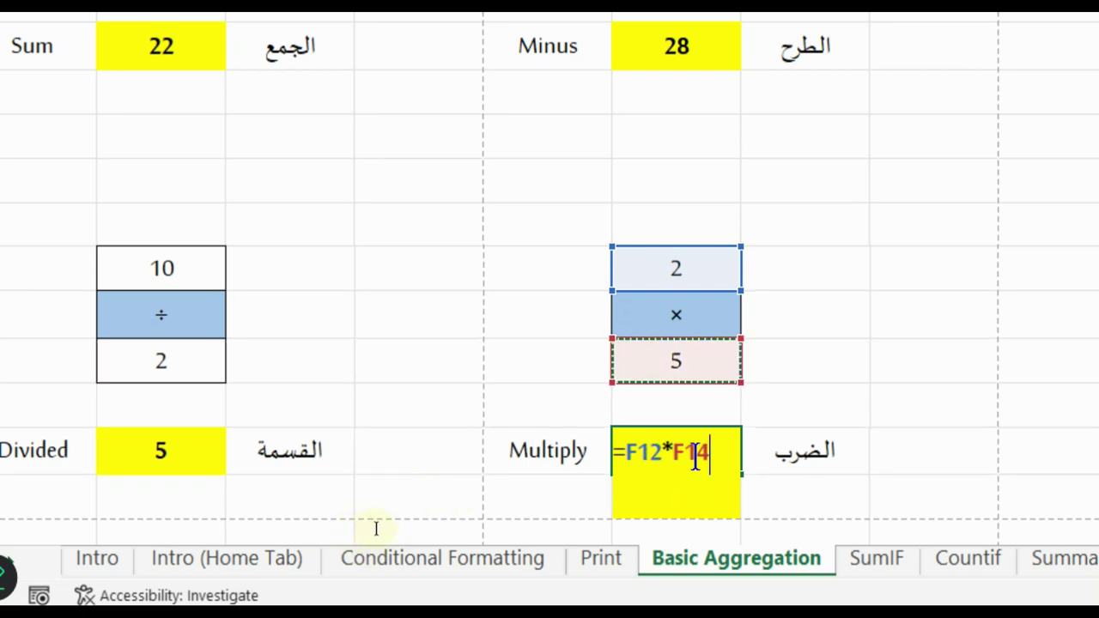
pyautogui.press('Return')
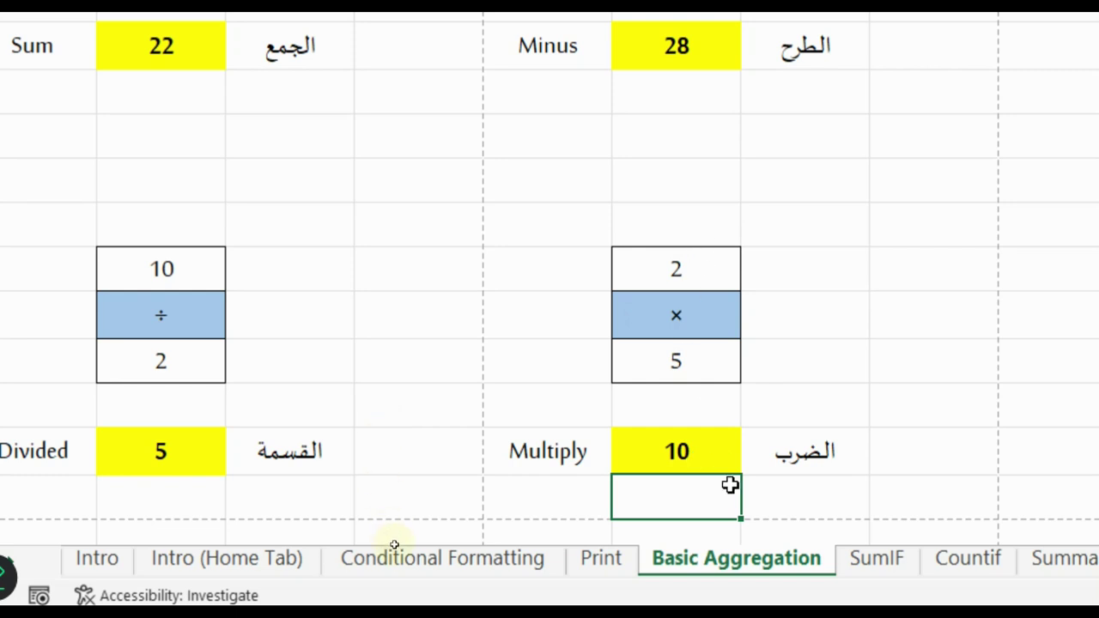
pyautogui.click(875, 431)
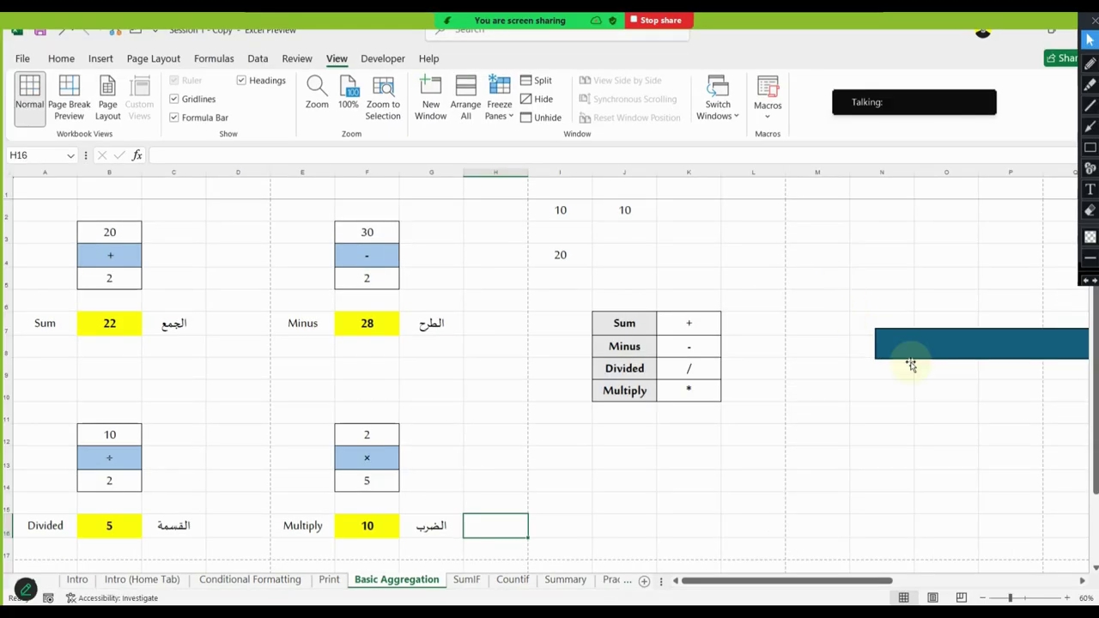
# Scroll right to the employee salary table and zoom the sheet to 70%
pyautogui.moveTo(748, 582)
pyautogui.mouseDown()
pyautogui.moveTo(738, 584)
pyautogui.moveTo(919, 584)
pyautogui.mouseUp()
pyautogui.click(320, 374)
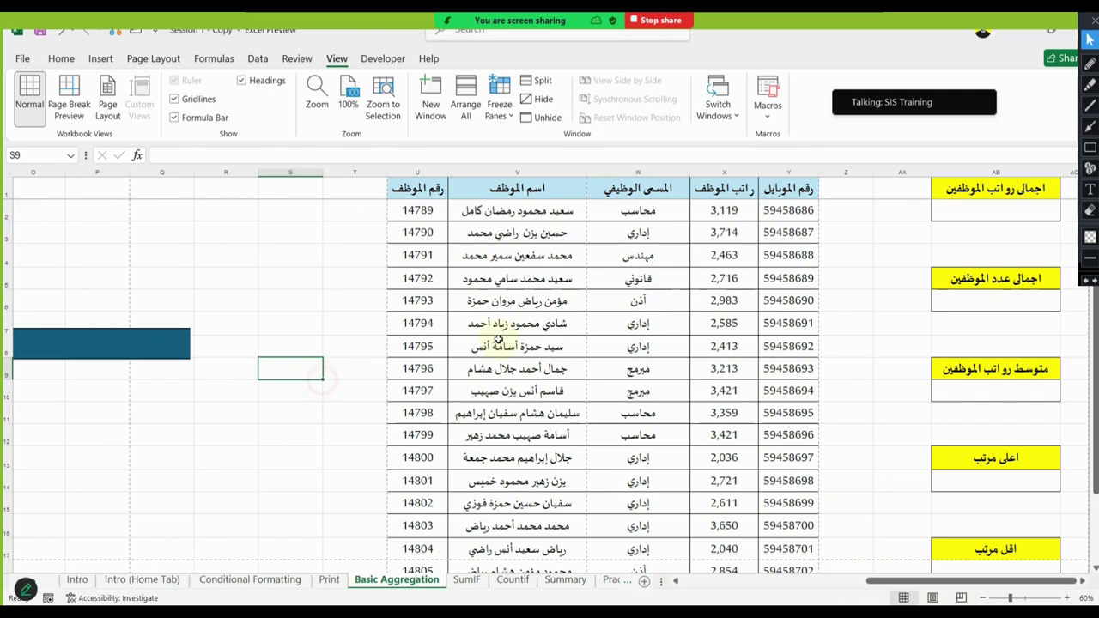
pyautogui.click(1086, 582)
pyautogui.click(1086, 584)
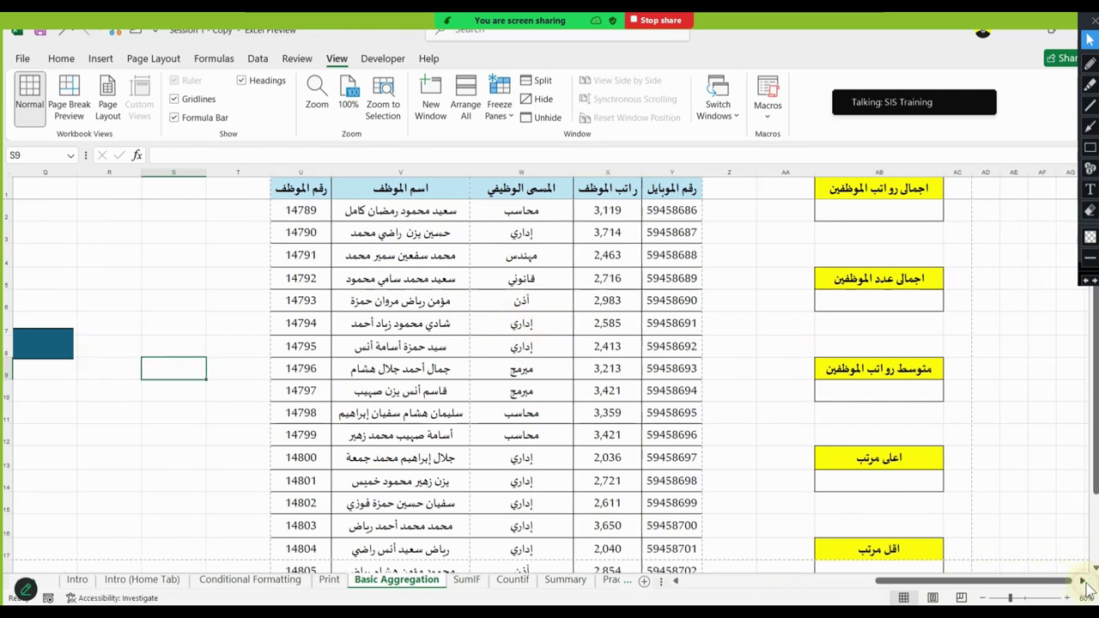
pyautogui.click(1086, 584)
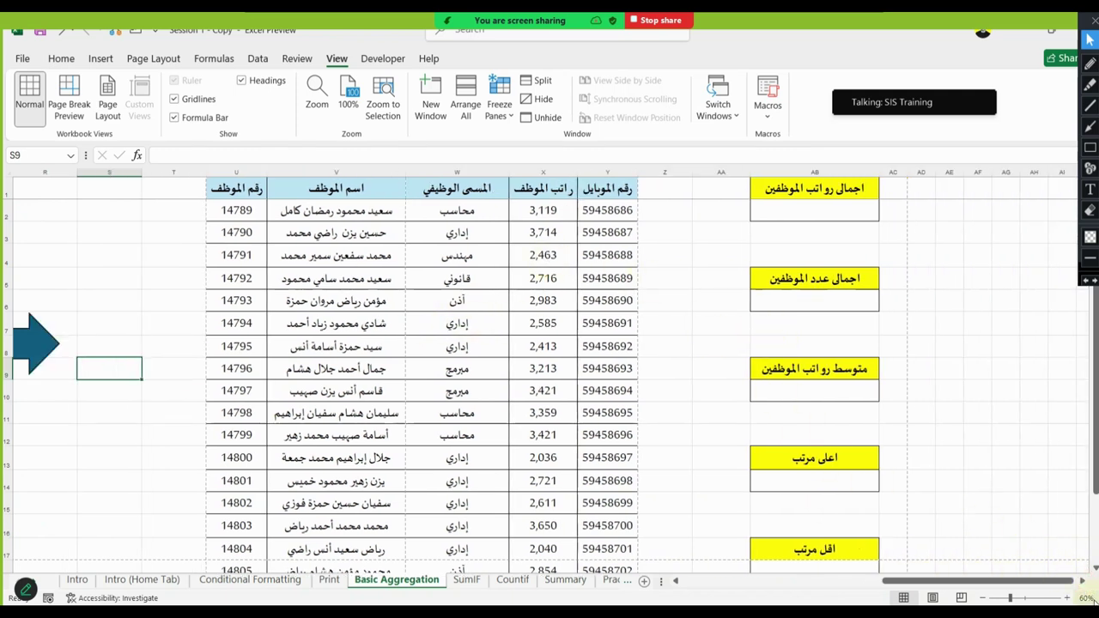
pyautogui.click(1068, 597)
pyautogui.click(1084, 582)
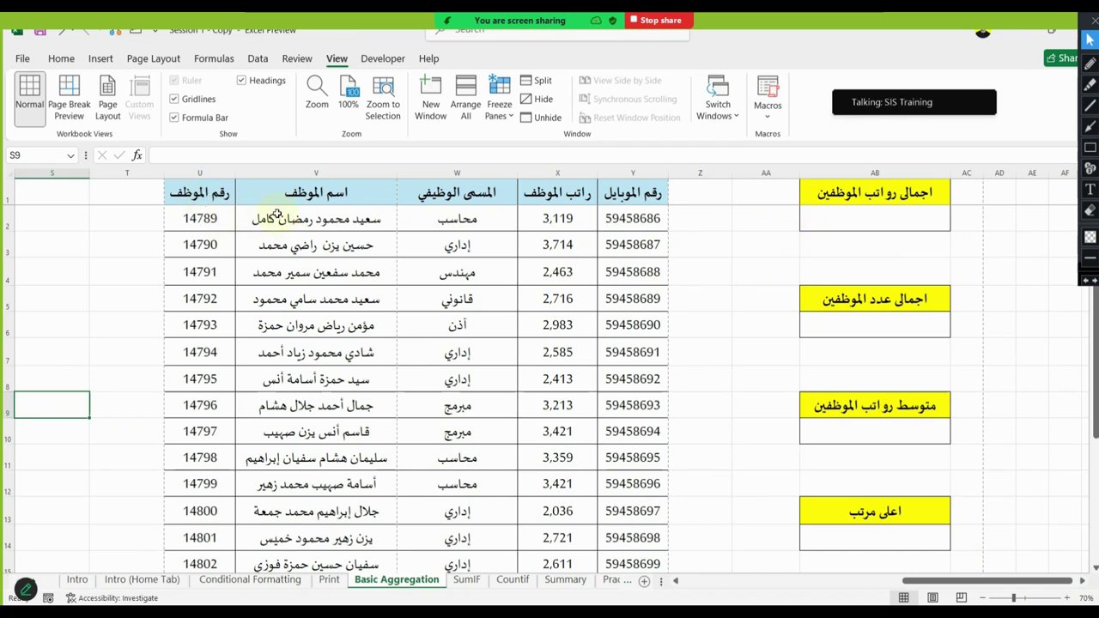
# Point out the table's name, job title, salary and mobile number columns
pyautogui.click(329, 195)
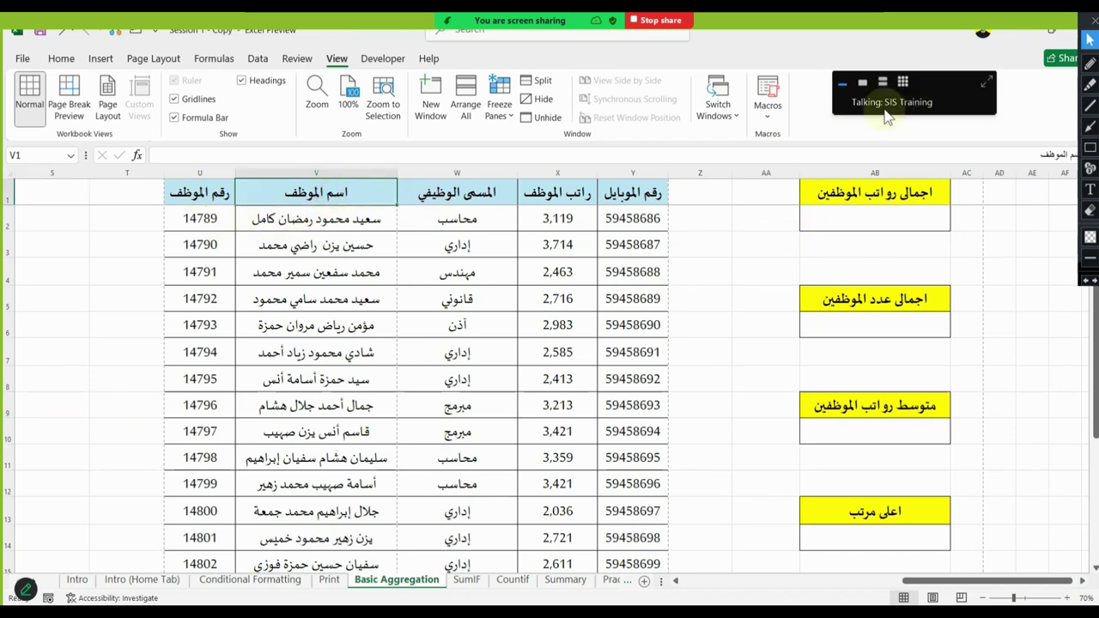
pyautogui.click(479, 230)
pyautogui.click(485, 272)
pyautogui.click(496, 336)
pyautogui.click(566, 215)
pyautogui.click(550, 305)
pyautogui.click(634, 218)
pyautogui.click(640, 277)
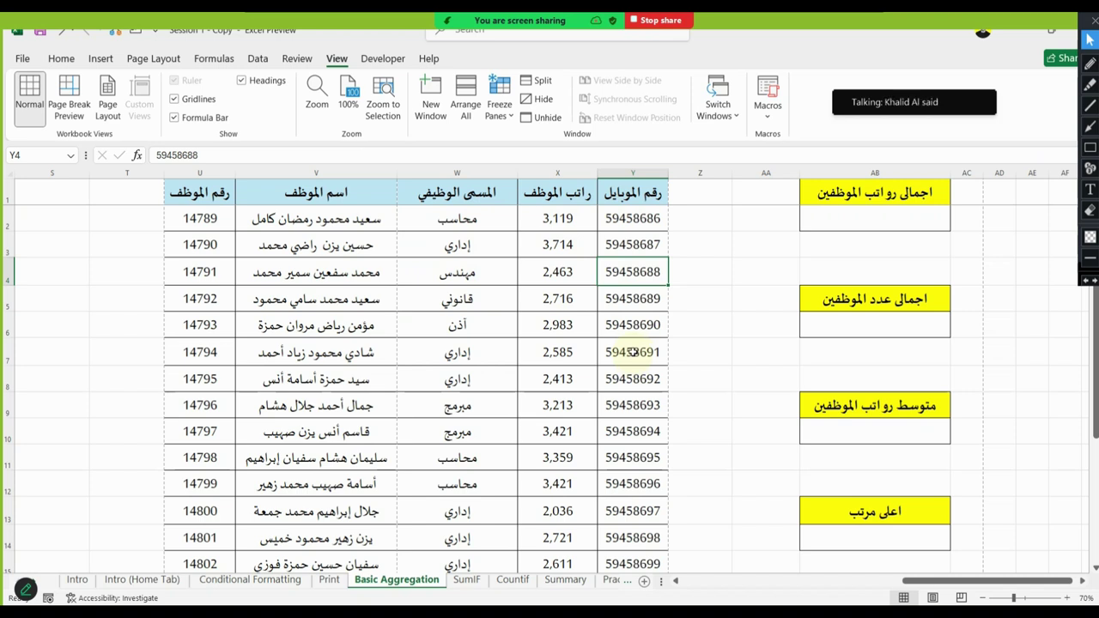
pyautogui.click(864, 228)
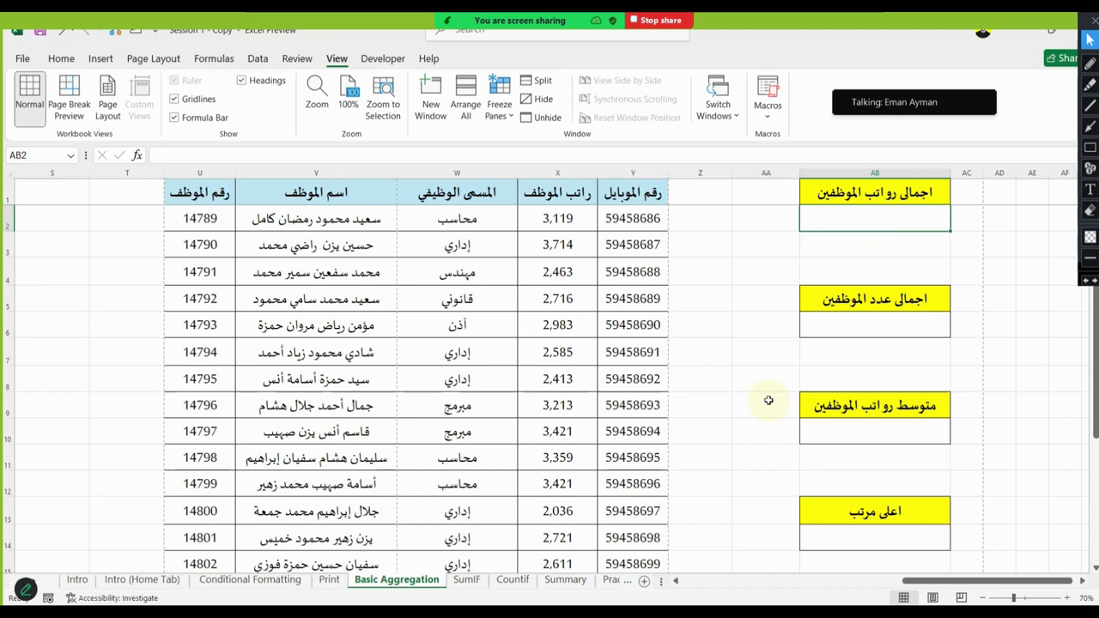
pyautogui.click(730, 215)
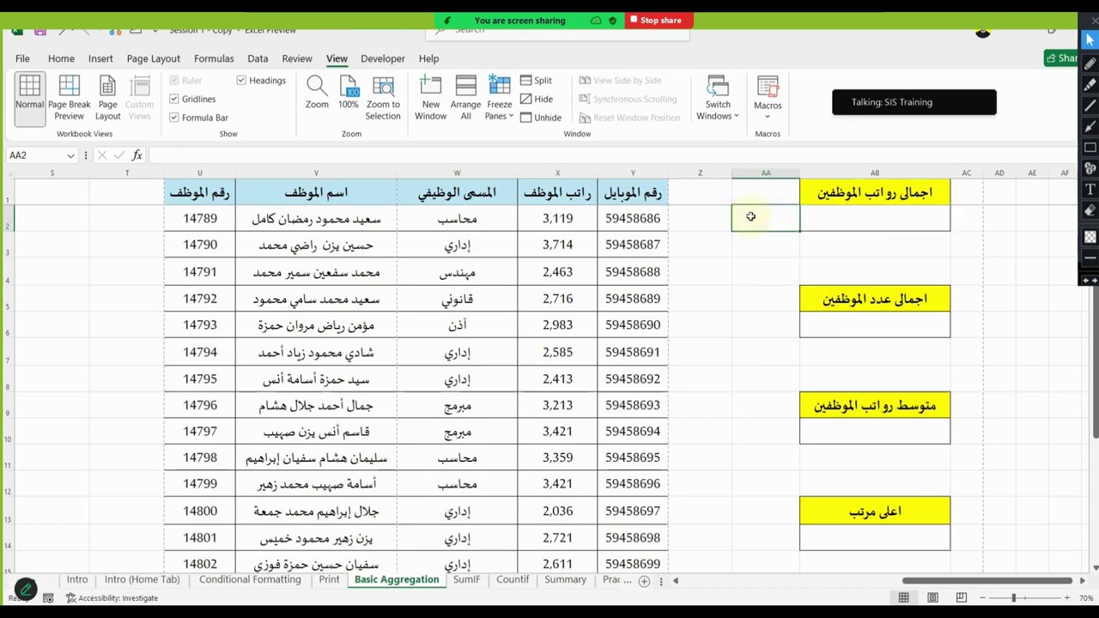
pyautogui.write('=')
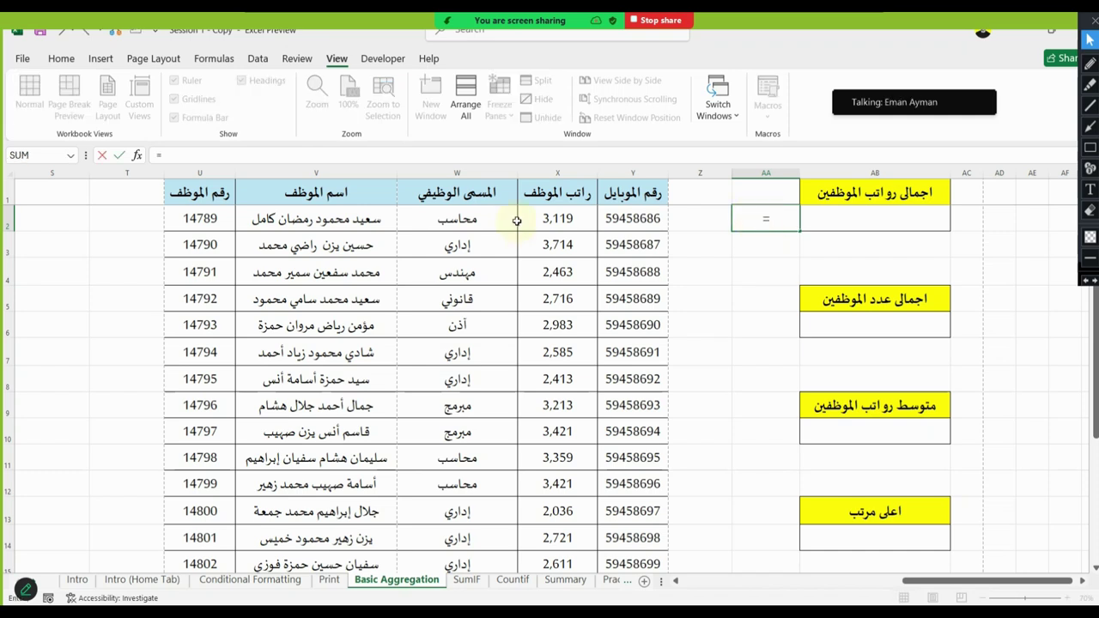
pyautogui.click(574, 218)
pyautogui.write('+')
pyautogui.click(574, 245)
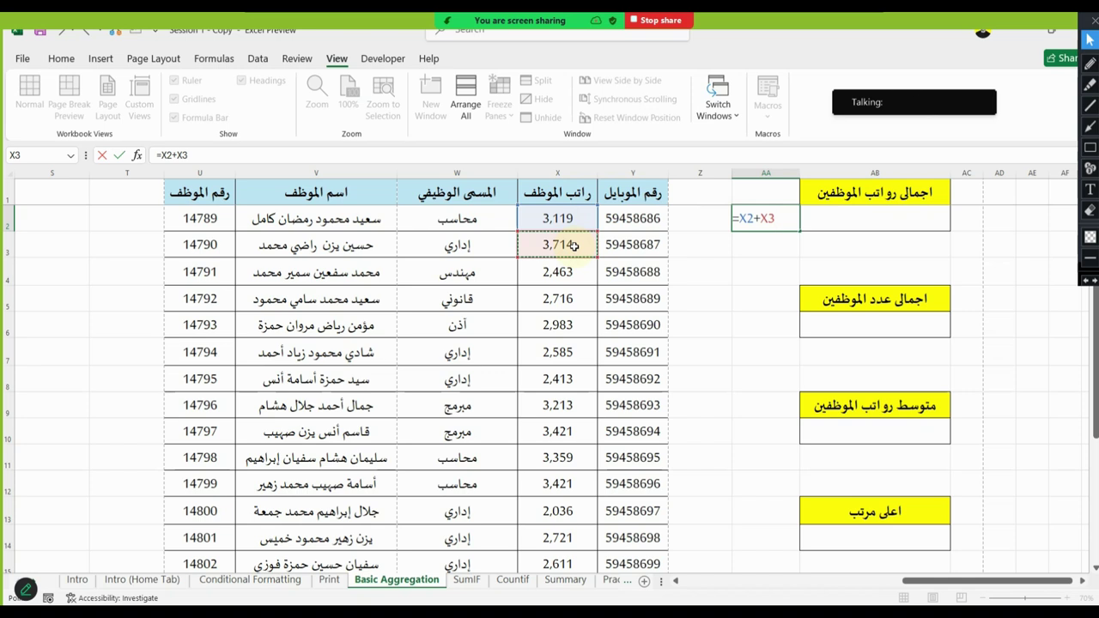
pyautogui.write('+')
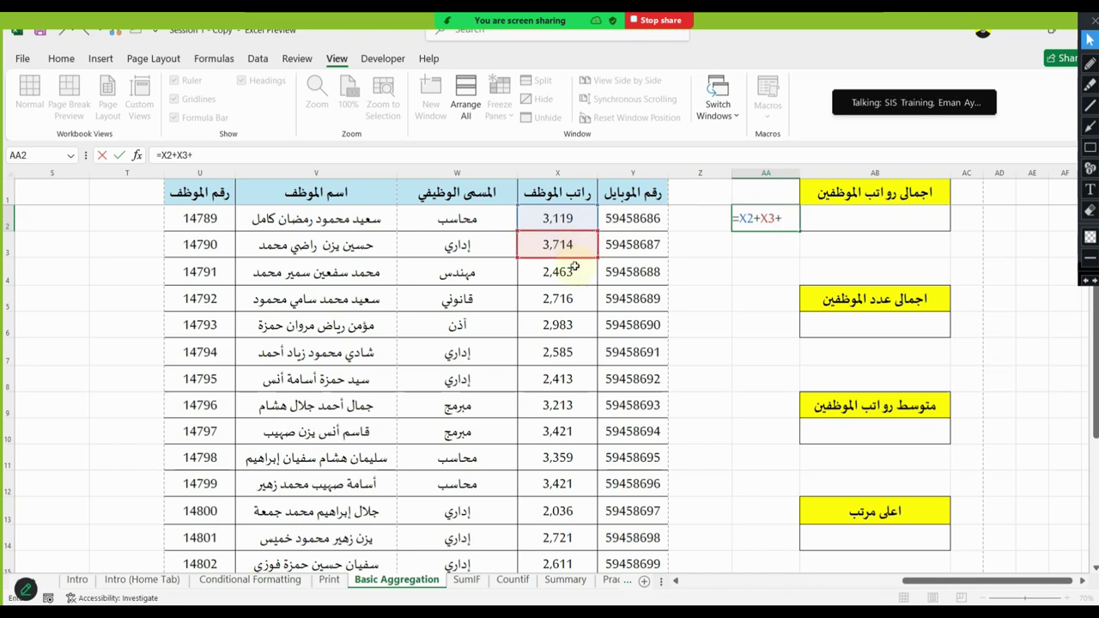
pyautogui.click(574, 271)
pyautogui.write('+')
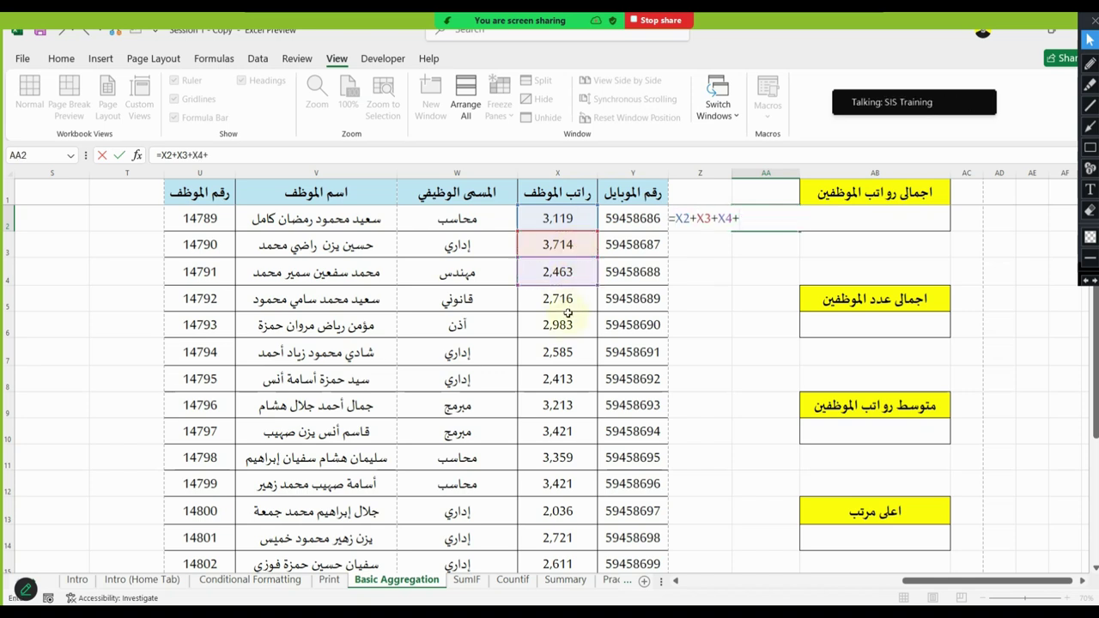
pyautogui.click(567, 303)
pyautogui.write('+')
pyautogui.click(570, 320)
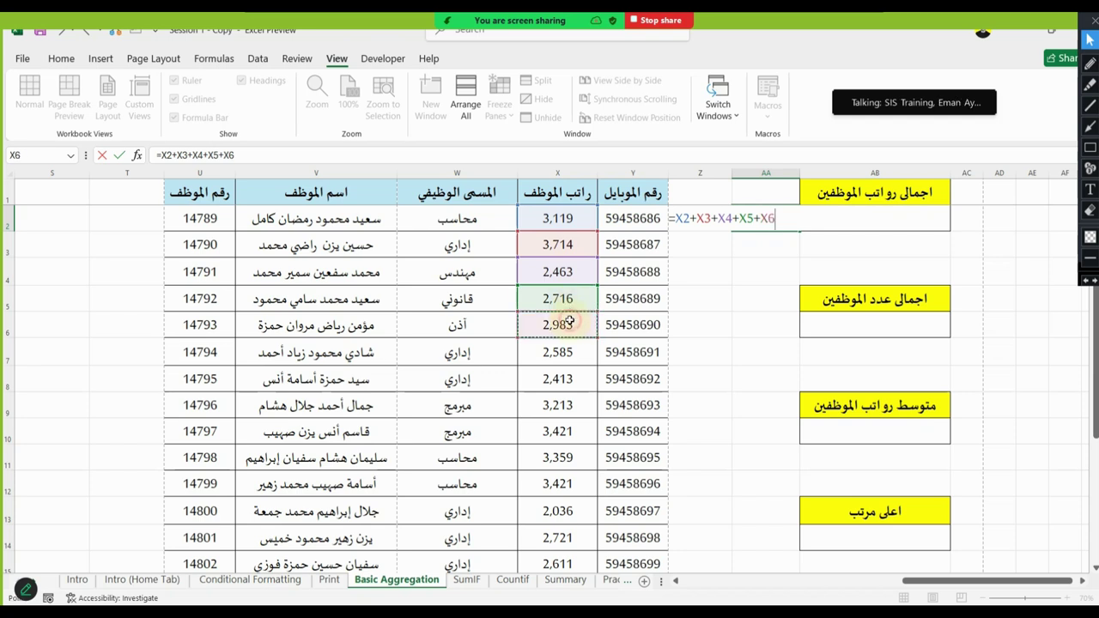
pyautogui.press('Escape')
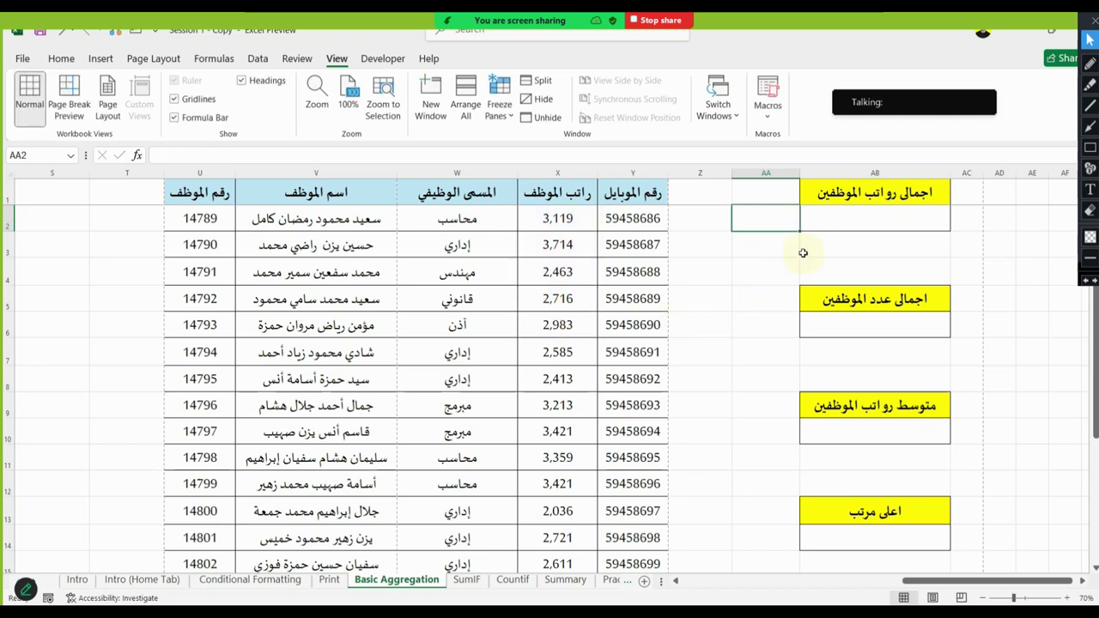
pyautogui.click(820, 225)
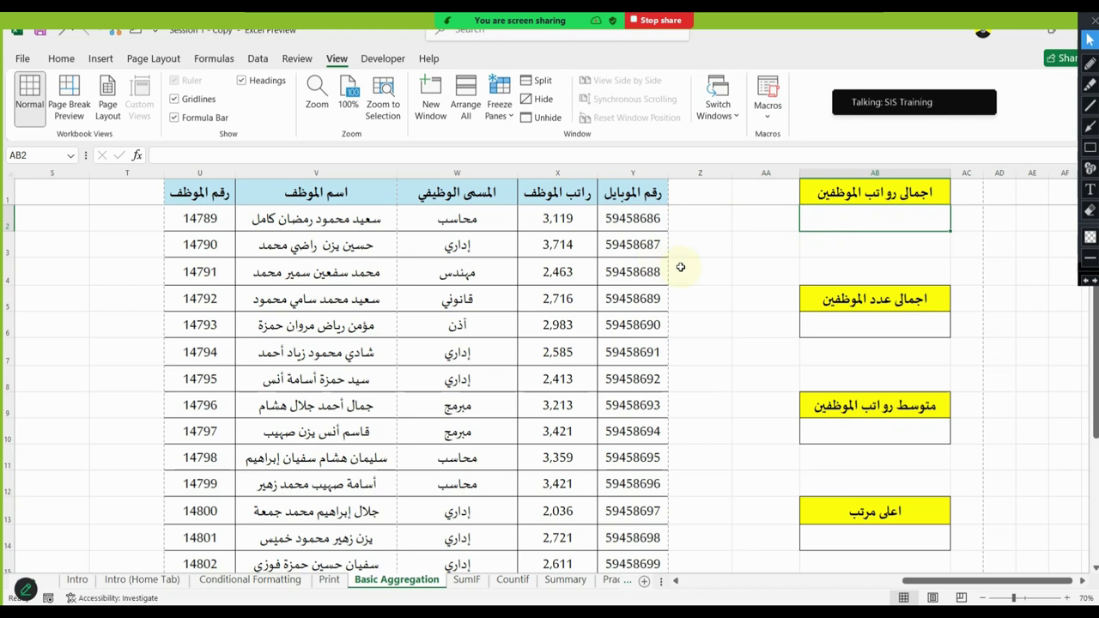
pyautogui.scroll(-5, 599, 330)
pyautogui.scroll(5, 592, 321)
# Enter =SUM(X2:X20) in the total salaries box AB2, giving 56,043
pyautogui.write('=')
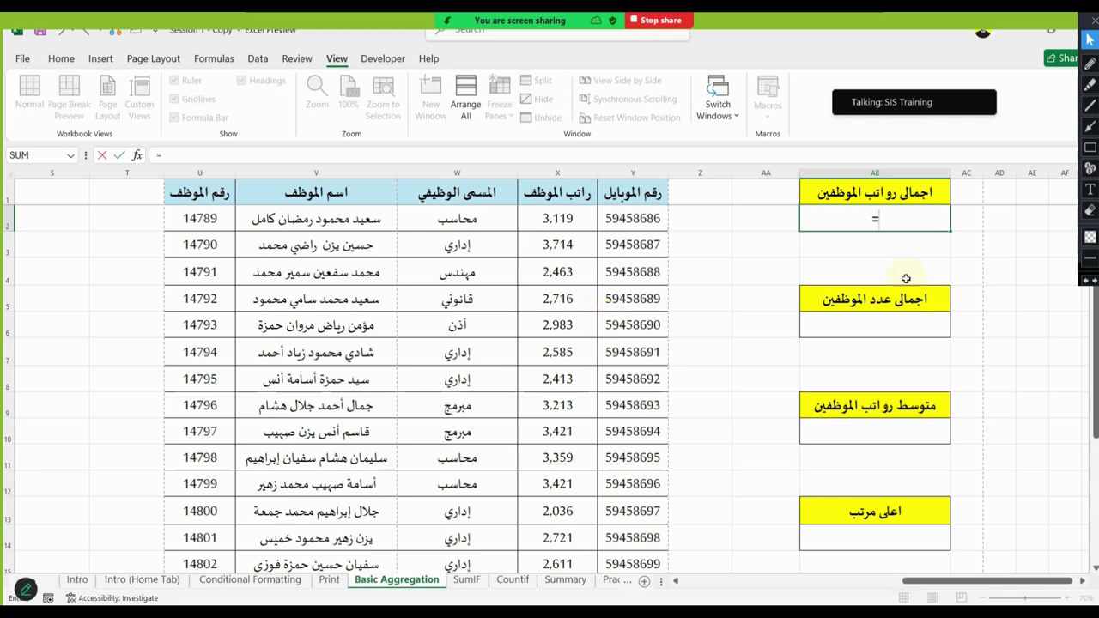
pyautogui.press('Escape')
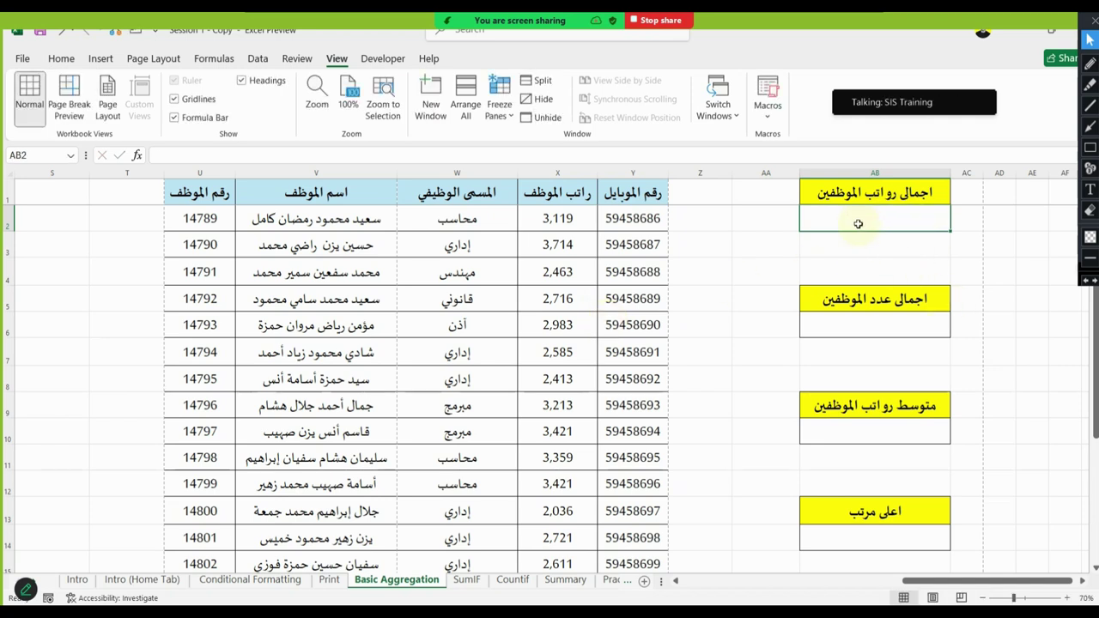
pyautogui.write('=')
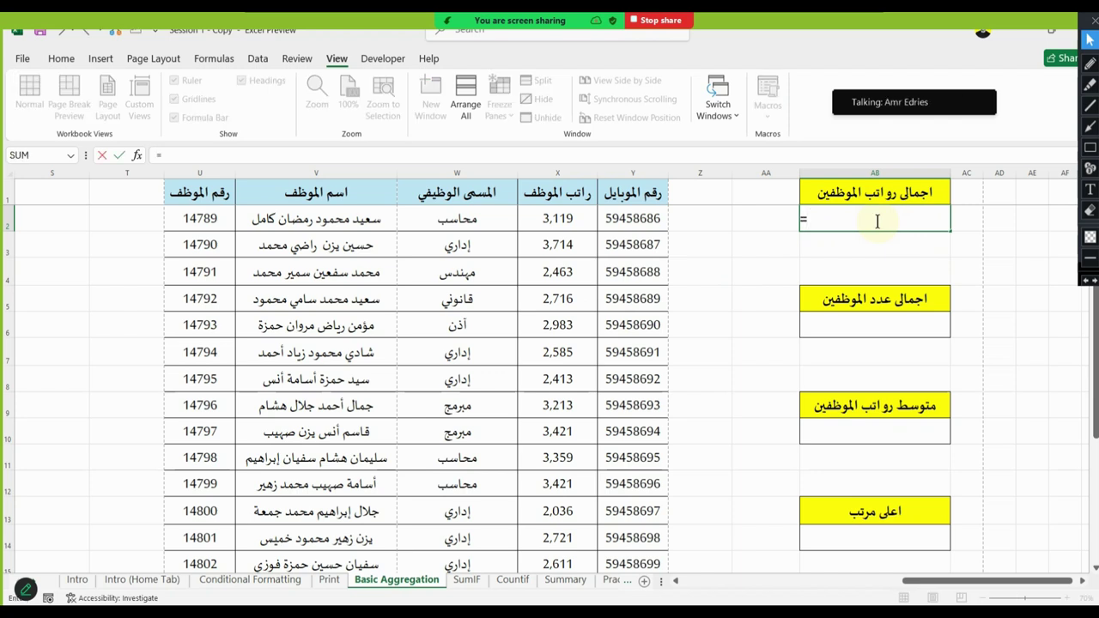
pyautogui.write('sum')
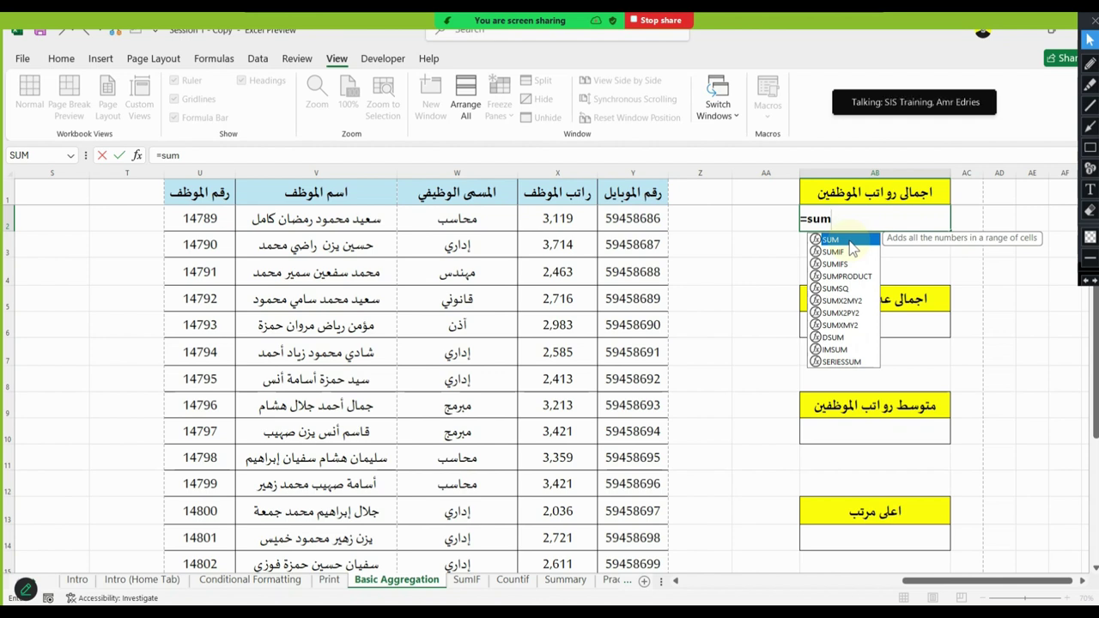
pyautogui.doubleClick(850, 242)
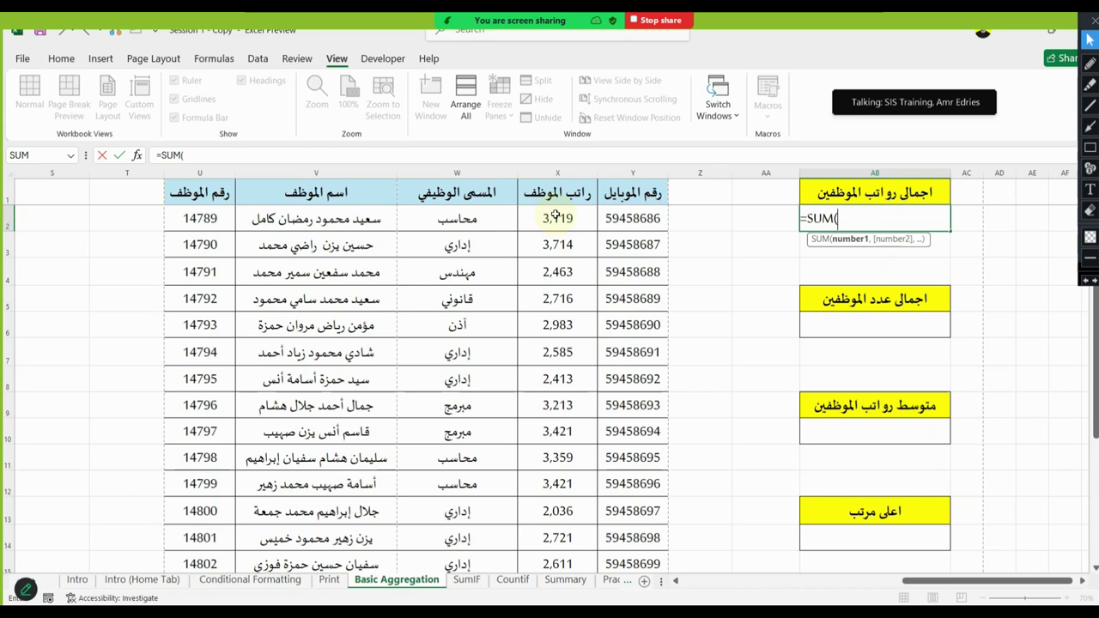
pyautogui.click(340, 39)
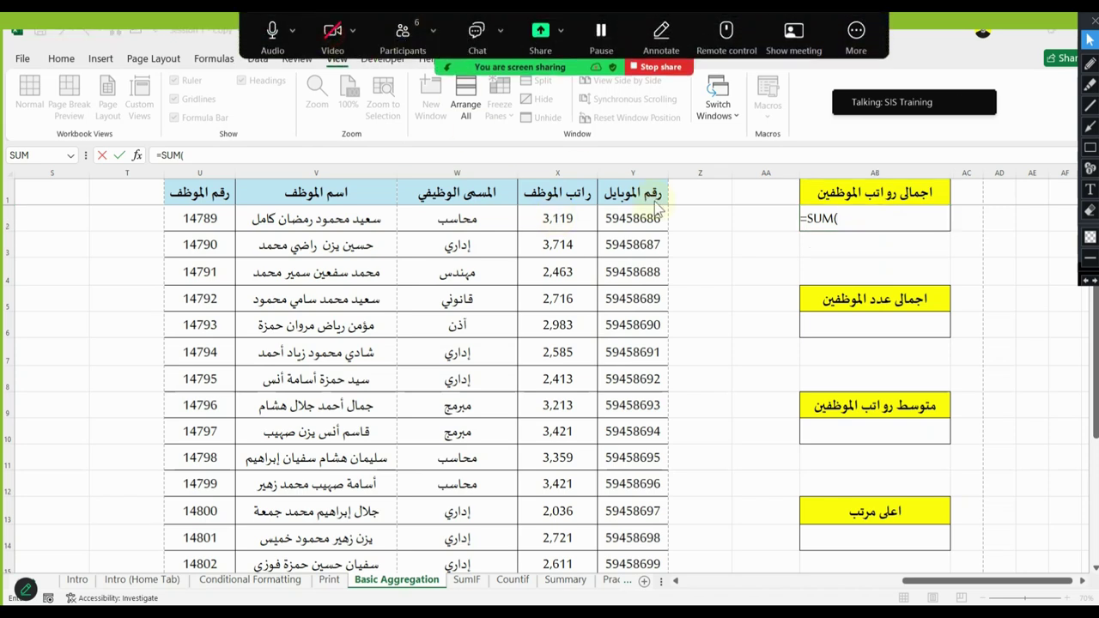
pyautogui.click(865, 76)
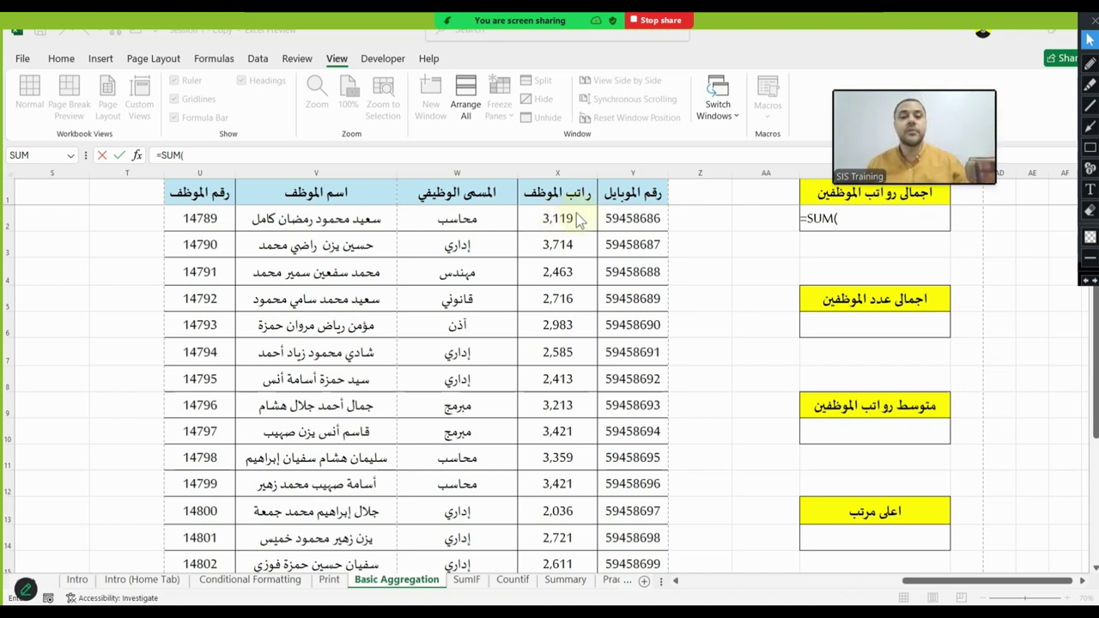
pyautogui.click(563, 219)
pyautogui.moveTo(563, 220); pyautogui.dragTo(564, 509)
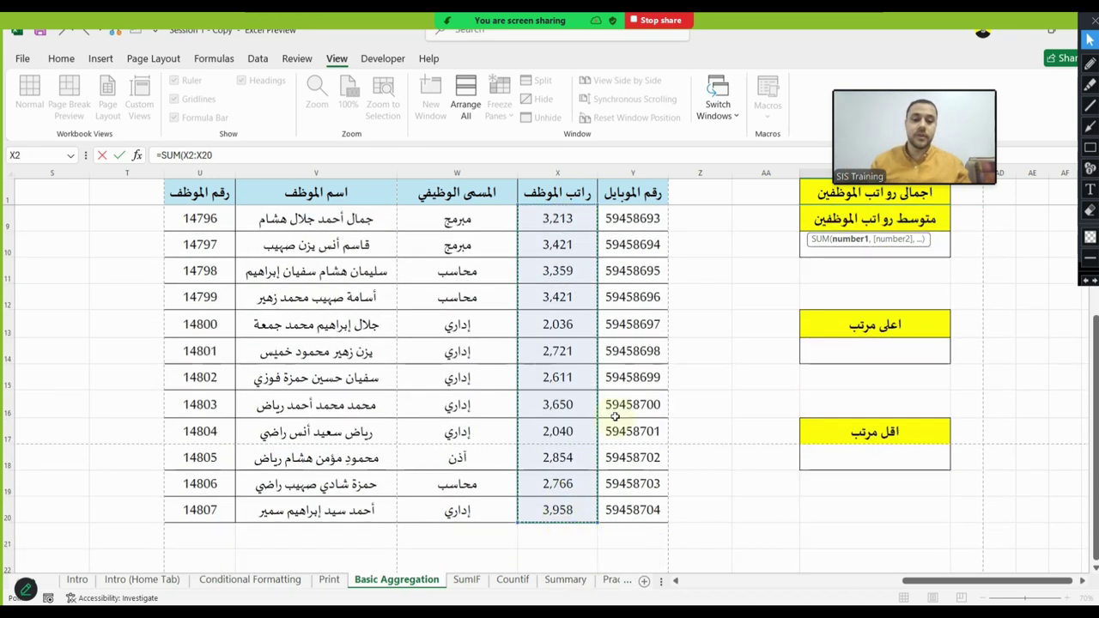
pyautogui.scroll(3, 677, 369)
pyautogui.press('Return')
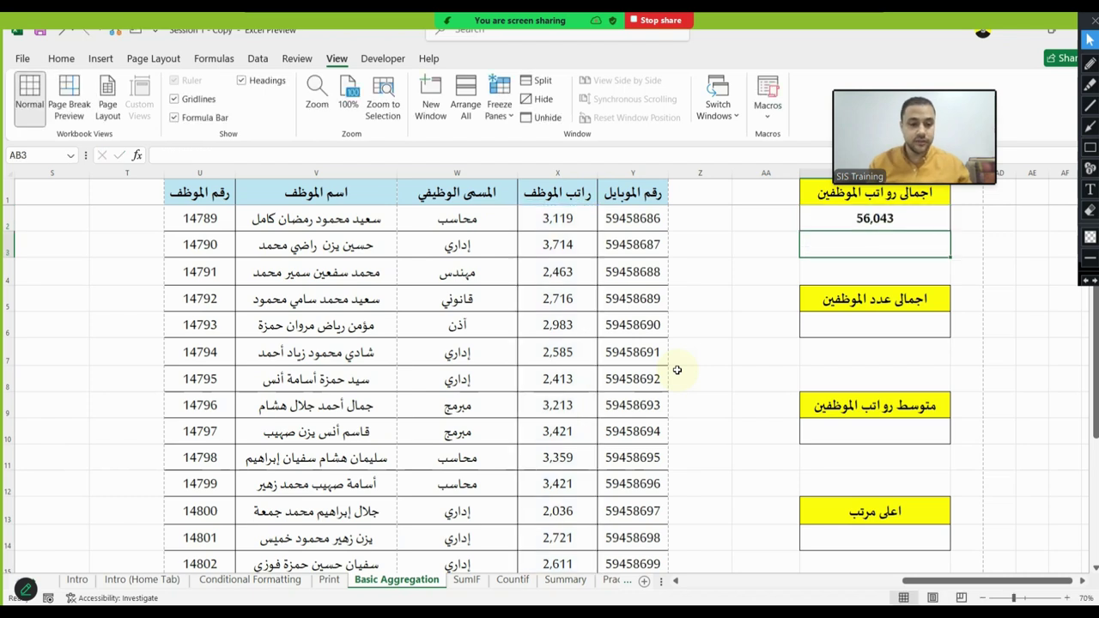
pyautogui.click(898, 219)
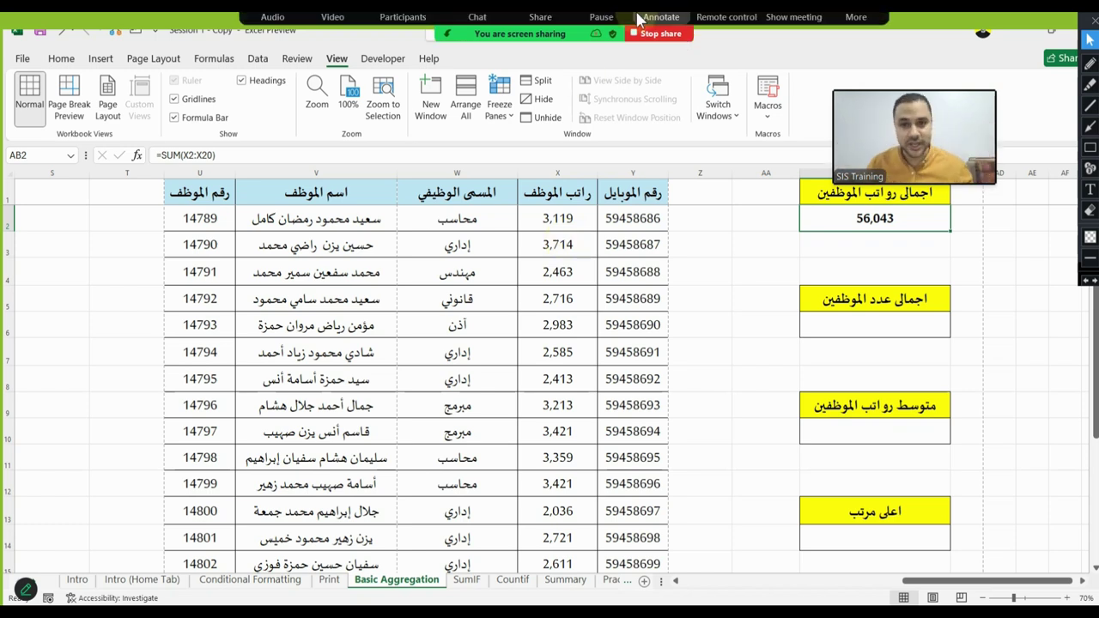
pyautogui.click(885, 320)
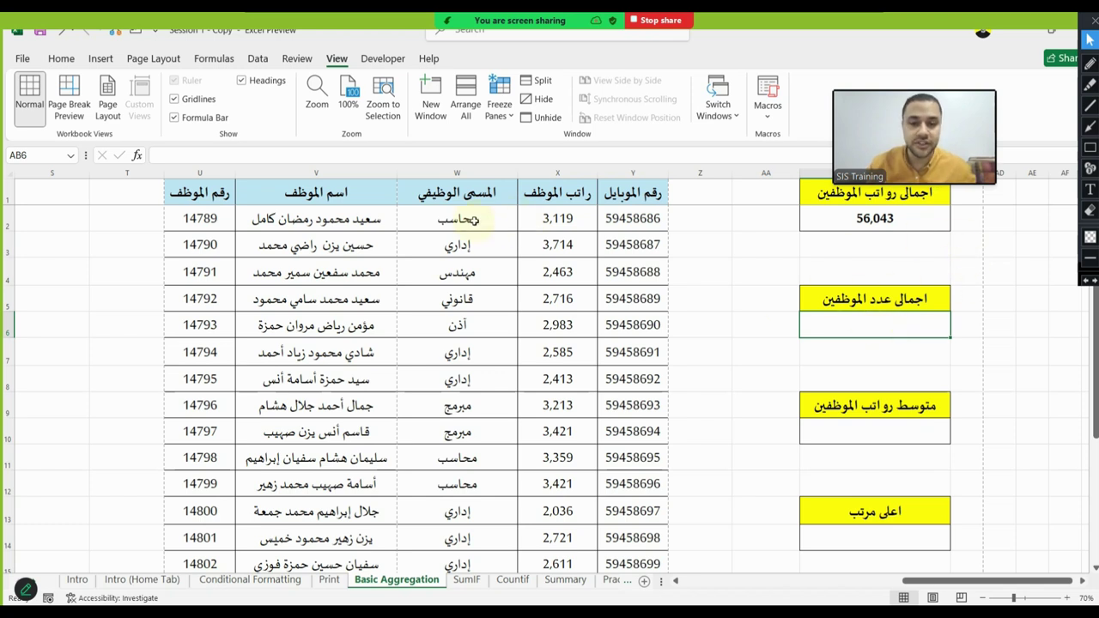
# Enter =COUNTA(V2:V20) in the employee count box so it shows 19
pyautogui.moveTo(474, 220); pyautogui.dragTo(464, 326)
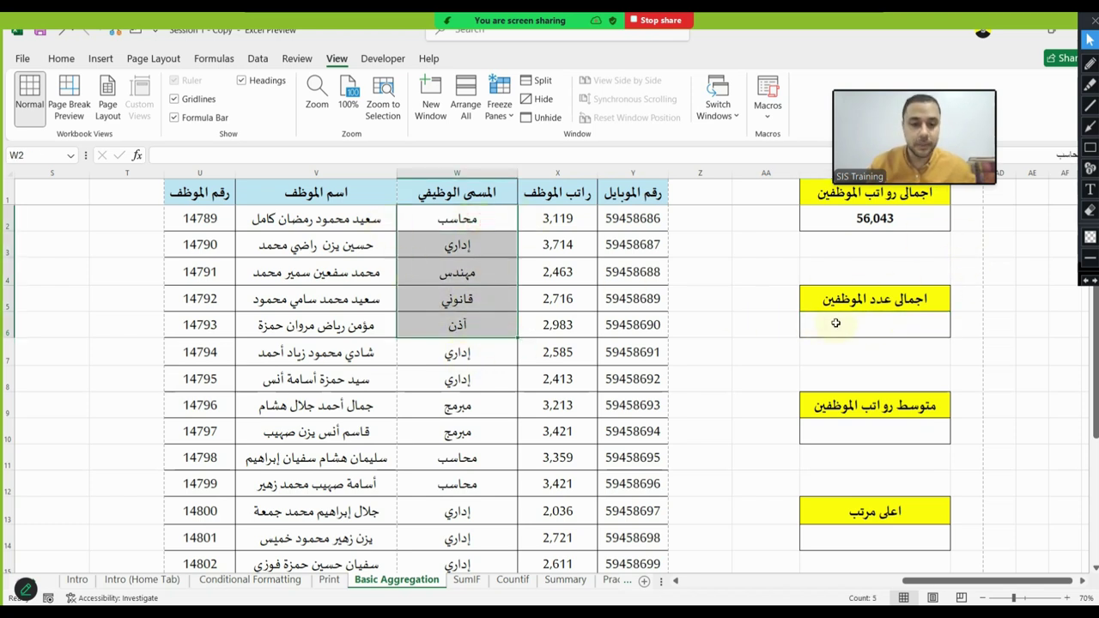
pyautogui.click(869, 325)
pyautogui.write('=')
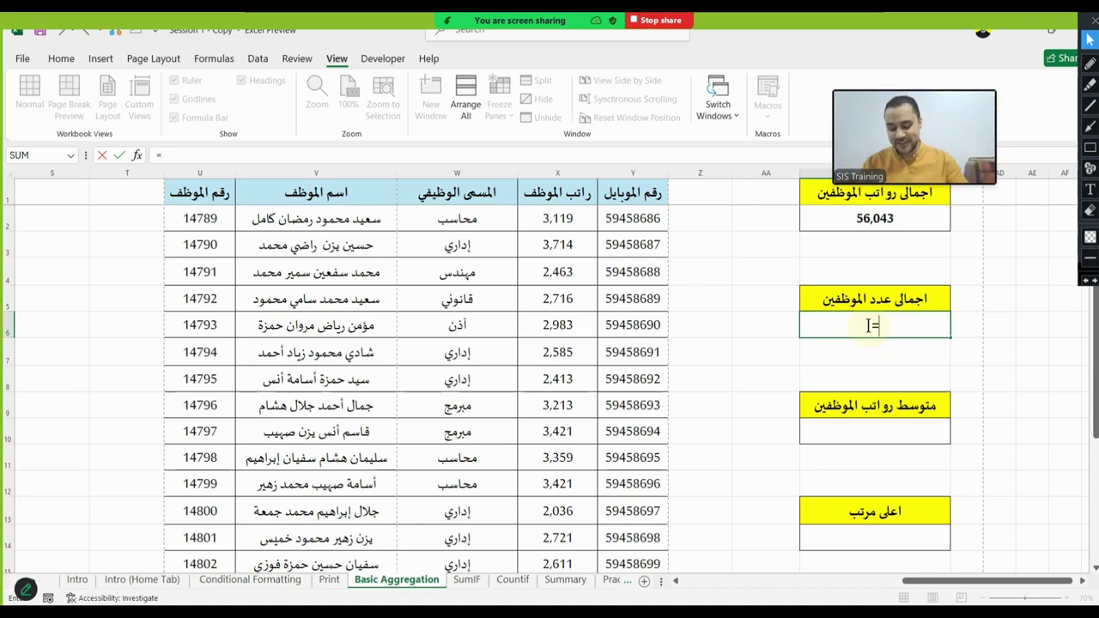
pyautogui.write('coun')
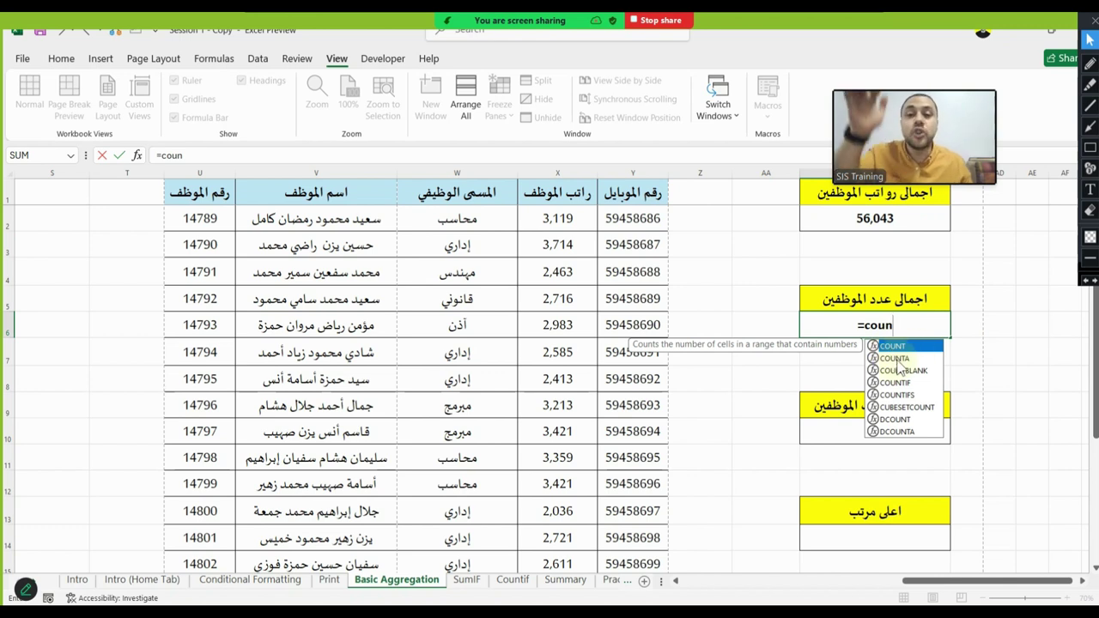
pyautogui.doubleClick(893, 358)
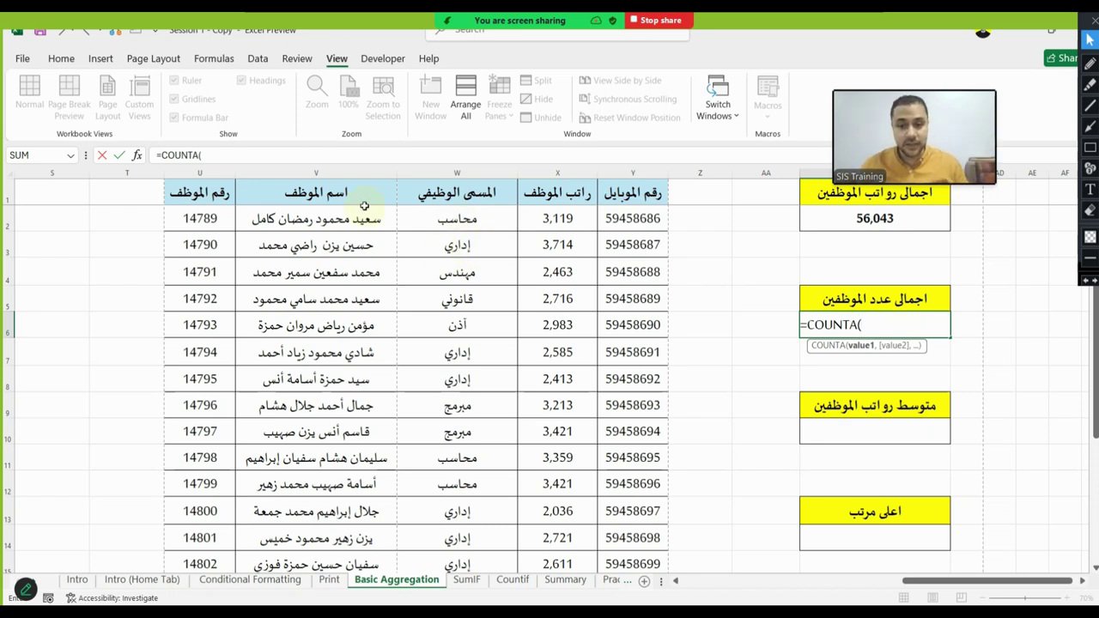
pyautogui.moveTo(353, 215); pyautogui.dragTo(391, 534)
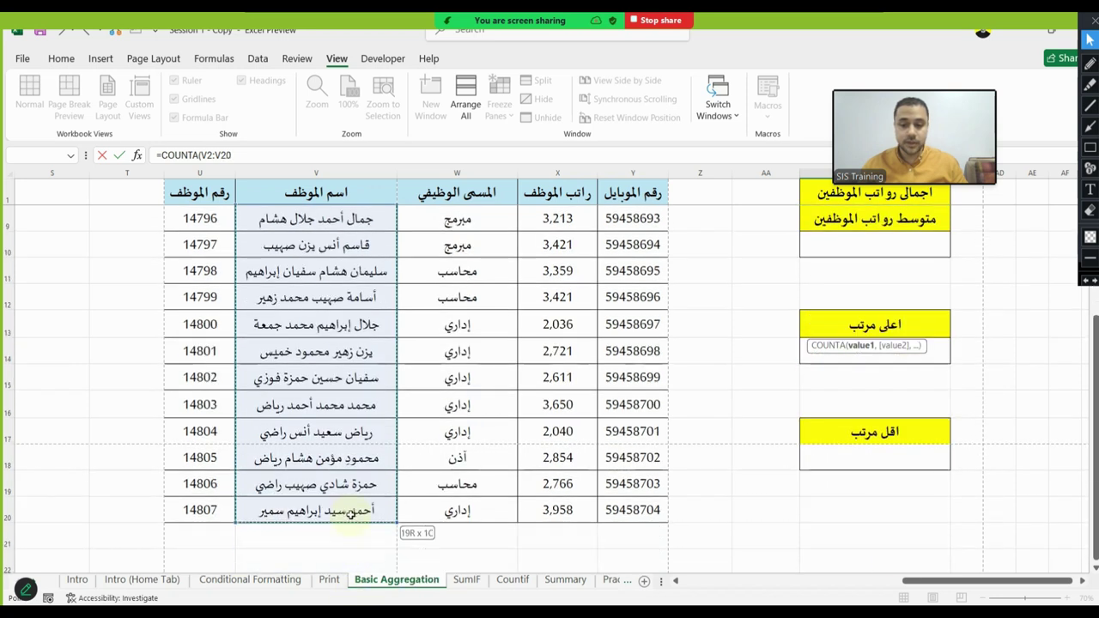
pyautogui.moveTo(391, 534); pyautogui.dragTo(388, 498)
pyautogui.scroll(2, 843, 327)
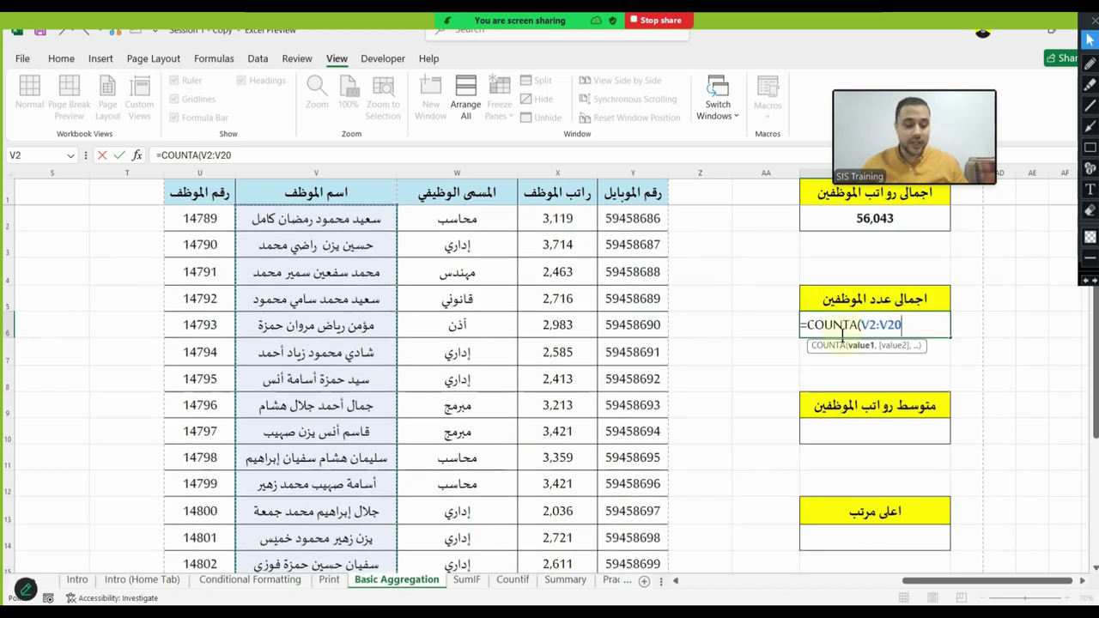
pyautogui.press('Return')
pyautogui.click(807, 325)
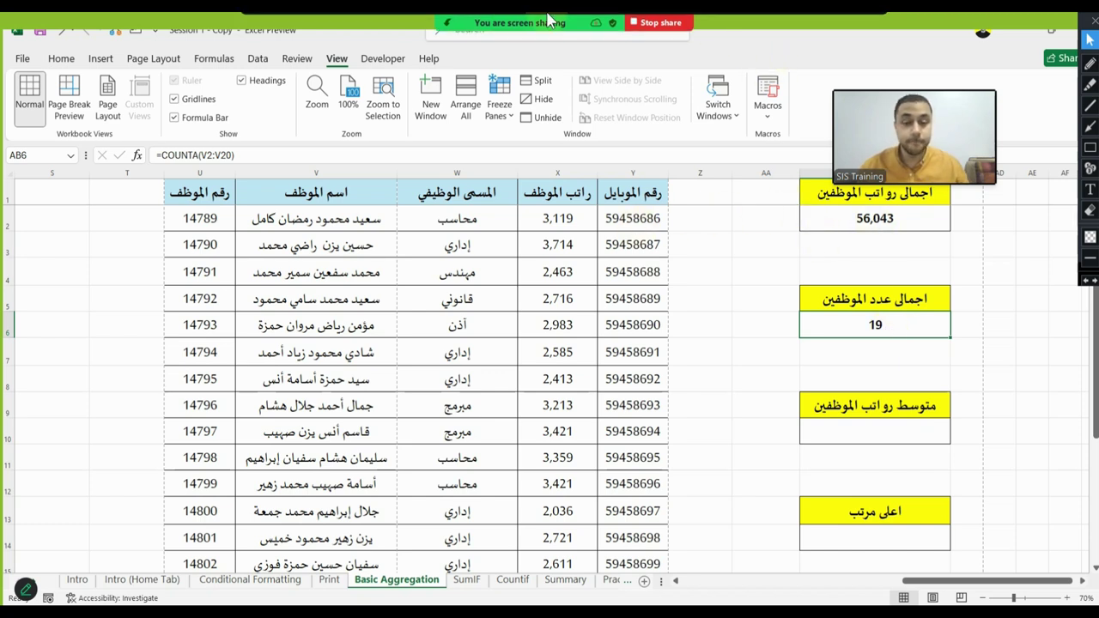
pyautogui.click(403, 22)
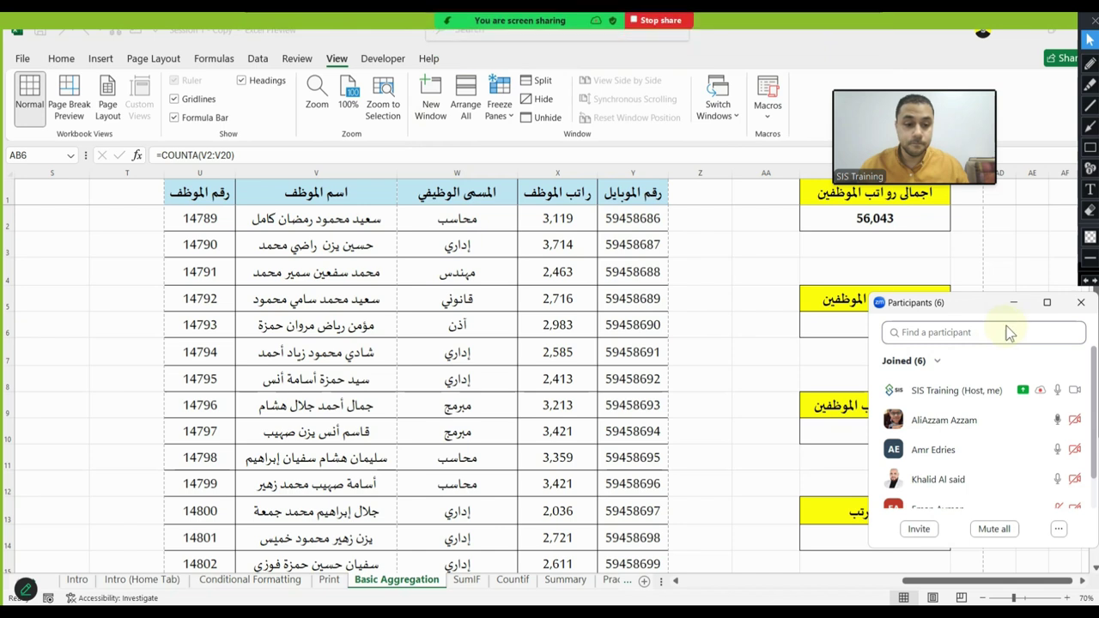
# Select names V2:V20 and mark the status-bar Count of 19 with temporary annotation arrows
pyautogui.click(1081, 304)
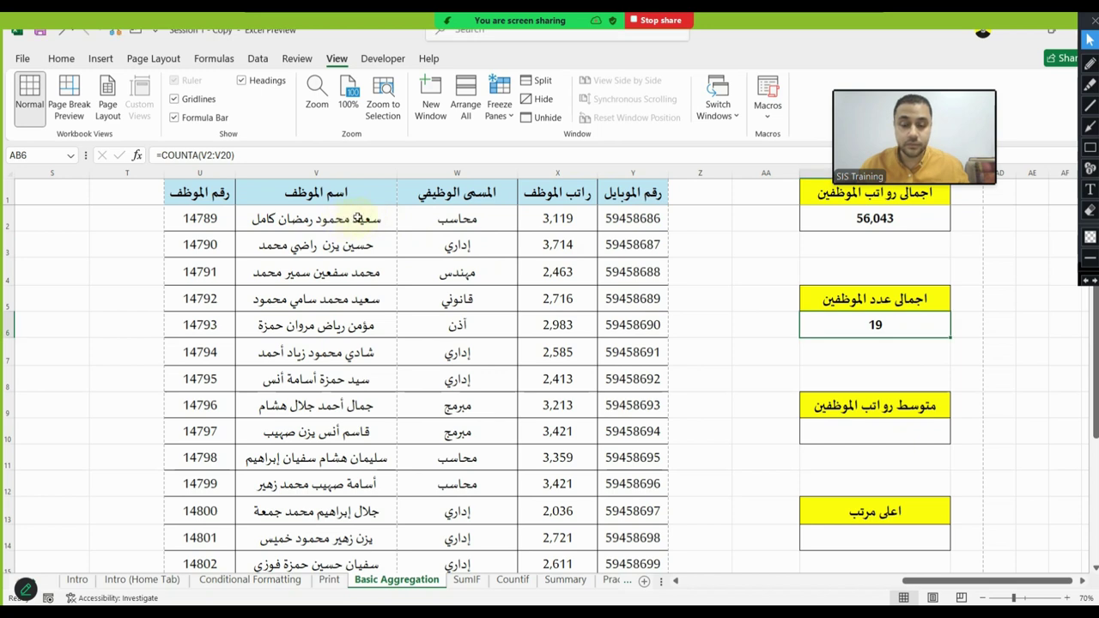
pyautogui.moveTo(359, 218); pyautogui.dragTo(366, 522)
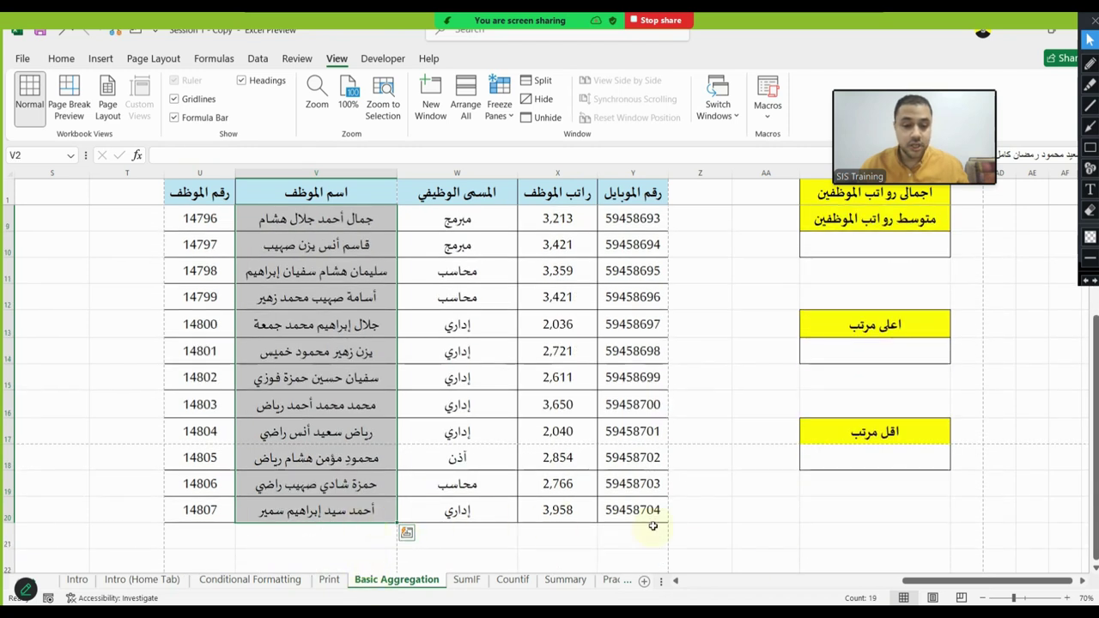
pyautogui.click(1090, 65)
pyautogui.moveTo(715, 505); pyautogui.dragTo(849, 586)
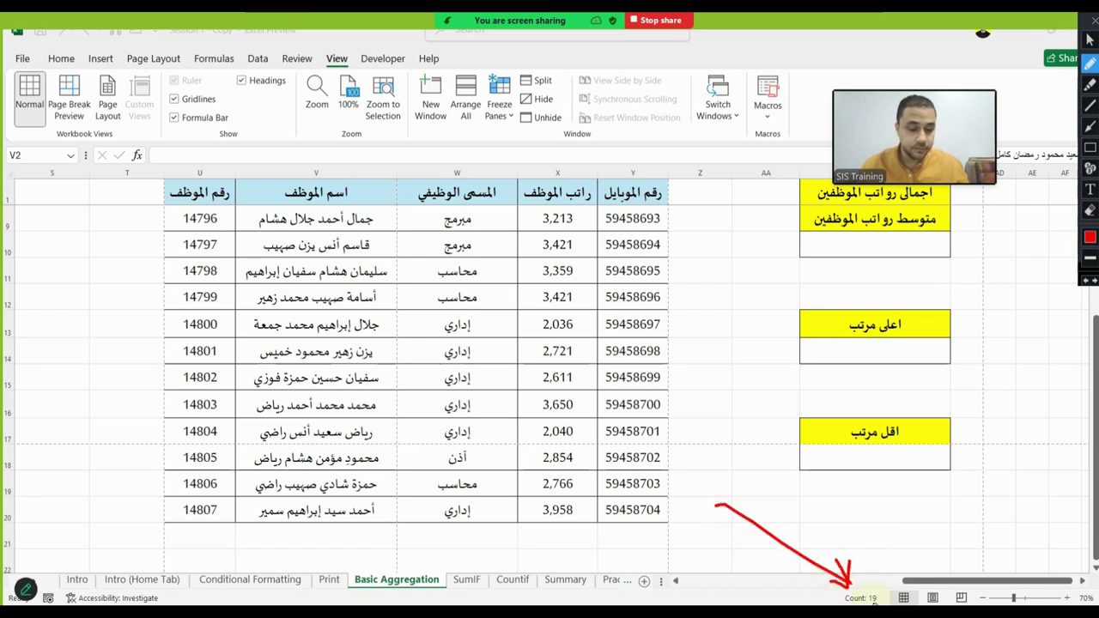
pyautogui.moveTo(917, 506); pyautogui.dragTo(884, 575)
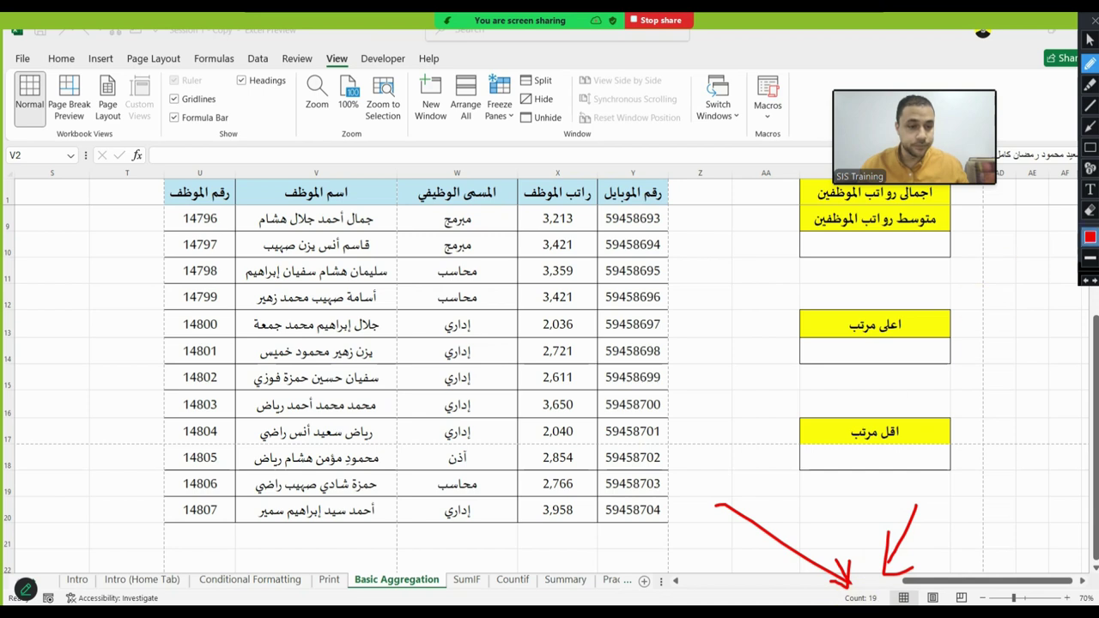
pyautogui.click(1091, 211)
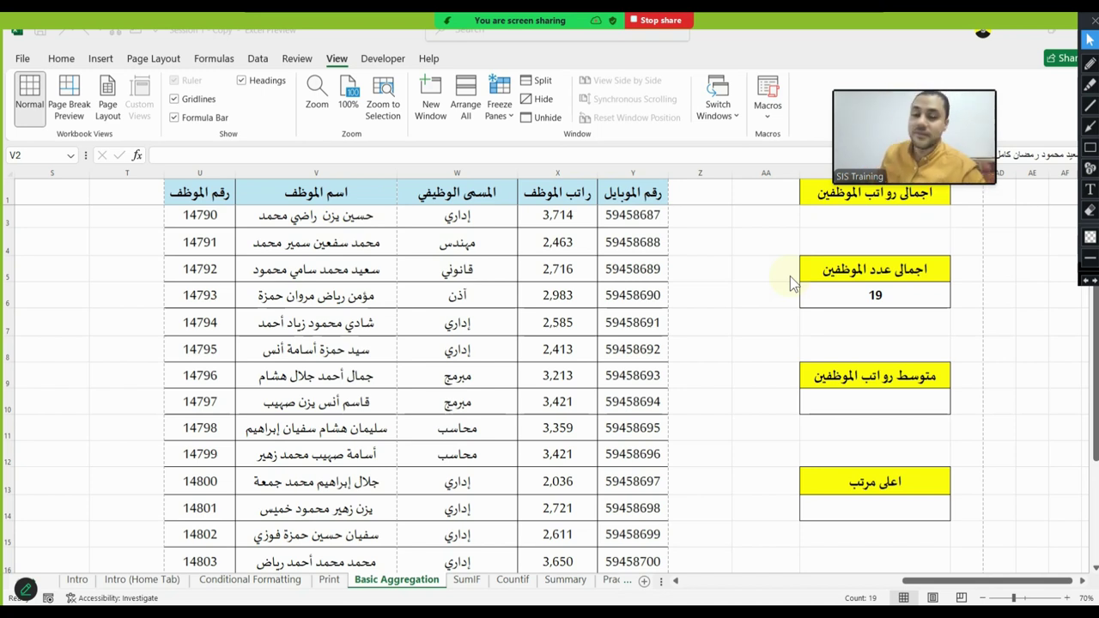
# Rewrite the count in AB6 as =COUNTA(V3:V20) so it shows 18
pyautogui.click(875, 299)
pyautogui.click(875, 298)
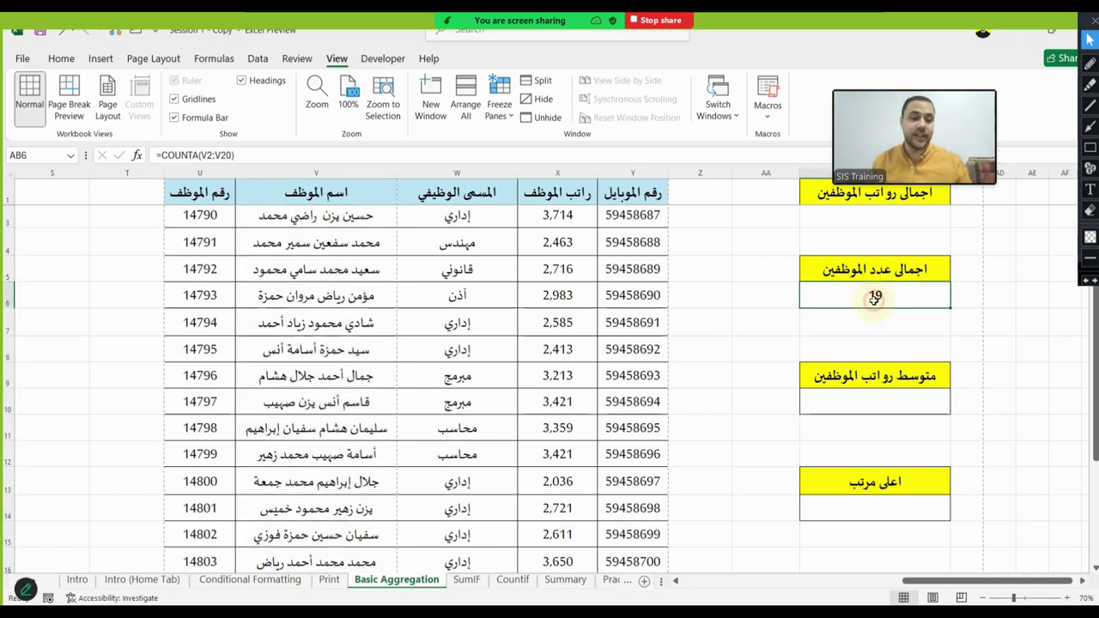
pyautogui.write('=')
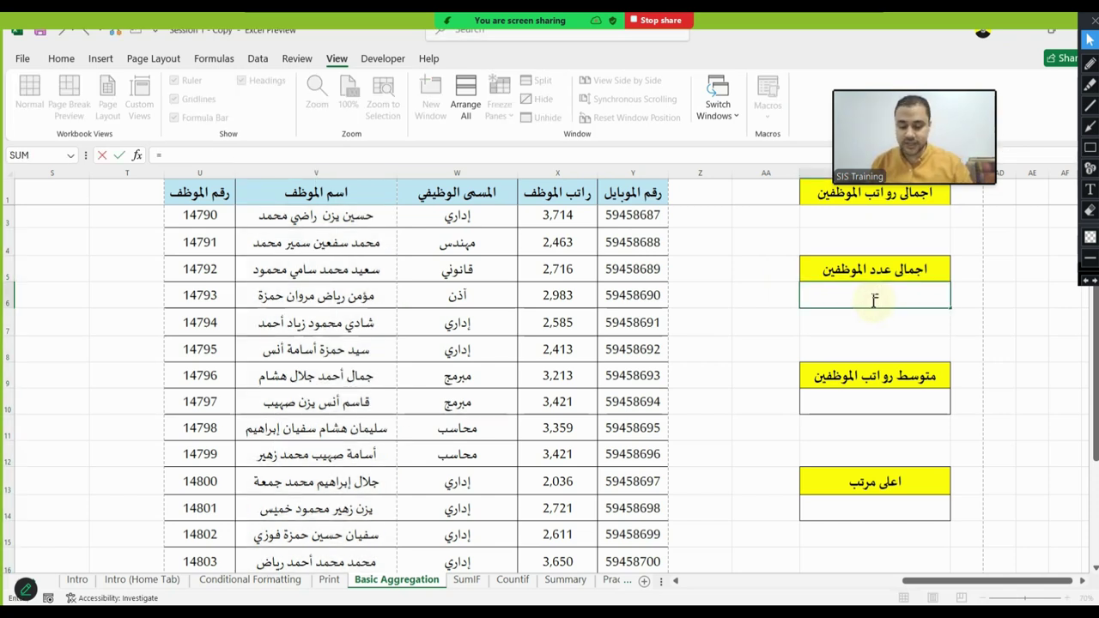
pyautogui.write('coun')
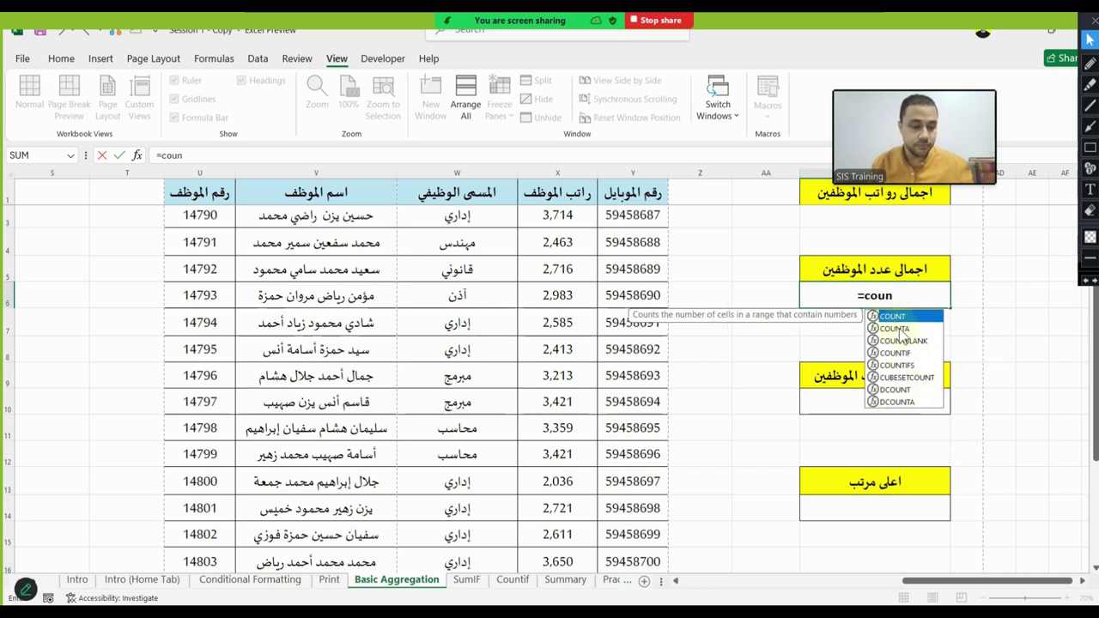
pyautogui.doubleClick(895, 329)
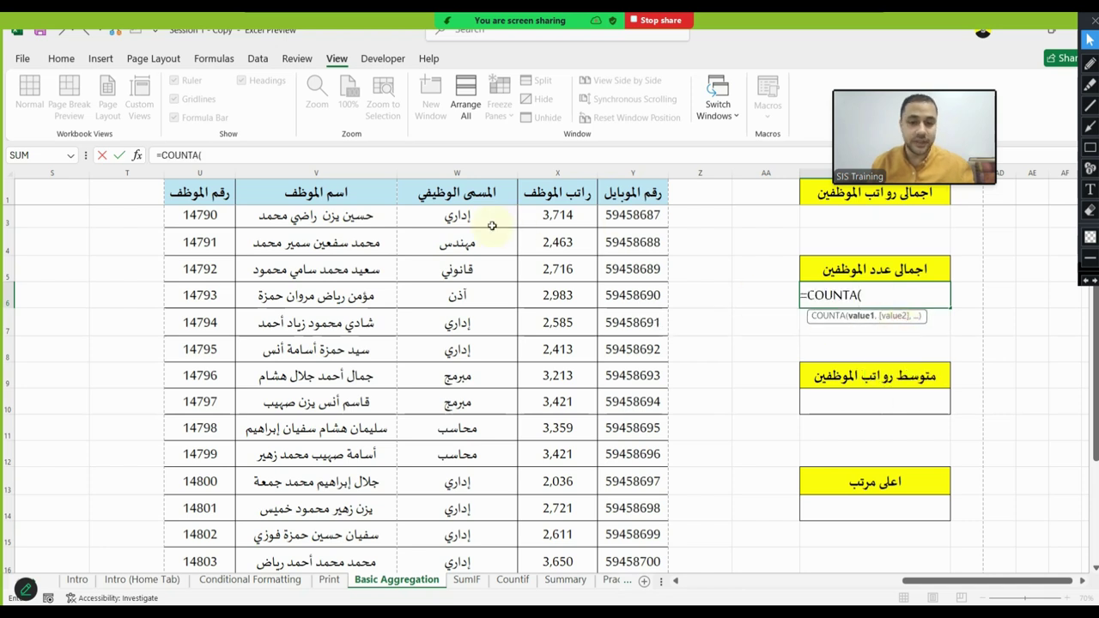
pyautogui.moveTo(370, 217); pyautogui.dragTo(352, 510)
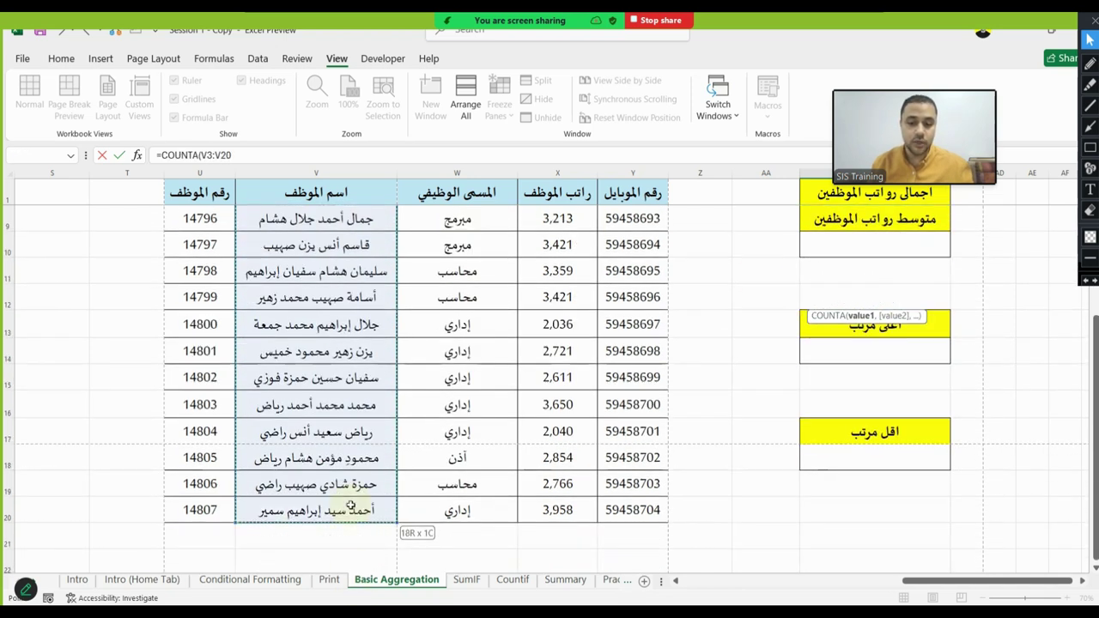
pyautogui.press('Return')
pyautogui.scroll(2, 773, 378)
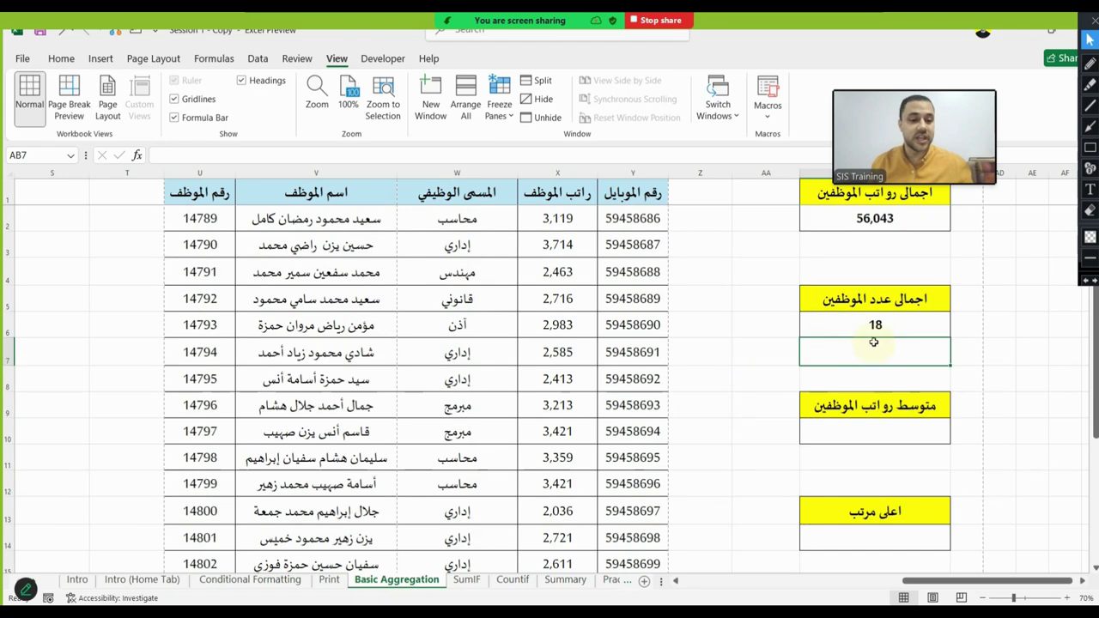
pyautogui.click(868, 324)
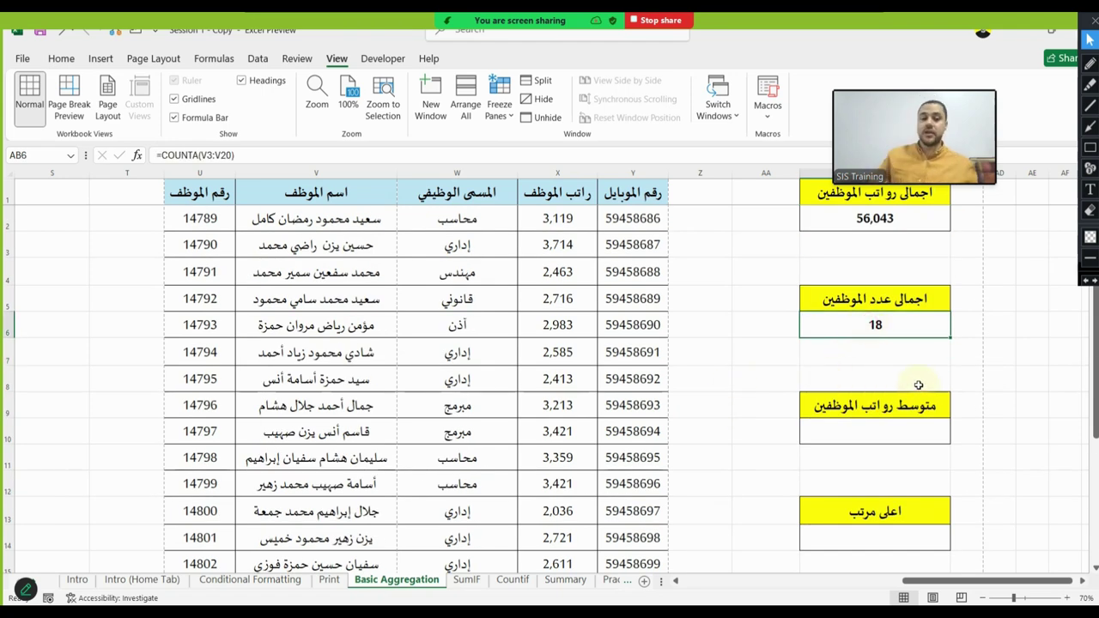
pyautogui.press('Return')
pyautogui.click(977, 378)
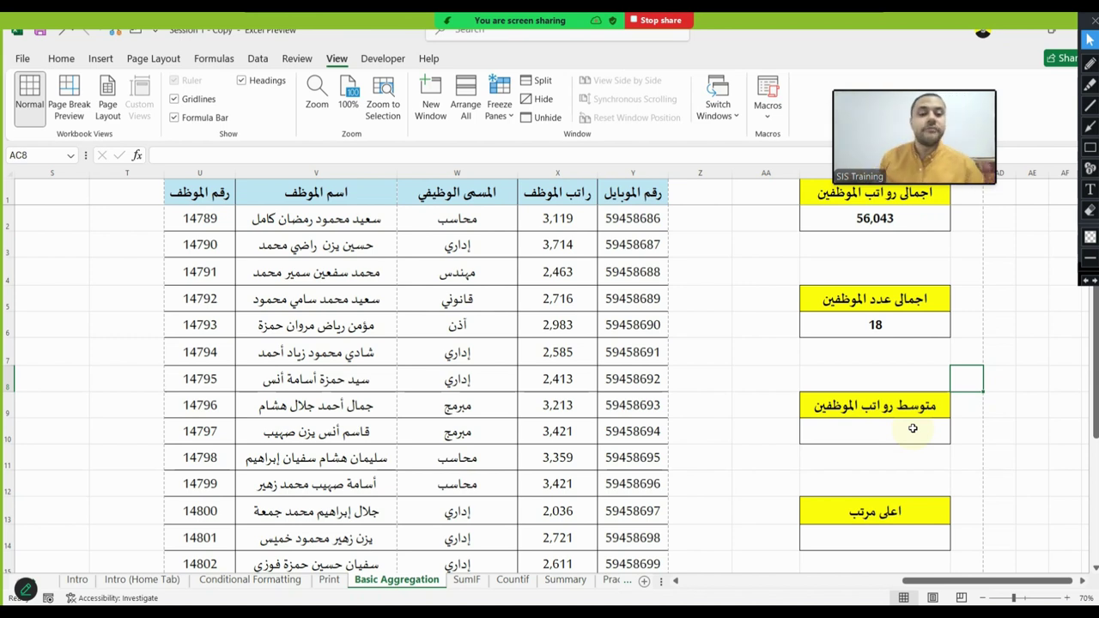
# Enter an AVERAGE over salary column X in AB10, giving 2949.631579
pyautogui.click(913, 428)
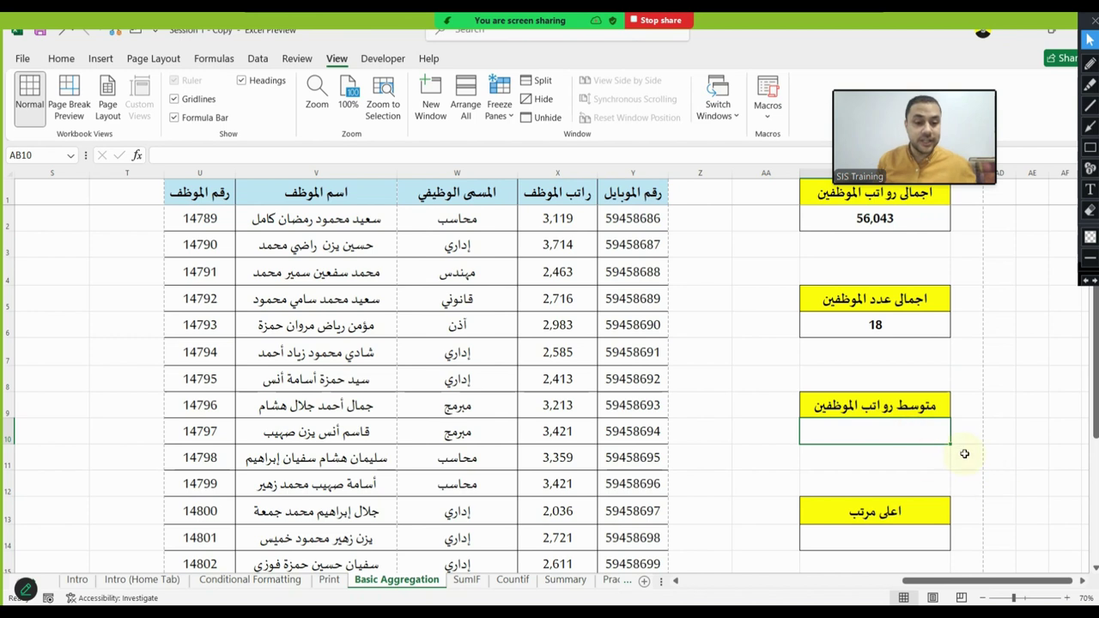
pyautogui.write('=')
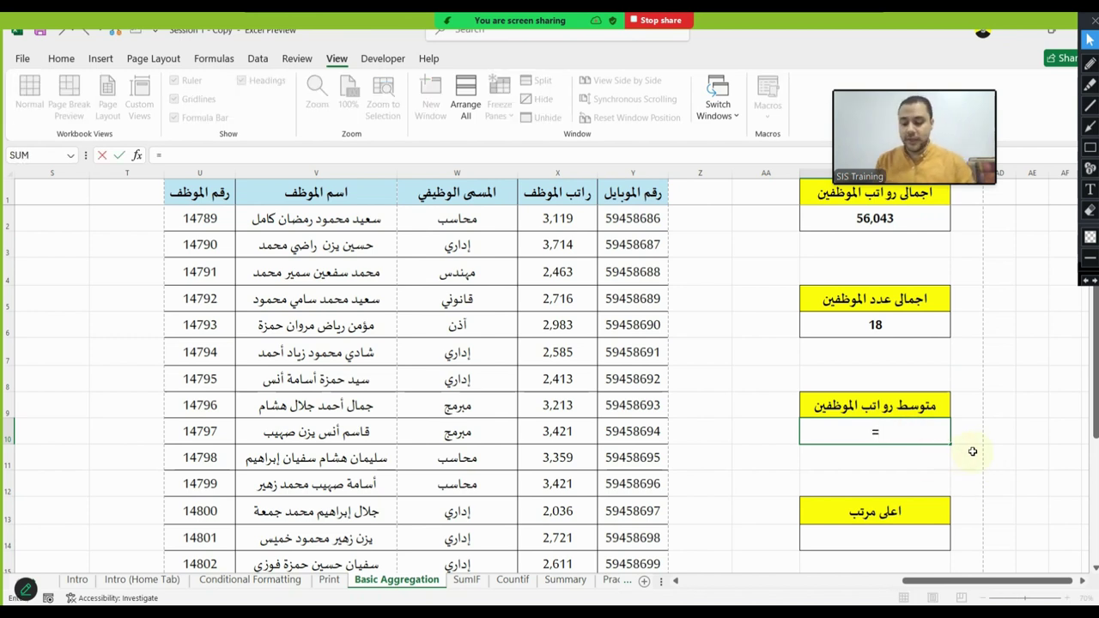
pyautogui.write('aver')
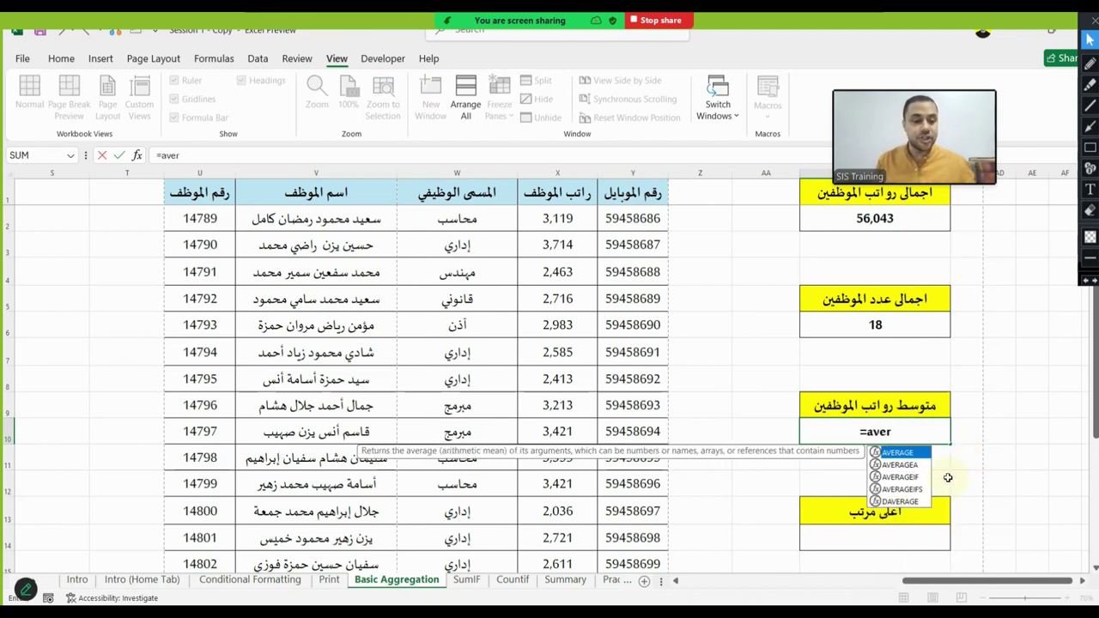
pyautogui.doubleClick(906, 453)
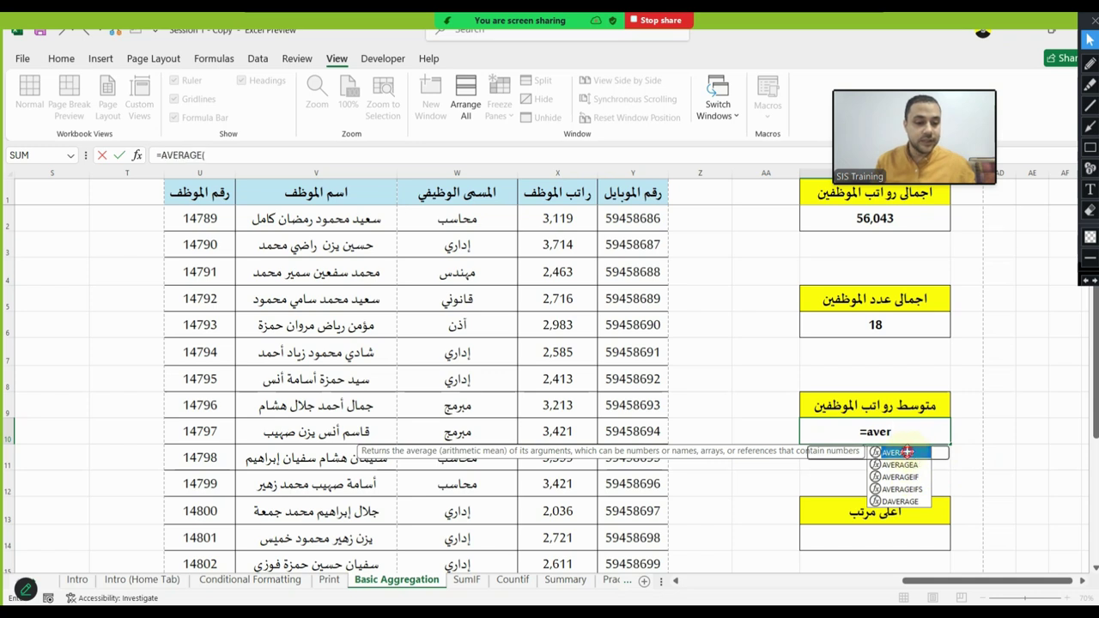
pyautogui.click(566, 173)
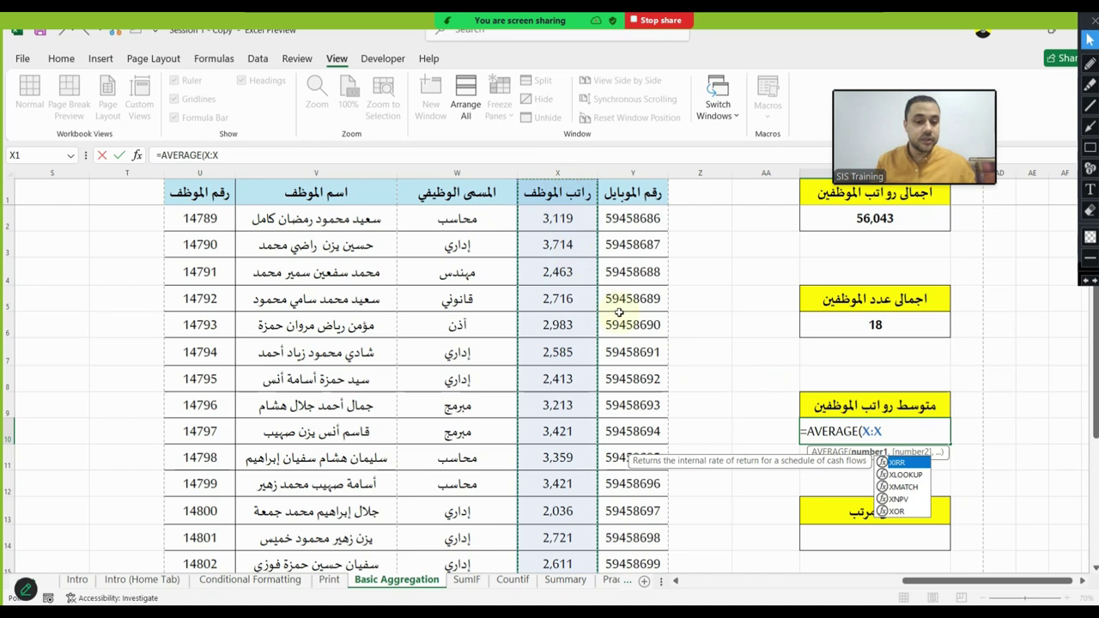
pyautogui.press('Return')
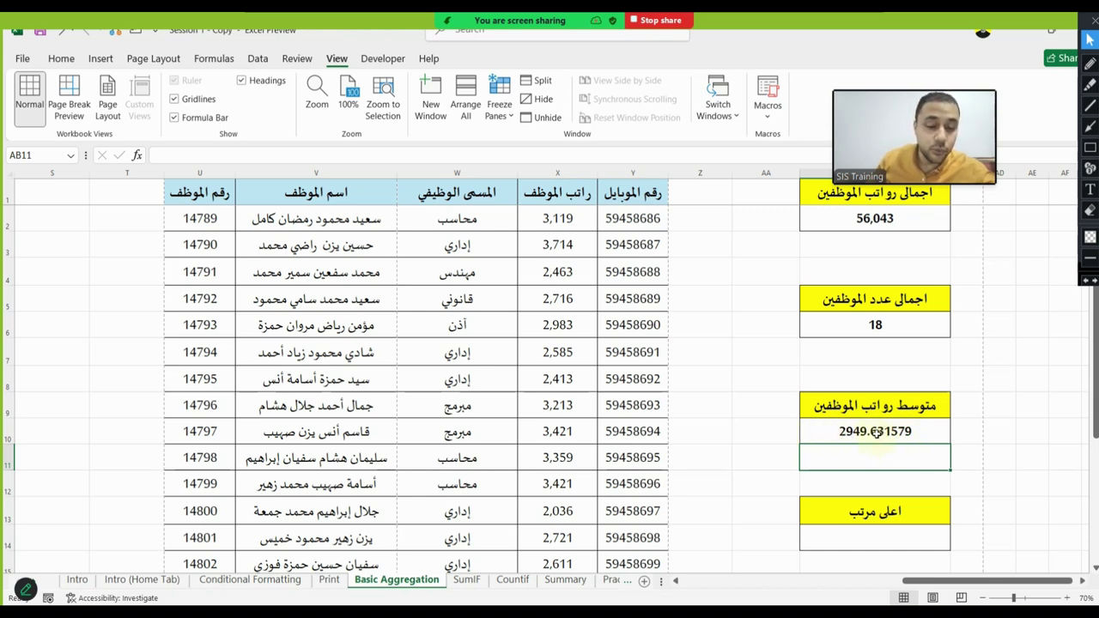
pyautogui.click(876, 432)
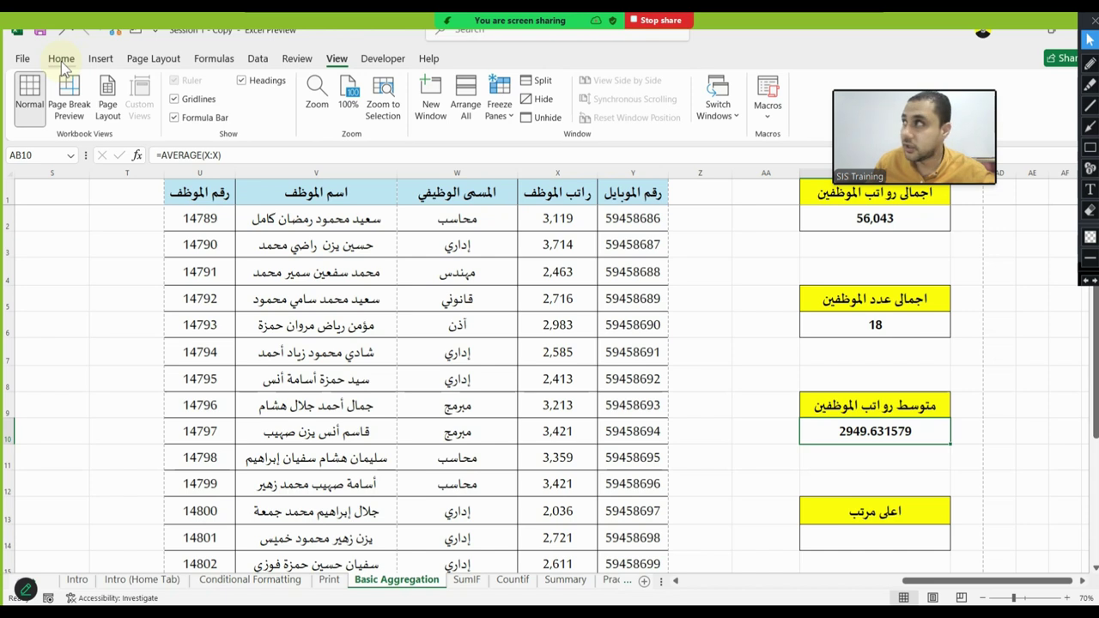
pyautogui.click(62, 62)
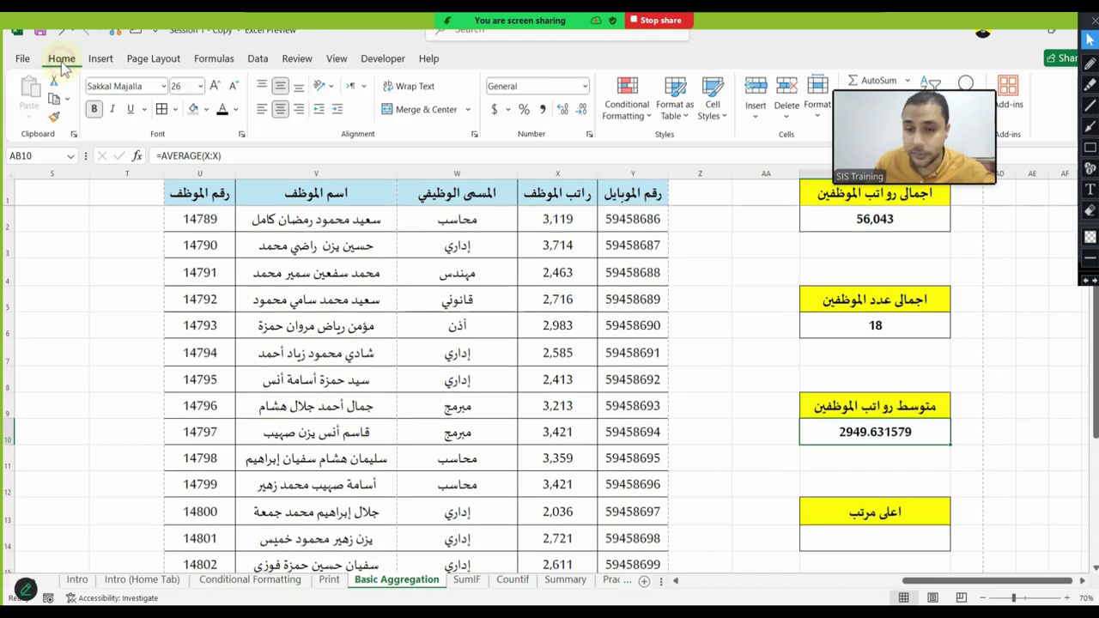
pyautogui.click(543, 110)
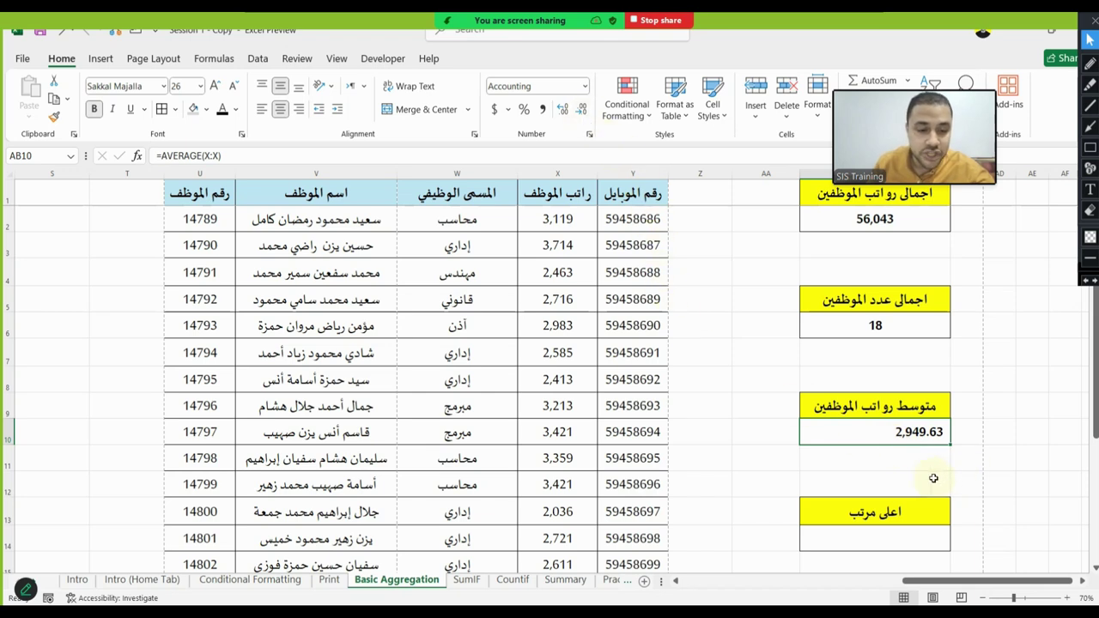
pyautogui.click(582, 113)
pyautogui.click(582, 113)
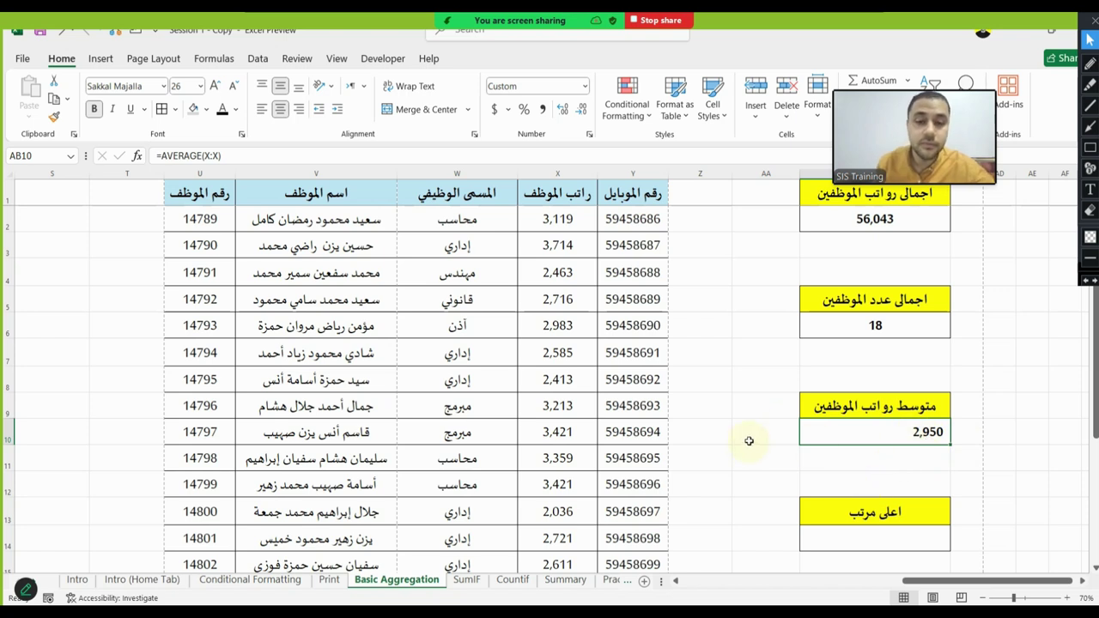
pyautogui.click(562, 110)
pyautogui.click(563, 110)
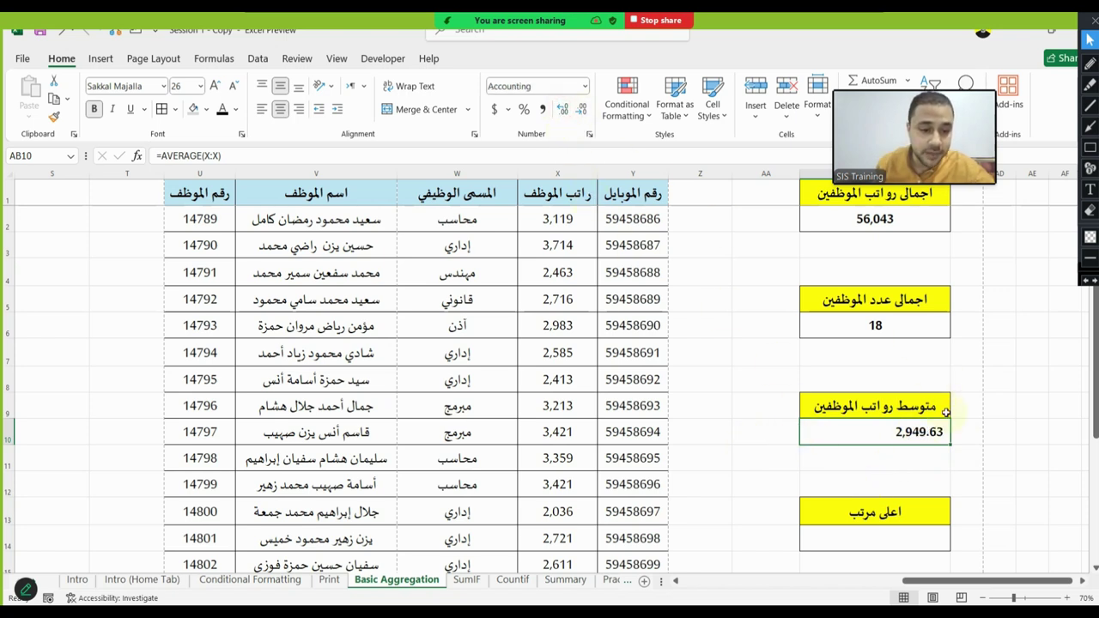
pyautogui.click(584, 110)
pyautogui.click(584, 110)
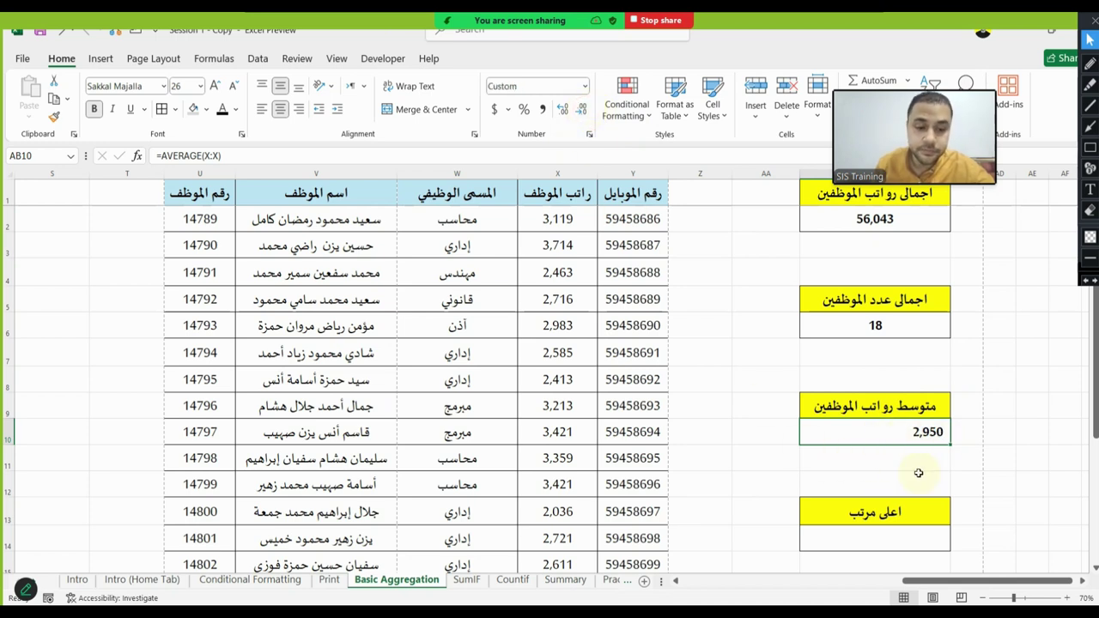
pyautogui.click(564, 110)
pyautogui.click(563, 110)
pyautogui.click(563, 110)
pyautogui.click(563, 110)
pyautogui.click(581, 110)
pyautogui.click(582, 110)
pyautogui.click(582, 110)
pyautogui.click(581, 110)
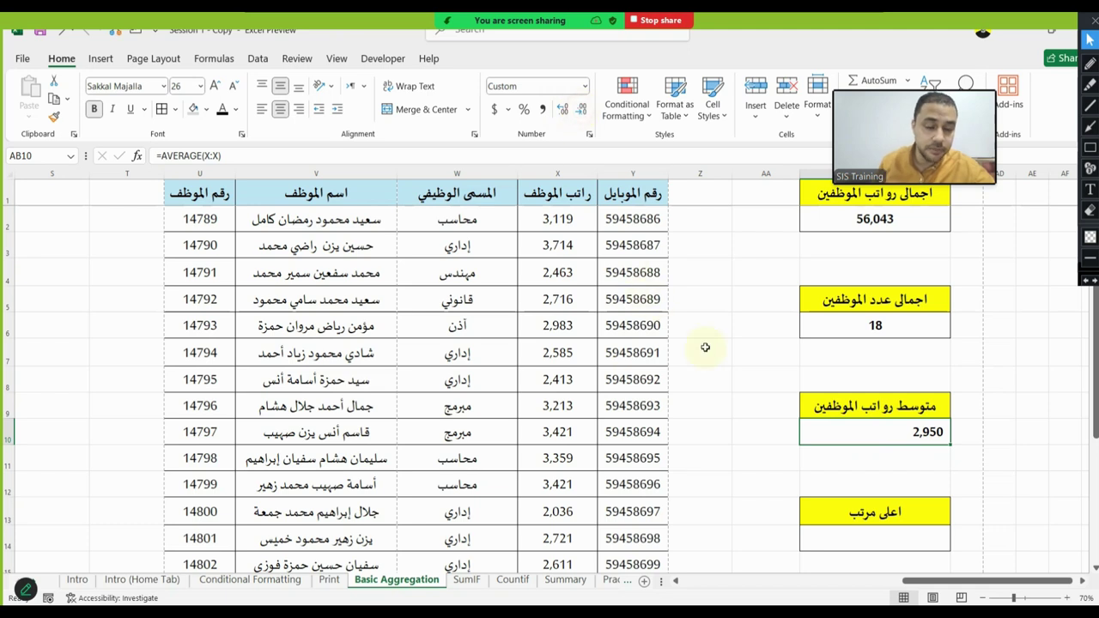
pyautogui.scroll(-1, 773, 437)
pyautogui.click(853, 463)
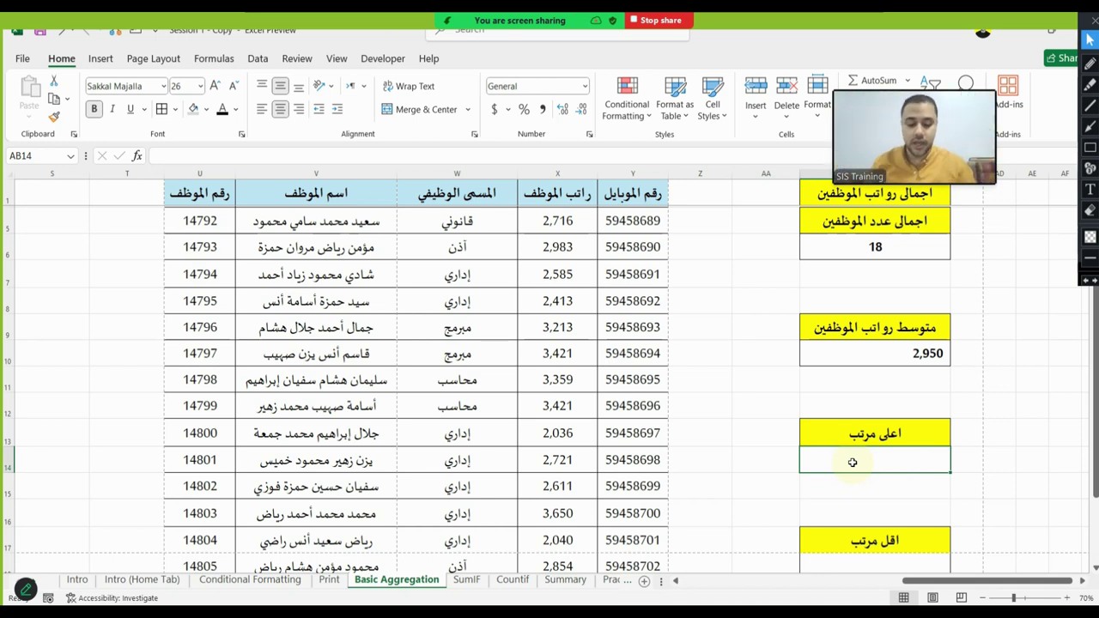
# Enter =MAX over salary column X in the highest-salary box AB14, showing 3958
pyautogui.write('=max')
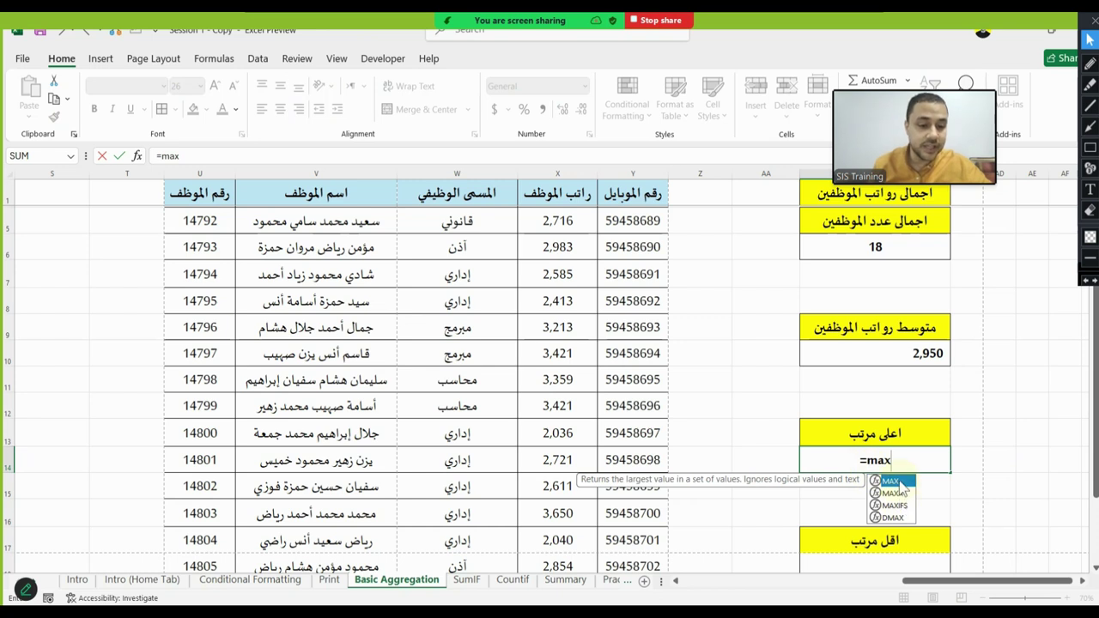
pyautogui.doubleClick(901, 482)
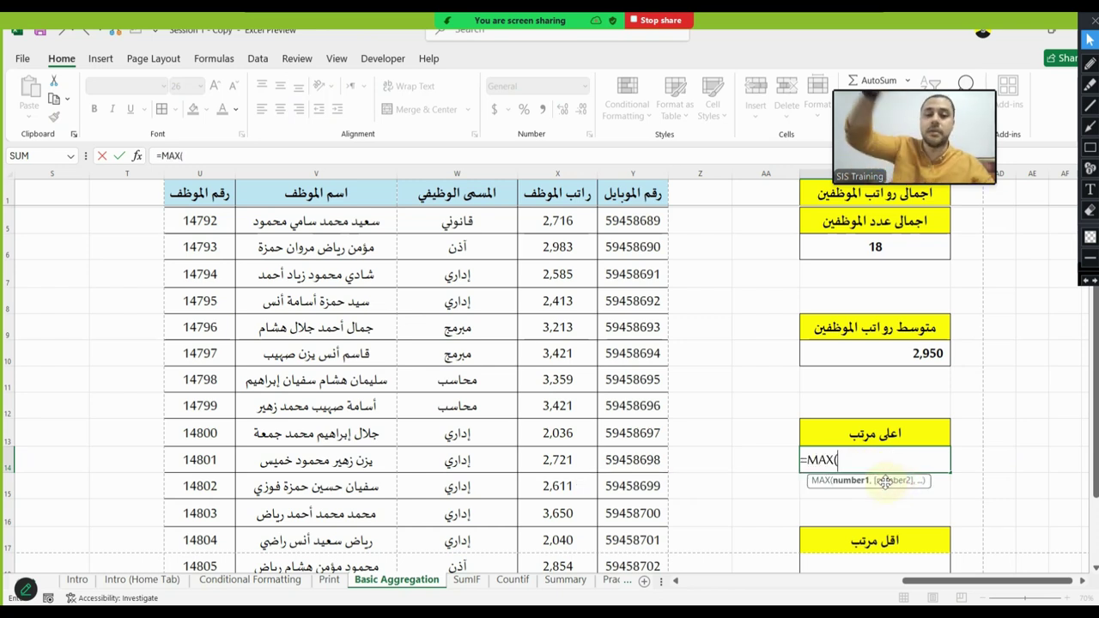
pyautogui.click(579, 172)
pyautogui.press('Return')
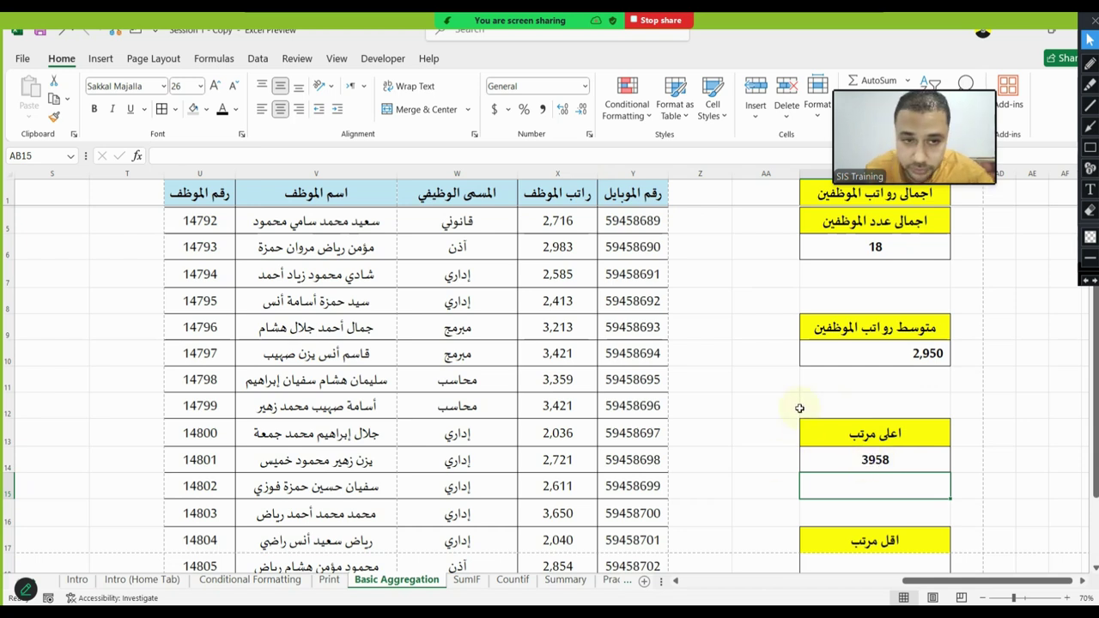
pyautogui.click(571, 407)
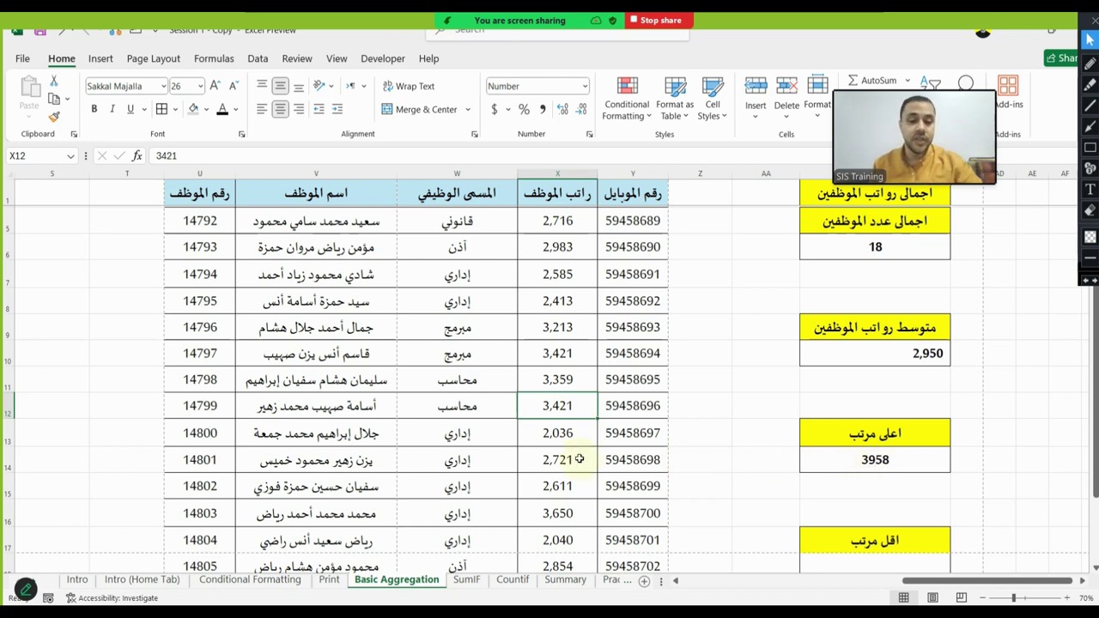
# Change the row 12 salary from 3,421 to 5,000 and check the maximum formula
pyautogui.write('5000')
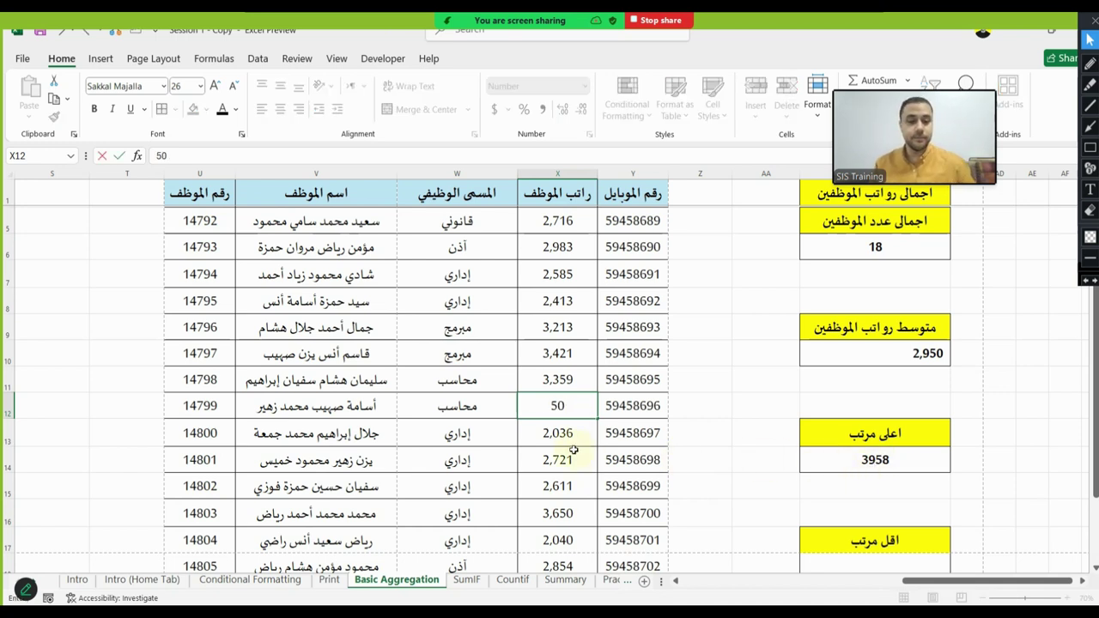
pyautogui.press('Return')
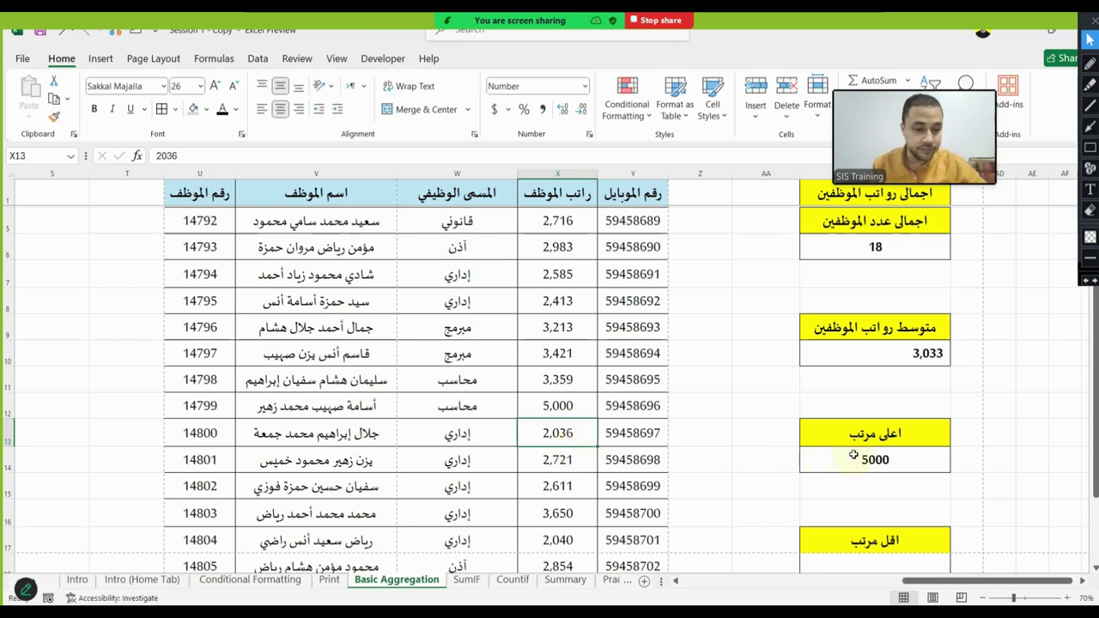
pyautogui.click(855, 455)
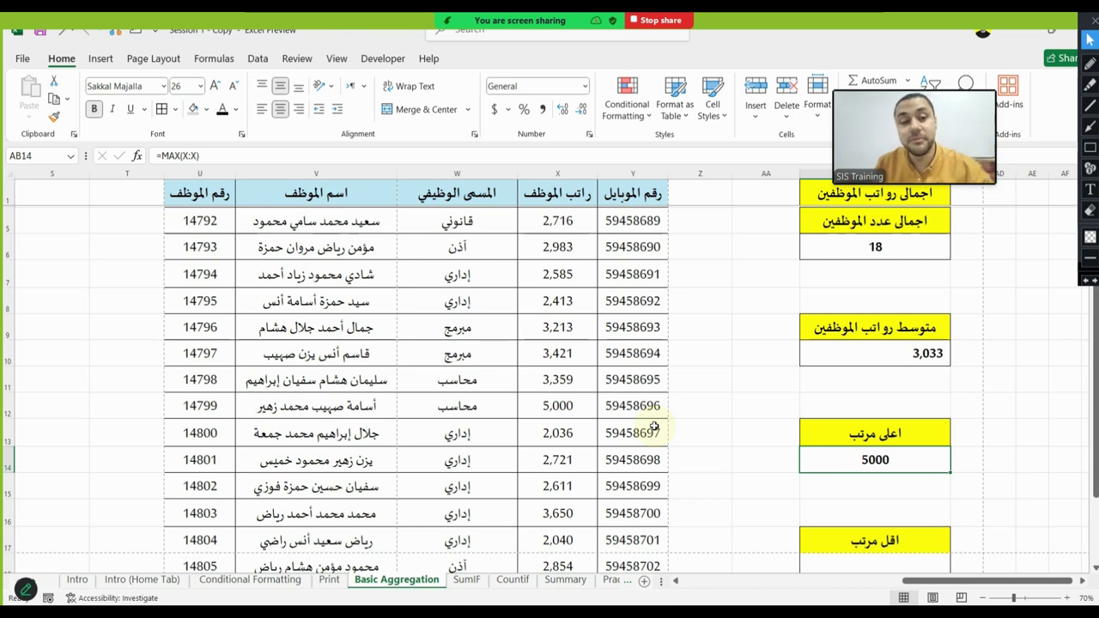
# Rewrite the total in AB2 as =SUM(X:X) over the whole salary column
pyautogui.scroll(1, 654, 426)
pyautogui.click(845, 225)
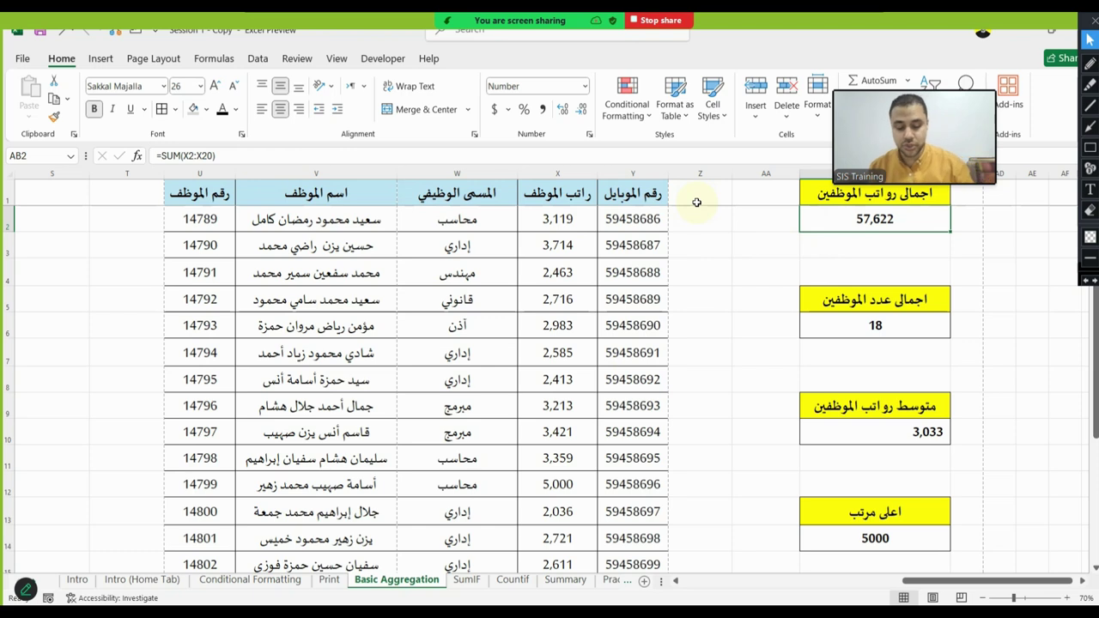
pyautogui.write('=sum')
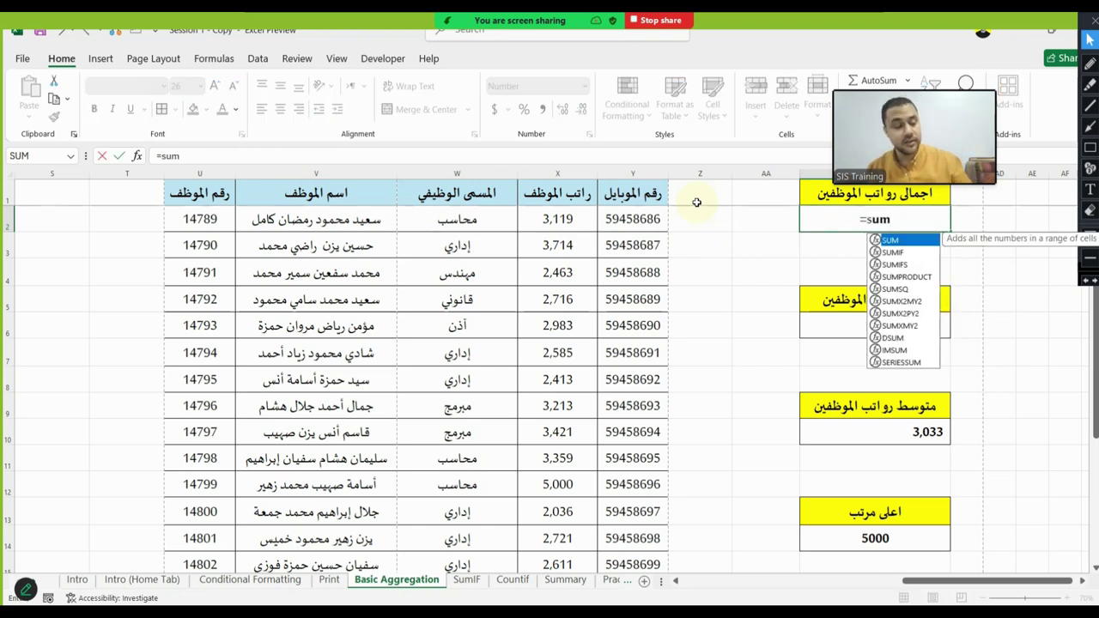
pyautogui.doubleClick(909, 241)
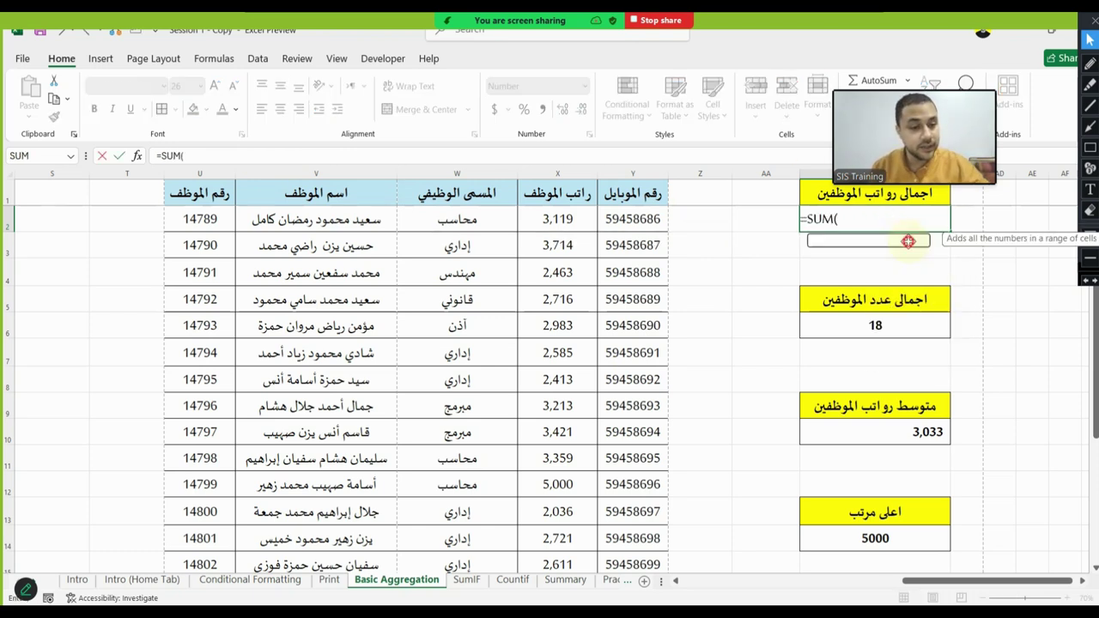
pyautogui.click(570, 170)
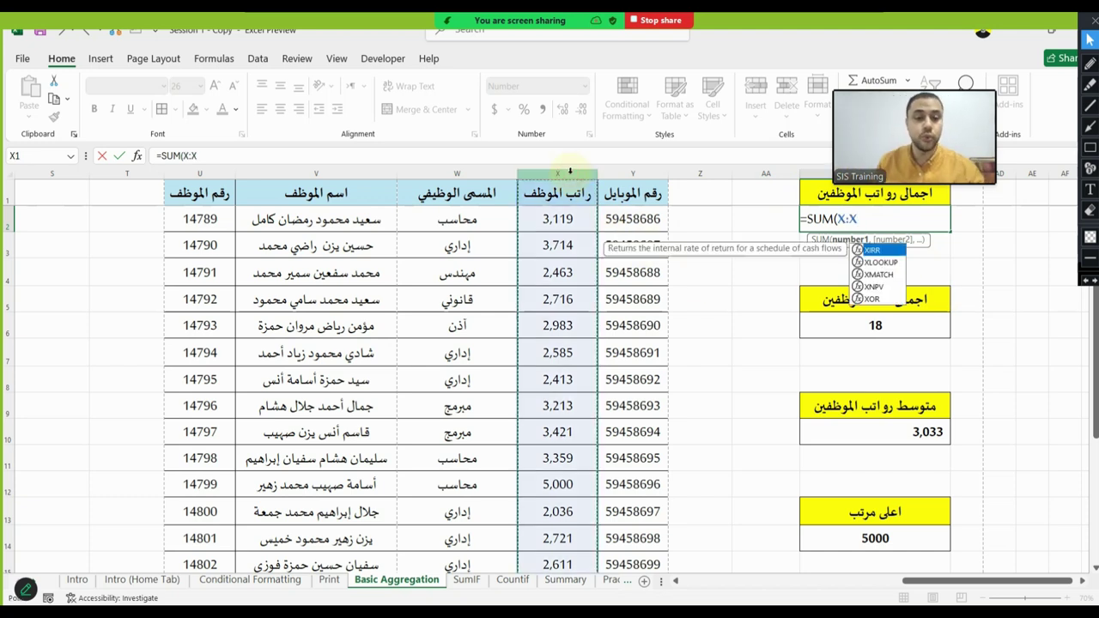
pyautogui.press('Return')
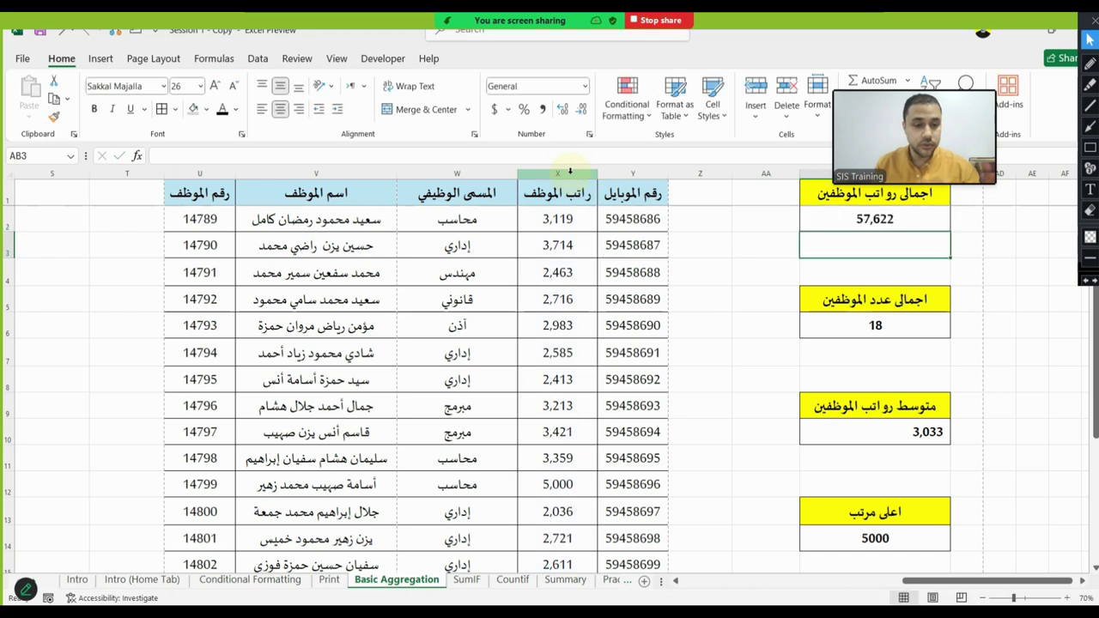
pyautogui.press('Up')
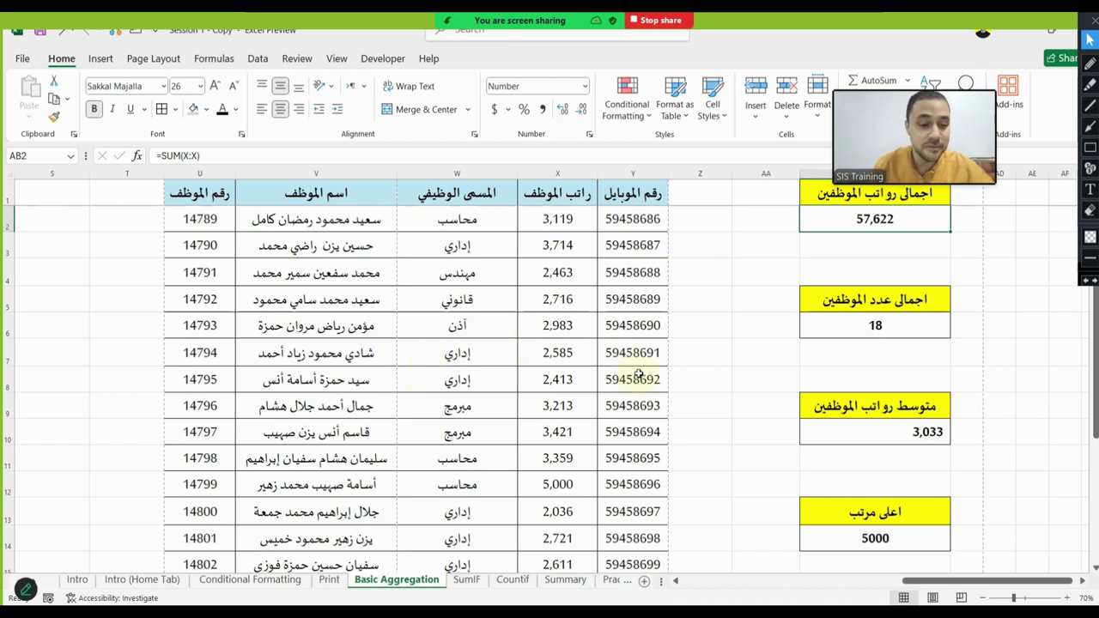
pyautogui.scroll(-2, 640, 375)
pyautogui.click(868, 489)
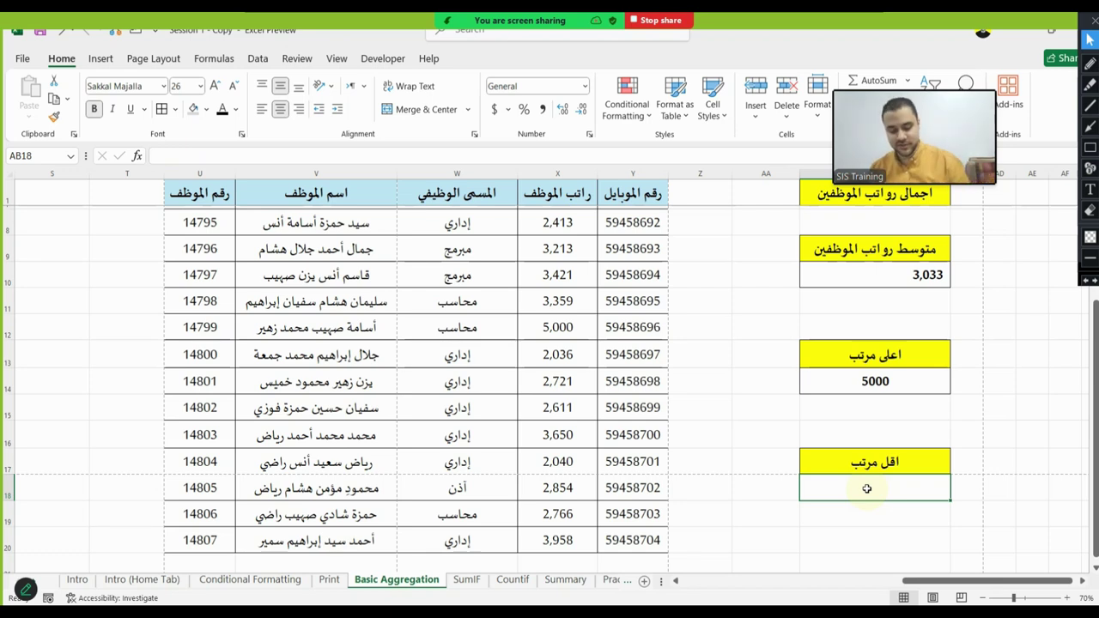
# Enter =MIN over the whole column X in AB18, giving the lowest salary 2036
pyautogui.write('=')
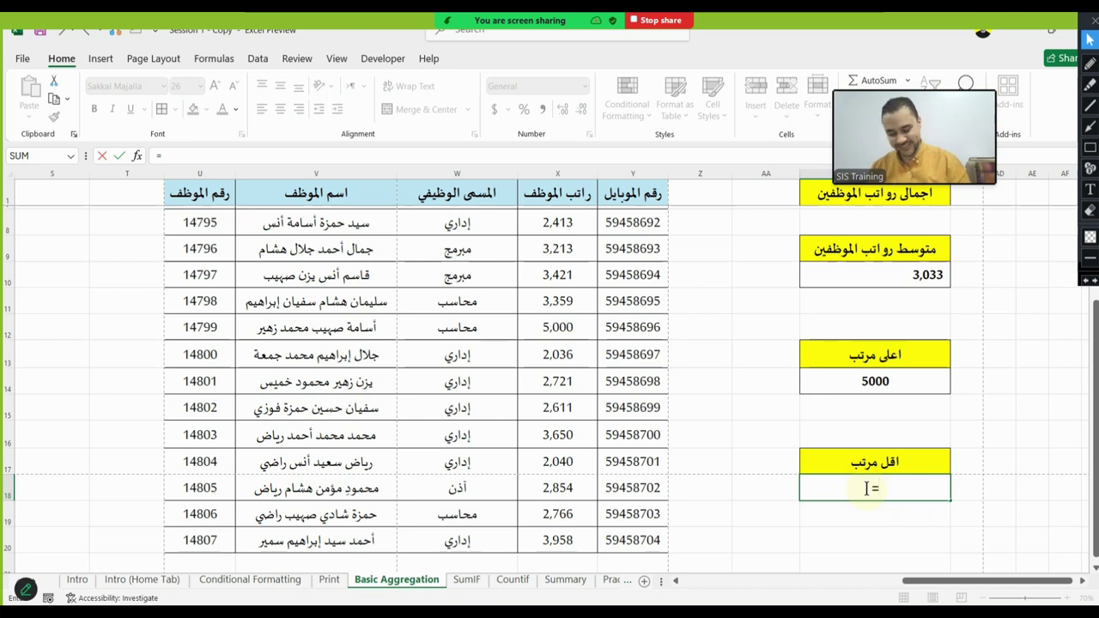
pyautogui.write('min')
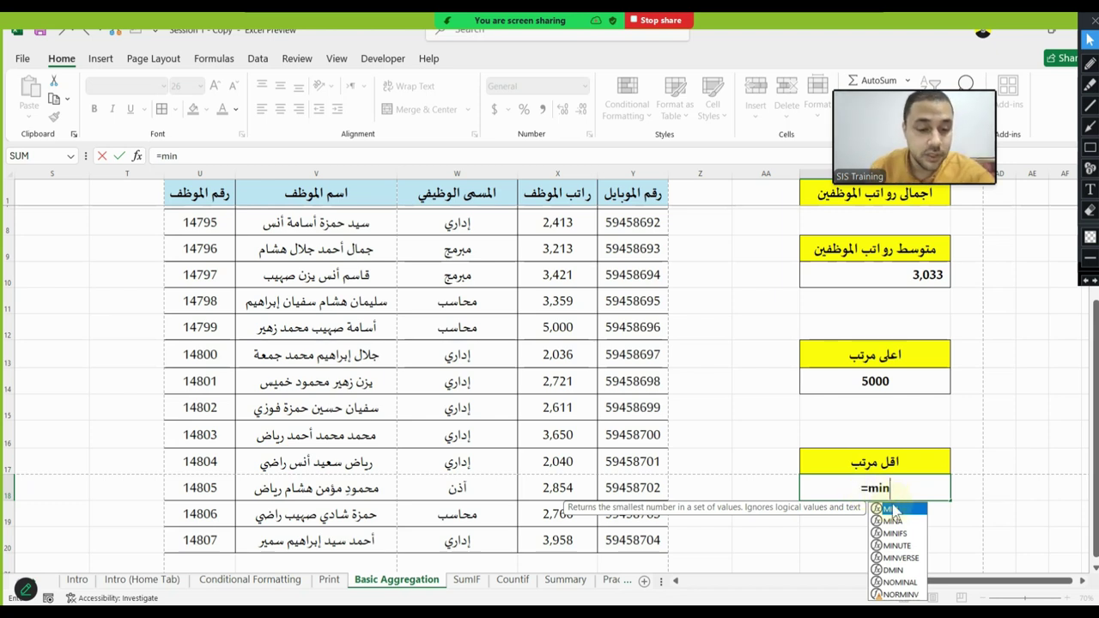
pyautogui.doubleClick(897, 507)
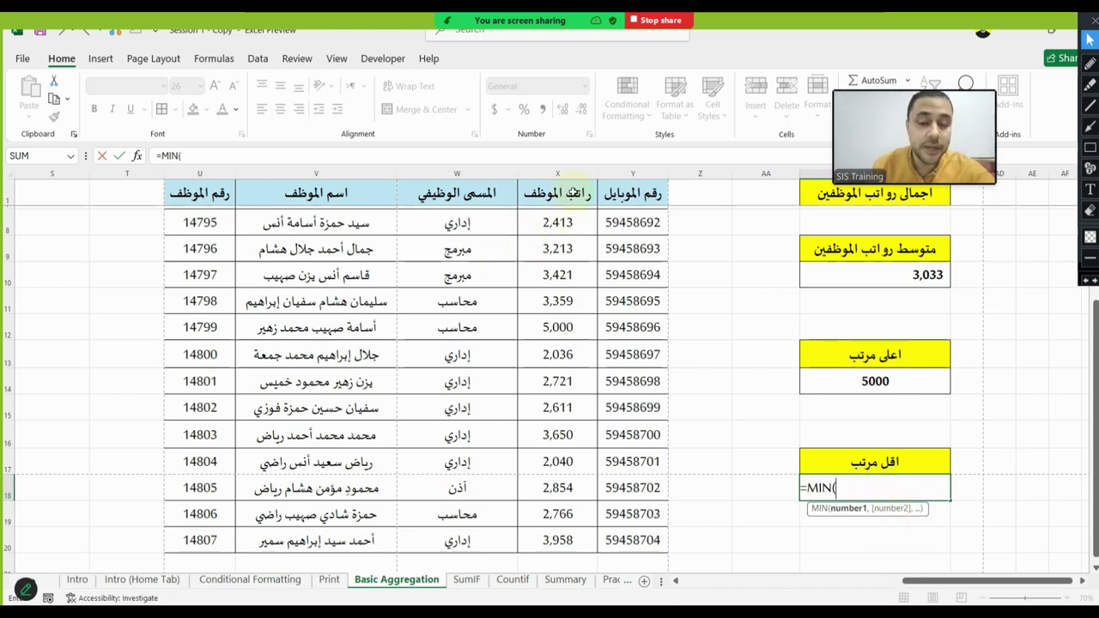
pyautogui.click(576, 171)
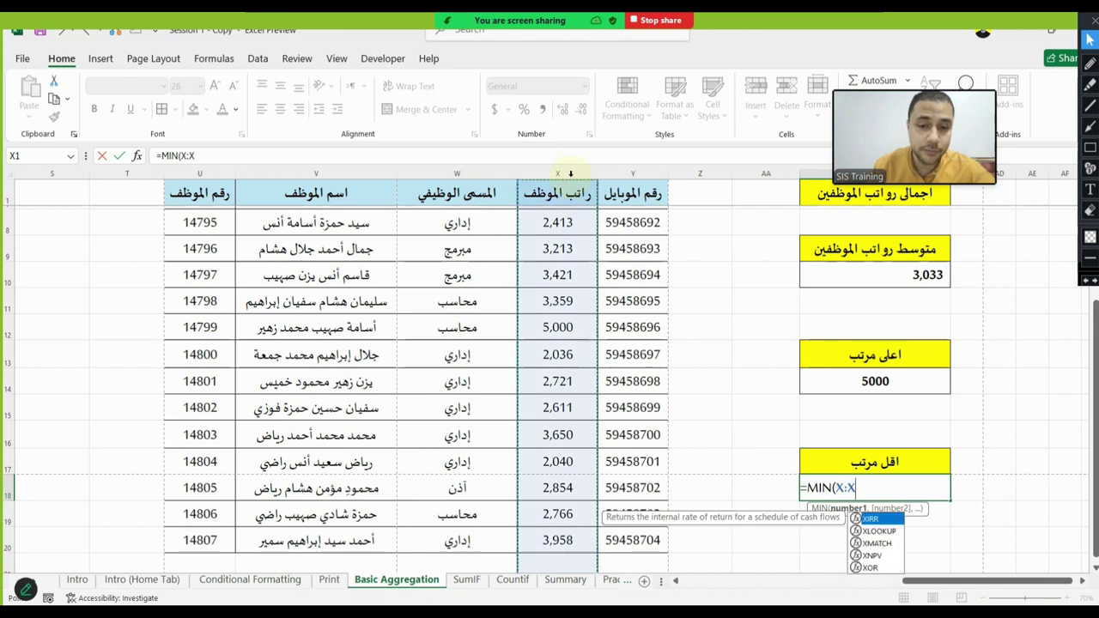
pyautogui.press('Return')
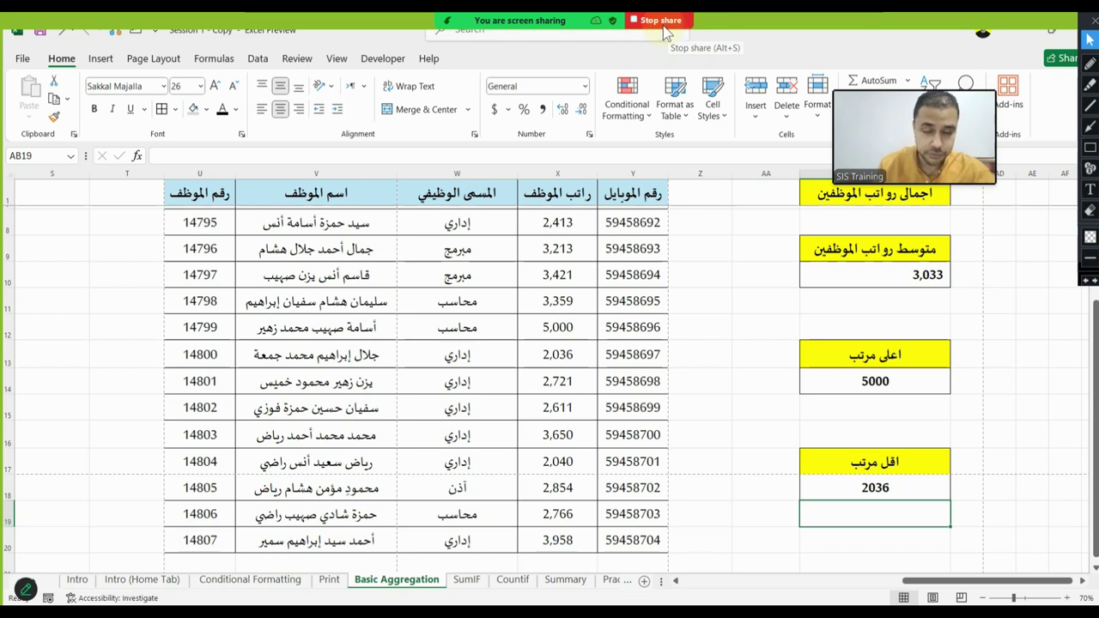
# Stop sharing the Excel screen in Zoom, then mute the microphone and turn off the camera
pyautogui.click(661, 21)
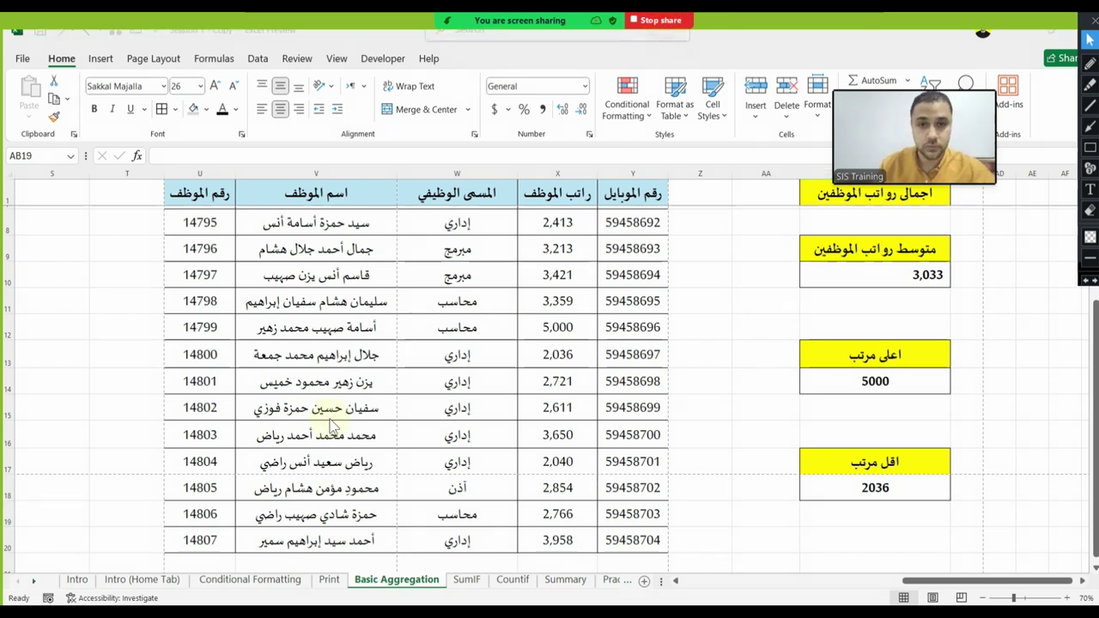
pyautogui.click(36, 591)
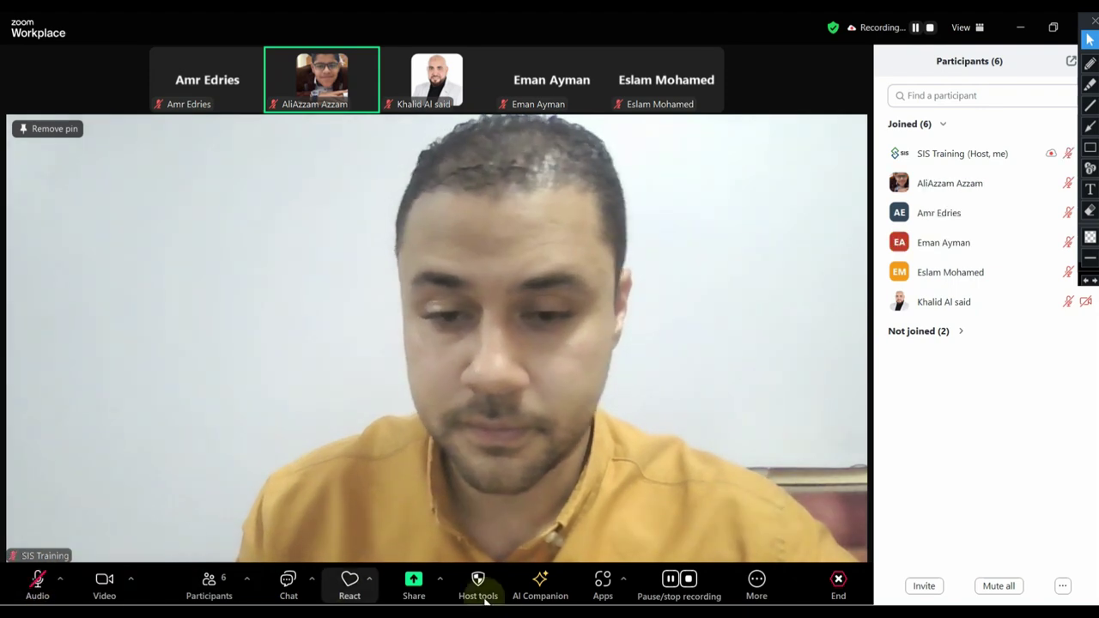
pyautogui.click(107, 586)
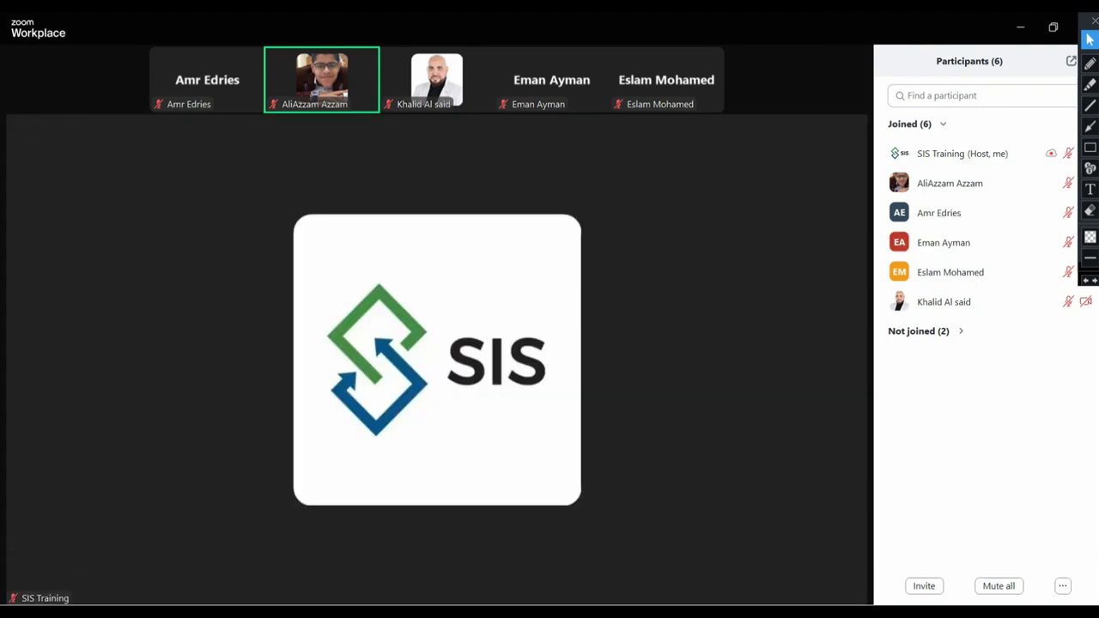